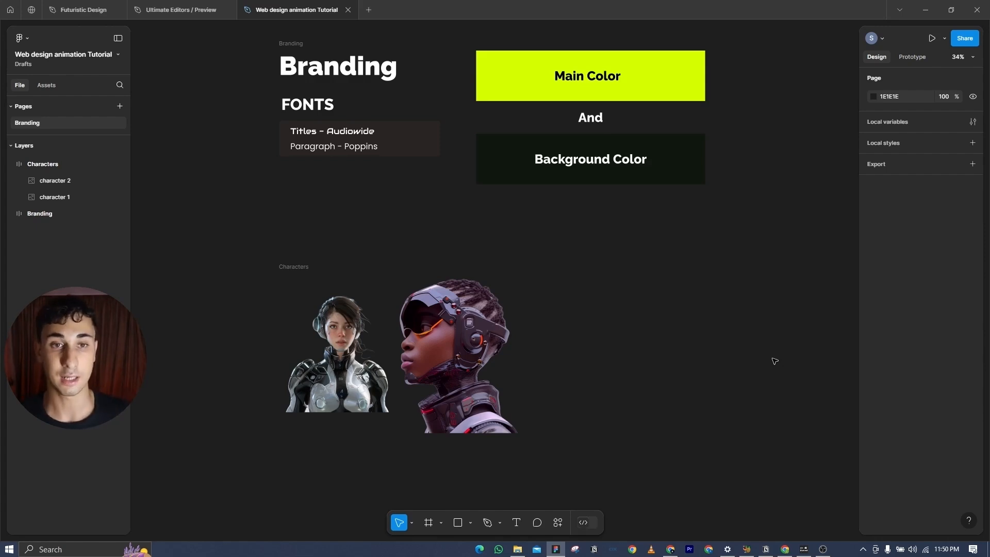
- Look over the branding board and check the font size guidelines in the Google Docs document, returning to the Figma file
scroll(775, 361, "up", 5)
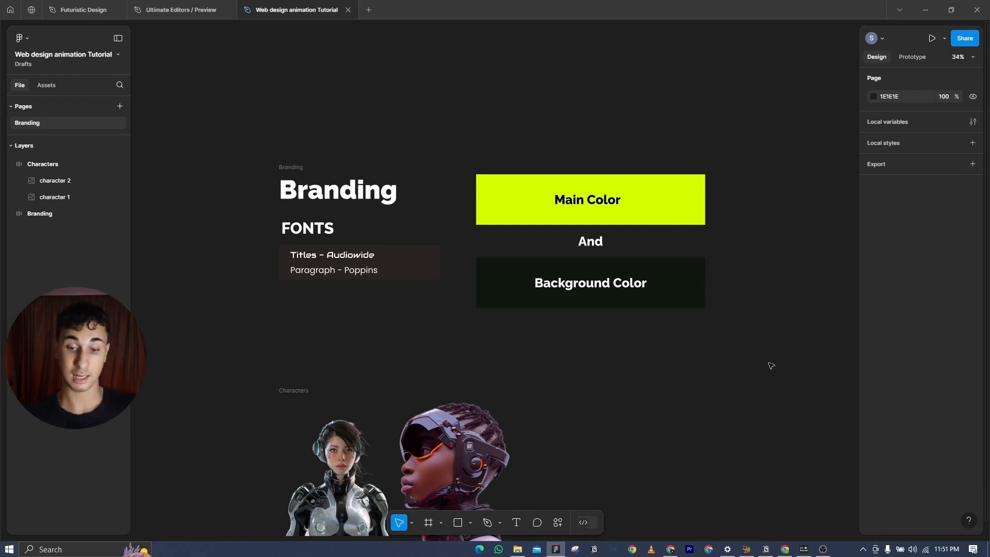
left_click(670, 549)
scroll(554, 268, "up", 2)
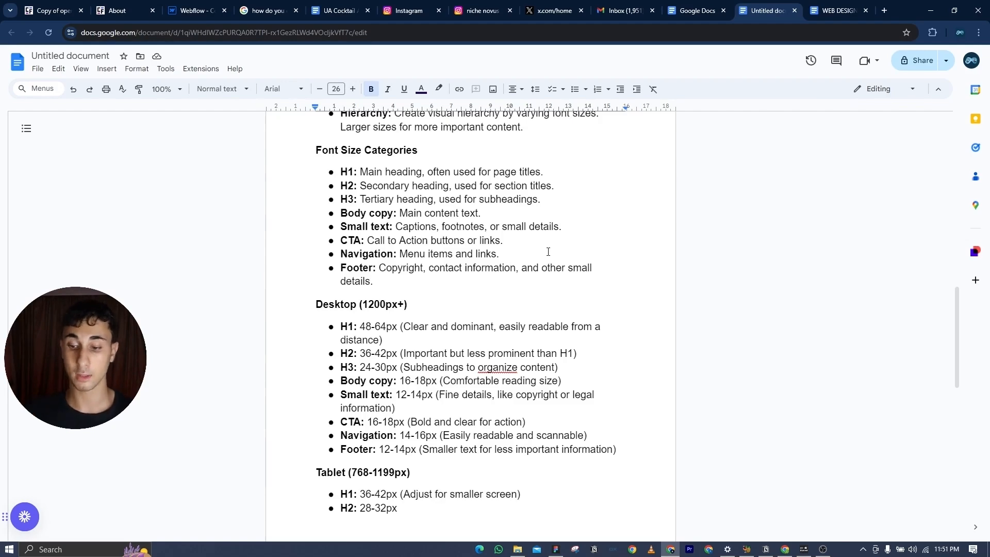
left_click(556, 549)
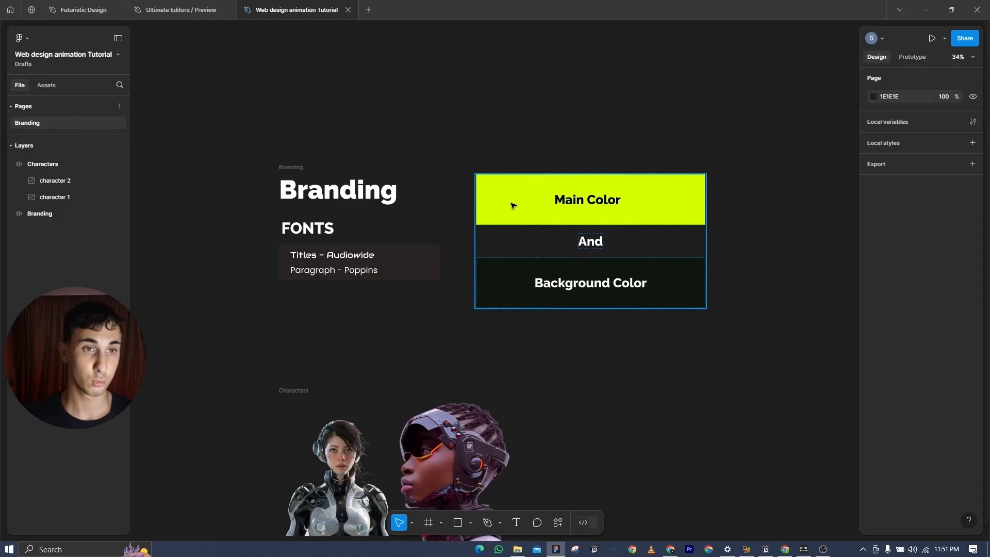
- Add a new page named "web design" to the file
left_click(117, 103)
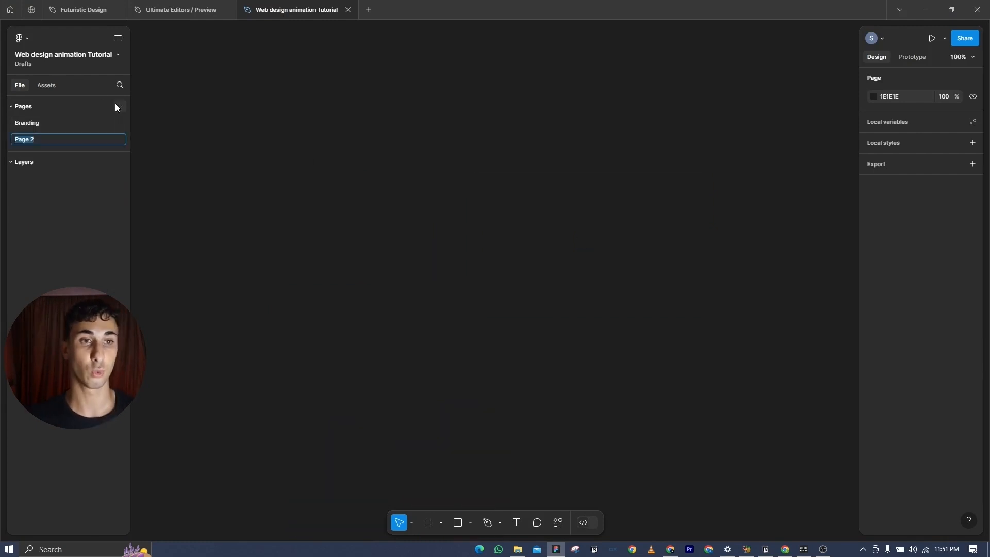
type("web design")
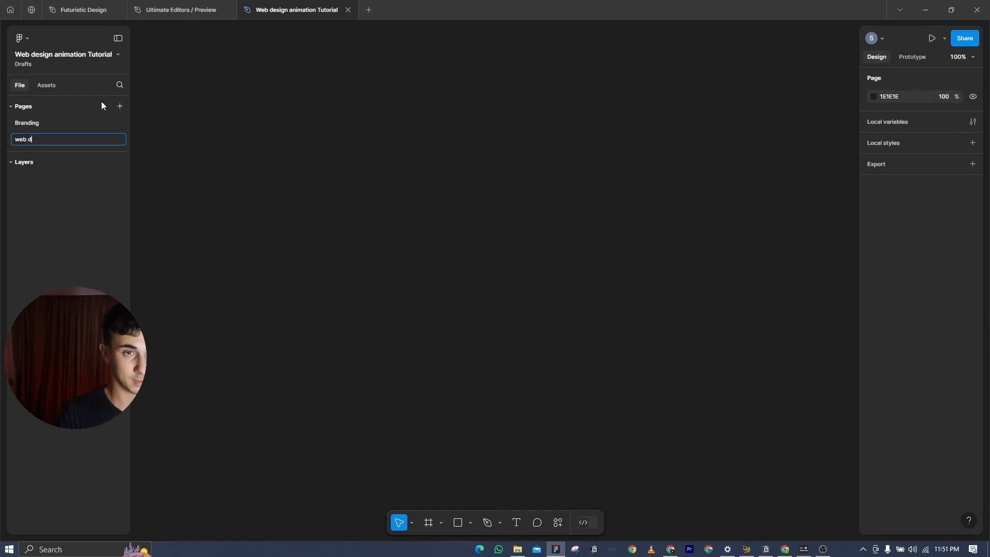
key("Return")
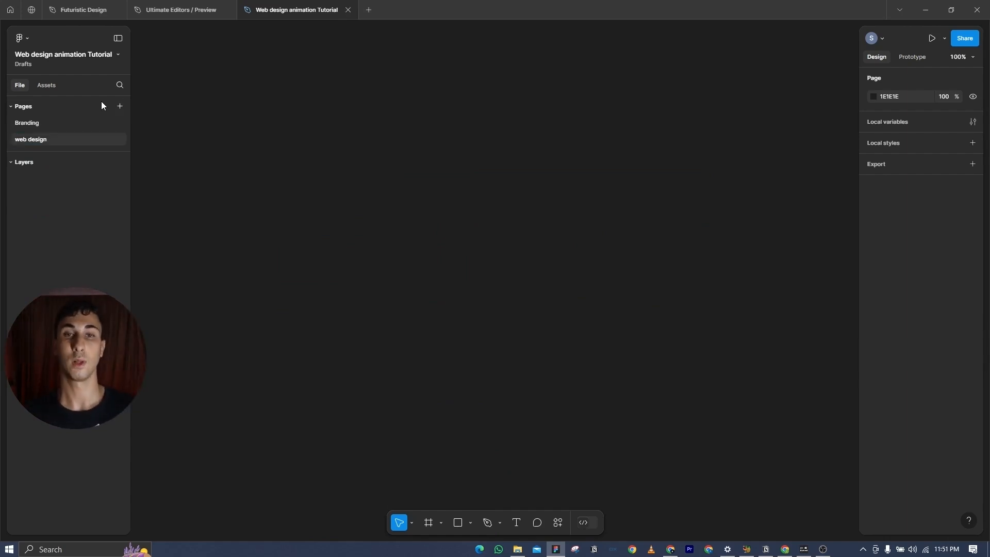
- Examine the Prototypes (Desktop) section in the Futuristic Design file and return to the Web design animation Tutorial file
left_click(85, 10)
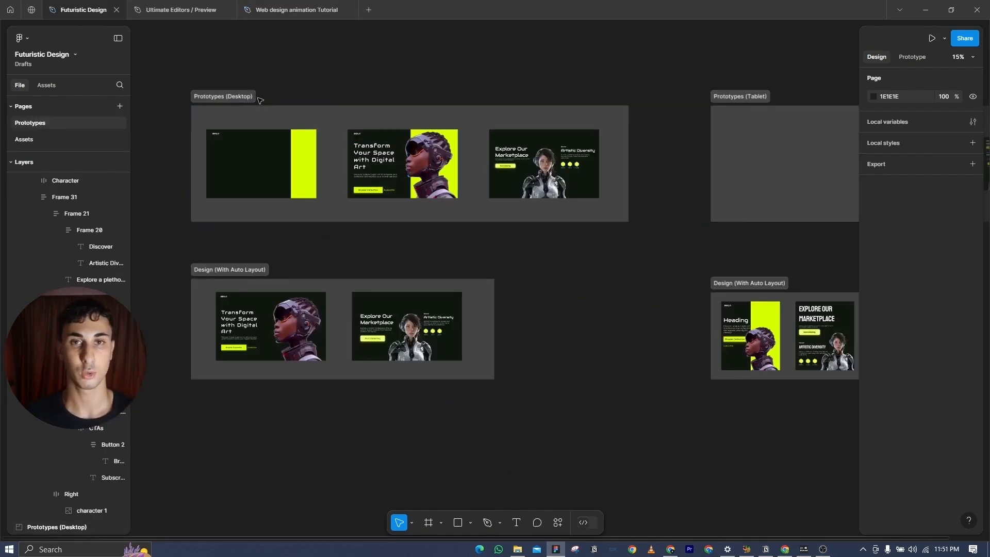
left_click(241, 95)
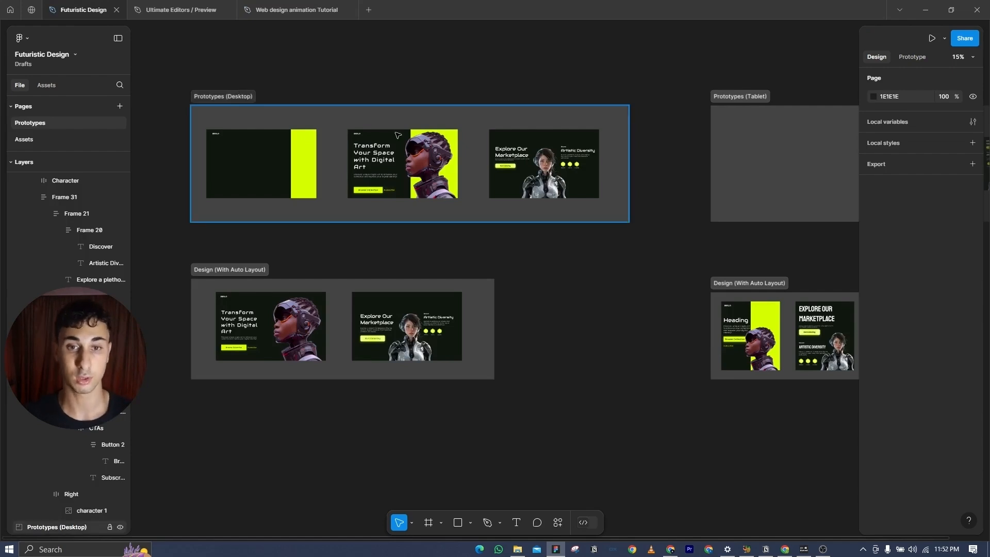
scroll(398, 135, "up", 2)
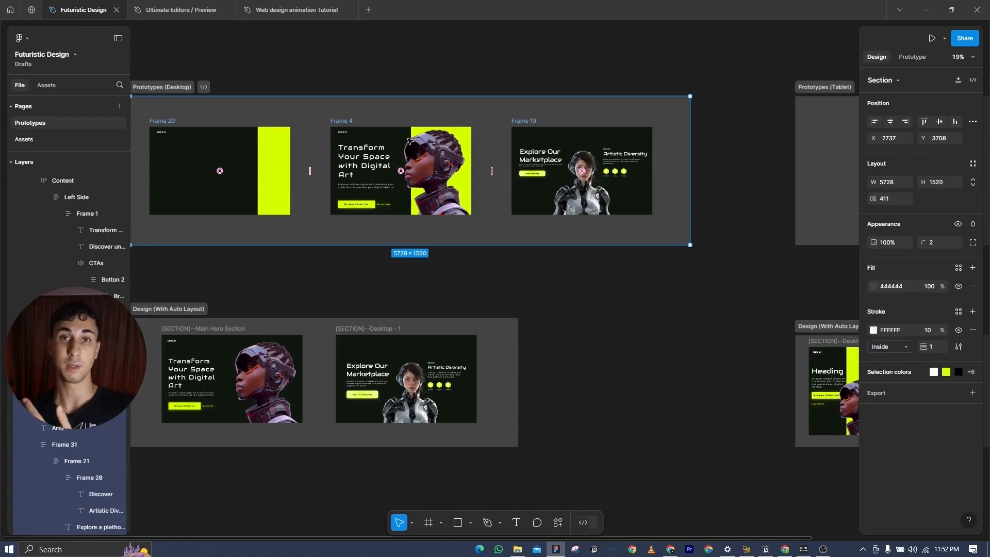
left_click(259, 4)
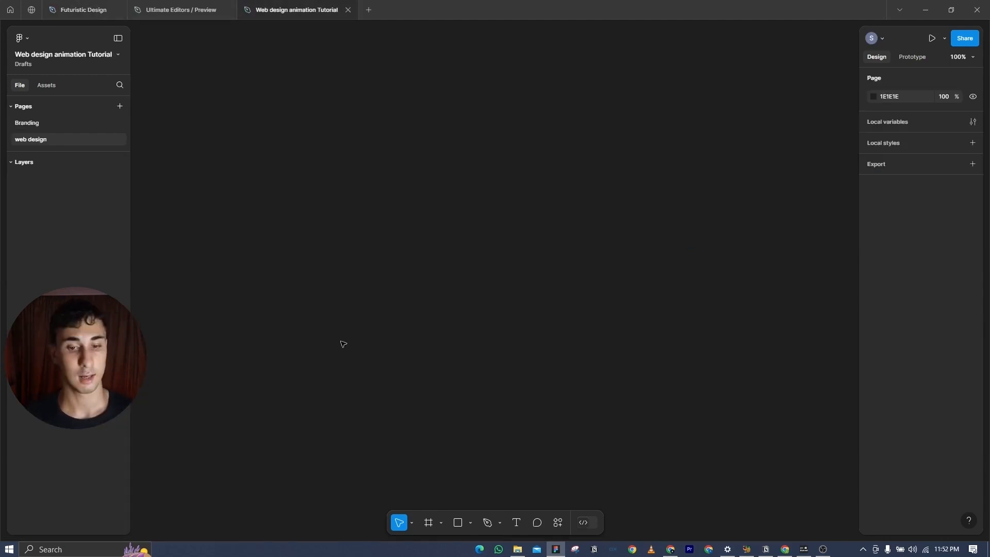
- Create a frame on the web design page from the Desktop preset, 1440 × 1024
left_click(428, 523)
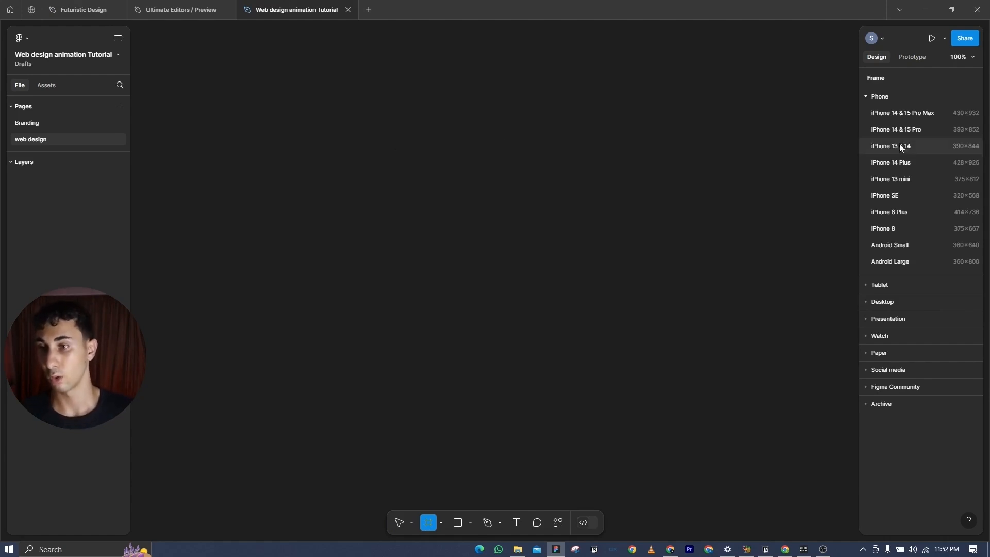
left_click(889, 302)
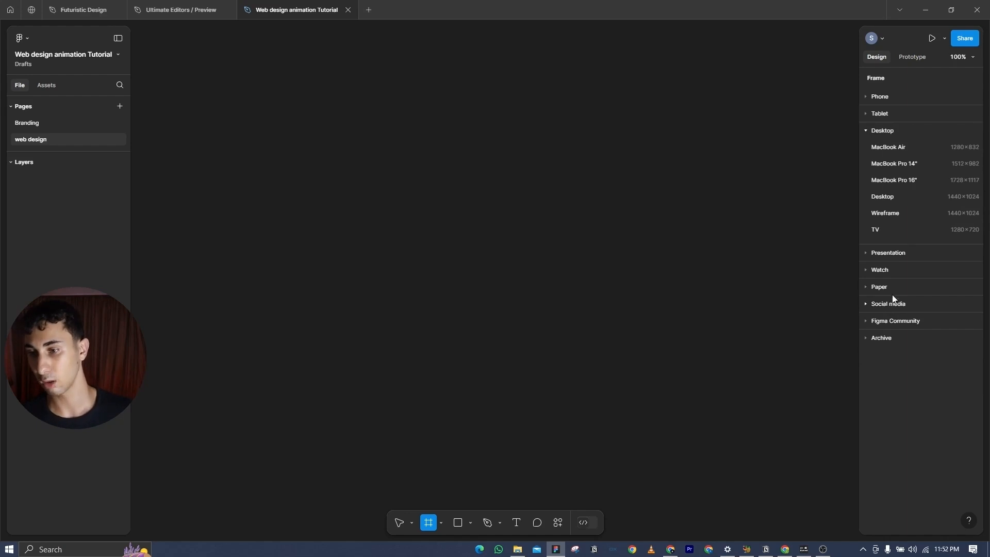
left_click(883, 196)
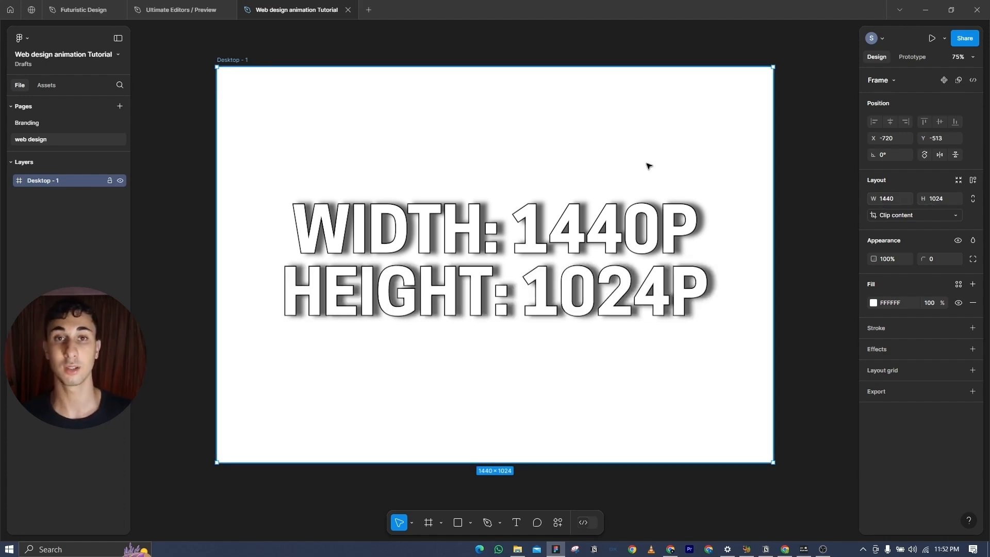
scroll(647, 165, "down", 5)
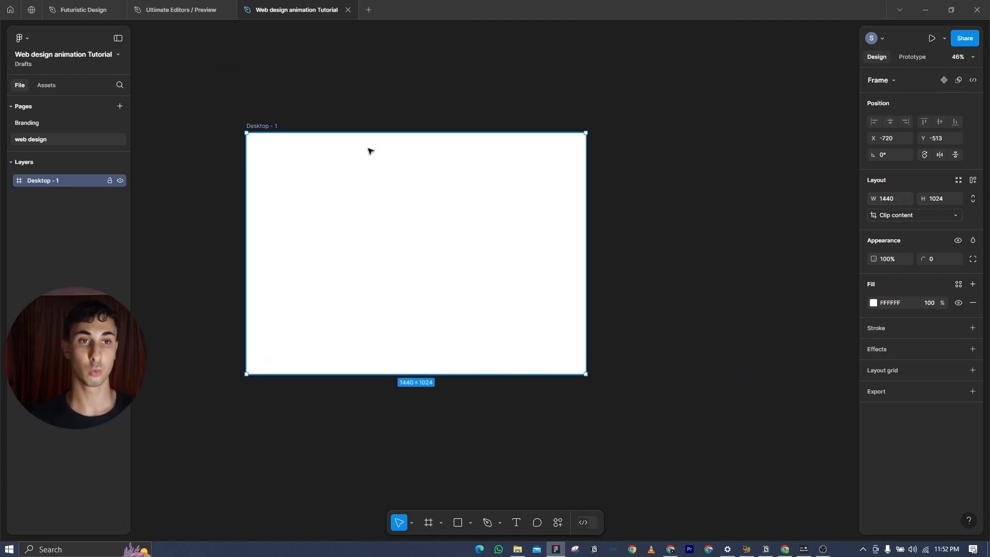
- Copy the background color code 111710 from the Branding page and apply it as the desktop frame's fill
left_click(44, 124)
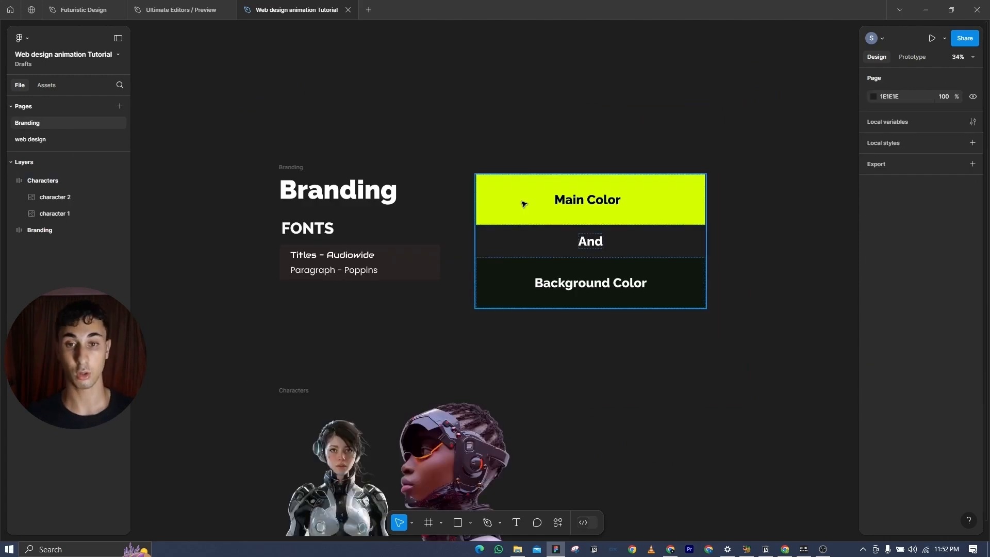
double_click(506, 268)
left_click(890, 418)
key("ctrl+c")
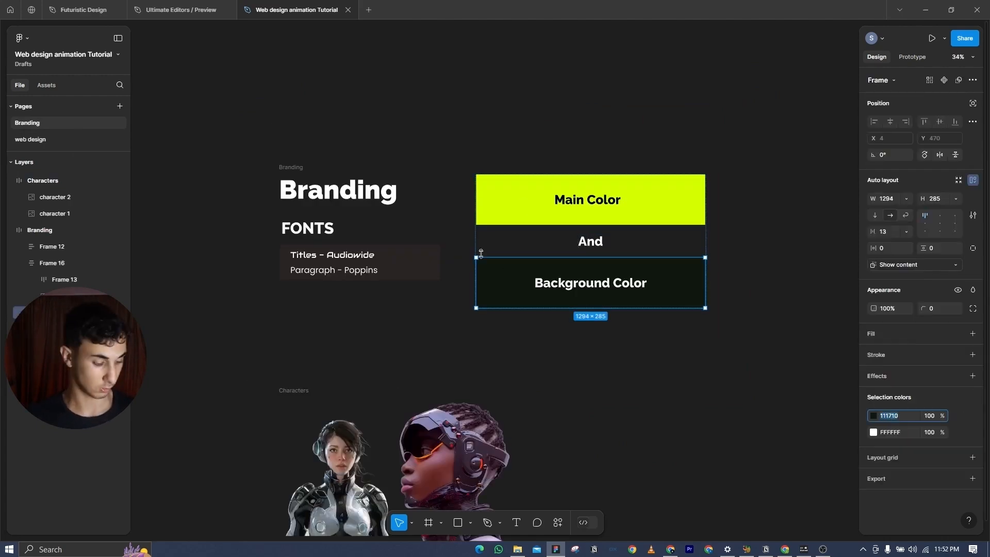
left_click(30, 139)
left_click(890, 303)
key("ctrl+v")
key("Return")
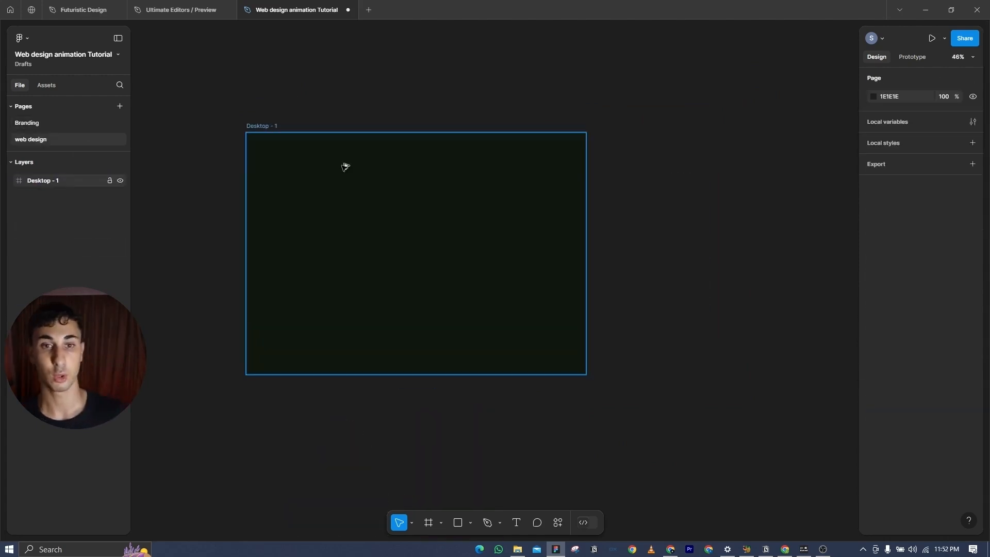
- Copy the Arto logo text from Frame 4 of the Futuristic Design file into the new desktop frame
left_click(66, 6)
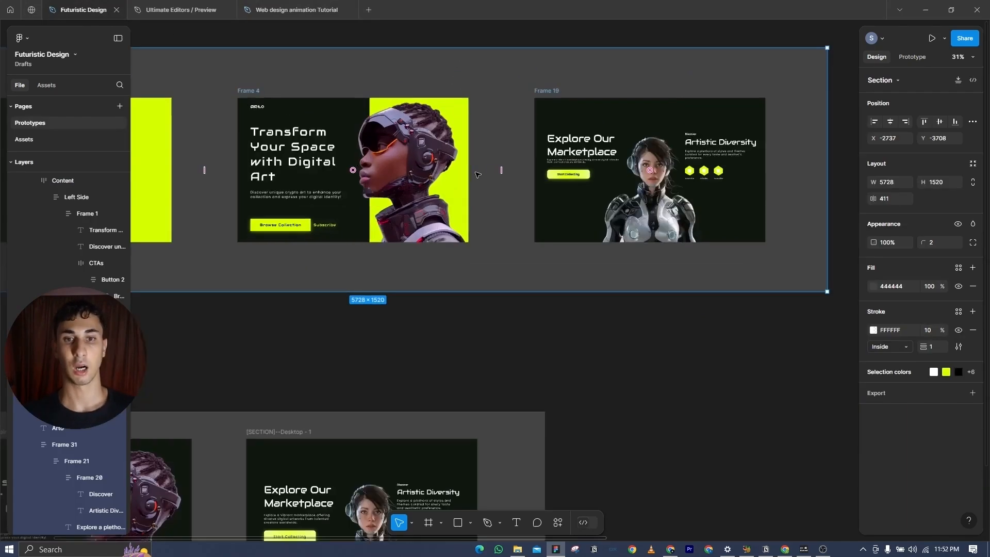
scroll(450, 168, "up", 5)
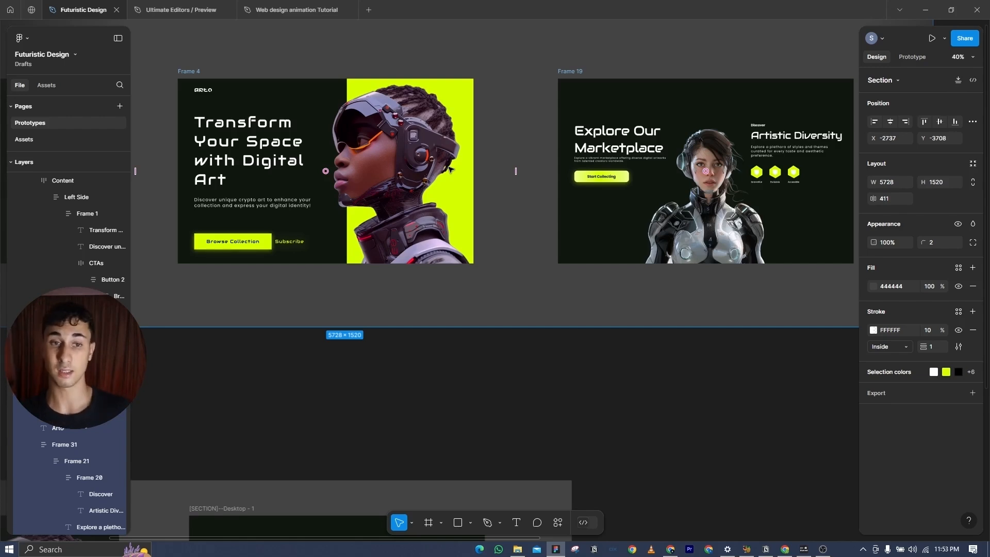
left_click(203, 90)
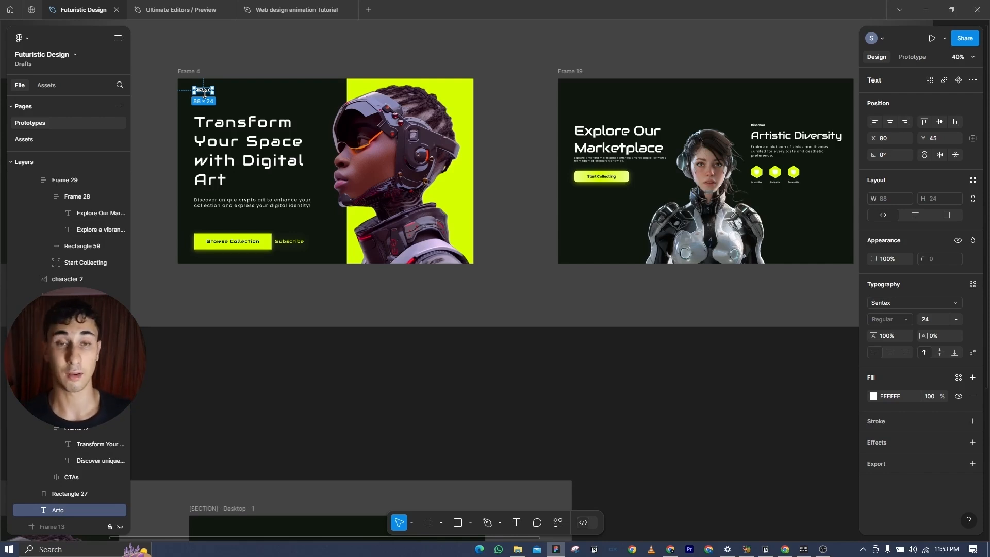
left_click(278, 7)
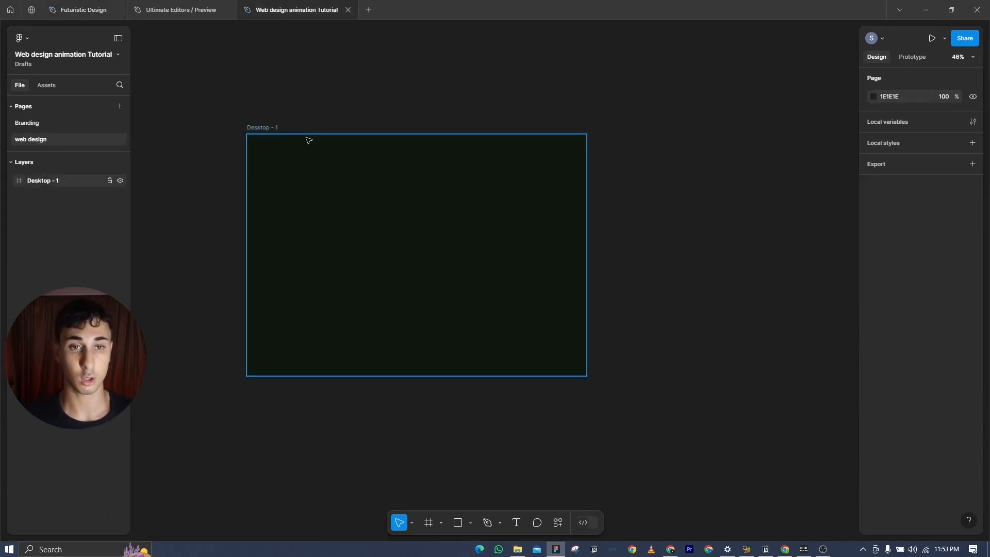
key("ctrl+v")
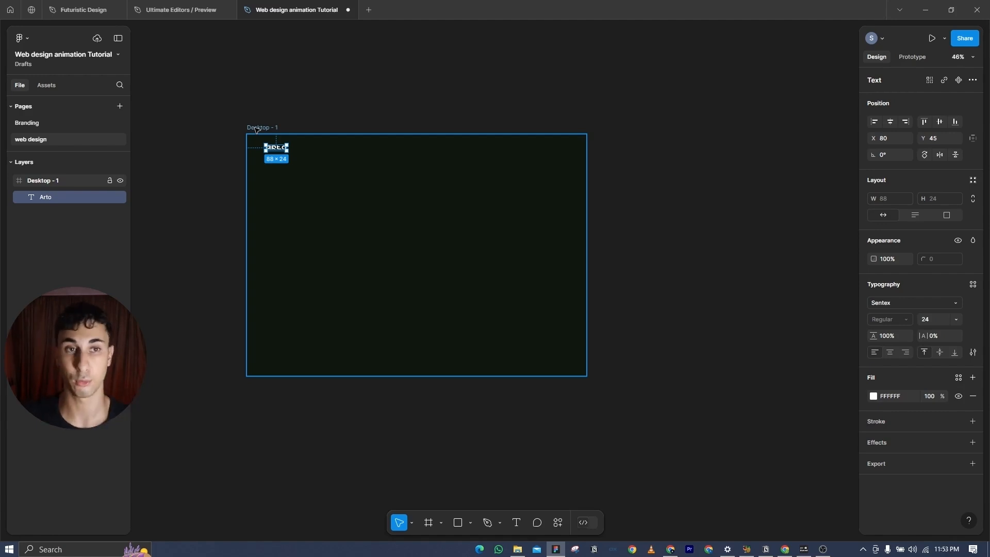
- Copy the character 1 image from the Branding page into the desktop frame and place it in the frame's lower right corner
left_click(227, 28)
left_click(69, 112)
left_click(45, 110)
left_click(41, 123)
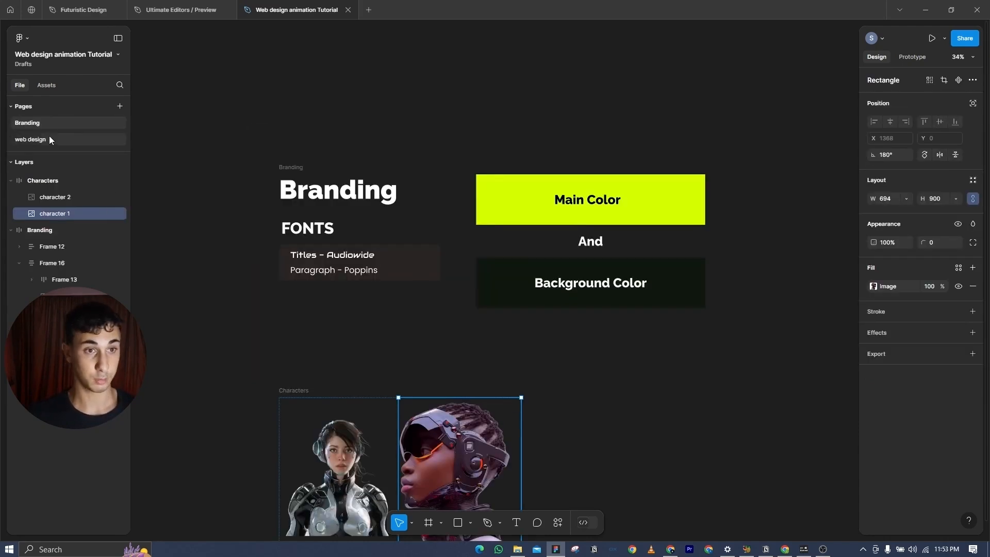
left_click(49, 139)
key("ctrl+v")
left_click_drag(498, 250, 518, 282)
- Copy the main color code D4FE00 from the yellow-green rectangle on the Branding page
left_click(71, 123)
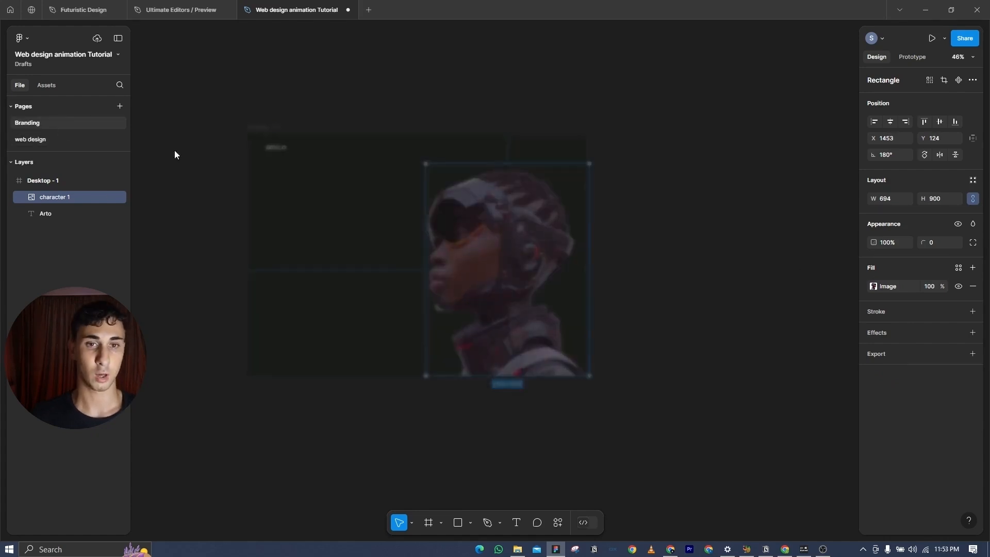
double_click(508, 208)
left_click(508, 208)
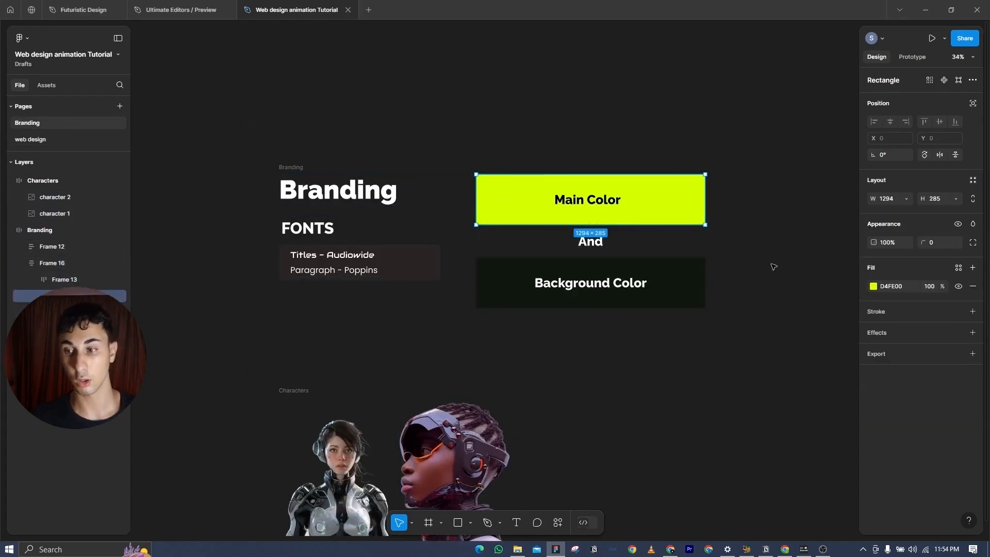
- Draw a rectangle on the web design page and fit it against the desktop frame's right side at 549 × 1024
left_click(58, 138)
left_click(457, 522)
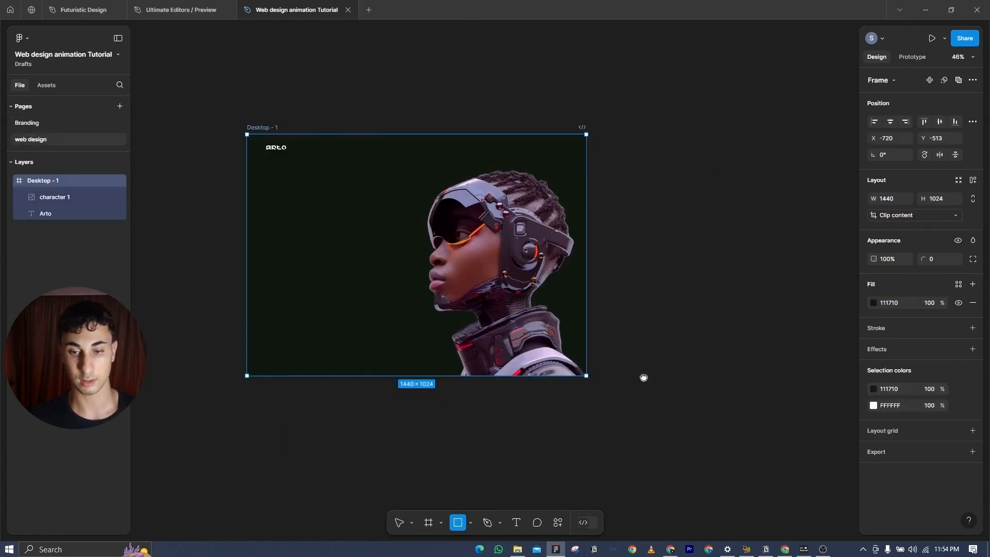
scroll(644, 377, "down", 2)
left_click_drag(469, 196, 552, 356)
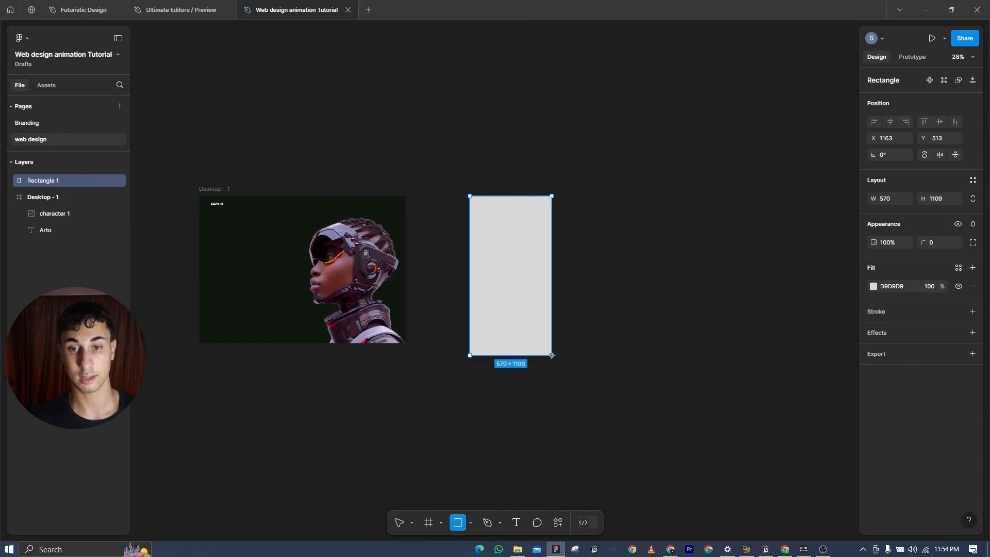
mouse_move(511, 309)
left_mouse_down()
mouse_move(404, 272)
mouse_move(335, 284)
mouse_move(347, 284)
left_mouse_up()
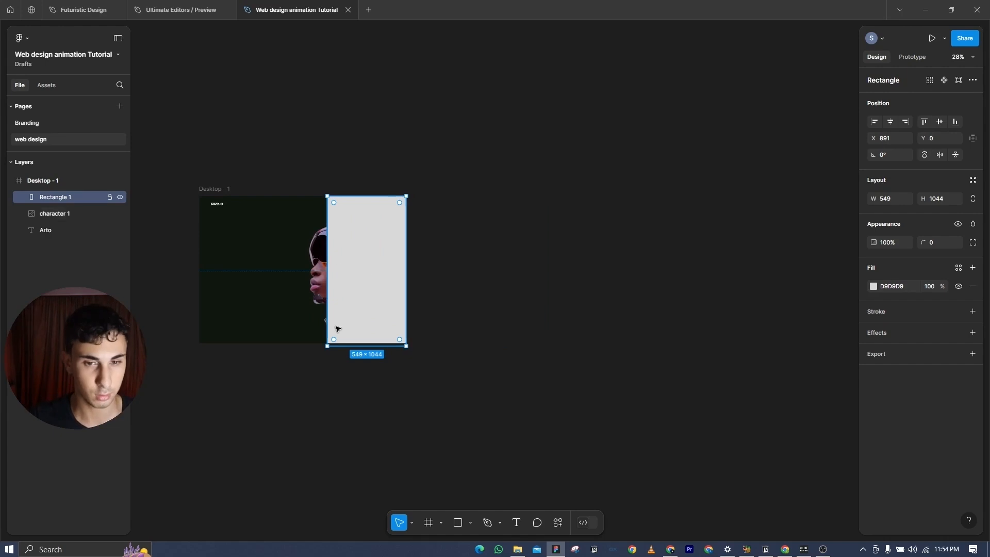
left_click_drag(352, 345, 353, 342)
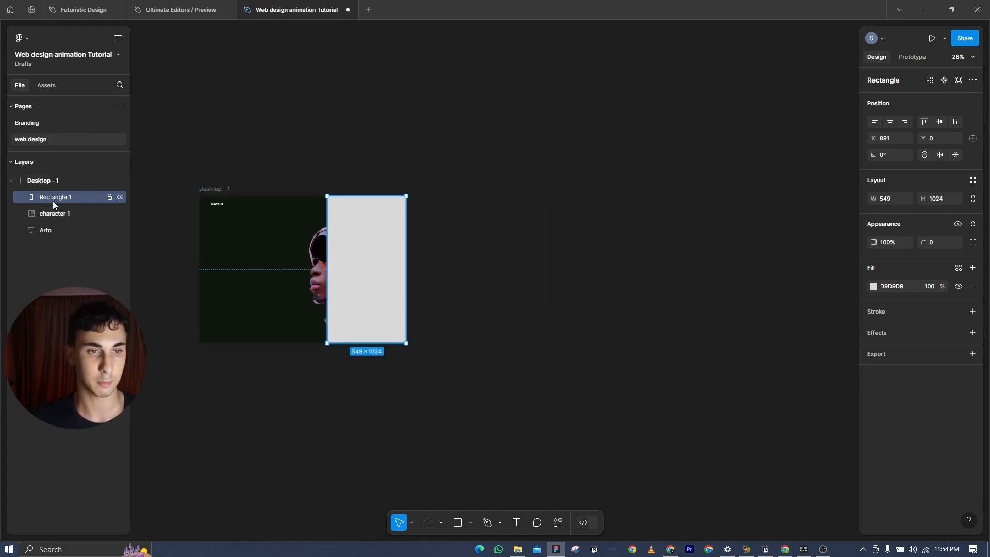
- Move the rectangle behind the character 1 image and set its fill to the main color D4FE00
left_click_drag(53, 196, 56, 216)
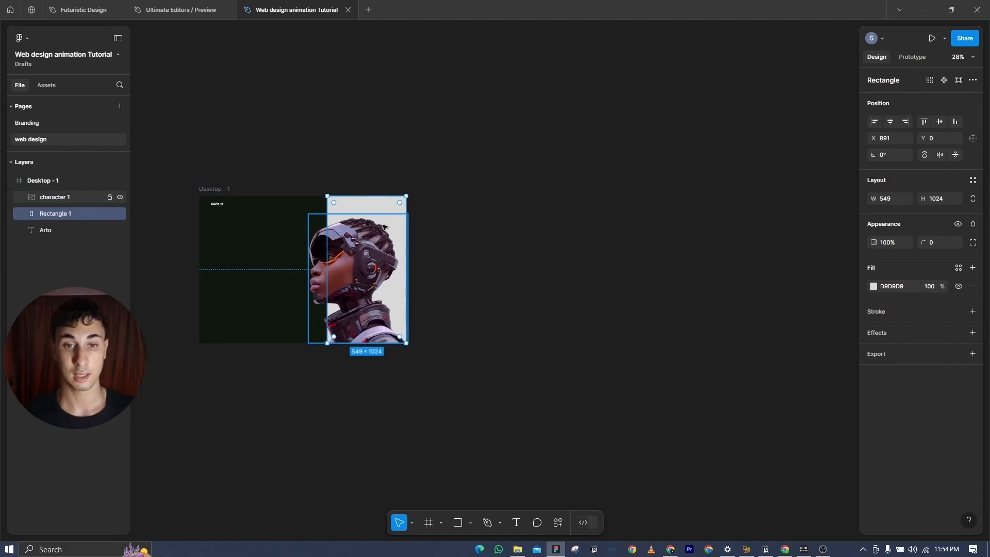
left_click(888, 286)
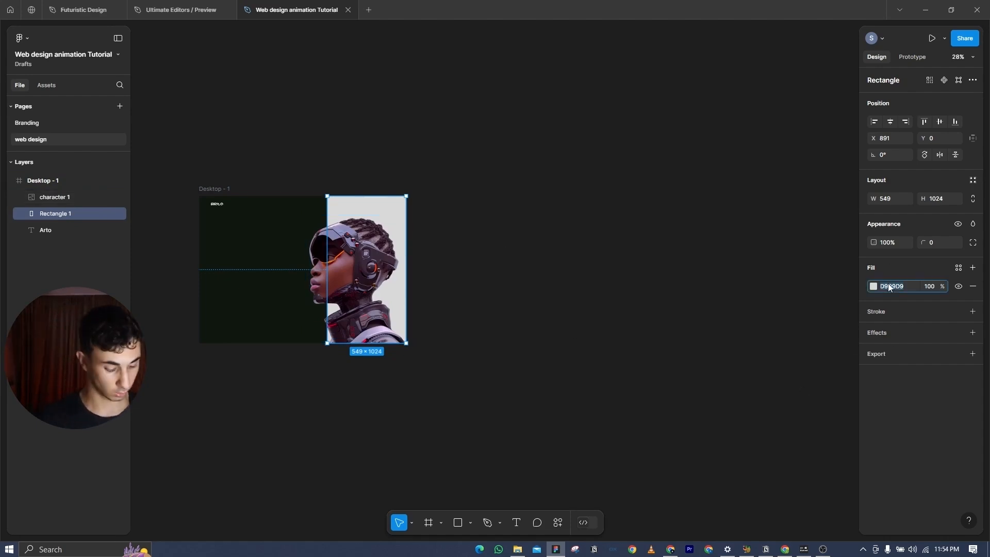
key("ctrl+v")
key("Return")
left_click(636, 196)
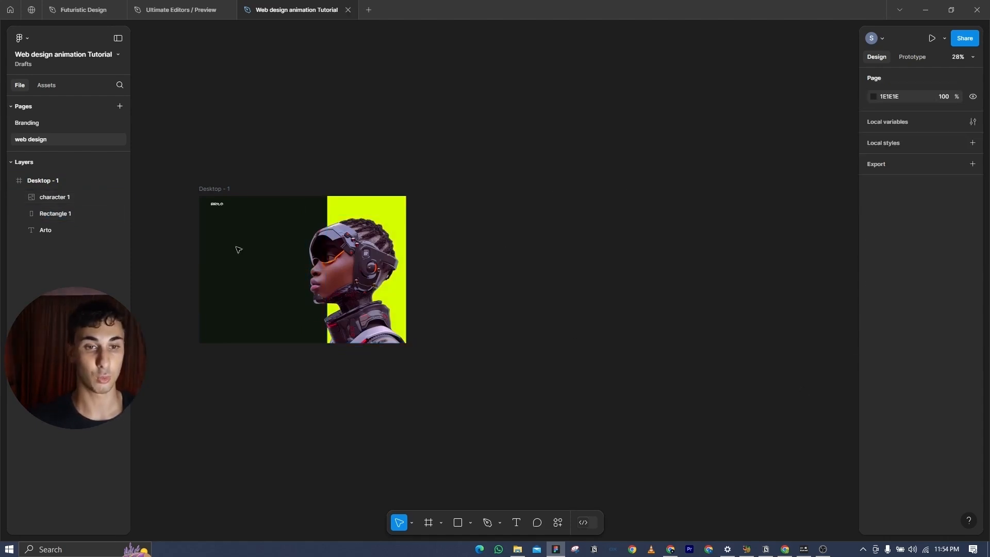
- Add a text layer reading "HEADING" below the Arto logo in the dark area of the desktop frame
scroll(258, 255, "up", 1)
left_click_drag(246, 214, 314, 233)
scroll(398, 396, "up", 2)
left_click(513, 524)
left_click_drag(213, 187, 355, 265)
left_click(343, 230)
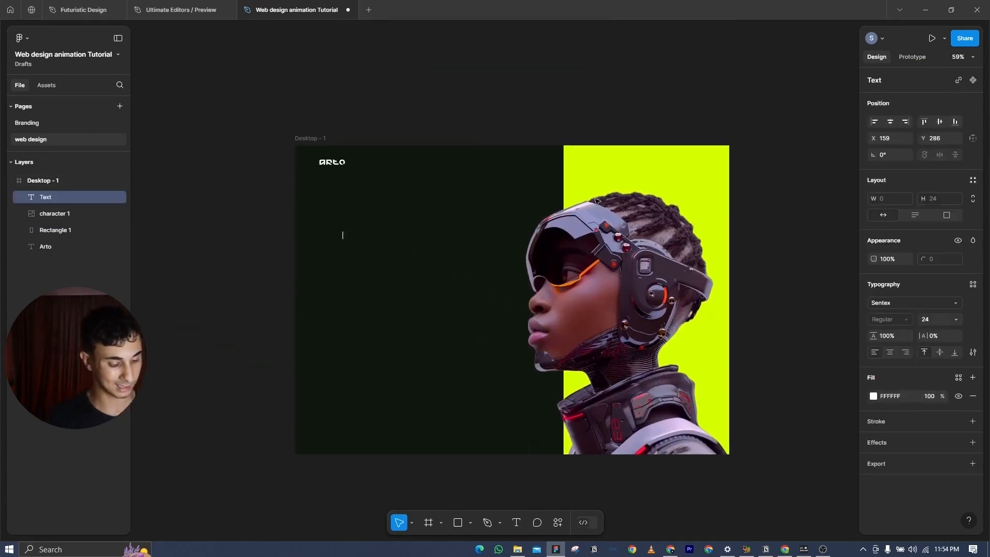
type("HEADING")
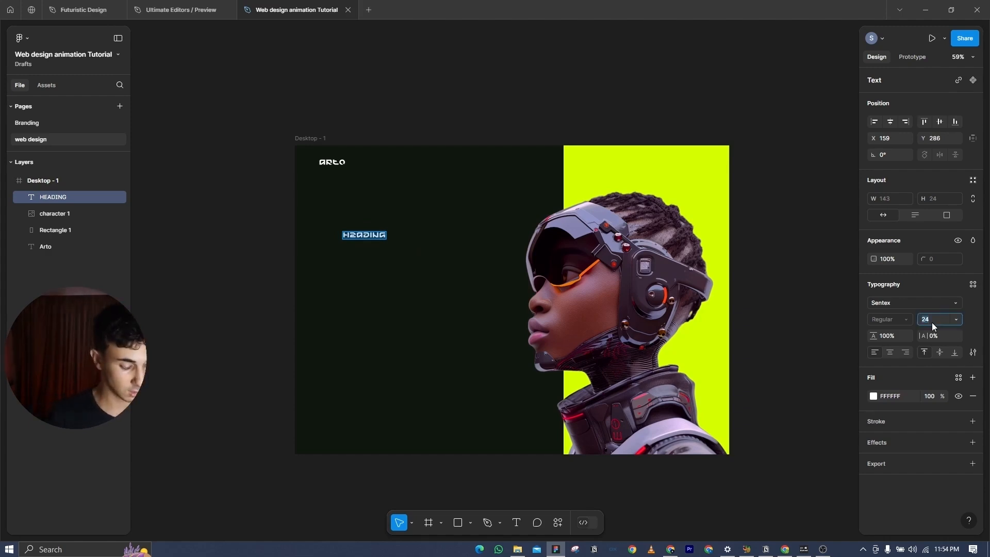
- Check the desktop H1 size in the Google Docs font guide, set HEADING's font size to 64 in Figma and left-align it with the Arto logo
left_click(673, 551)
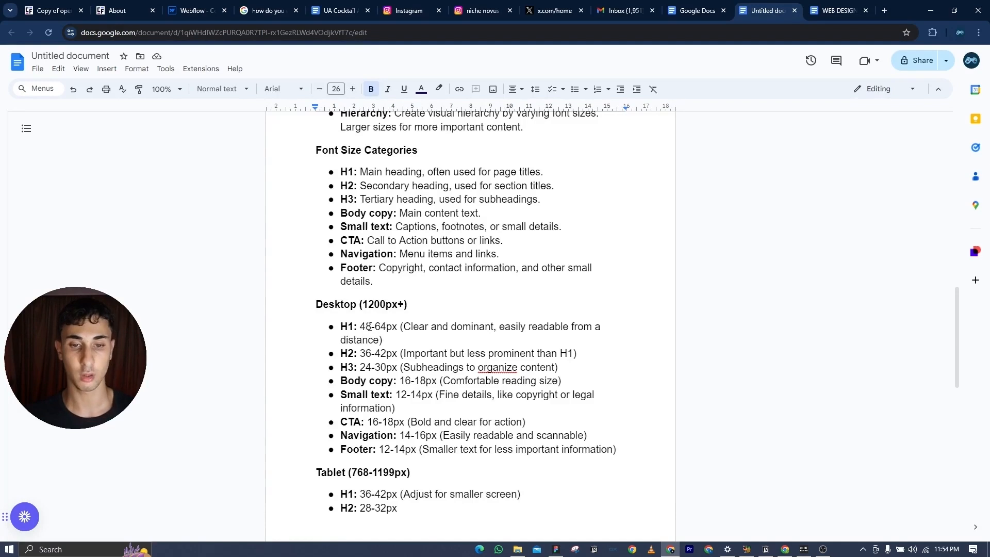
left_click(366, 327)
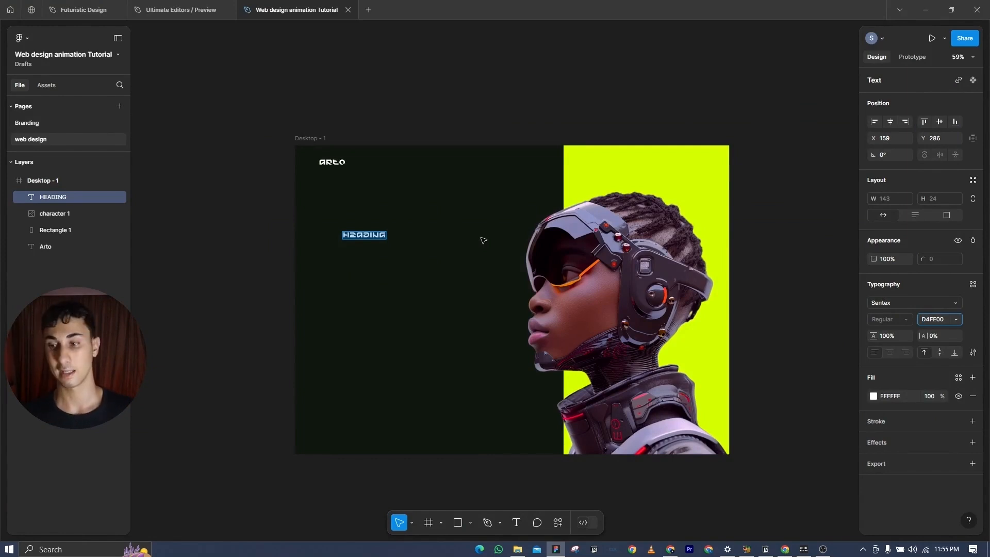
type("64")
key("Return")
left_click_drag(372, 240, 348, 239)
left_click(347, 284)
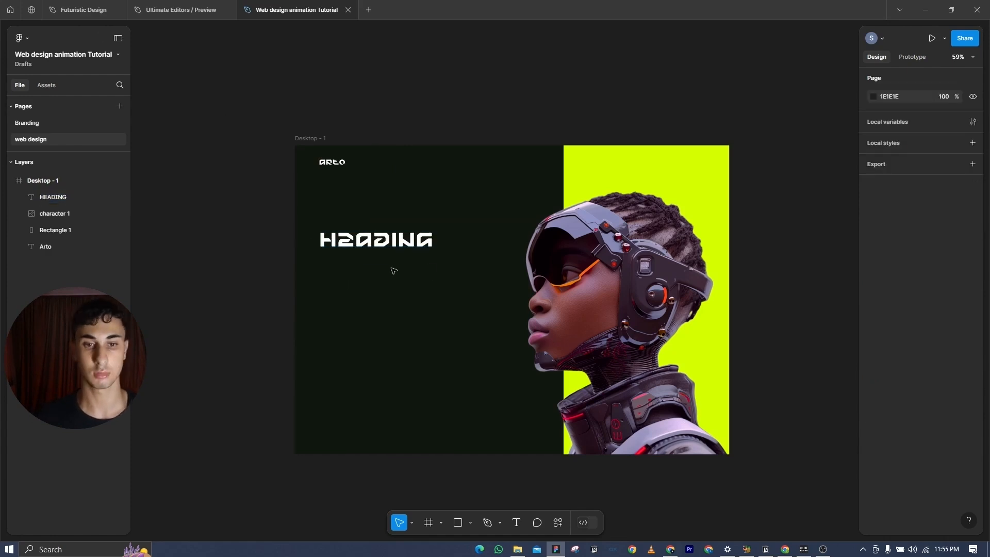
- Copy the "Discover unique crypto art" description from the Futuristic Design file and place it below HEADING in the tutorial file at X 80, Y 393
key("ctrl+Tab")
double_click(231, 204)
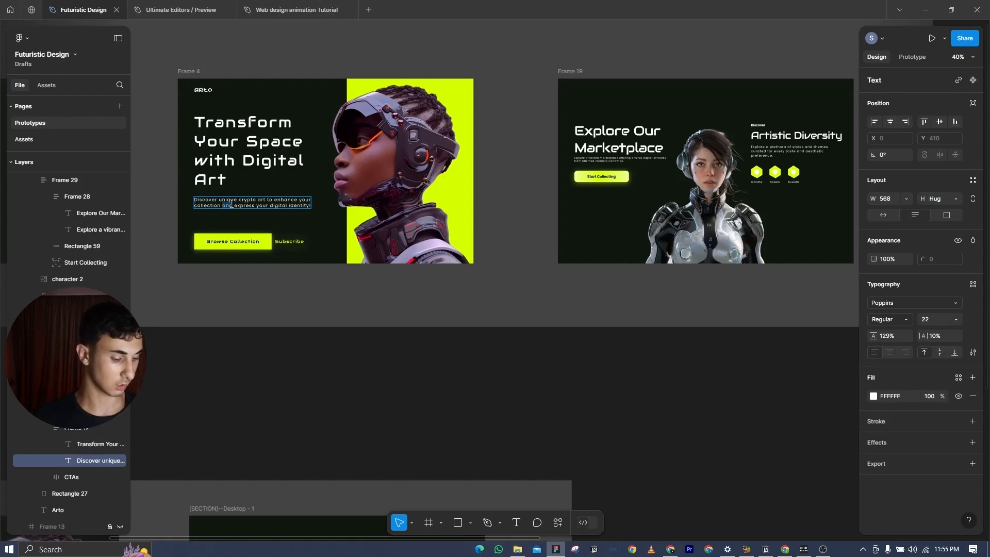
key("ctrl+c")
left_click(258, 8)
key("ctrl+v")
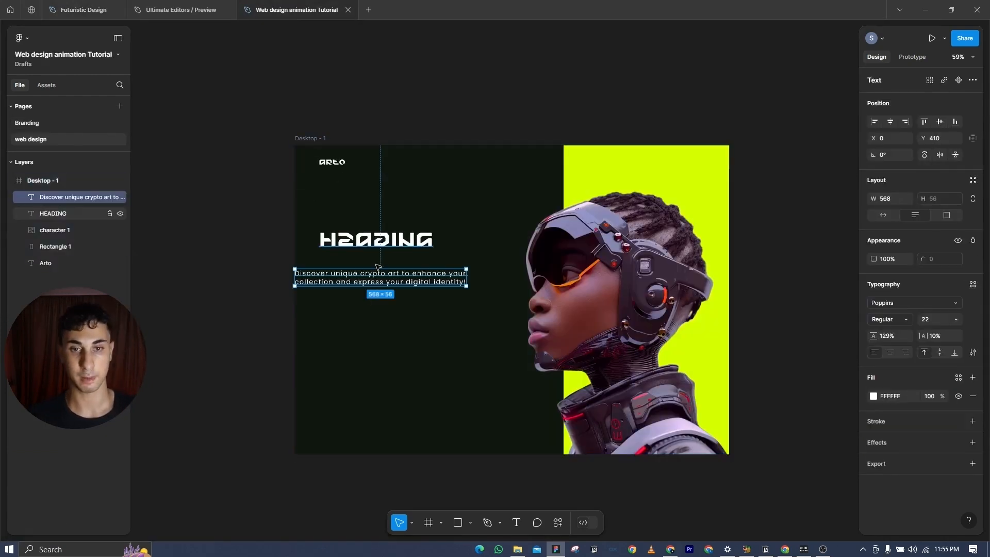
left_click_drag(330, 279, 352, 272)
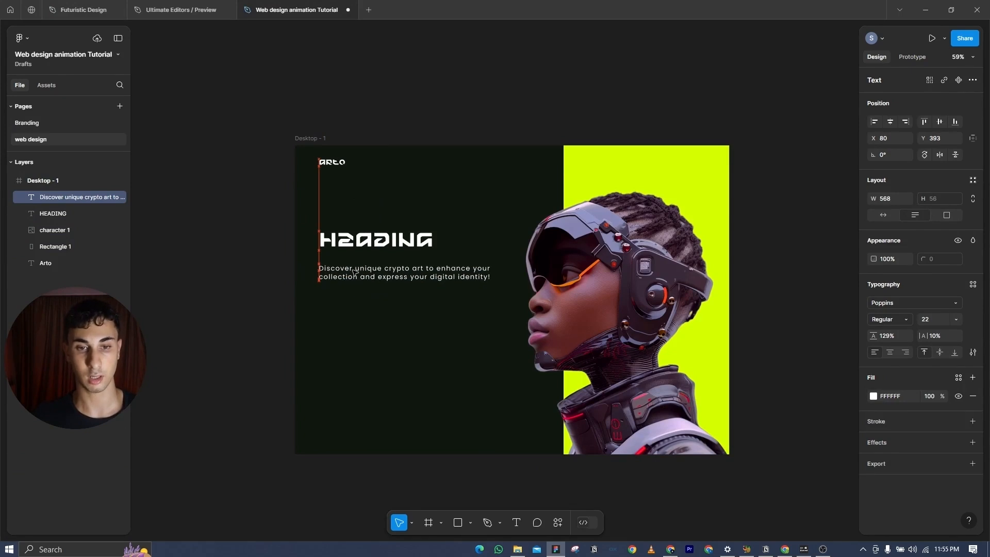
- Draw a button rectangle about 181 × 56 below the description text
left_click(254, 358)
key("r")
left_click_drag(321, 294, 377, 310)
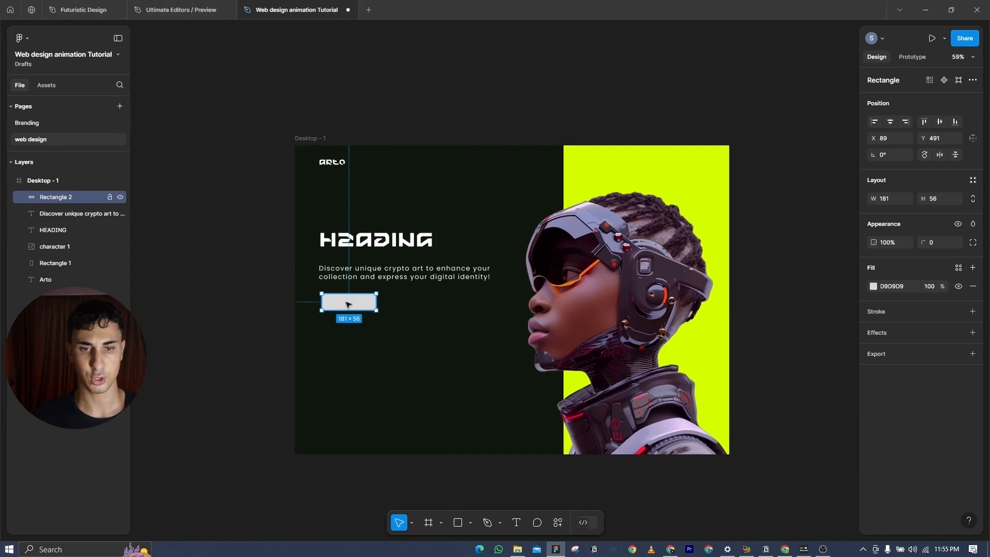
- Add a text layer reading "Browse Collection" over the grey button rectangle, matching the reference design's button label
scroll(348, 304, "up", 6)
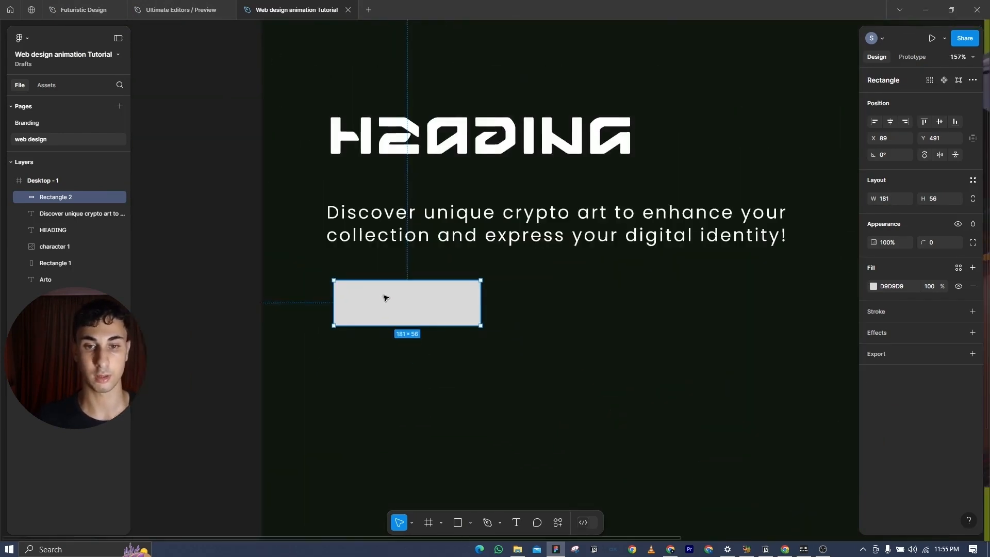
scroll(384, 297, "down", 3)
scroll(441, 320, "up", 4)
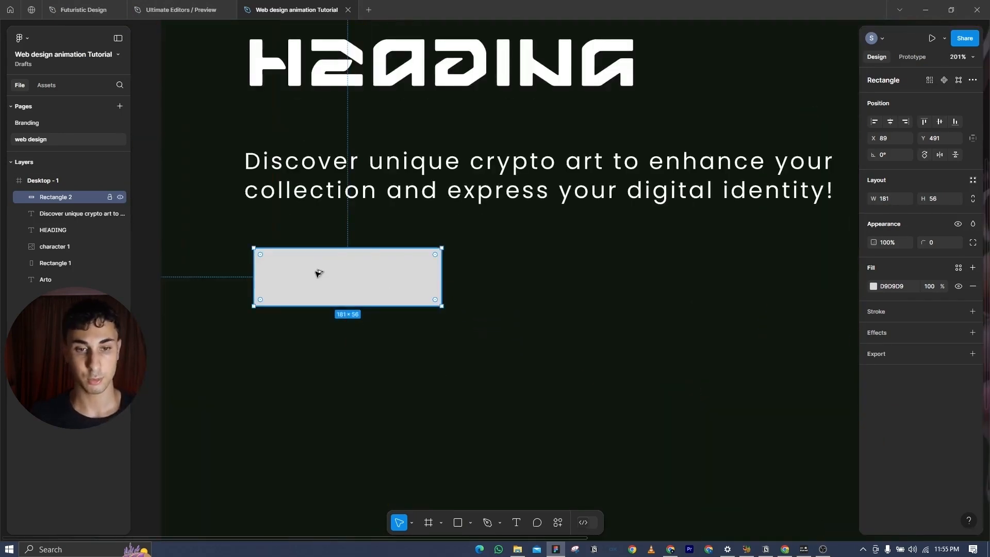
scroll(462, 272, "up", 2)
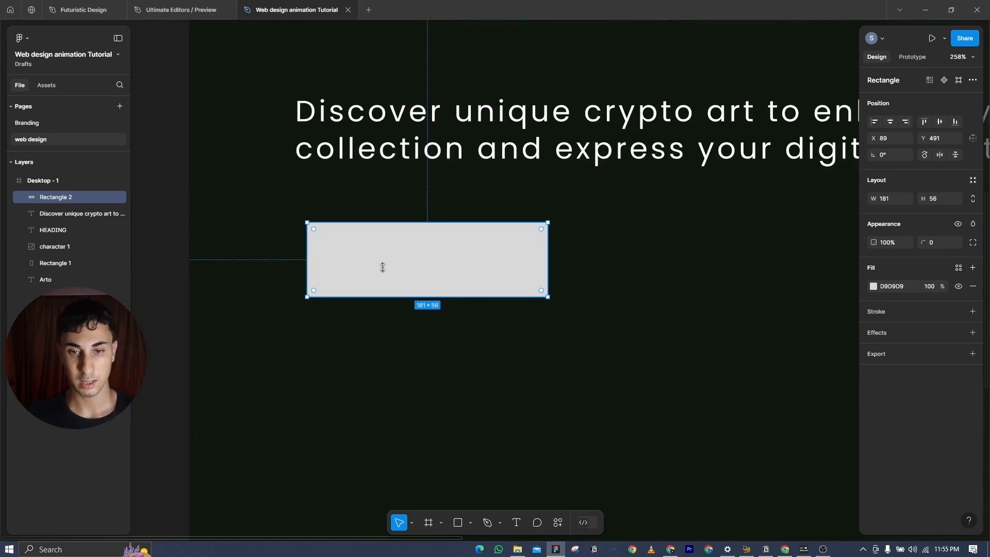
left_click(517, 524)
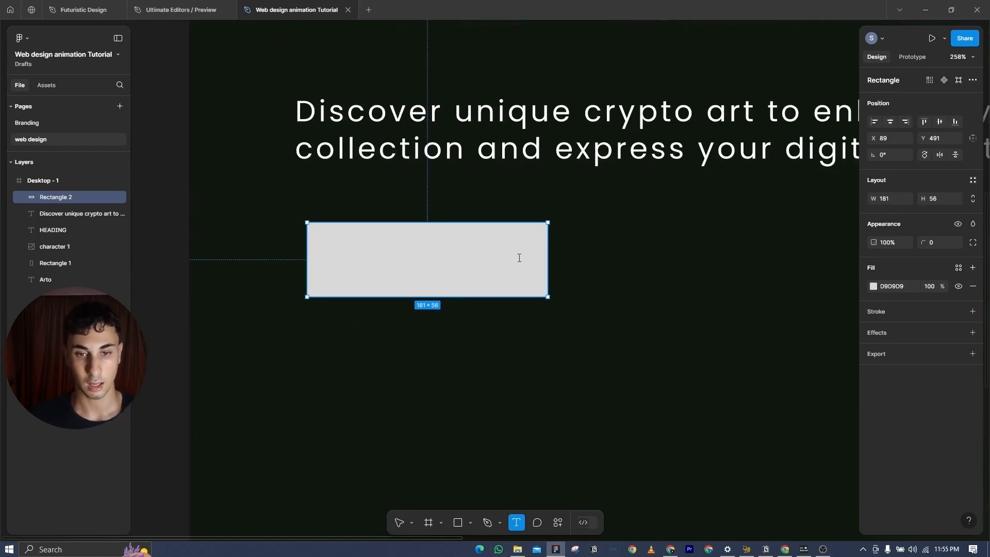
left_click(366, 273)
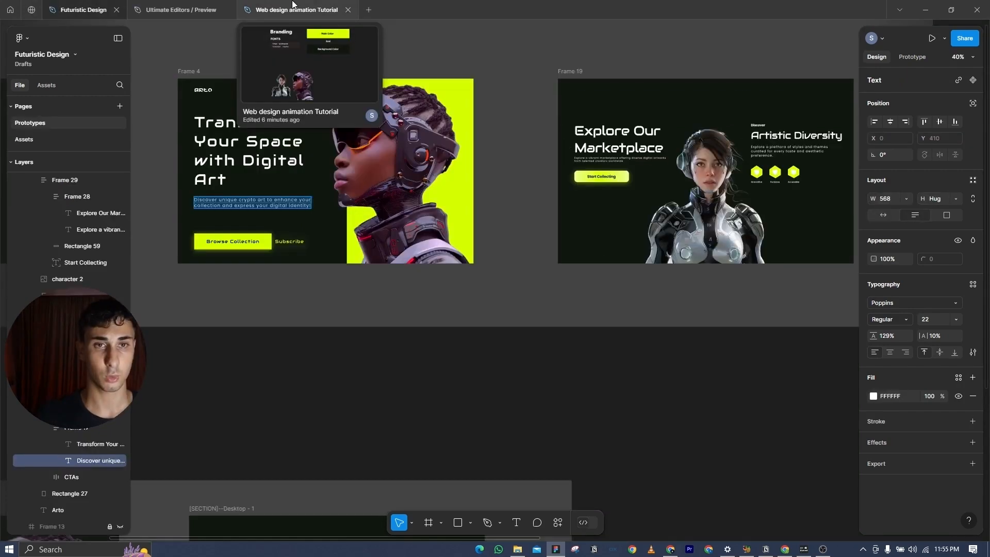
left_click(293, 9)
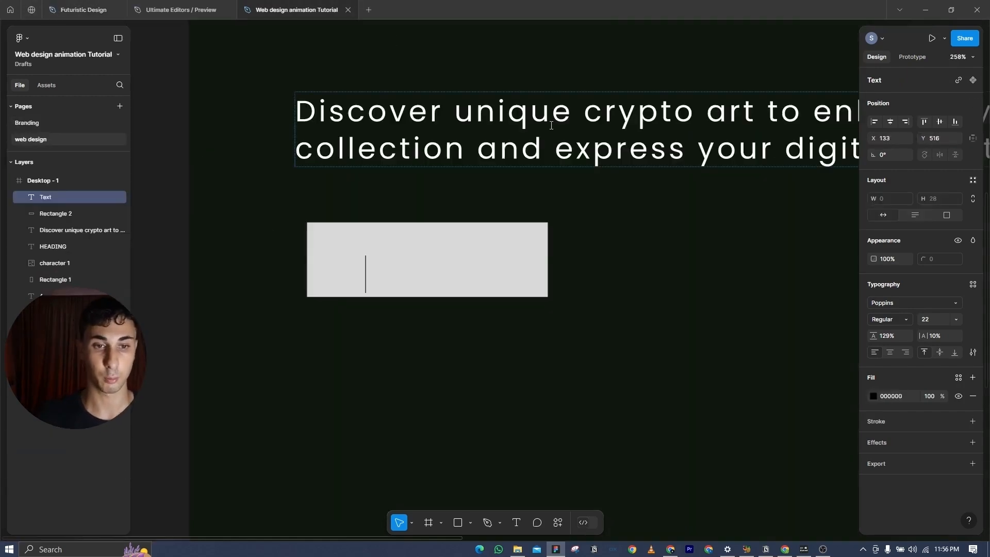
type("Browse Collection")
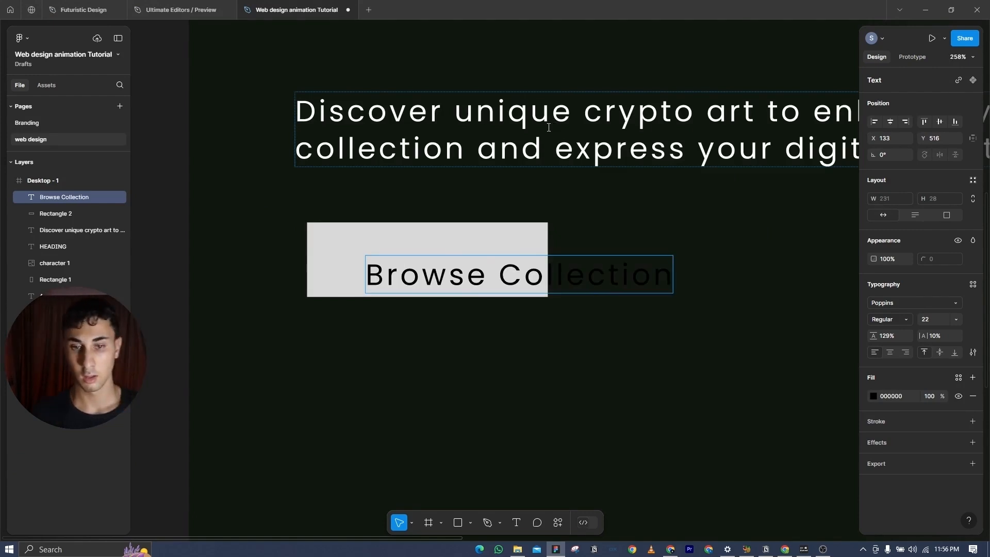
- Change the Browse Collection text's font to Audiowide
key("ctrl+a")
scroll(578, 313, "down", 5)
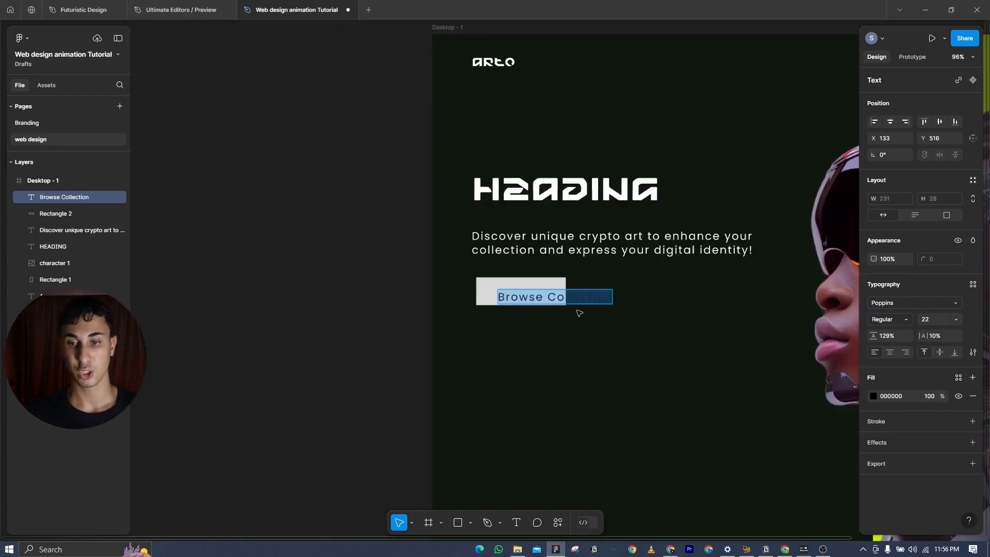
left_click(902, 303)
type("audio")
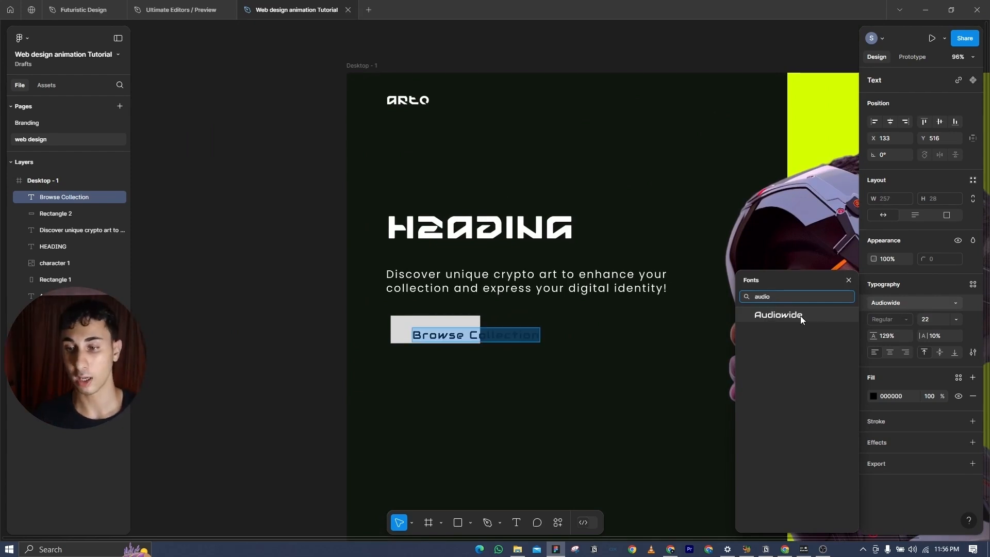
left_click(662, 336)
key("Return")
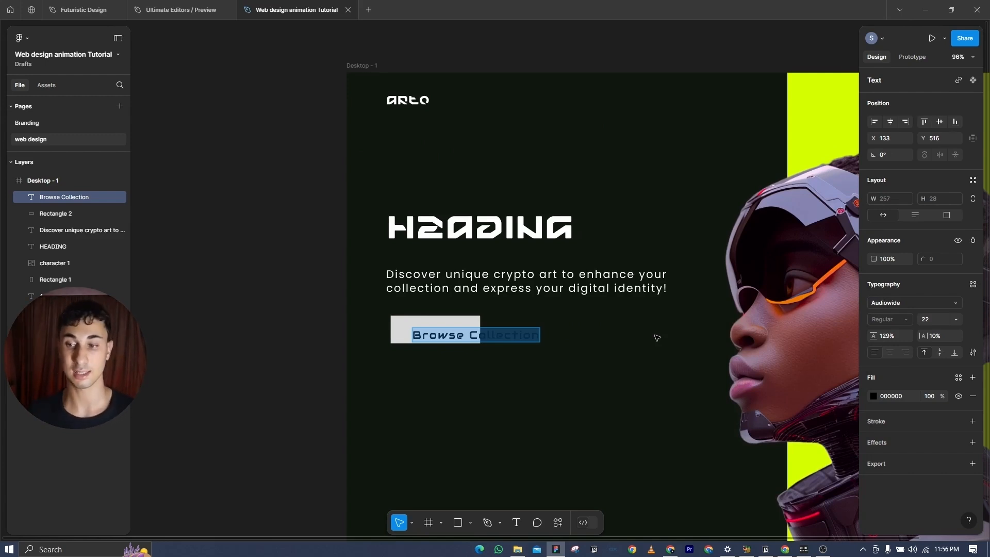
- Set the font size of both the description text and the Browse Collection text to 18
left_click(543, 289)
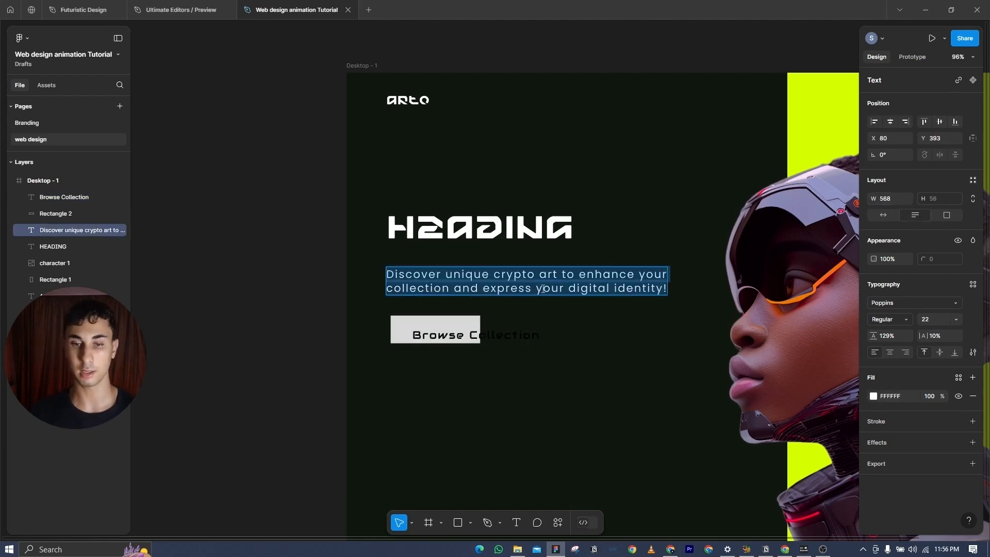
left_click(924, 319)
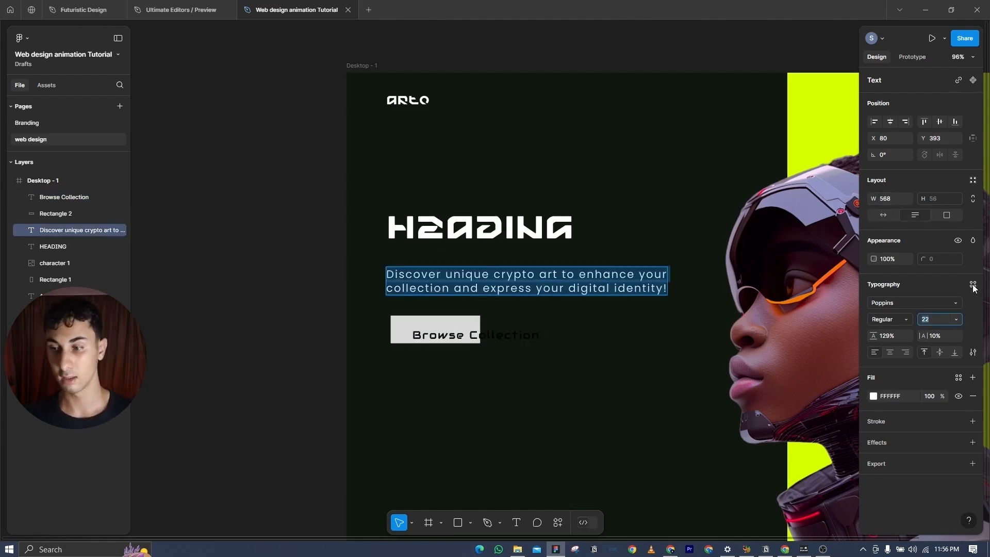
key("Return")
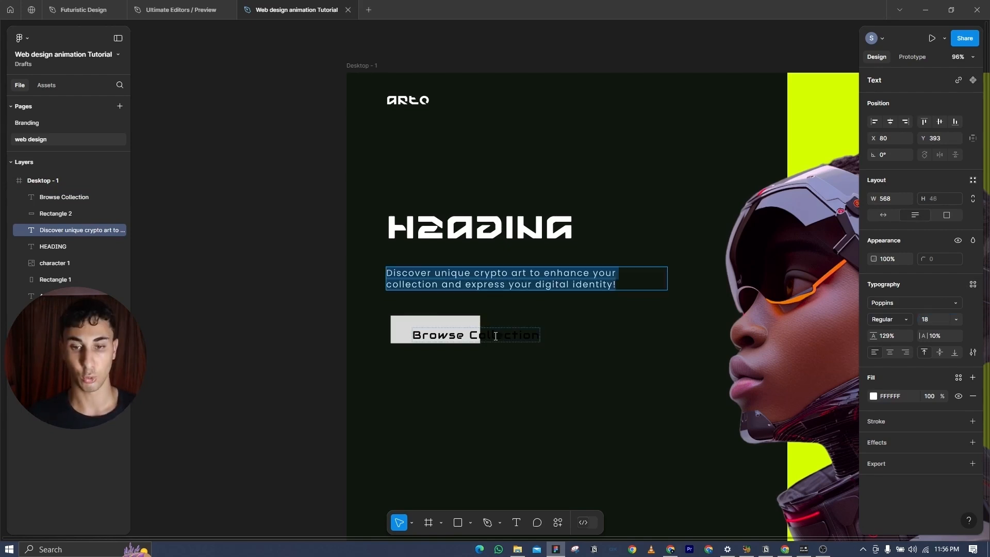
left_click(927, 322)
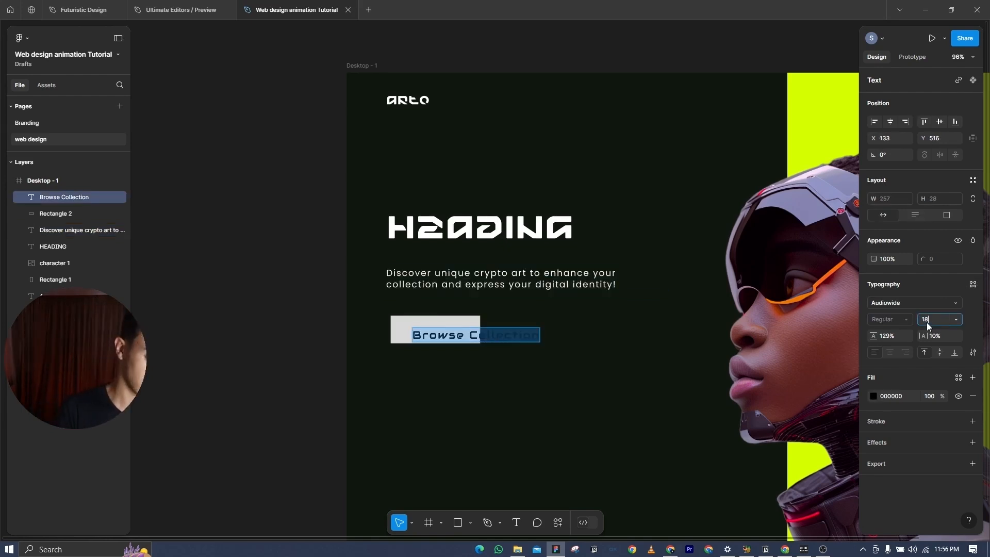
type("18")
key("Return")
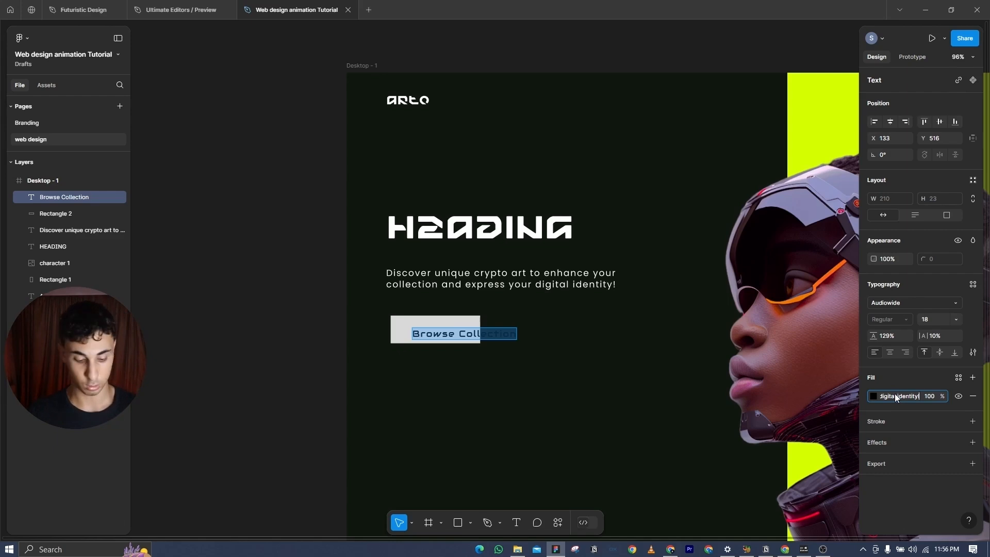
- Copy the fill color D4FE00 from the large yellow-green rectangle behind the character
key("Return")
left_click(811, 96)
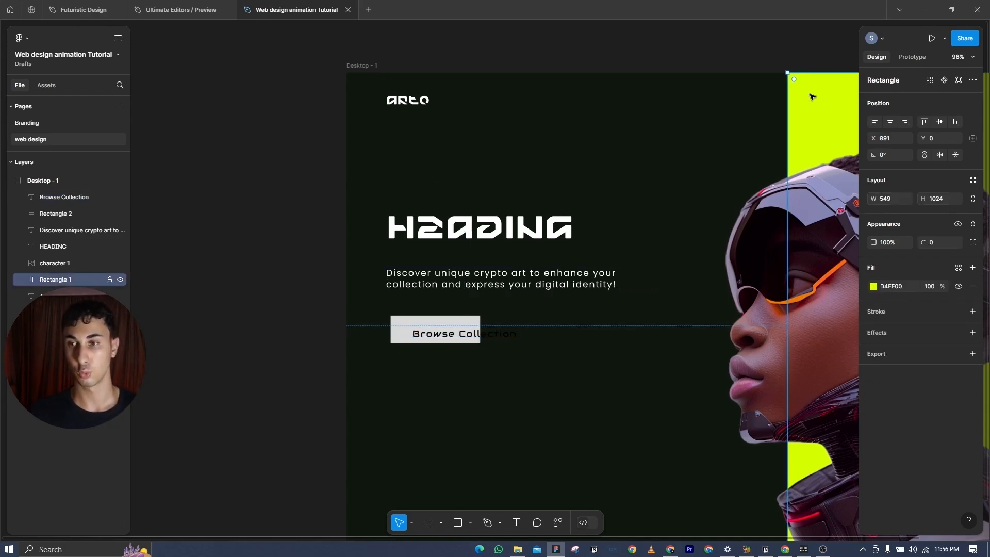
left_click(893, 286)
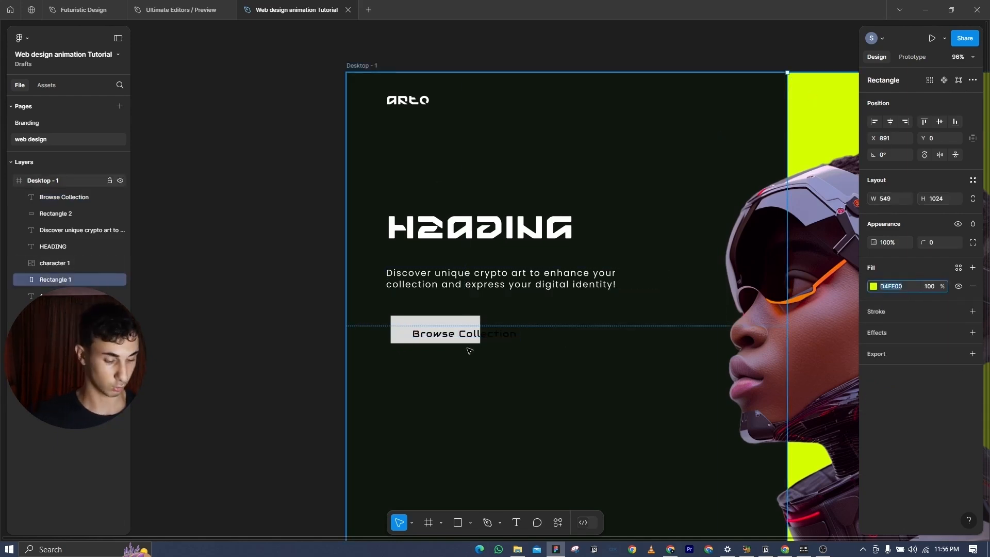
- Try filling the Browse Collection text with the main color D4FE00
left_click(437, 337)
left_click(896, 396)
key("ctrl+v")
key("Return")
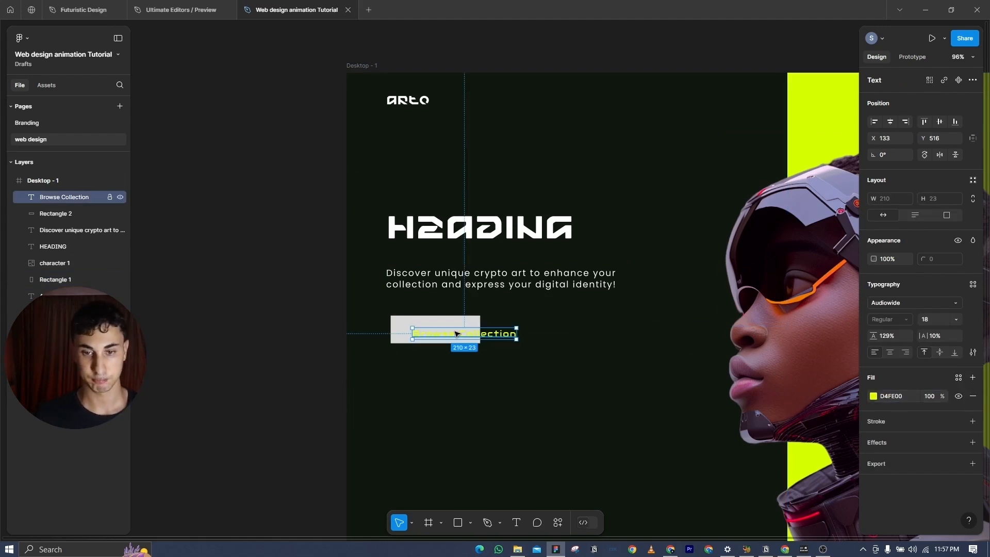
- Following the reference button, set the grey button rectangle's fill to D4FE00 and widen it to 270
left_click(77, 10)
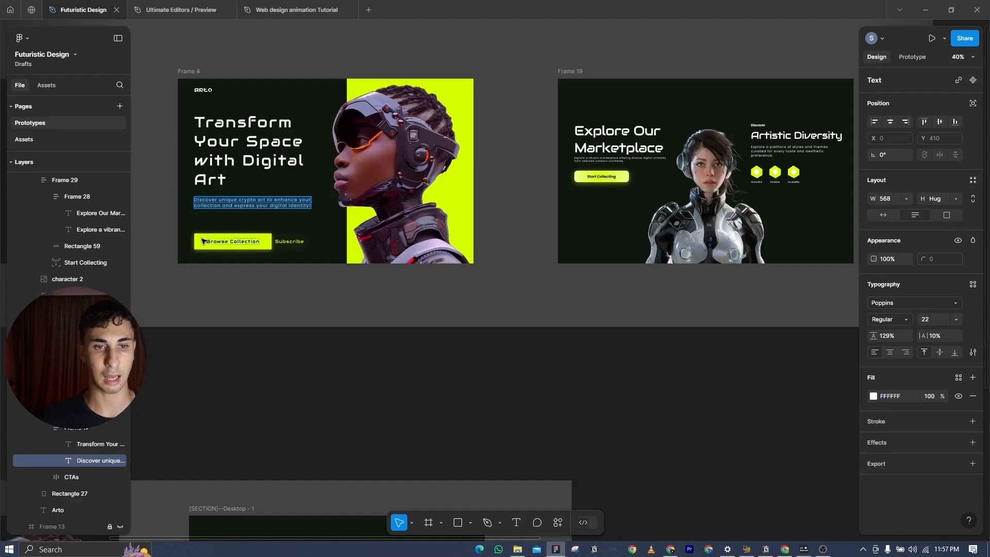
left_click(268, 5)
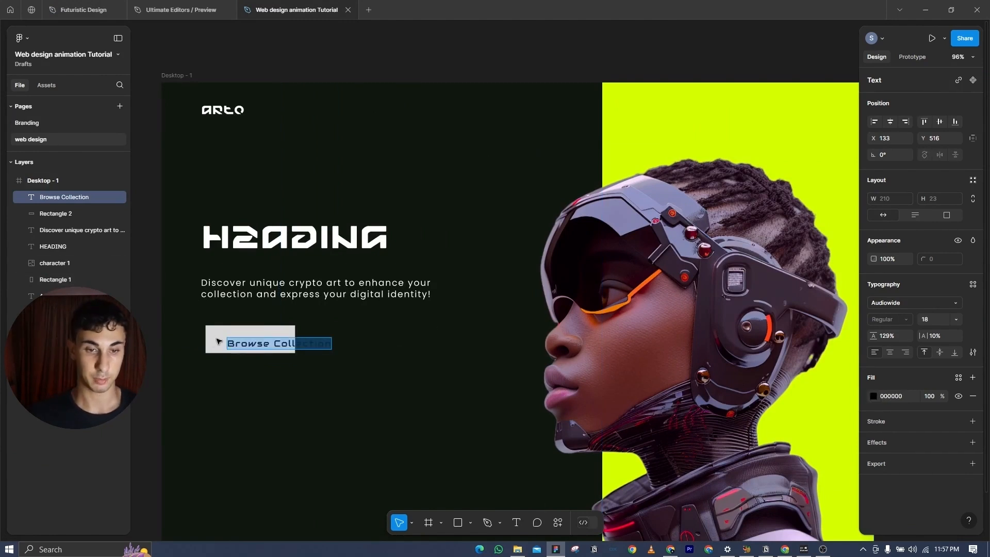
left_click(218, 340)
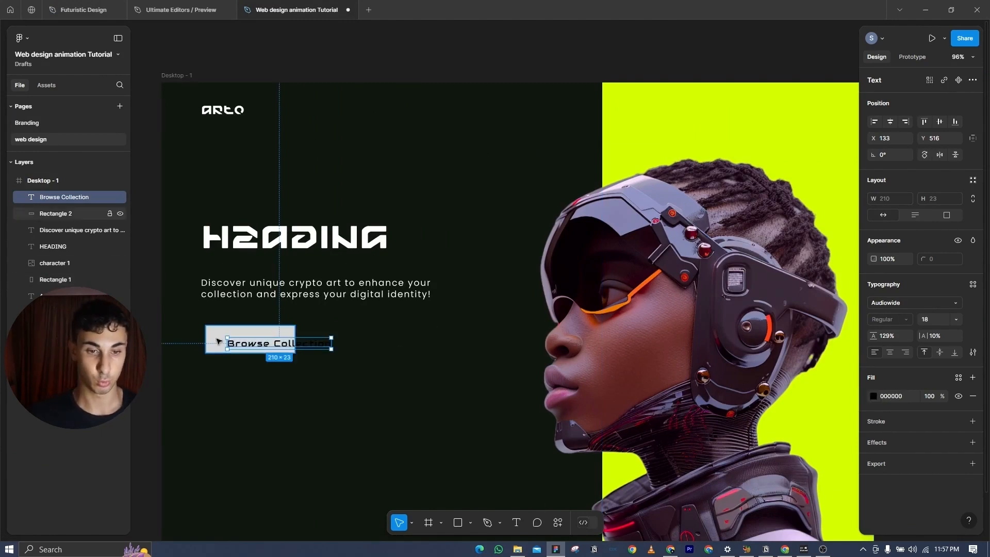
left_click(217, 340)
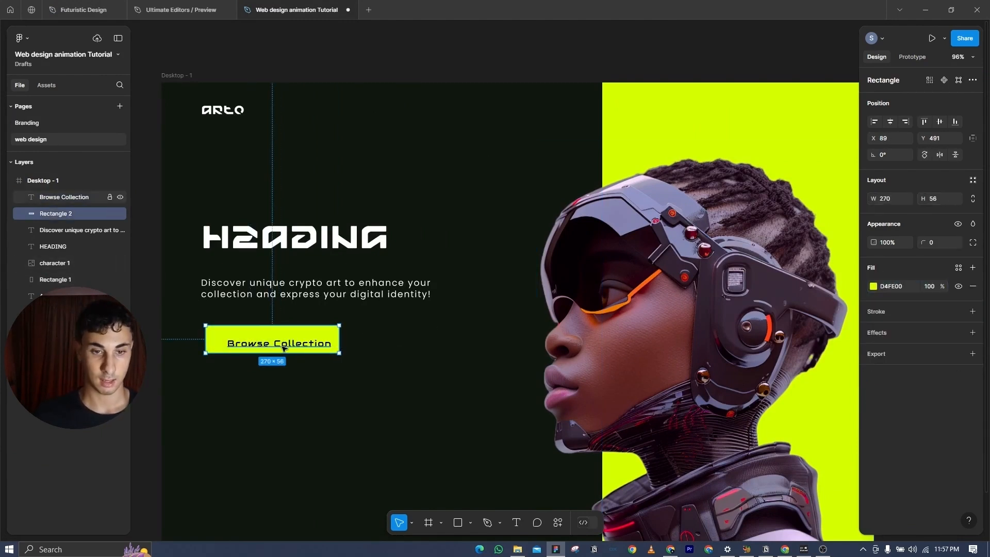
- Center the Browse Collection text inside the yellow-green button at X 124, Y 507
left_click(279, 345)
left_click_drag(279, 345, 381, 271)
scroll(250, 331, "up", 4)
scroll(381, 272, "down", 4)
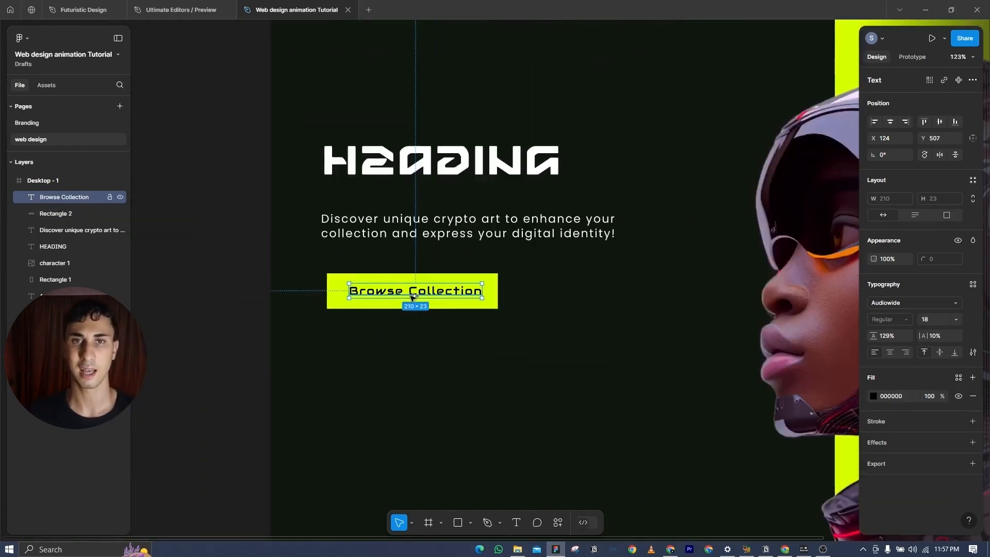
scroll(413, 296, "down", 5)
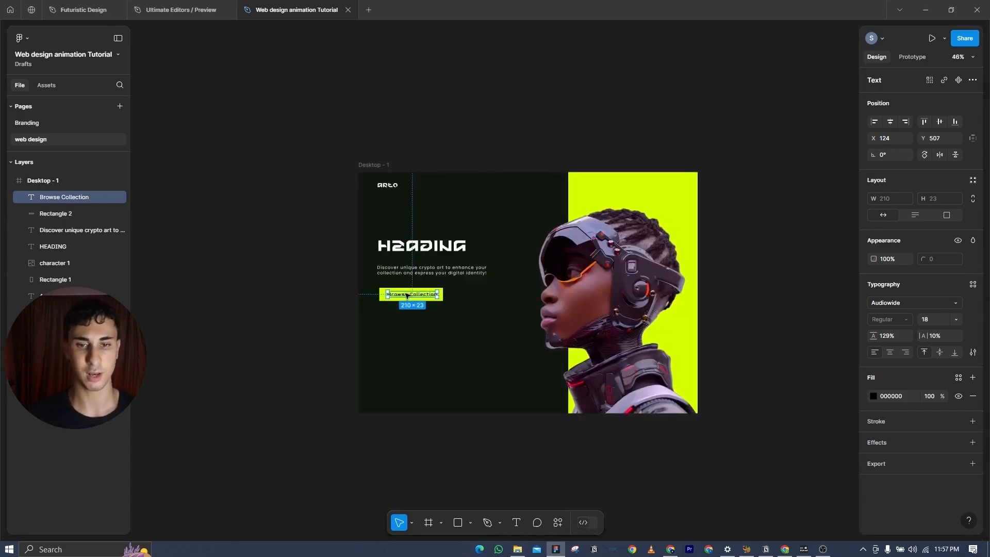
left_click(491, 97)
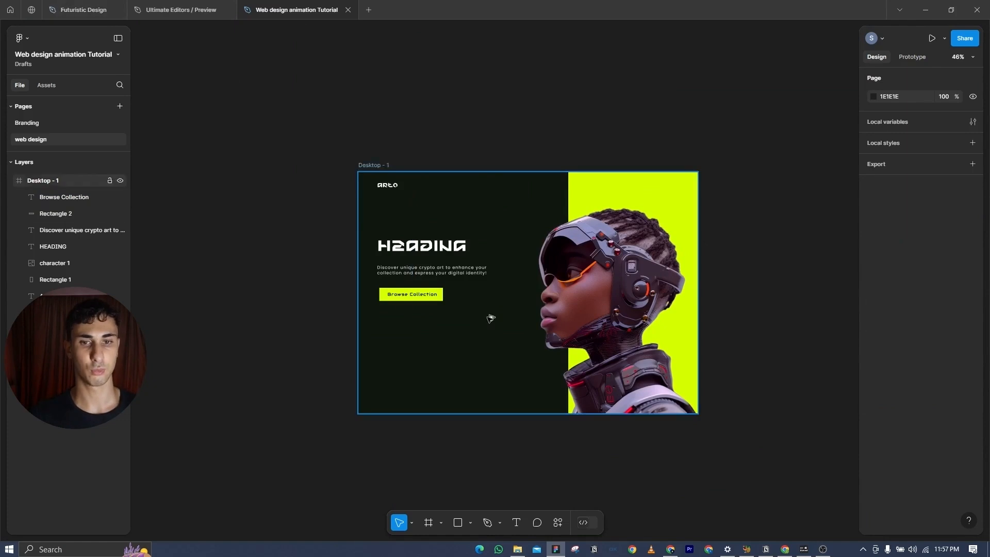
- Duplicate the Browse Collection text to the right of the button at X 392, Y 507 and change the copy to "Subscribe"
scroll(490, 319, "up", 5)
left_click_drag(490, 320, 460, 345)
left_click_drag(242, 344, 412, 344)
double_click(412, 343)
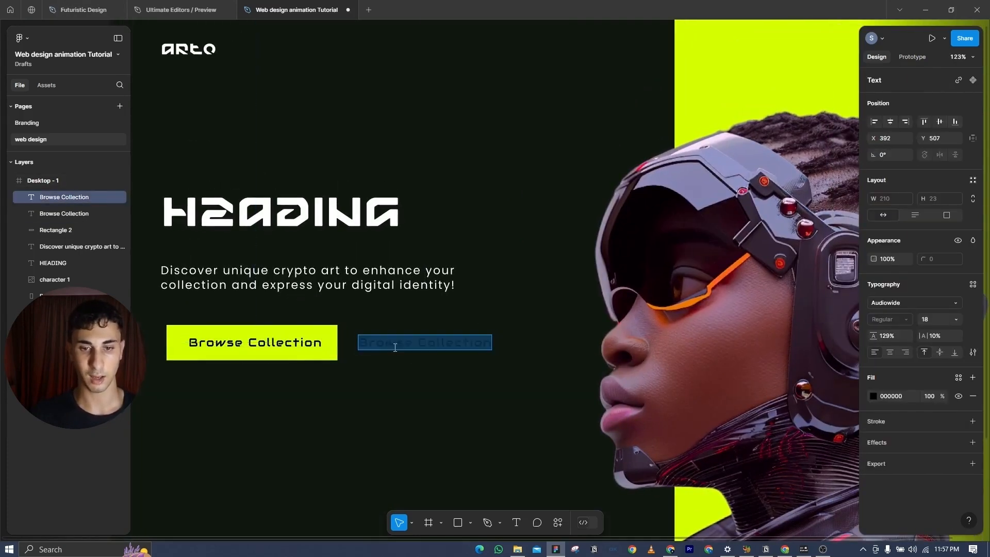
type("Subscribe")
key("Escape")
key("Escape")
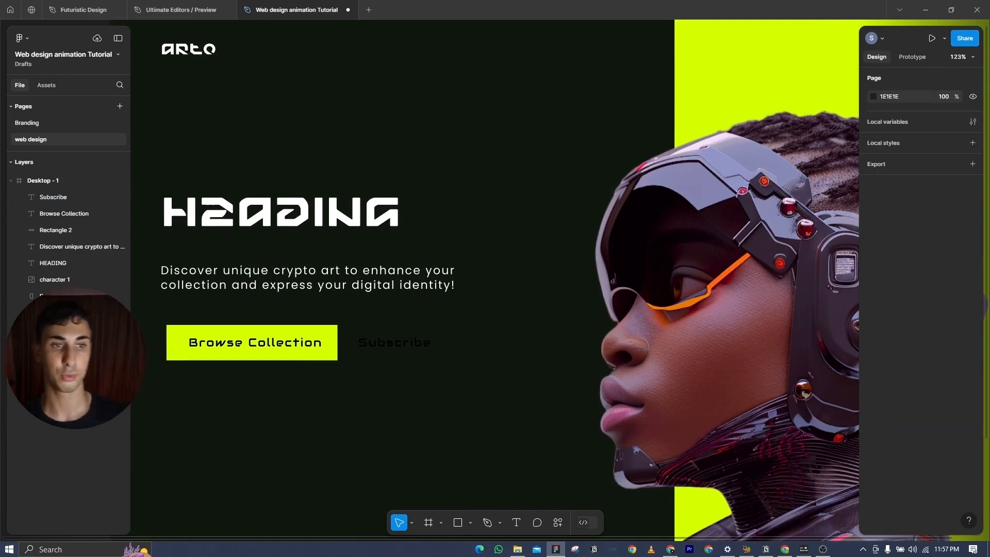
key("shift+1")
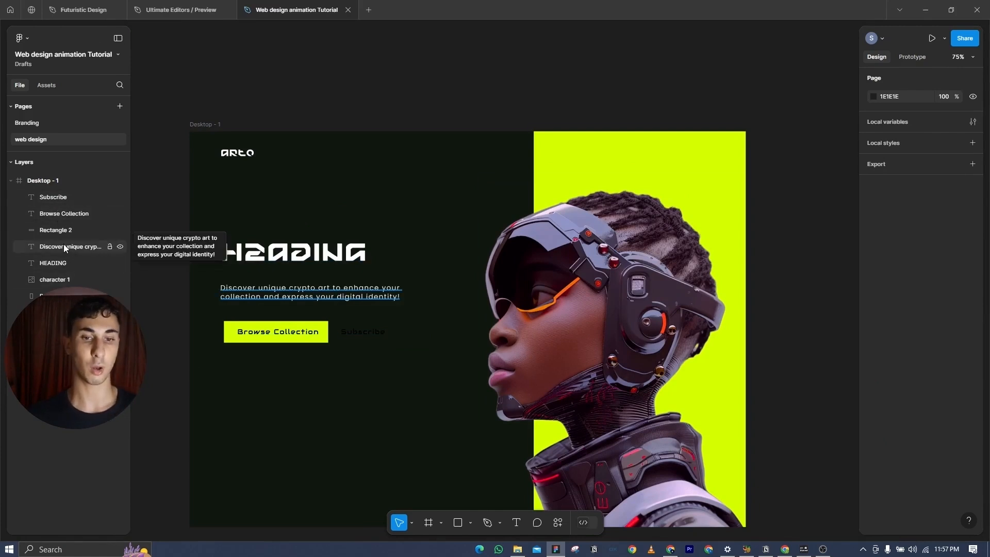
- Set the Subscribe text's fill to the yellow-green D4FE00
left_click(62, 197)
left_click(899, 401)
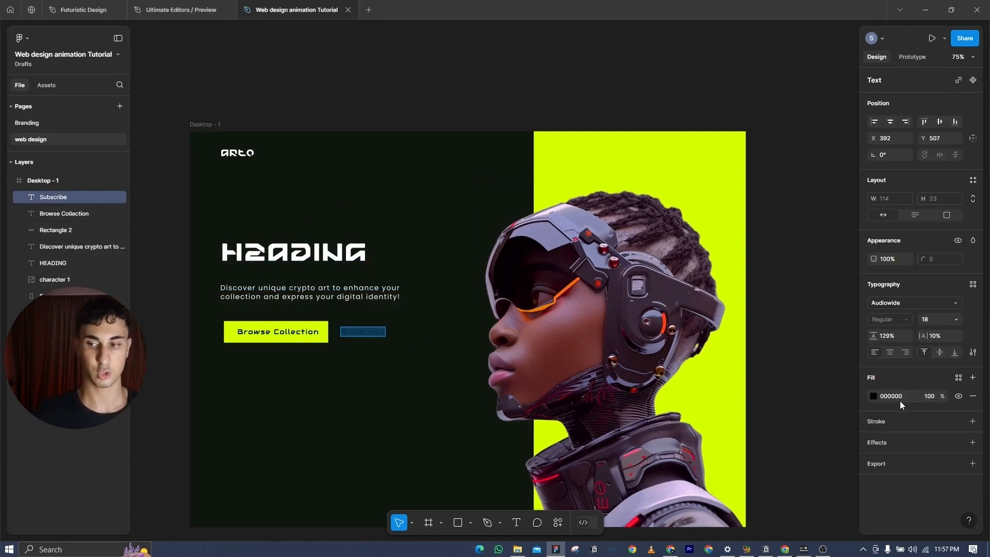
type("D4FF00")
key("Return")
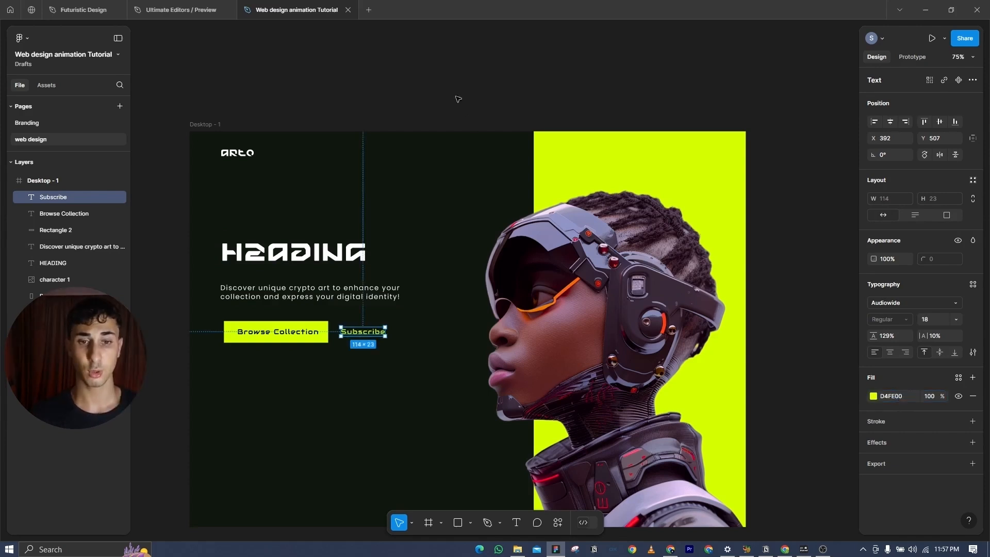
left_click(456, 101)
- Replace the HEADING placeholder with "Transform Your Space with Digital Art", copied from the heading of Frame 4 in the Futuristic Design file
scroll(445, 119, "down", 3)
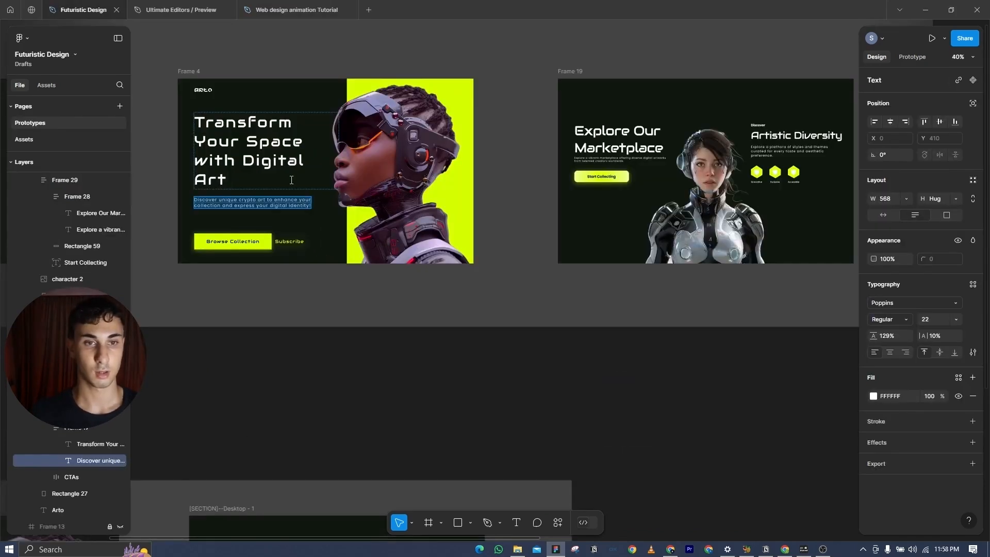
scroll(308, 296, "up", 4)
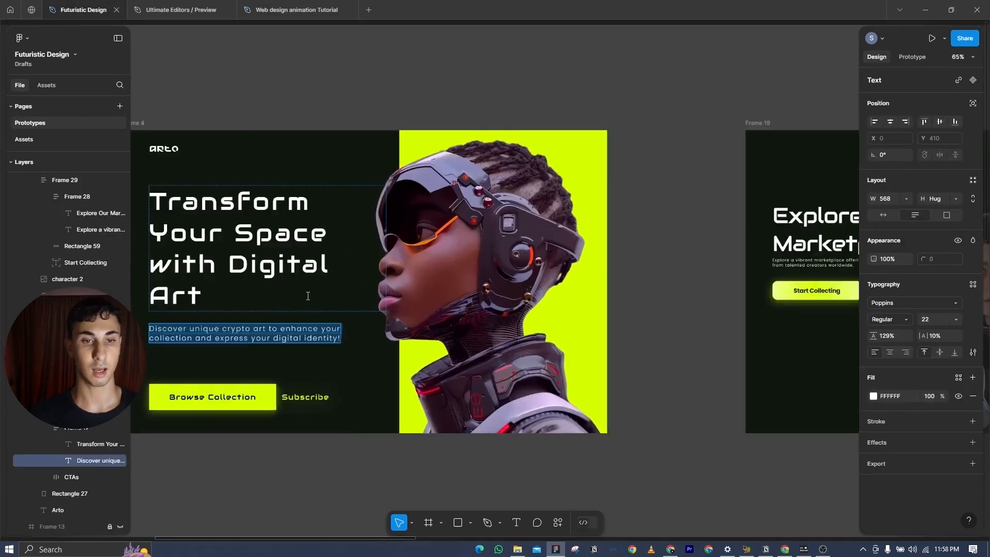
left_click_drag(308, 296, 406, 319)
left_click(293, 114)
left_click(294, 114)
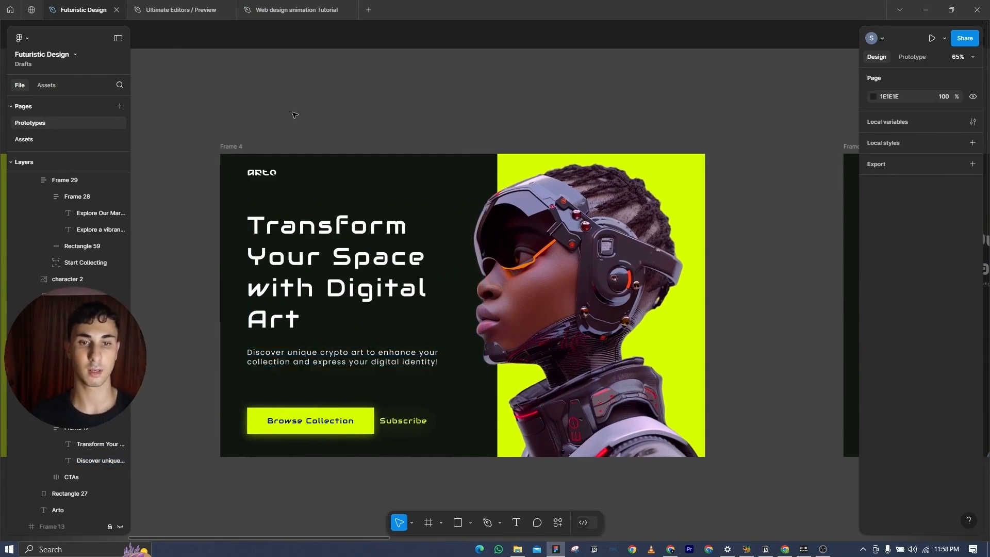
double_click(305, 263)
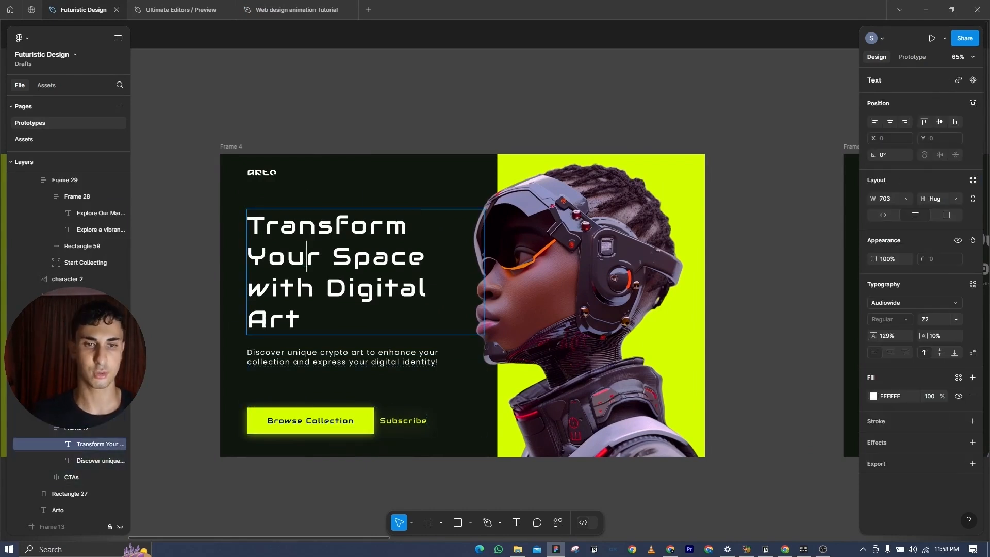
double_click(305, 263)
key("ctrl+a")
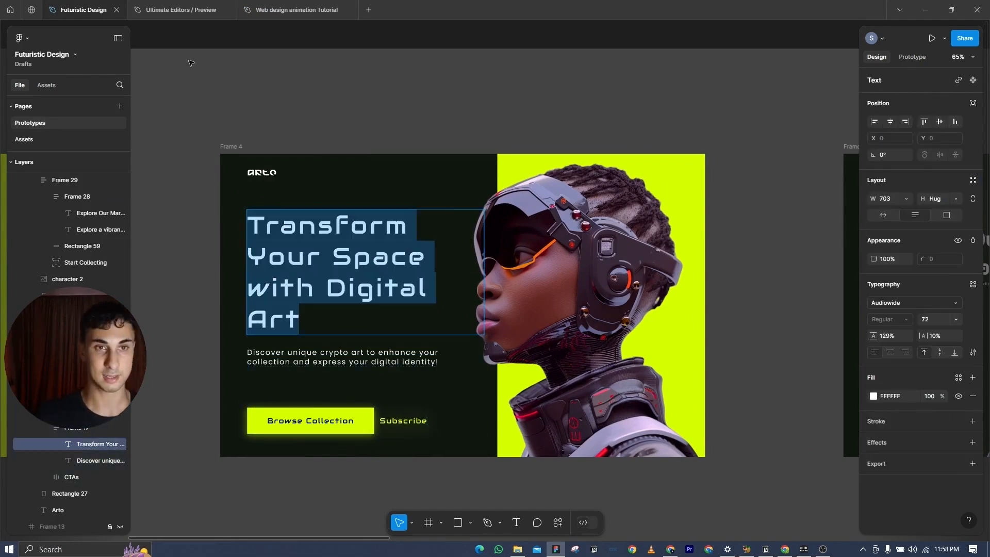
left_click(297, 10)
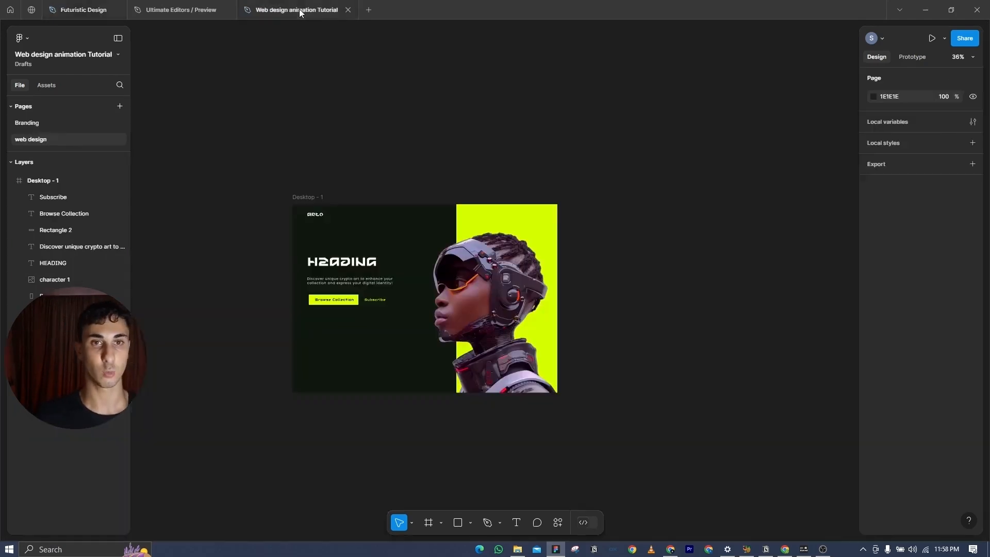
key("ctrl+v")
- Move the description, button rectangle, Browse Collection text and Subscribe text together further down the frame, making room for a taller heading
left_click(333, 300)
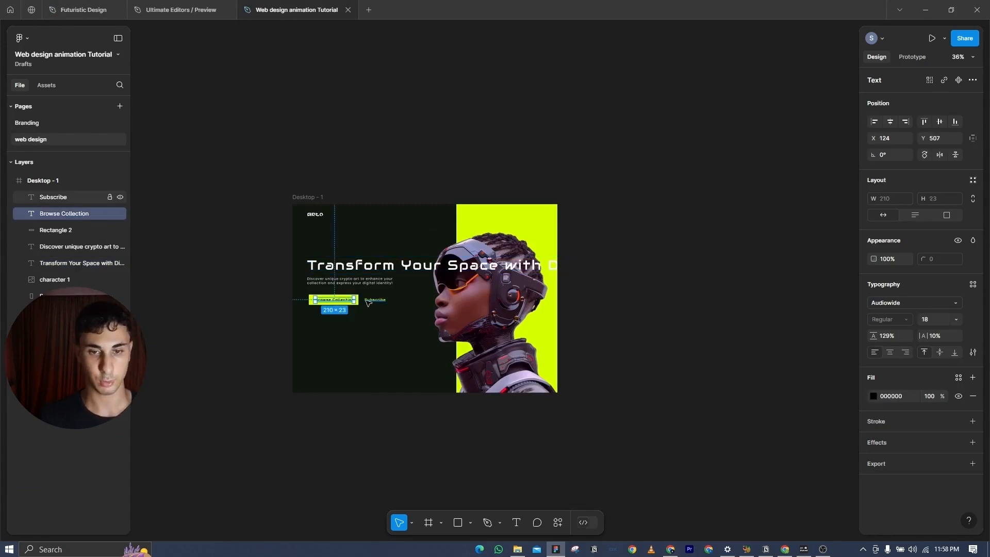
left_click(374, 300, "shift")
scroll(334, 310, "up", 5)
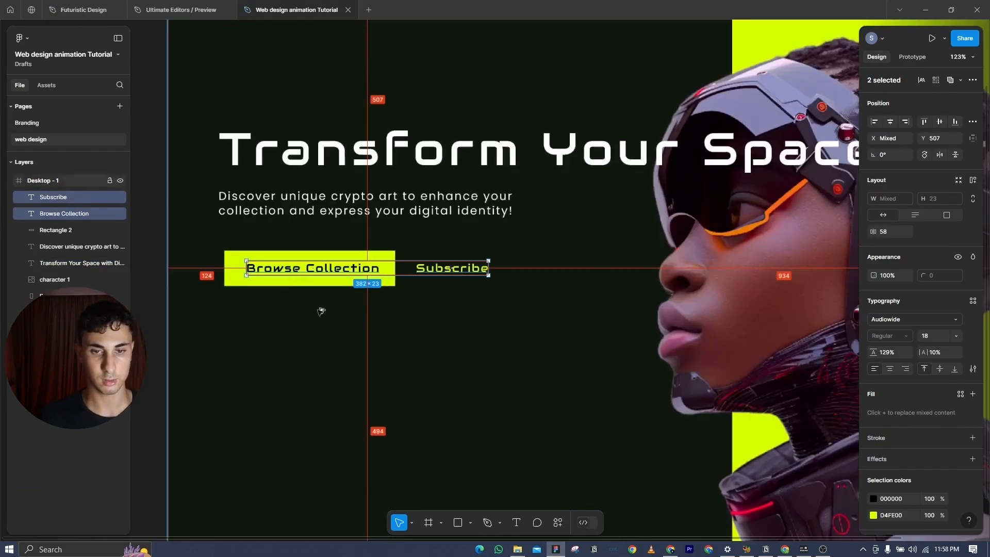
left_click(316, 279, "shift")
left_click(307, 213, "shift")
left_click_drag(306, 212, 308, 352)
- Narrow the heading's text box so it wraps onto four lines, and position it above the description
scroll(353, 291, "down", 4)
left_click(441, 244)
left_click_drag(730, 240, 440, 244)
left_click_drag(383, 279, 381, 259)
left_click(471, 65)
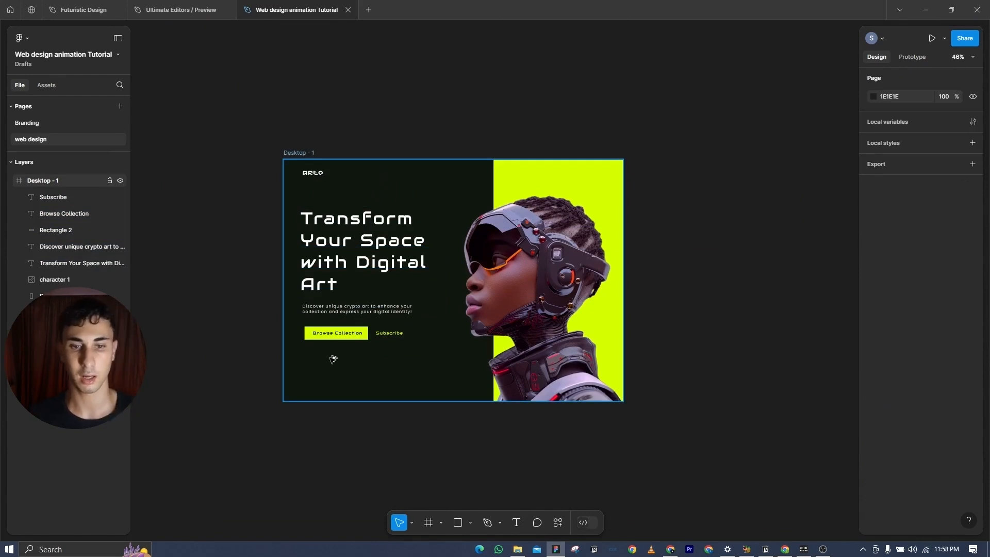
- Group the Browse Collection text with its yellow-green rectangle and name the group "Button"
scroll(329, 351, "up", 4)
left_click(302, 320)
scroll(301, 320, "up", 5)
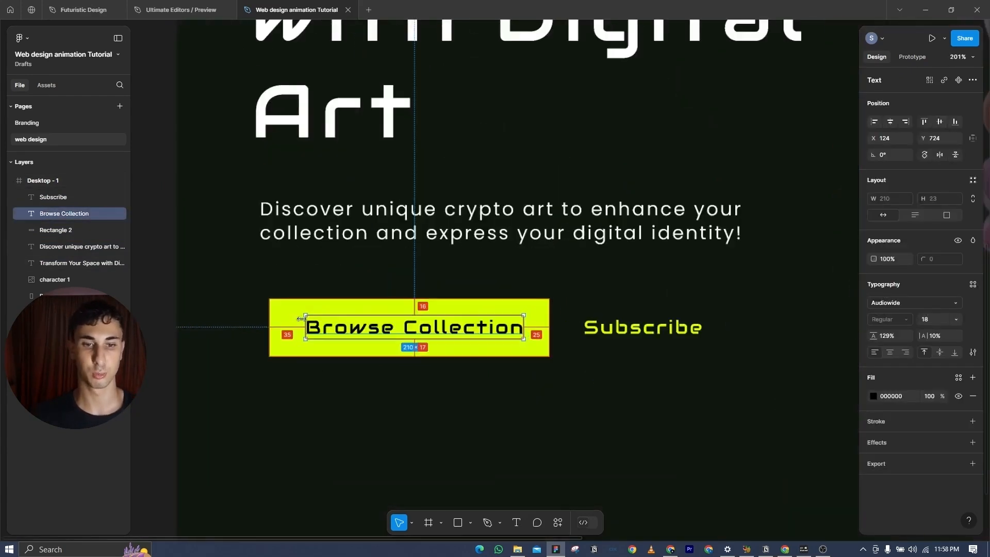
left_click(61, 230, "shift")
right_click(61, 230)
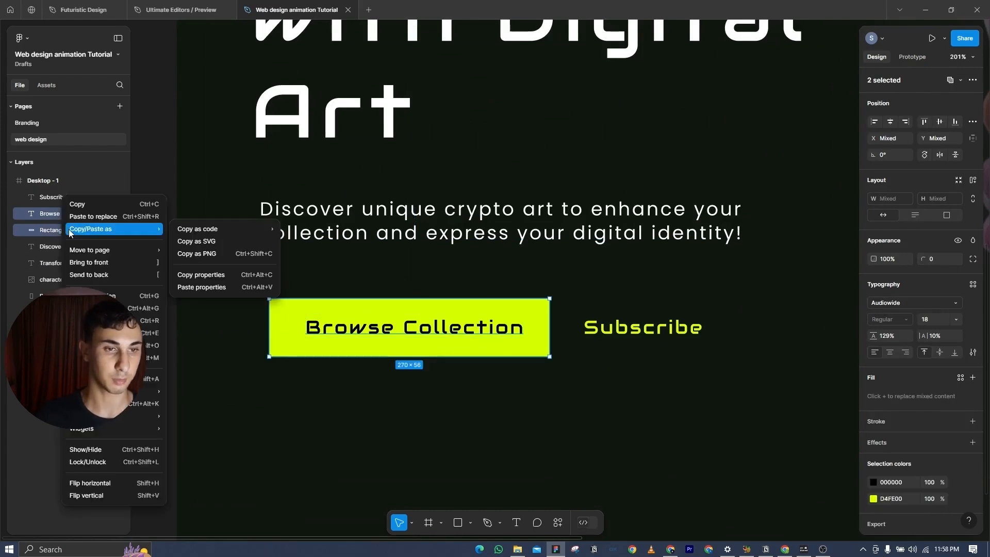
left_click(85, 295)
double_click(53, 214)
type("Button")
key("Return")
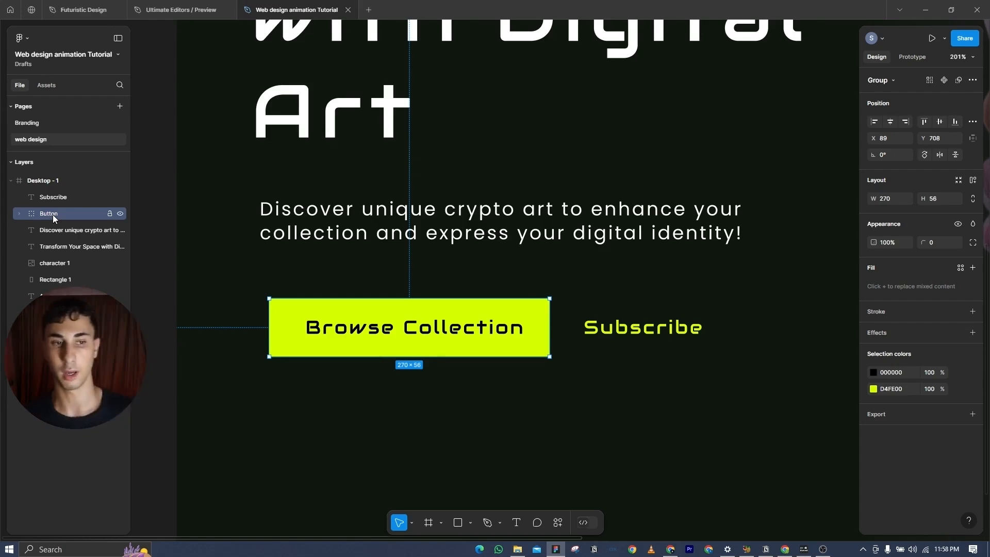
- Nudge the Button group and the Subscribe text slightly left to line up with the description
scroll(570, 358, "down", 5)
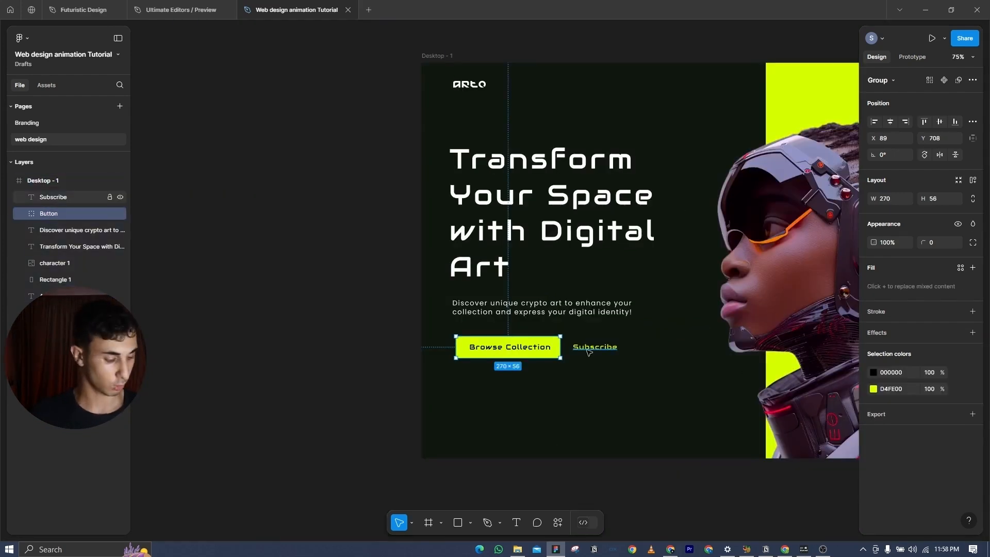
left_click(589, 352, "shift")
key("shift+Left")
scroll(570, 333, "down", 2)
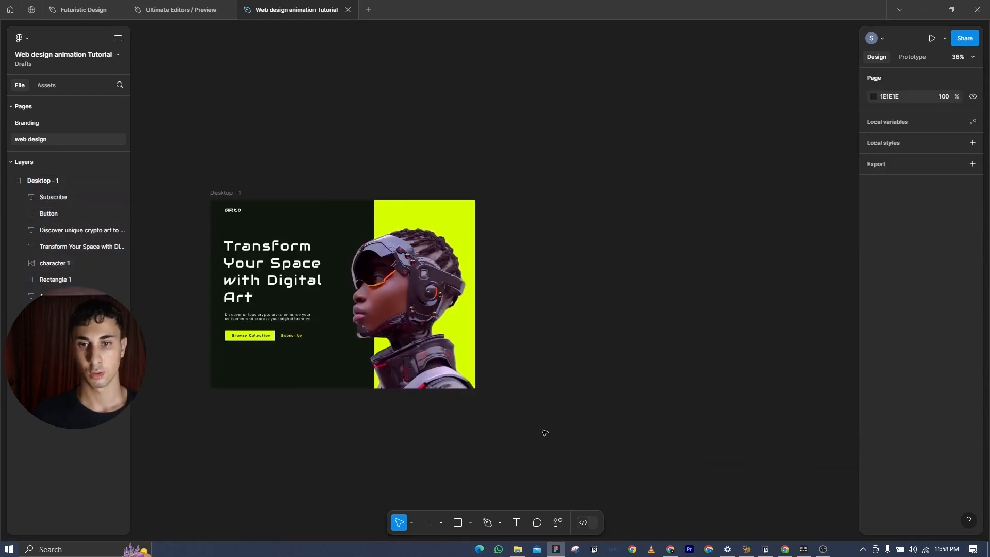
- Add a second 1440 × 1024 Desktop frame and place it beside the first at X 913, Y -513
left_click(431, 522)
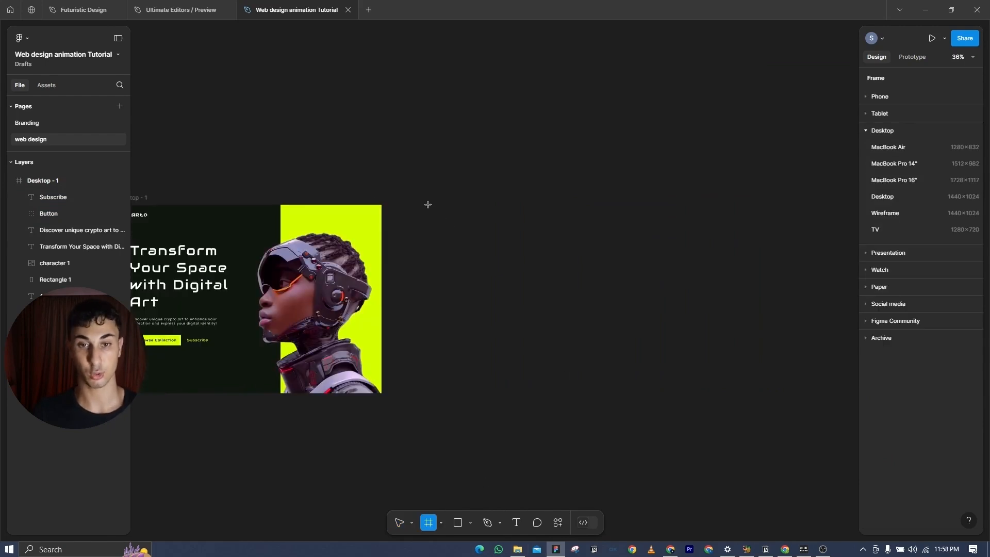
left_click(905, 196)
left_click_drag(498, 223, 519, 237)
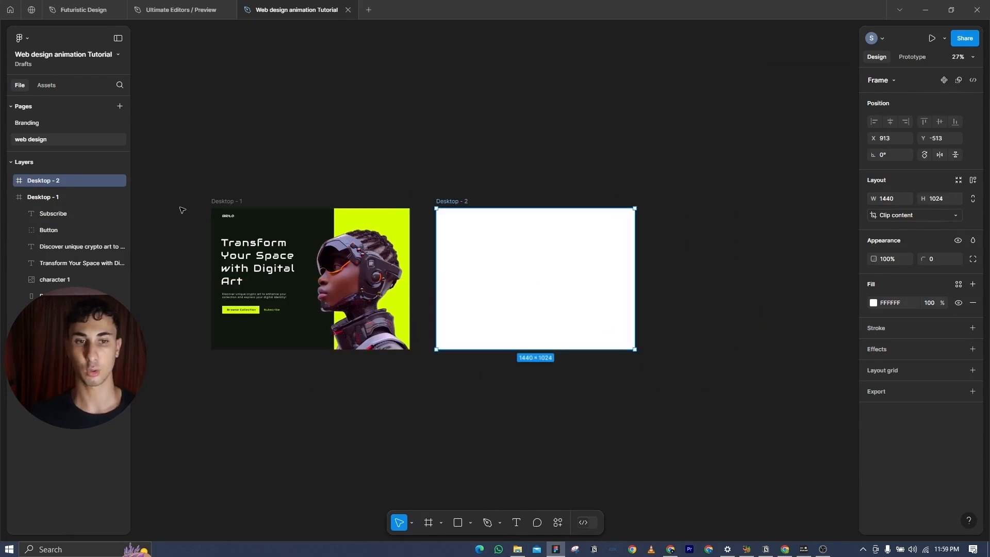
- Give the new Desktop - 2 frame the first frame's dark background color, 111710
left_click(227, 202)
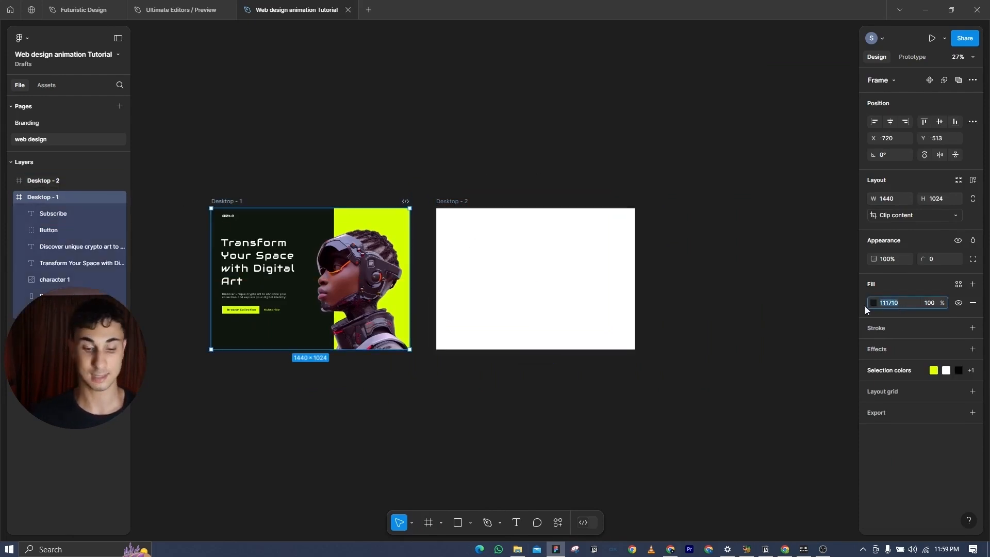
left_click(501, 222)
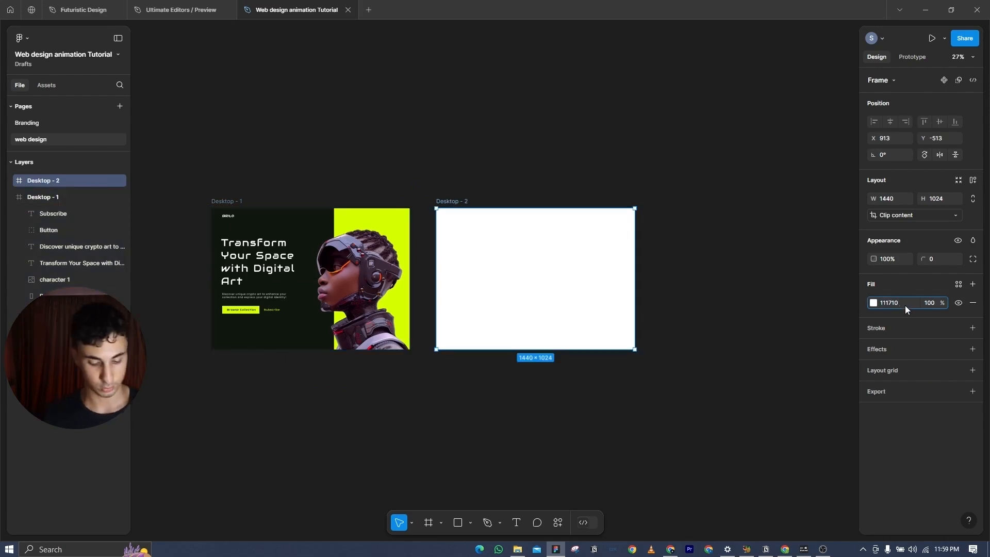
key("Return")
left_click(214, 87)
- Examine the layout and character image of the marketplace section, Frame 19, in the Futuristic Design file
left_click(78, 9)
scroll(664, 133, "down", 3)
left_click_drag(616, 123, 373, 185)
left_click(778, 146)
scroll(778, 146, "up", 2)
left_click_drag(750, 157, 622, 123)
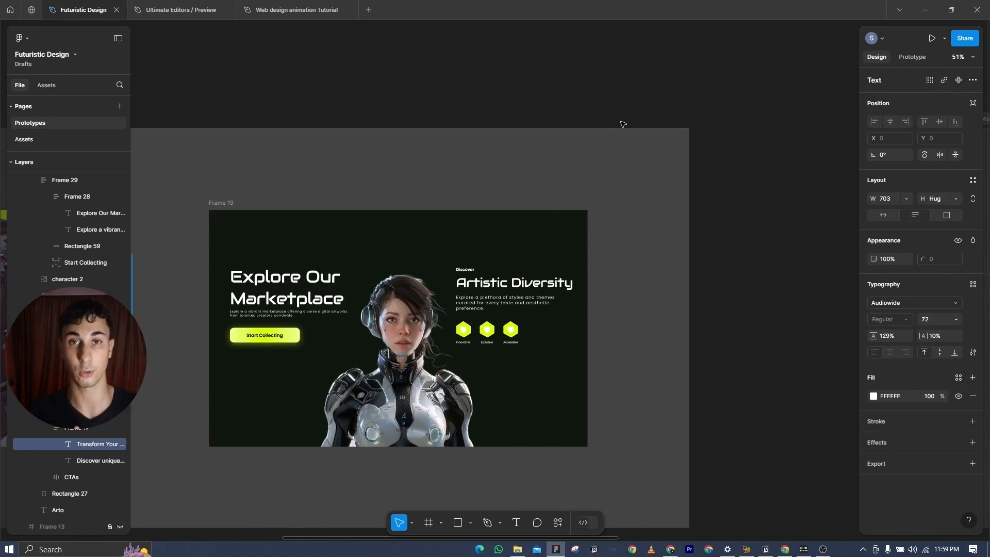
left_click(439, 332)
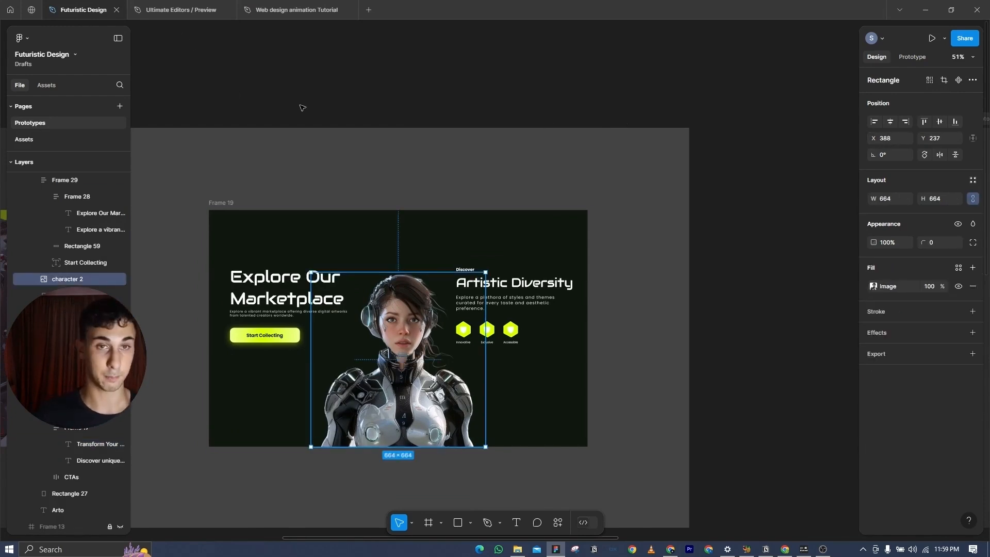
- Copy the character 2 image from the Characters frame on the tutorial file's Branding page, and return to the web design page
left_click(274, 6)
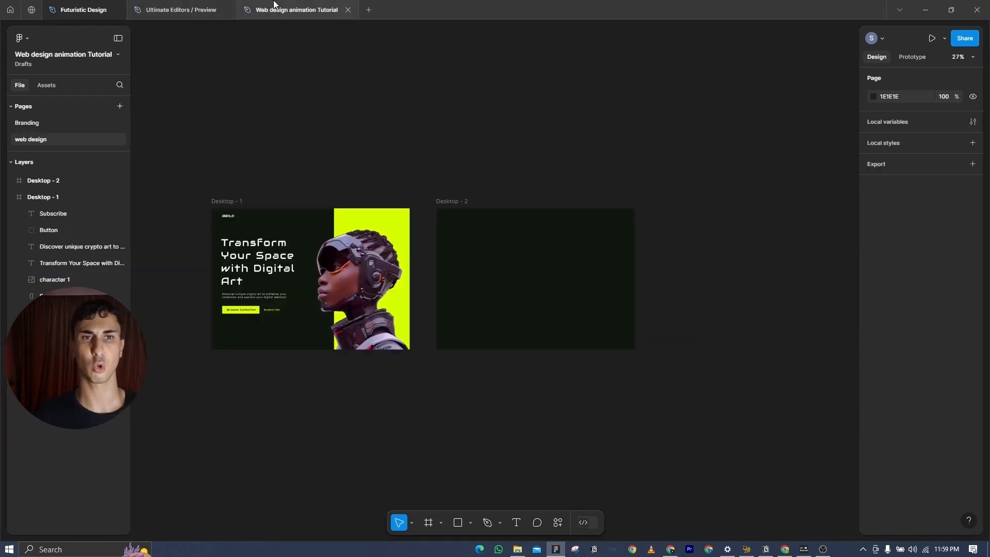
left_click(59, 122)
scroll(502, 188, "down", 4)
left_click(503, 187)
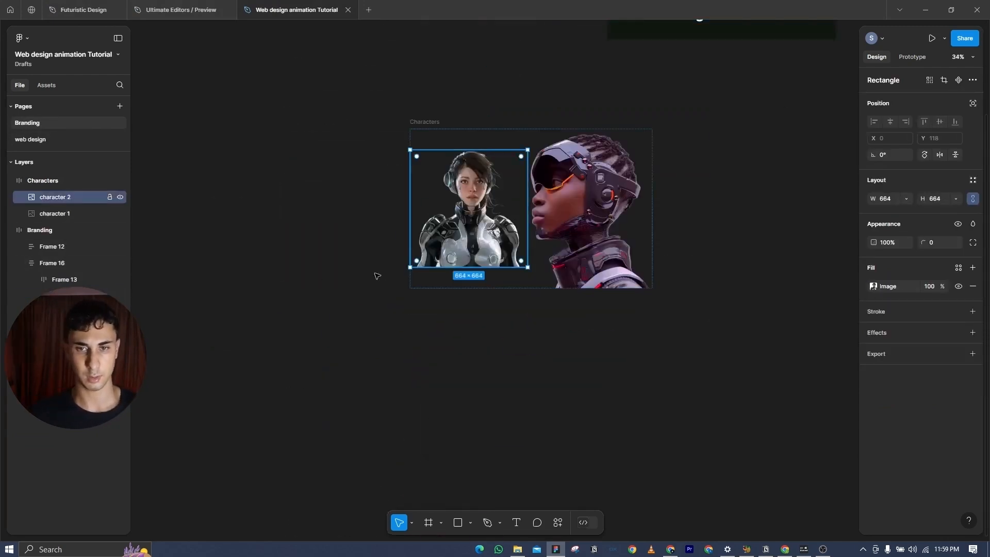
left_click(57, 140)
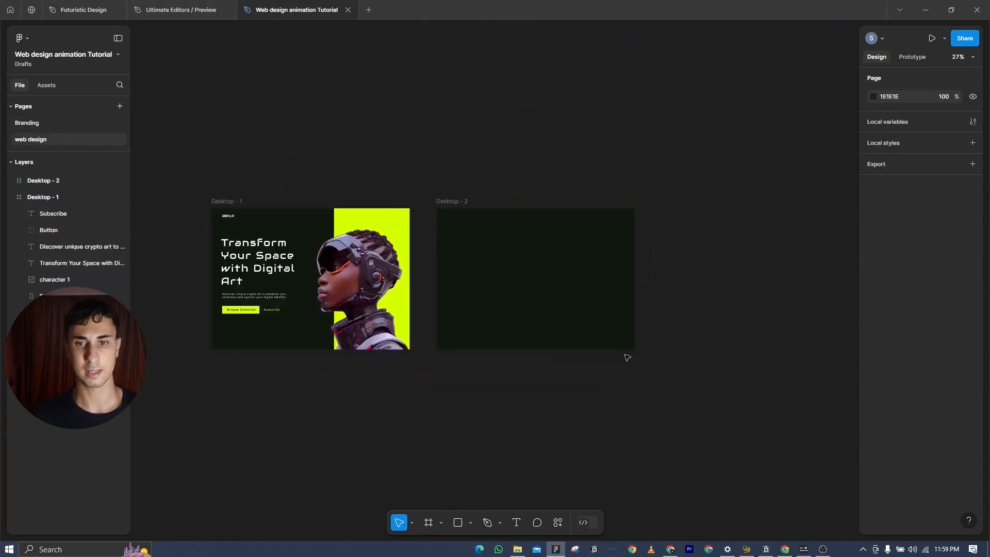
- Paste character 2 into the Desktop - 2 frame and place it horizontally centered against the frame's bottom edge
scroll(627, 356, "right", 3)
left_click(263, 204)
key("ctrl+v")
scroll(379, 402, "up", 3)
left_click_drag(267, 169, 355, 218)
scroll(517, 393, "down", 3)
left_click(606, 402)
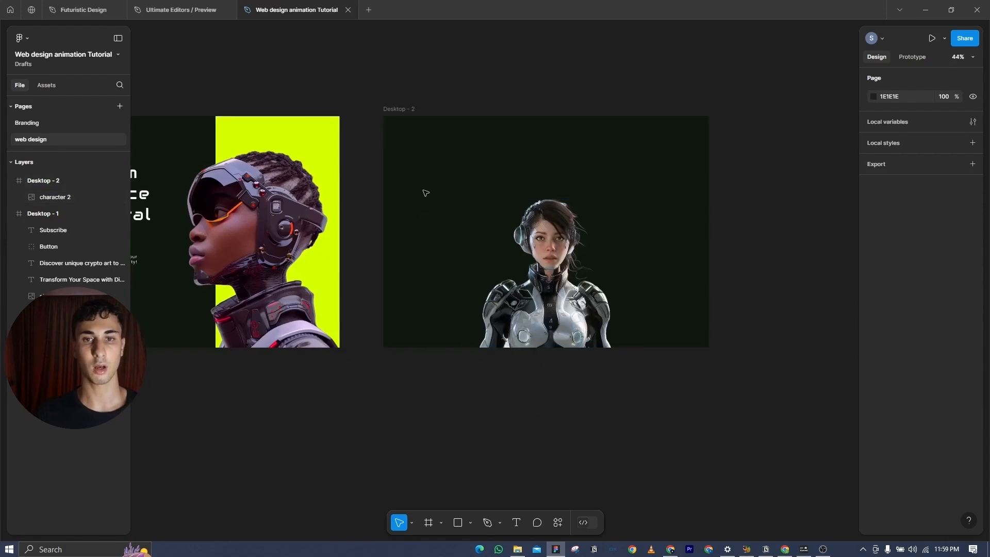
scroll(425, 192, "up", 5)
left_click(516, 522)
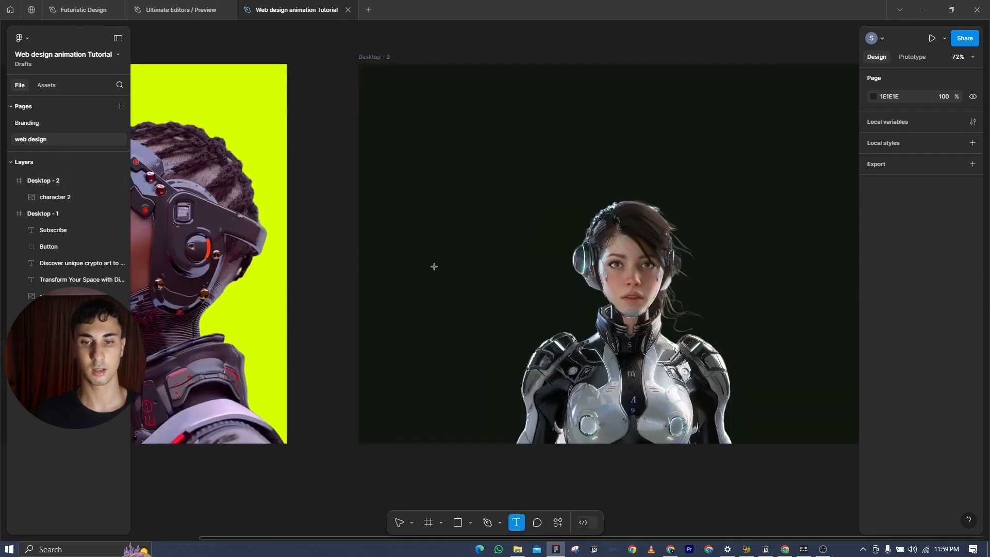
left_click(413, 204)
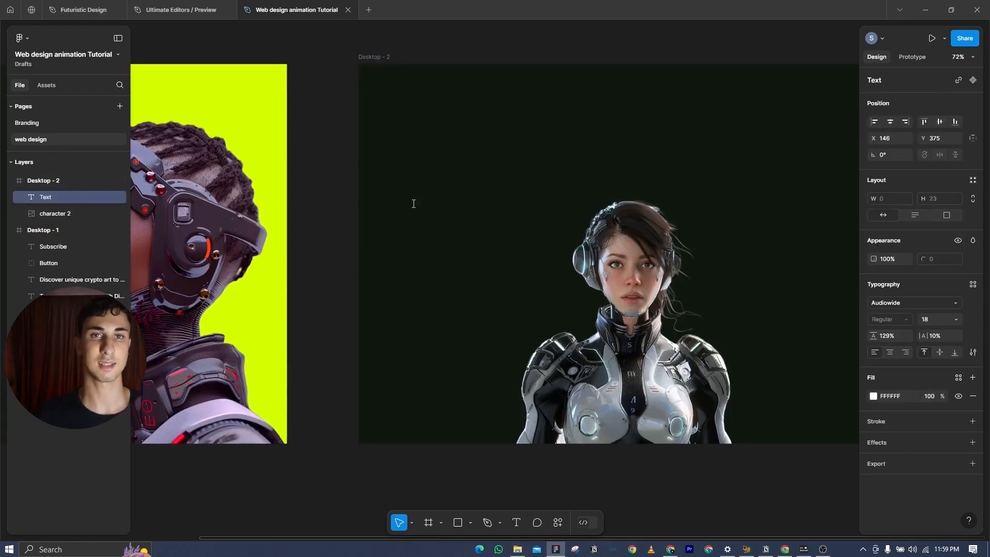
- Copy the "Explore Our Marketplace" text and button block, Frame 29, from the Futuristic Design file into the Desktop - 2 frame
left_click(83, 10)
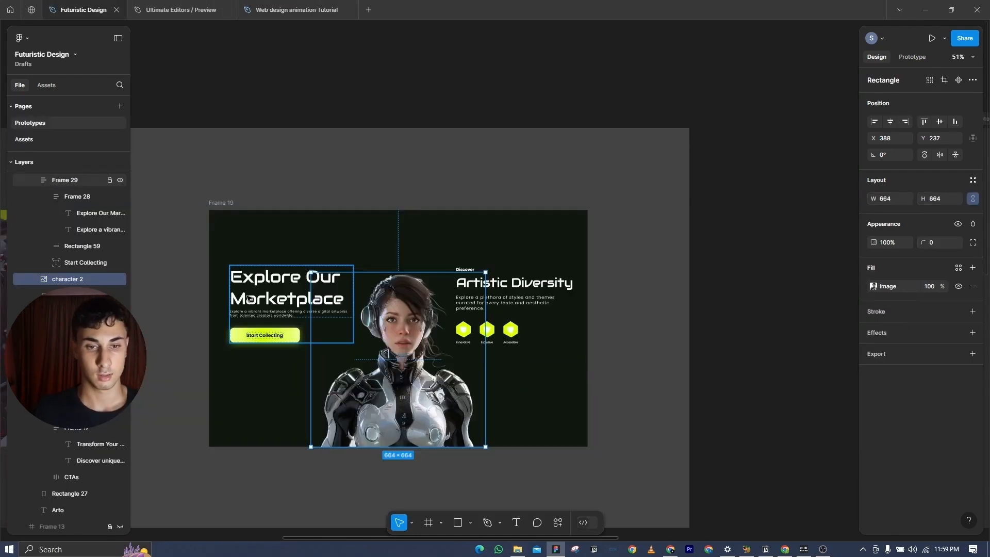
left_click(248, 298)
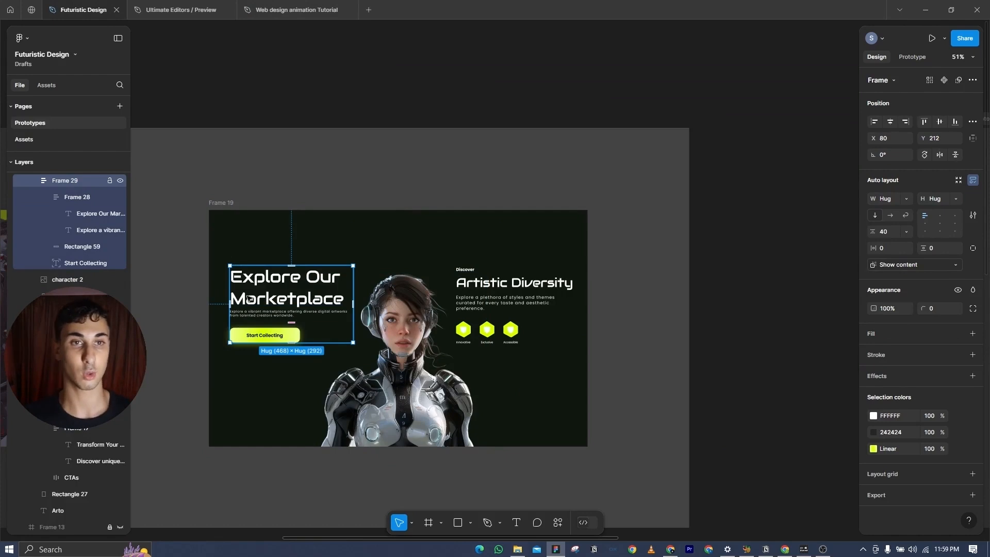
left_click(284, 5)
key("Escape")
left_click(375, 57)
key("ctrl+v")
scroll(547, 198, "down", 2)
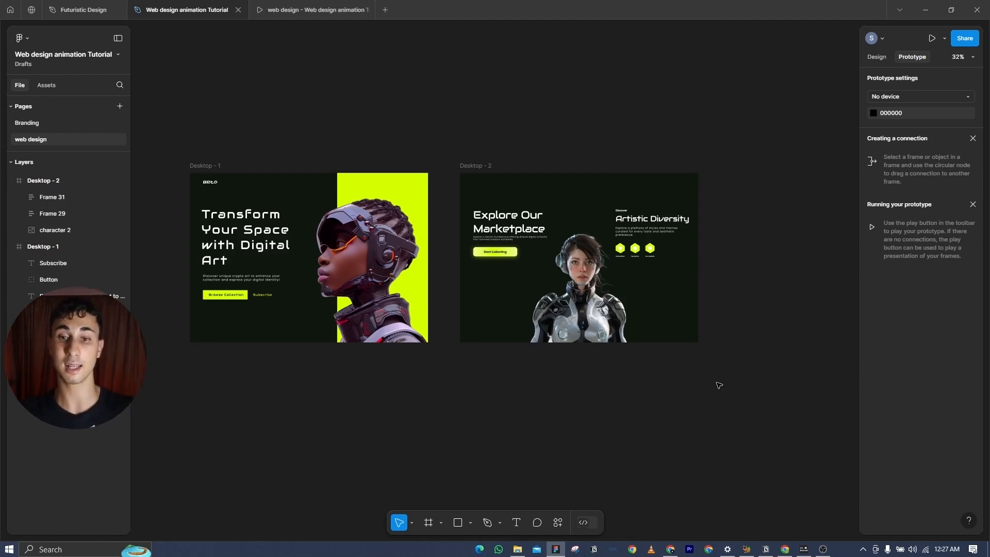
- Duplicate the Desktop - 1 frame and place the copy to its left, level with the original
scroll(482, 410, "up", 2)
scroll(482, 411, "left", 4)
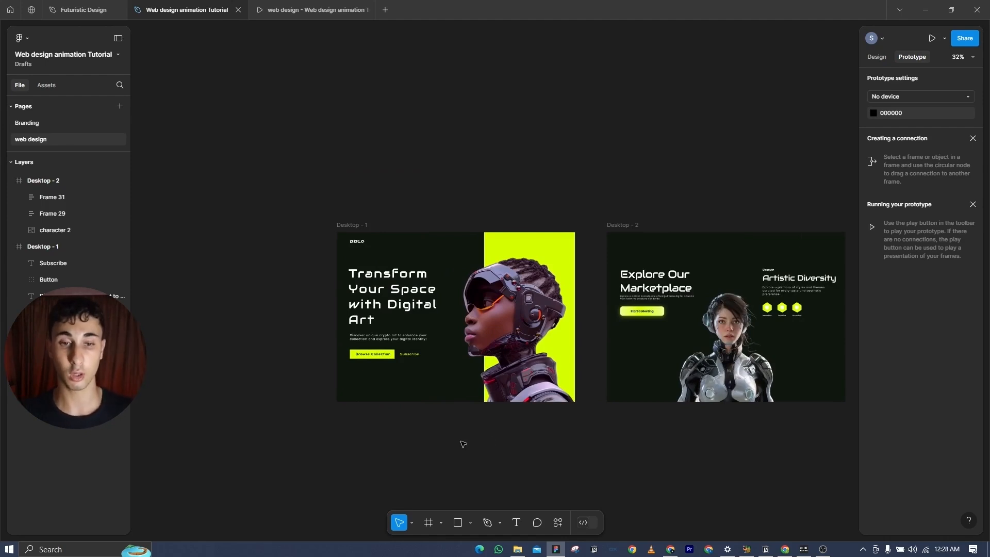
scroll(463, 444, "down", 5)
scroll(463, 444, "left", 5)
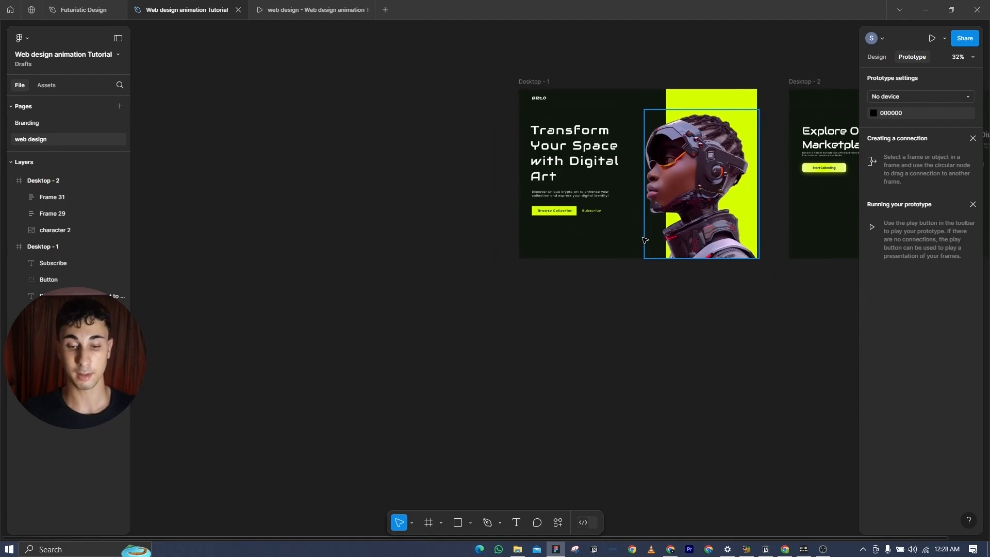
scroll(461, 374, "up", 2)
left_click_drag(461, 373, 491, 504)
scroll(483, 477, "down", 2)
left_click_drag(481, 448, 428, 432)
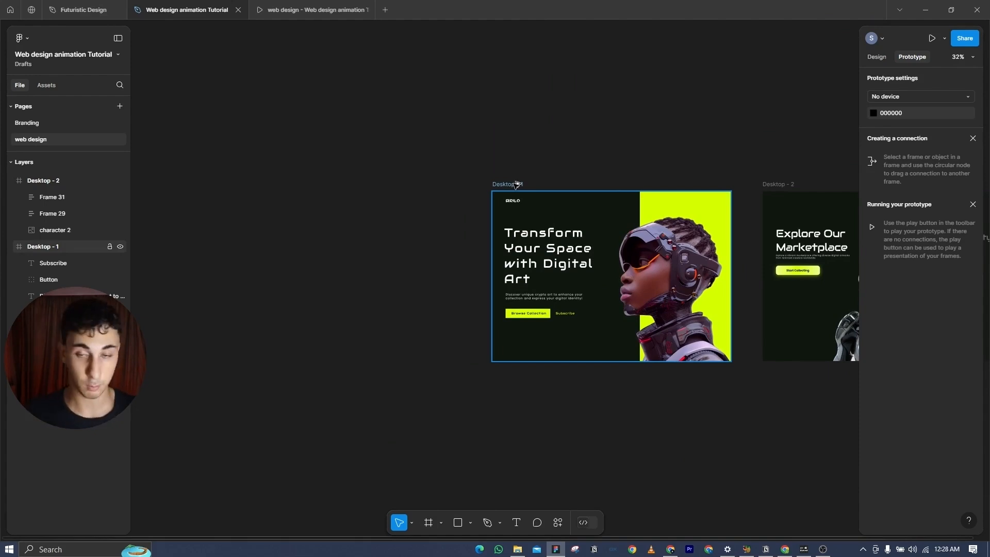
left_click_drag(514, 184, 257, 185)
left_click(380, 150)
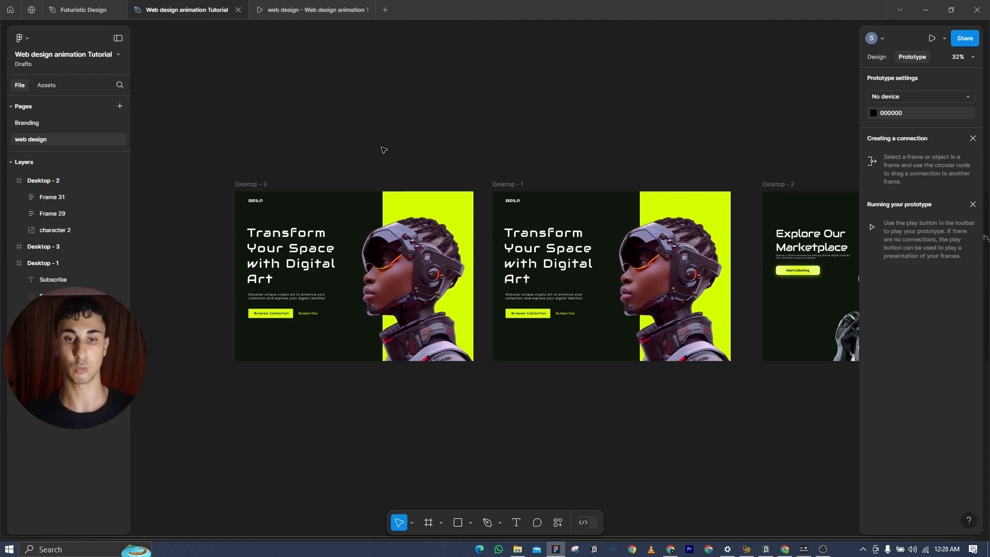
- Move the character 1 image in the Desktop - 3 frame horizontally until it lies entirely beyond the frame's right edge
scroll(407, 271, "up", 2)
left_click(407, 269)
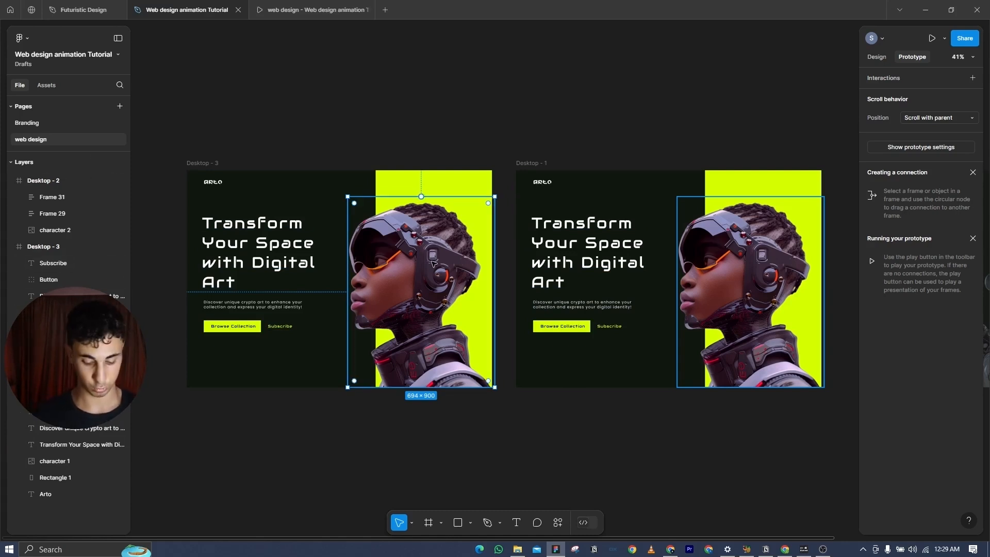
key("shift+Right")
key("shift+Right")
key("shift+Right")
key("shift+Right")
key("shift+Right")
key("shift+Right")
key("shift+Right")
key("shift+Right")
key("shift+Right")
key("shift+Right")
key("shift+Right")
key("shift+Right")
key("shift+Right")
key("shift+Right")
key("shift+Right")
key("shift+Right")
key("shift+Right")
key("shift+Right")
key("shift+Right")
key("shift+Right")
key("shift+Right")
key("shift+Right")
key("shift+Right")
key("shift+Right")
key("shift+Right")
key("shift+Right")
key("shift+Right")
key("shift+Right")
key("shift+Right")
key("shift+Right")
key("shift+Right")
key("shift+Right")
key("shift+Right")
key("shift+Right")
key("shift+Right")
key("shift+Right")
key("shift+Right")
key("shift+Right")
key("shift+Right")
key("shift+Right")
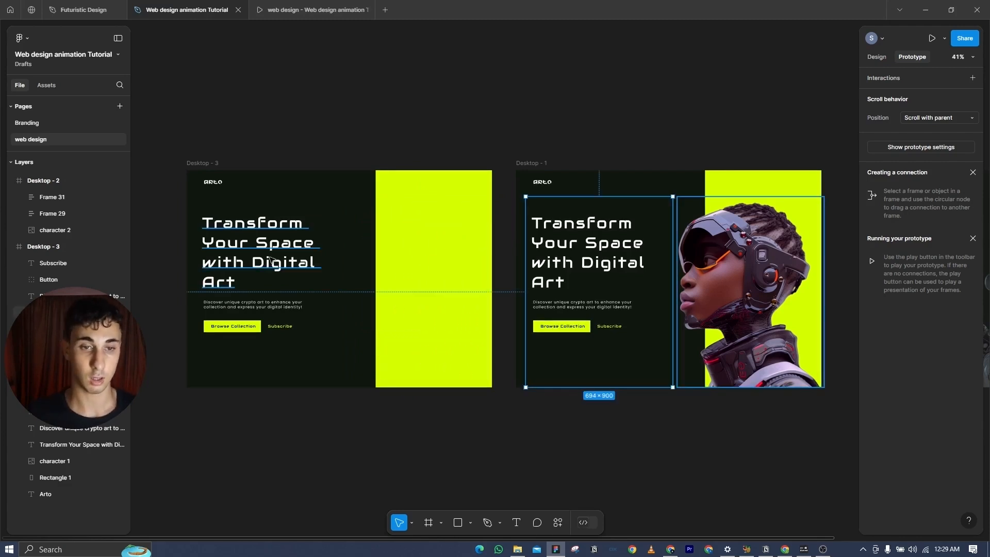
- Move Desktop - 3's headline, description, Browse Collection button and Subscribe text together out past the frame's left edge
left_click(270, 259)
left_click(253, 306, "shift")
left_click(235, 326, "shift")
left_click(273, 327, "shift")
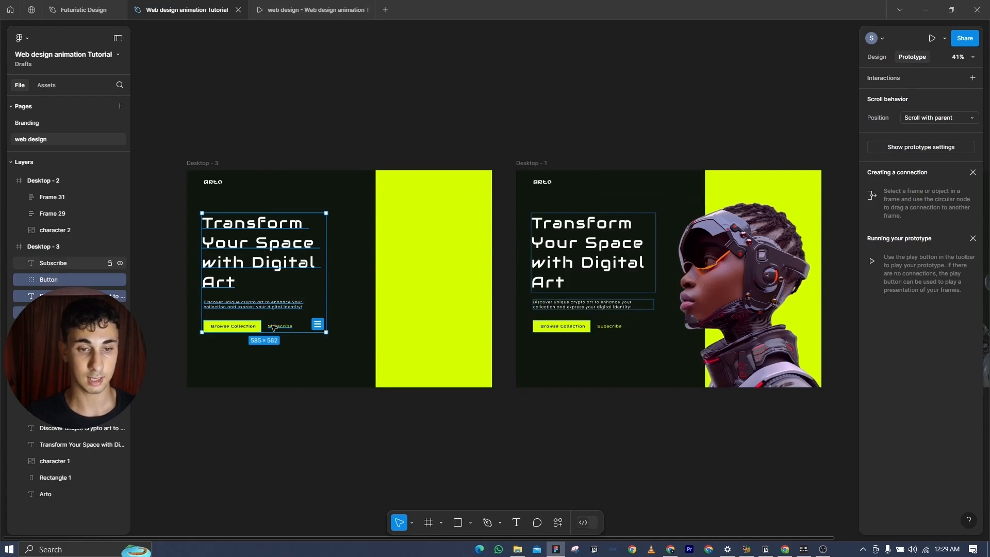
left_click(274, 327, "shift")
key("shift+Left")
key("shift+Left")
key("shift+Left")
key("shift+Left")
key("shift+Left")
key("shift+Left")
key("shift+Left")
key("shift+Left")
key("shift+Left")
key("shift+Left")
key("shift+Left")
key("shift+Left")
key("shift+Left")
key("shift+Left")
key("shift+Left")
key("shift+Left")
key("shift+Left")
key("shift+Left")
key("shift+Left")
key("shift+Left")
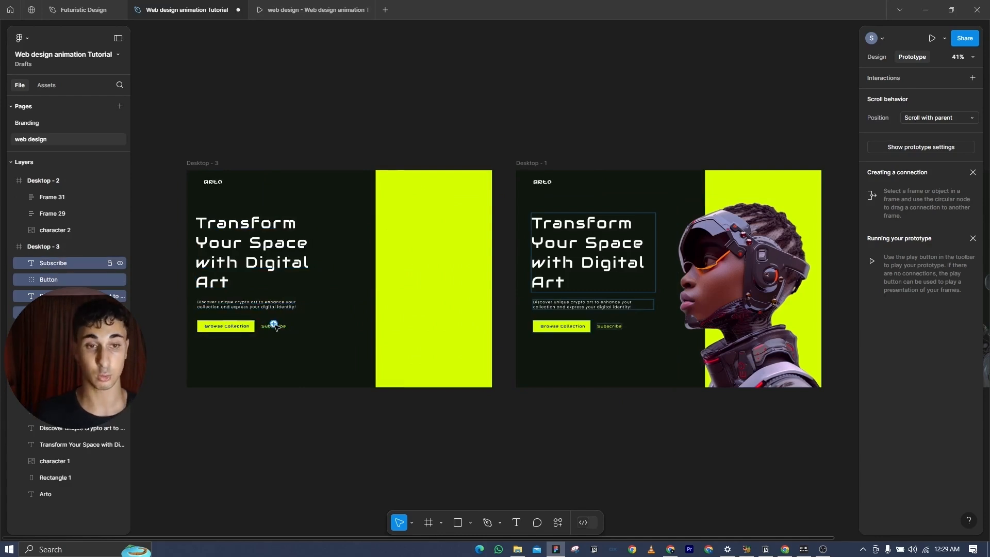
key("shift+Left")
key("shift+Left")
key("shift+Left")
key("shift+Left")
key("shift+Left")
key("shift+Left")
key("shift+Left")
key("shift+Left")
key("shift+Left")
key("shift+Left")
key("shift+Left")
key("shift+Left")
key("shift+Left")
key("shift+Left")
key("shift+Left")
key("shift+Left")
key("shift+Left")
key("shift+Left")
key("shift+Left")
key("shift+Left")
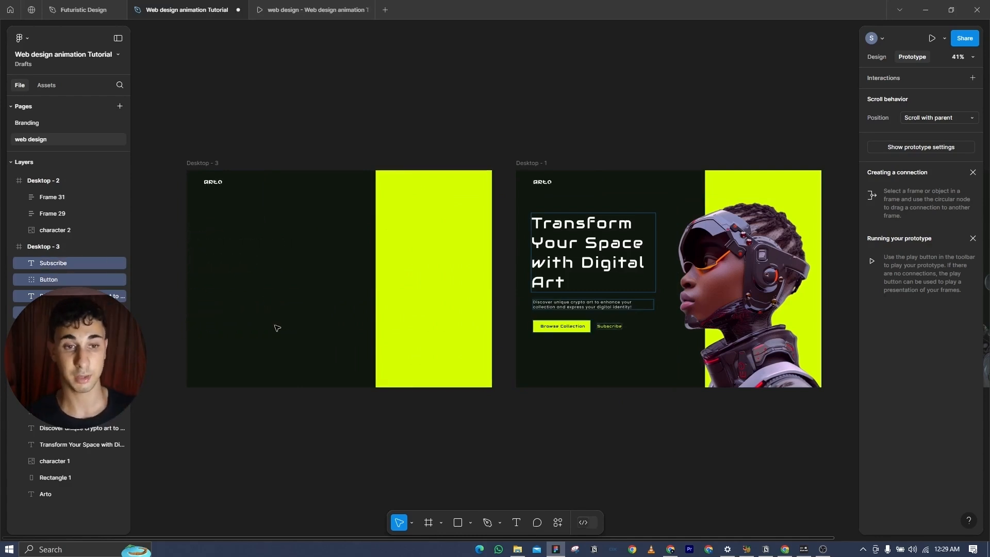
- Move the Arto logo text in Desktop - 3 horizontally until it sits completely outside the frame's left edge
left_click(213, 182)
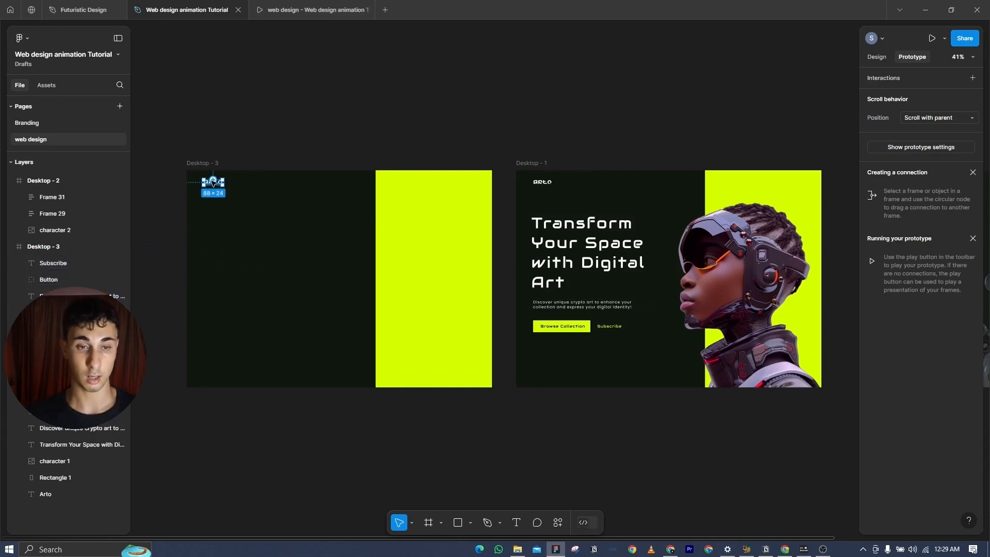
key("shift+Left")
key("shift+Left")
key("shift+Left")
key("shift+Left")
key("shift+Left")
key("shift+Left")
key("shift+Left")
key("shift+Left")
key("shift+Left")
key("shift+Left")
key("shift+Left")
key("shift+Left")
key("shift+Left")
key("shift+Left")
key("shift+Left")
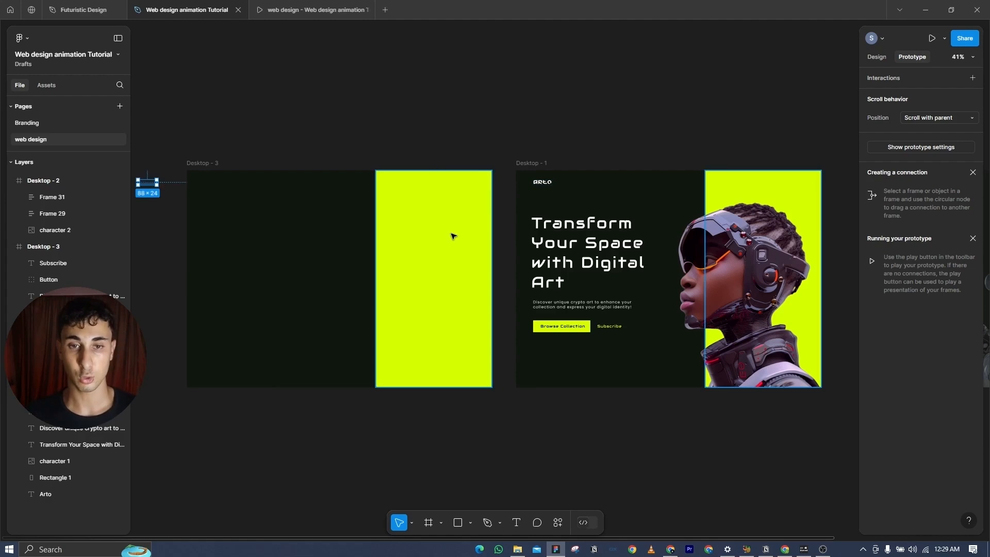
- Shift Desktop - 3's yellow rectangle to the right so about a quarter of its width extends past the frame's edge
left_click(452, 236)
key("shift+Right")
key("shift+Right")
key("shift+Right")
key("shift+Right")
key("shift+Right")
key("shift+Right")
key("shift+Right")
key("shift+Right")
key("shift+Right")
key("shift+Right")
key("shift+Right")
key("shift+Right")
key("shift+Right")
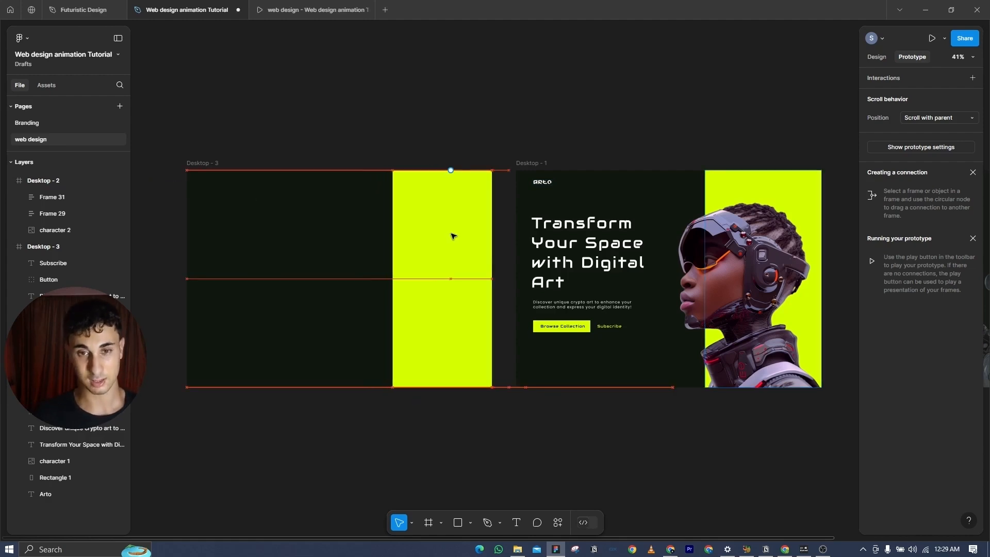
key("shift+Right")
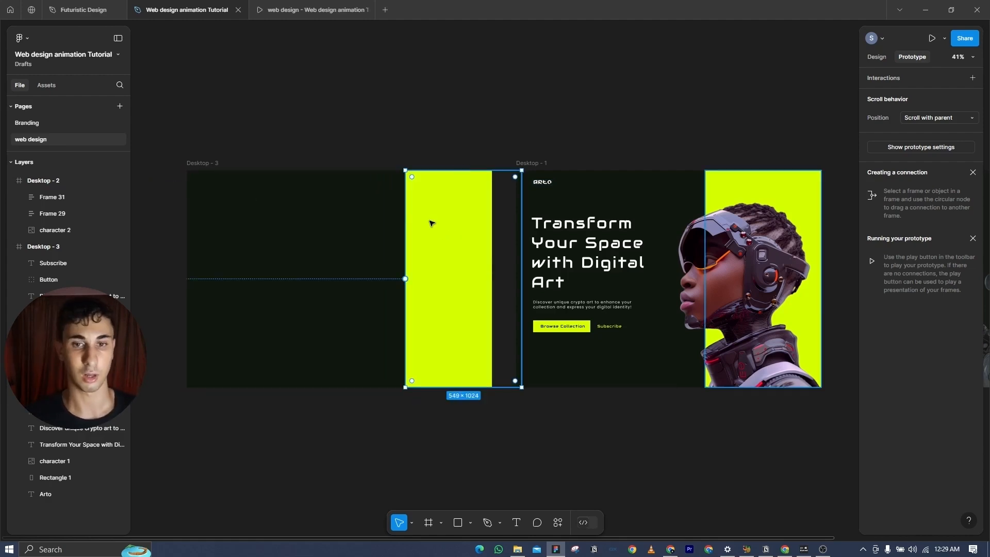
key("Escape")
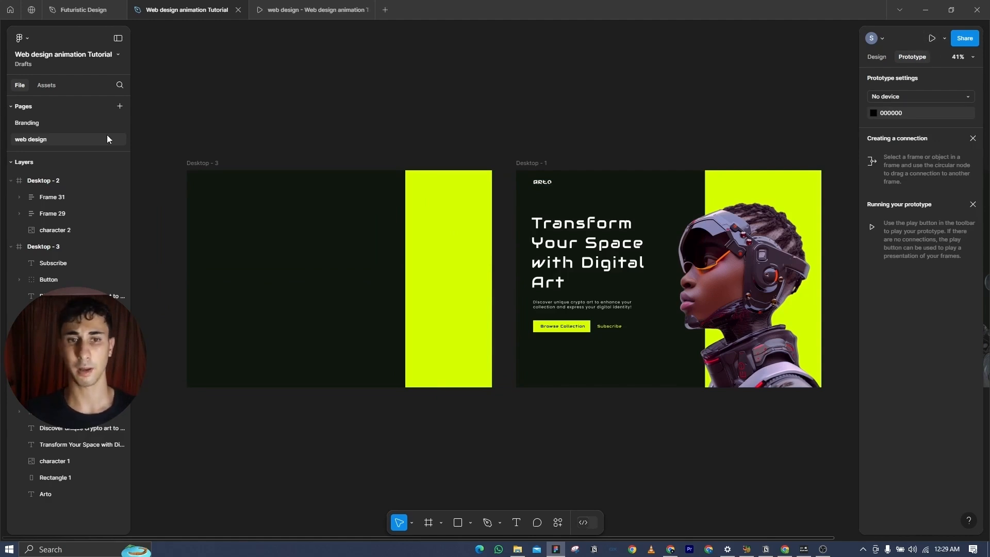
- Connect Desktop - 3 to Desktop - 1 with an On click, Navigate to interaction using Smart animate, a Custom curve and 1800ms duration
left_click(192, 162)
left_click_drag(493, 279, 526, 281)
scroll(540, 373, "up", 2)
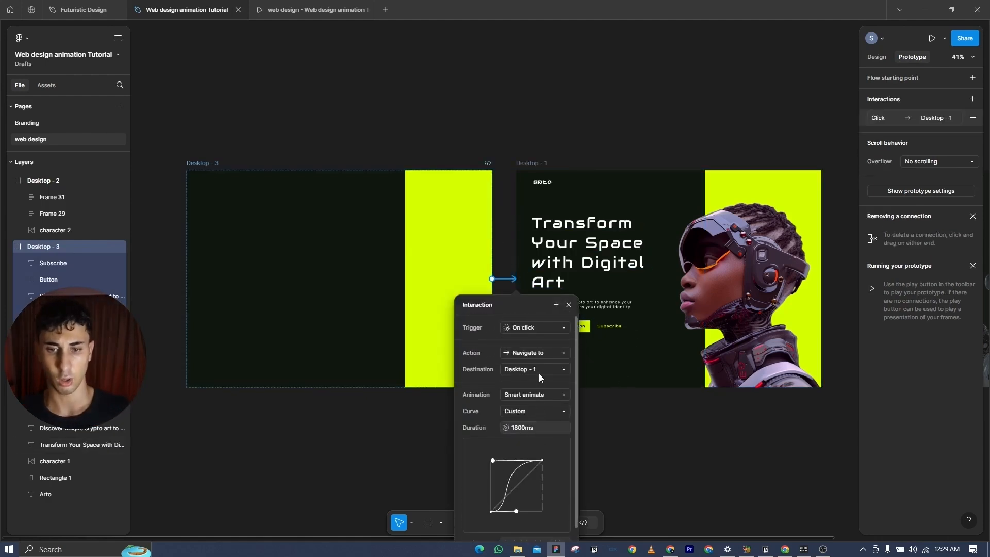
scroll(495, 376, "down", 2)
scroll(512, 404, "up", 2)
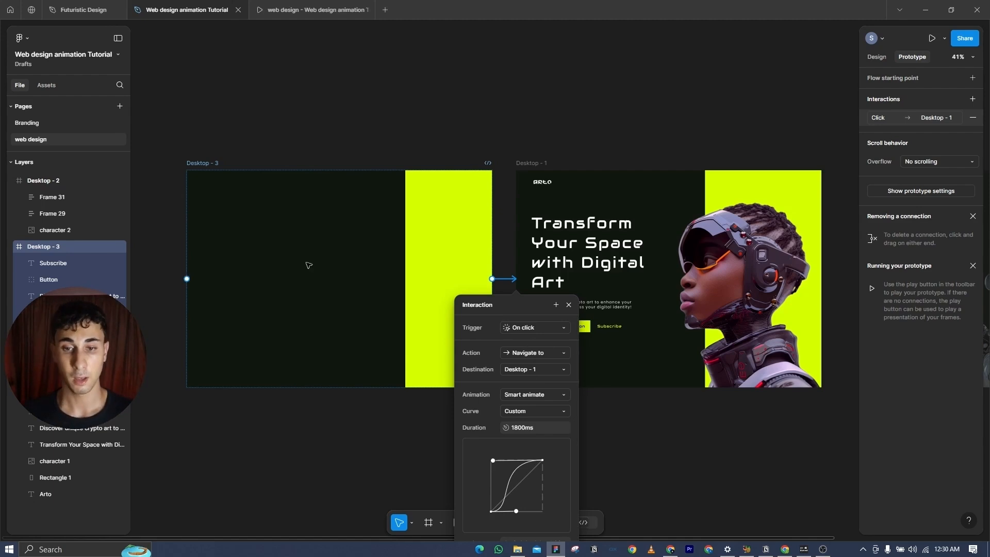
left_click(521, 395)
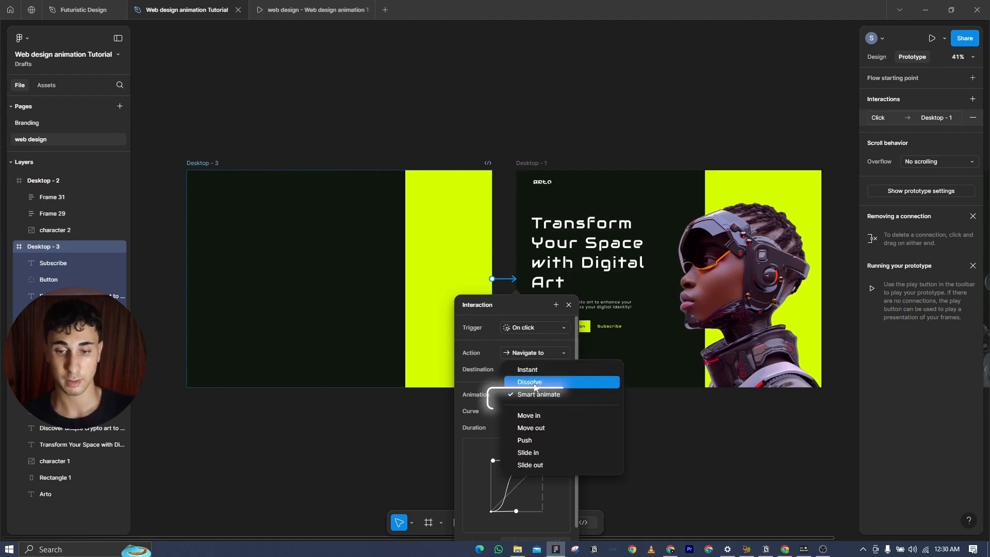
left_click(533, 396)
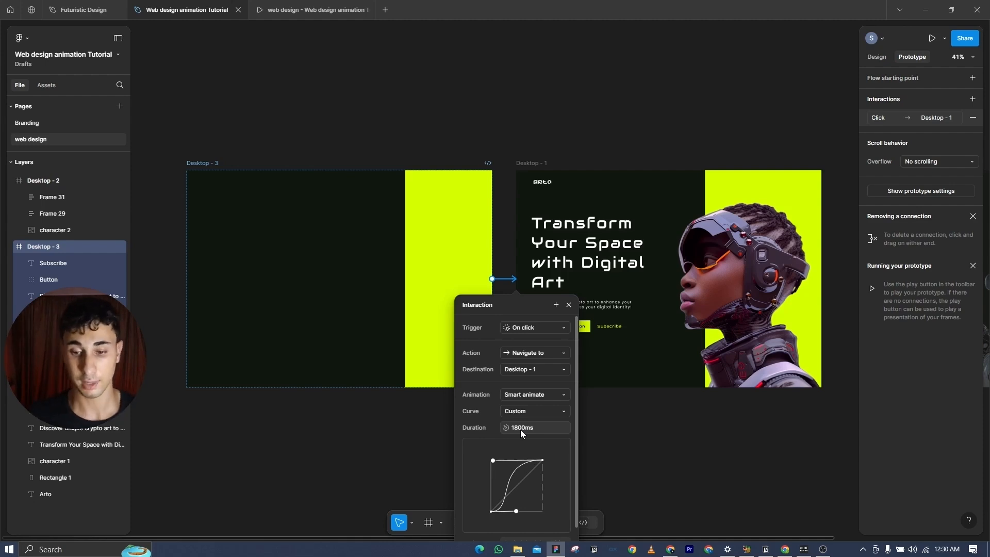
scroll(521, 429, "down", 2)
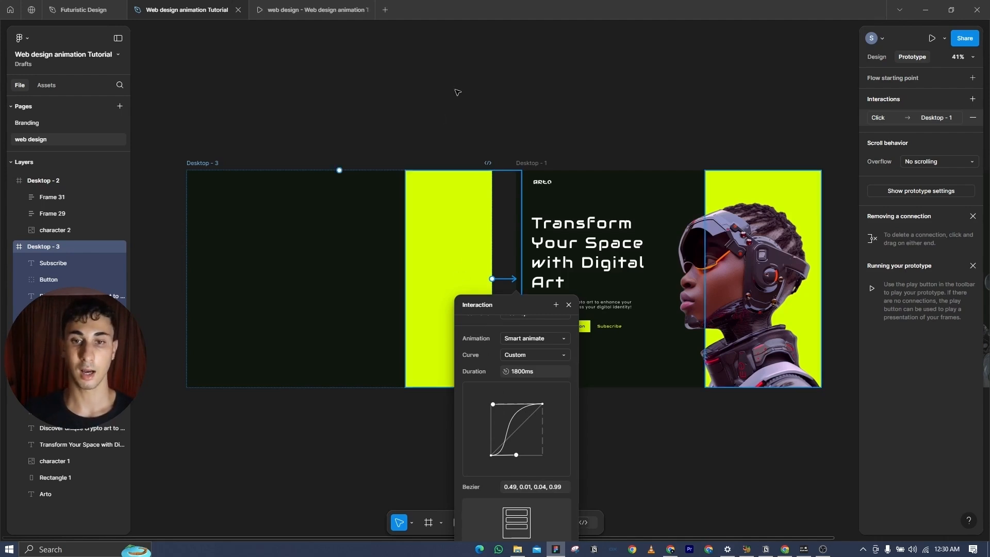
- Play the prototype from the start in the preview to check the hero animation, and return to the design file
left_click(715, 83)
left_click(315, 10)
key("r")
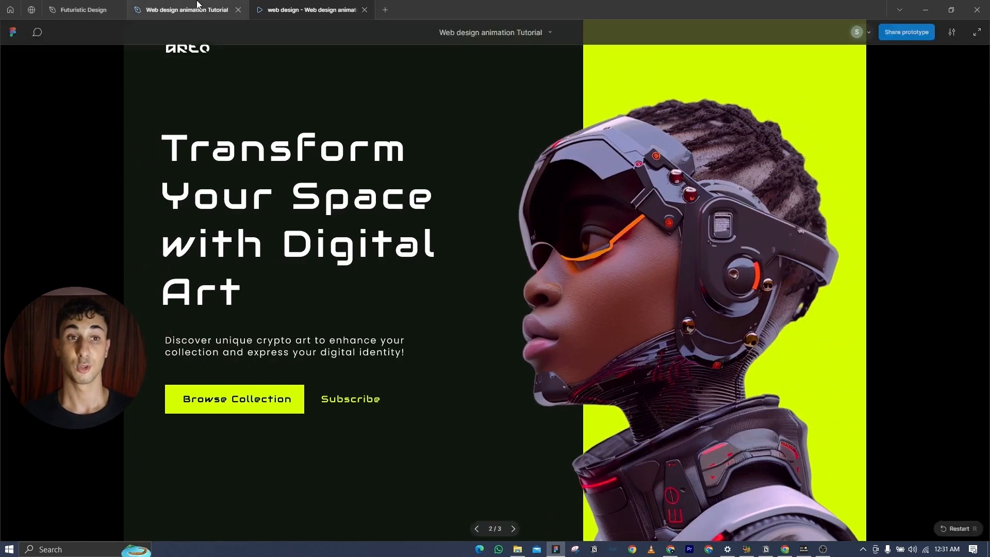
left_click(199, 8)
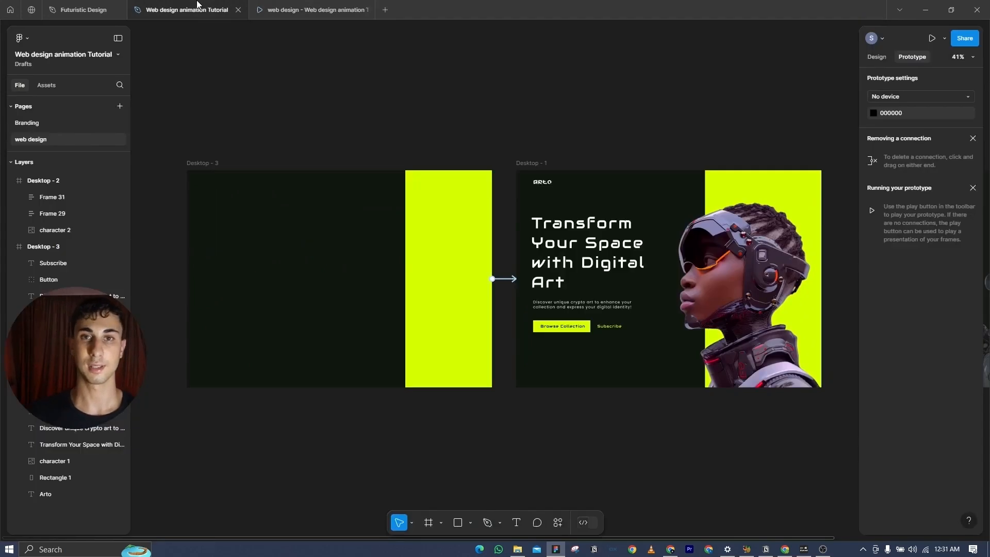
- Copy all of Desktop - 1's contents: the Arto logo, headline, description, button, Subscribe text, yellow rectangle and character 1 image
scroll(741, 94, "down", 2)
left_click_drag(740, 95, 520, 146)
scroll(579, 129, "down", 1)
scroll(520, 146, "up", 1)
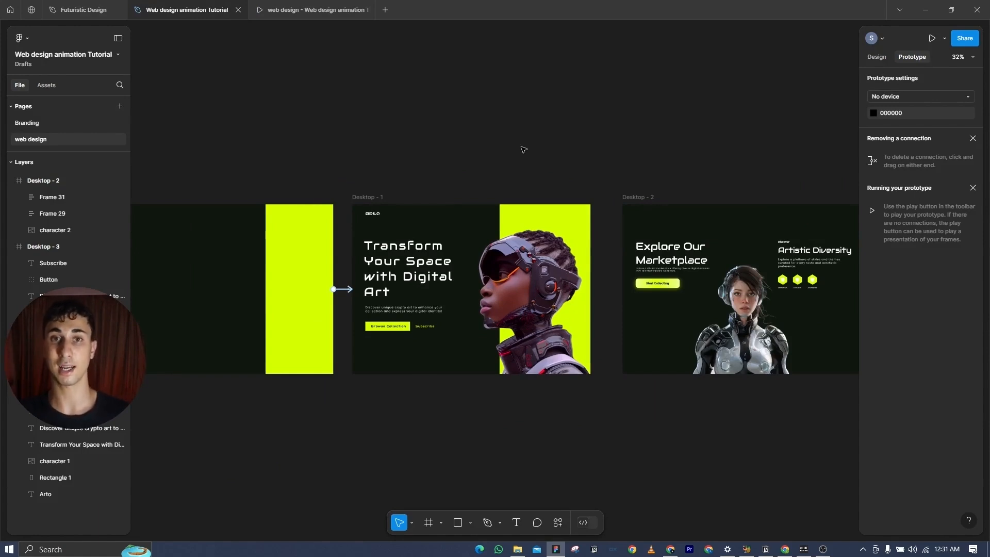
scroll(592, 108, "up", 2)
left_click_drag(596, 150, 528, 97)
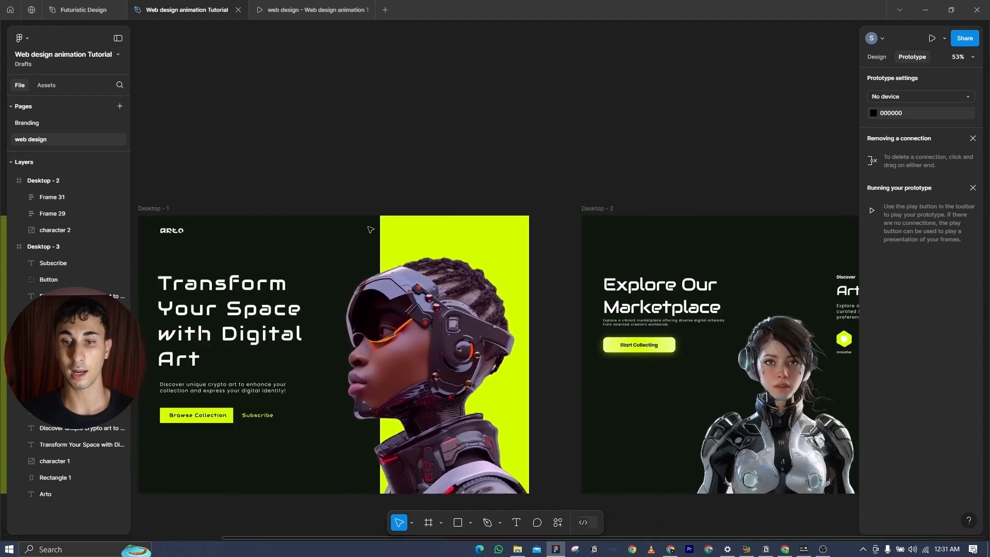
scroll(367, 228, "down", 1)
scroll(516, 189, "down", 1)
scroll(515, 189, "left", 1)
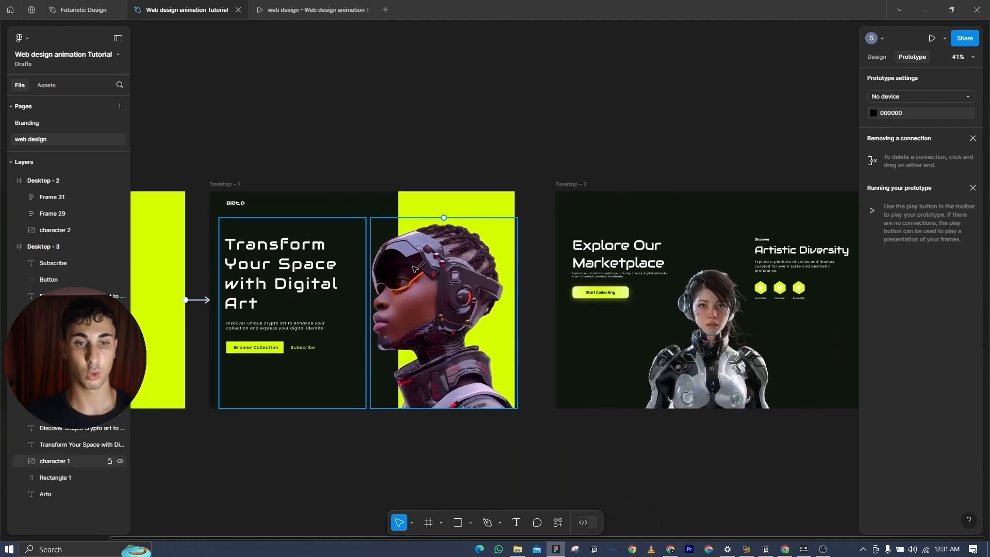
left_click(242, 206)
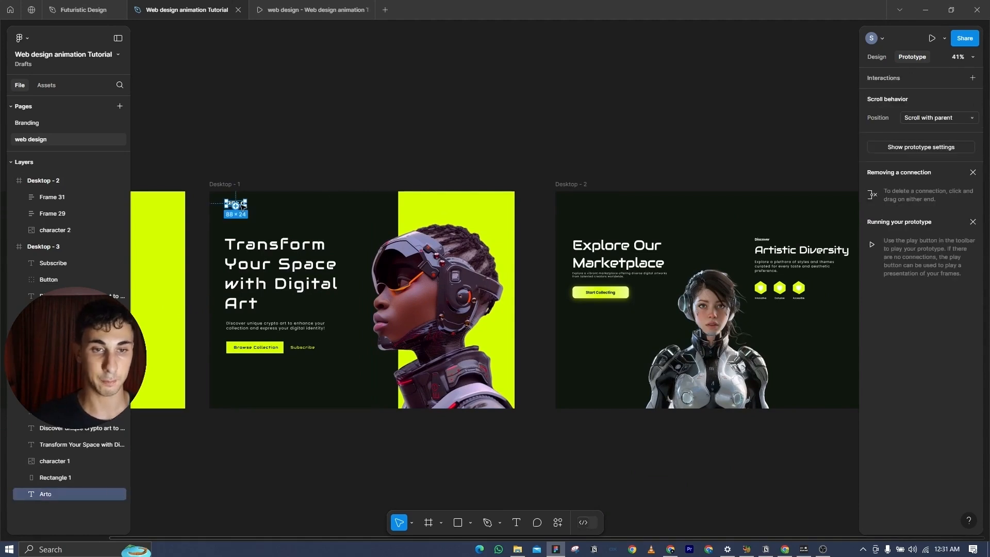
left_click(267, 267, "shift")
left_click(273, 327, "shift")
left_click(274, 350, "shift")
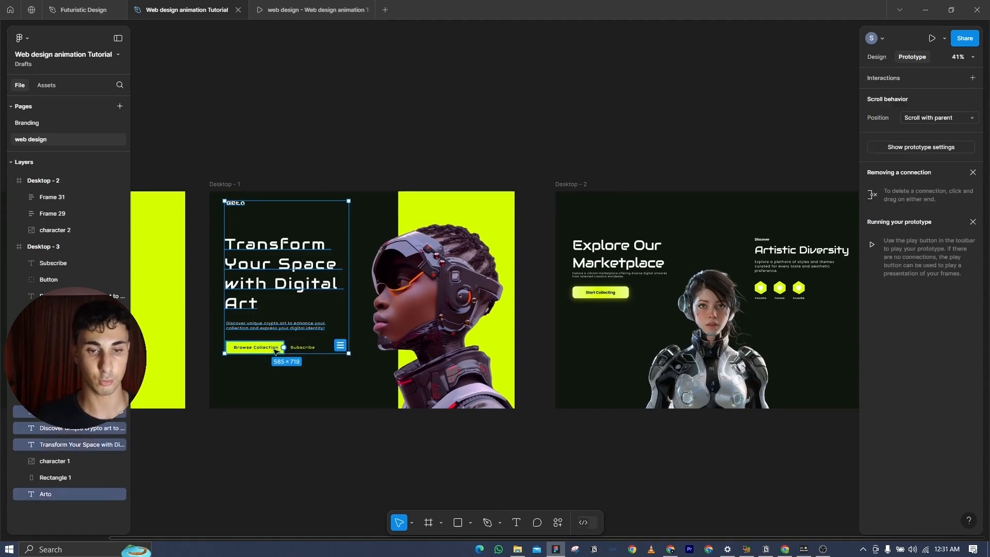
left_click(436, 207, "shift")
left_click(436, 233, "shift")
key("ctrl+c")
- Paste the copied hero elements into the Desktop - 2 frame on top of its marketplace content
left_click(573, 185)
key("ctrl+v")
left_click_drag(641, 155, 489, 164)
left_click_drag(520, 243, 667, 204)
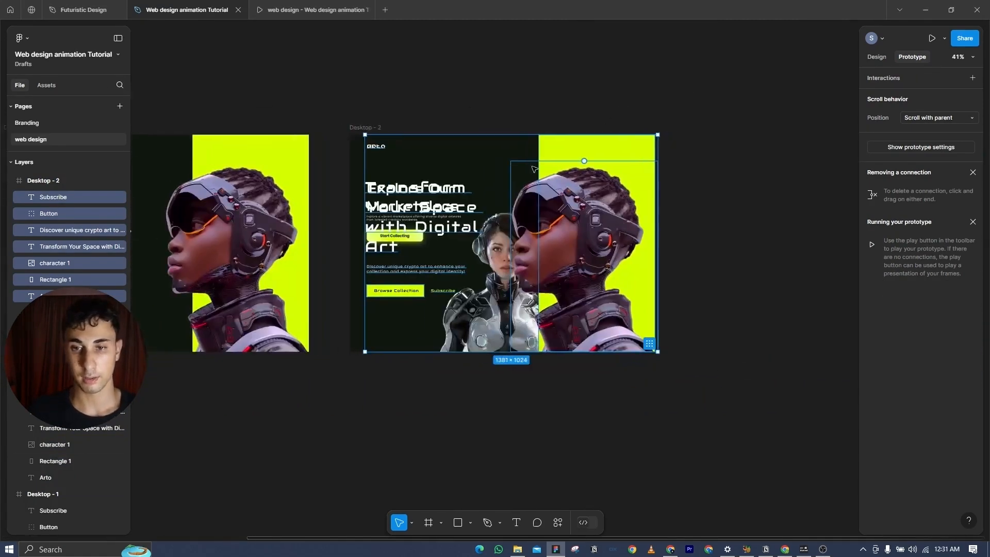
- Move the pasted character 1 image horizontally to the right until it lies completely outside the Desktop - 2 frame
left_click(618, 248)
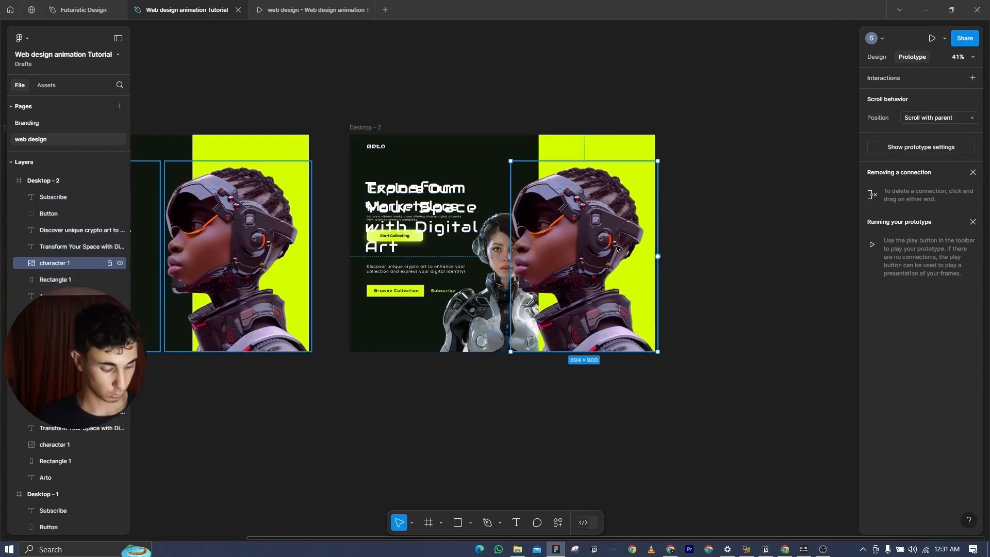
key("shift+Right")
key("shift+Right")
key("shift+Right")
key("shift+Right")
key("shift+Right")
key("shift+Right")
key("shift+Right")
key("shift+Right")
key("shift+Right")
key("shift+Right")
key("shift+Right")
key("shift+Right")
key("shift+Right")
key("shift+Right")
key("shift+Right")
key("shift+Right")
key("shift+Right")
key("shift+Right")
key("shift+Right")
key("shift+Right")
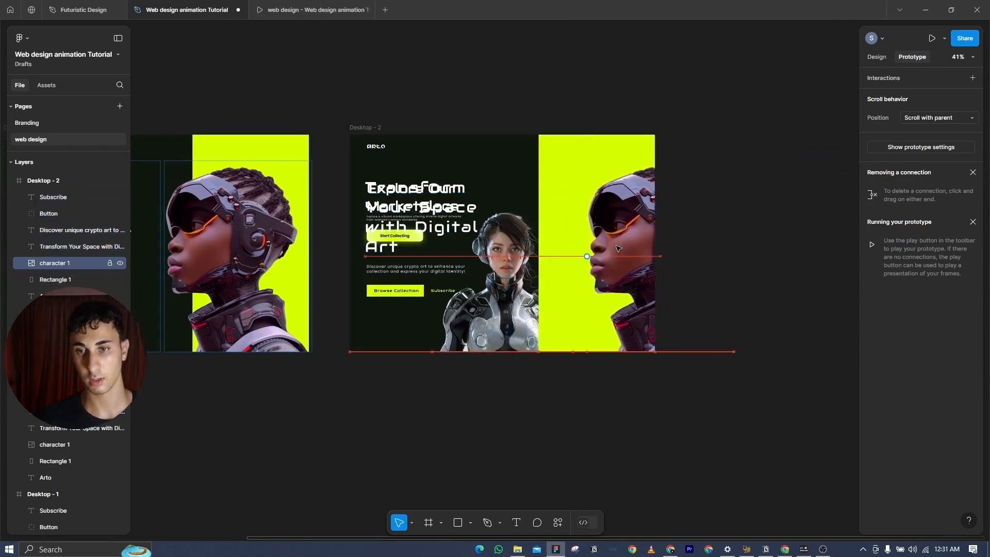
key("shift+Right")
key("shift+Right")
key("shift+Right")
key("shift+Right")
key("shift+Right")
key("shift+Right")
key("shift+Right")
key("shift+Right")
key("shift+Right")
key("shift+Right")
key("shift+Right")
key("shift+Right")
key("shift+Right")
key("shift+Right")
key("shift+Right")
key("shift+Right")
key("shift+Right")
key("shift+Right")
key("shift+Right")
key("shift+Right")
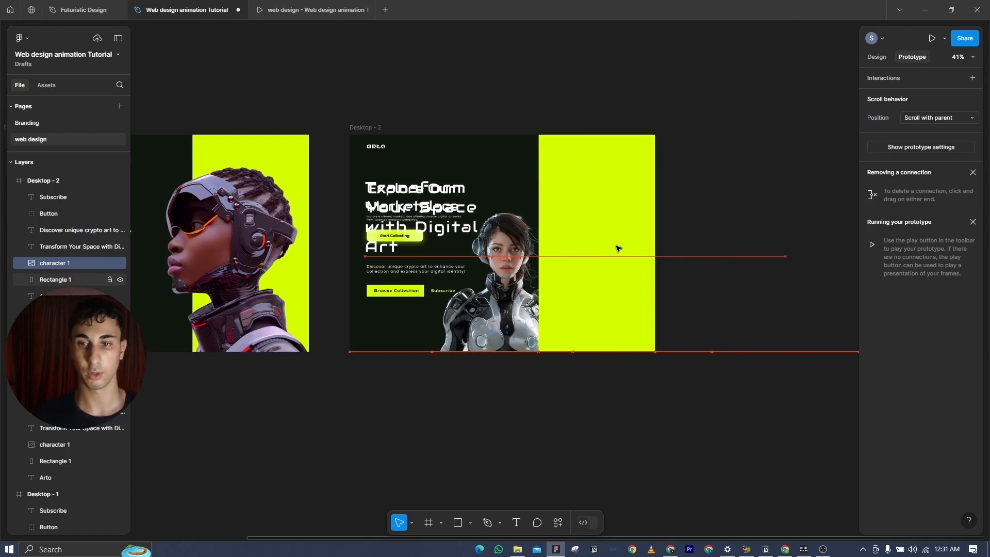
- Shift the pasted yellow Rectangle 1 horizontally past the right edge of Desktop - 2, uncovering the Artistic Diversity content
left_click(617, 248)
key("shift+Right")
key("shift+Right")
key("shift+Right")
key("shift+Right")
key("shift+Right")
key("shift+Right")
key("shift+Right")
key("shift+Right")
key("shift+Right")
key("shift+Right")
key("shift+Right")
key("shift+Right")
key("shift+Right")
key("shift+Right")
key("shift+Right")
key("shift+Right")
key("shift+Right")
key("shift+Right")
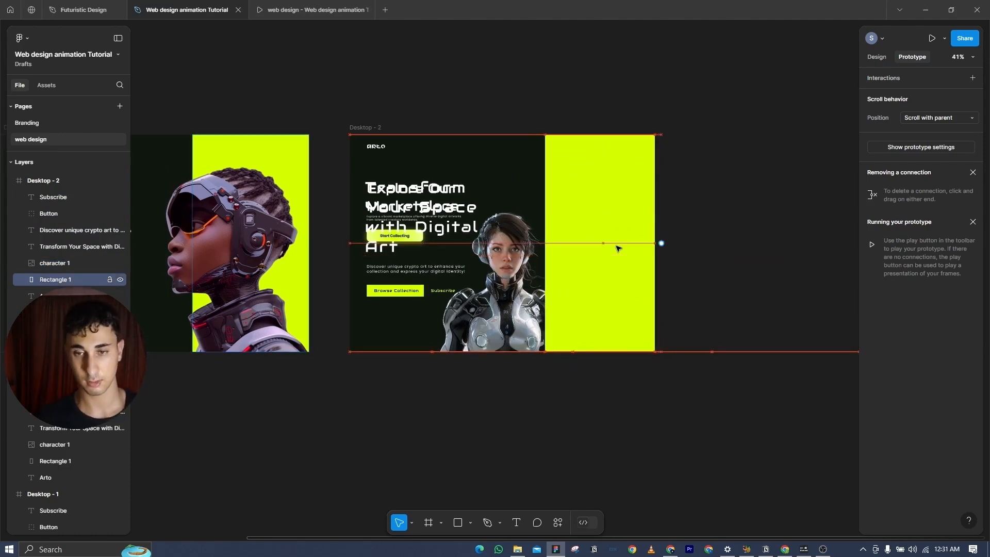
key("shift+Right")
key("shift+Right")
key("shift+Right")
key("shift+Right")
key("shift+Right")
key("shift+Right")
key("shift+Right")
key("shift+Right")
key("shift+Right")
key("shift+Right")
key("shift+Right")
key("shift+Right")
key("shift+Right")
key("shift+Right")
key("shift+Right")
key("shift+Right")
key("shift+Right")
key("shift+Right")
key("shift+Right")
key("shift+Right")
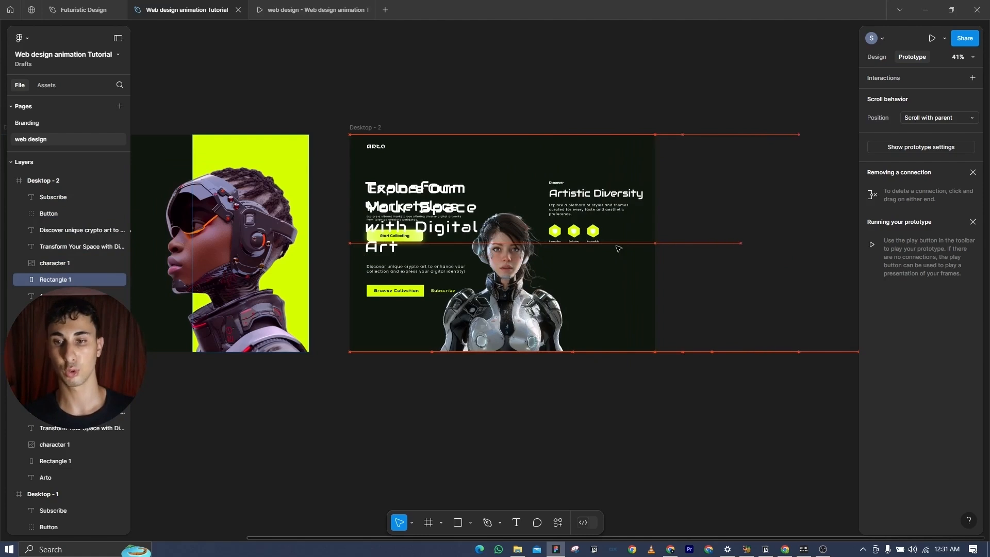
- Move the pasted "Transform Your Space with Digital Art" headline off Desktop - 2 beyond its left edge
left_click(395, 190)
key("shift+Left")
key("shift+Left")
key("shift+Left")
key("shift+Left")
key("shift+Left")
key("shift+Left")
key("shift+Left")
key("shift+Left")
key("shift+Left")
key("shift+Left")
key("shift+Left")
key("shift+Left")
key("shift+Left")
key("shift+Left")
key("shift+Left")
key("shift+Left")
key("shift+Left")
key("shift+Left")
key("shift+Left")
key("shift+Left")
key("shift+Left")
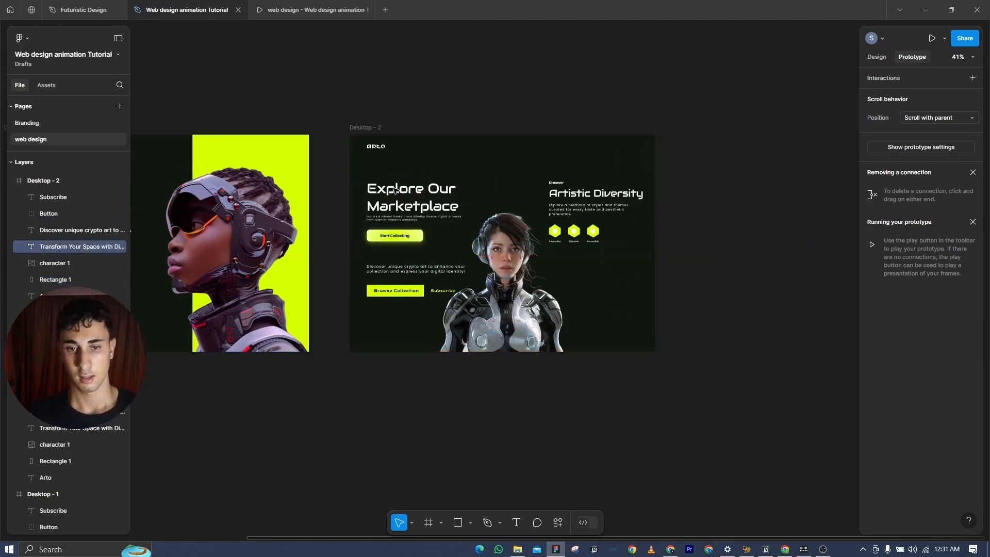
- Move the pasted "Discover unique crypto art" description leftward until it is entirely outside the Desktop - 2 frame
left_click(408, 272)
key("shift+Left")
key("shift+Left")
key("shift+Left")
key("shift+Left")
key("shift+Left")
key("shift+Left")
key("shift+Left")
key("shift+Left")
key("shift+Left")
key("shift+Left")
key("shift+Left")
key("shift+Left")
key("shift+Left")
key("shift+Left")
key("shift+Left")
key("shift+Left")
key("shift+Left")
key("shift+Left")
key("shift+Left")
key("shift+Left")
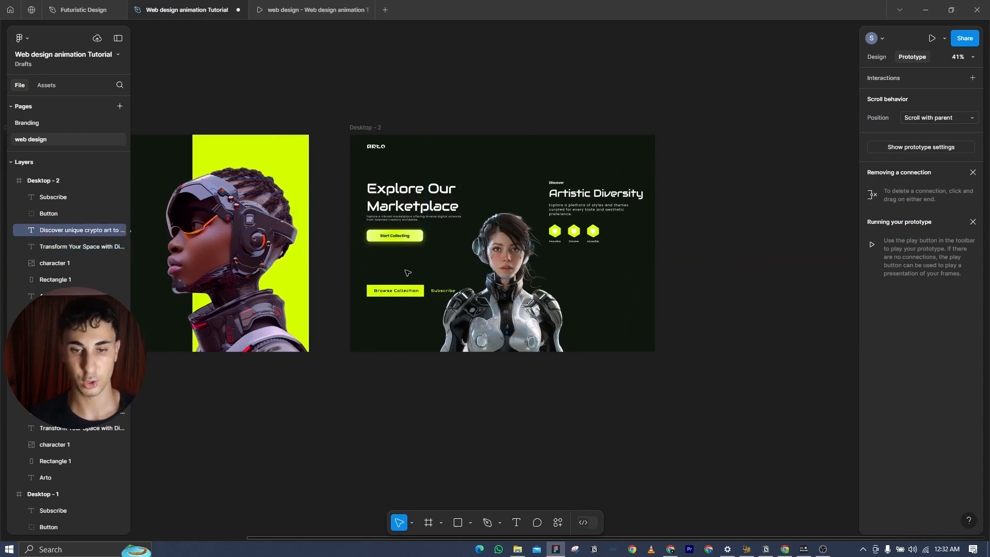
- Move the pasted Browse Collection button and Subscribe text together out past the left edge of Desktop - 2
left_click(397, 291)
left_click(442, 292, "shift")
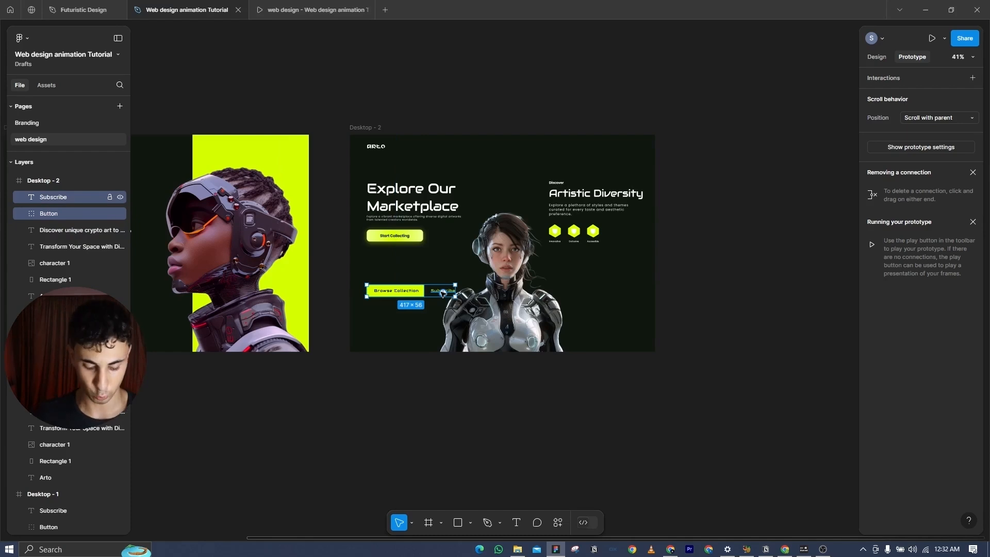
key("shift+Left")
key("shift+Left")
key("shift+Left")
key("shift+Left")
key("shift+Left")
key("shift+Left")
key("shift+Left")
key("shift+Left")
key("shift+Left")
key("shift+Left")
key("shift+Left")
key("shift+Left")
key("shift+Left")
key("shift+Left")
key("shift+Left")
key("shift+Left")
key("shift+Left")
key("shift+Left")
key("shift+Left")
key("shift+Left")
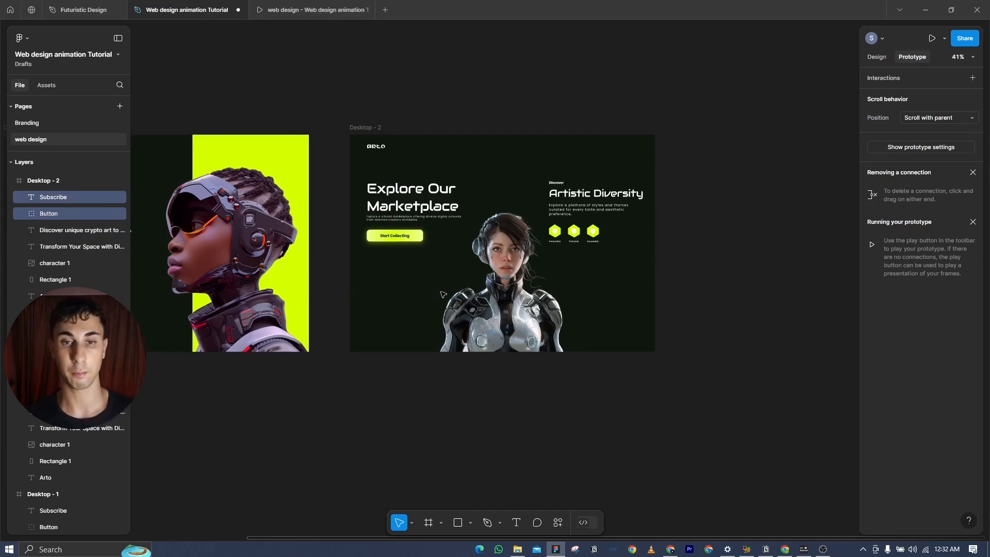
- Move the Arto logo on Desktop - 2 off the frame past its left edge
left_click(378, 146)
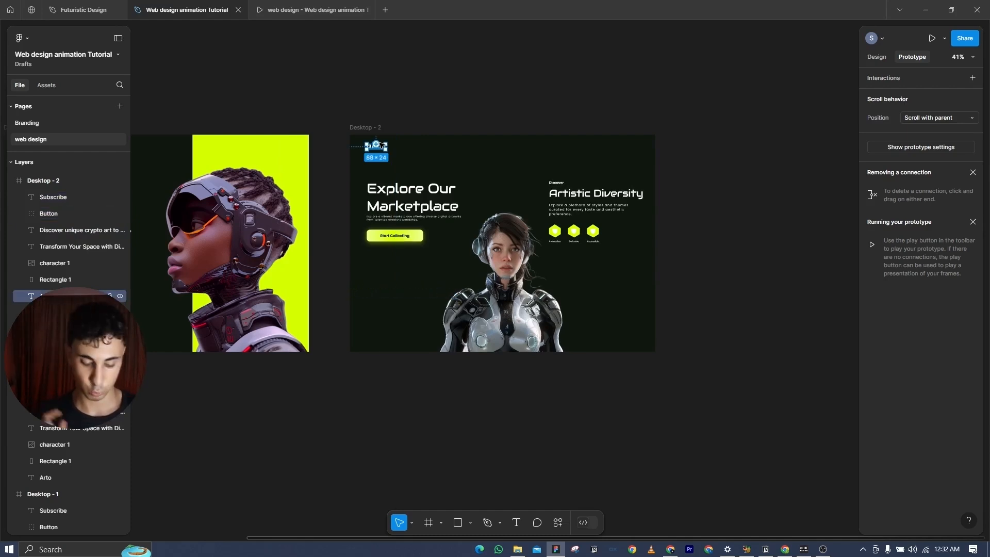
key("shift+Left")
key("shift+Left")
key("shift+Left")
key("shift+Left")
key("shift+Left")
key("shift+Left")
key("shift+Left")
key("shift+Left")
key("shift+Left")
key("shift+Left")
key("shift+Left")
key("shift+Left")
key("shift+Left")
key("shift+Left")
key("shift+Left")
key("shift+Left")
key("shift+Left")
key("shift+Left")
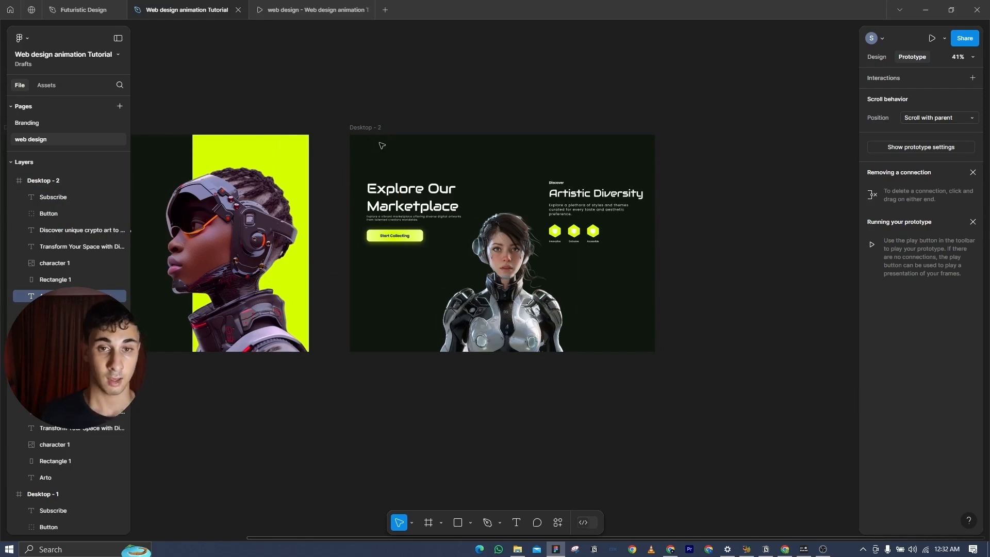
- Copy the armoured character, the Explore Our Marketplace block and the Artistic Diversity block from Desktop - 2 into Desktop - 1
scroll(382, 146, "down", 2)
left_click_drag(382, 146, 573, 172)
scroll(573, 172, "up", 1)
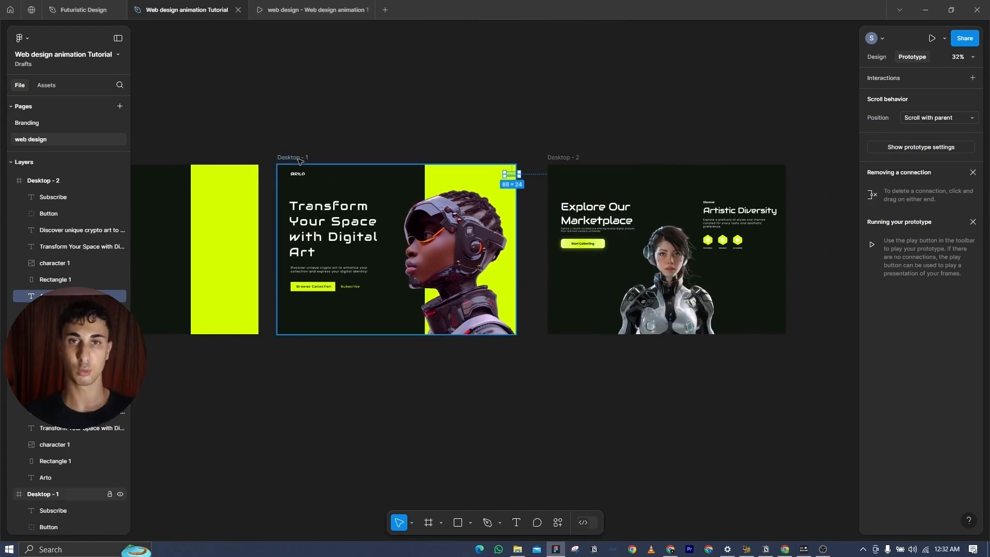
left_click(419, 397)
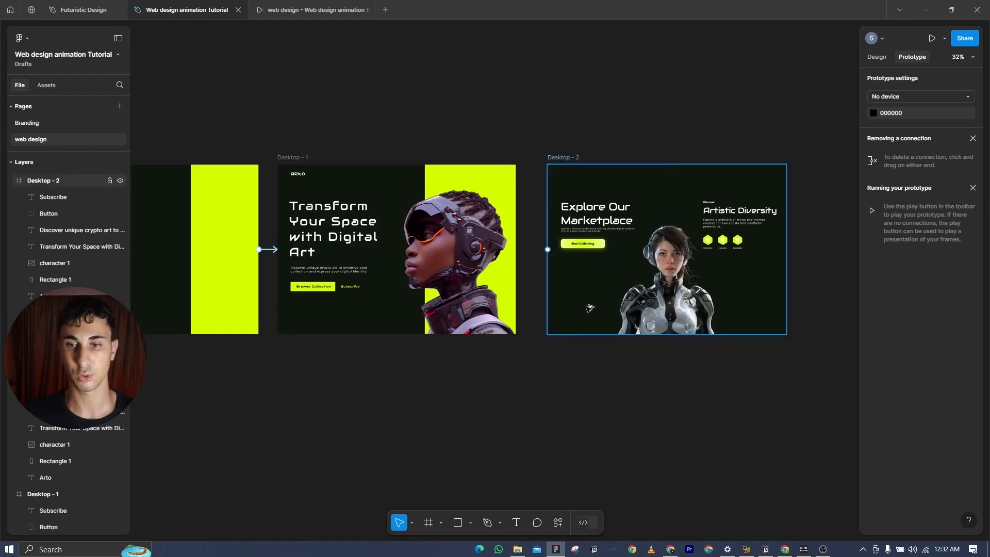
scroll(585, 249, "up", 6)
scroll(430, 347, "down", 4)
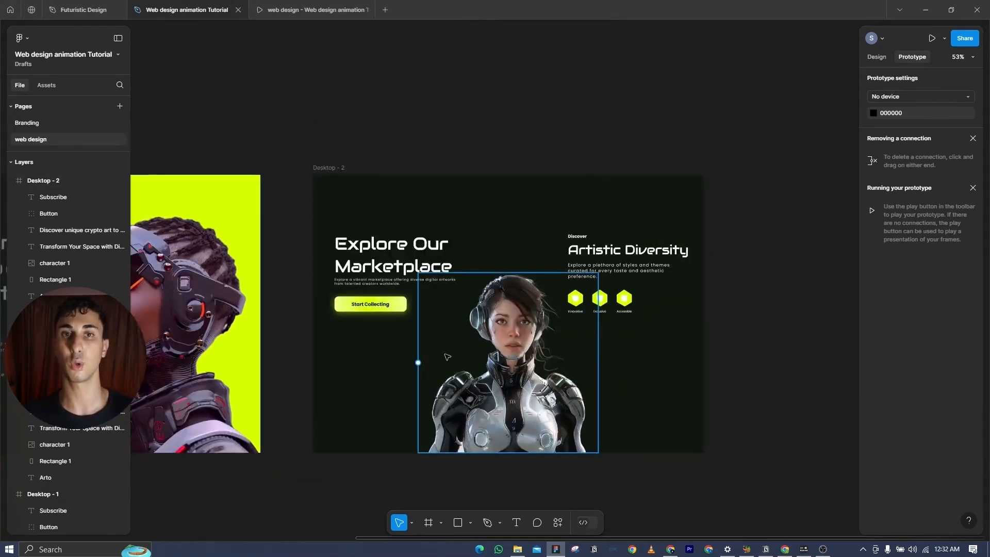
left_click_drag(423, 347, 526, 306)
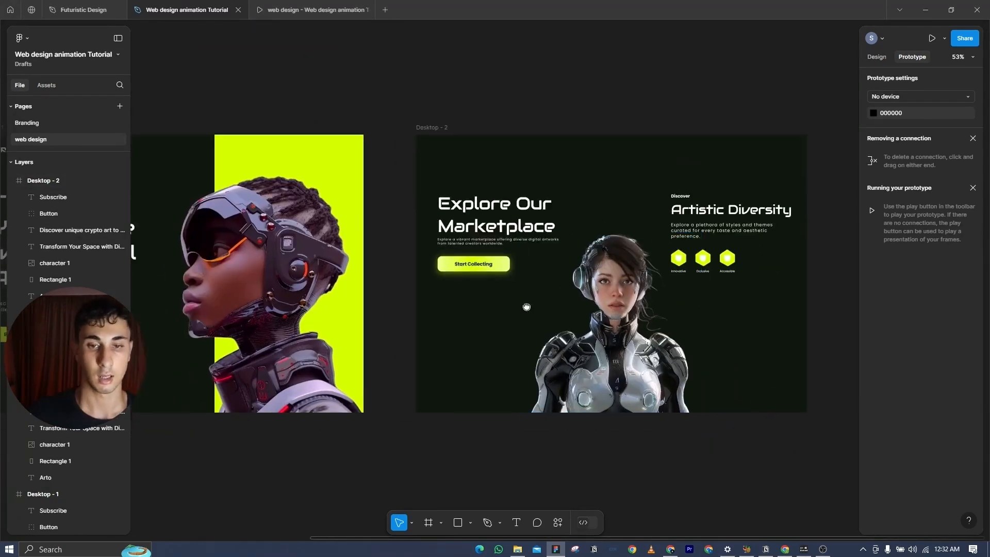
scroll(526, 307, "down", 3)
left_click(533, 289)
left_click(518, 258, "shift")
left_click(665, 258, "shift")
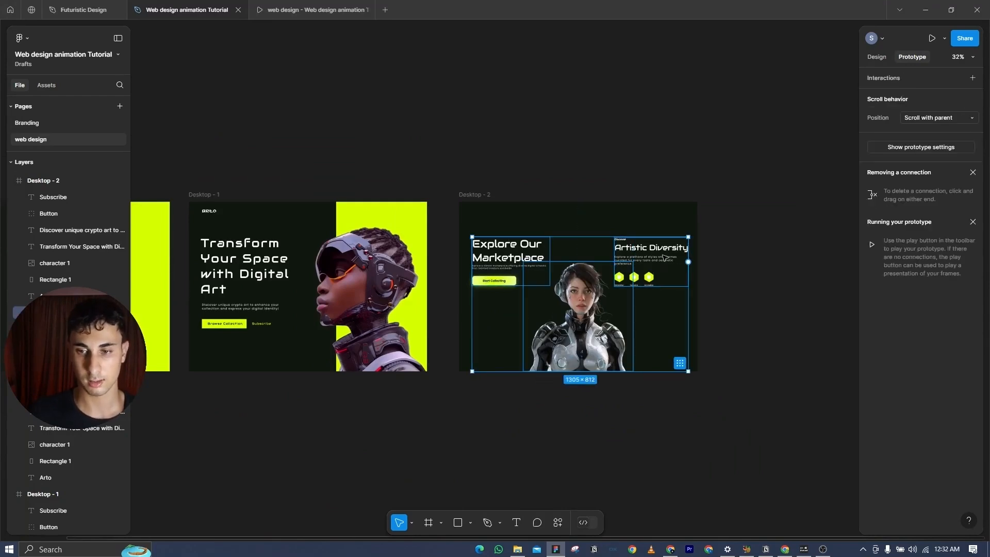
scroll(366, 172, "left", 2)
left_click(244, 186)
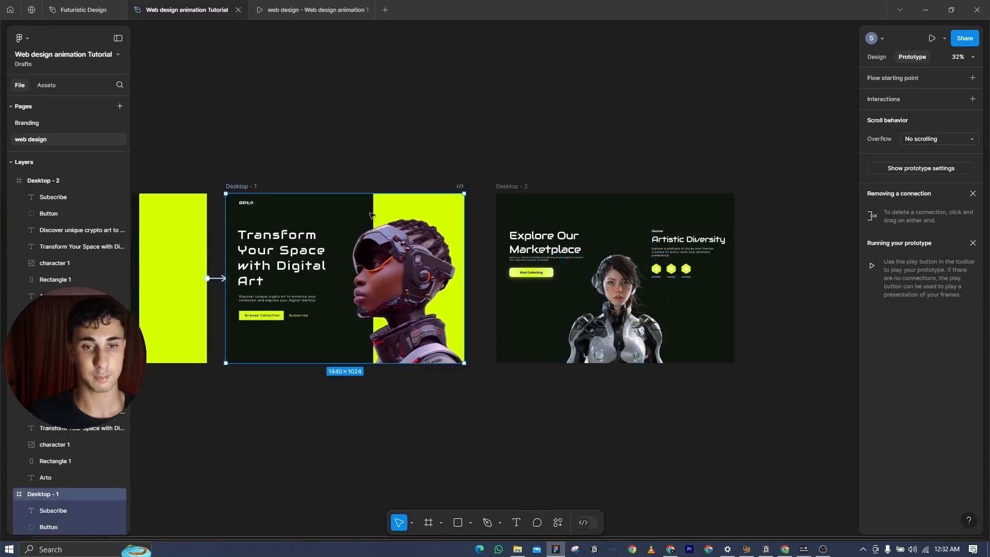
key("ctrl+v")
- Move the pasted armoured character straight down until it sits entirely below the Desktop - 1 frame
key("shift+Down")
key("shift+Down")
key("shift+Down")
key("shift+Down")
key("shift+Down")
key("shift+Down")
key("shift+Down")
key("shift+Down")
key("shift+Down")
key("shift+Down")
key("shift+Down")
key("shift+Down")
key("shift+Down")
key("shift+Down")
key("shift+Down")
key("shift+Down")
key("shift+Down")
key("shift+Down")
key("shift+Down")
key("shift+Down")
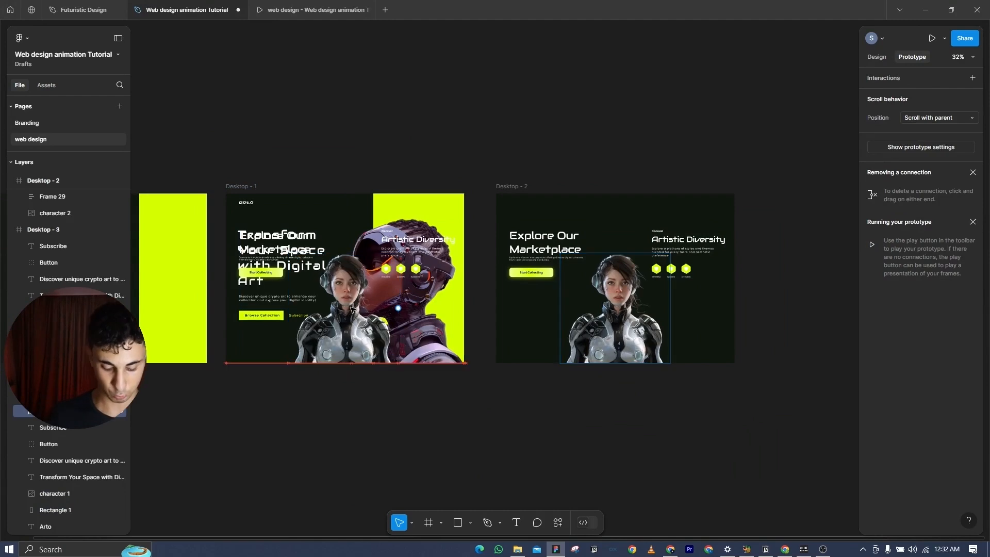
key("shift+Down")
key("shift+Down")
key("shift+Down")
key("shift+Down")
key("shift+Down")
key("shift+Down")
key("shift+Down")
key("shift+Down")
key("shift+Down")
key("shift+Down")
key("shift+Down")
key("shift+Down")
key("shift+Down")
key("shift+Down")
key("shift+Down")
key("shift+Down")
key("shift+Down")
key("shift+Down")
key("shift+Down")
key("shift+Down")
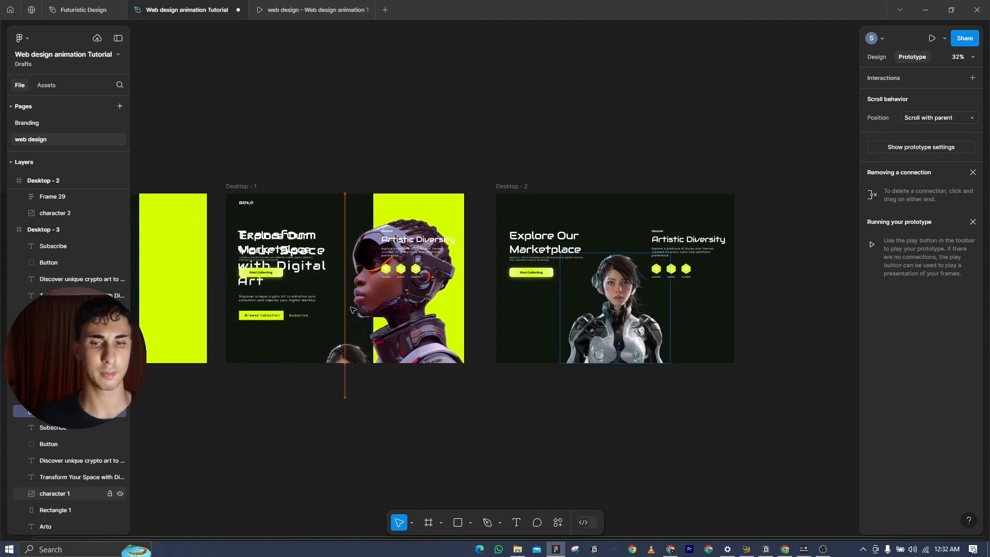
key("shift+Down")
key("shift+Down")
key("shift+Down")
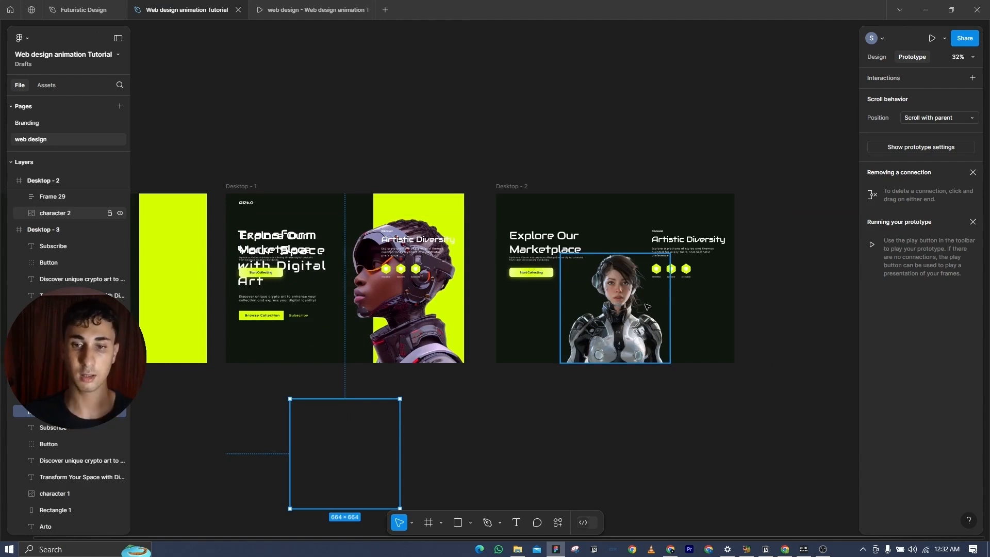
- Move the pasted Artistic Diversity block out of Desktop - 1 and shift the pasted Explore Our Marketplace block past the frame's left edge
left_click(396, 253)
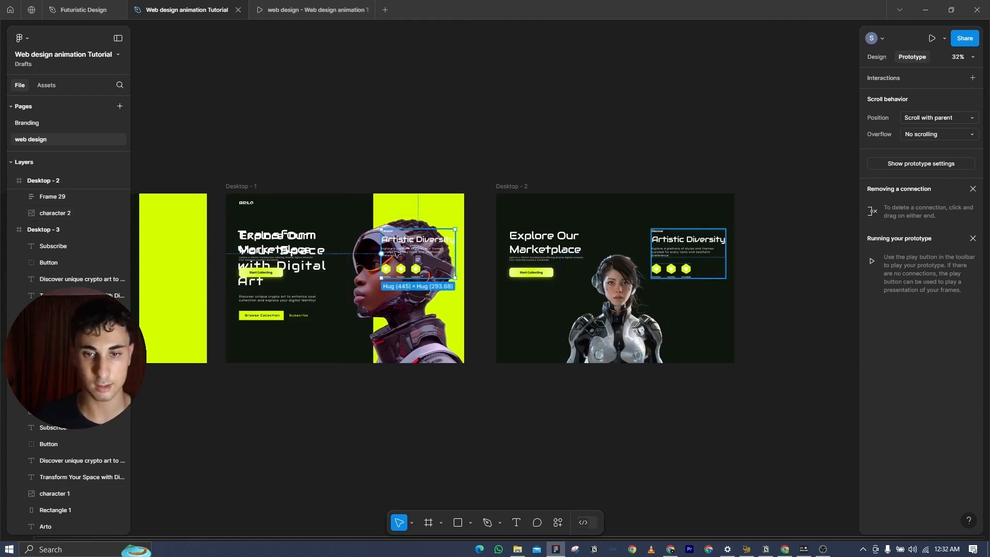
key("Delete")
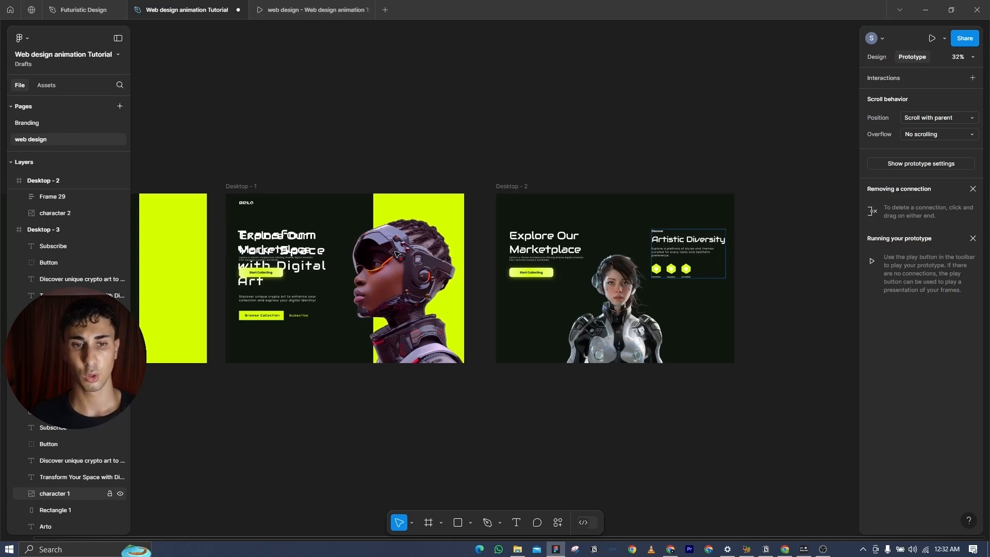
left_click(288, 258)
key("shift+Left")
key("shift+Left")
key("shift+Left")
key("shift+Left")
key("shift+Left")
key("shift+Left")
key("shift+Left")
key("shift+Left")
key("shift+Left")
key("shift+Left")
key("shift+Left")
key("shift+Left")
key("shift+Left")
key("shift+Left")
key("shift+Left")
key("shift+Left")
key("shift+Left")
key("shift+Left")
key("shift+Left")
key("shift+Left")
key("shift+Left")
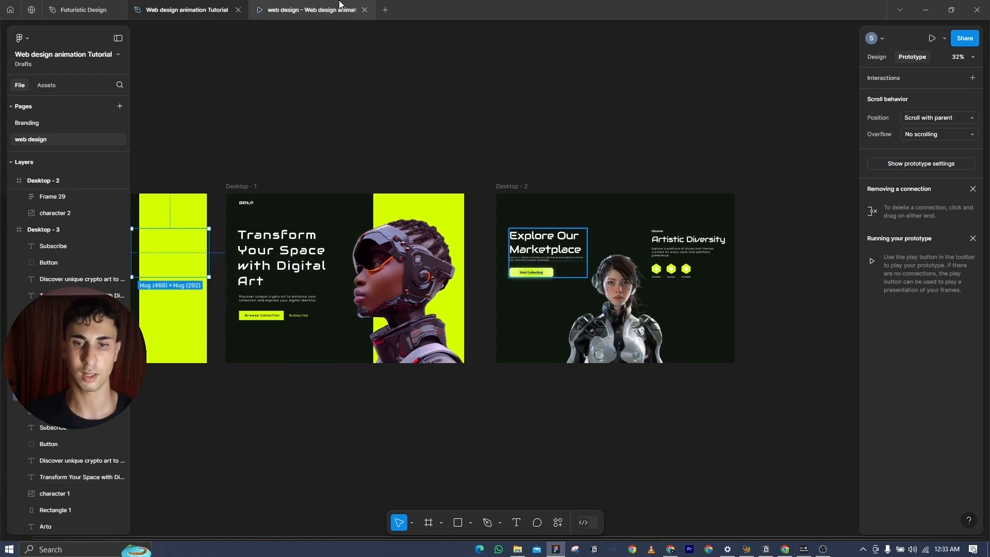
- Connect Desktop - 1 to Desktop - 2 with a Click interaction using Smart animate, a Custom curve and an 1800ms duration
left_click(239, 185)
left_click_drag(464, 278, 539, 206)
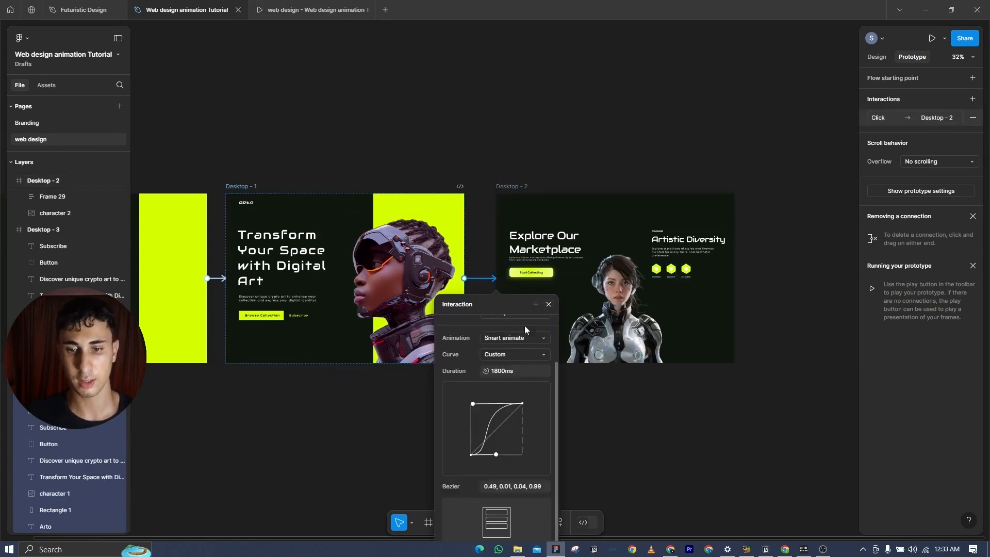
left_click(548, 304)
- Restart the running prototype preview to play the transitions between the frames
left_click(308, 10)
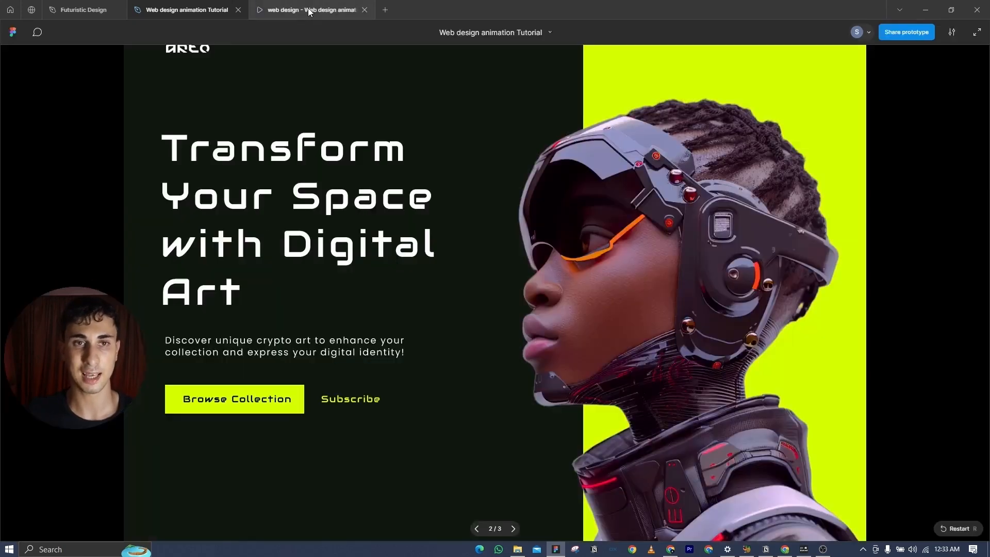
key("r")
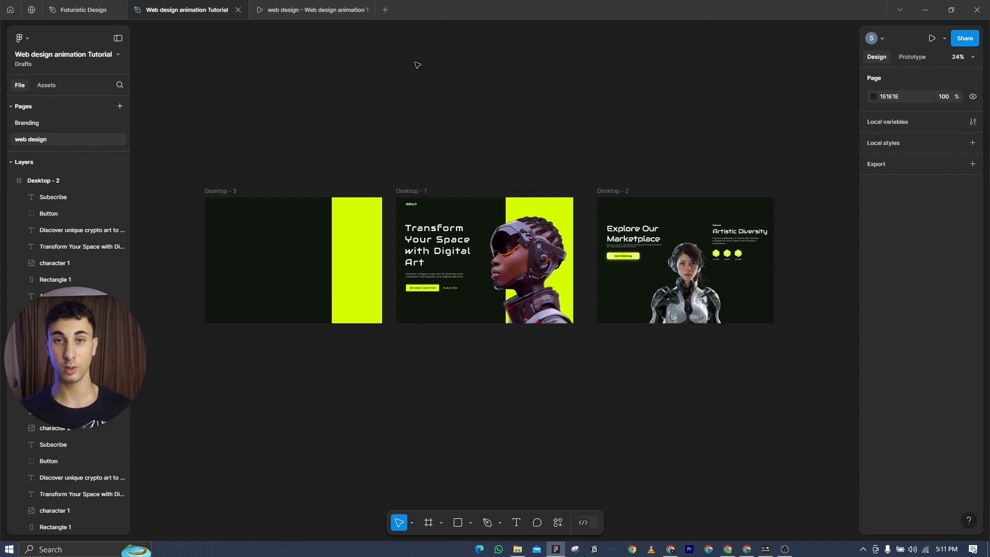
scroll(442, 224, "up", 6)
left_click_drag(418, 161, 462, 79)
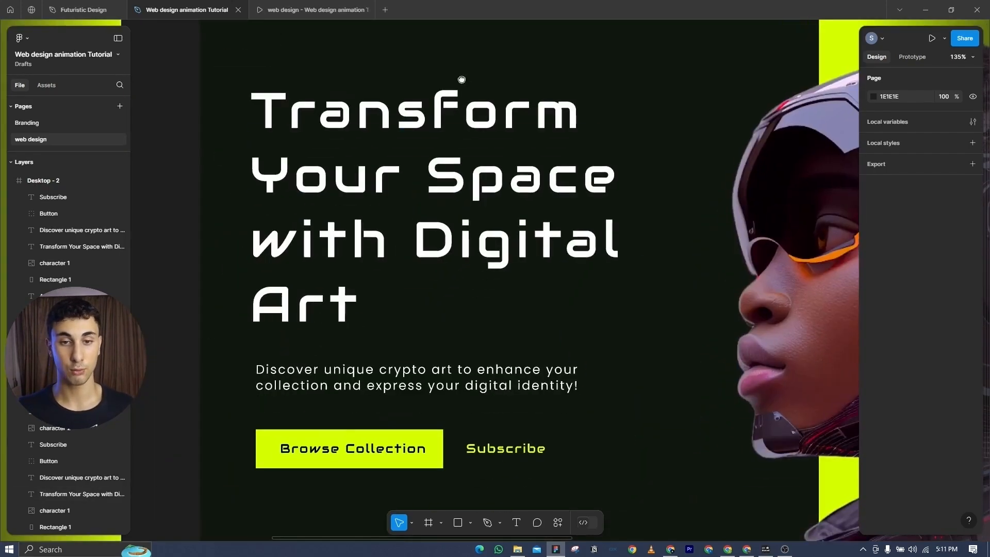
scroll(329, 200, "down", 4)
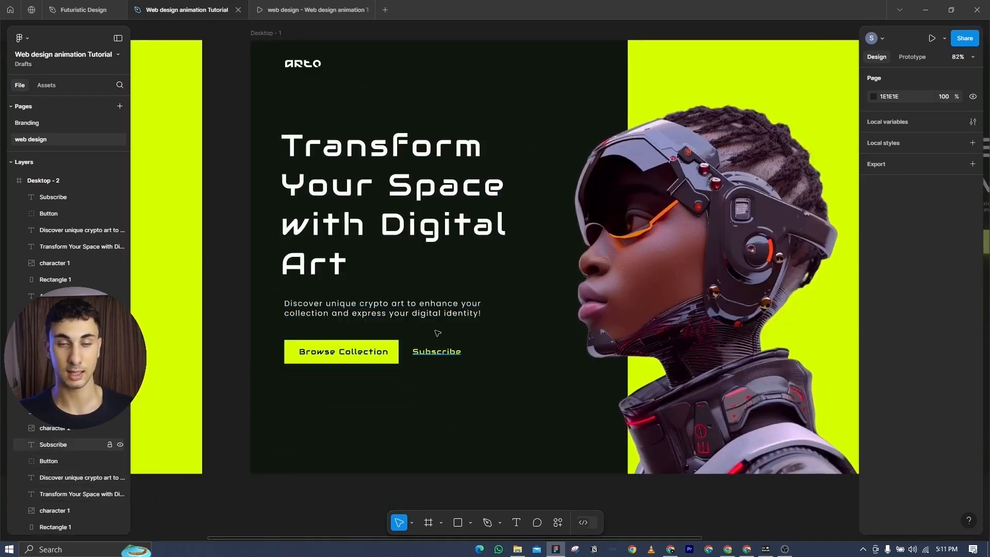
scroll(351, 272, "down", 1)
scroll(330, 168, "down", 2)
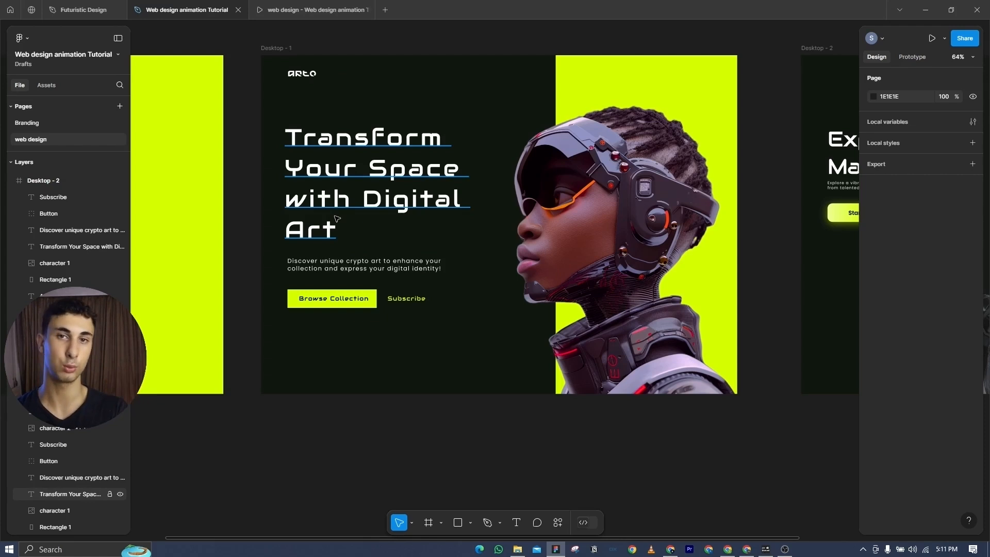
scroll(328, 219, "down", 3)
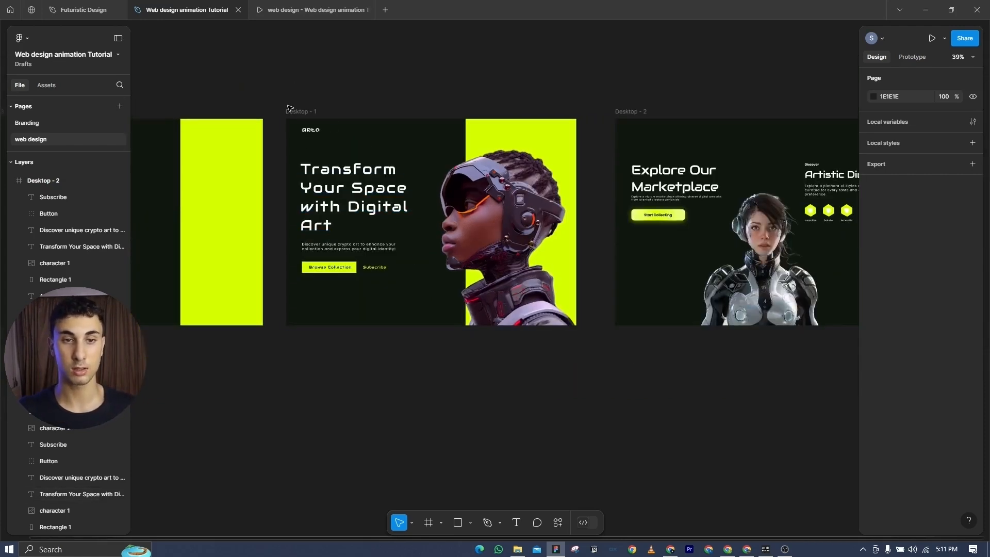
- Add a 1440 × 1024 Desktop frame, place it directly beneath Desktop - 1 and give it the same 111710 fill
key("f")
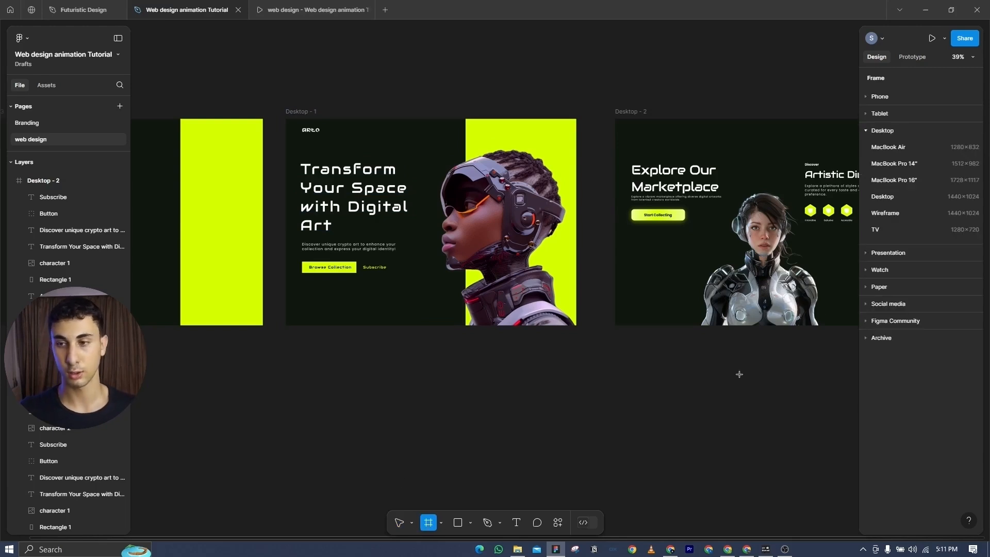
left_click(914, 201)
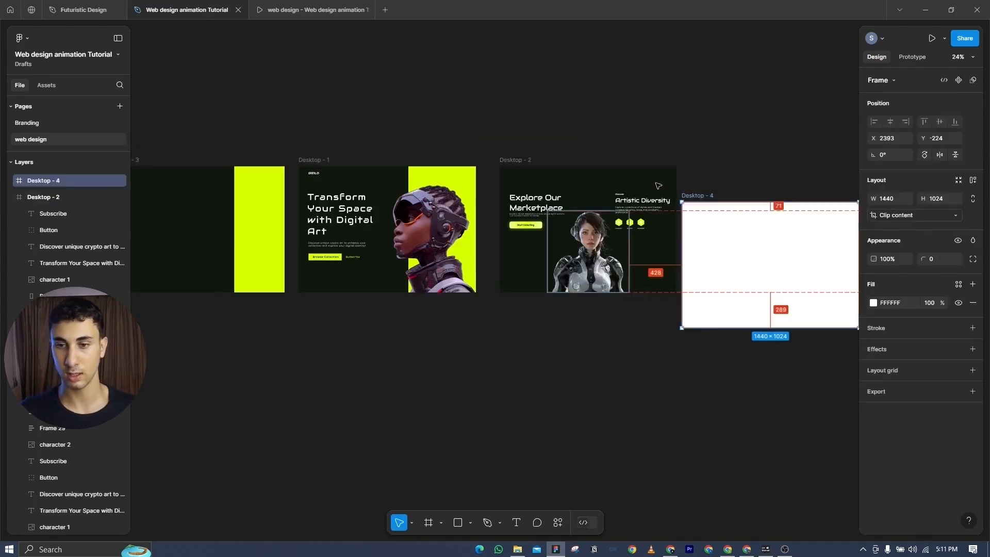
left_click_drag(693, 199, 310, 314)
scroll(310, 313, "up", 3)
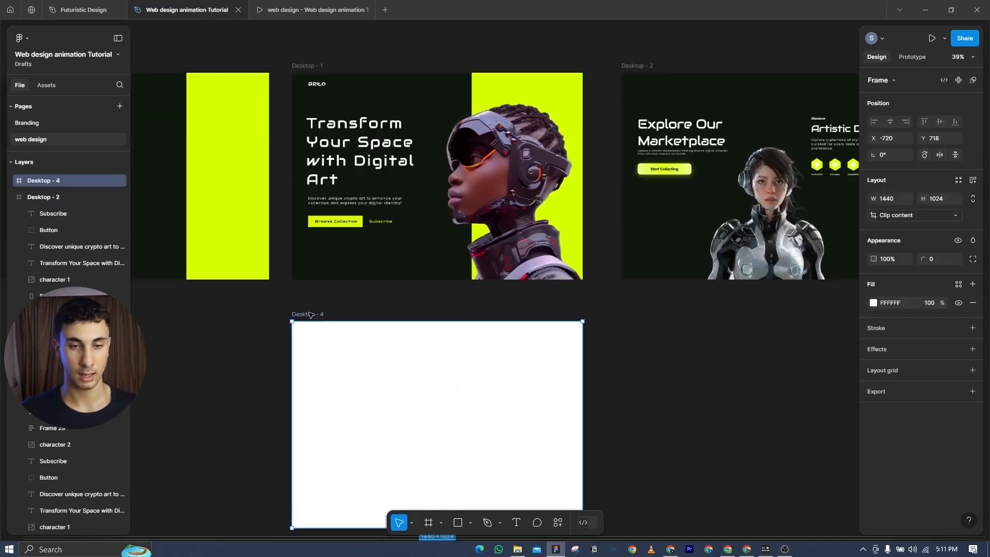
left_click(307, 67)
left_click(338, 325)
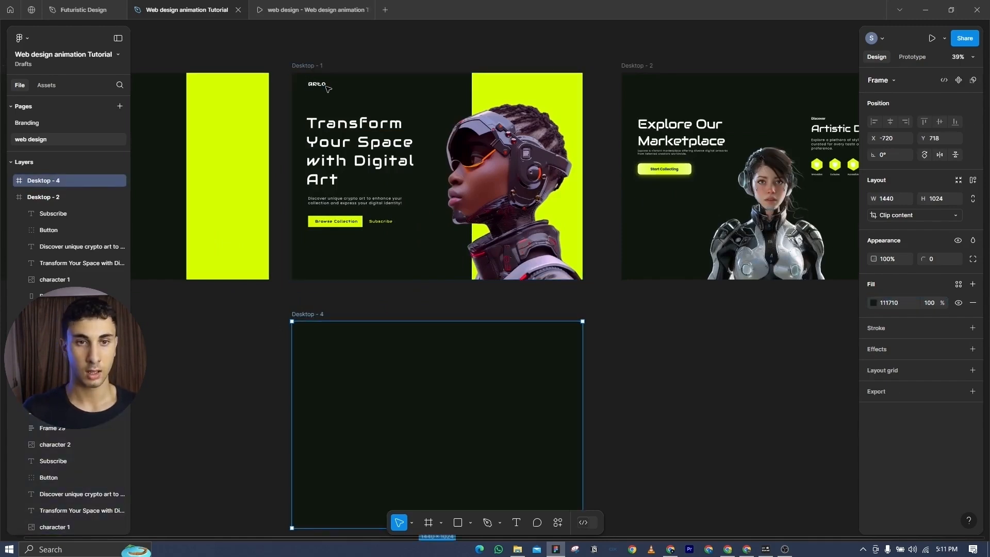
- Place a copy of Desktop - 1's Arto logo above Desktop - 4, flush with its left edge, with Desktop - 4 at Y 782
left_click(321, 84)
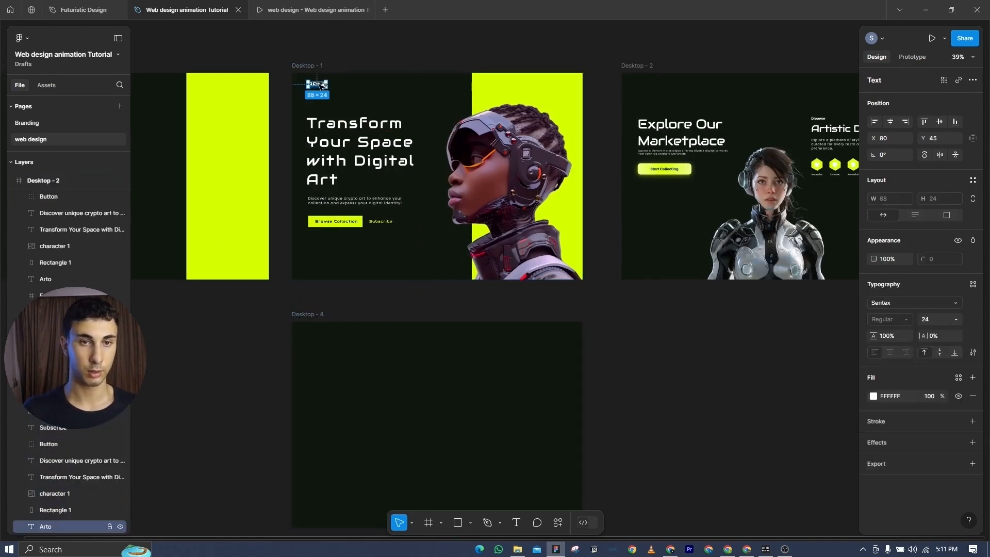
left_click_drag(316, 83, 312, 327)
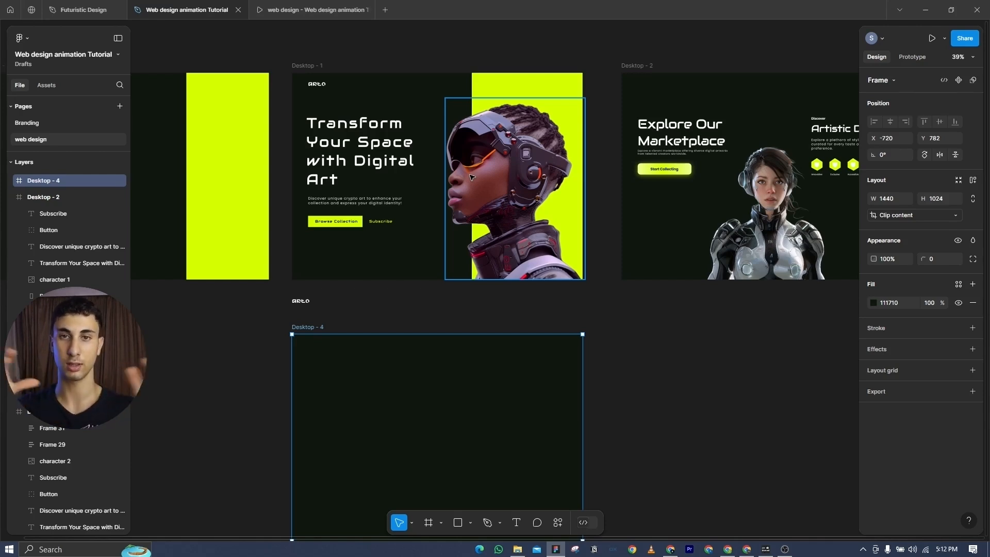
key("Escape")
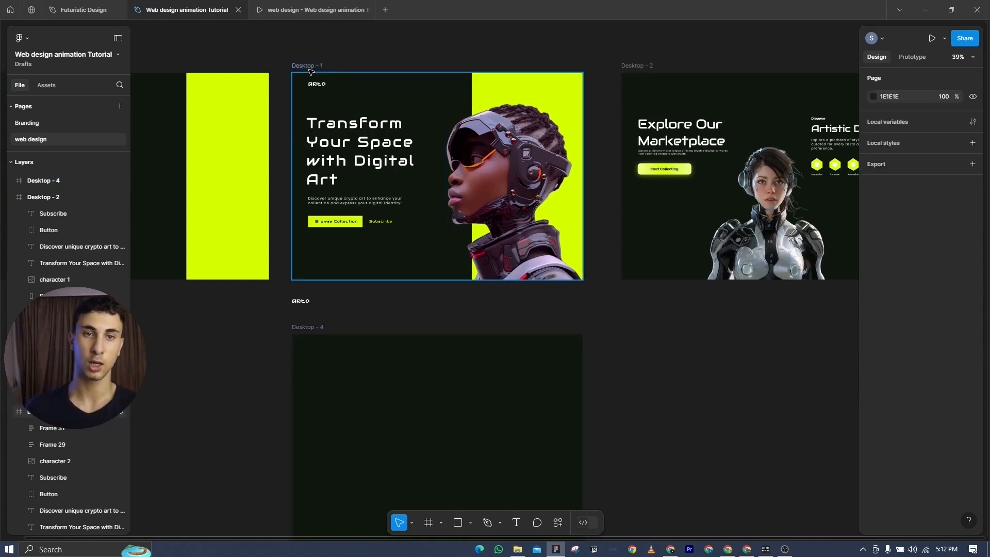
- Wrap the copied Arto logo above Desktop - 4 in an auto layout frame and rename that frame NAV
left_click(311, 71)
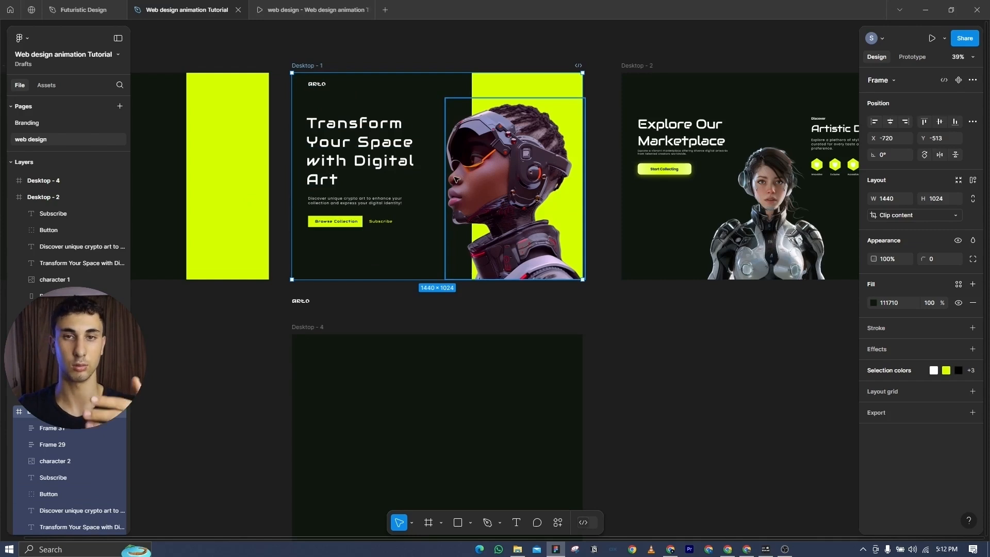
left_click(293, 302)
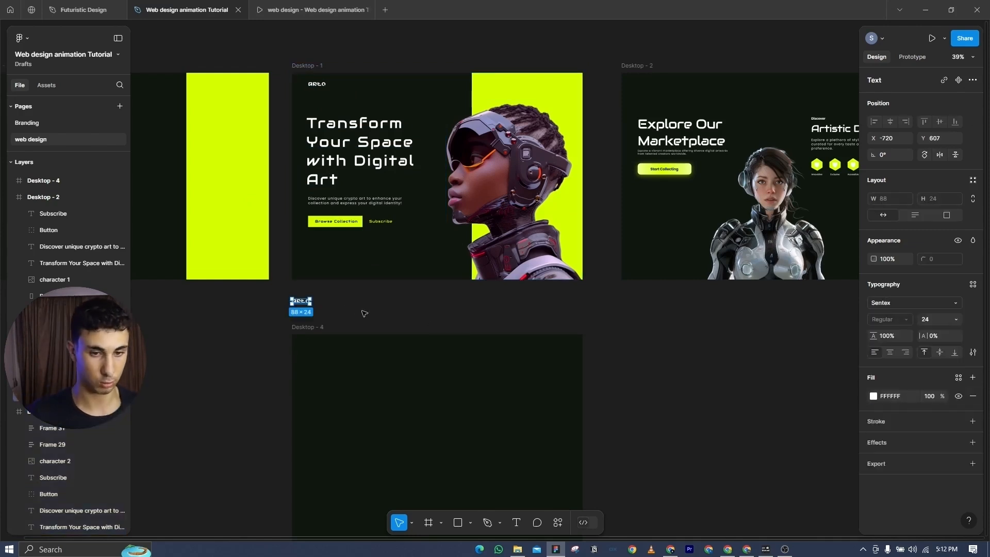
key("shift+a")
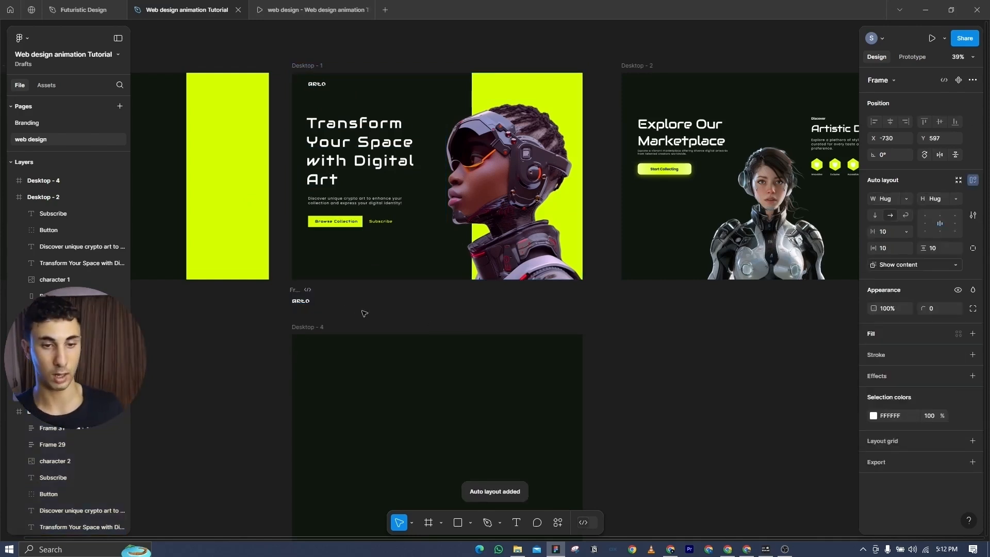
scroll(365, 254, "up", 5)
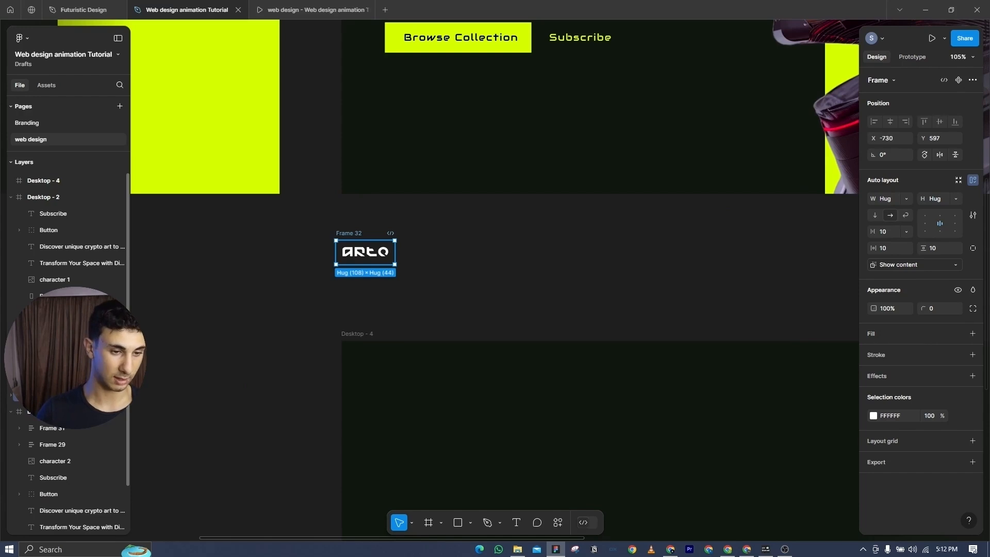
scroll(323, 355, "down", 5)
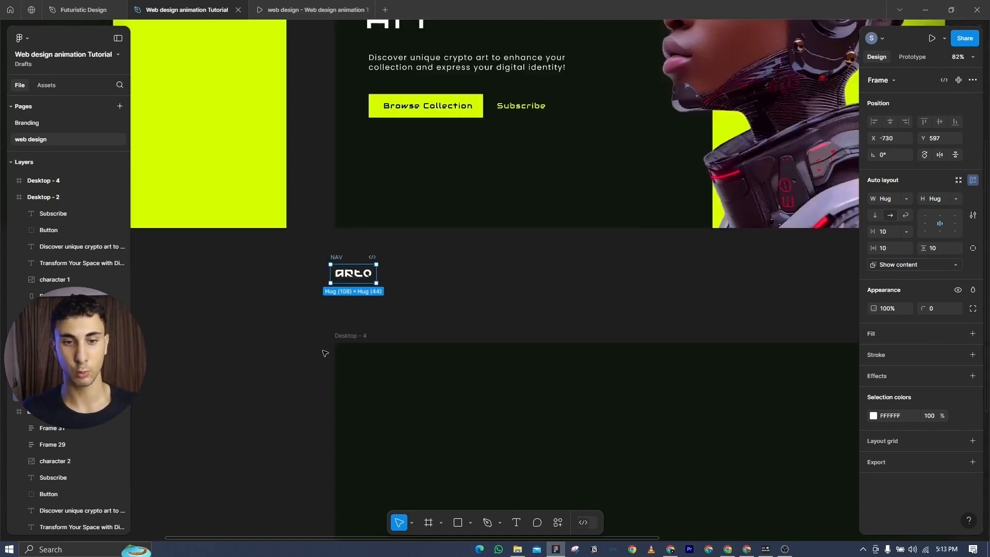
- Add auto layout to the Desktop - 4 frame and move the NAV frame inside it
left_click(457, 309)
left_click_drag(458, 309, 254, 341)
scroll(253, 342, "down", 2)
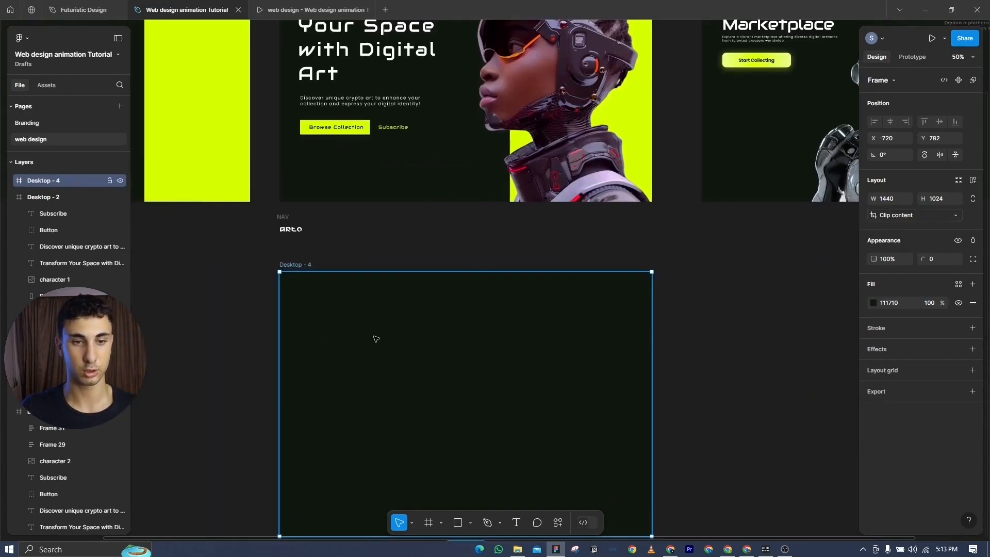
right_click(375, 335)
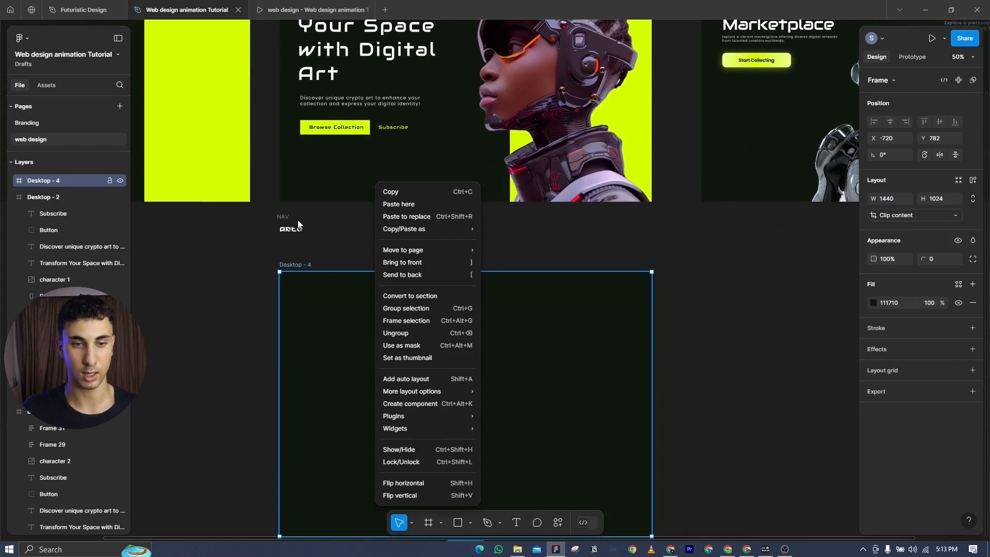
left_click(350, 298)
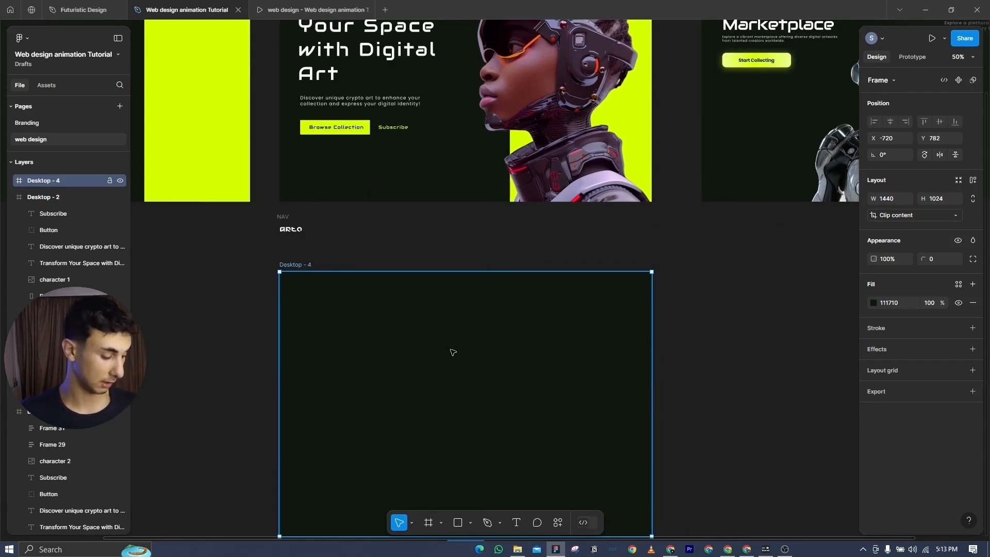
right_click(451, 351)
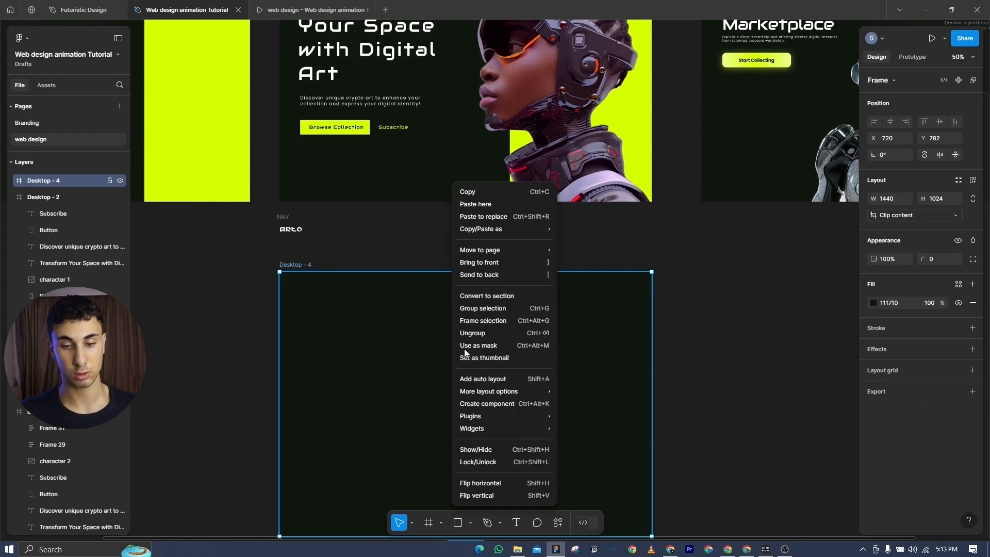
left_click(485, 382)
left_click_drag(290, 229, 304, 281)
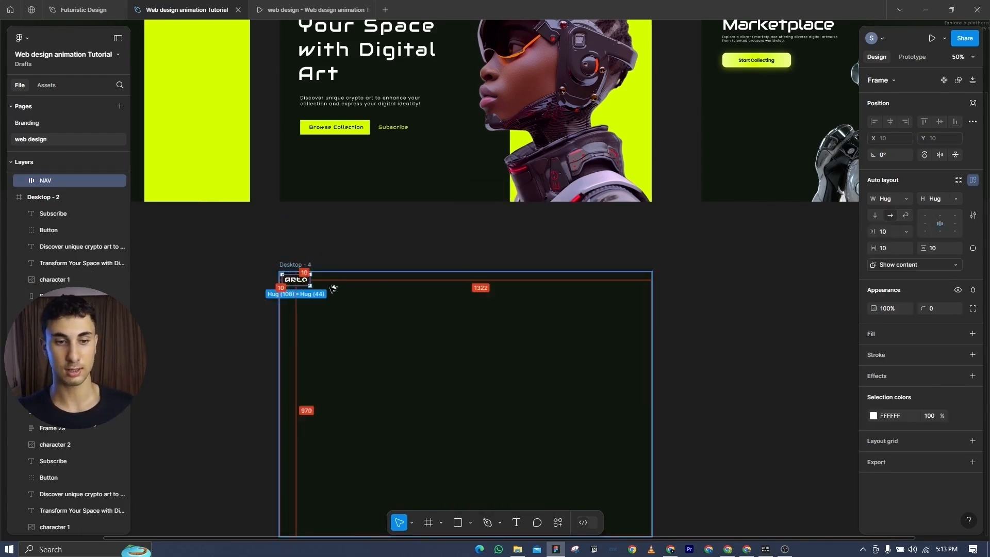
scroll(304, 281, "up", 5)
scroll(302, 281, "down", 4)
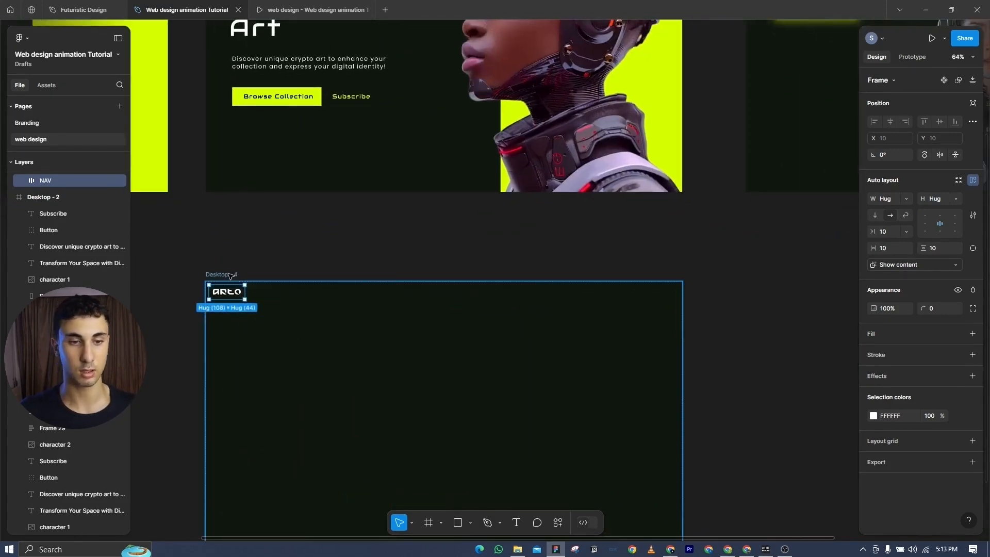
- Try centre alignment for the contents of Desktop - 4 and return them to top-left alignment
left_click(230, 275)
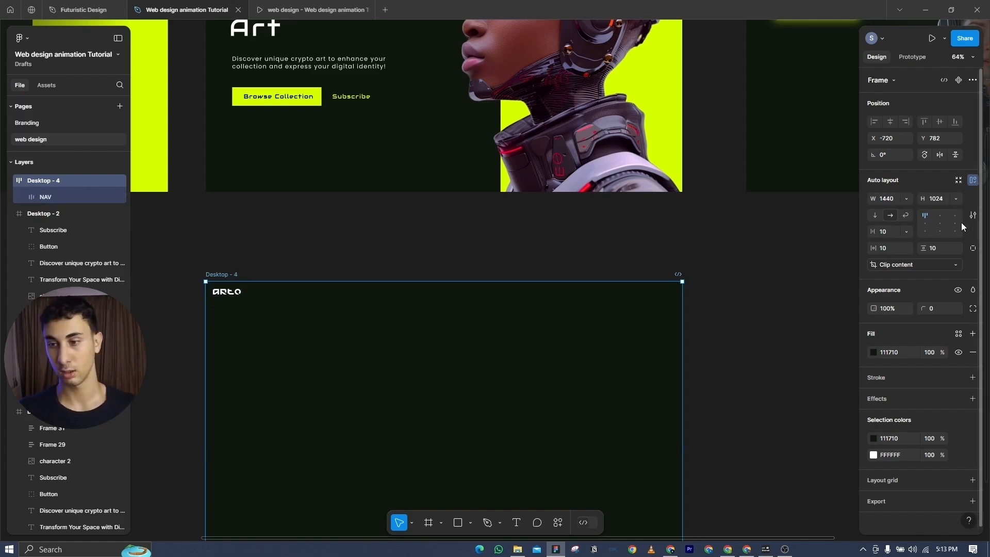
left_click(945, 223)
scroll(640, 361, "down", 5)
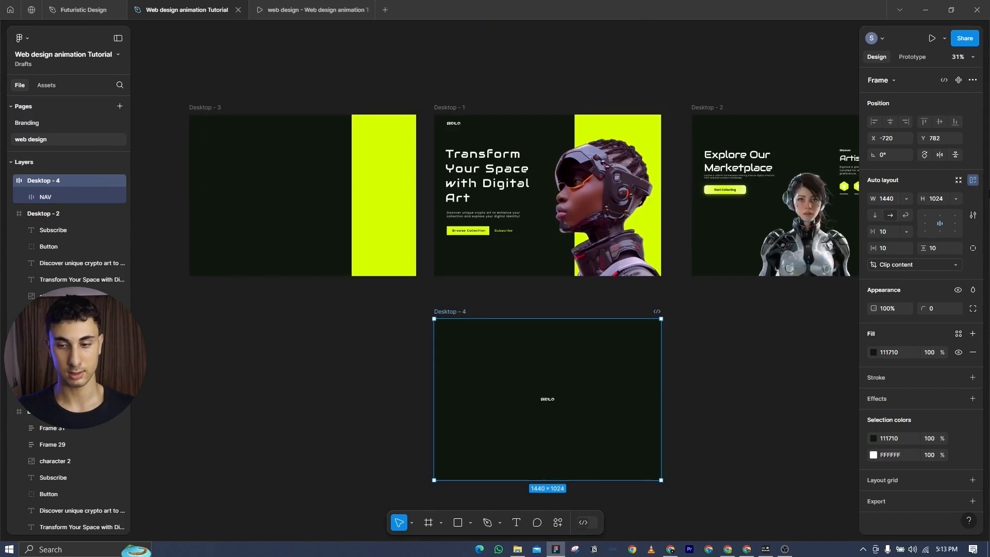
left_click(925, 215)
scroll(491, 325, "up", 5)
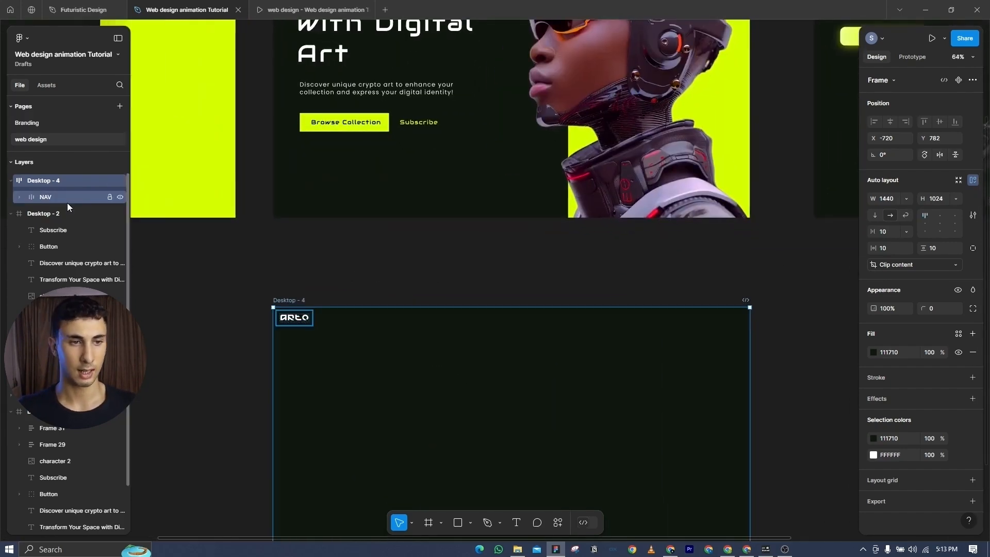
- Set the NAV frame's width to fill its container, Desktop - 4
left_click(67, 200)
scroll(439, 329, "up", 3)
scroll(336, 325, "down", 1)
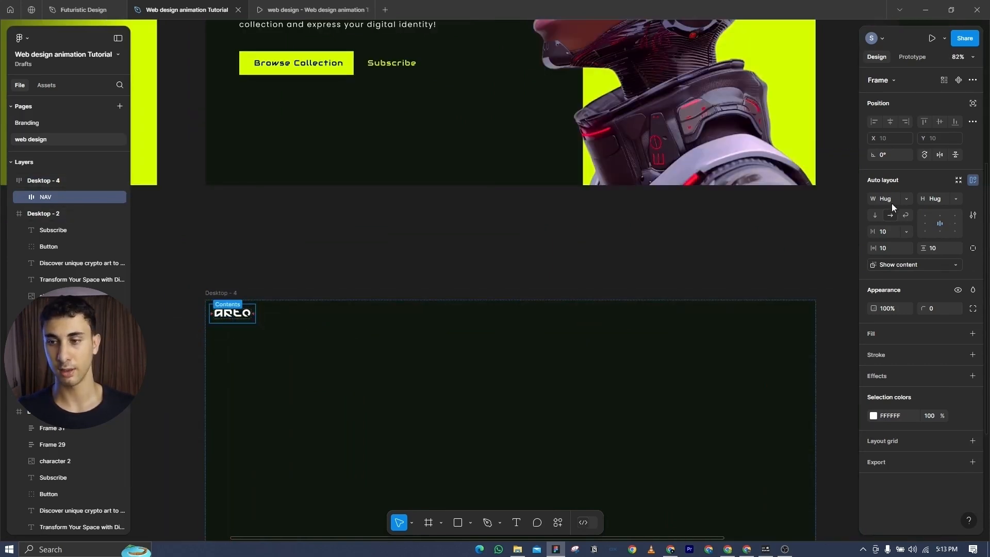
left_click_drag(463, 279, 594, 267)
scroll(357, 349, "up", 2)
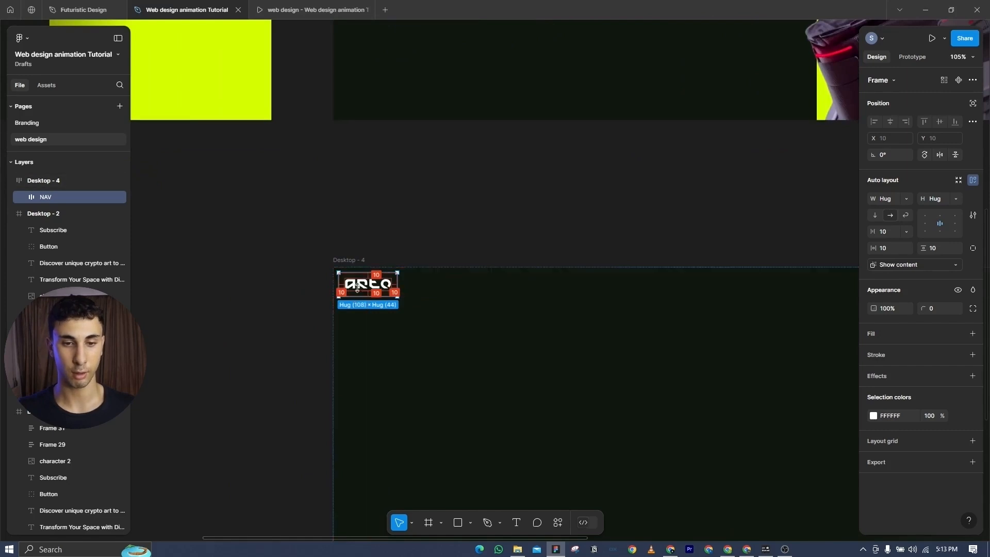
scroll(359, 288, "up", 2)
scroll(605, 212, "down", 2)
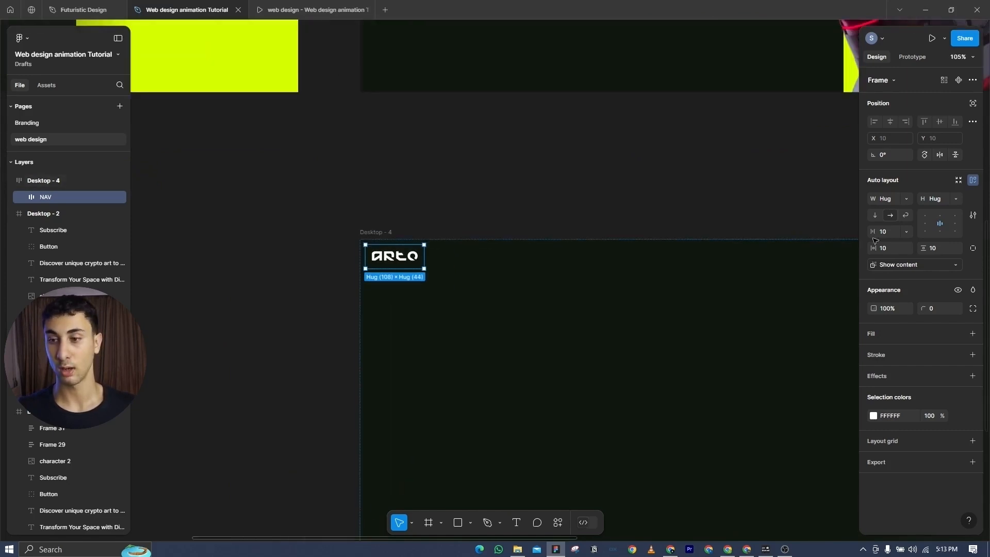
left_click(902, 199)
left_click(906, 211)
scroll(373, 208, "down", 4)
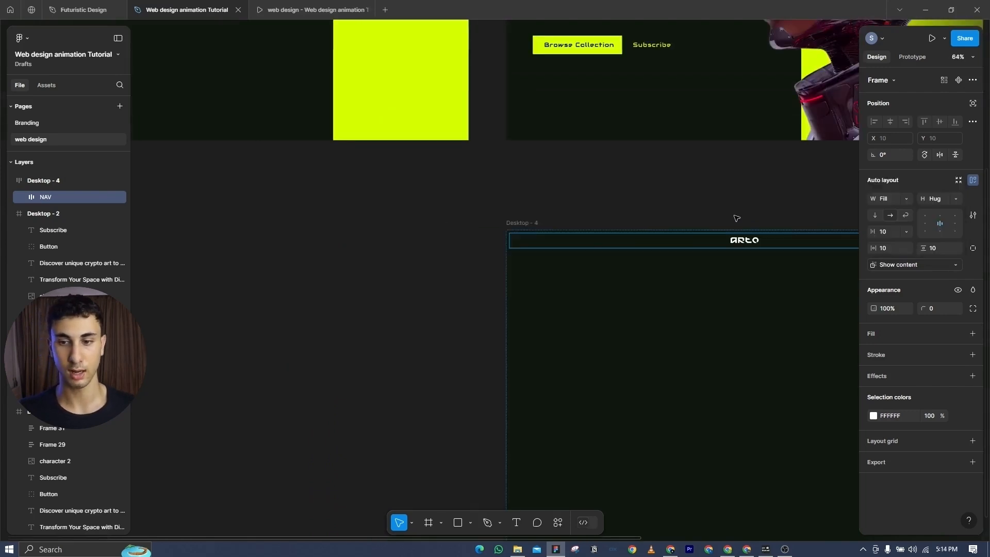
left_click(373, 208)
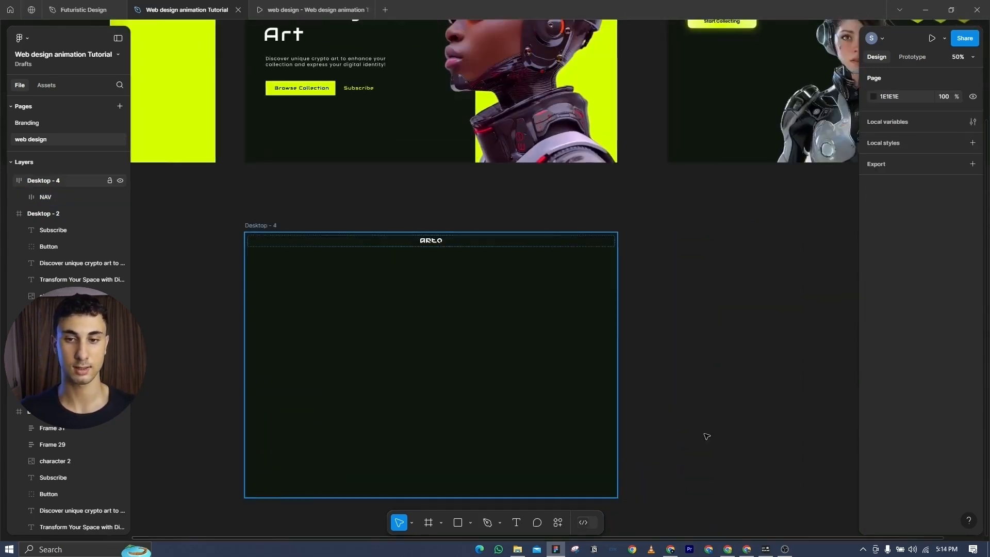
scroll(402, 371, "up", 2)
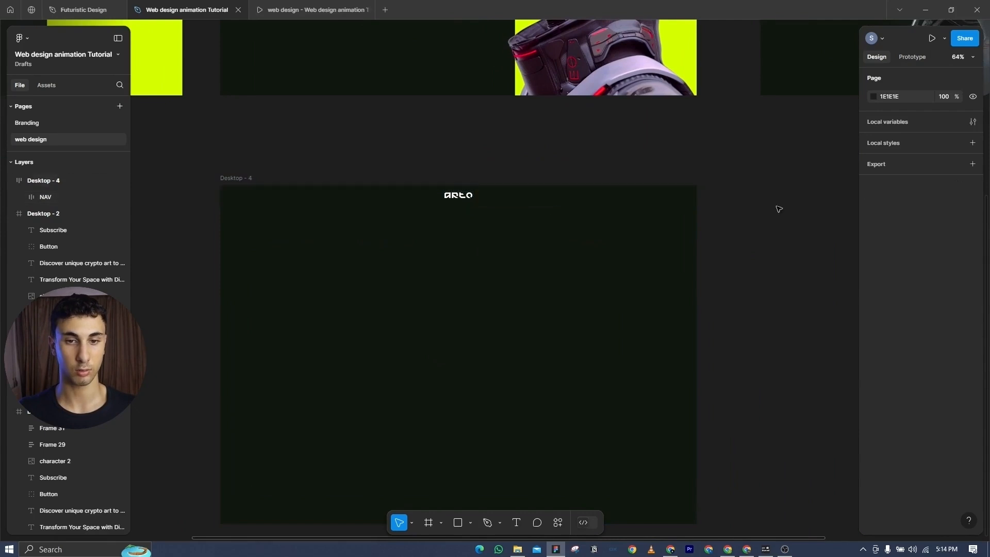
scroll(537, 347, "down", 2)
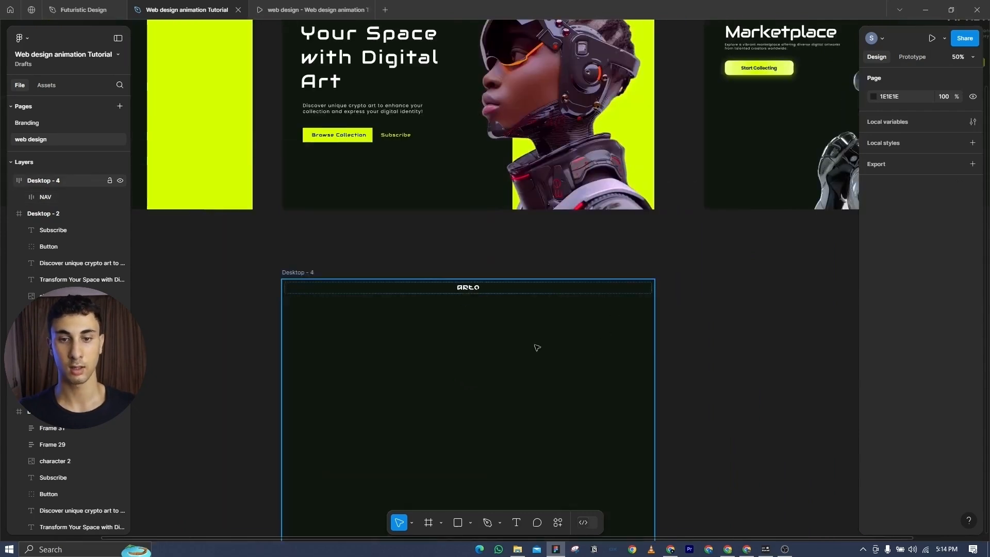
- Align the Arto logo to the left within the NAV frame
left_click(409, 294)
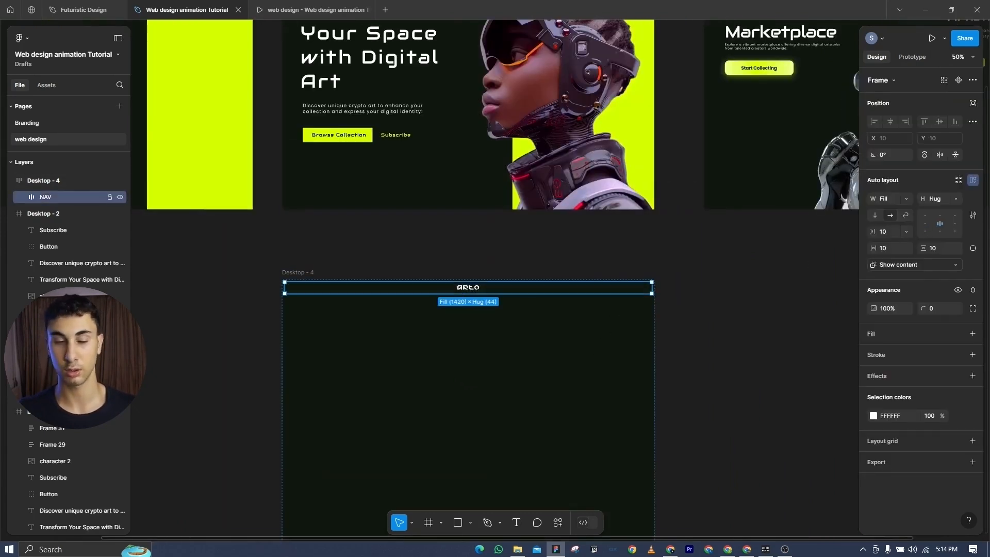
left_click(926, 227)
left_click(504, 360)
scroll(503, 361, "down", 3)
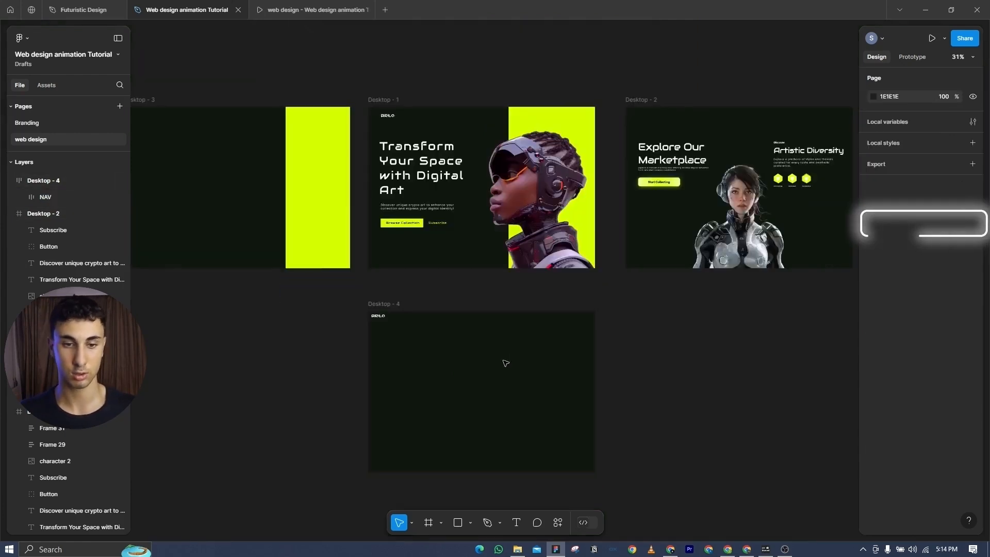
- Copy Desktop - 1's headline, description, Browse Collection button and Subscribe text onto the empty canvas beside Desktop - 4, and wrap the copies in auto layout
left_click_drag(504, 361, 447, 379)
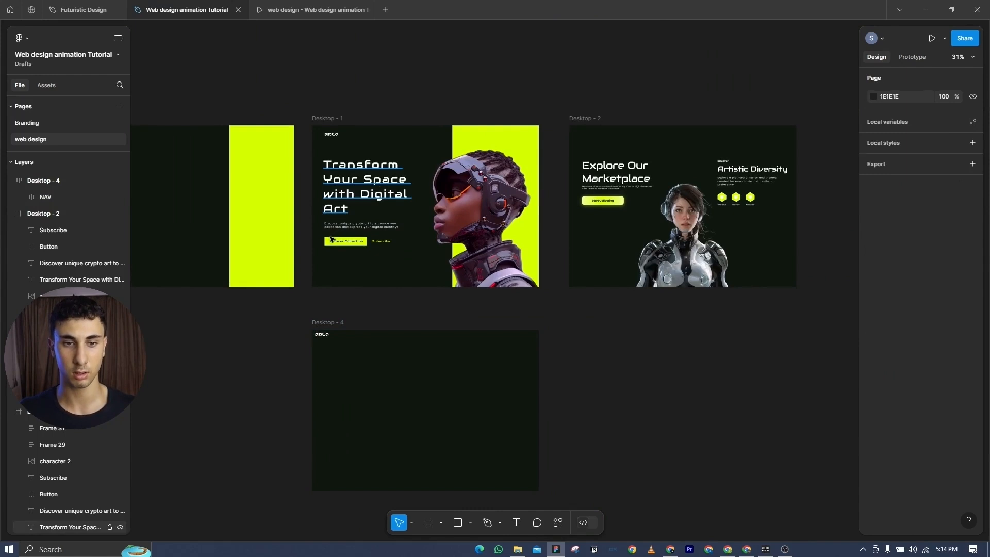
left_click(335, 210)
left_click(341, 226, "shift")
left_click(345, 241, "shift")
left_click(379, 242, "shift")
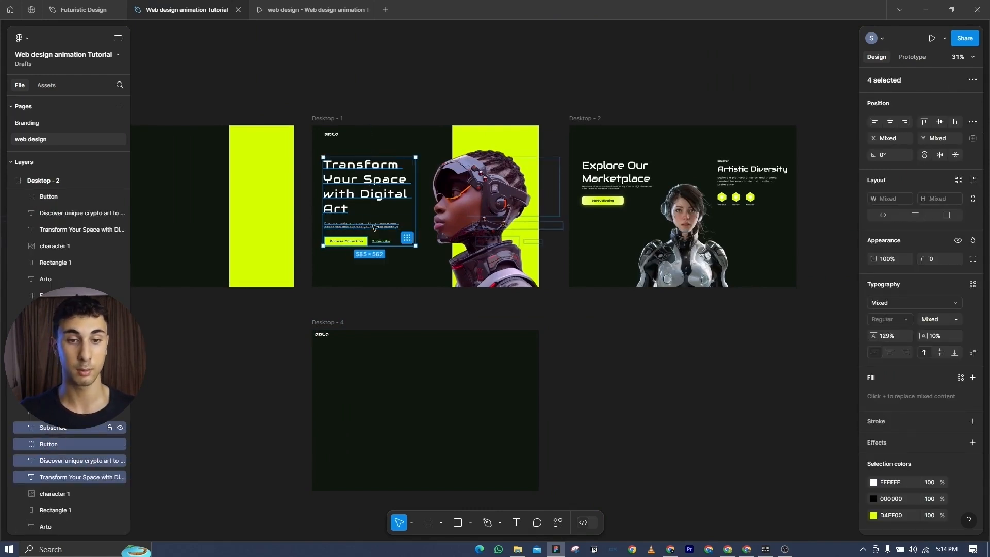
left_click_drag(375, 227, 624, 391)
scroll(628, 336, "up", 3)
left_click_drag(627, 336, 475, 213)
scroll(502, 335, "up", 3)
left_click_drag(502, 336, 573, 289)
scroll(558, 252, "down", 7)
left_click_drag(502, 267, 467, 332)
scroll(489, 289, "up", 3)
scroll(431, 313, "up", 3)
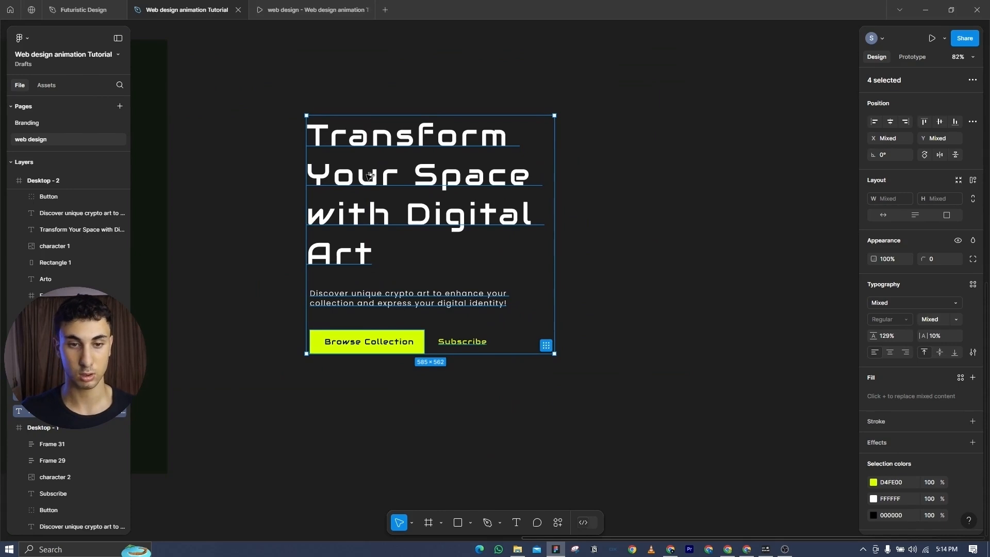
key("shift+a")
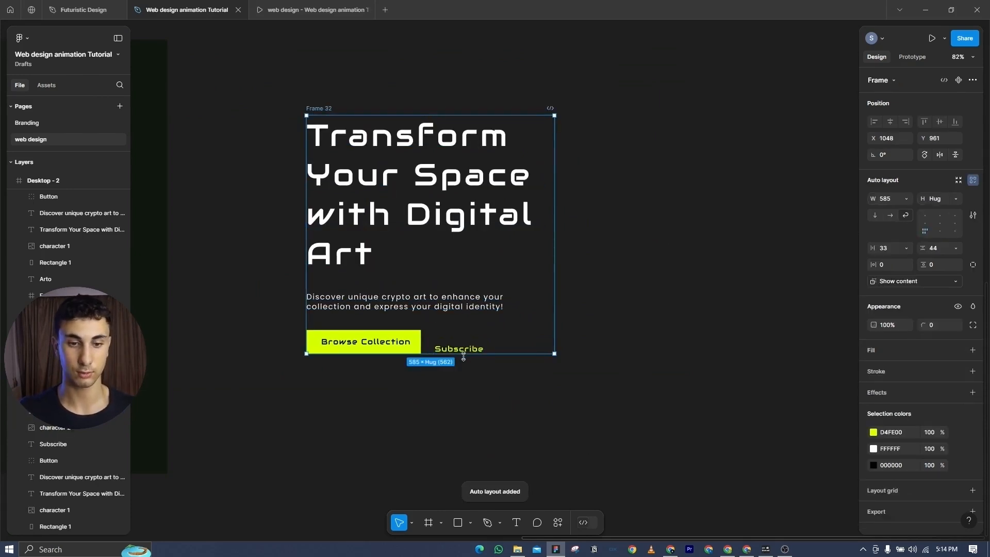
- Wrap the copied Browse Collection button and Subscribe text in their own nested auto layout with centre alignment
left_click(399, 343)
left_click(459, 349, "shift")
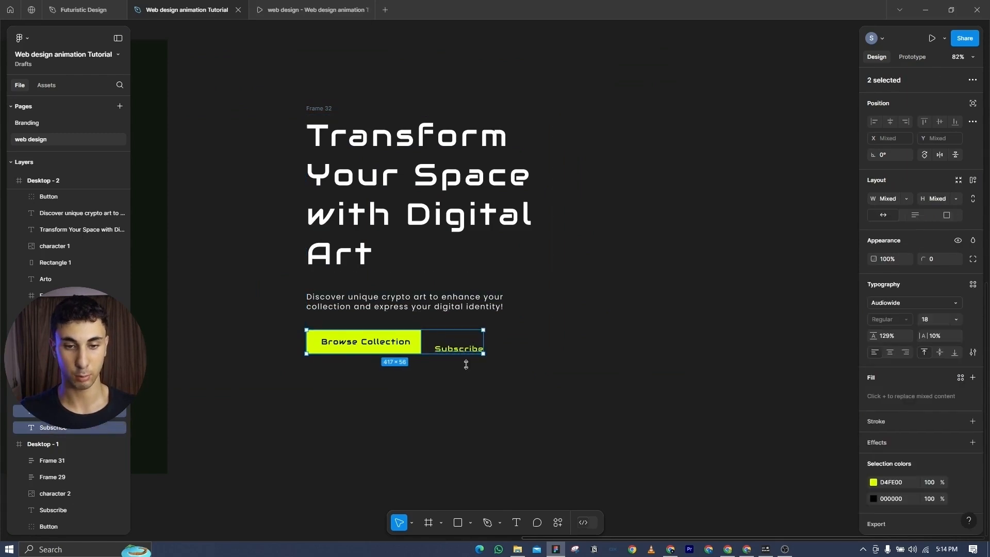
key("shift+a")
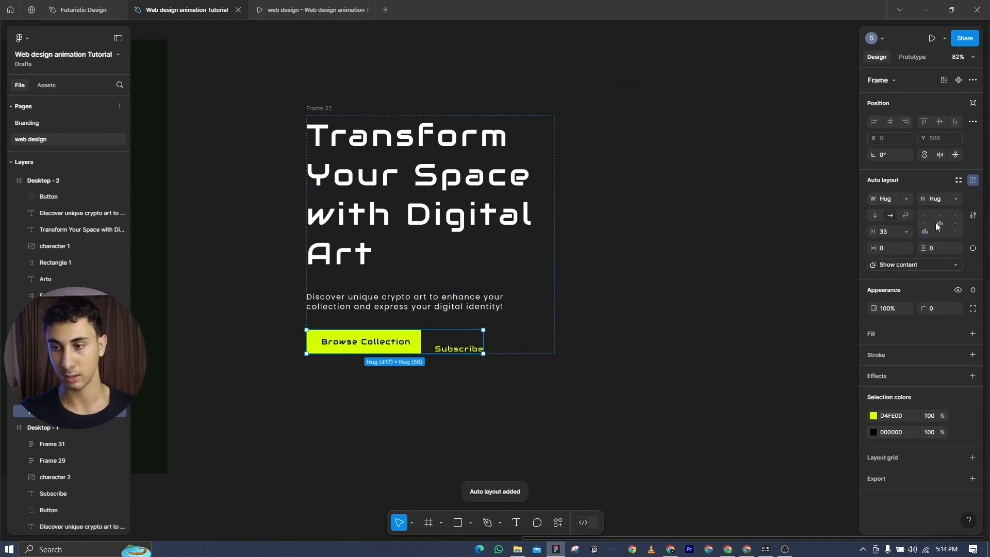
left_click(938, 225)
- Place a copy of the Browse Collection text below the copied button and wrap it in an auto layout frame
left_click_drag(473, 359, 517, 438)
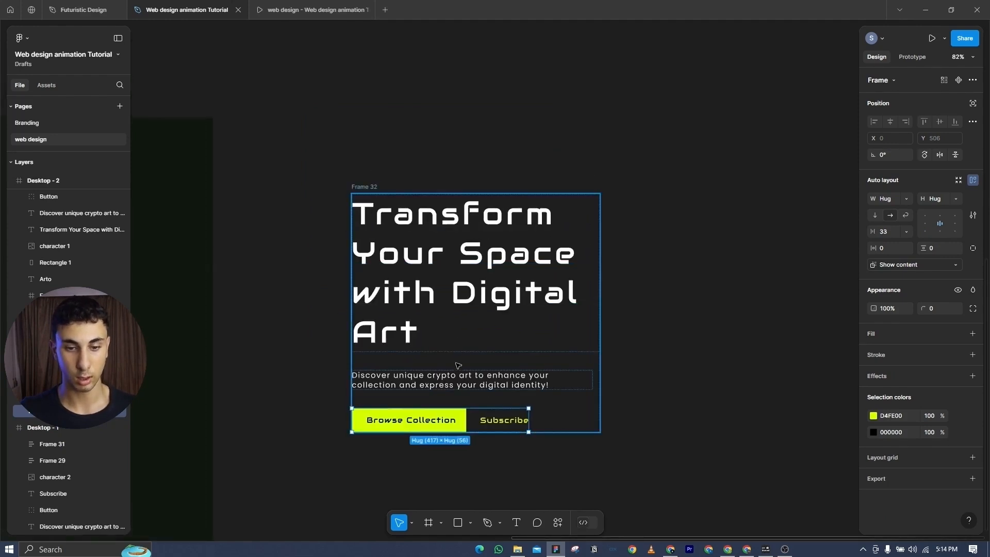
scroll(454, 408, "down", 1)
left_click_drag(453, 407, 462, 372)
scroll(462, 372, "up", 2)
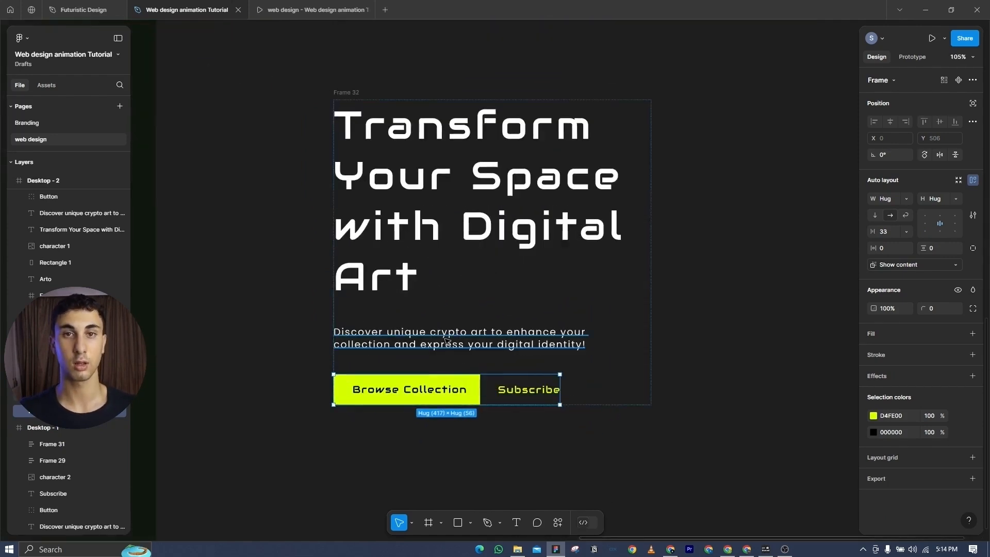
left_click_drag(415, 435, 453, 299)
scroll(388, 336, "up", 3)
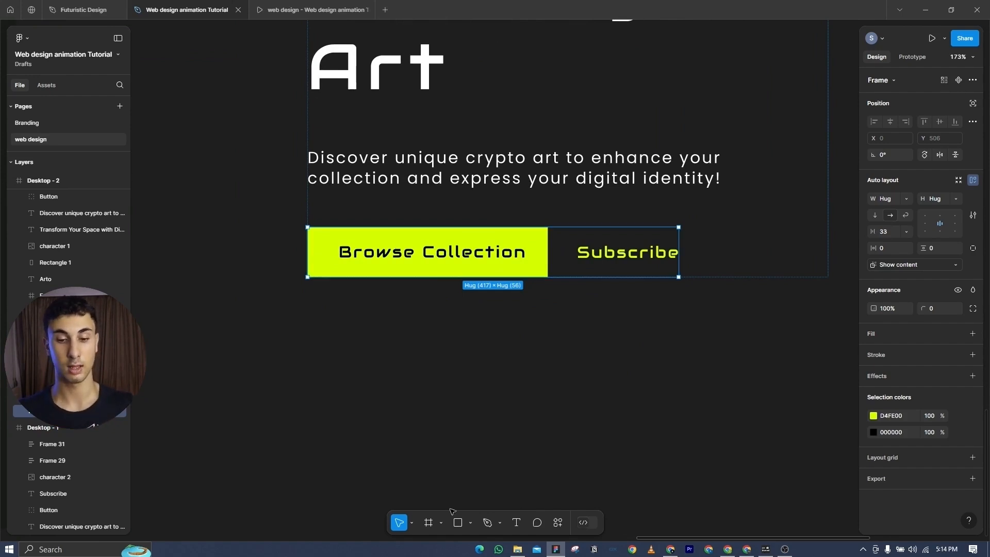
left_click(404, 255)
left_click(405, 254)
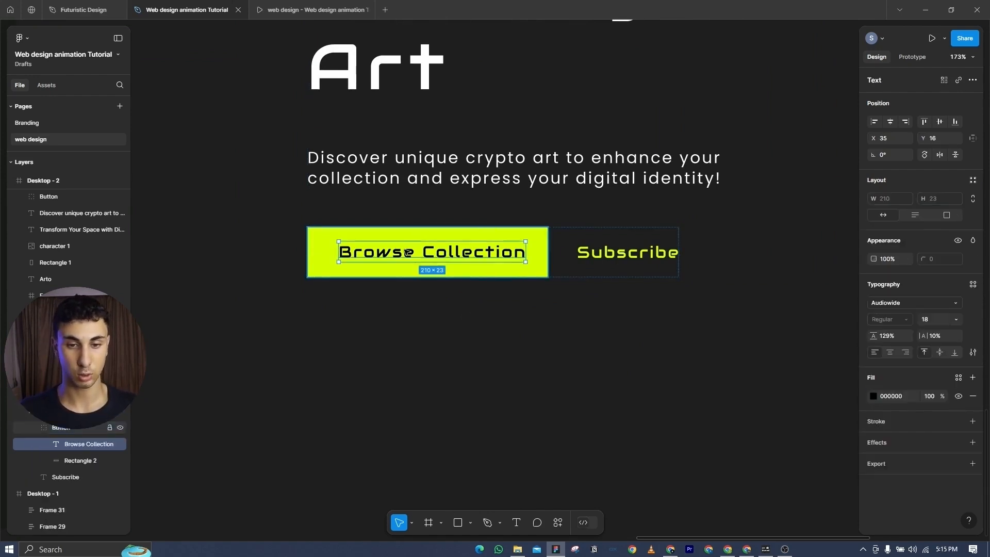
left_click_drag(409, 305, 413, 377)
left_click_drag(413, 377, 413, 381)
key("Delete")
left_click(413, 377)
key("shift+a")
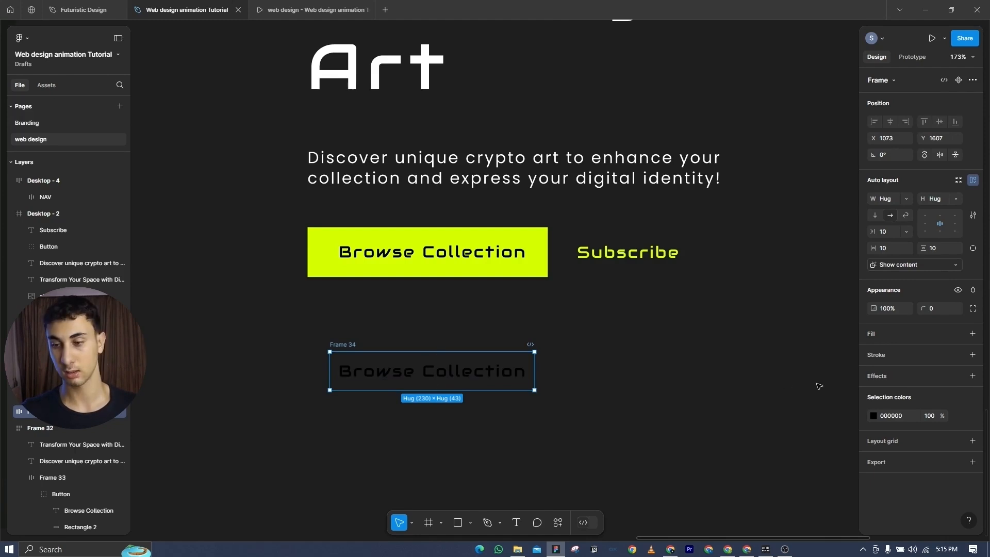
- Give the new Browse Collection frame a fill and set it to the button's colour, D4FE00
left_click(972, 334)
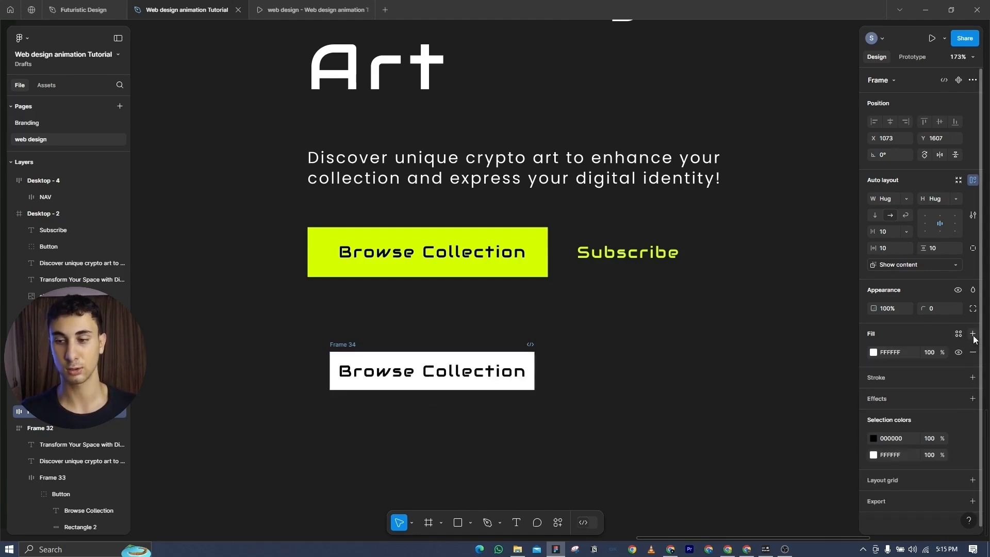
double_click(431, 236)
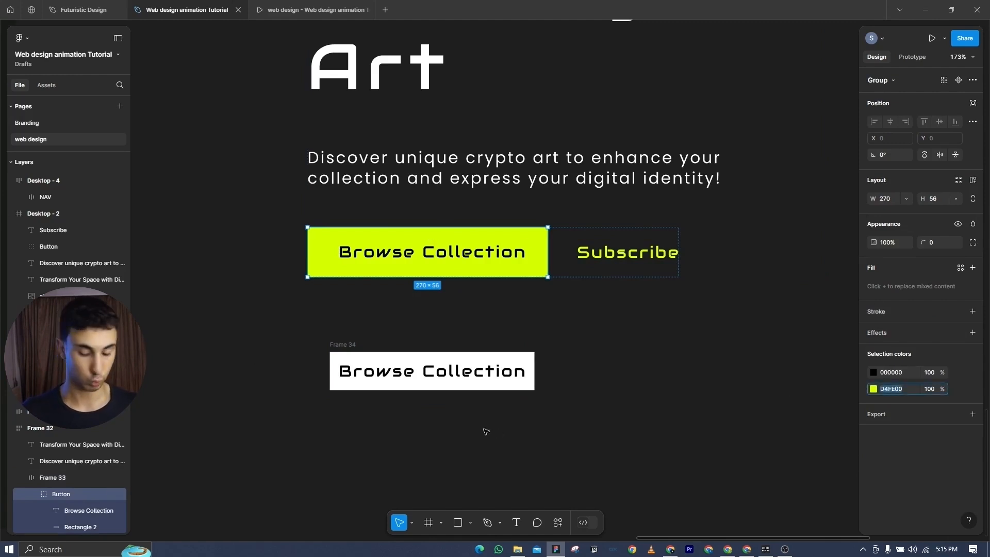
left_click(422, 370)
left_click(897, 352)
type("D4FE00")
key("Return")
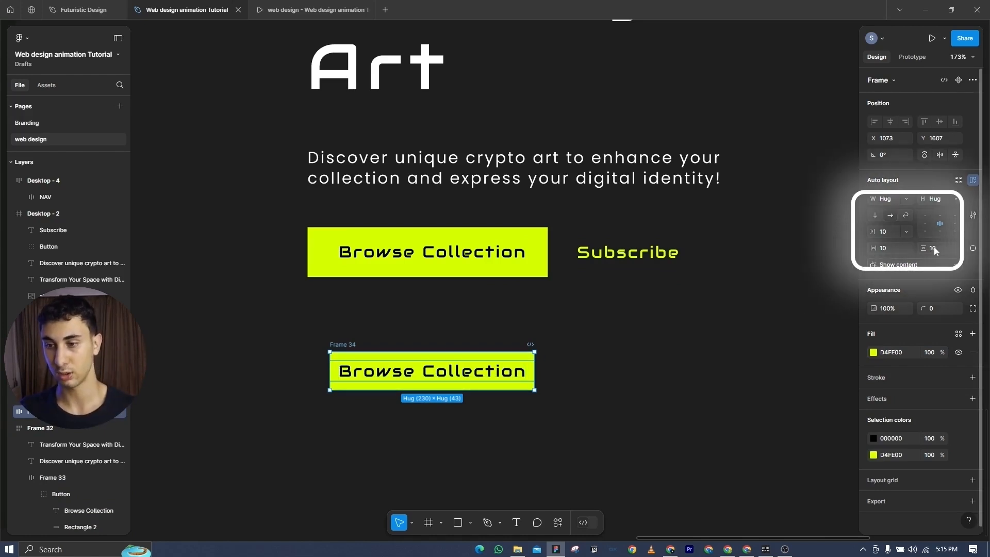
- Set the new Browse Collection frame's vertical padding to 15 and horizontal padding to 20, and add a drop shadow effect
mouse_move(923, 247)
left_mouse_down()
mouse_move(936, 248)
mouse_move(928, 247)
left_mouse_up()
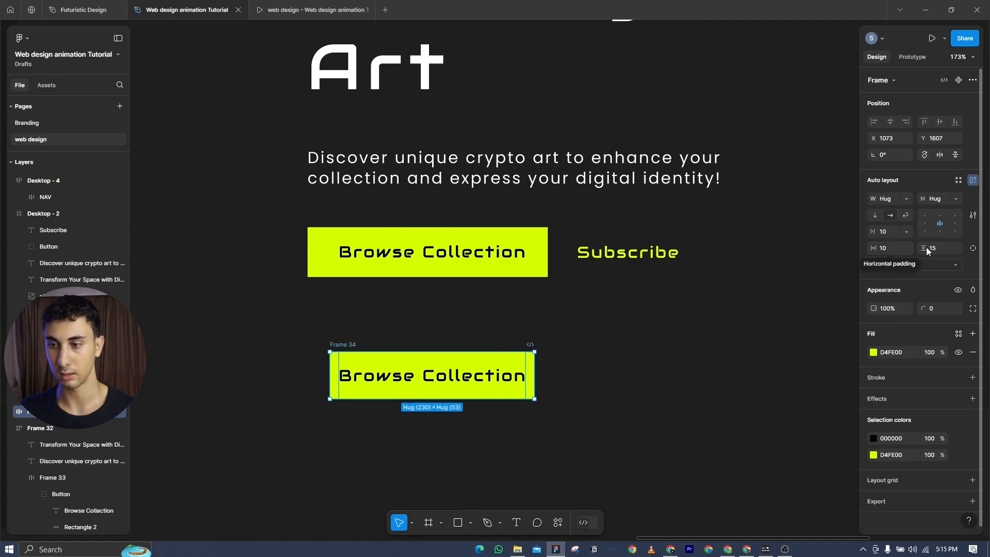
left_click_drag(880, 248, 890, 252)
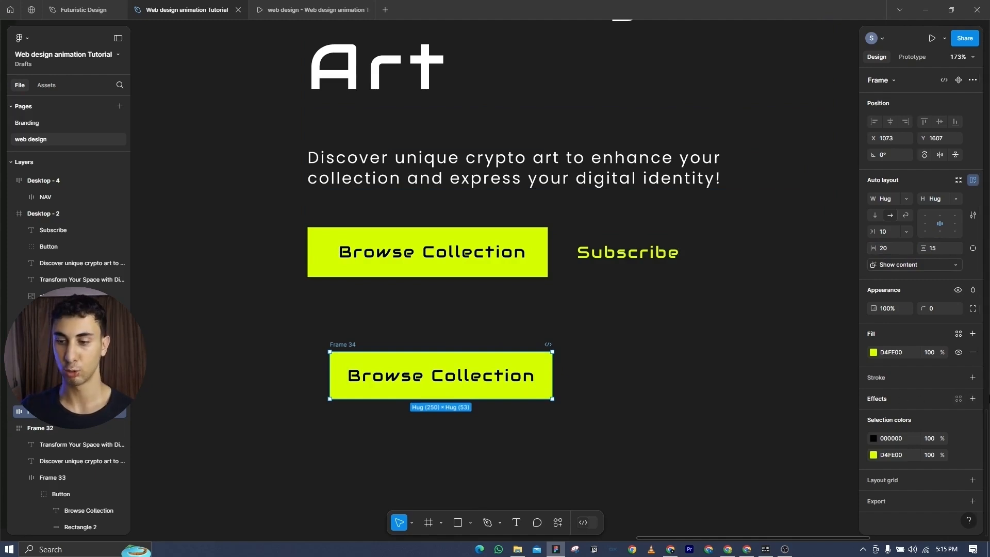
left_click(973, 398)
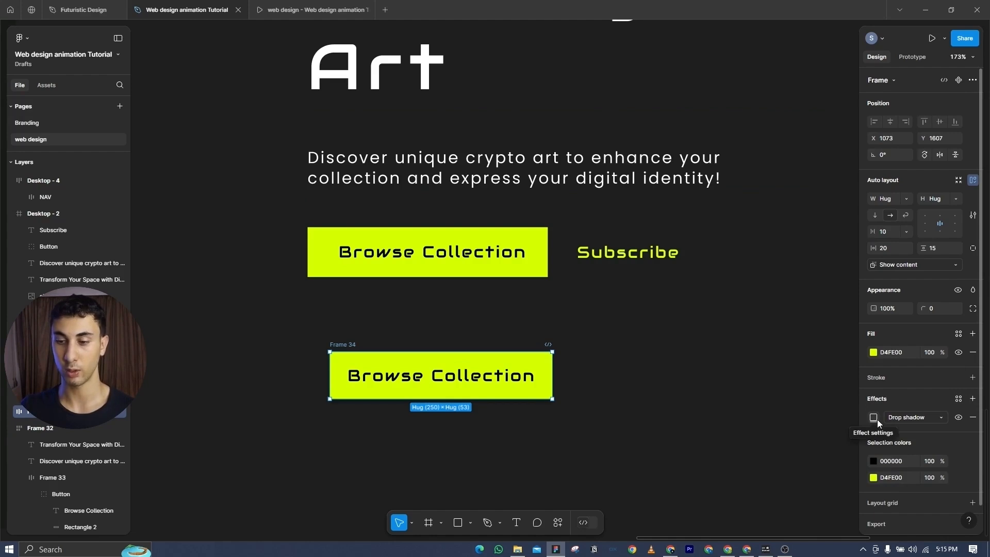
- Set the new Browse Collection frame's drop shadow to colour D4FE00, 50% opacity and a blur of 40
left_click(875, 420)
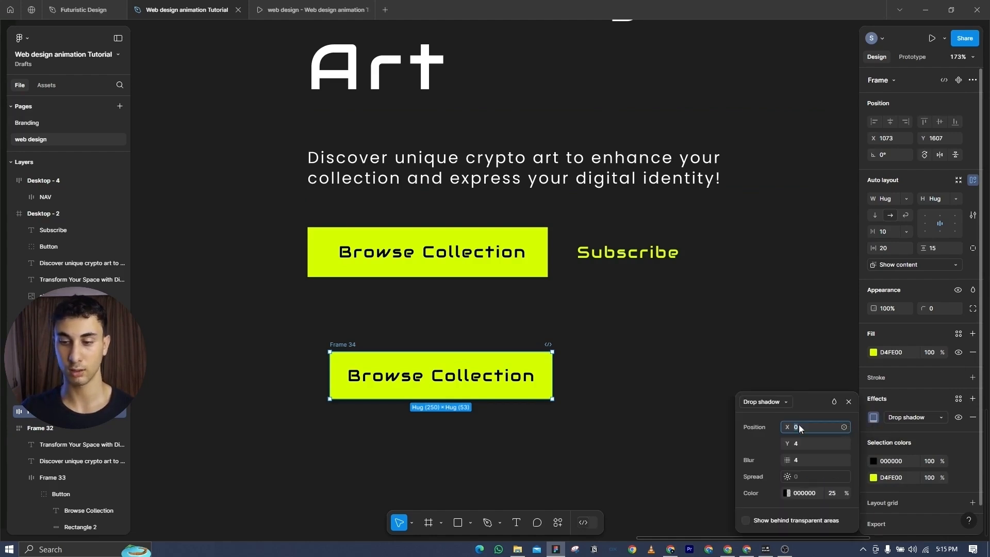
left_click(802, 493)
type("D4FE00")
left_click(829, 491)
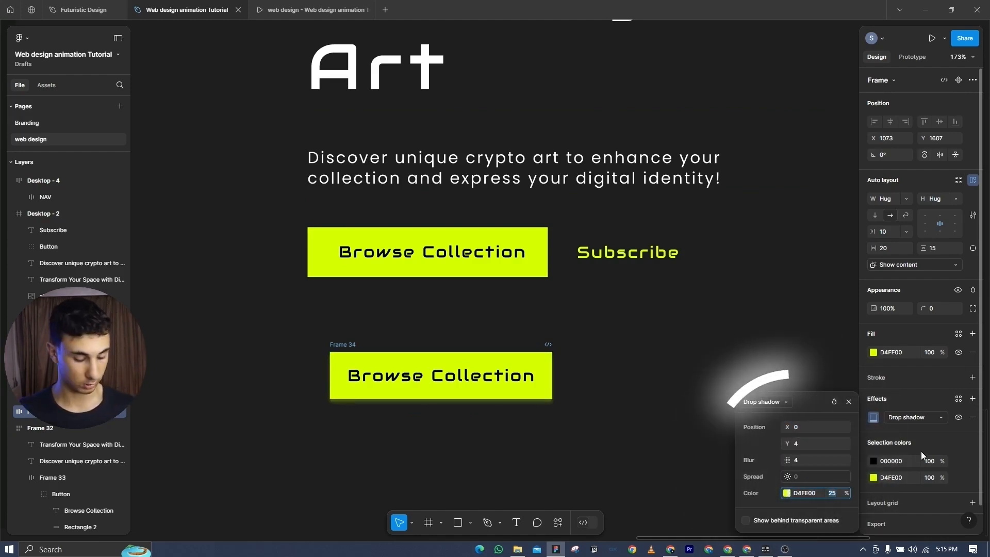
type("50")
key("Return")
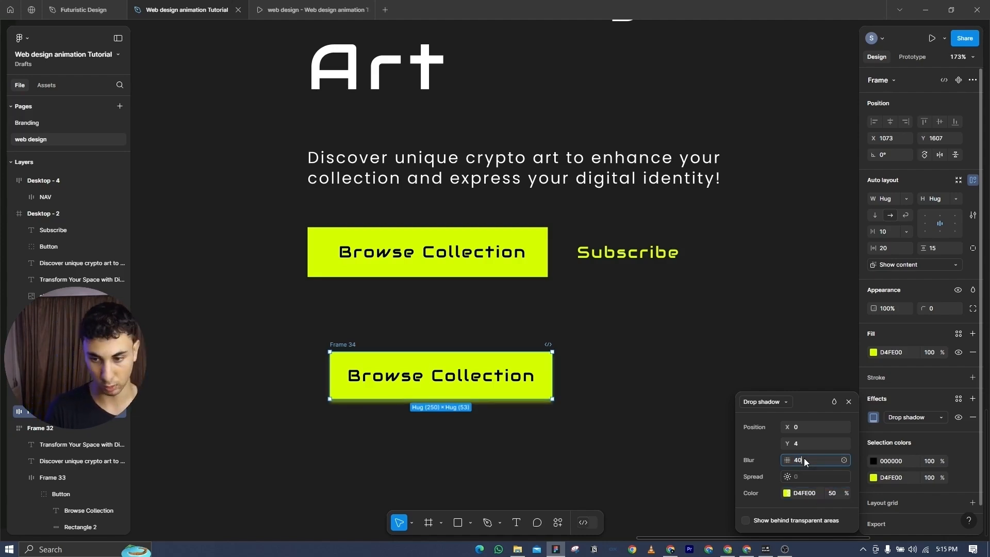
key("Return")
left_click(753, 327)
scroll(754, 327, "down", 3)
mouse_move(733, 330)
left_mouse_down()
mouse_move(483, 386)
mouse_move(736, 314)
left_mouse_up()
scroll(495, 384, "up", 2)
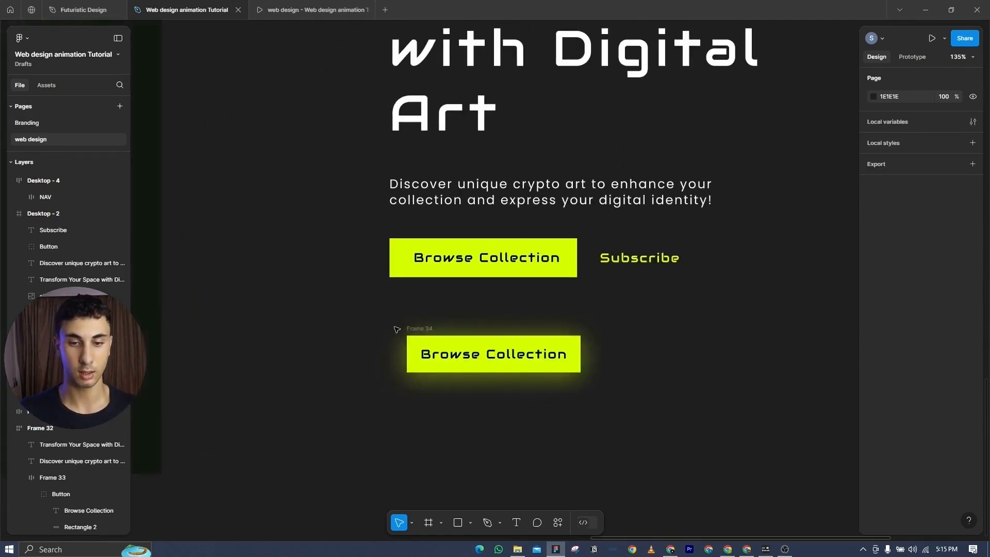
- Move the new Browse Collection button into the nested frame before Subscribe and delete the old button copy
left_click(419, 329)
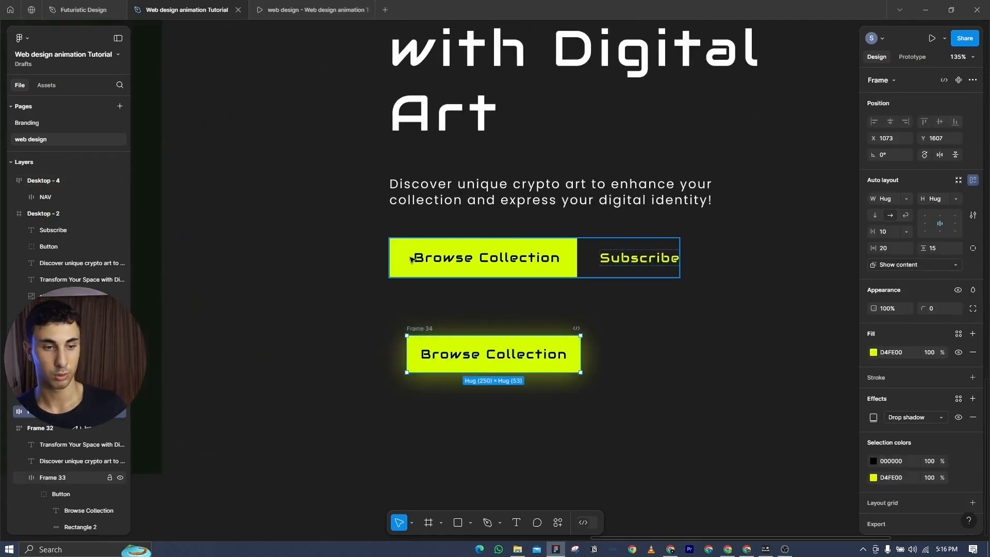
left_click_drag(58, 436, 59, 479)
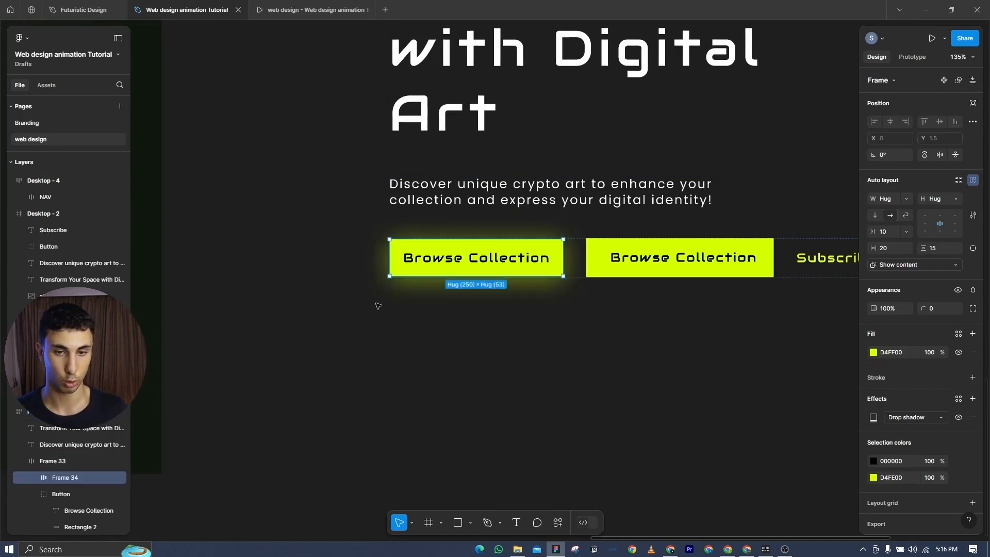
left_click(629, 242)
key("Delete")
- Move the text block frame into Desktop - 4 and switch Desktop - 4's auto layout to vertical
scroll(491, 378, "down", 4)
left_click_drag(491, 379, 707, 426)
scroll(708, 426, "down", 1)
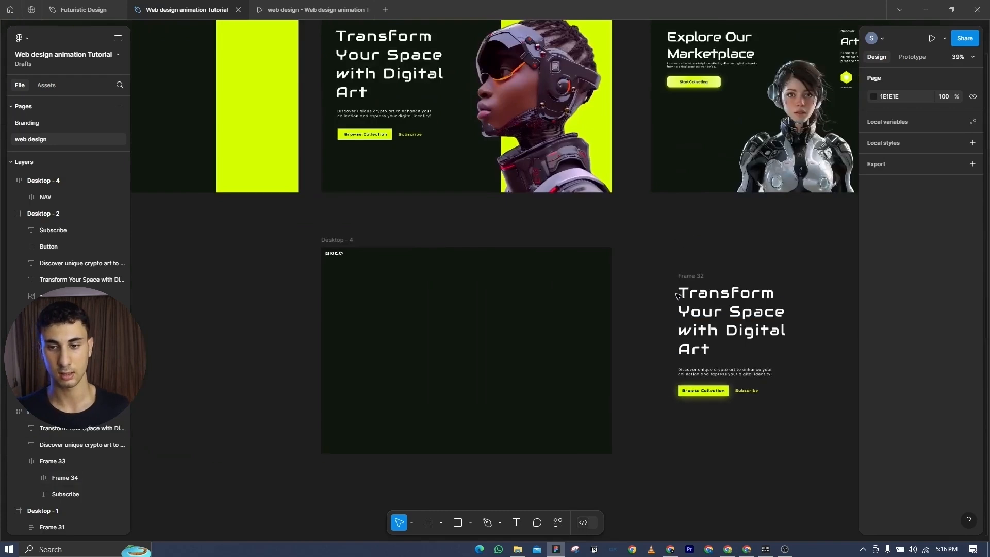
left_click_drag(669, 280, 331, 256)
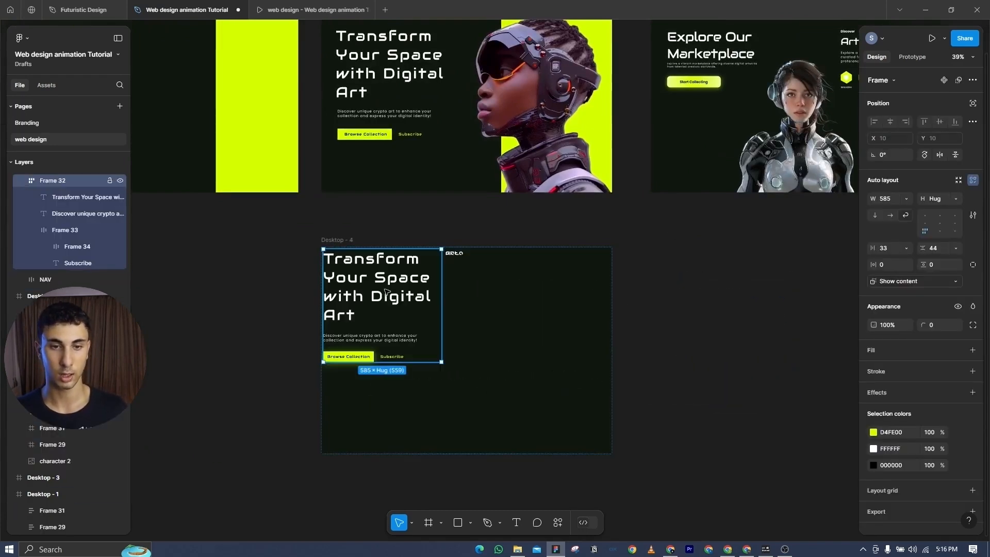
left_click(343, 240)
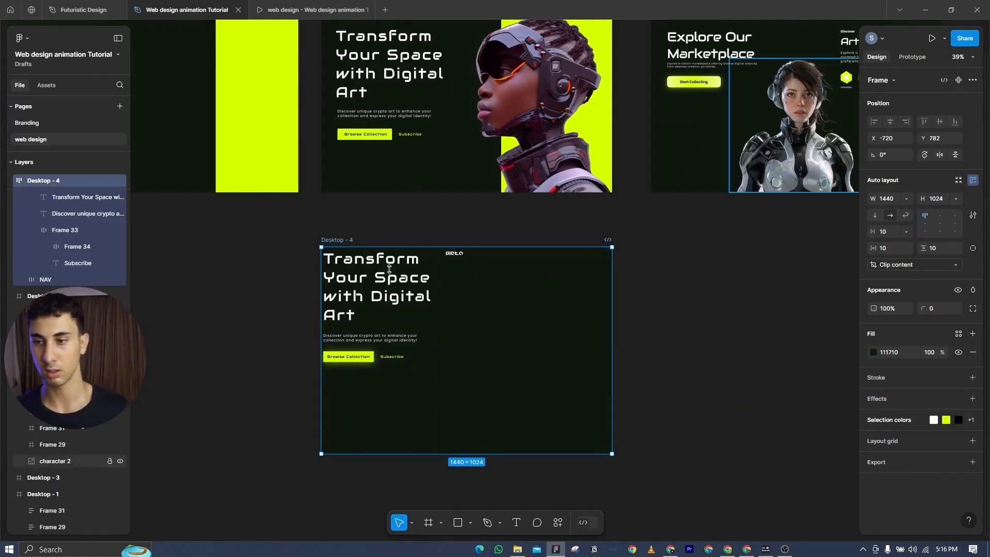
left_click(876, 215)
scroll(487, 262, "up", 3)
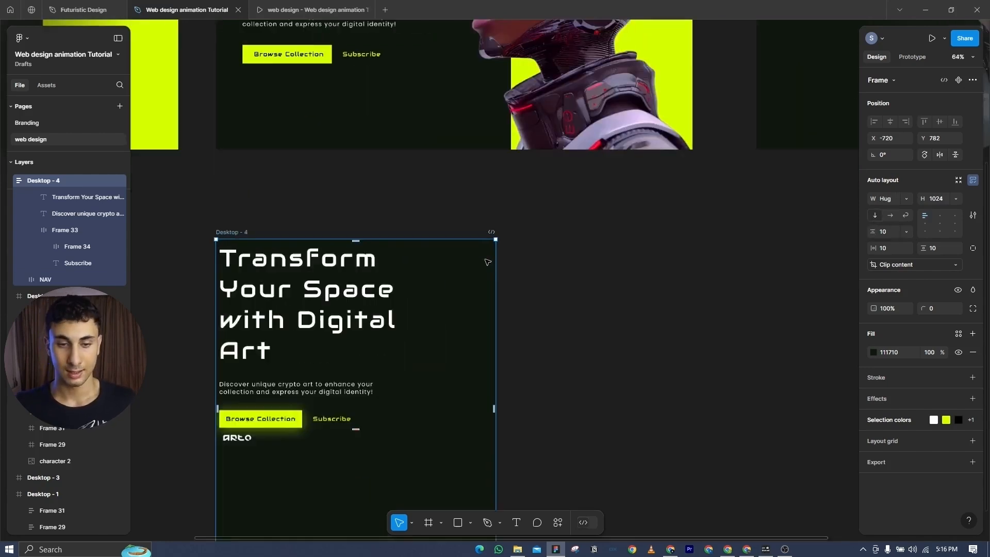
scroll(487, 262, "down", 1)
scroll(487, 262, "left", 2)
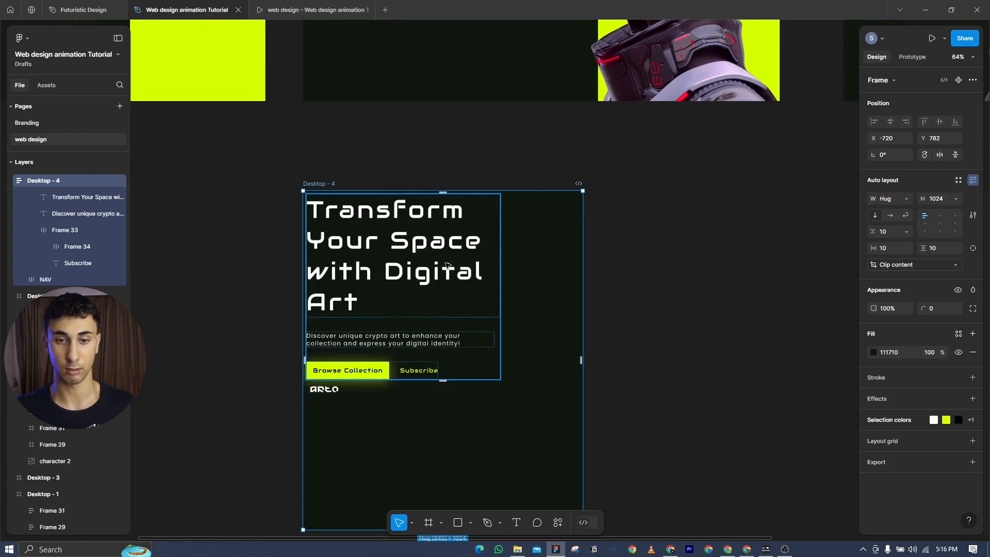
- Change Desktop - 4 from hug contents to a fixed width and widen it to 1440
left_click(906, 198)
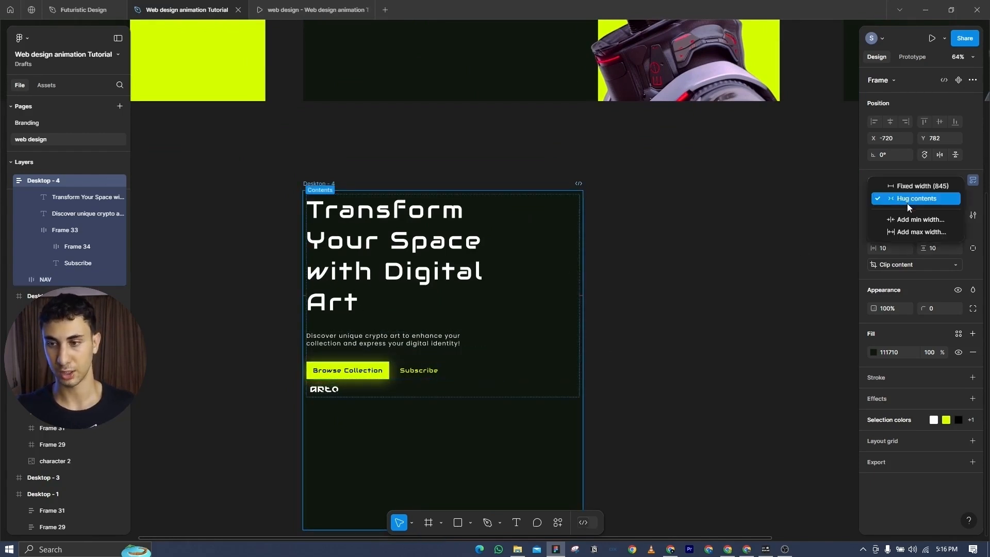
left_click(905, 187)
scroll(770, 261, "down", 2)
scroll(771, 260, "down", 2)
left_click_drag(428, 297, 582, 279)
left_click(696, 279)
scroll(607, 327, "down", 2)
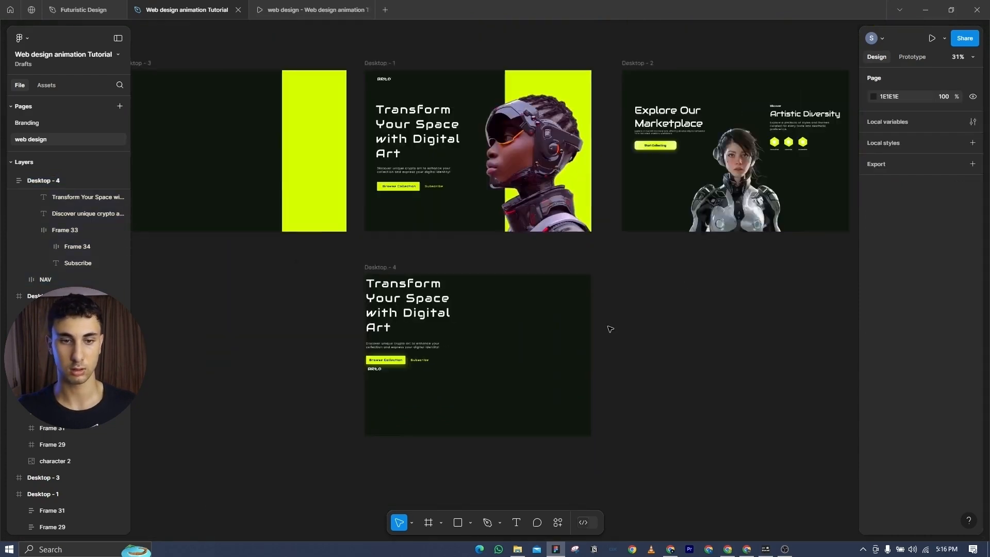
- Reorder the NAV frame above the text block inside Desktop - 4
scroll(691, 327, "up", 2)
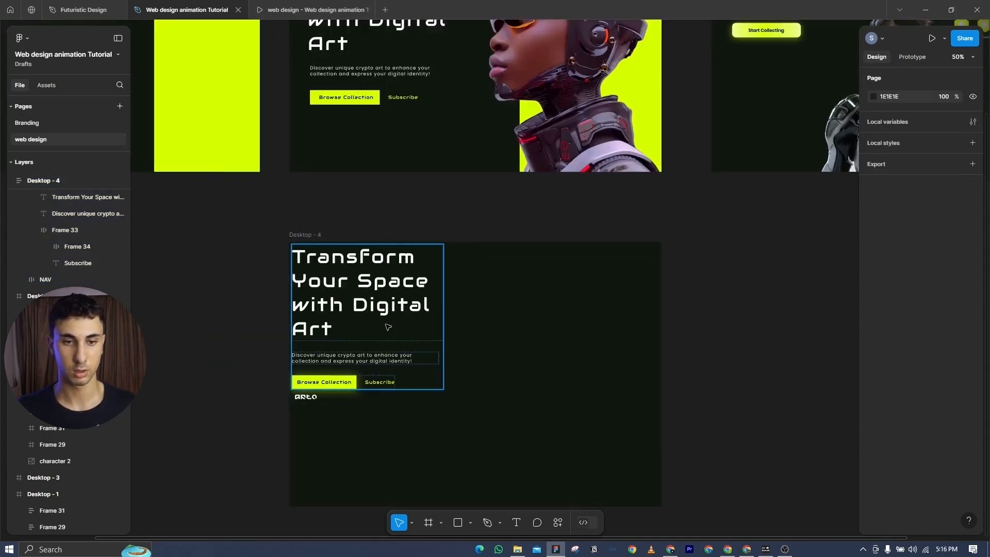
left_click(345, 401)
left_click_drag(54, 195, 51, 190)
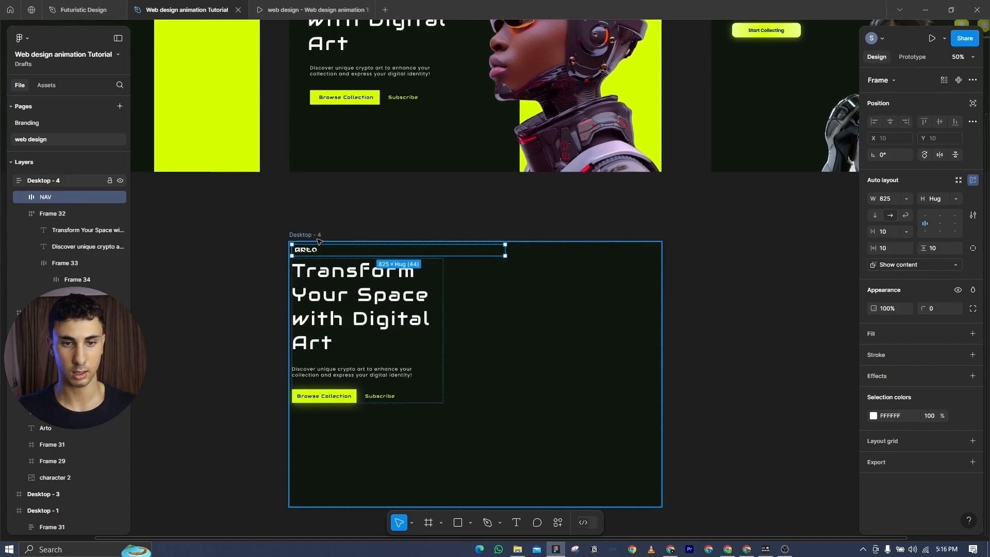
- Wrap a copy of the hero's character image in auto layout and place it below the text block in Desktop - 4
left_click(588, 75)
left_click_drag(769, 376, 803, 400)
left_click_drag(804, 400, 711, 351)
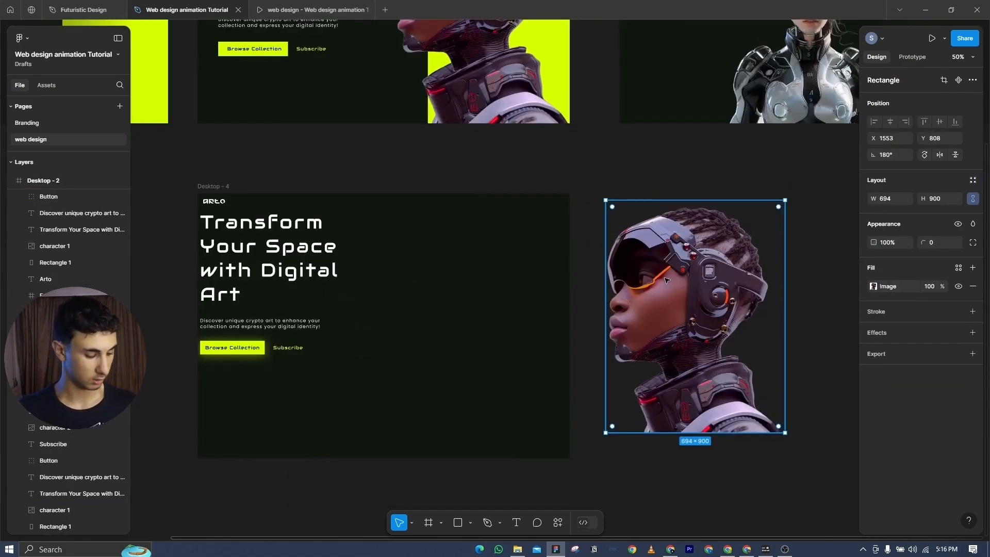
key("shift+a")
left_click_drag(622, 190, 281, 350)
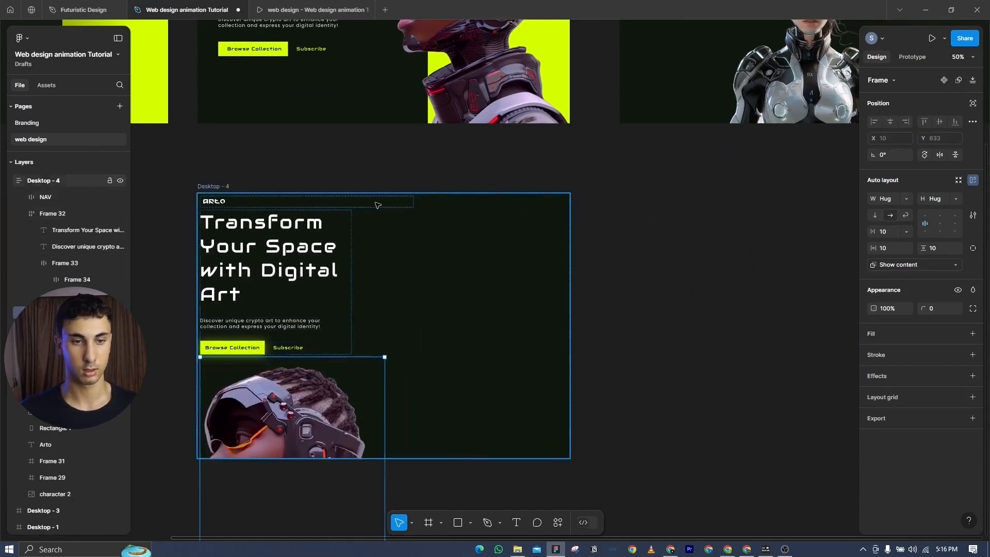
- Wrap the text block and character image frames in a shared auto layout with horizontal direction
scroll(380, 206, "down", 3)
left_click_drag(409, 210, 521, 232)
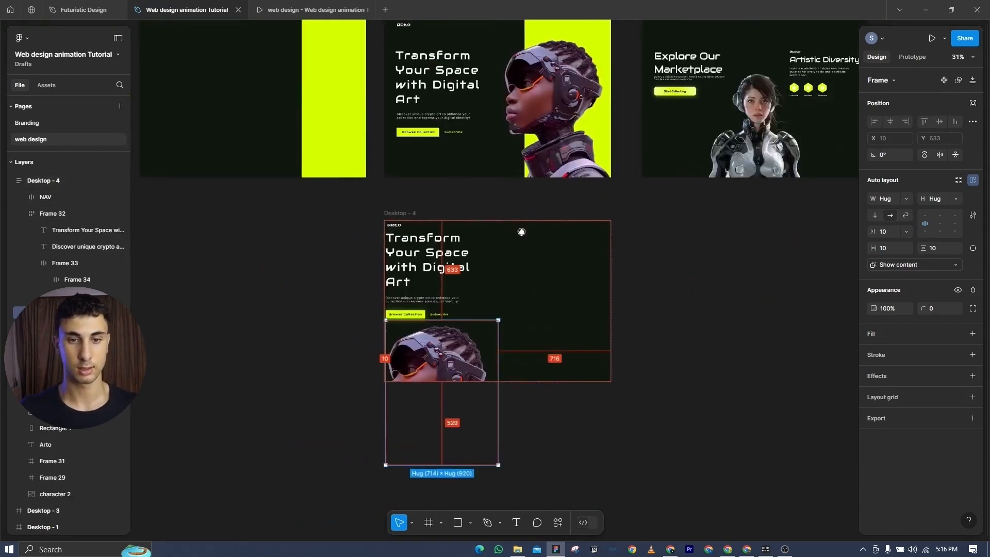
left_click(429, 289, "shift")
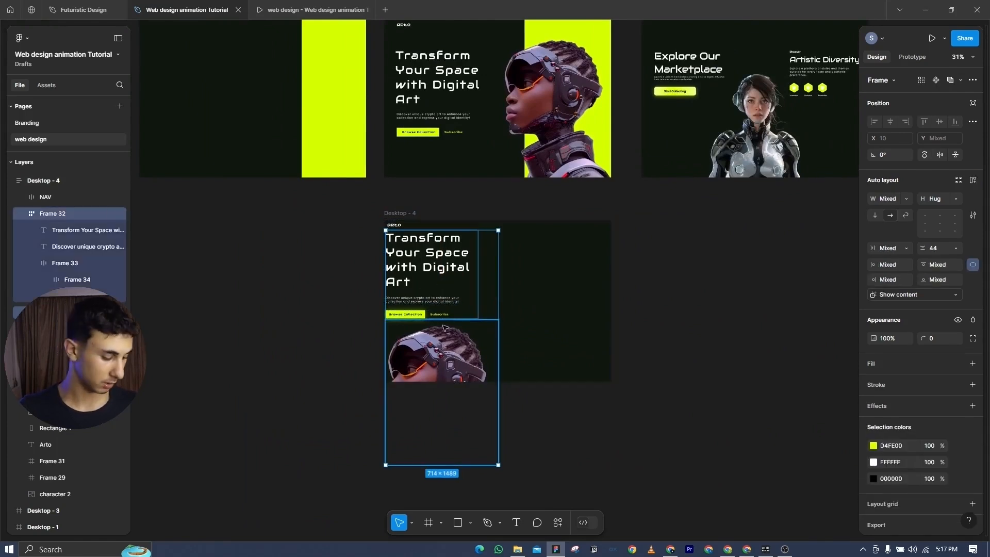
key("shift+a")
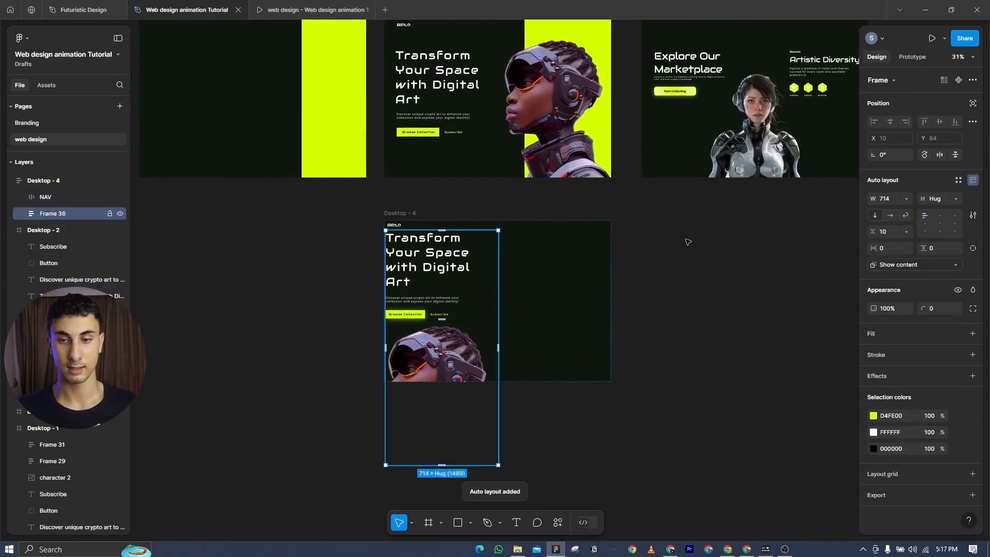
left_click(890, 215)
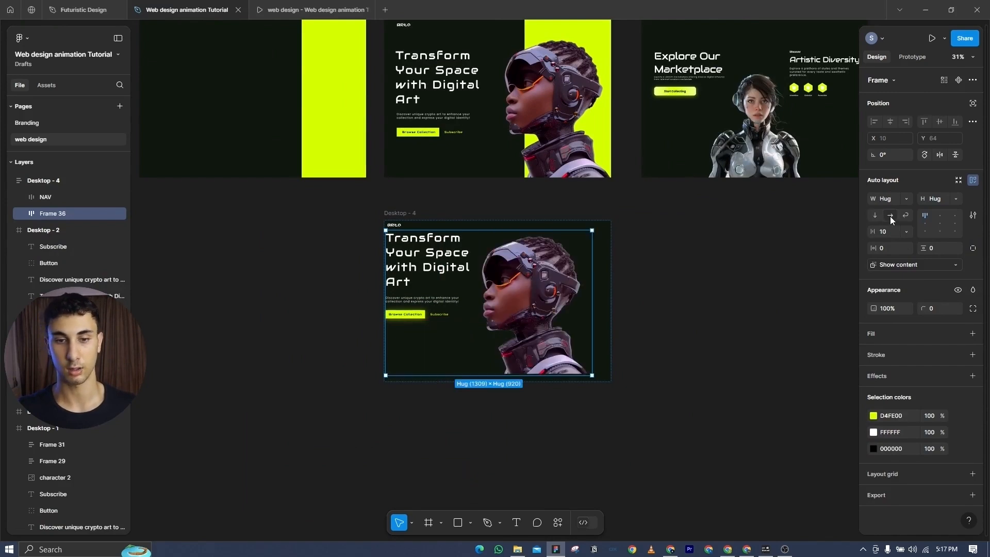
- Set both the width and height of the shared text and image frame to fill container
left_click(903, 200)
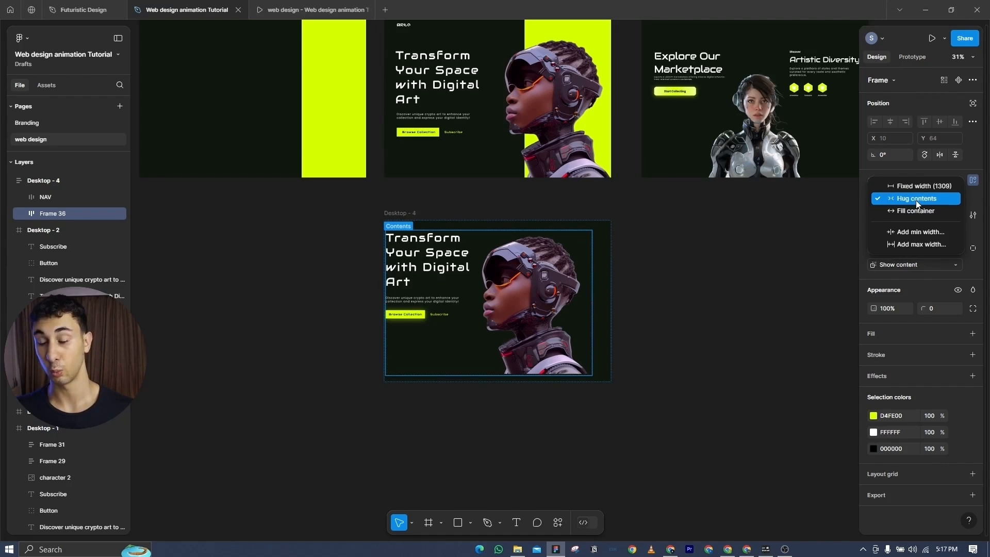
left_click(914, 212)
left_click(952, 200)
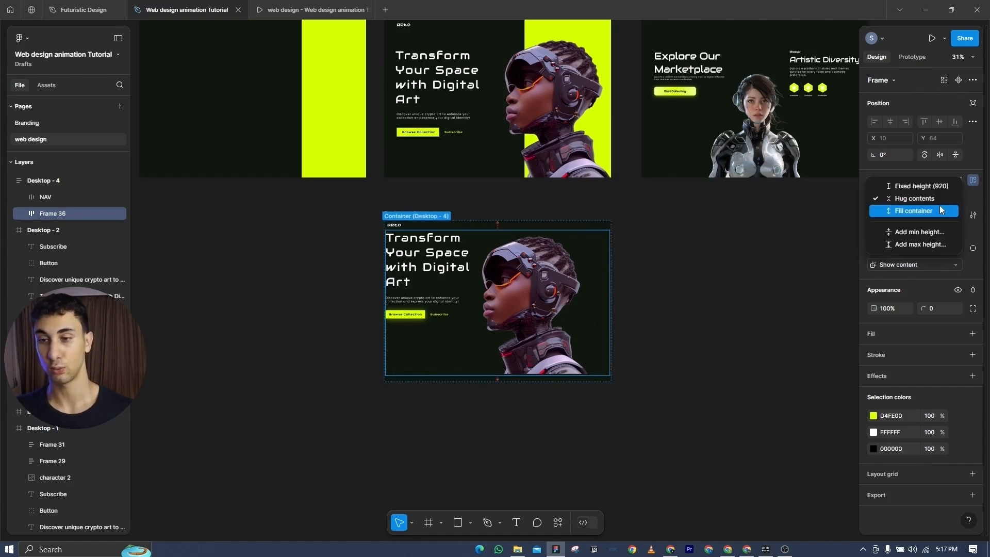
left_click(942, 211)
left_click(647, 311)
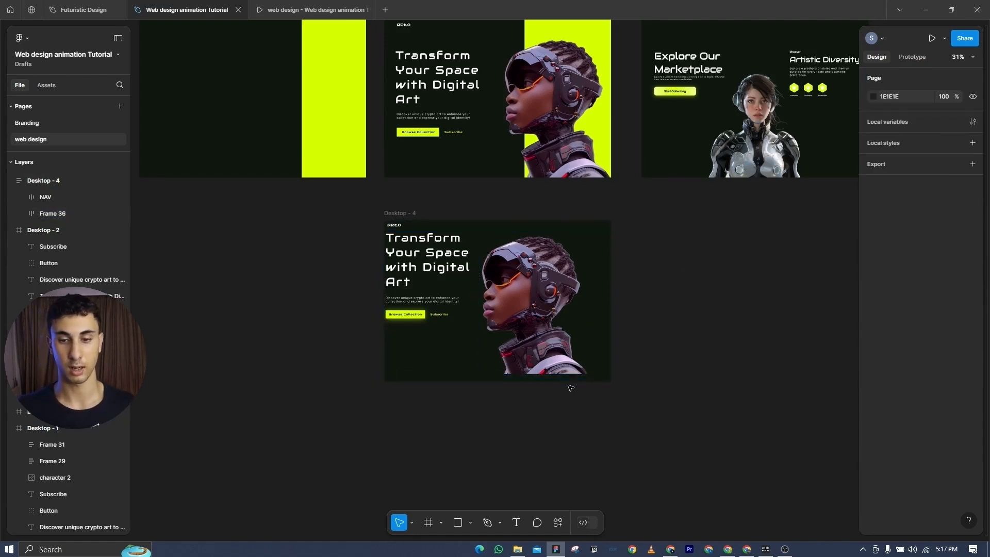
- Examine how the NAV, text block and character image sit against the edges of Desktop - 4
scroll(570, 387, "up", 5)
left_click_drag(515, 380, 721, 339)
scroll(683, 337, "down", 4)
left_click_drag(662, 332, 502, 394)
scroll(488, 365, "up", 1)
scroll(503, 394, "up", 1)
scroll(369, 279, "down", 1)
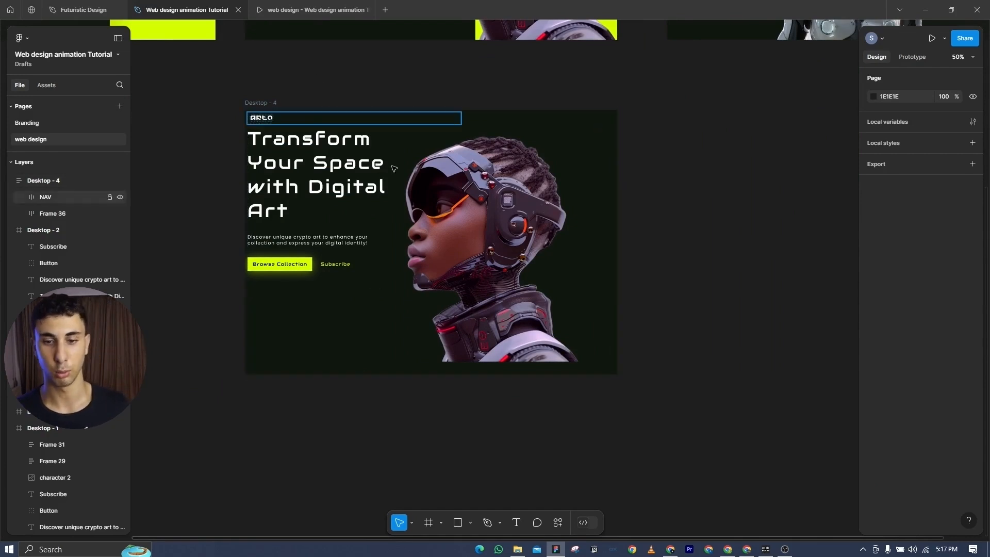
scroll(477, 363, "up", 4)
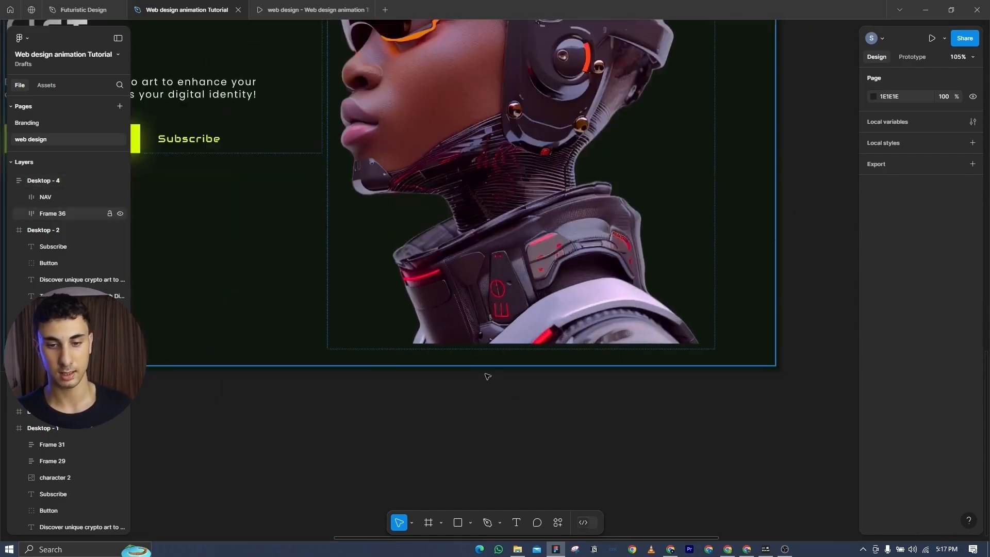
scroll(517, 354, "down", 6)
scroll(390, 267, "up", 4)
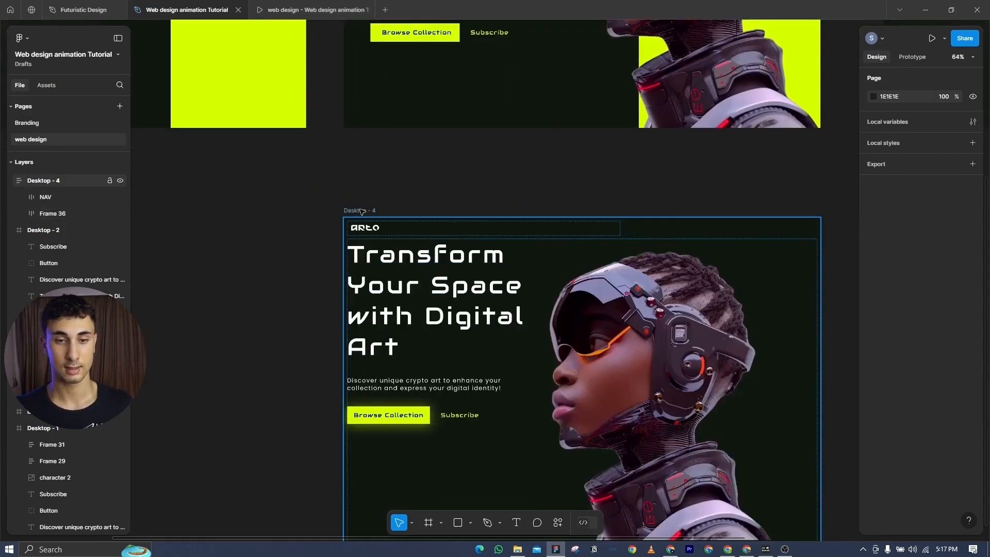
- Give Desktop - 4 individual padding, with 70 on the left and 50 on the top
left_click(362, 211)
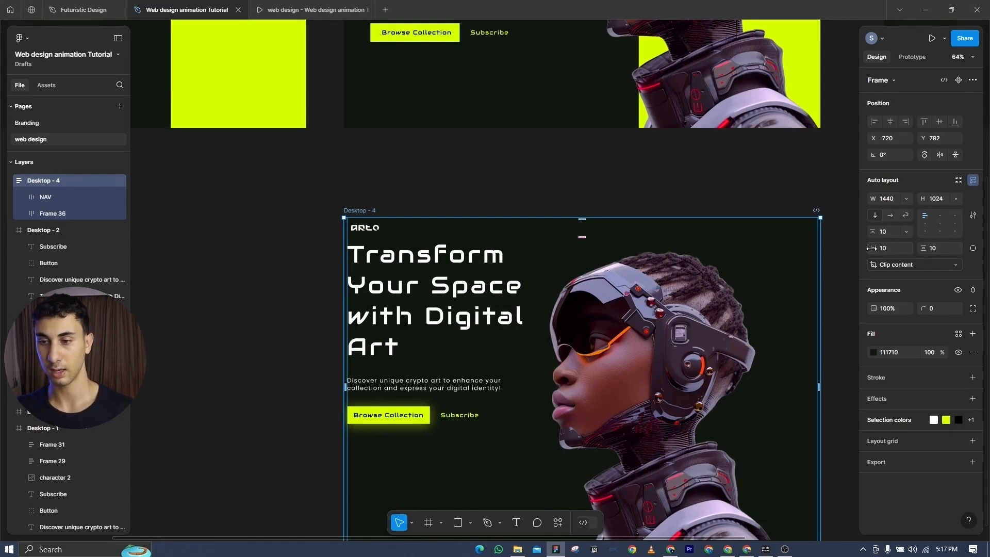
left_click(973, 248)
left_click_drag(873, 249, 967, 244)
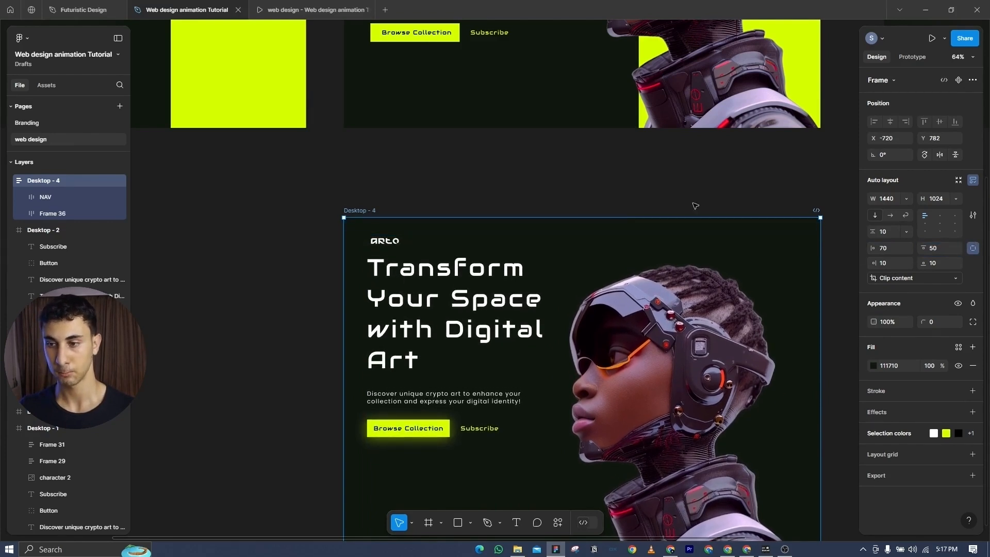
left_click(601, 189)
- Set the horizontal gap of the shared text and image frame to Auto
scroll(601, 189, "down", 5)
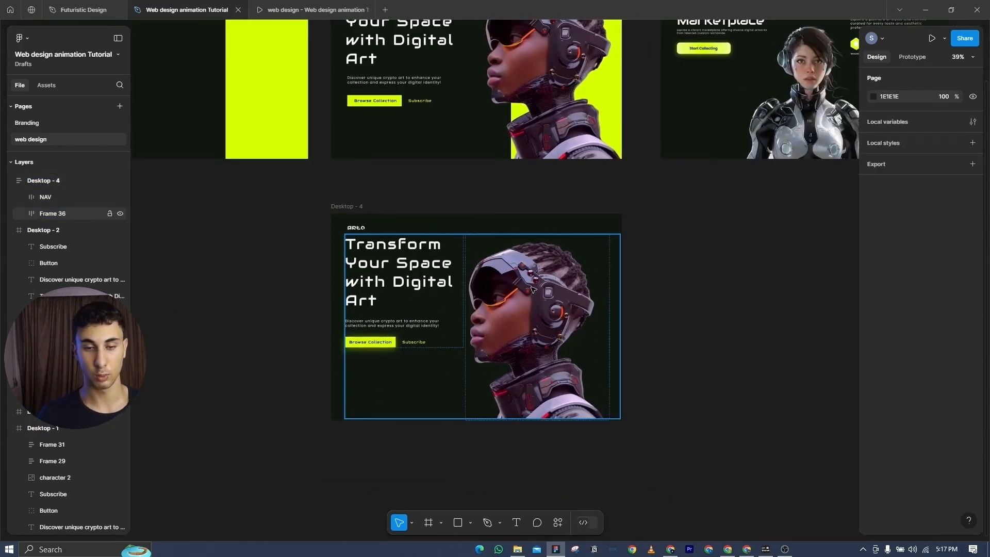
scroll(627, 301, "up", 3)
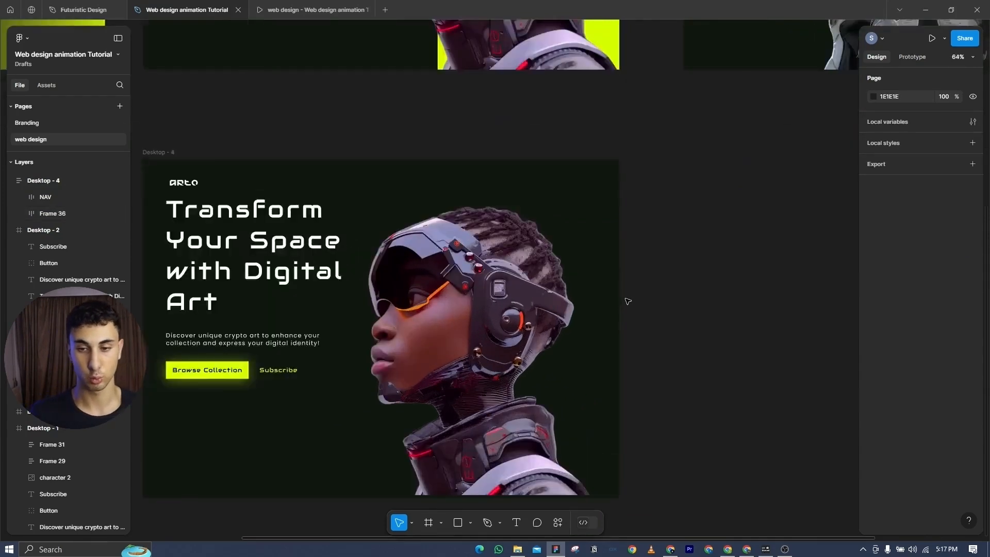
scroll(627, 300, "down", 3)
left_click(373, 310)
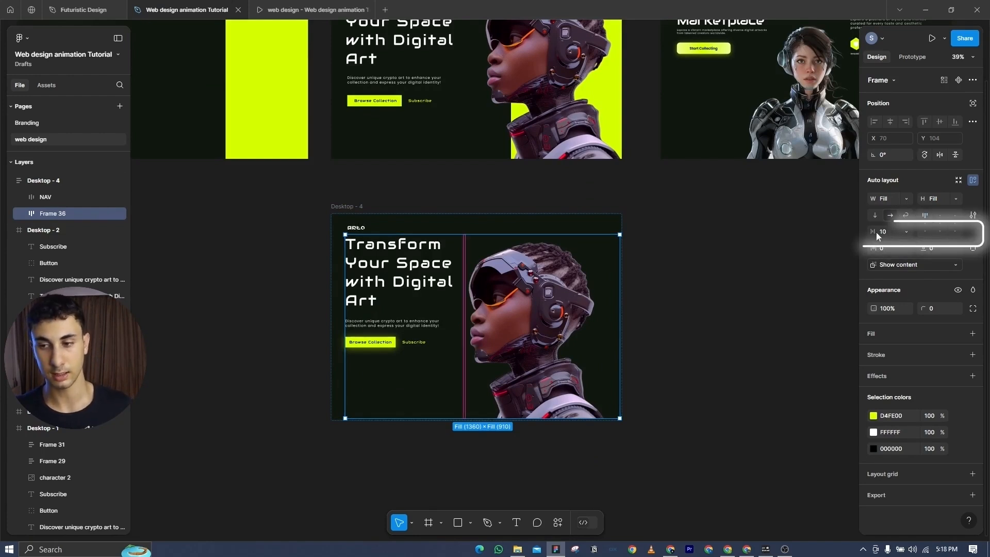
left_click(907, 235)
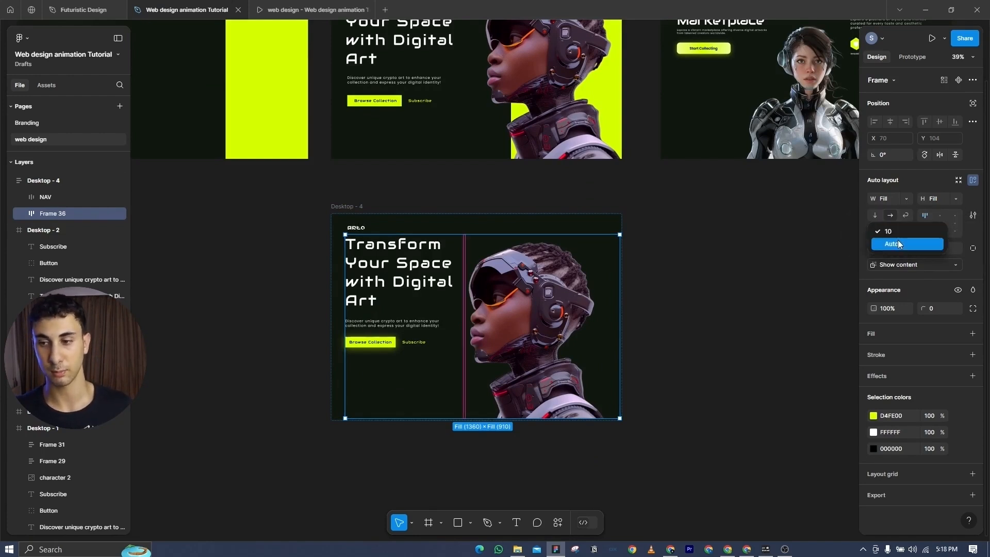
left_click(897, 243)
scroll(628, 329, "up", 10)
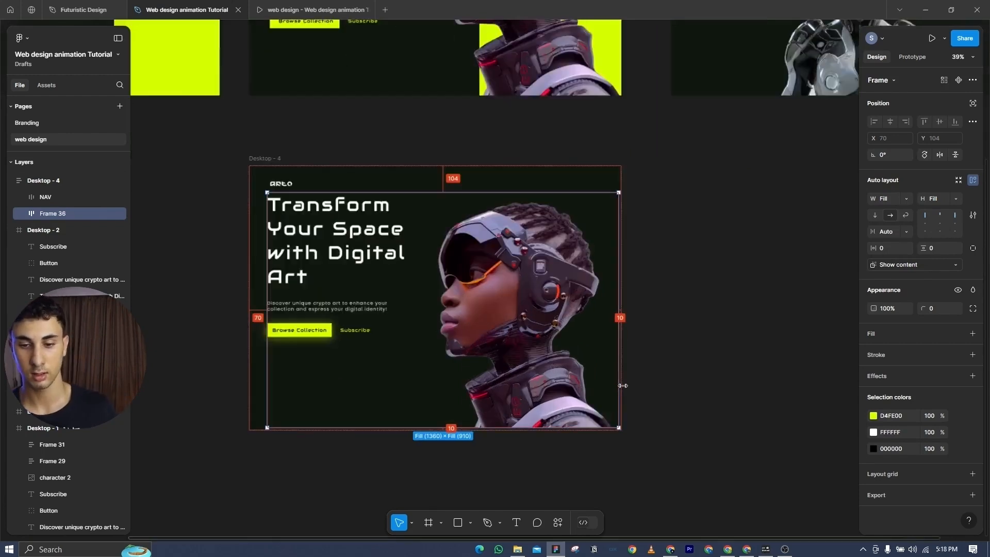
scroll(484, 252, "down", 5)
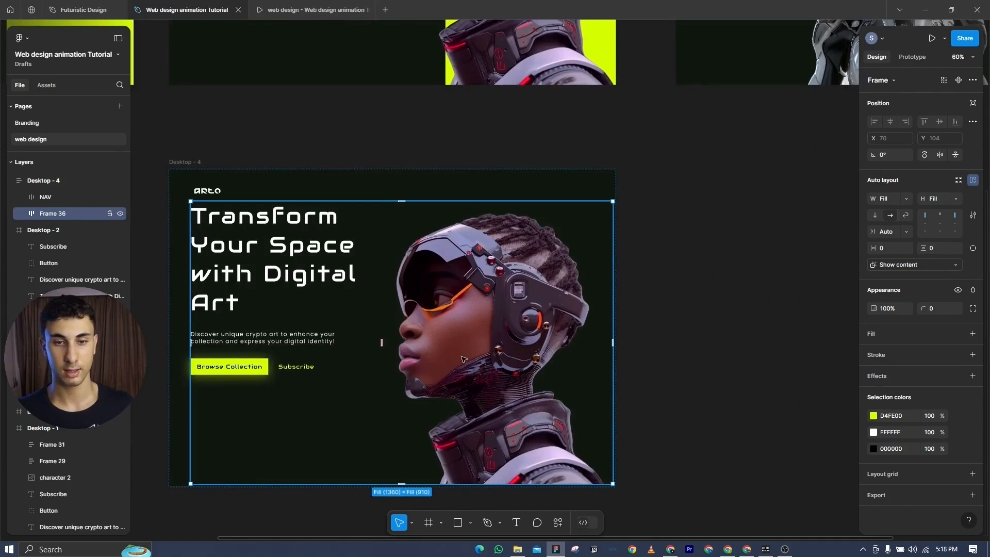
- Set the bottom padding of Desktop - 4 to 0
scroll(464, 361, "down", 3)
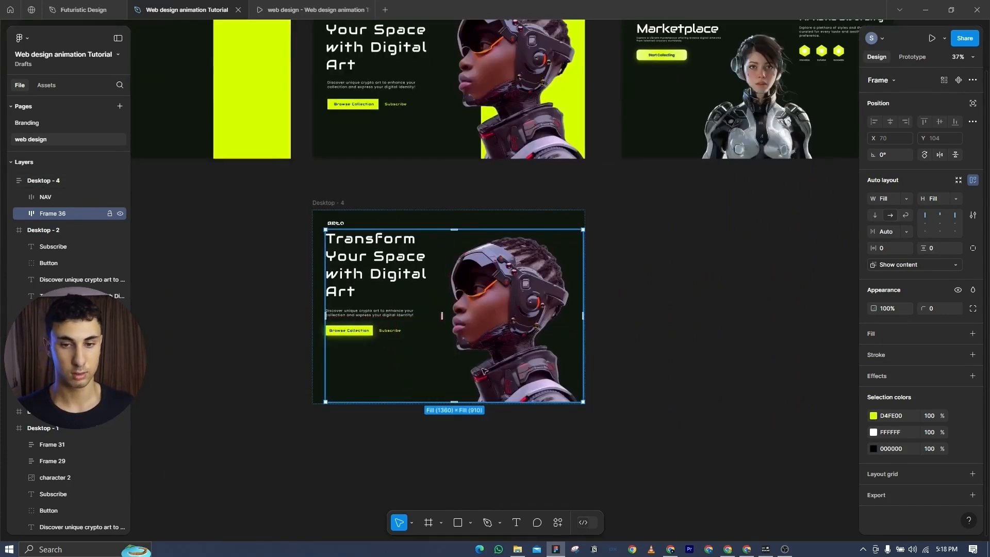
left_click(337, 204)
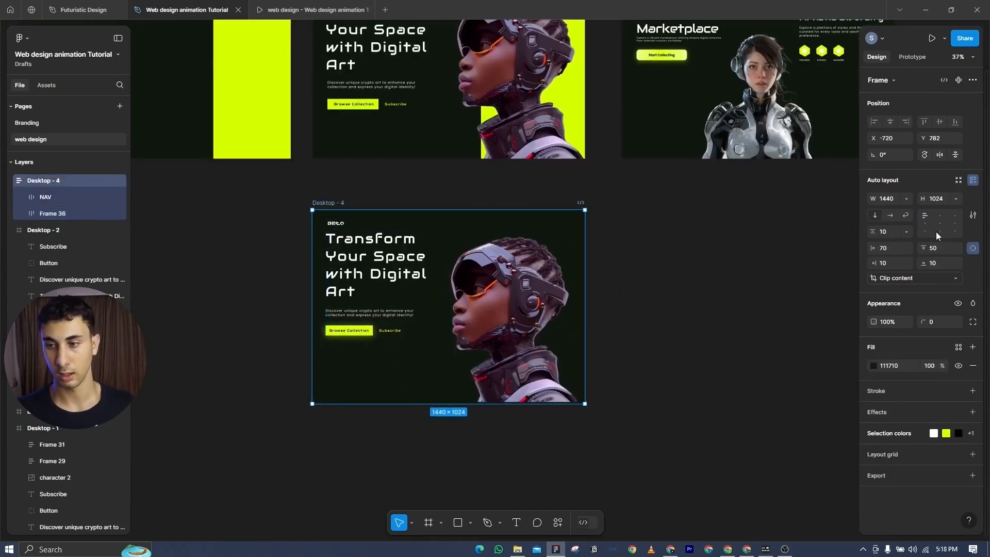
left_click(951, 264)
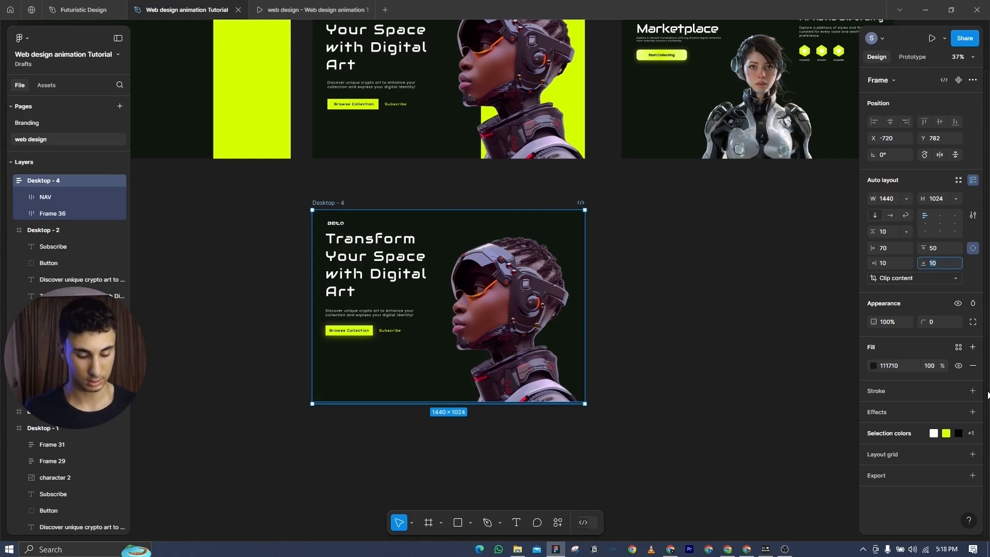
type("0")
key("Return")
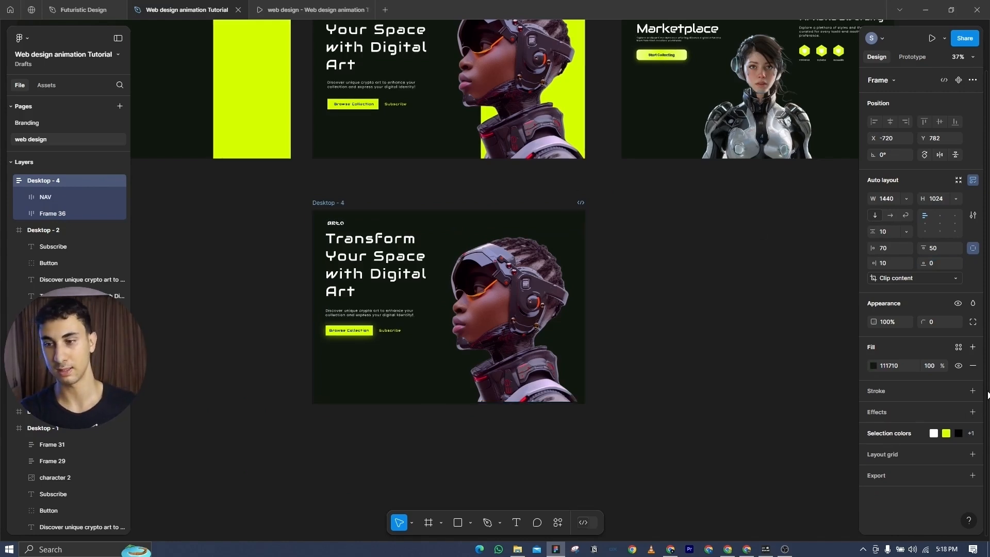
- Set the height of the frame around the character image to fill container
left_click(534, 303)
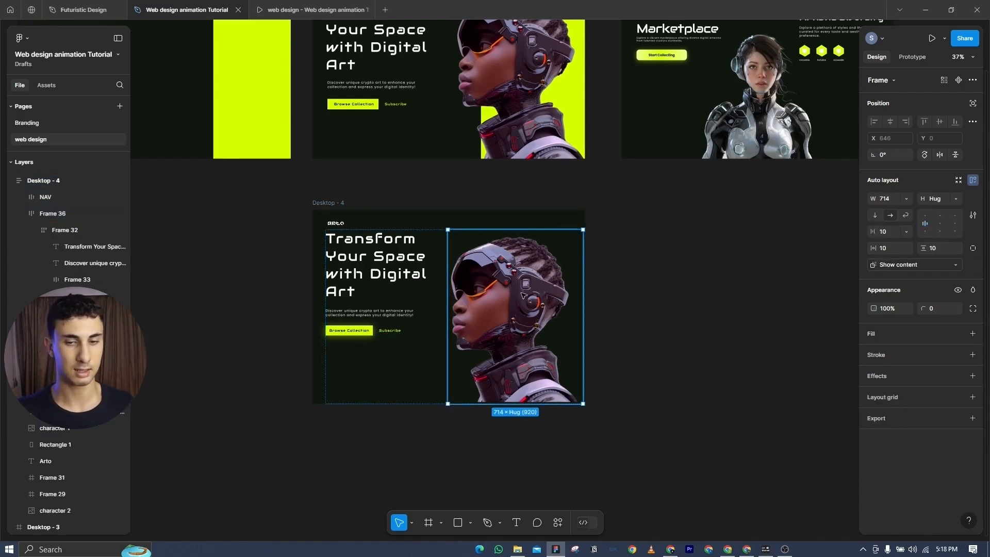
left_click(956, 200)
left_click(935, 212)
- Give the character image's frame individual padding and set its bottom padding to 0
scroll(649, 359, "up", 4)
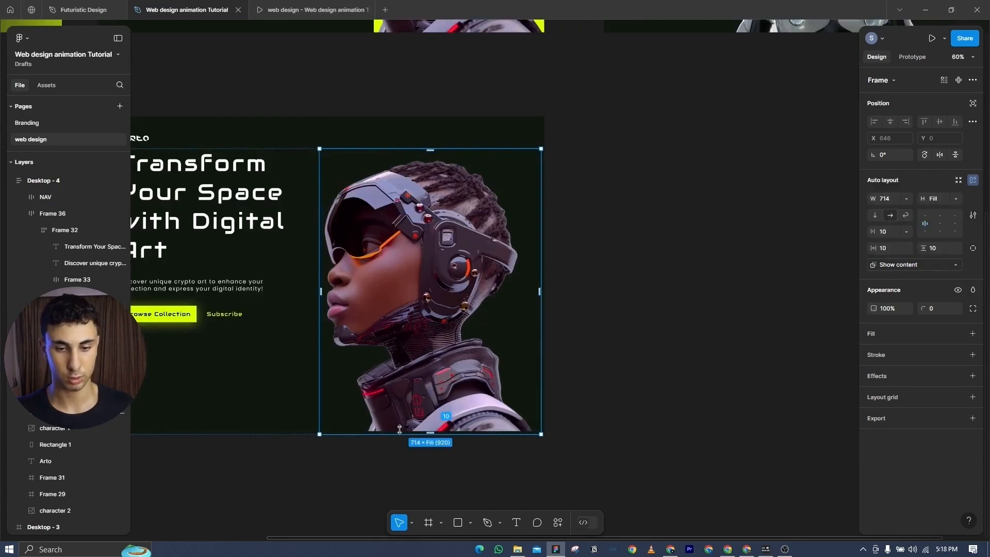
left_click_drag(326, 226, 584, 227)
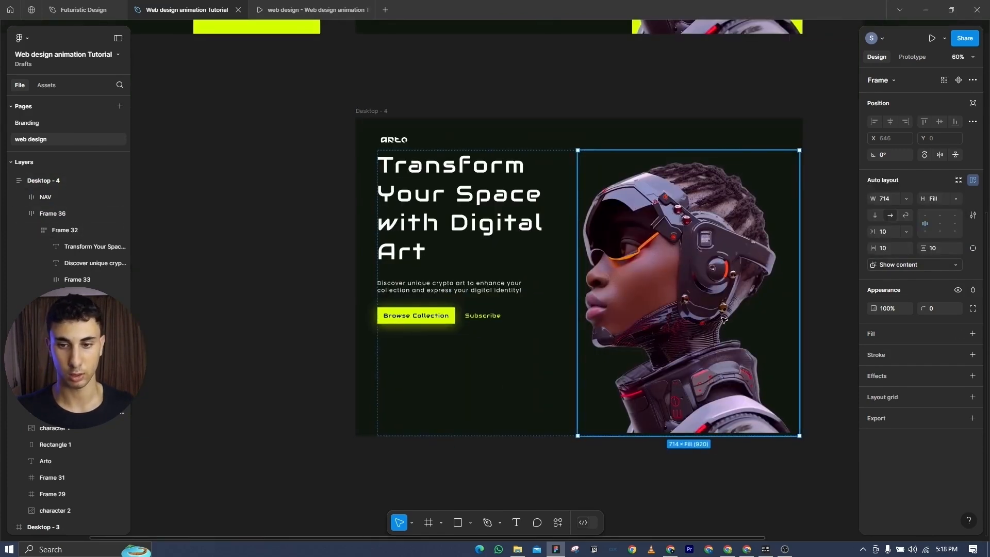
scroll(724, 319, "up", 1)
left_click_drag(724, 320, 474, 249)
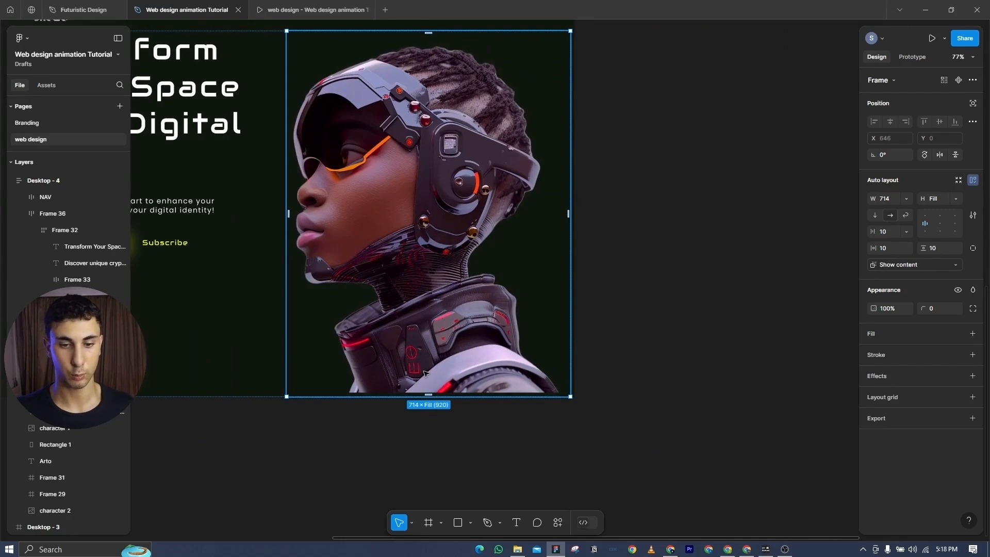
left_click(192, 352)
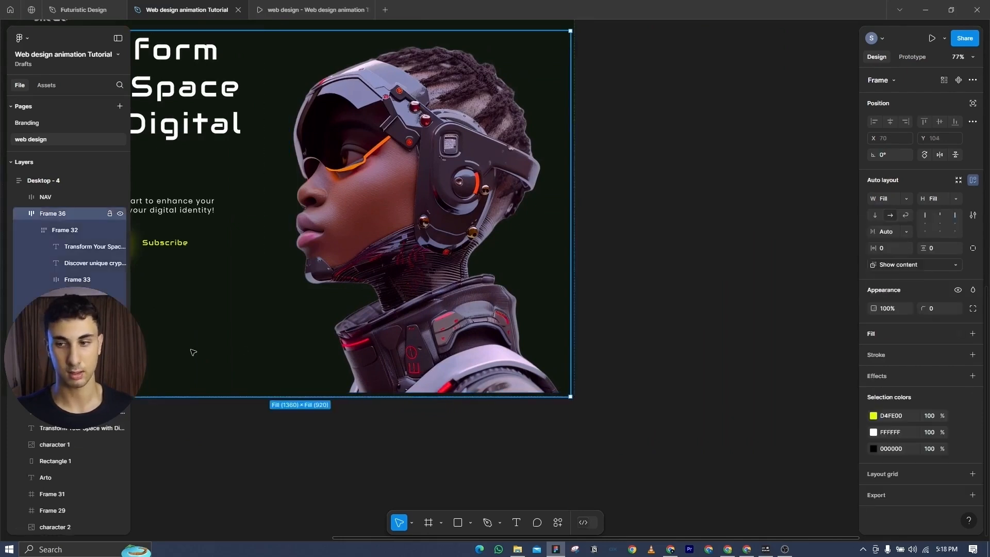
left_click(364, 342)
left_click(973, 248)
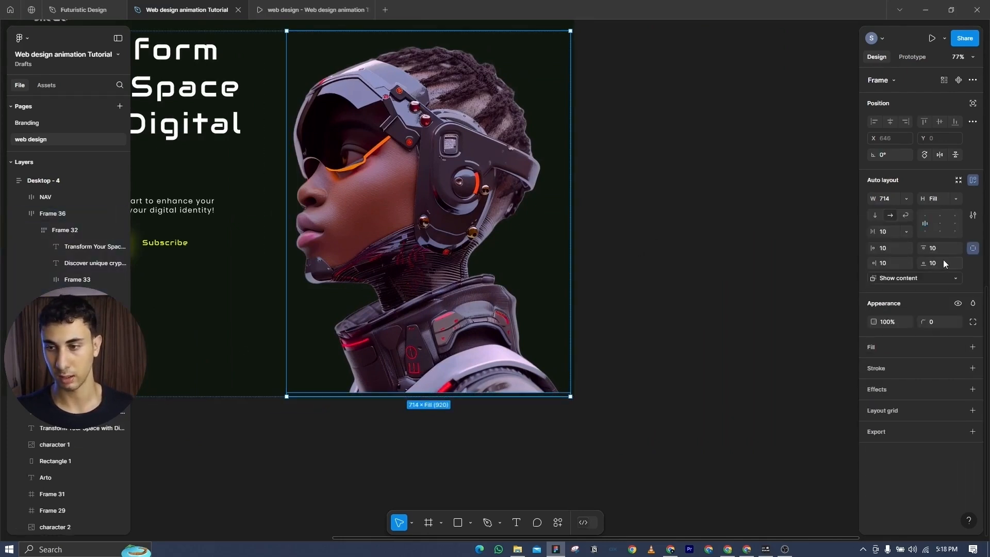
left_click(943, 259)
type("0")
key("Return")
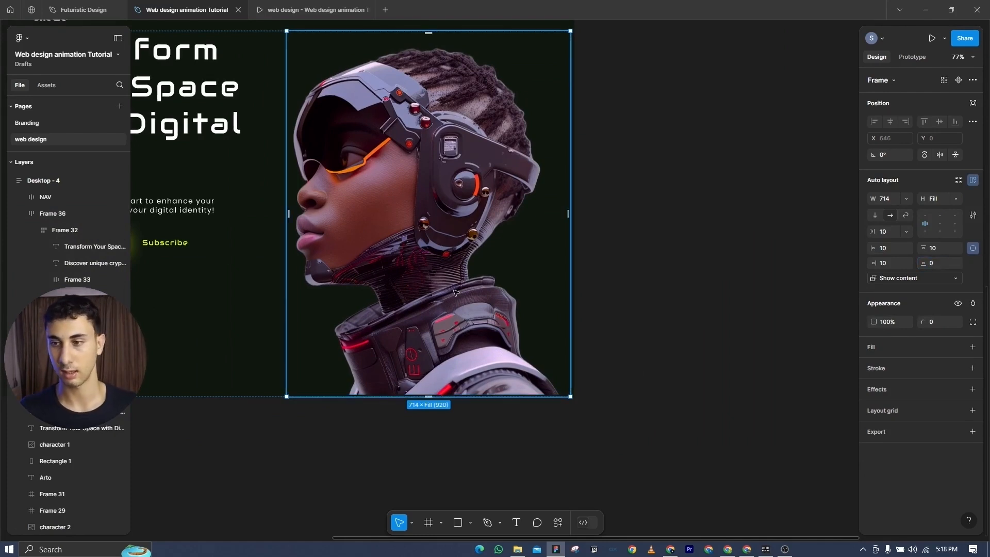
- Centre the contents of the shared text and image frame vertically
scroll(592, 269, "down", 5)
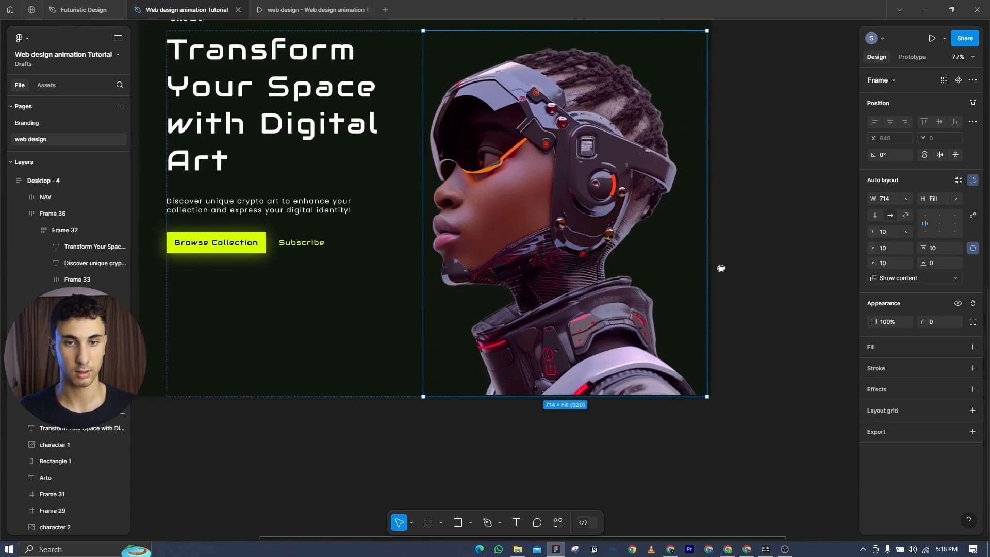
left_click(942, 232)
left_click(759, 321)
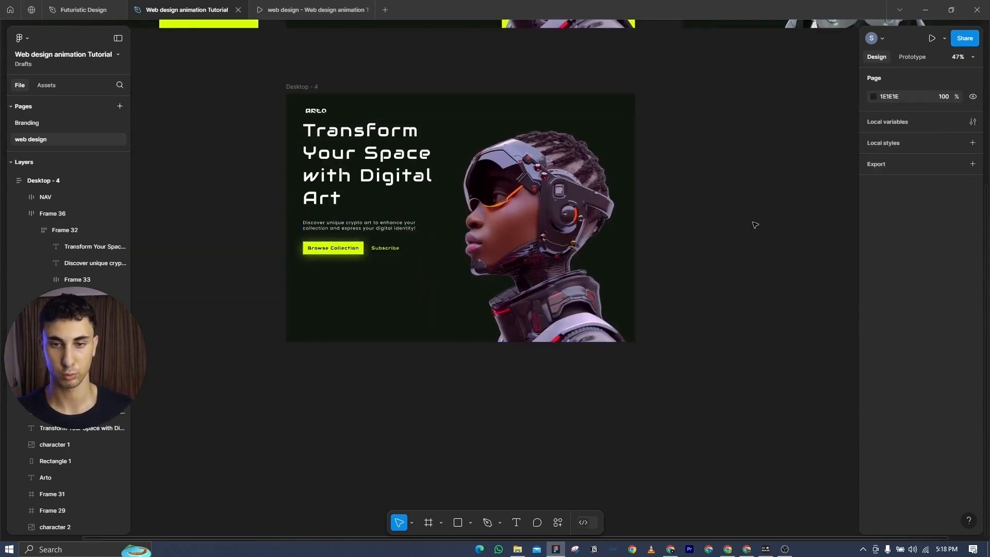
scroll(755, 225, "down", 2)
left_click(501, 280)
left_click(501, 280)
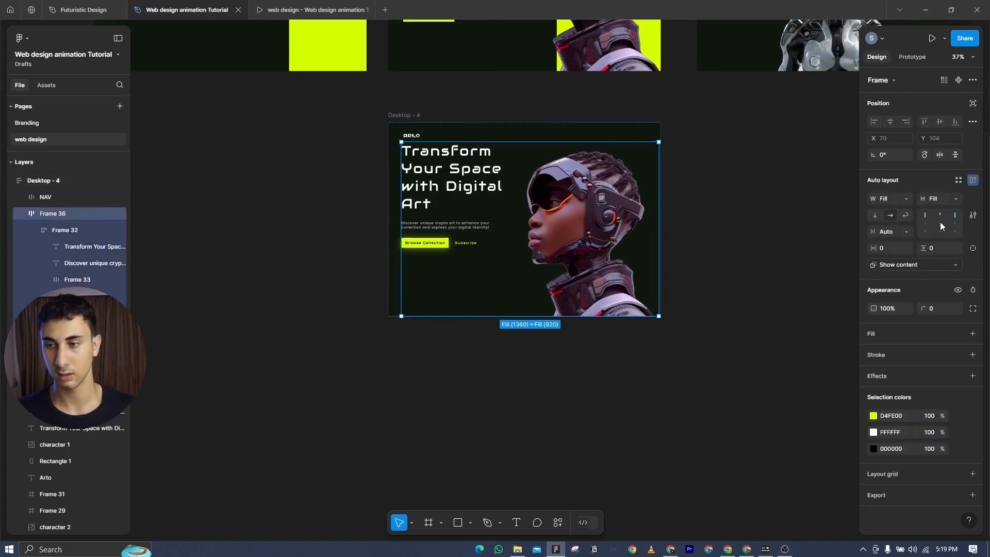
left_click_drag(629, 216, 572, 258)
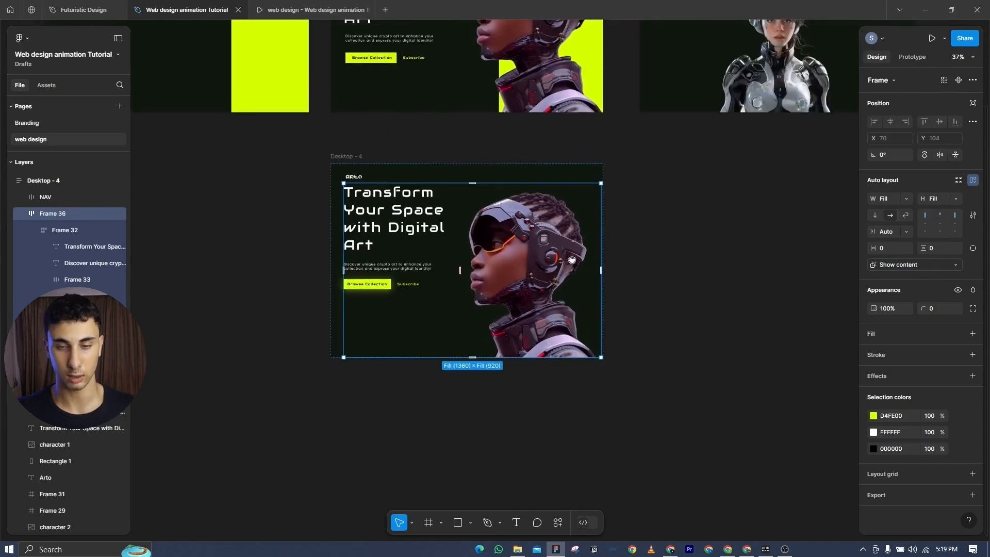
scroll(480, 263, "up", 3)
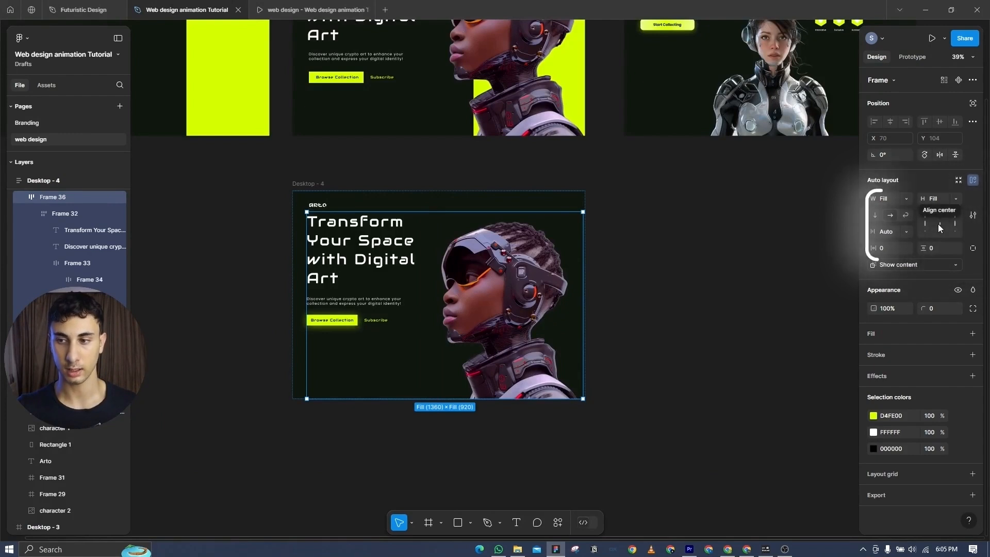
left_click(939, 223)
- Place a copy of the lime rectangle from Desktop - 1 on the empty canvas beside Desktop - 4
left_click_drag(644, 263, 609, 324)
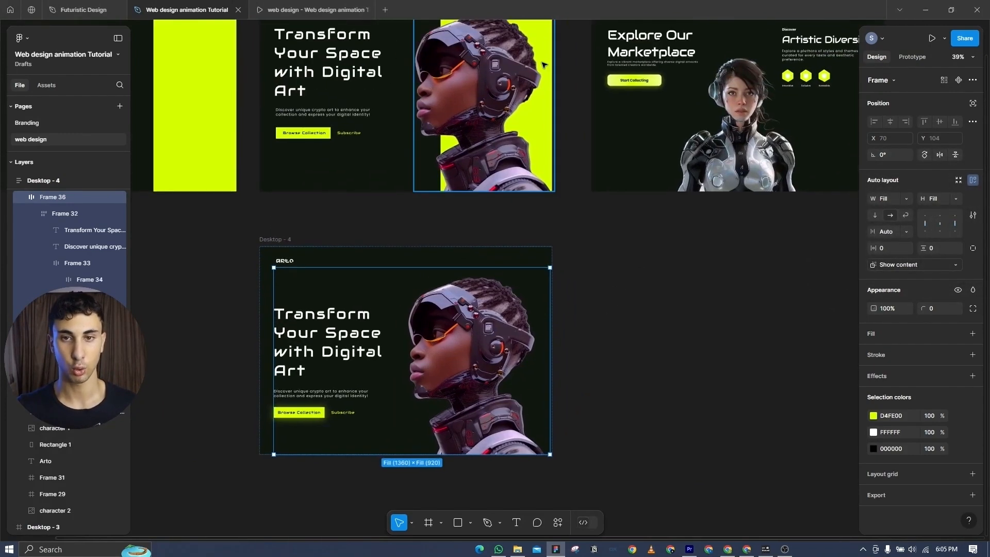
scroll(543, 153, "down", 1)
left_click_drag(541, 153, 511, 187)
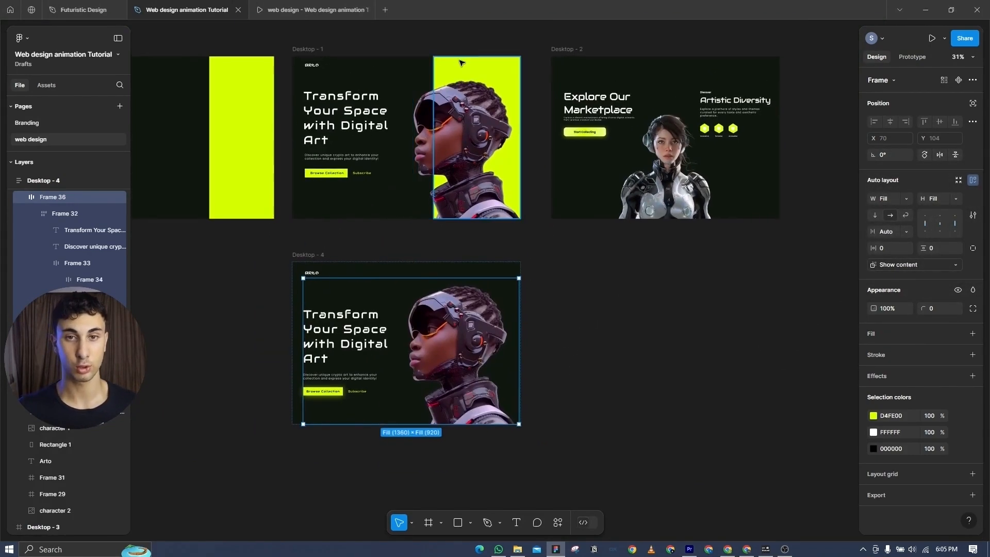
left_click_drag(475, 69, 718, 239)
scroll(606, 296, "up", 1)
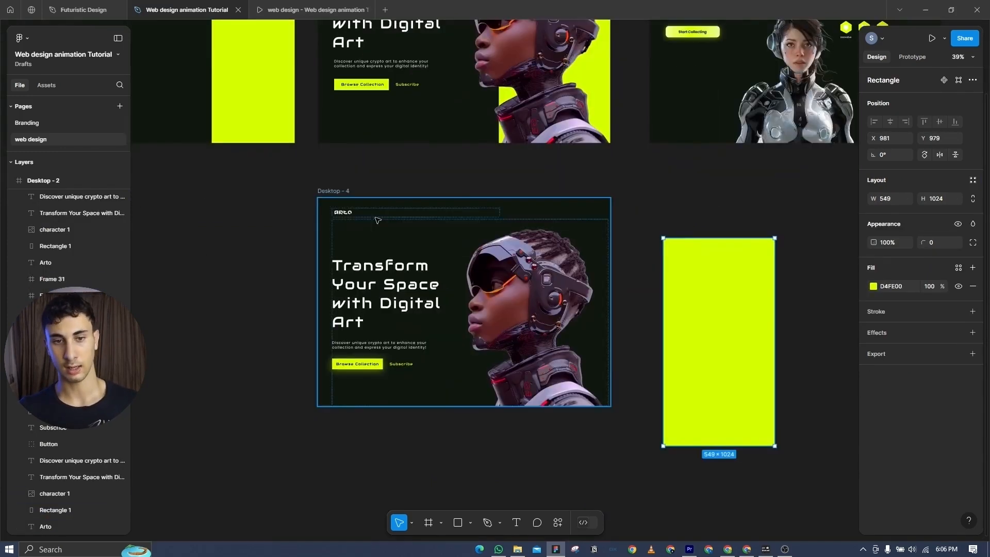
left_click_drag(721, 311, 725, 285)
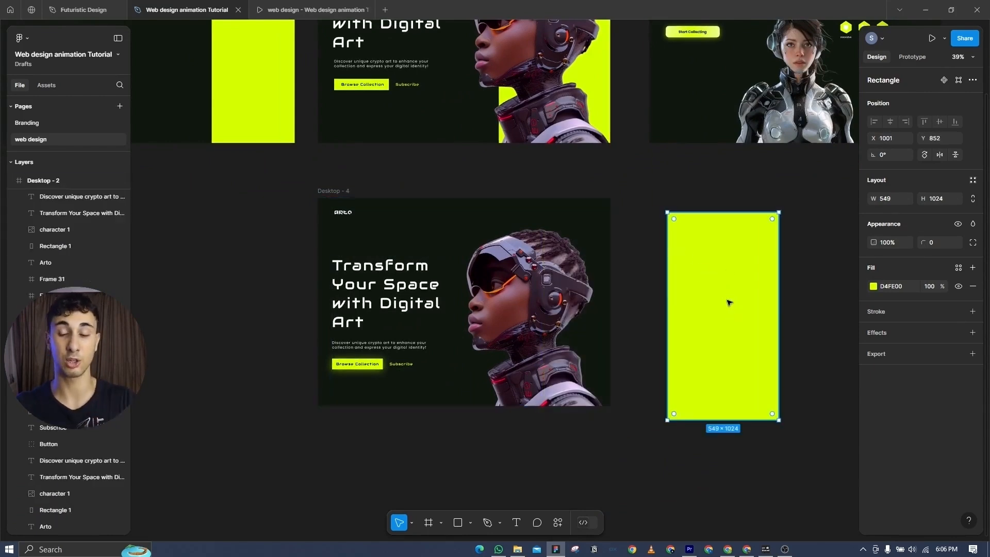
- Put the copied lime rectangle inside Desktop - 4 and make it ignore auto layout
left_click_drag(727, 302, 552, 302)
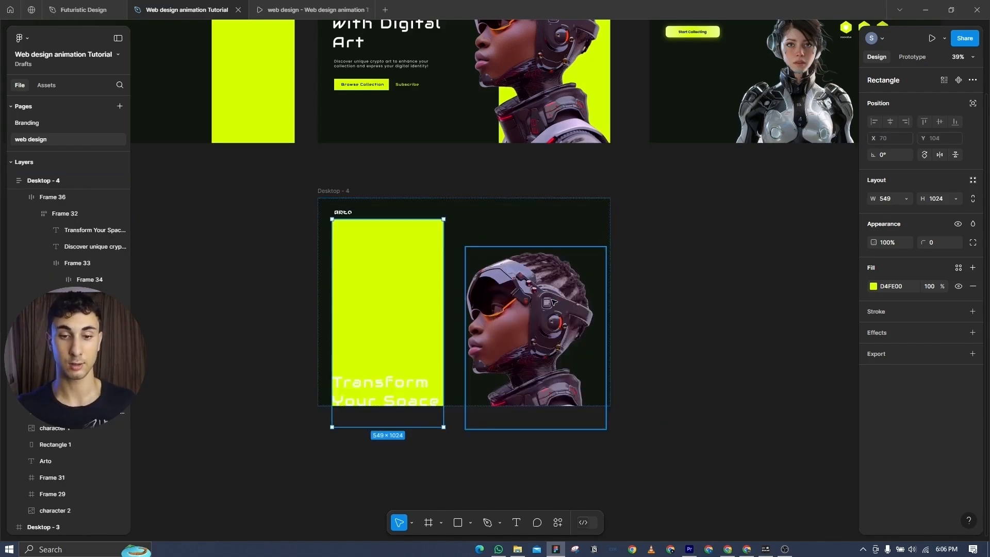
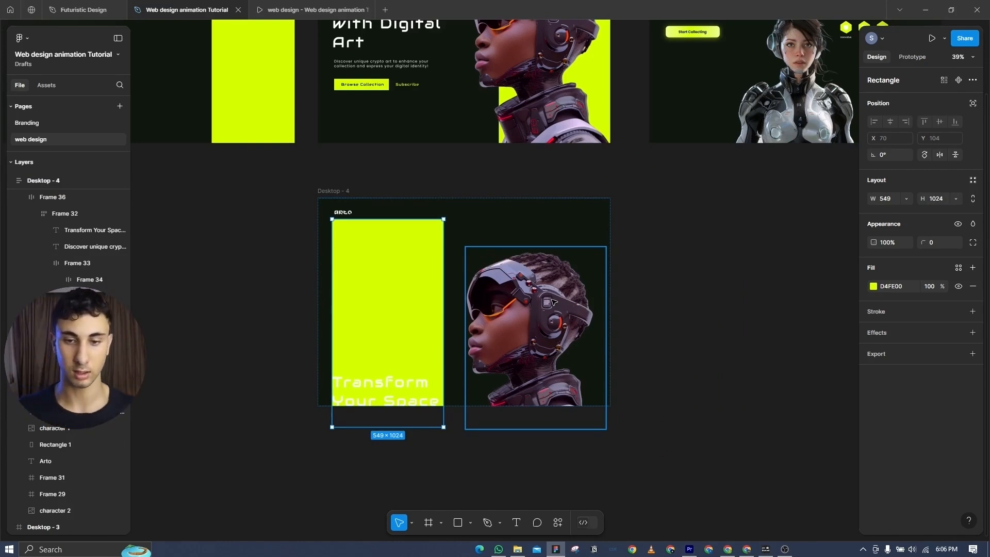
left_click_drag(453, 177, 385, 269)
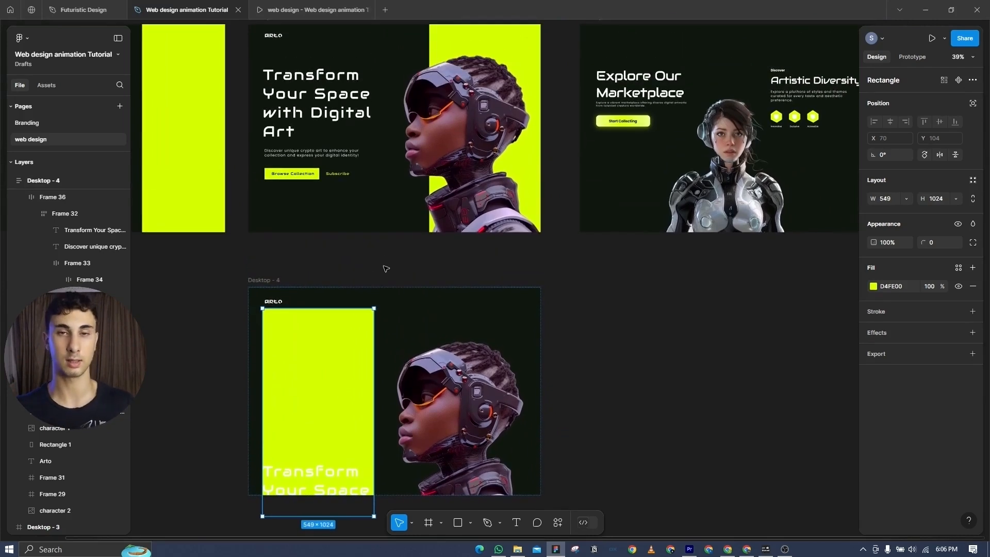
scroll(385, 268, "up", 2)
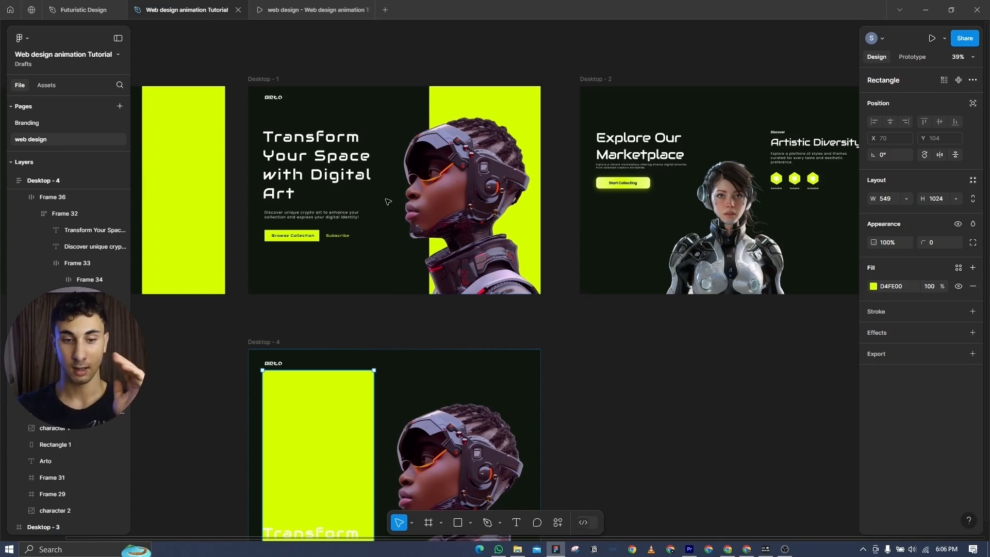
left_click(973, 104)
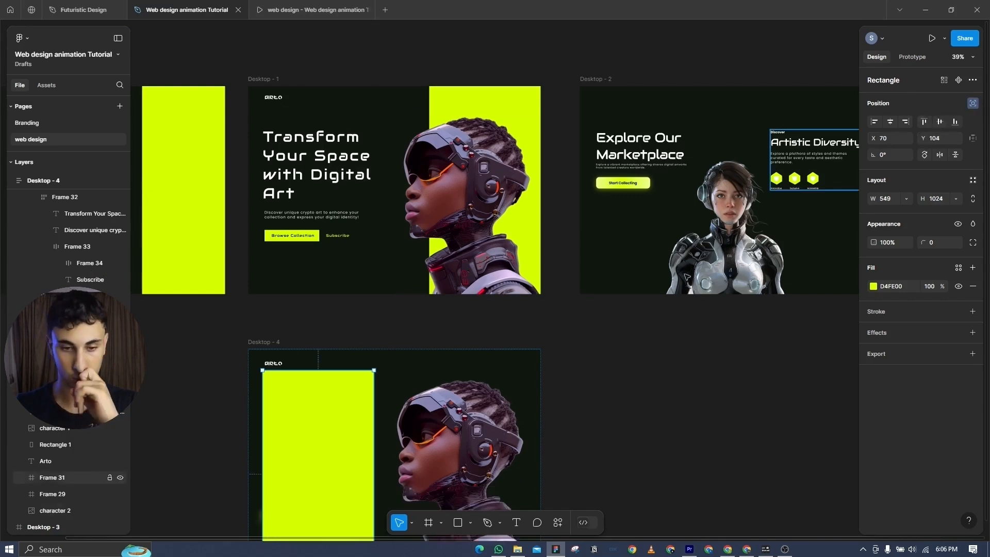
scroll(351, 282, "down", 3)
scroll(351, 282, "left", 1)
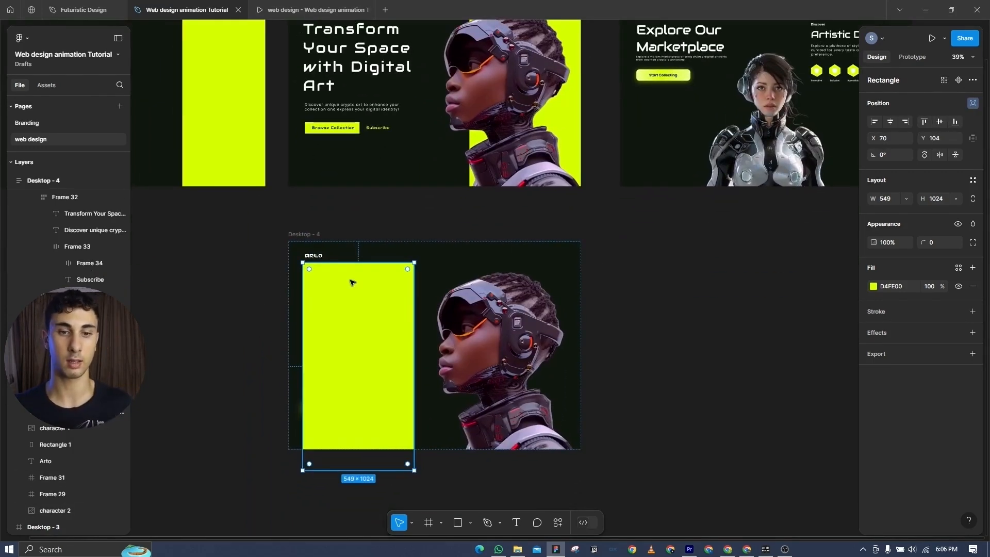
- Position the lime rectangle near Desktop - 4's right edge at X 881, Y 0, and order its layer behind the character image
left_click_drag(352, 283, 541, 297)
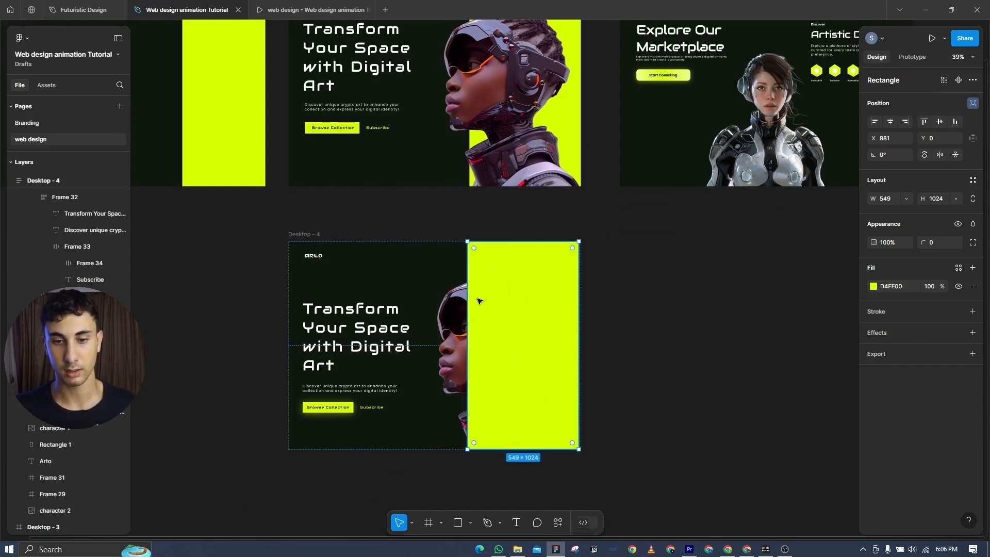
scroll(69, 356, "up", 2)
left_click_drag(62, 362, 59, 208)
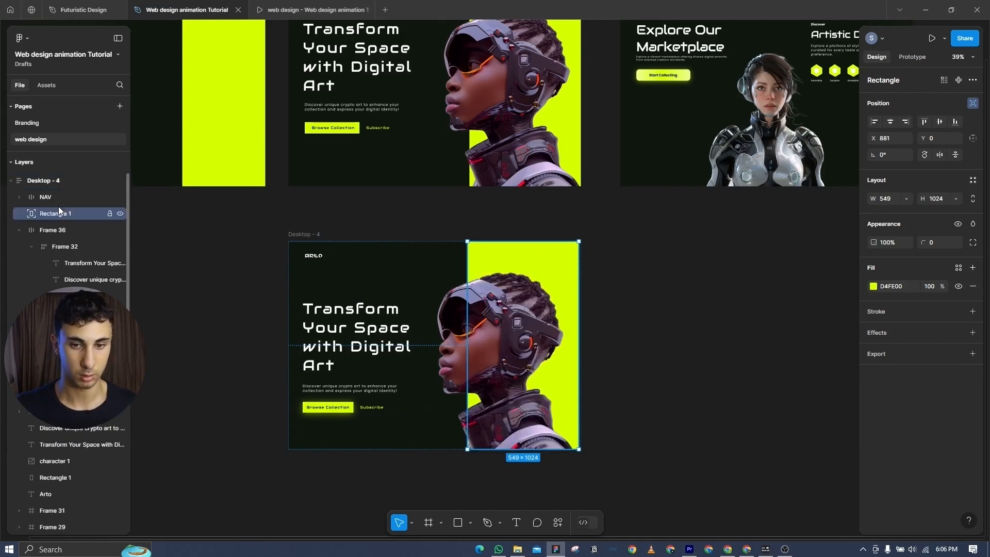
left_click(700, 294)
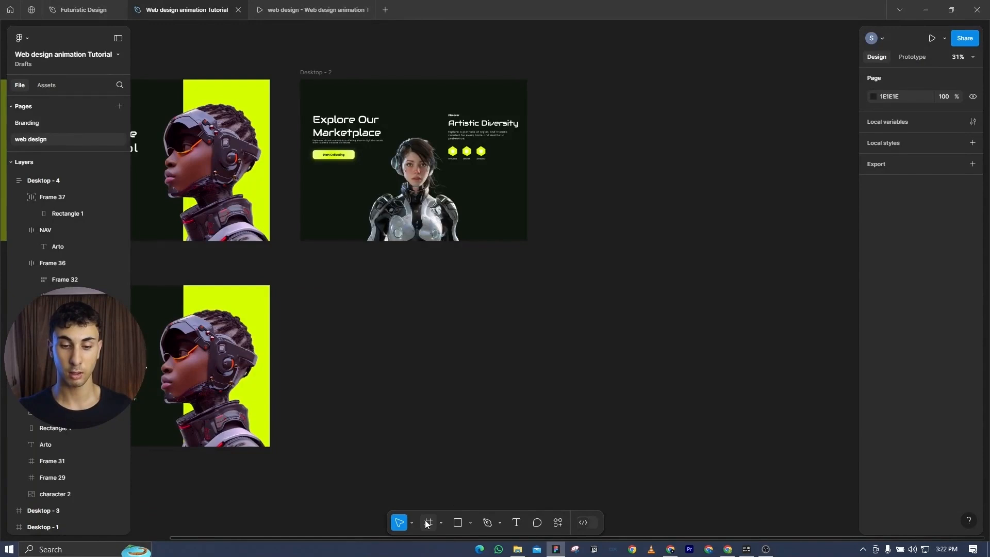
- Create a 1440 × 1024 Desktop preset frame and place it directly below Desktop - 2
left_click(427, 523)
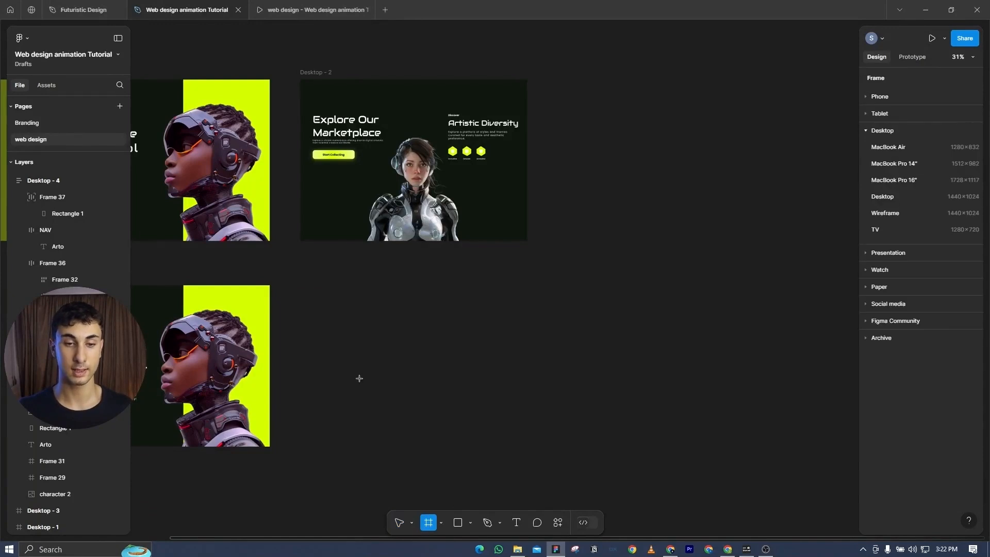
left_click(883, 196)
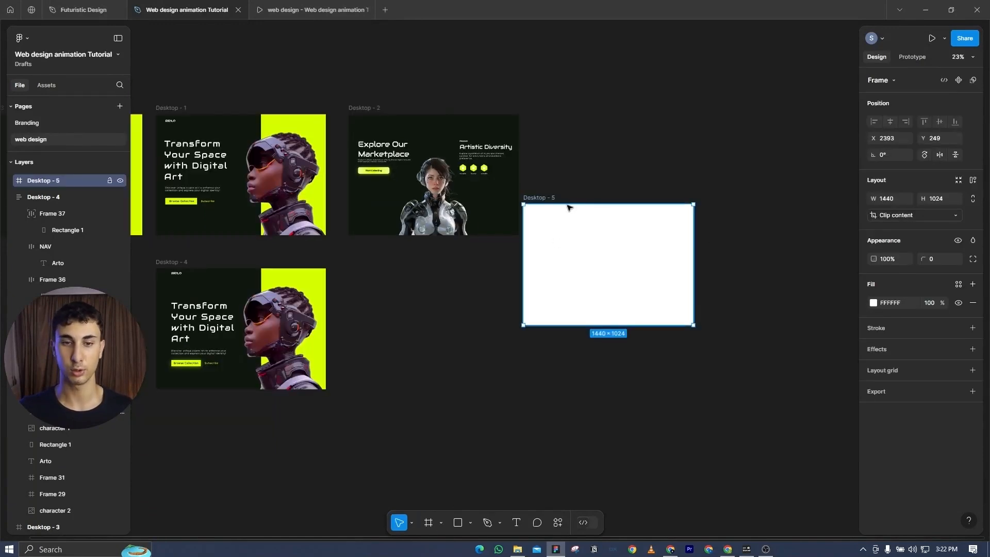
left_click_drag(548, 199, 373, 262)
- Give the new Desktop - 5 frame the same 111710 fill as Desktop - 2
left_click(368, 109)
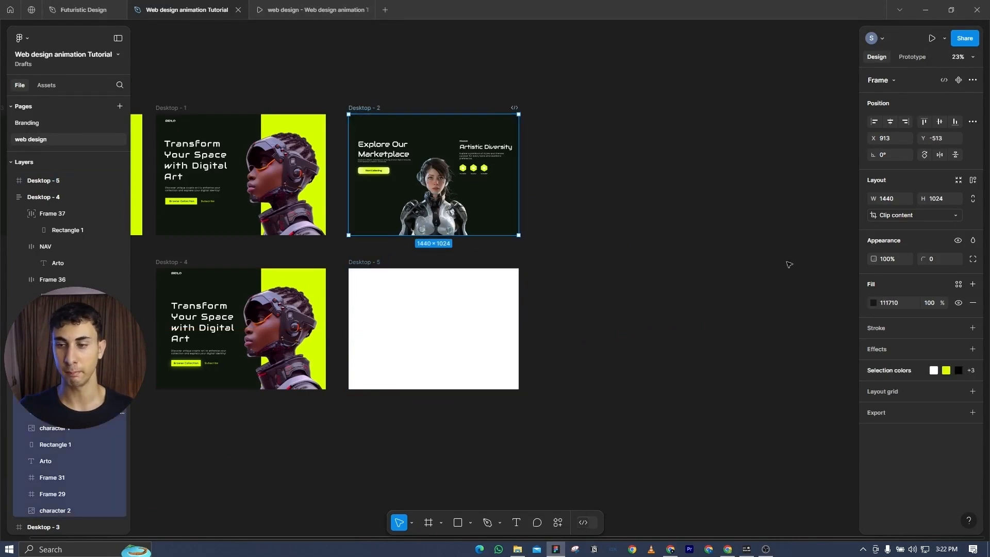
left_click(365, 262)
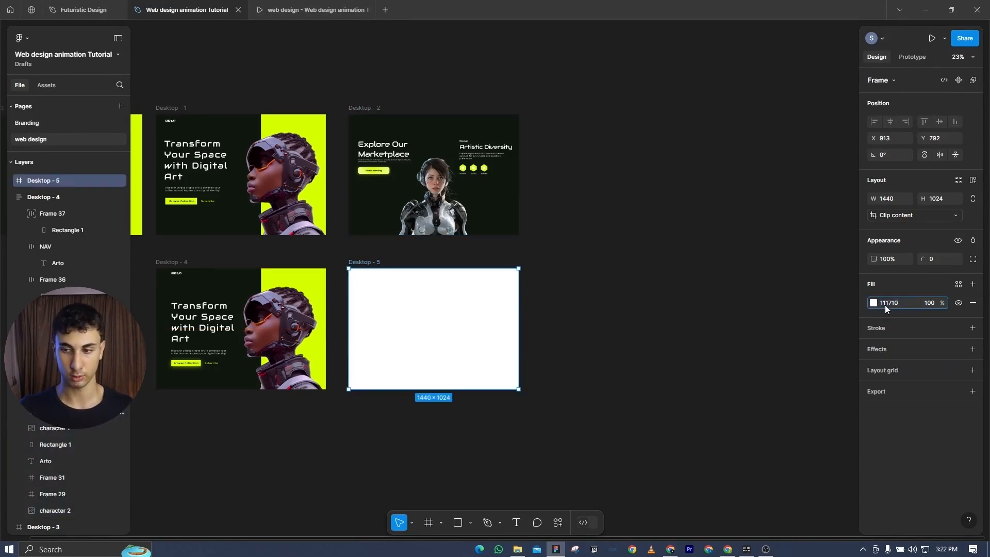
key("Return")
- Duplicate the character image, Artistic Diversity block and Explore Our Marketplace block from Desktop - 2 onto the empty canvas beside it
left_click_drag(423, 200, 678, 218)
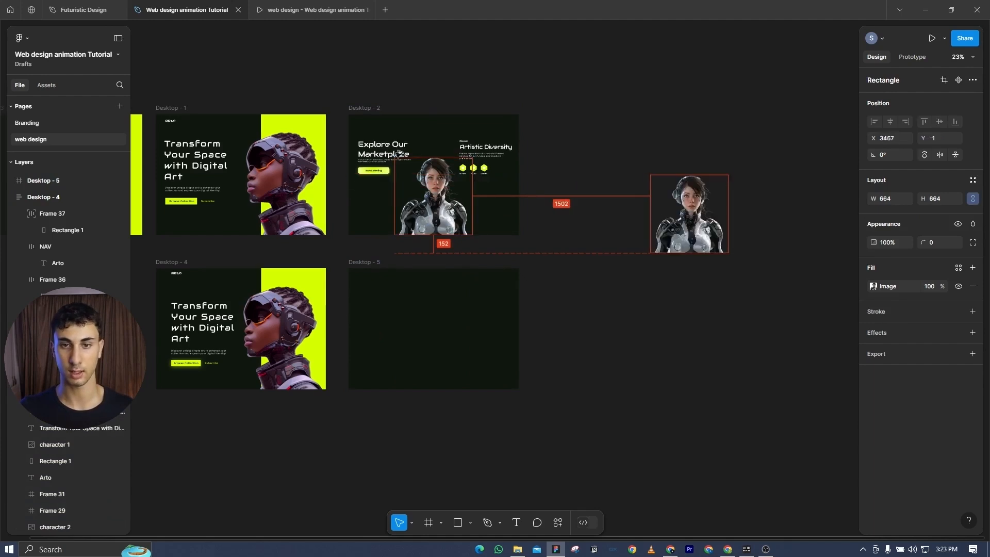
left_click_drag(480, 149, 773, 153)
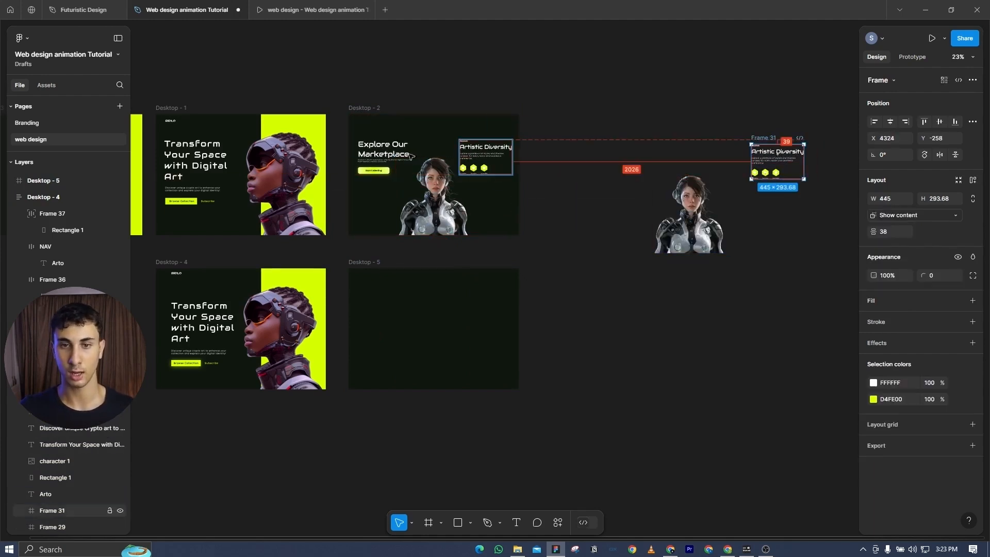
left_click_drag(411, 156, 649, 162)
- Add auto layout to the copied Explore Our Marketplace block, character image and Artistic Diversity block
key("shift+a")
left_click(689, 216)
key("shift+a")
left_click(758, 138)
- Add auto layout to the empty Desktop - 5 frame
left_click(428, 296)
right_click(429, 296)
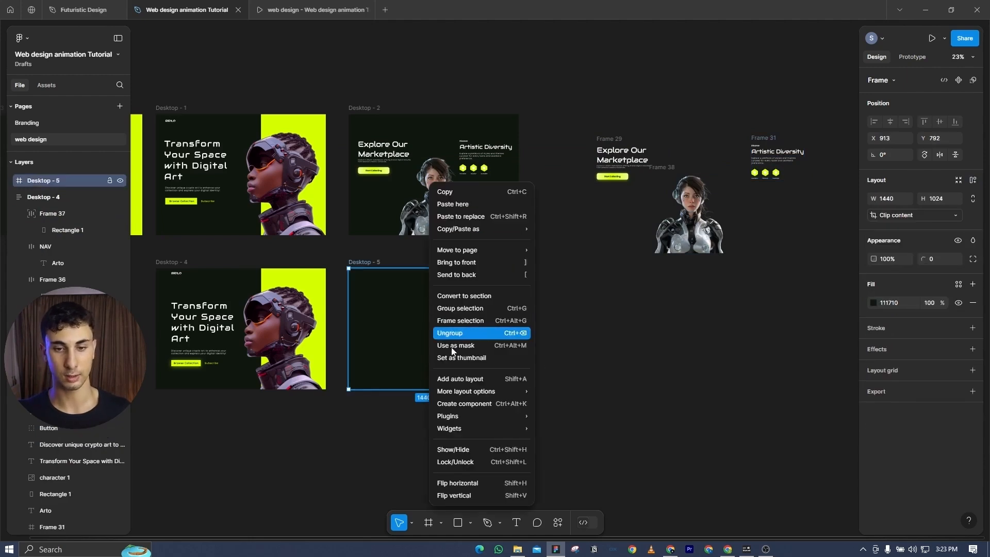
left_click(453, 380)
- Place the three copies inside Desktop - 5 in a row: Explore Our Marketplace block, character image, Artistic Diversity block
scroll(598, 294, "right", 2)
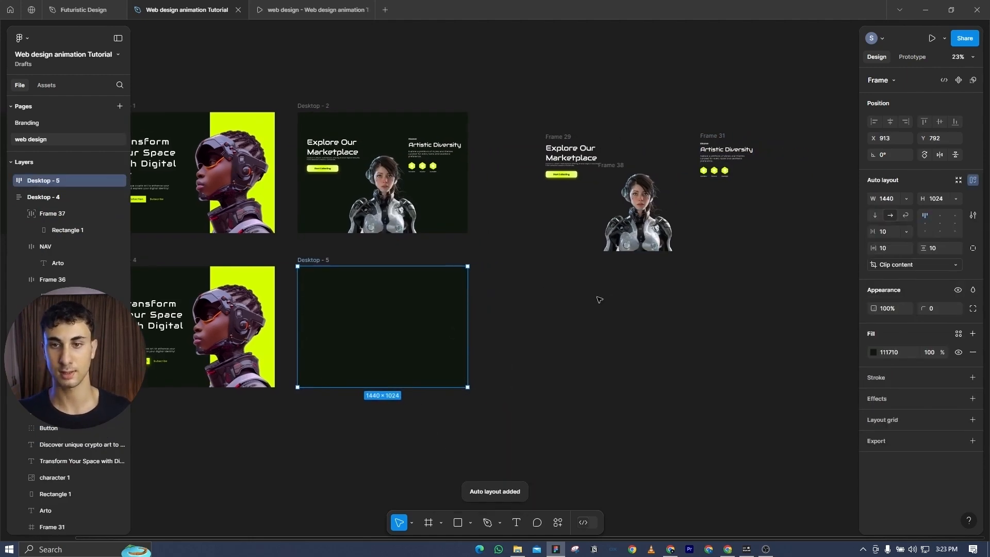
scroll(598, 299, "up", 2)
left_click_drag(582, 139, 552, 142)
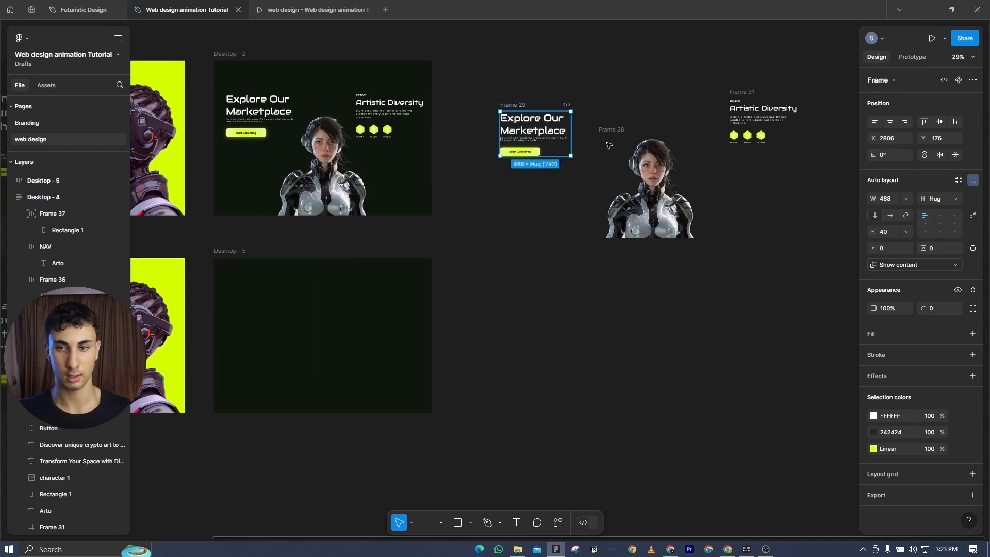
left_click_drag(614, 131, 283, 289)
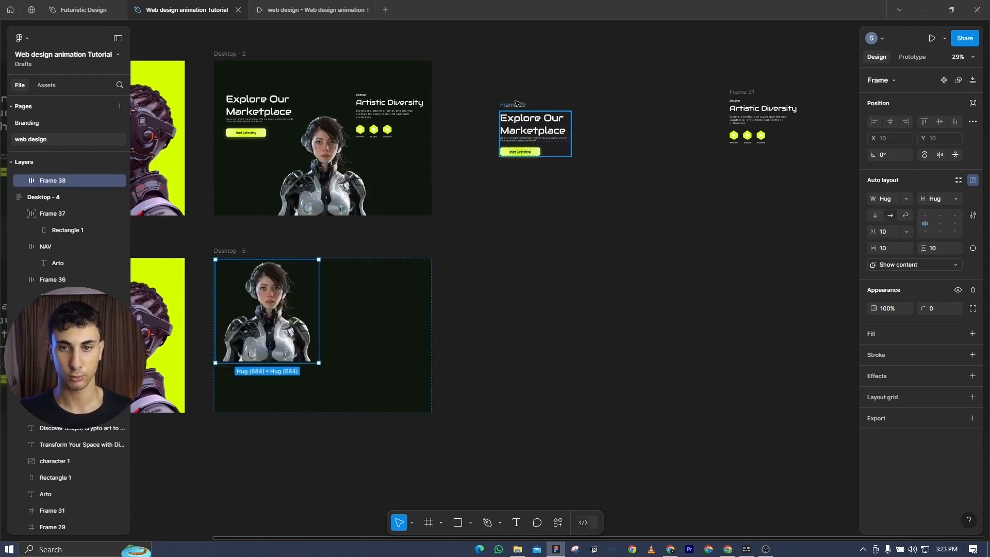
left_click_drag(513, 108, 242, 281)
left_click_drag(742, 93, 407, 258)
left_click_drag(578, 253, 645, 241)
left_click(642, 241)
- Set the horizontal gap between Desktop - 5's items to Auto
scroll(487, 262, "up", 2)
left_click_drag(542, 261, 593, 261)
scroll(495, 262, "up", 1)
scroll(447, 264, "down", 2)
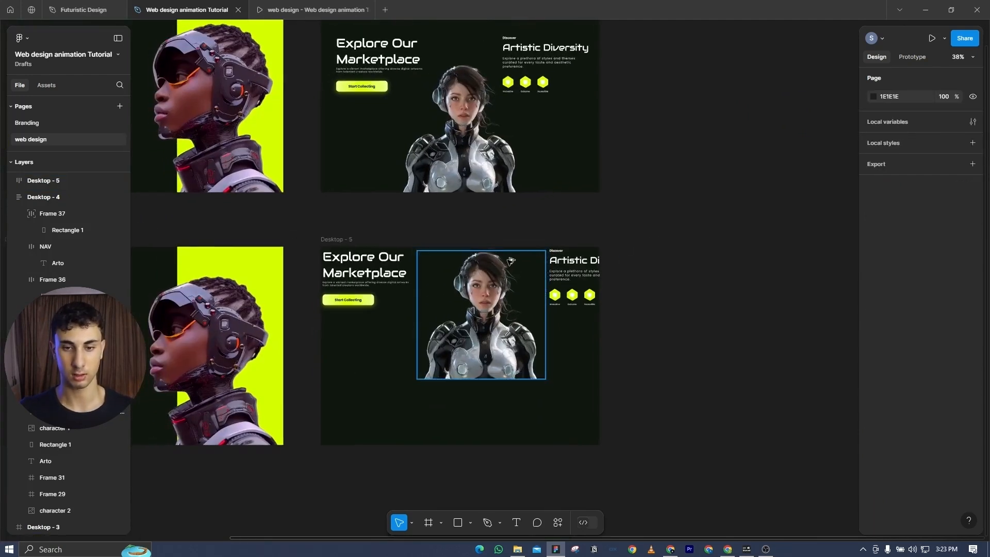
scroll(343, 254, "down", 2)
left_click(289, 252)
left_click(289, 253)
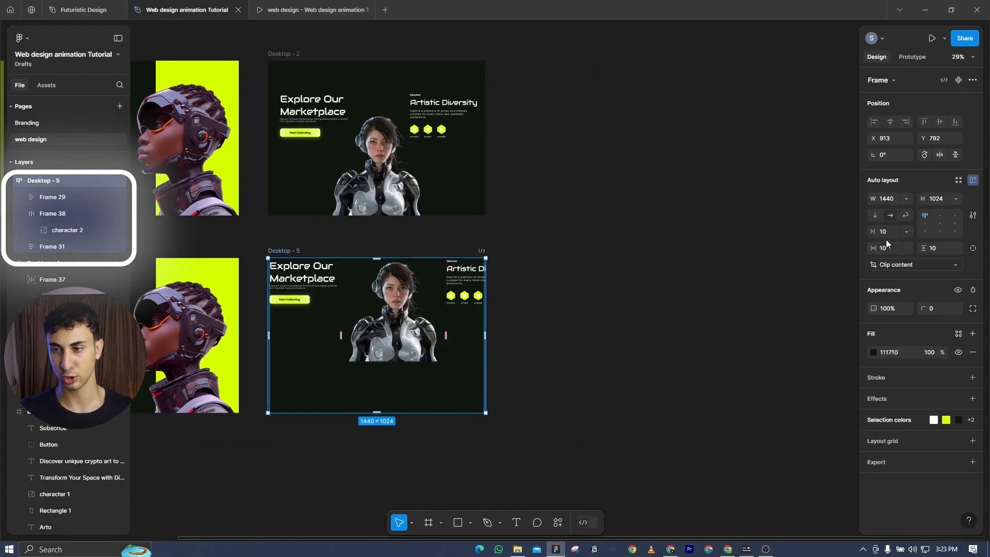
left_click(907, 232)
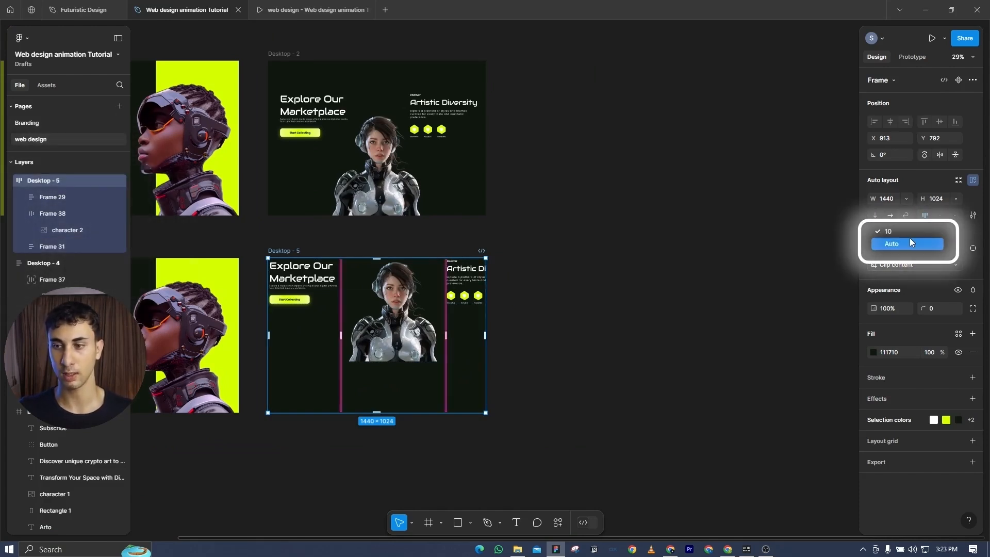
left_click(910, 237)
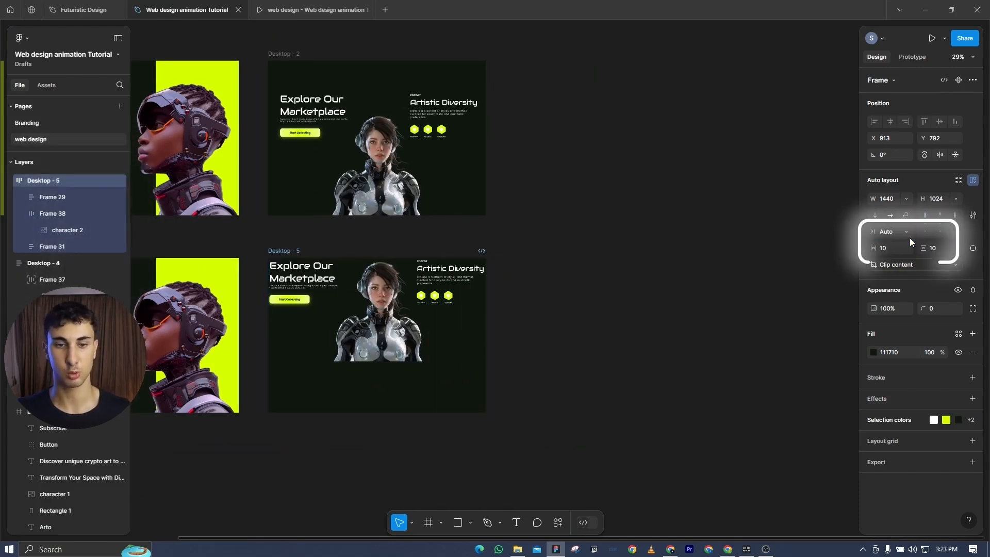
- Set Desktop - 5's top padding to 349 and its horizontal padding to 77
left_click(973, 248)
left_click_drag(923, 248, 287, 221)
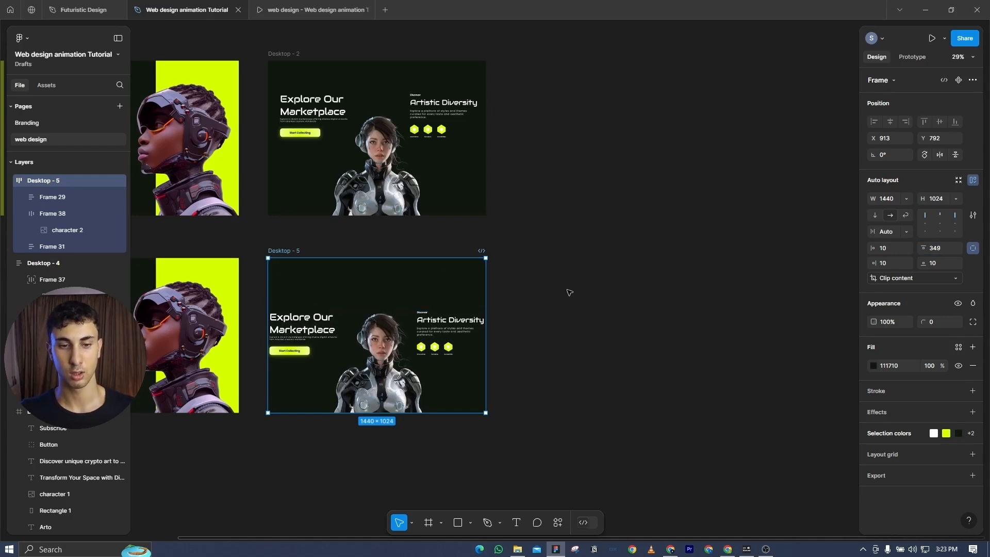
left_click(973, 248)
left_click_drag(873, 248, 944, 246)
left_click(572, 277)
- Examine the Start Collecting button in Desktop - 5 against the Browse Collection button in Desktop - 4
scroll(572, 277, "up", 2)
scroll(544, 299, "left", 5)
scroll(544, 299, "down", 3)
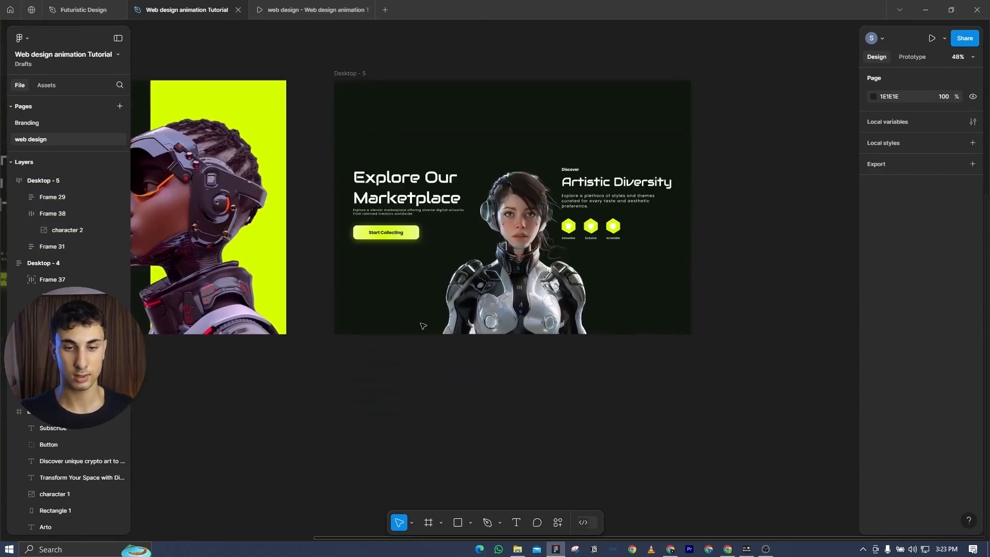
scroll(402, 279, "up", 2)
scroll(376, 202, "up", 3)
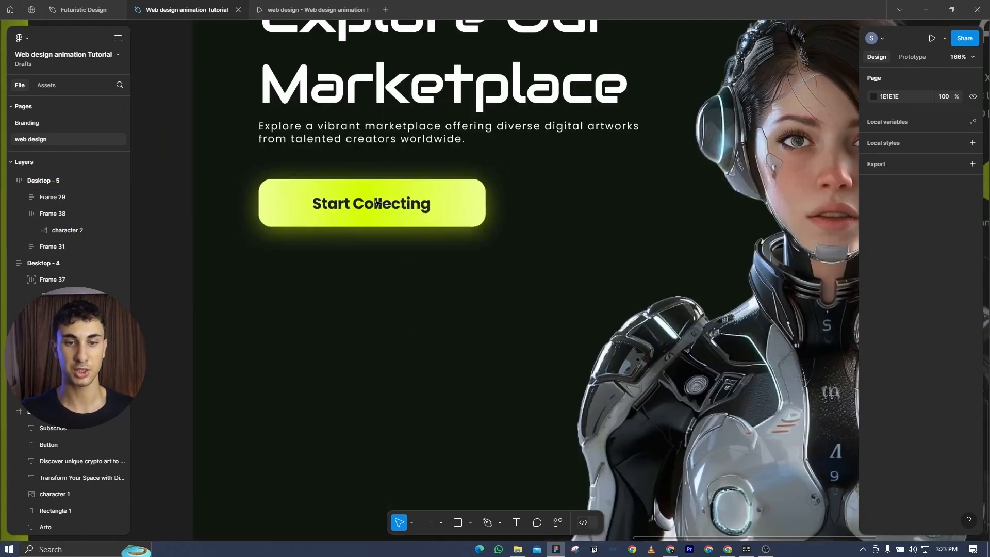
scroll(376, 203, "down", 4)
left_click_drag(492, 229, 803, 297)
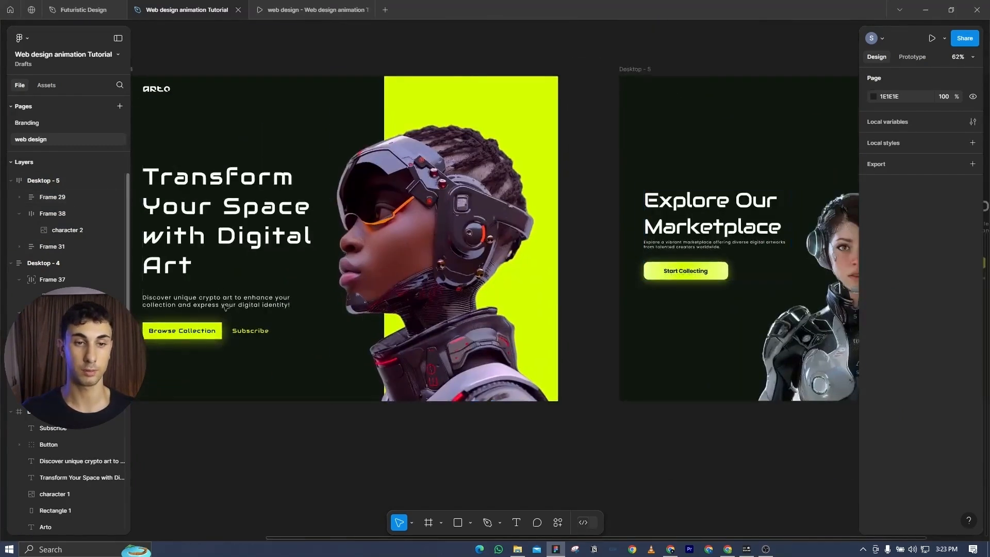
left_click_drag(547, 309, 284, 258)
scroll(399, 232, "up", 2)
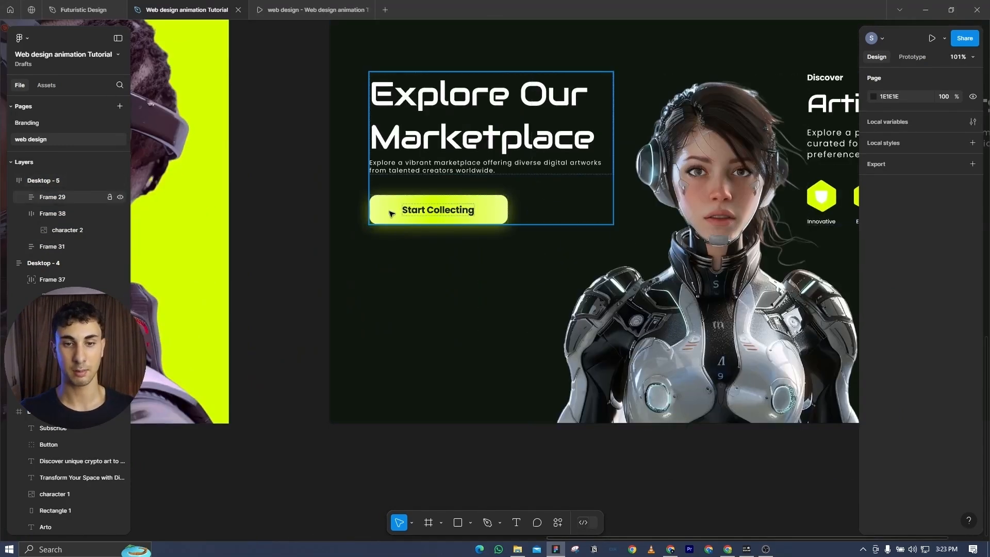
double_click(391, 211)
double_click(391, 211)
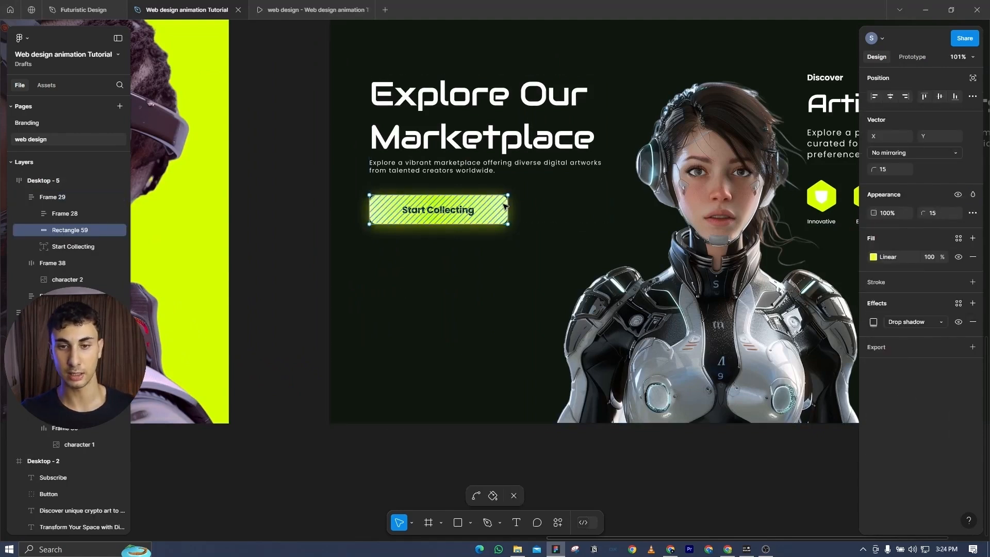
scroll(506, 203, "up", 5)
scroll(506, 202, "up", 4)
scroll(522, 166, "down", 15)
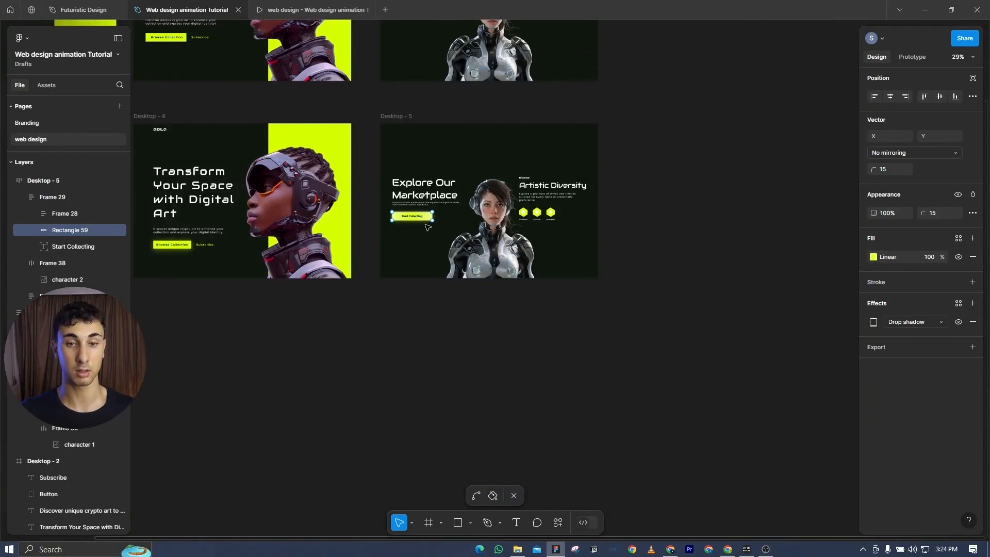
scroll(420, 227, "up", 5)
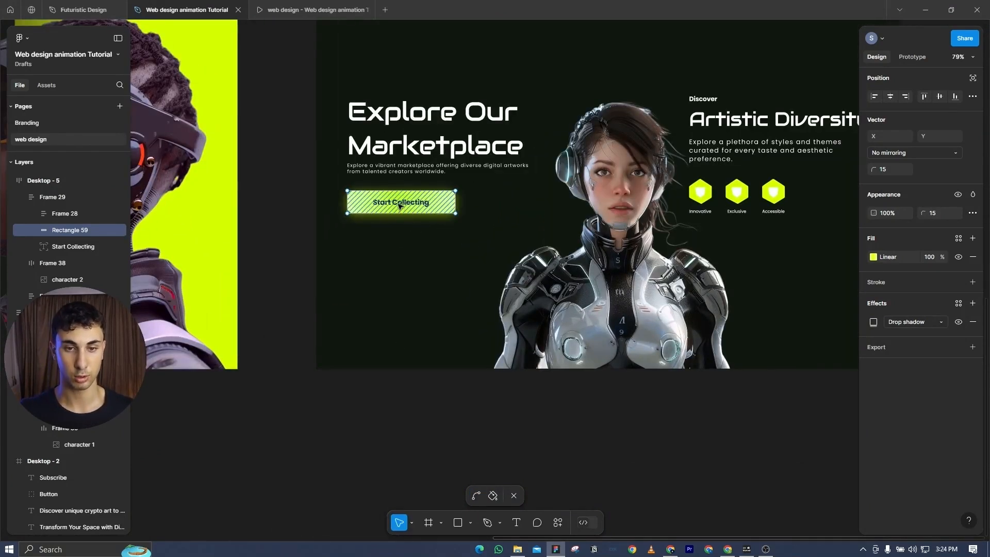
key("Escape")
- Copy the Start Collecting button text onto the canvas below Desktop - 5 and wrap it in an auto layout frame
left_click(402, 204)
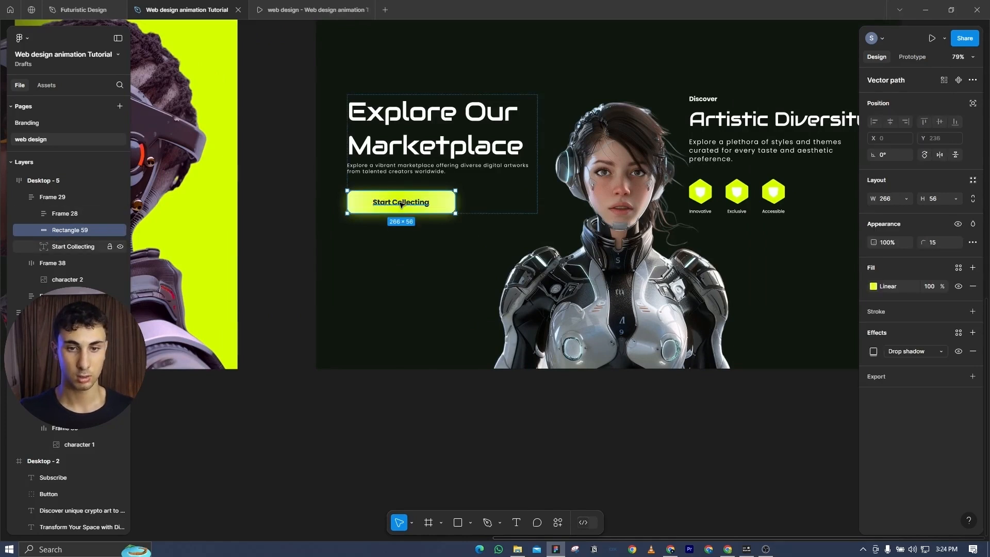
left_click_drag(401, 204, 382, 432)
scroll(515, 426, "up", 5)
left_click_drag(610, 345, 713, 277)
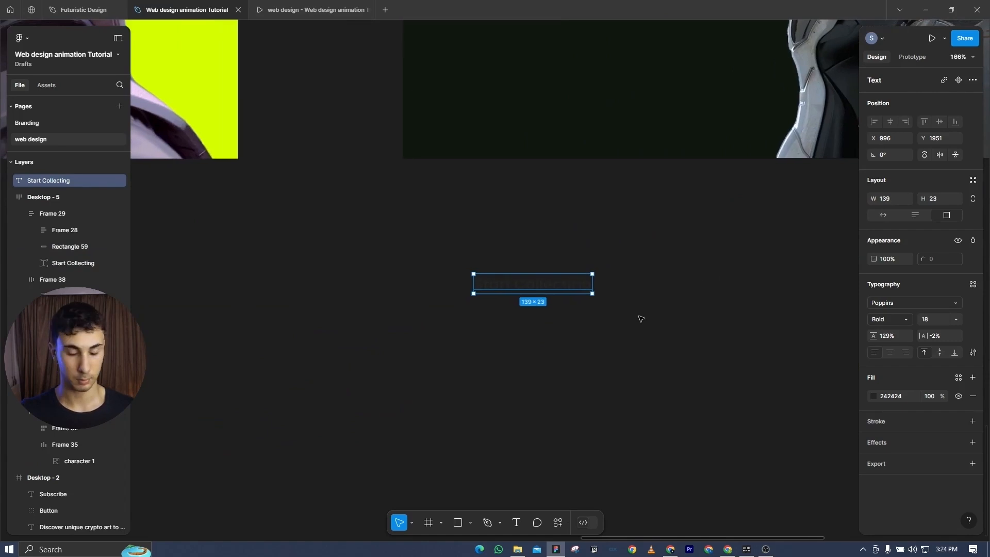
key("shift+a")
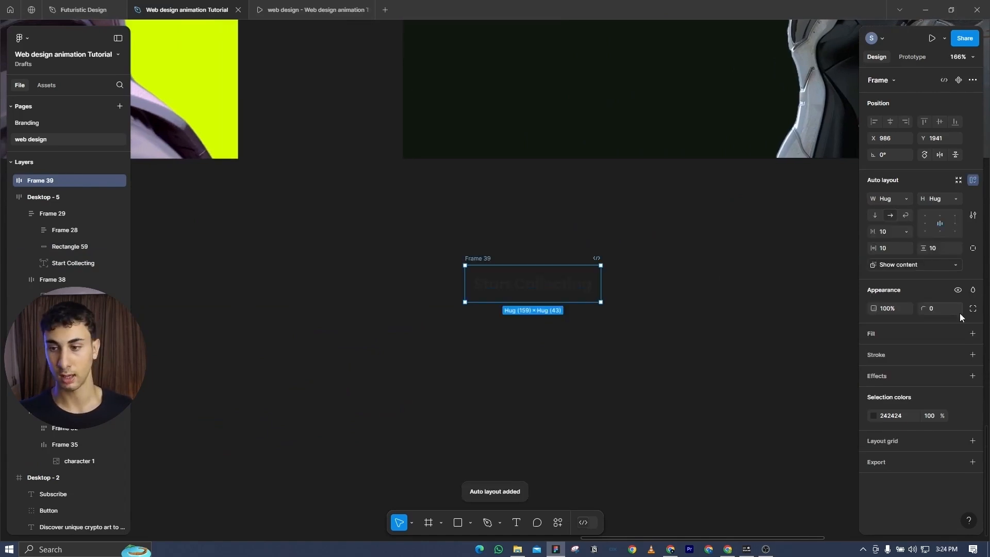
- Add a fill to the new button frame and copy the D4FE00 colour from the original button's gradient
left_click(973, 334)
scroll(406, 107, "down", 4)
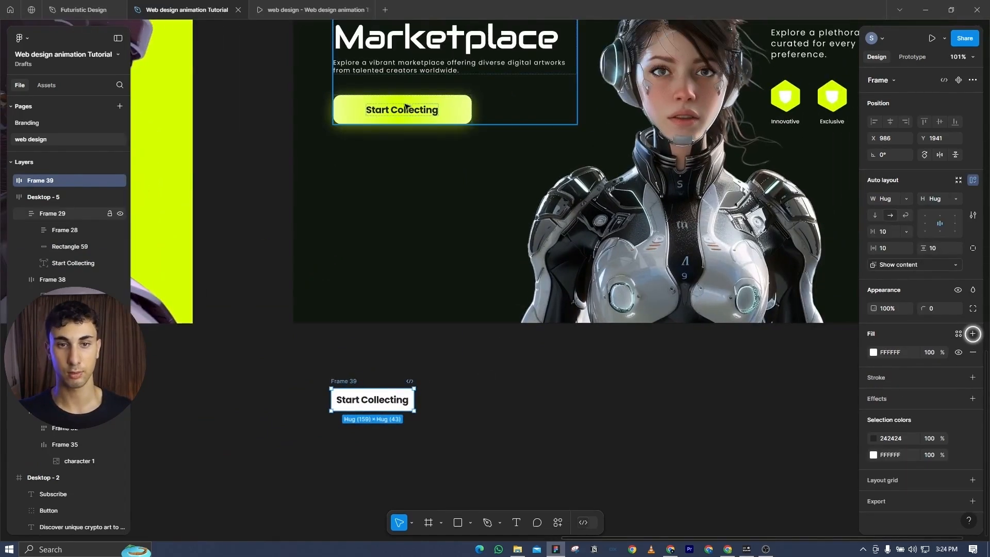
left_click(355, 110)
double_click(347, 108)
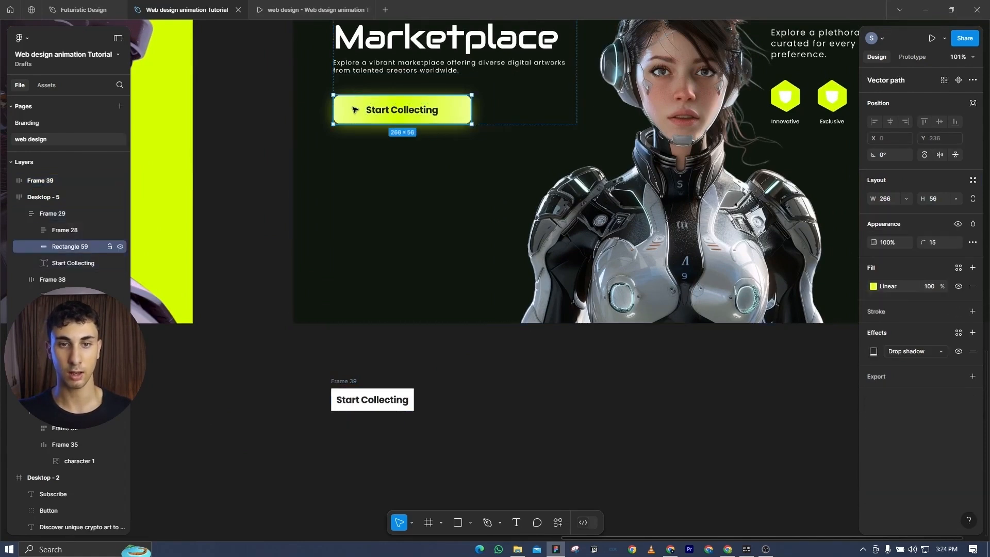
left_click(873, 286)
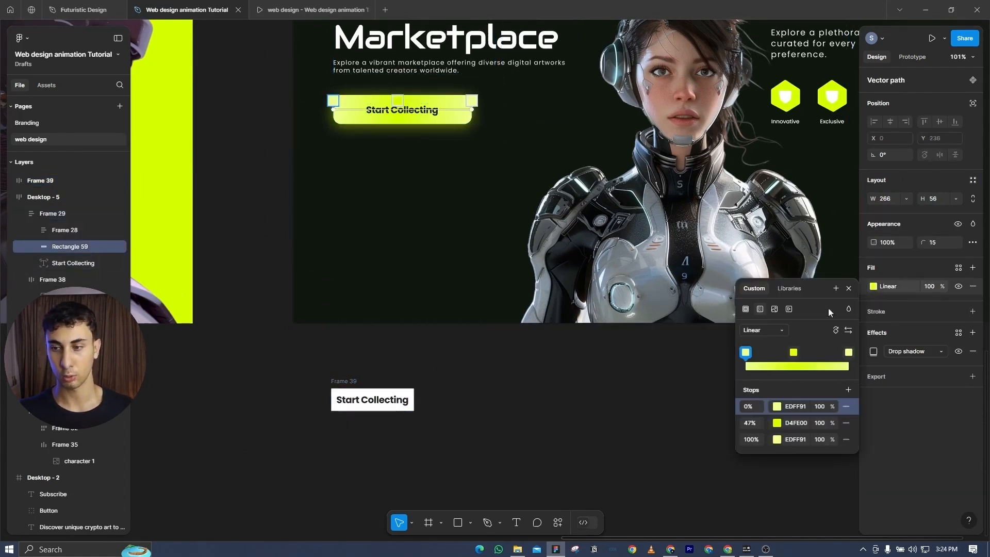
left_click(787, 424)
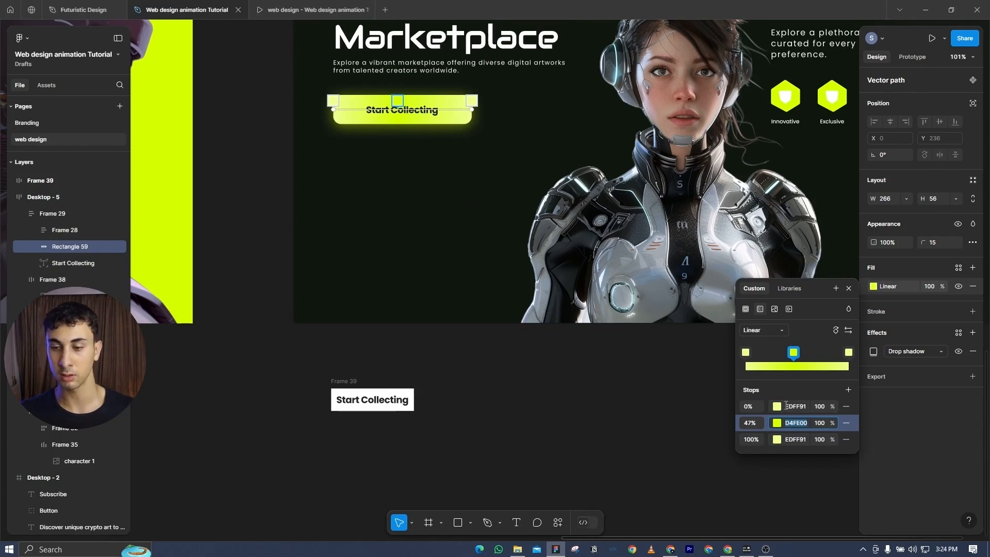
- Change the new button frame's fill to a linear gradient with D4FE00 at the 100% stop
left_click(352, 380)
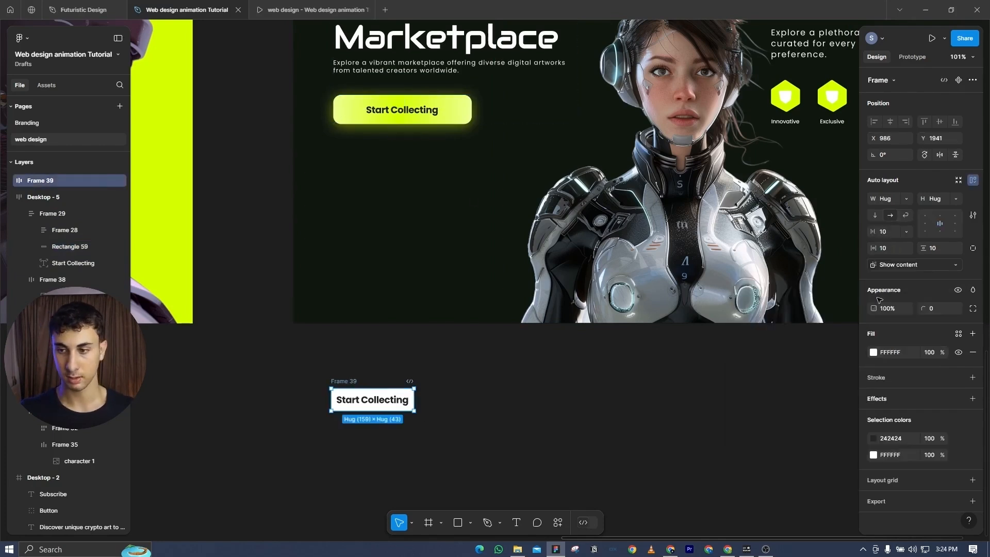
left_click(873, 352)
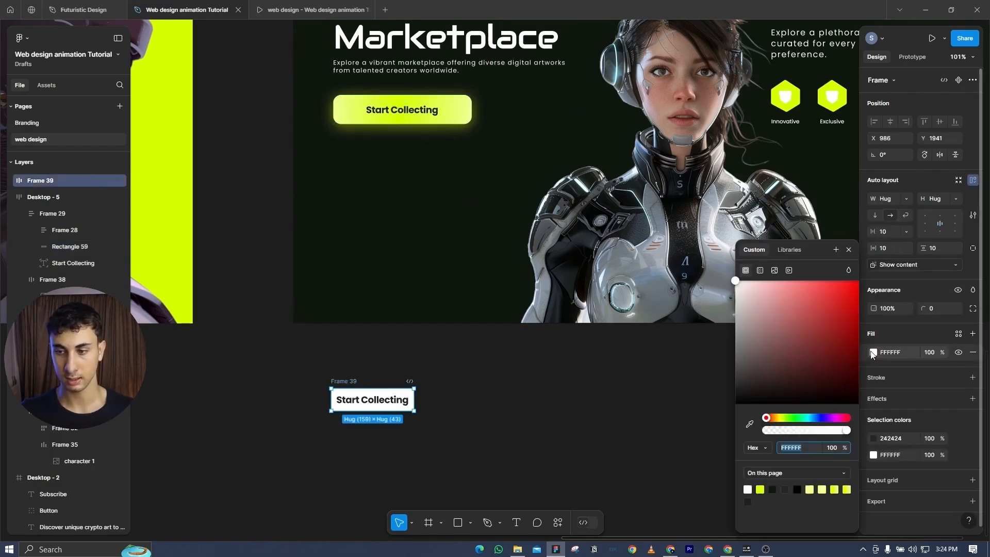
left_click(761, 270)
left_click(793, 384)
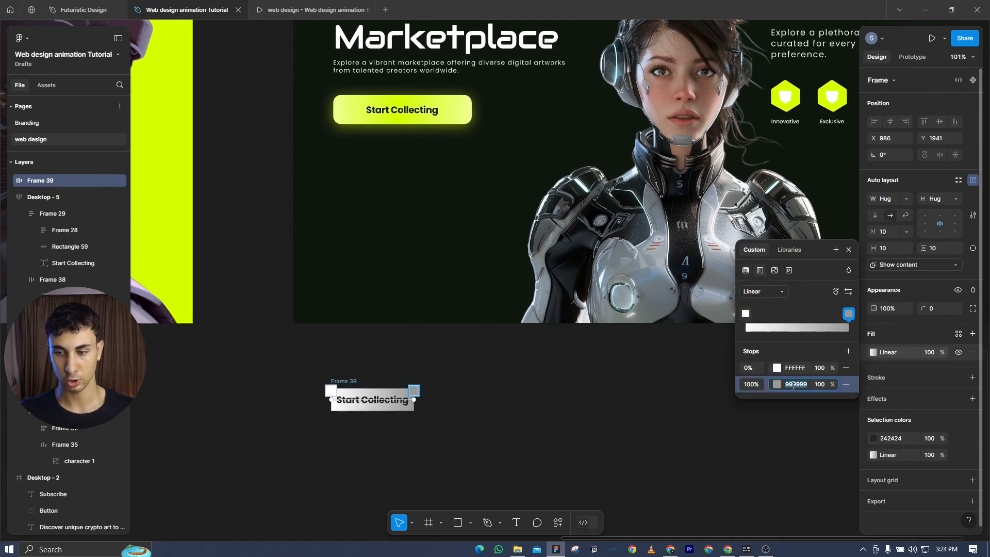
key("Return")
- Set the new button gradient's 0% stop to EDFF91, taken from the original Start Collecting button's gradient
left_click(794, 367)
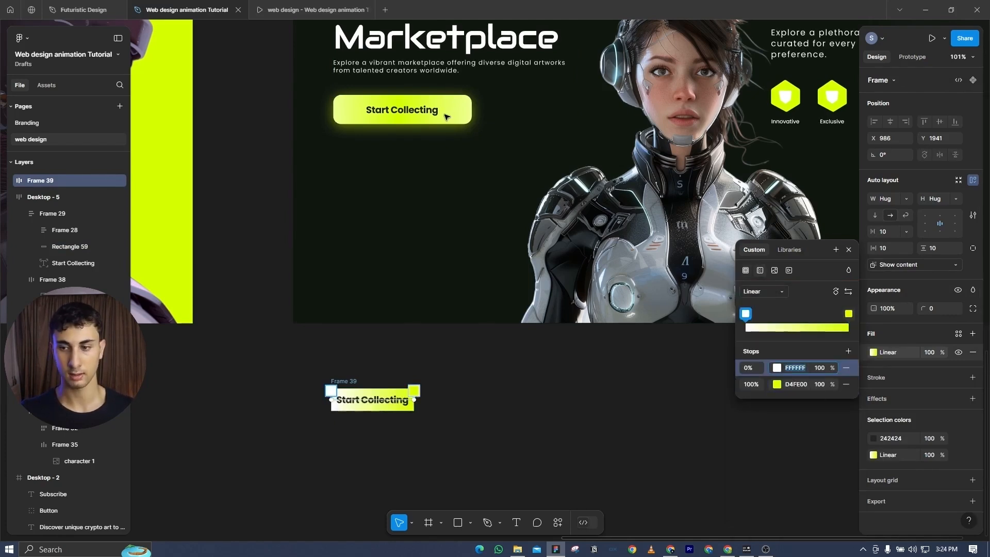
key("Escape")
left_click(458, 113)
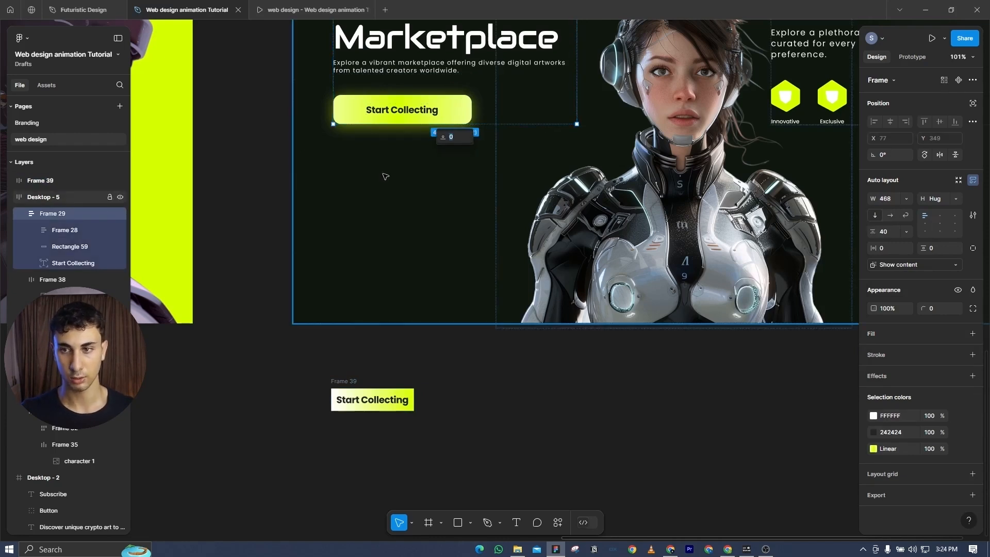
double_click(379, 116)
left_click(873, 287)
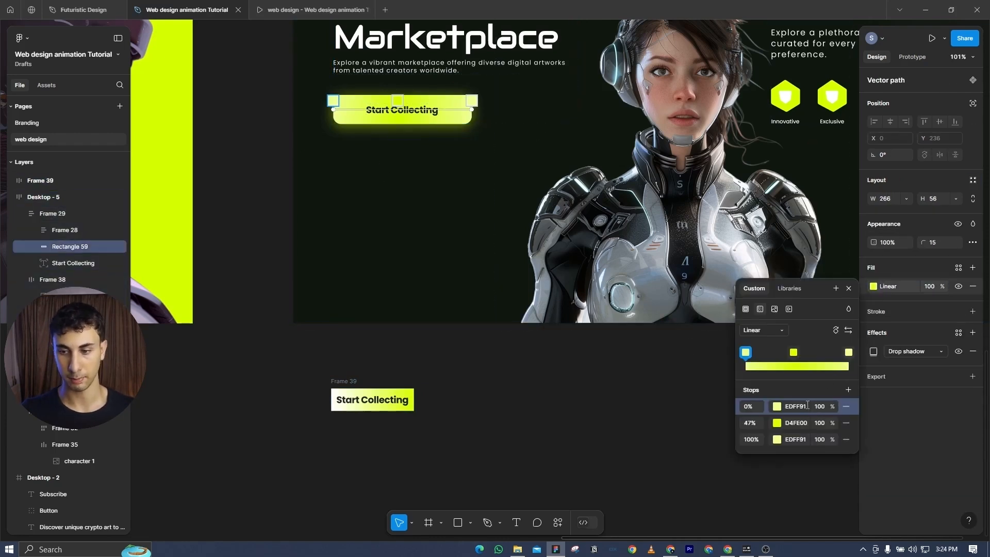
left_click(361, 388)
left_click(353, 384)
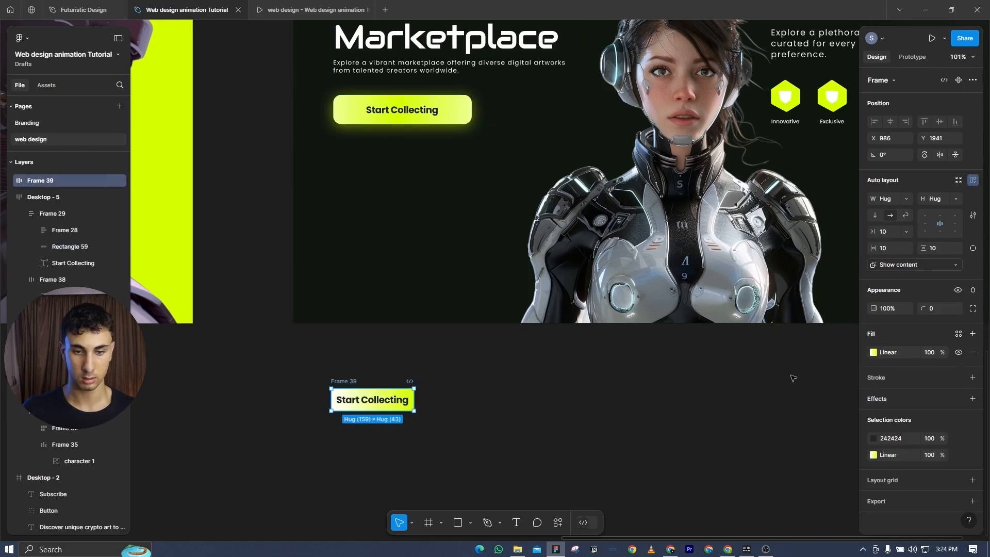
left_click(873, 352)
type("EDFF91")
key("Return")
- Add a 50% stop coloured D4FE00 to the new button's gradient and set its 100% stop to EDFF91
left_click(849, 456)
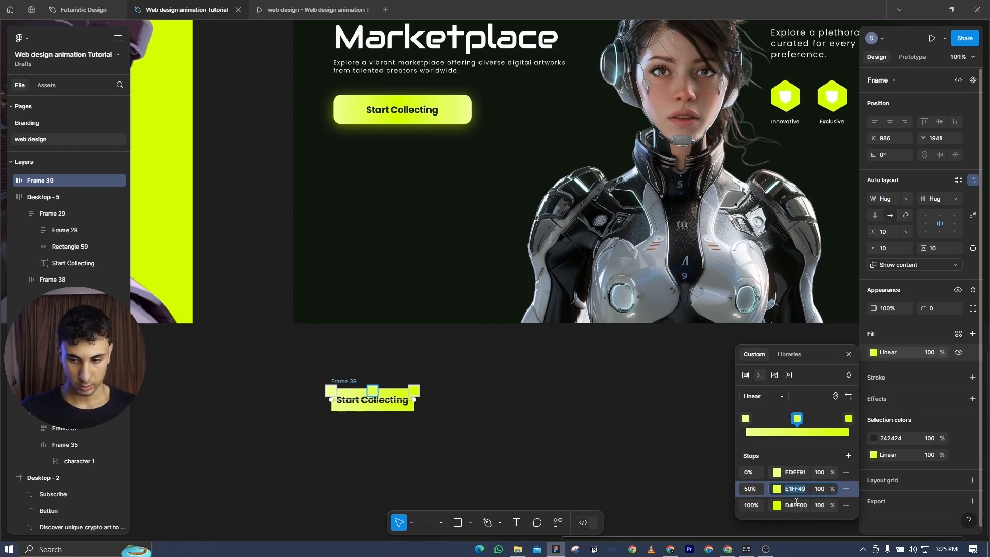
left_click(799, 473)
key("ctrl+c")
left_click(800, 504)
key("ctrl+v")
key("Return")
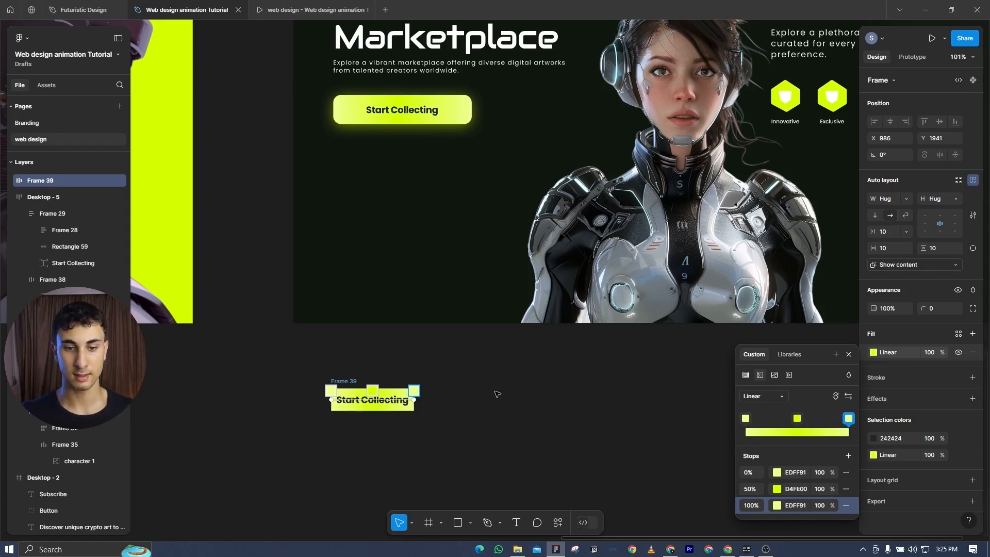
left_click(797, 488)
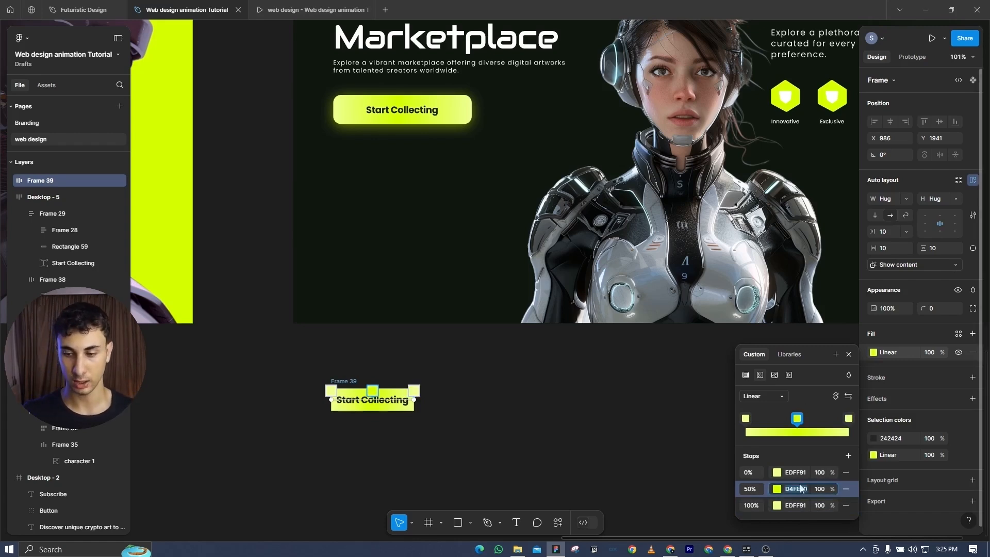
- Add a drop shadow to the new button frame with colour D4FE00, 50% opacity and a blur of 40
left_click(849, 354)
left_click(973, 398)
left_click(875, 418)
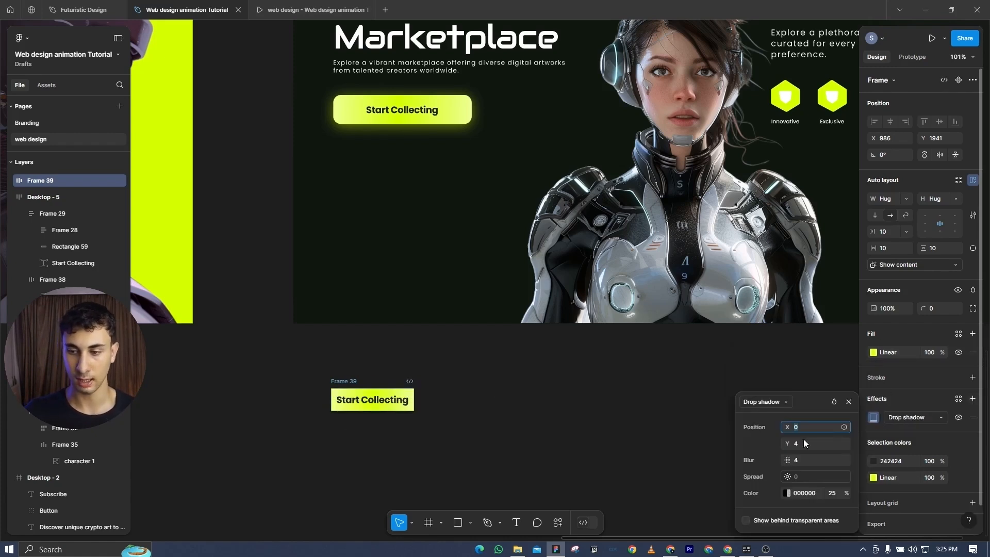
key("ctrl+v")
left_click(831, 492)
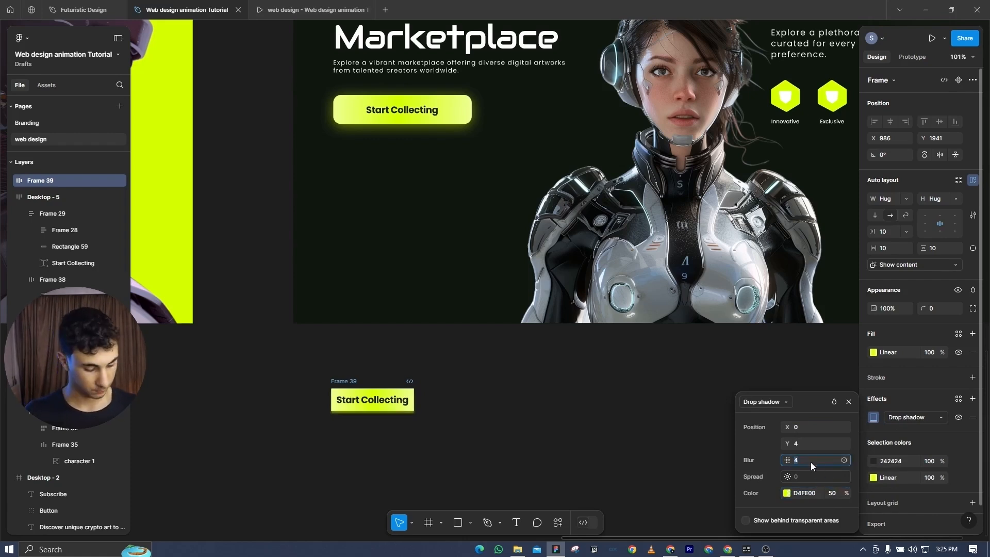
type("40")
key("Return")
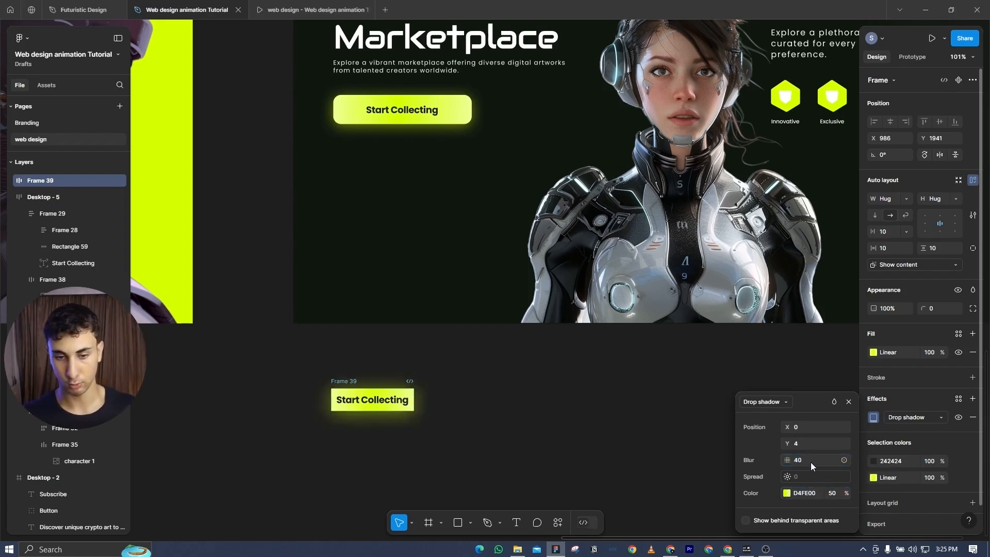
left_click(849, 402)
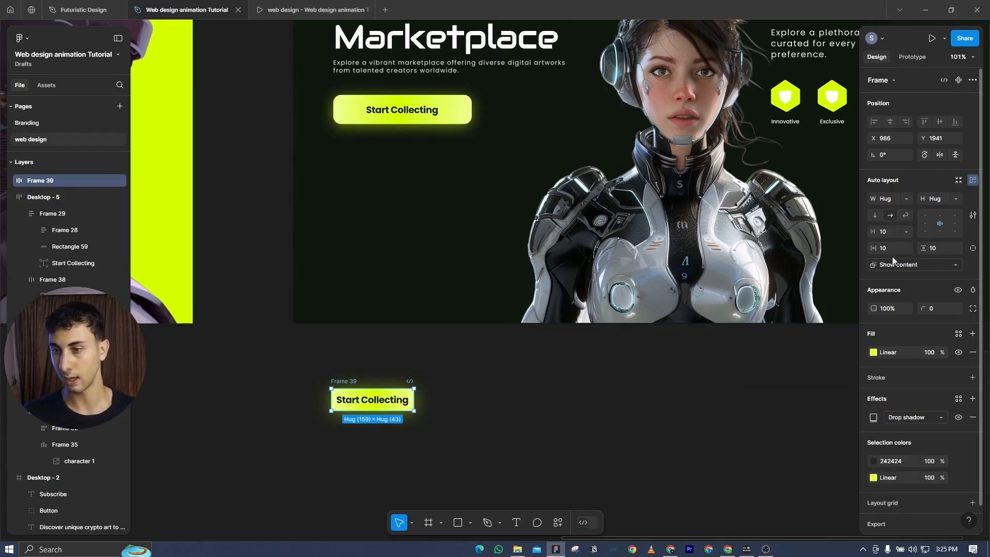
- Set the new button frame's auto layout padding to 52 horizontal and 14 vertical
left_click_drag(875, 249, 926, 248)
left_click(611, 411)
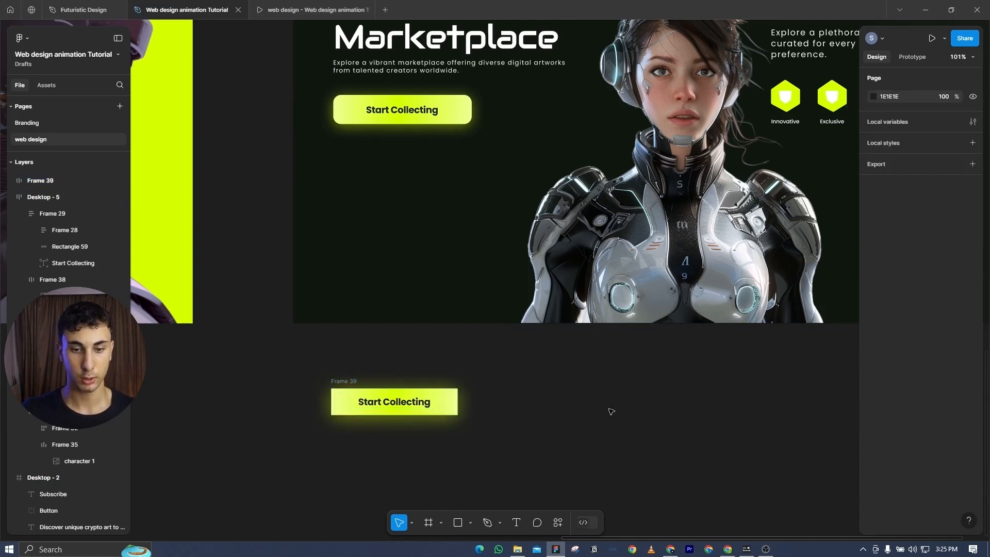
scroll(611, 411, "down", 5)
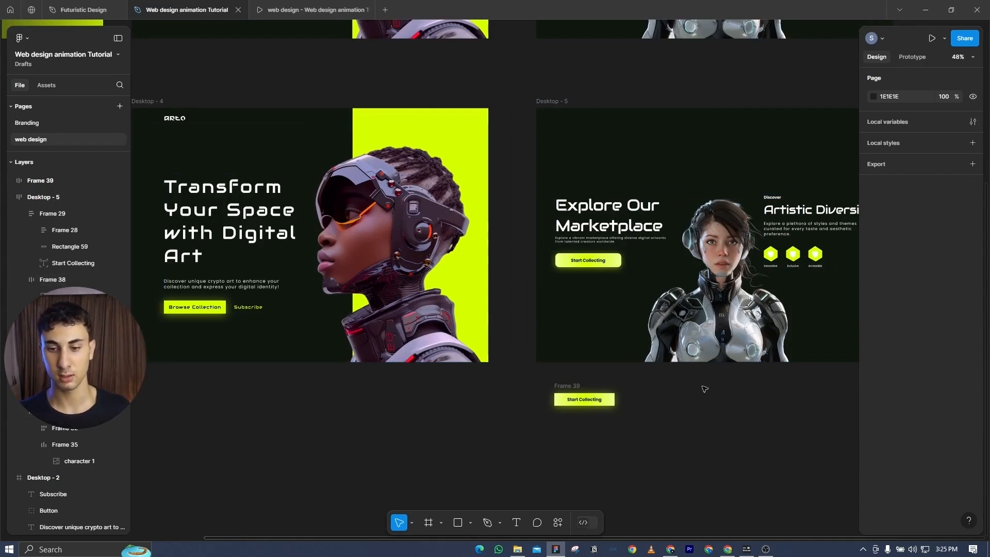
scroll(671, 394, "up", 5)
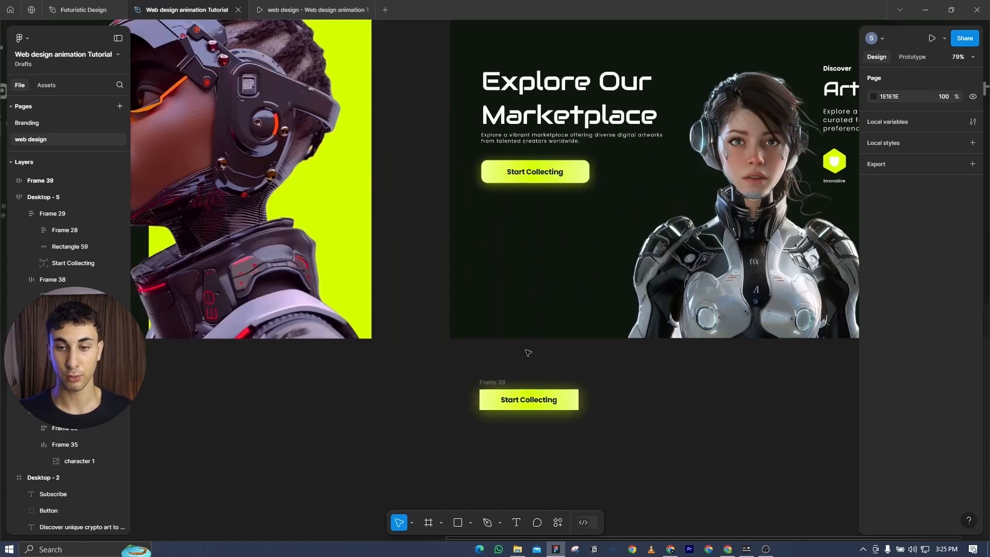
- Move the new button into Frame 29 below Frame 28 and delete the original button's rectangle and Start Collecting text
left_click(576, 173)
double_click(577, 172)
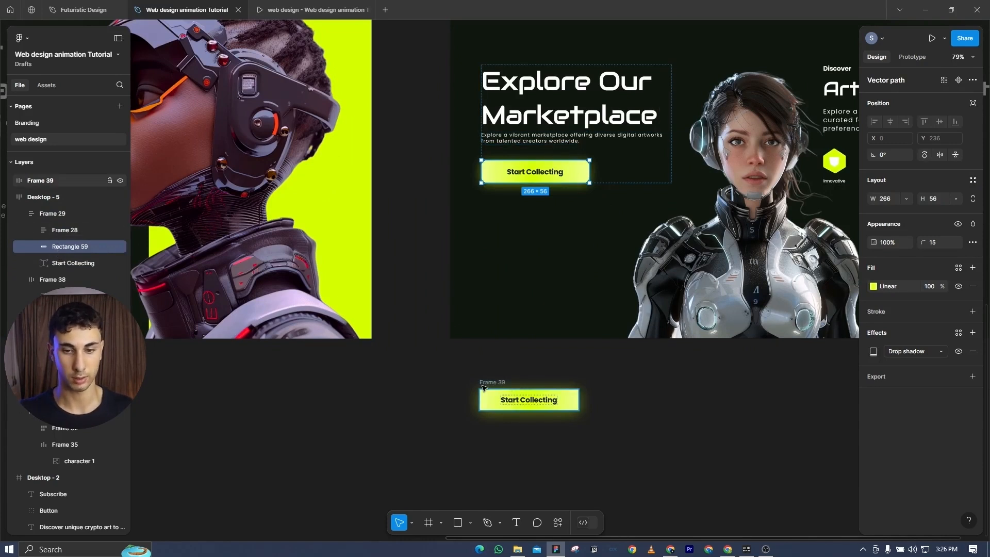
left_click(49, 180)
left_click_drag(50, 222, 51, 236)
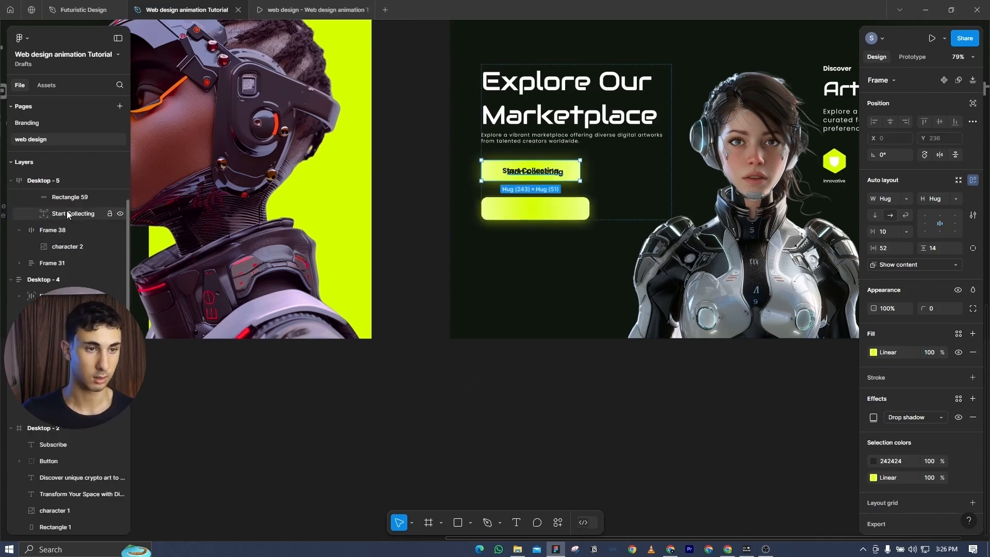
left_click(70, 263)
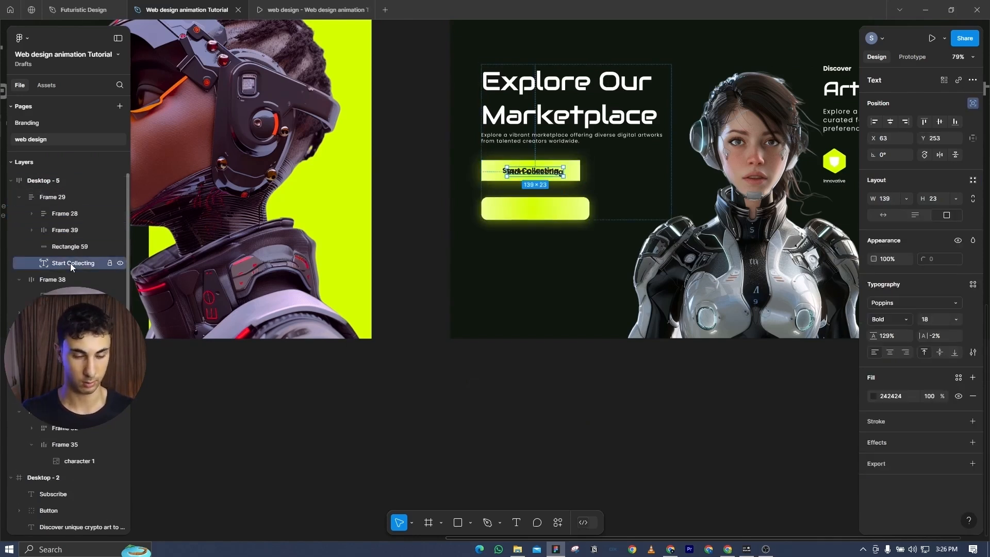
key("Delete")
scroll(593, 268, "down", 2)
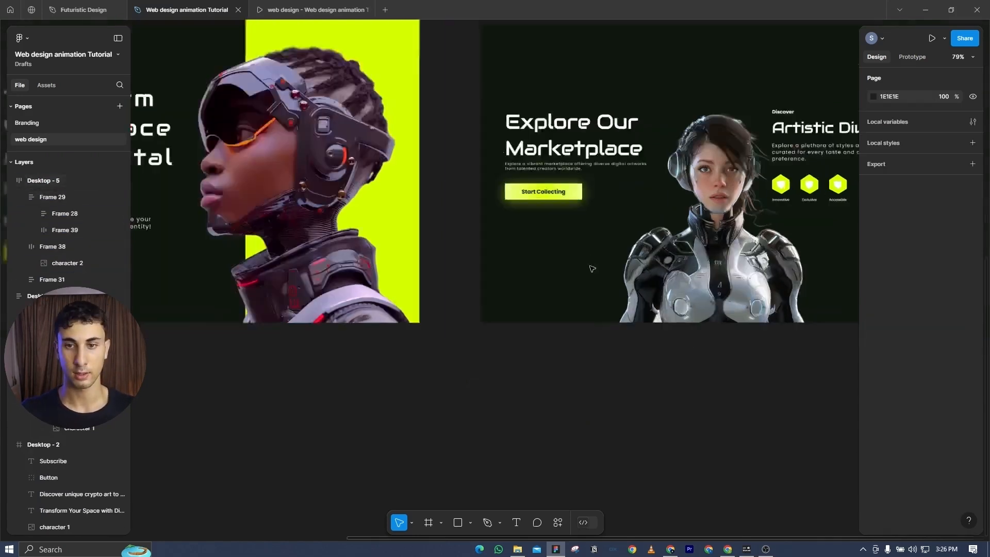
left_click_drag(566, 284, 494, 376)
scroll(362, 377, "down", 2)
scroll(365, 380, "down", 2)
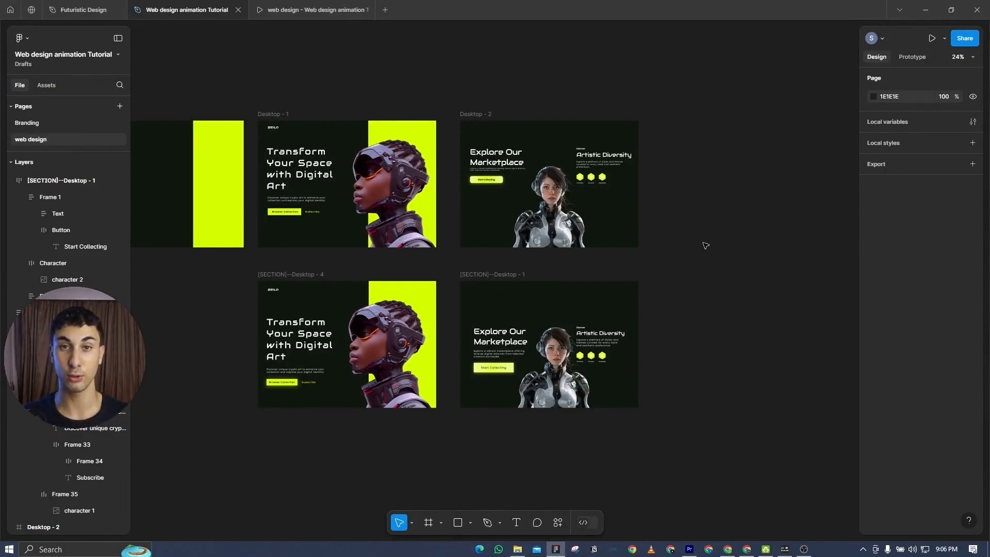
- Run the Figma to Webflow plugin and copy the [SECTION]--Desktop - 4 frame for Webflow
left_click(553, 525)
left_click(487, 355)
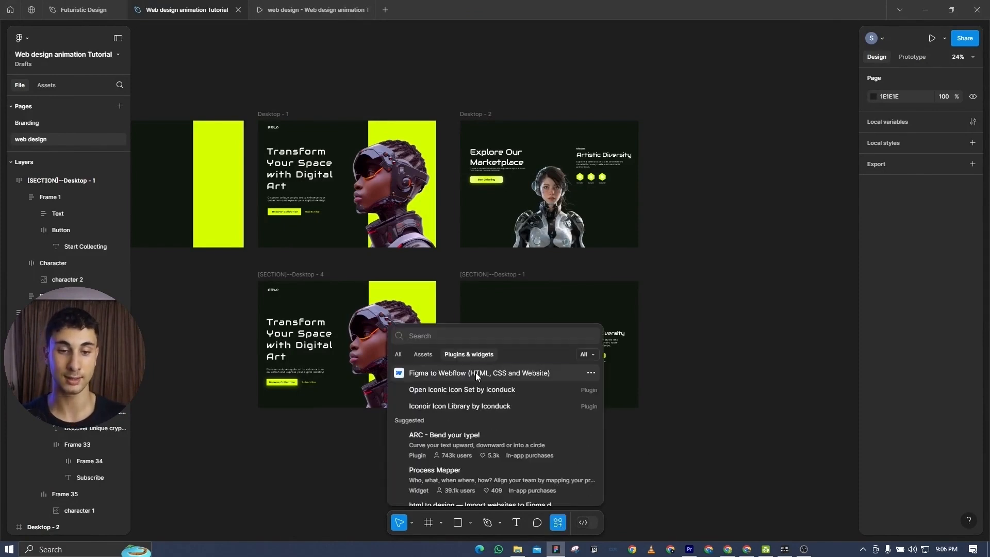
left_click(477, 374)
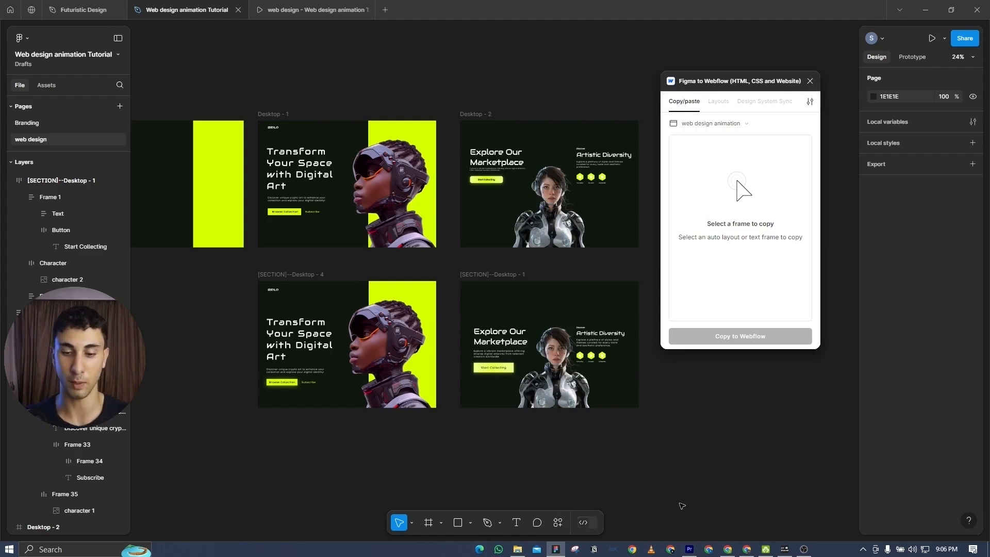
left_click(749, 550)
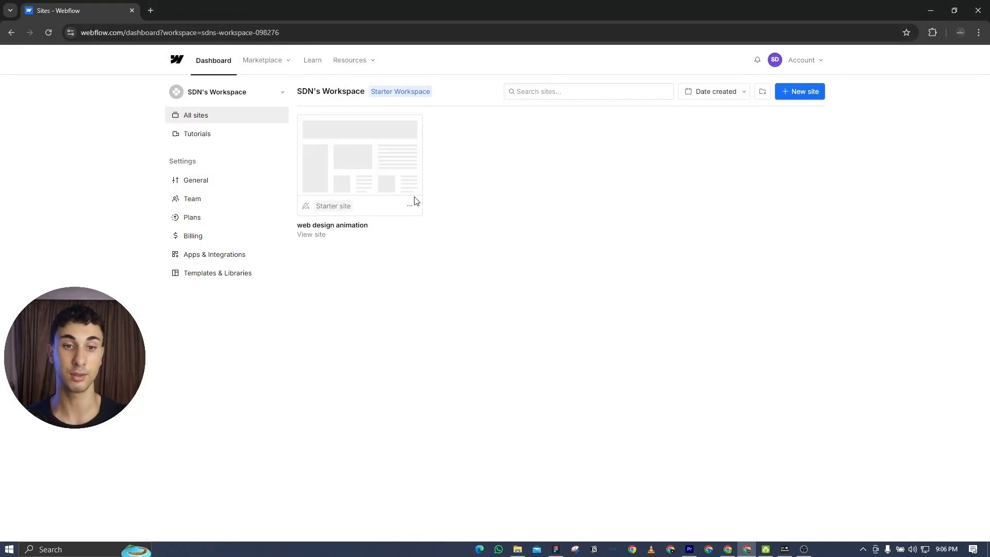
key("alt+Tab")
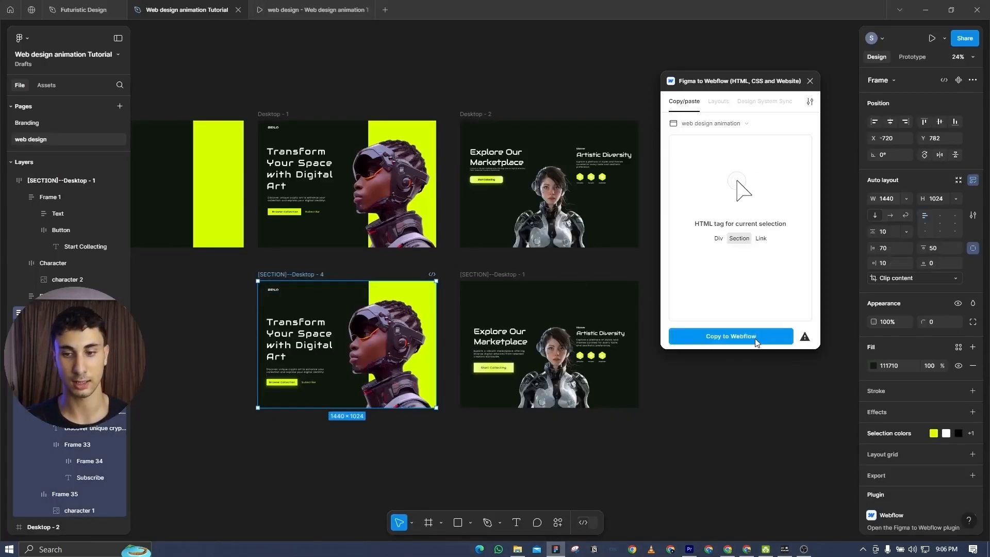
left_click(756, 341)
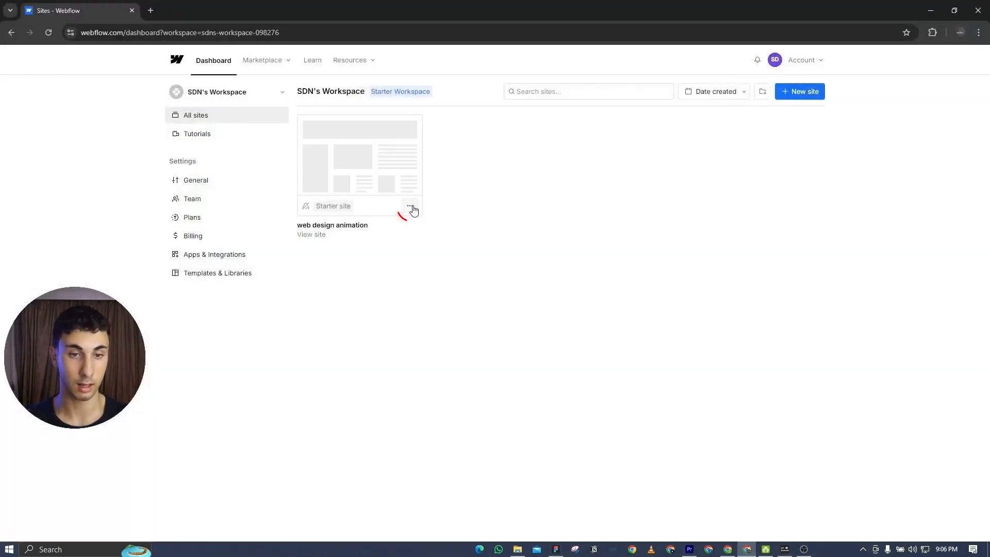
- In Webflow, open the web design animation site's font settings and review the added Google fonts
left_click(411, 207)
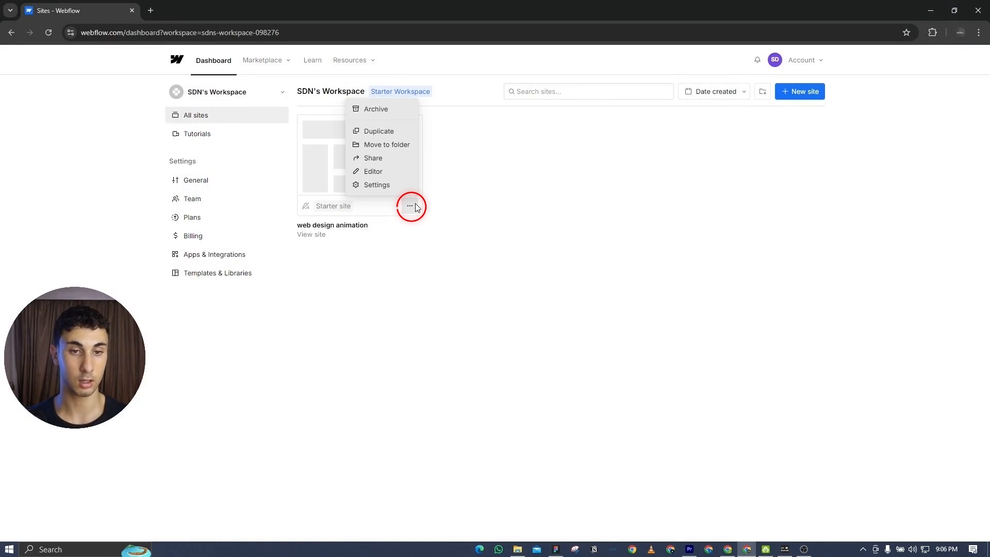
left_click(380, 184)
left_click(192, 264)
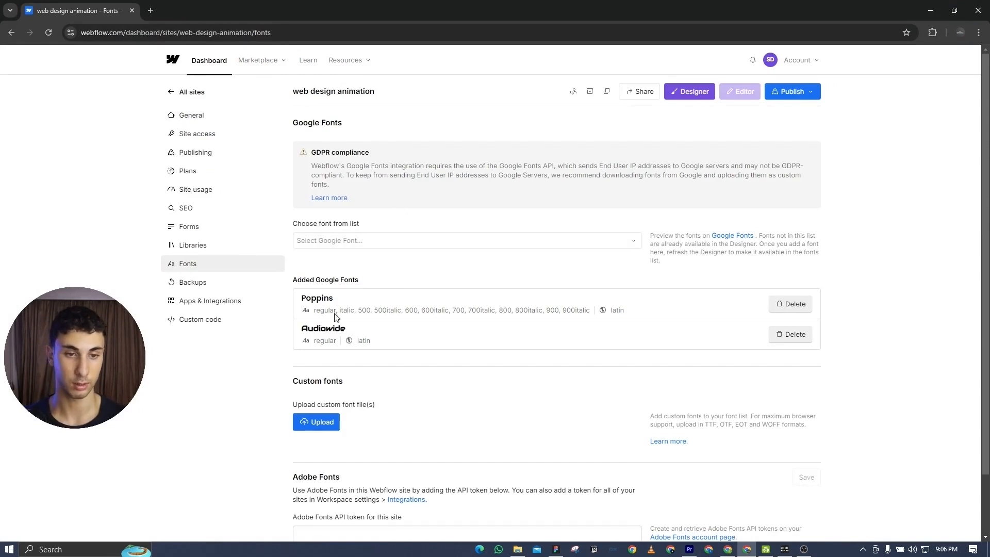
left_click_drag(299, 313, 557, 311)
left_click(557, 311)
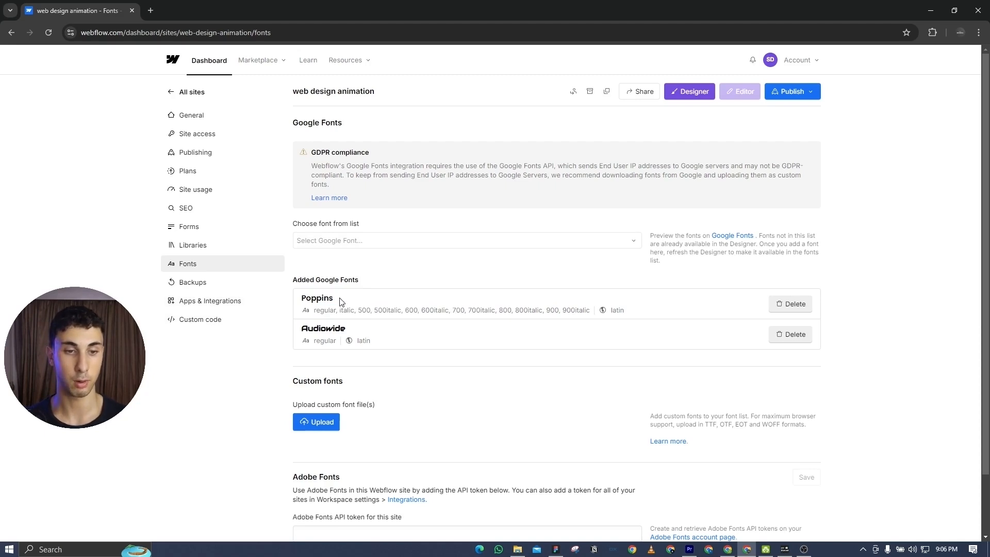
- Open the web design animation site in the Designer and paste the copied section into the Body
left_click(180, 93)
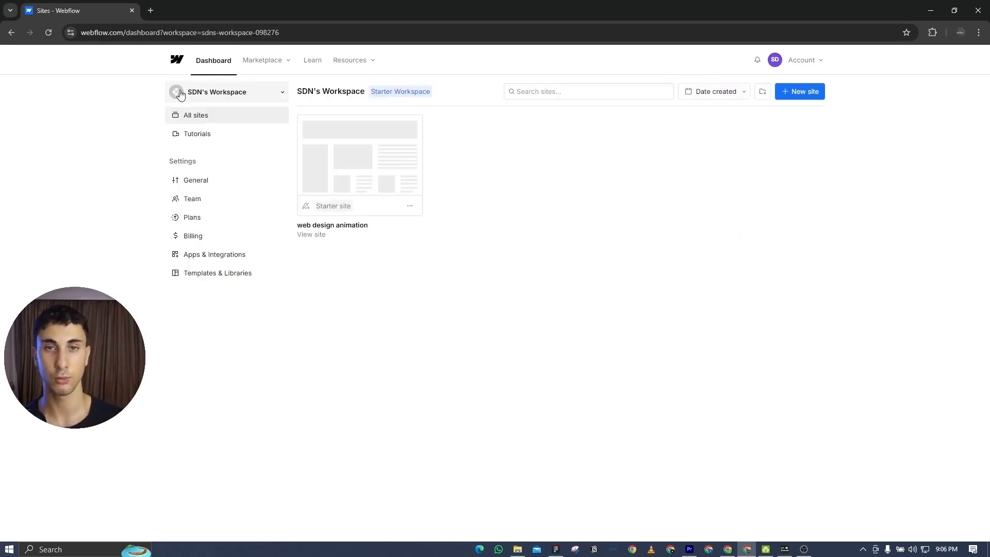
left_click(349, 157)
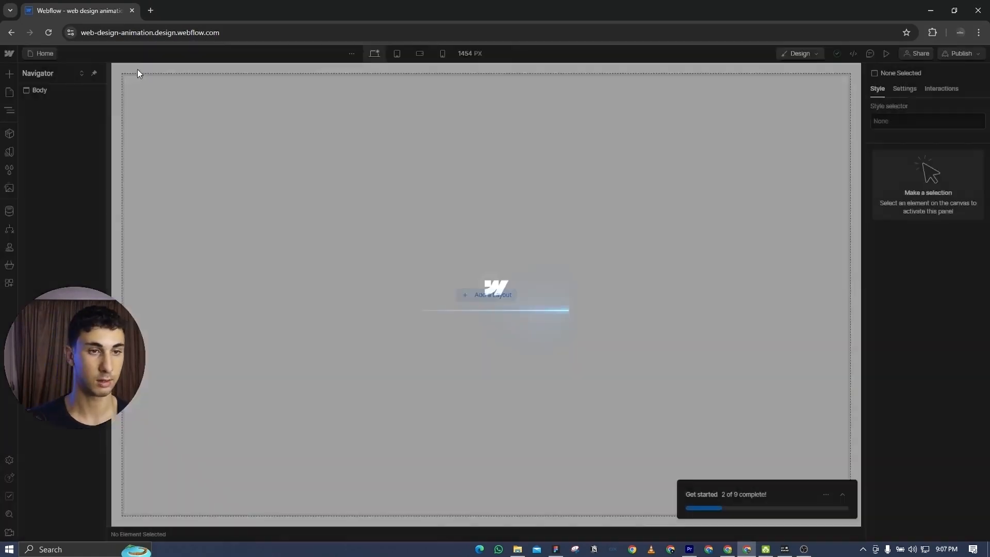
left_click(49, 91)
key("ctrl+v")
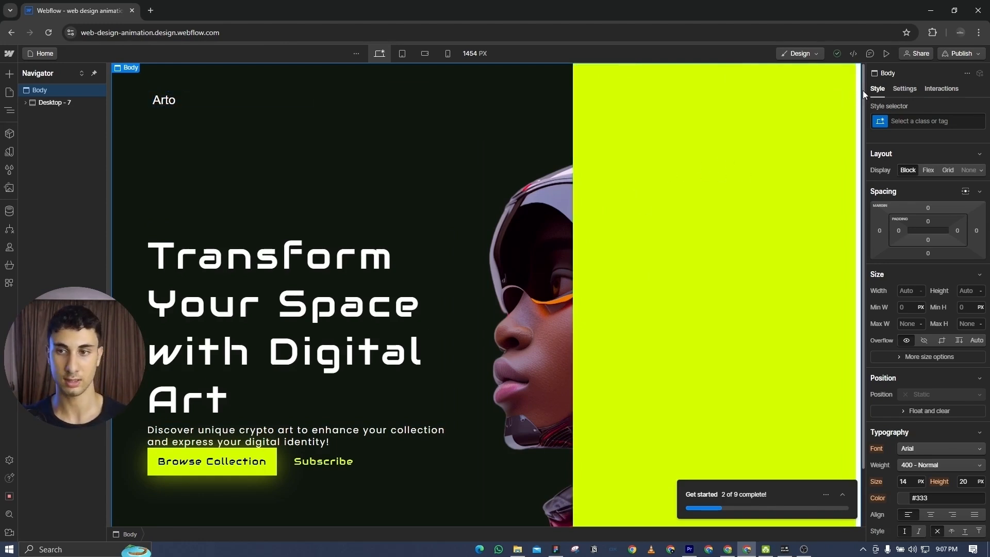
left_click_drag(864, 123, 549, 130)
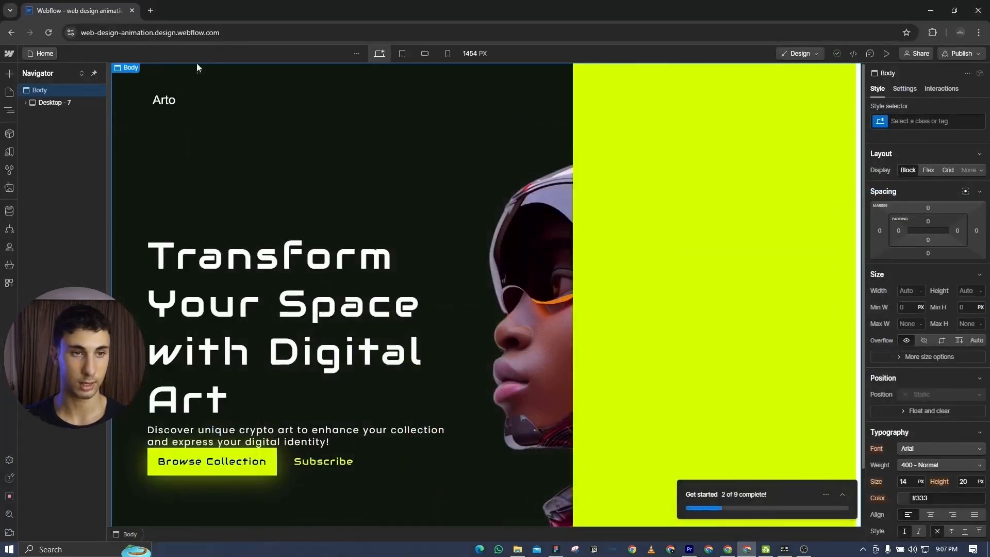
- Place the Arto logo image from the Downloads folder in the section's nav and delete the plain Arto text
left_click(517, 550)
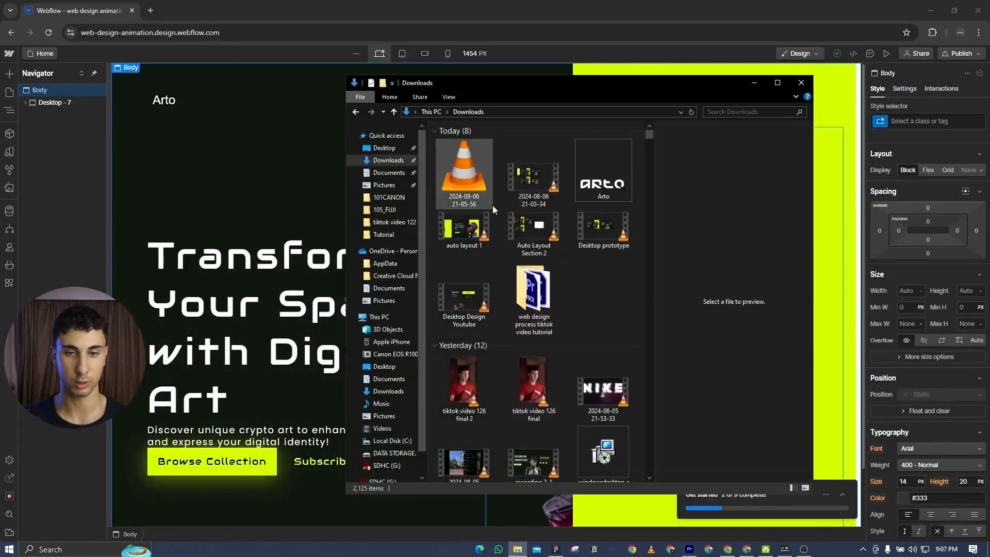
left_click_drag(604, 170, 190, 97)
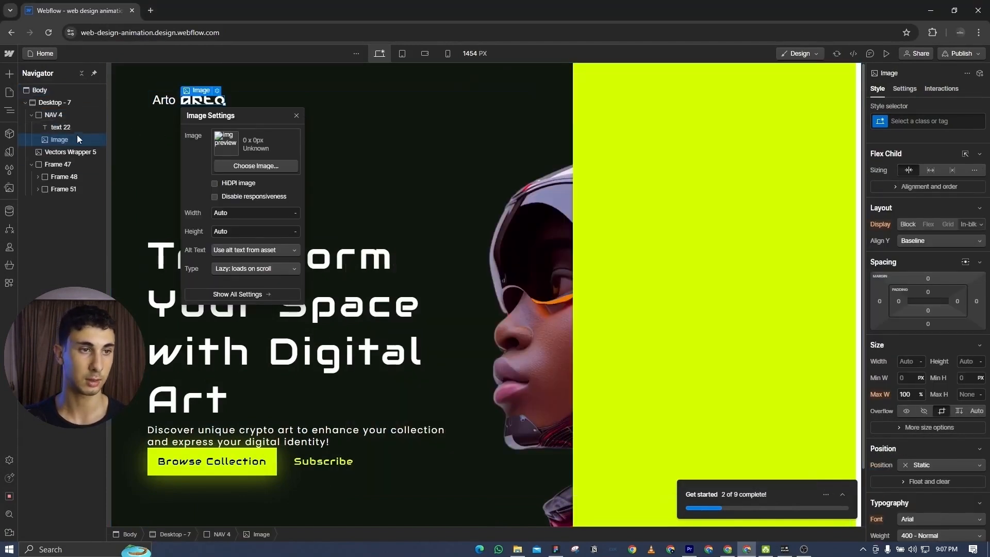
left_click(63, 129)
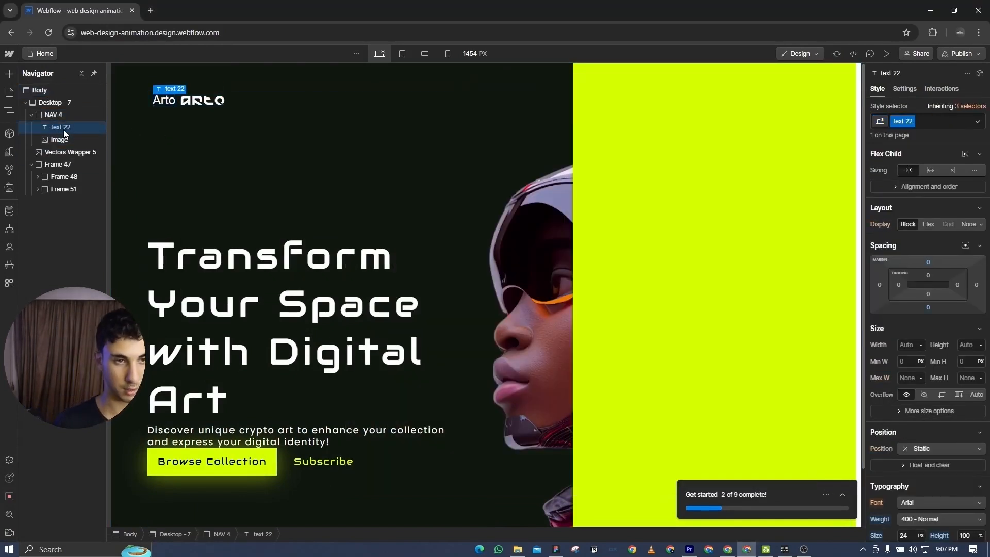
key("Delete")
- Set the position of Frame 51, which holds the character image, to Relative
left_click(549, 237)
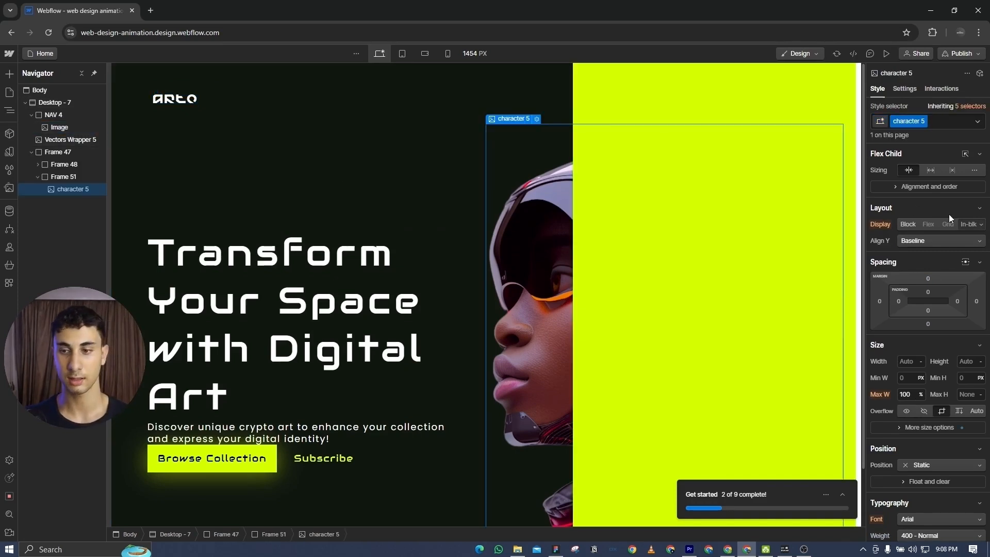
scroll(955, 338, "down", 4)
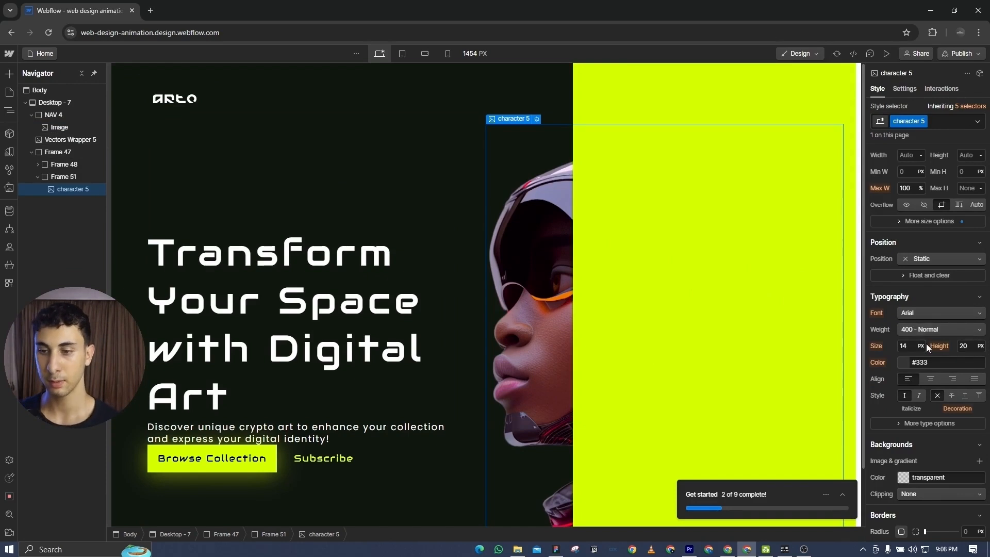
left_click(925, 258)
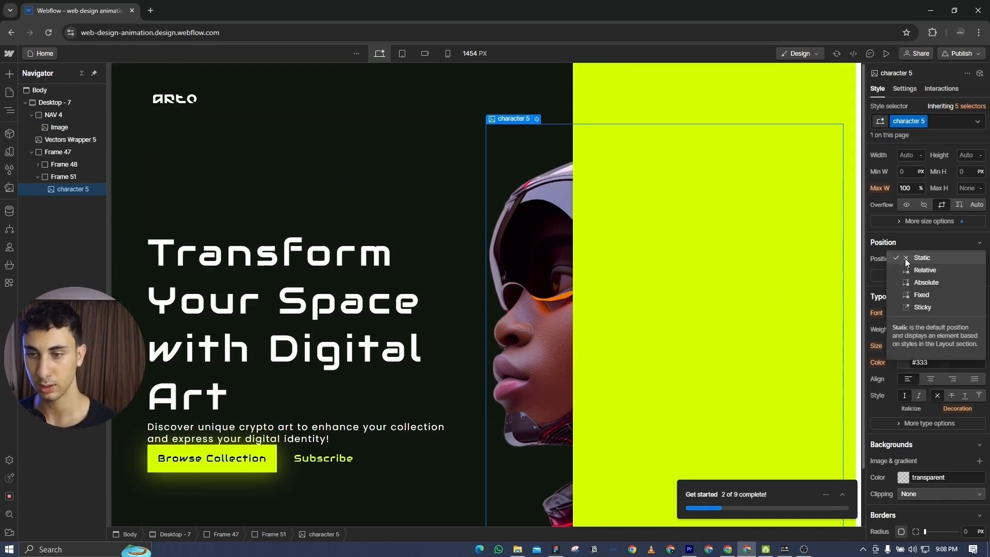
left_click(67, 178)
left_click(785, 256)
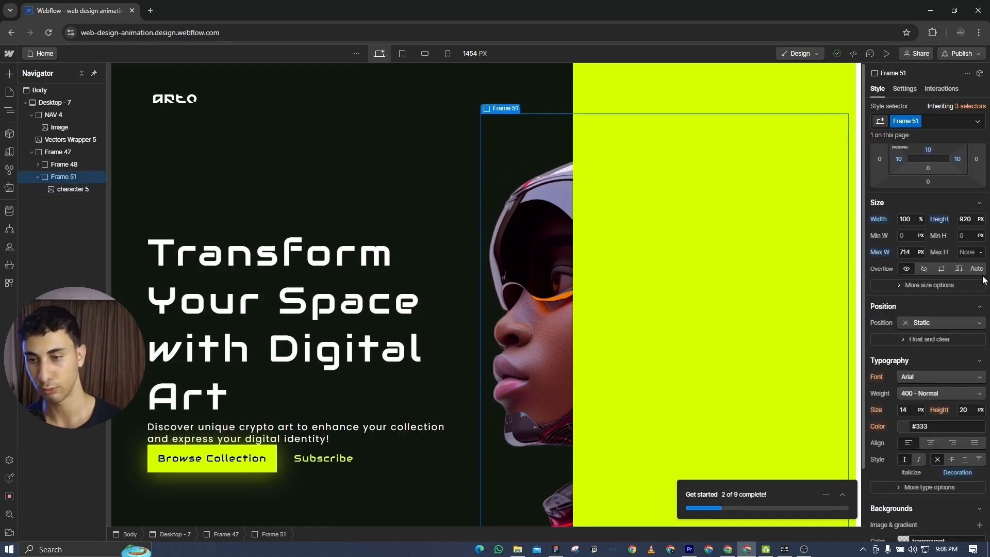
left_click(924, 323)
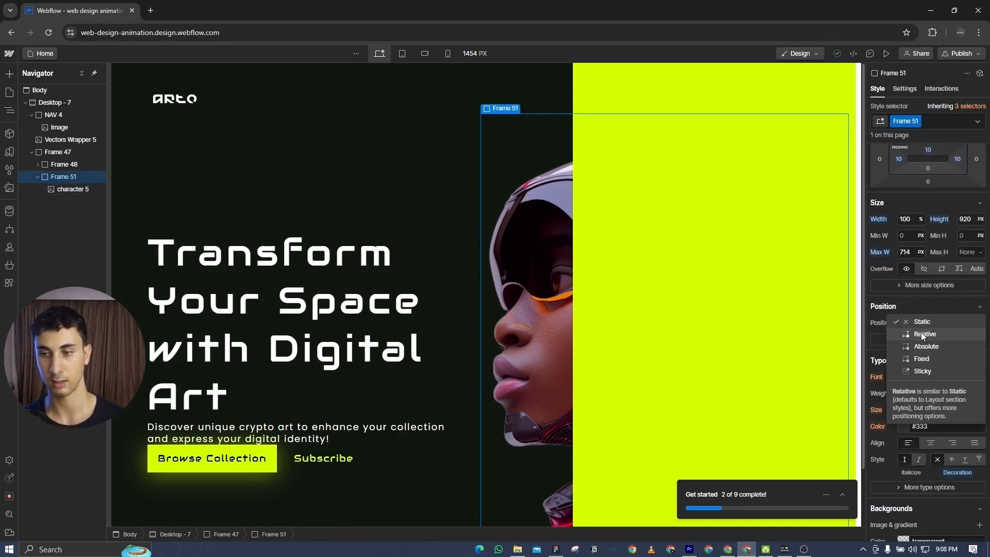
left_click(923, 334)
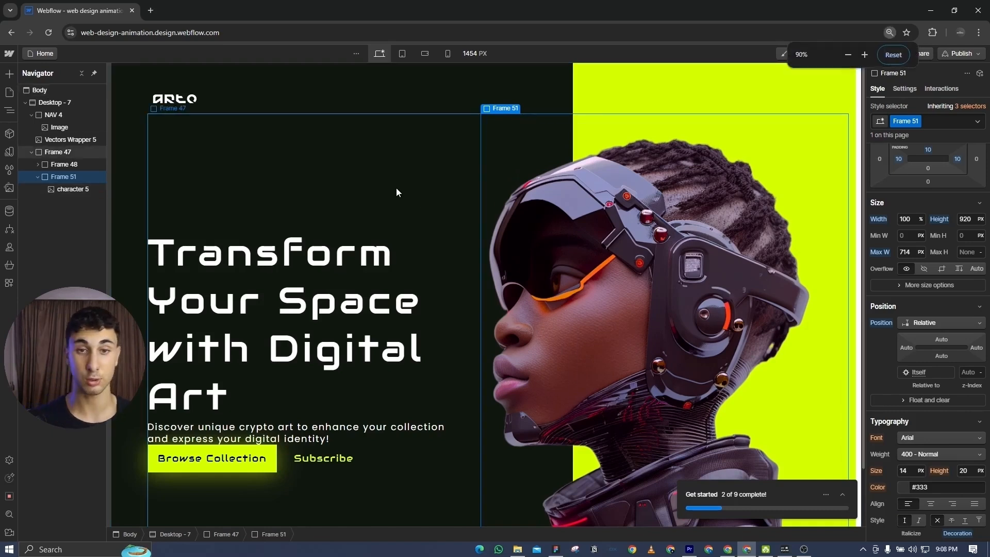
- Check how the section fills the canvas at larger page widths and restore the browser zoom to 100%
key("ctrl+minus")
key("ctrl+minus")
key("ctrl+minus")
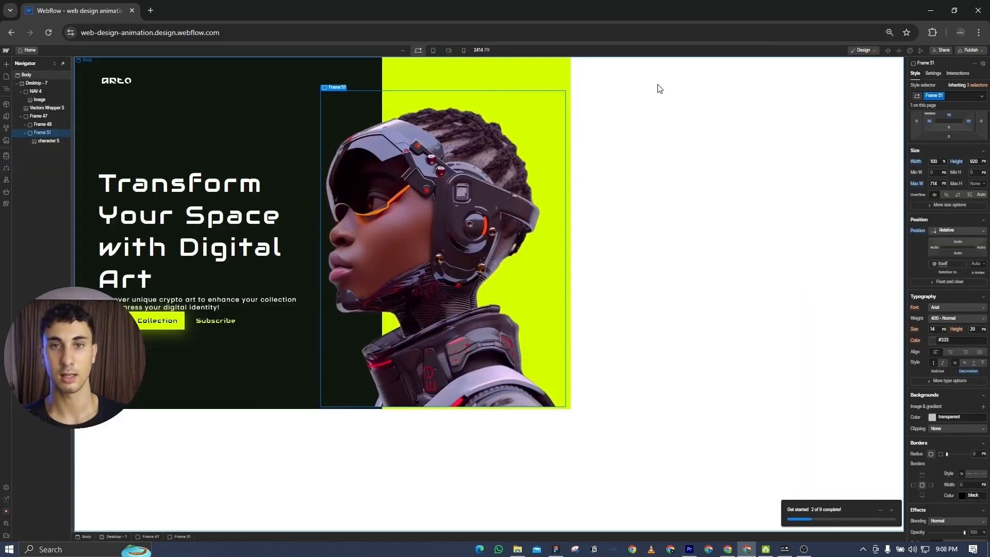
key("ctrl+plus")
key("ctrl+plus")
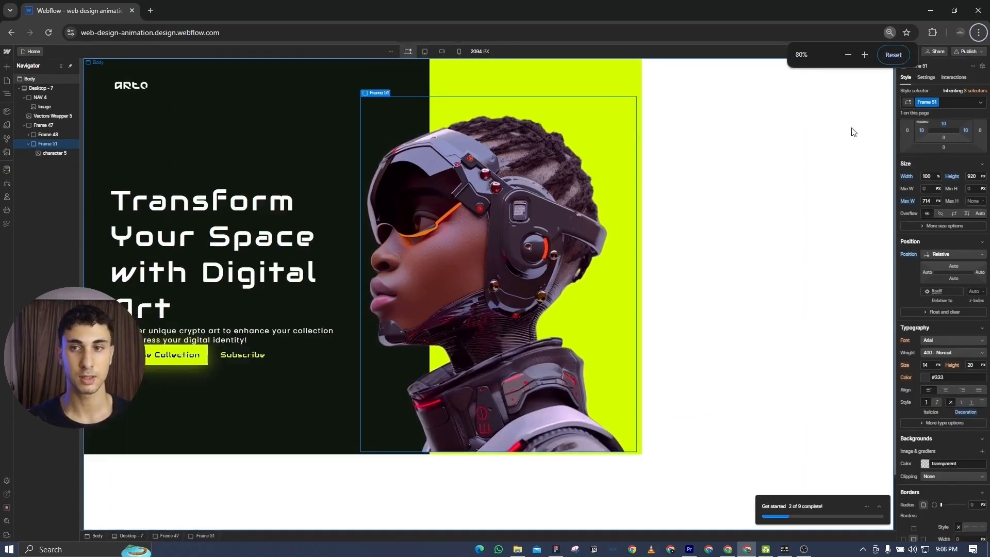
left_click(894, 56)
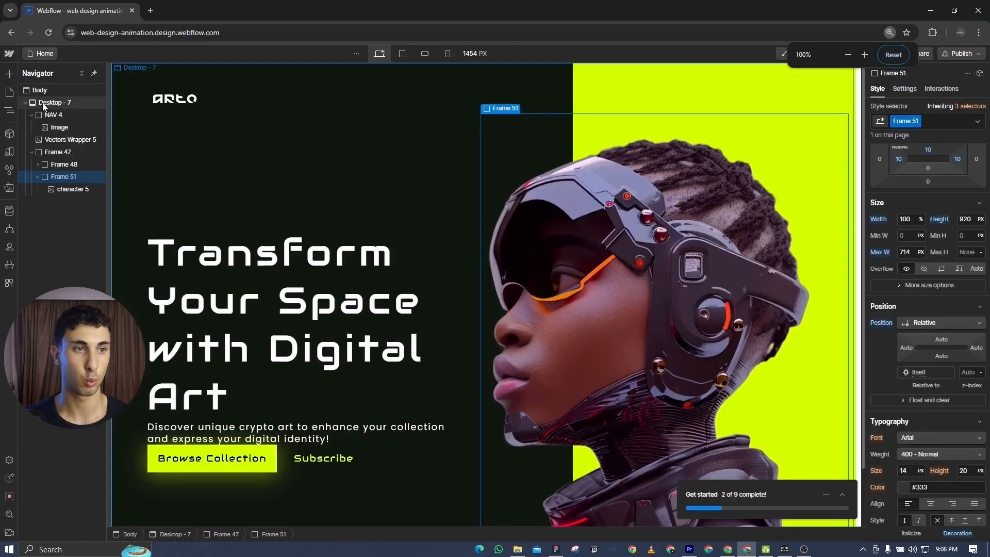
- Open the unit choices for the Desktop - 7 section's maximum width
left_click(58, 97)
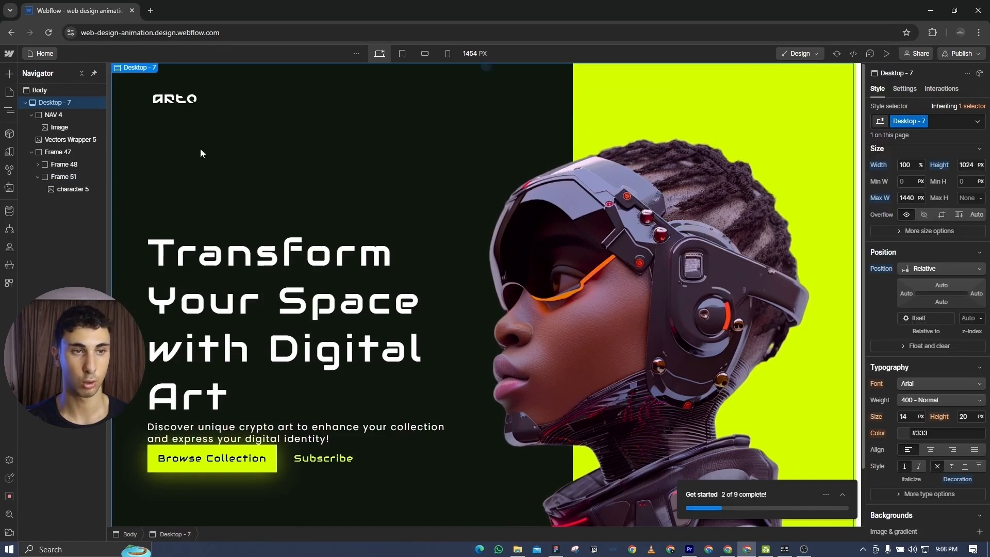
left_click(920, 198)
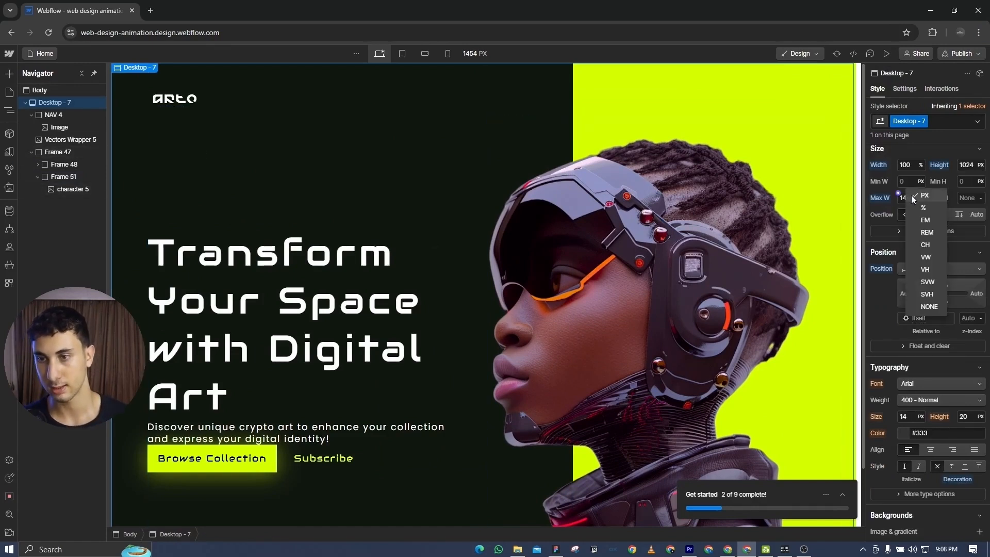
- Set the Desktop - 7 section's maximum width to None and zoom the browser out to 75%
left_click(932, 307)
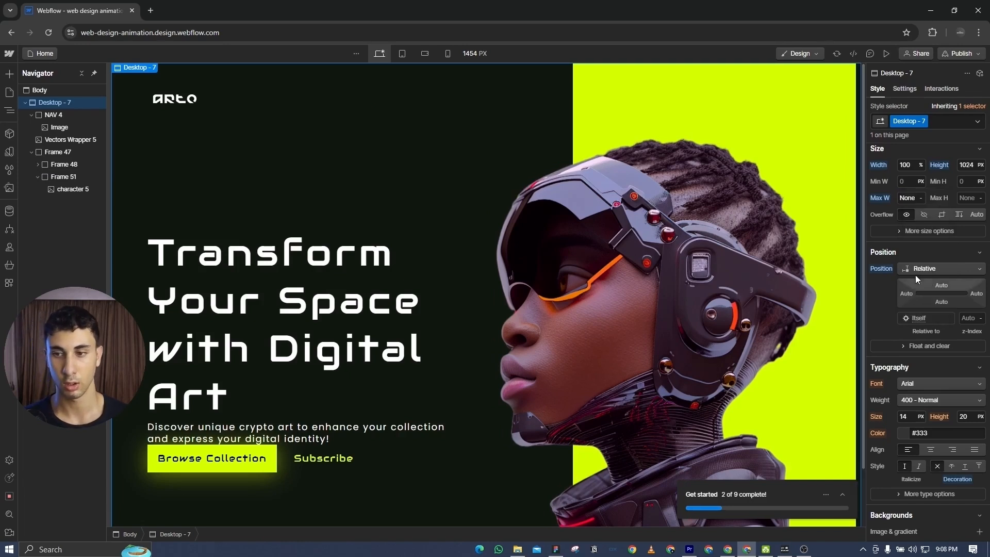
key("ctrl+minus")
key("ctrl+minus")
key("ctrl+minus")
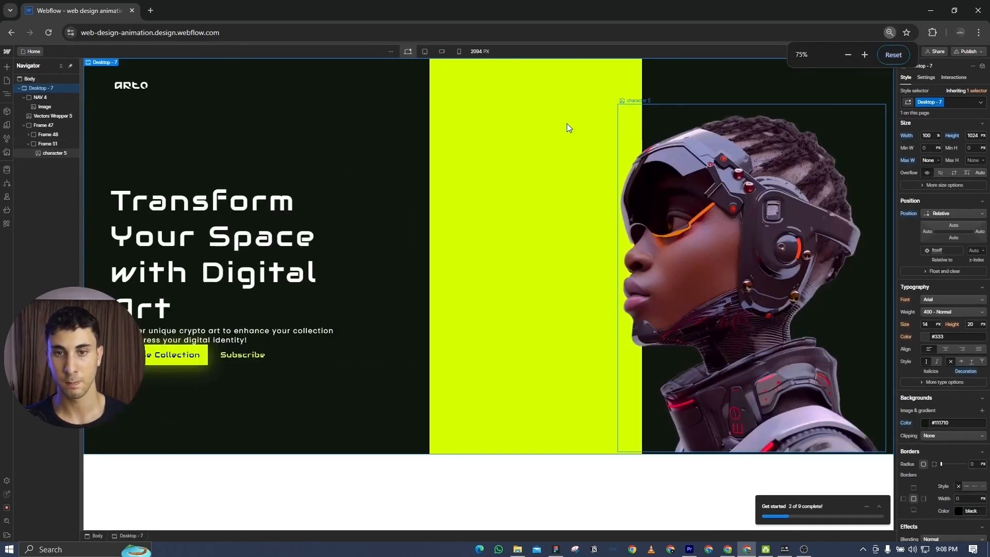
- Set the left offset of the absolutely positioned green Vectors Wrapper 5 to Auto
left_click(511, 125)
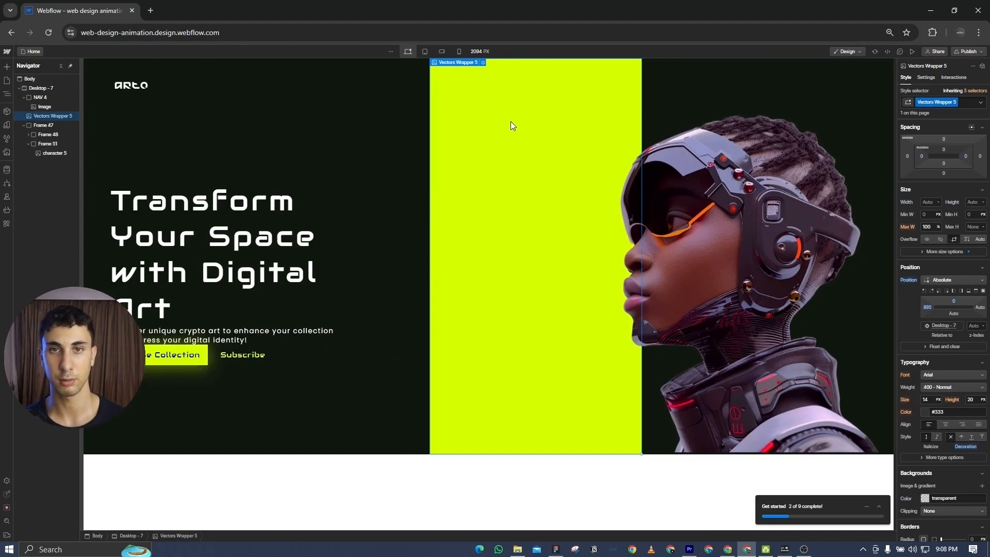
left_click(926, 308)
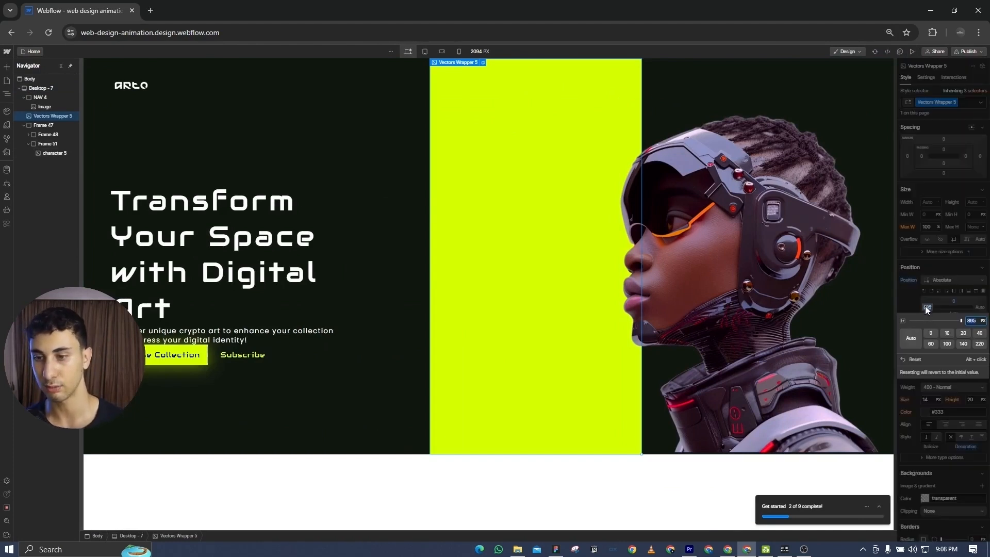
left_click(911, 339)
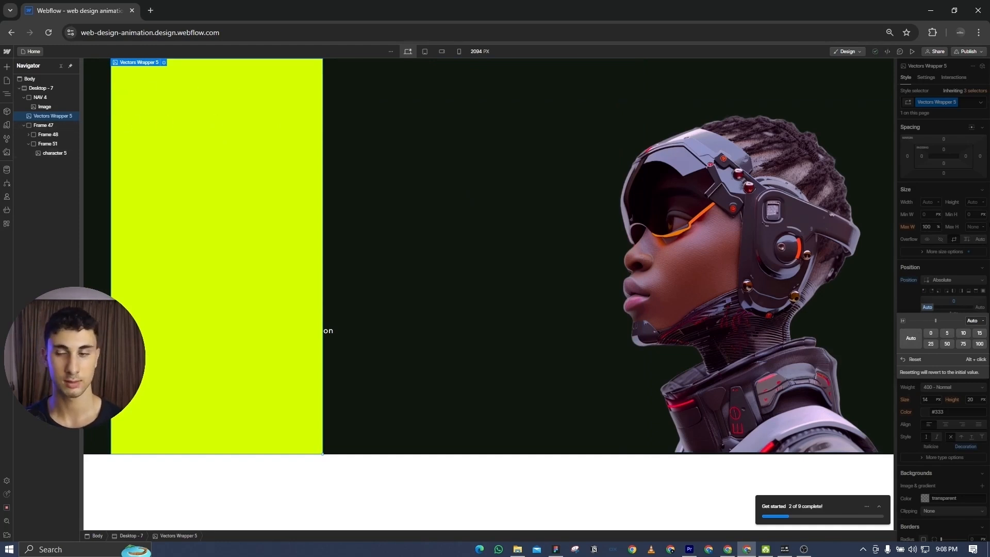
left_click(957, 158)
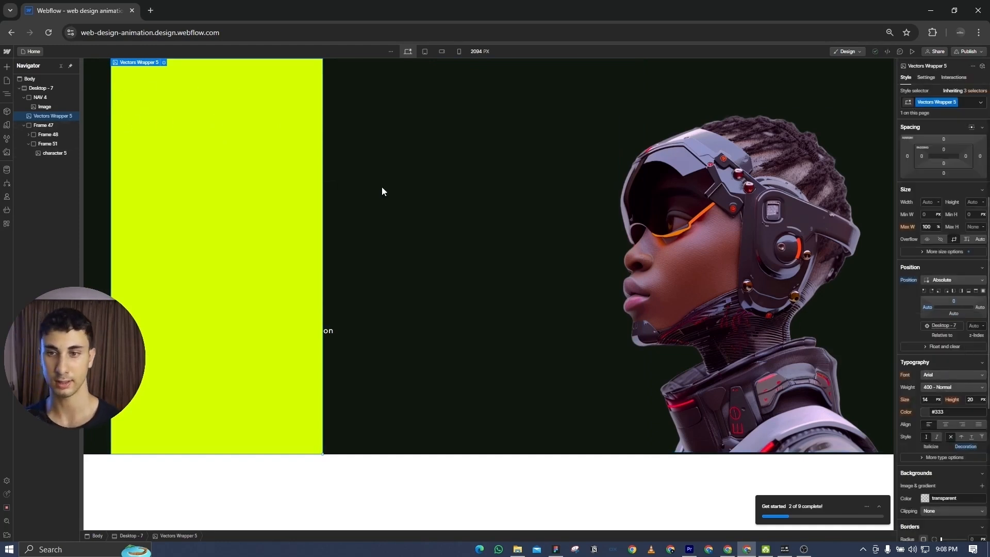
- Align the Desktop - 7 section's flex children to Right horizontally and Center vertically
left_click(46, 90)
scroll(983, 202, "up", 3)
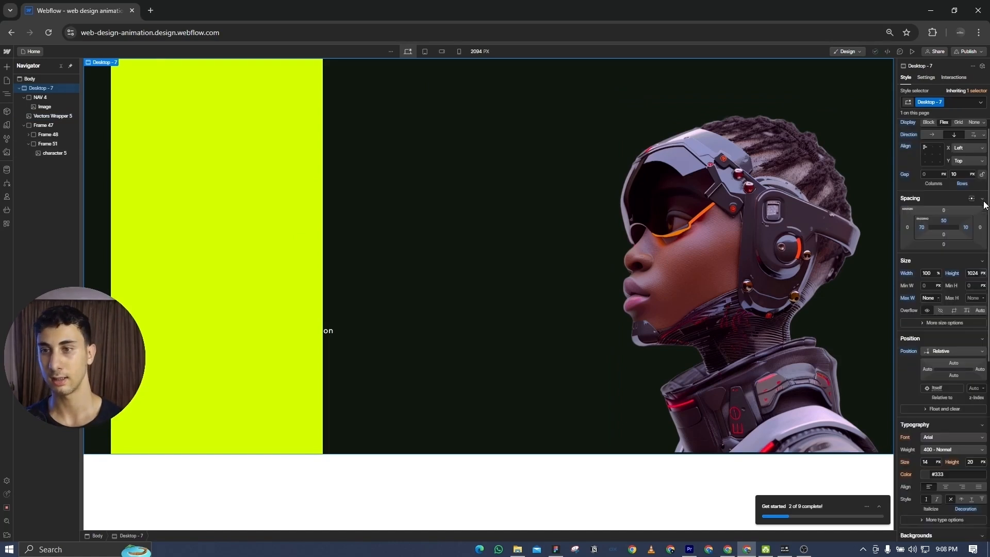
scroll(984, 204, "up", 1)
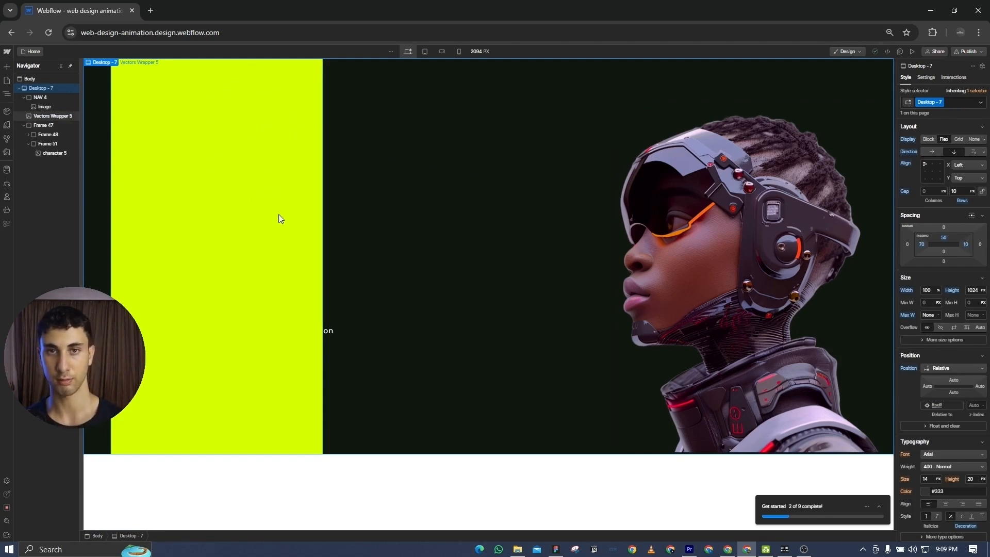
left_click(939, 170)
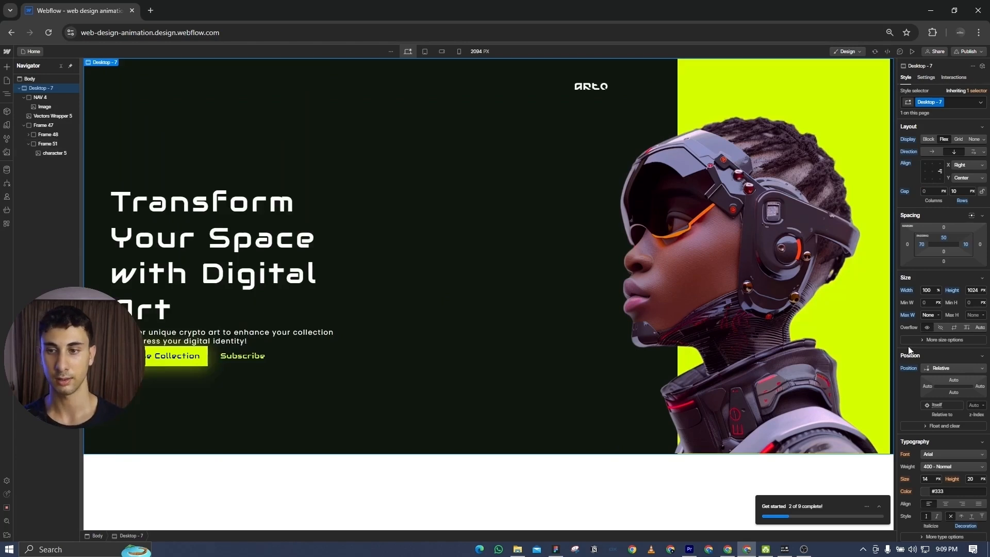
- Set the right offset of Vectors Wrapper 5 to 0
left_click(840, 74)
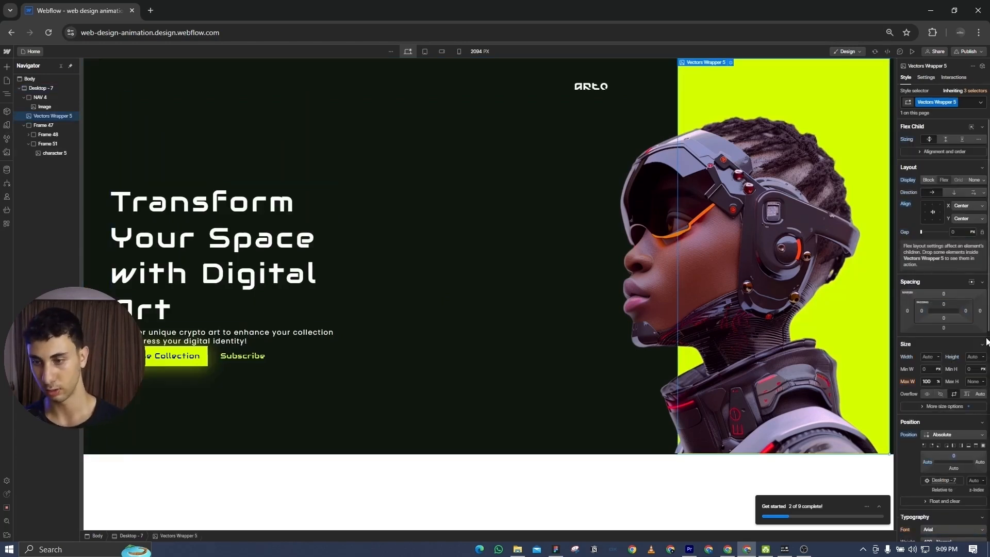
left_click(981, 462)
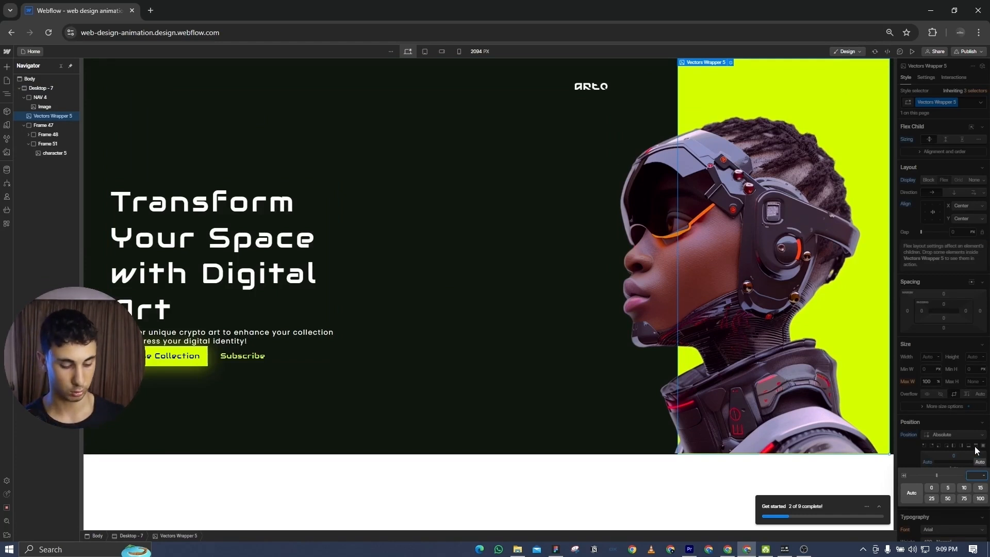
key("Return")
- Set the maximum width of the NAV 4 navigation bar to None
left_click(636, 82)
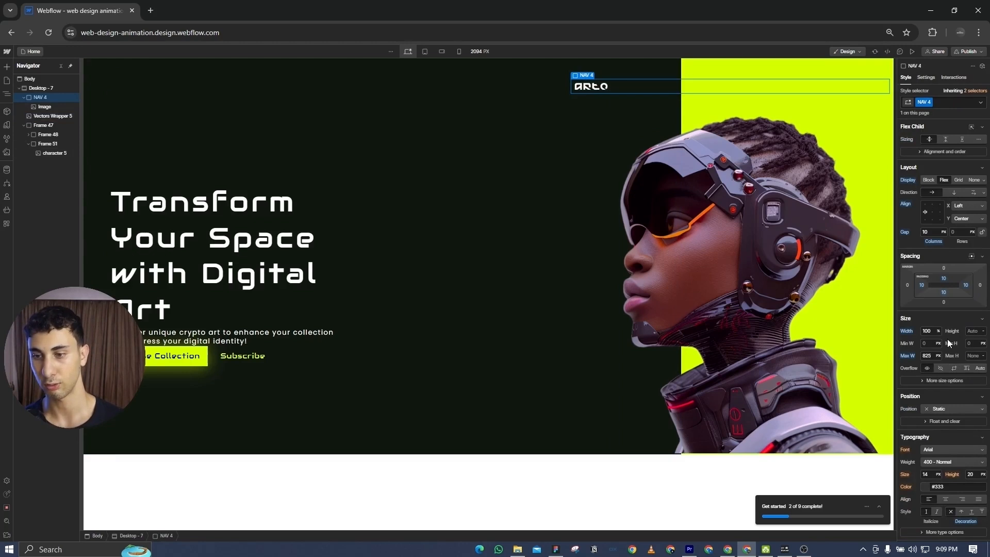
left_click(939, 354)
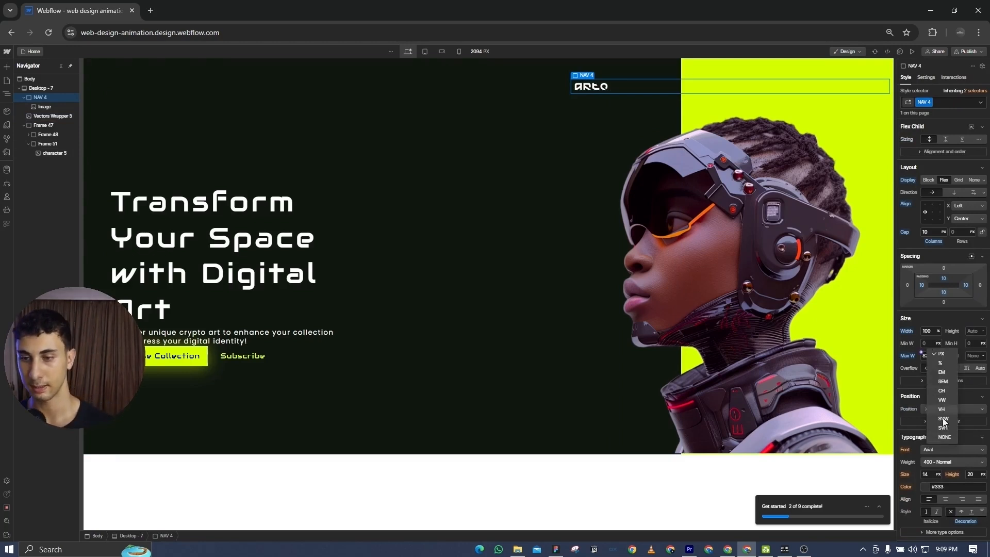
left_click(944, 436)
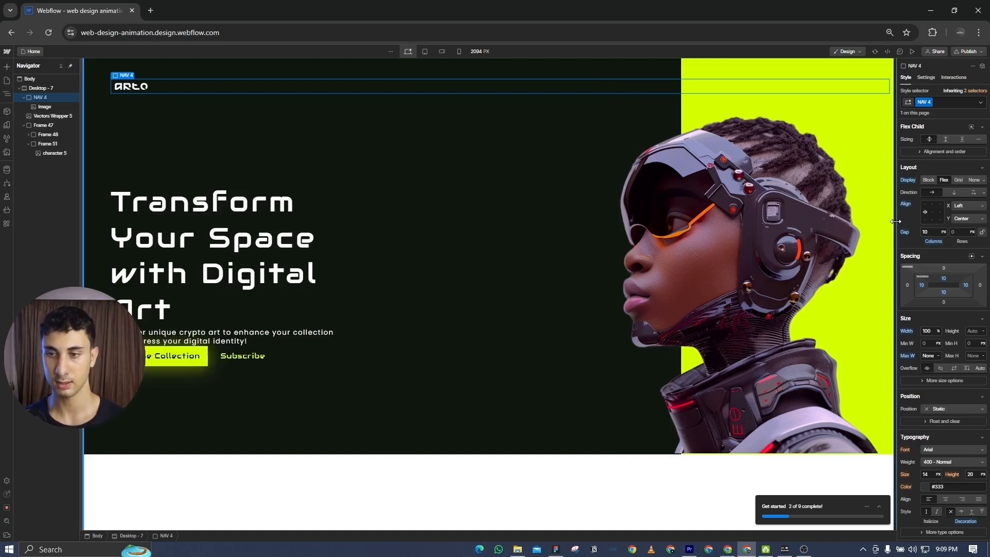
- Set the character 5 image's overflow to visible and test the page at narrower and wider canvas widths
left_click_drag(895, 221, 698, 225)
left_click(614, 219)
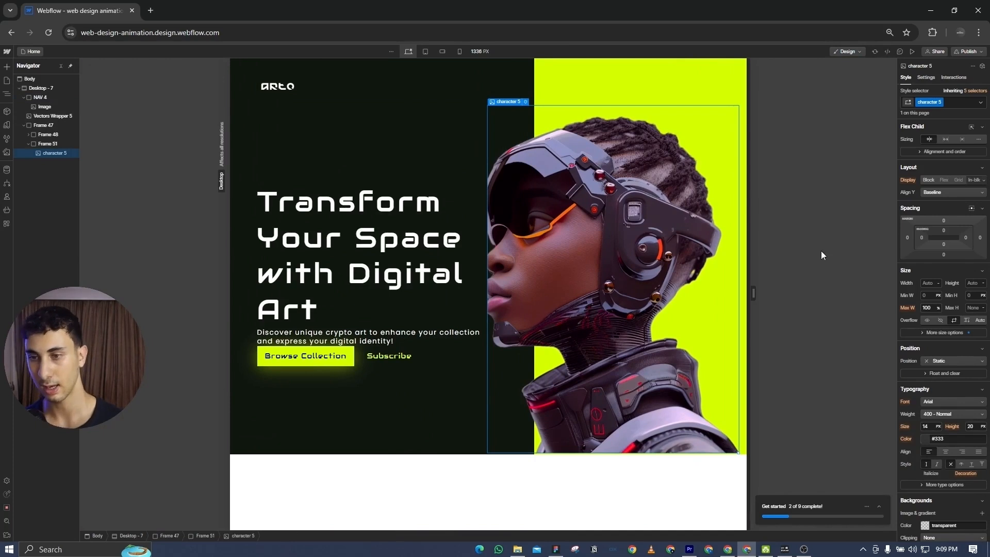
left_click(927, 320)
left_click_drag(753, 292, 663, 296)
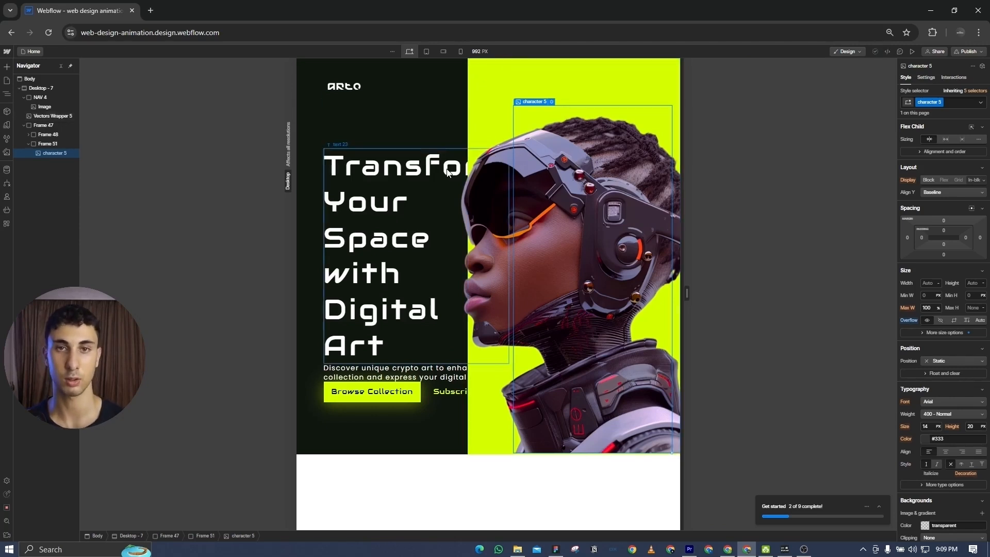
left_click_drag(687, 294, 869, 298)
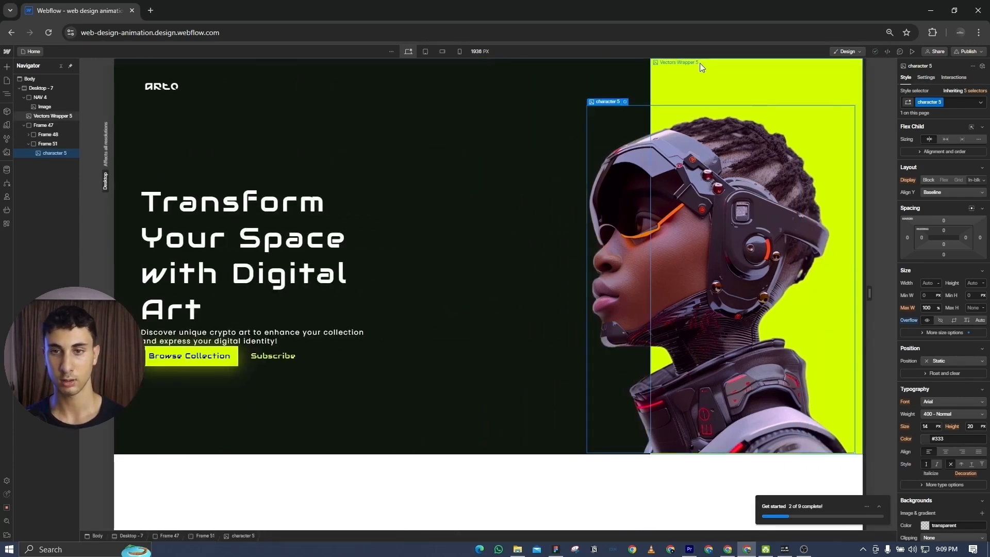
- Set the width of Vectors Wrapper 5 to 35 VW and test the page at a 992 px canvas width
left_click(698, 76)
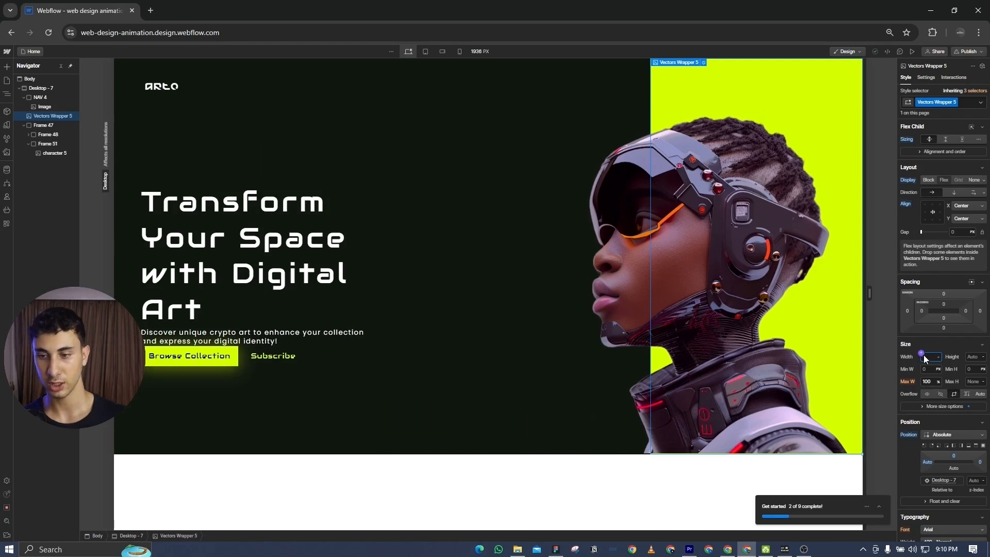
left_click(940, 358)
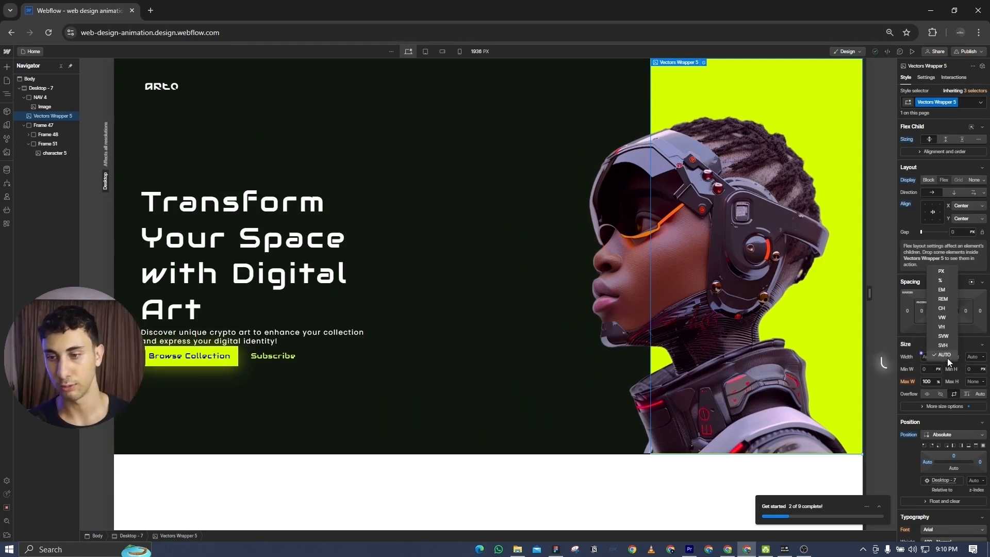
left_click(942, 318)
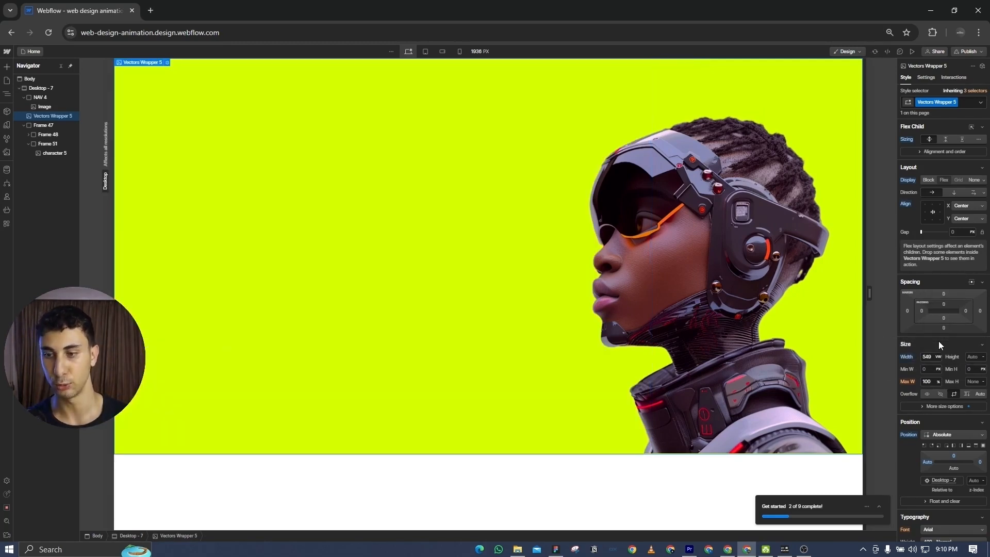
left_click(932, 356)
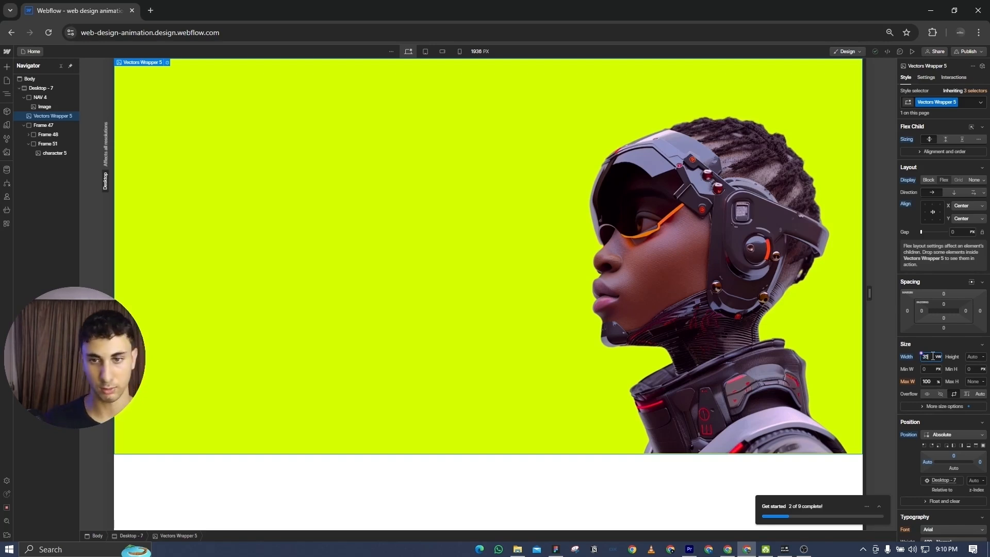
type("5")
left_click_drag(869, 293, 895, 286)
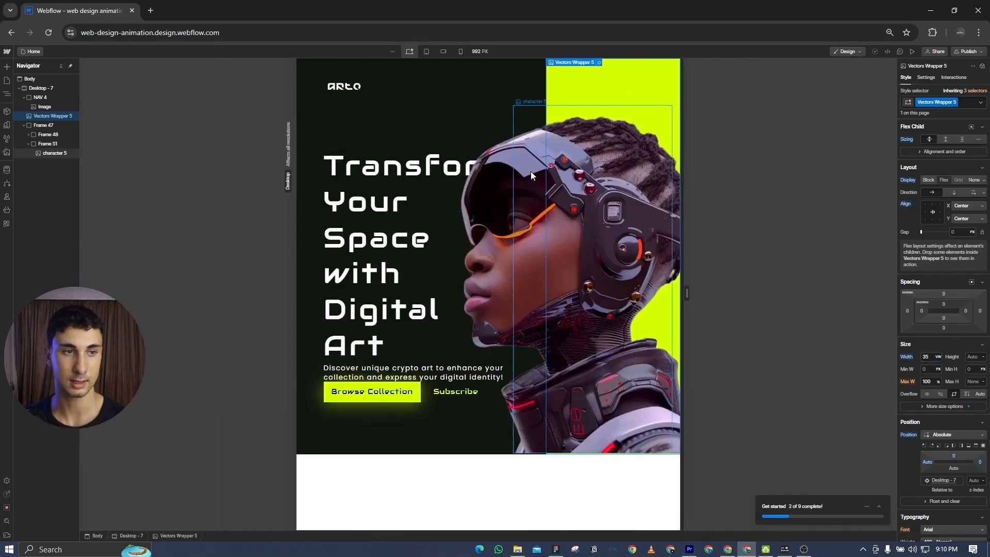
- Set the character 5 image's maximum width to None and widen the canvas back to its full size
left_click(531, 171)
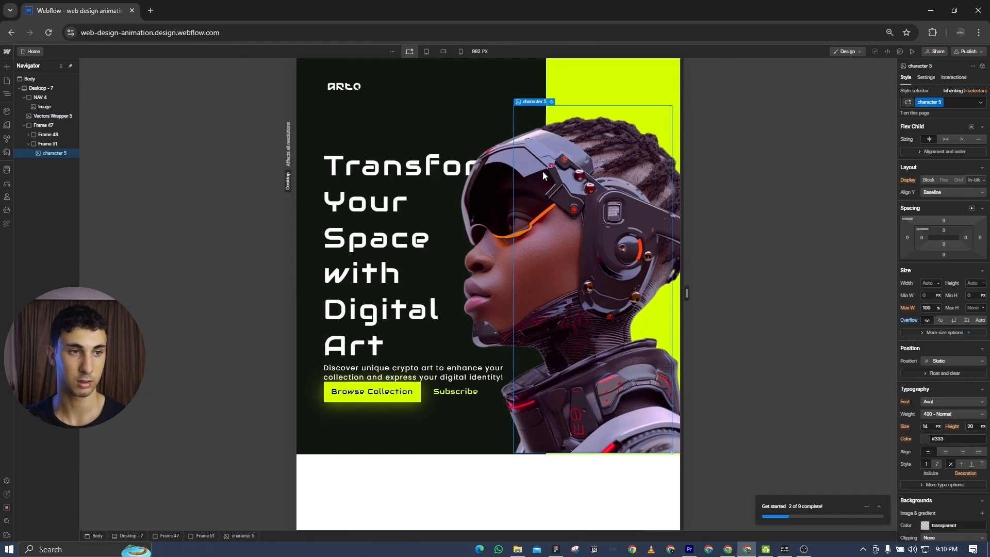
left_click(941, 308)
left_click(947, 380)
left_click_drag(686, 288, 920, 256)
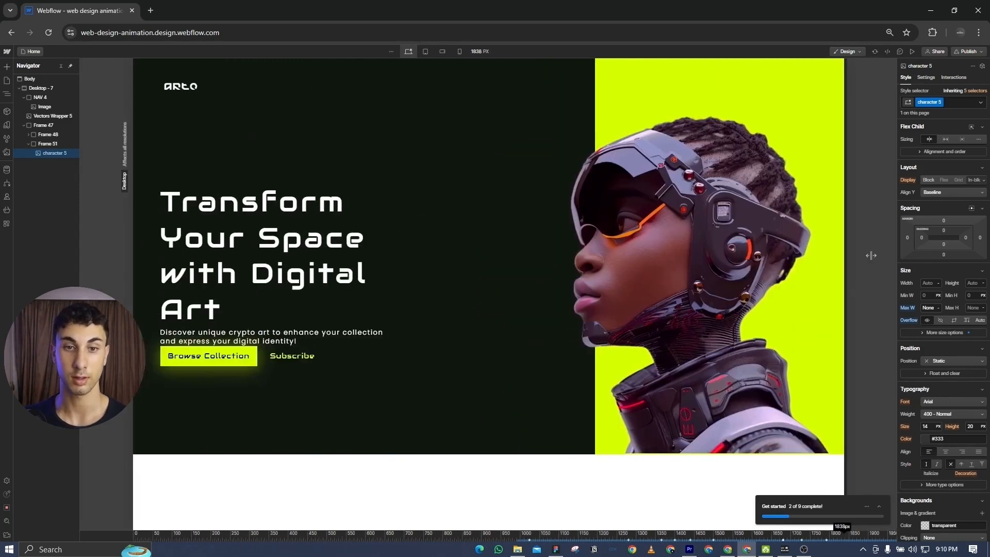
- Give the "Transform Your Space with Digital Art" heading a bottom margin of 20 px
left_click(169, 294)
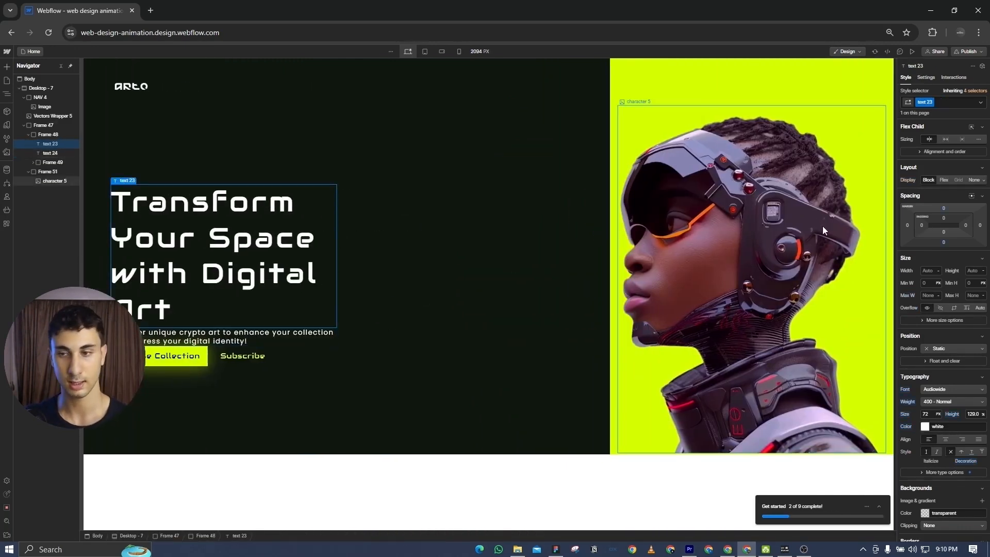
left_click(944, 242)
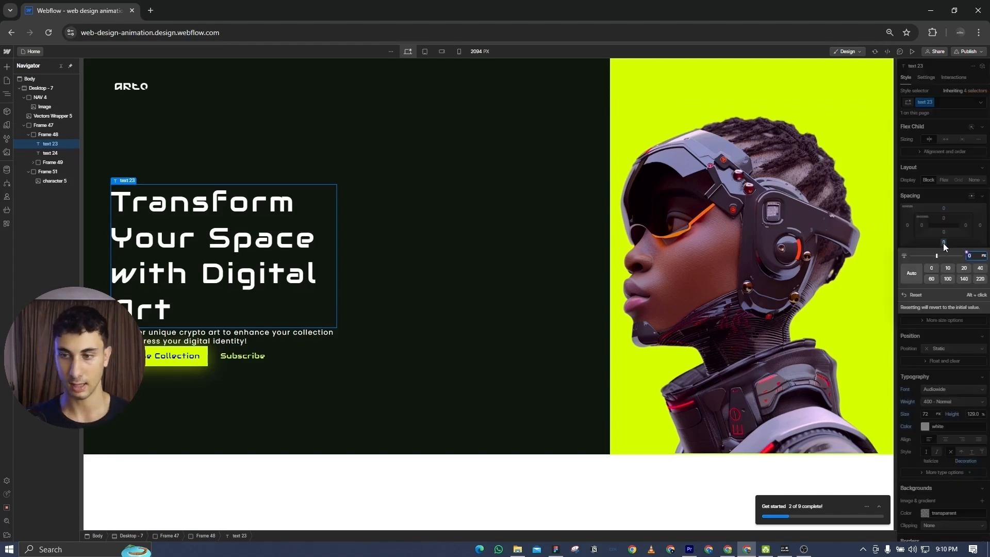
left_click(964, 268)
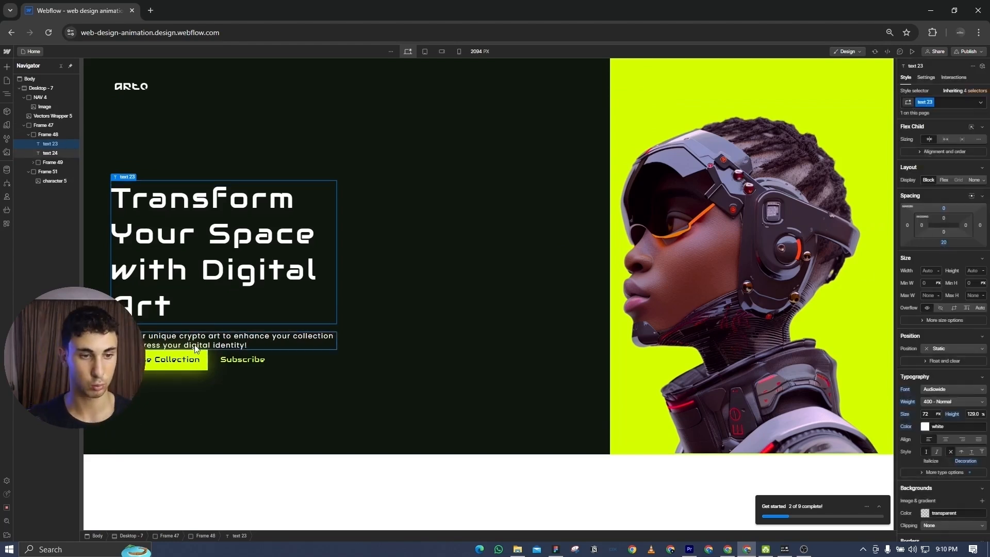
- Give the description paragraph under the heading a bottom margin of 20 px
left_click(195, 348)
left_click(944, 242)
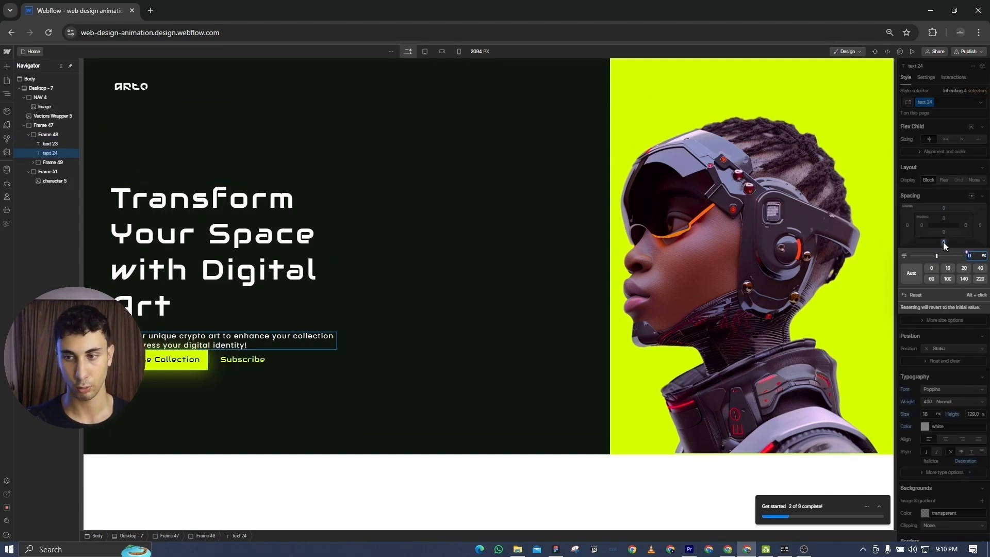
type("20")
key("Return")
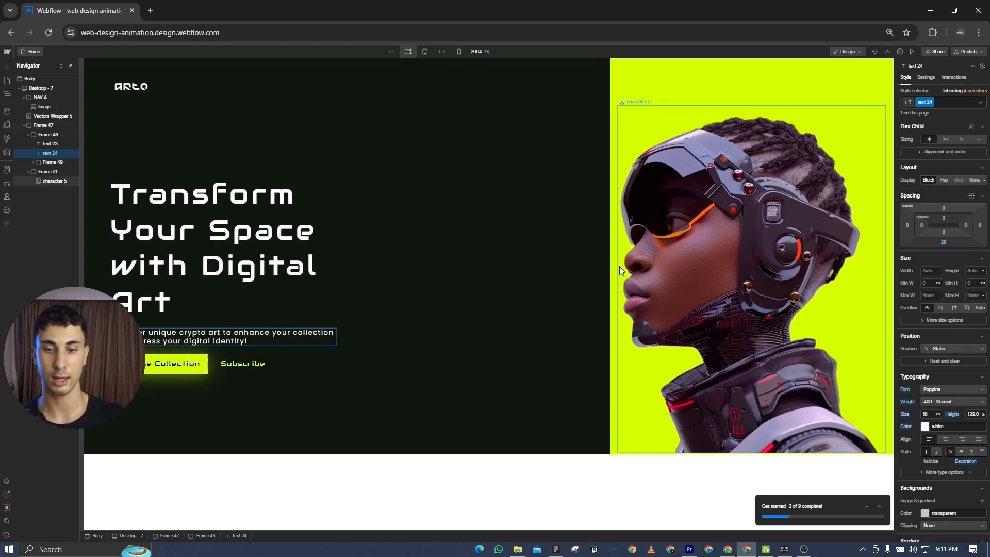
- Reset the browser zoom to 100%
key("ctrl+plus")
key("ctrl+plus")
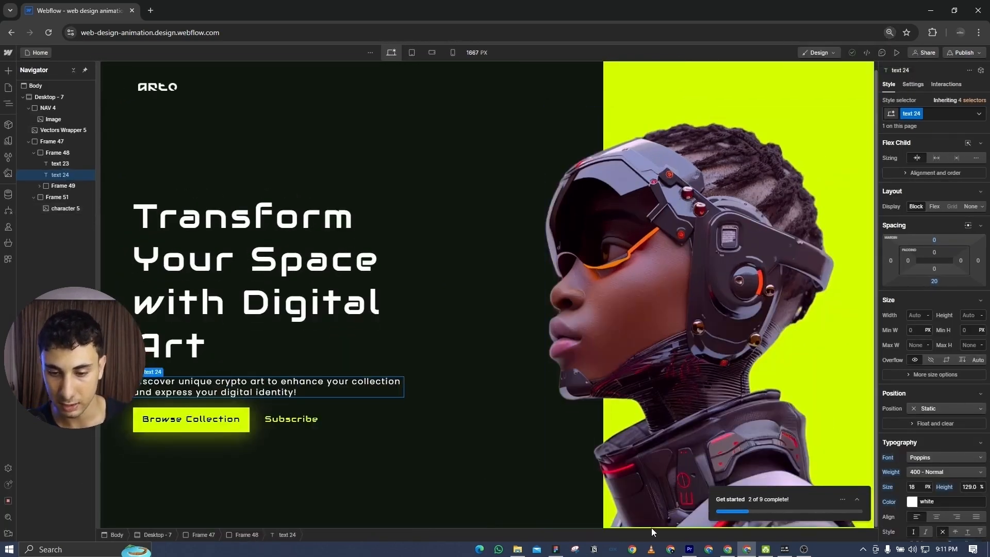
left_click(889, 32)
left_click(892, 52)
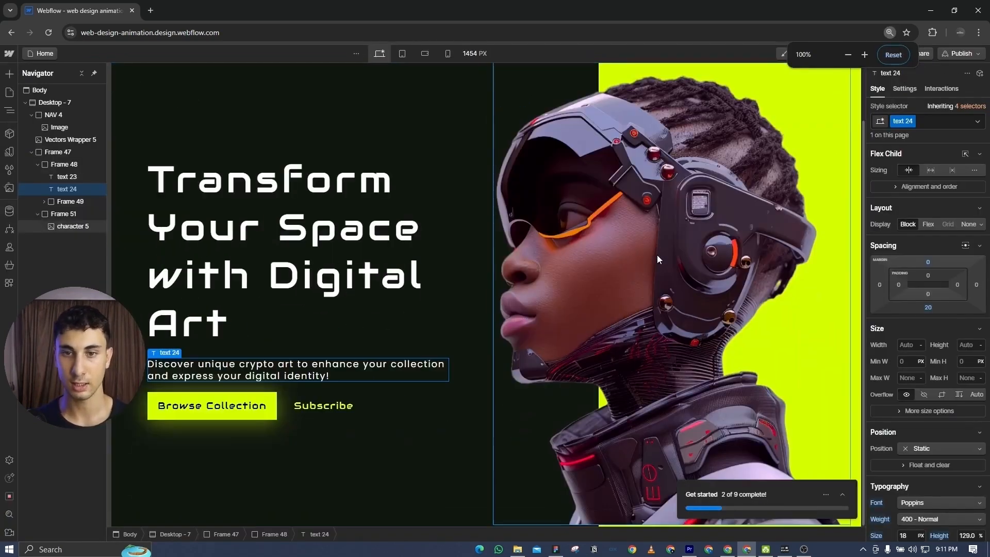
- Set the bottom offset of the relatively positioned Frame 51 around the character image to -3
left_click(620, 394)
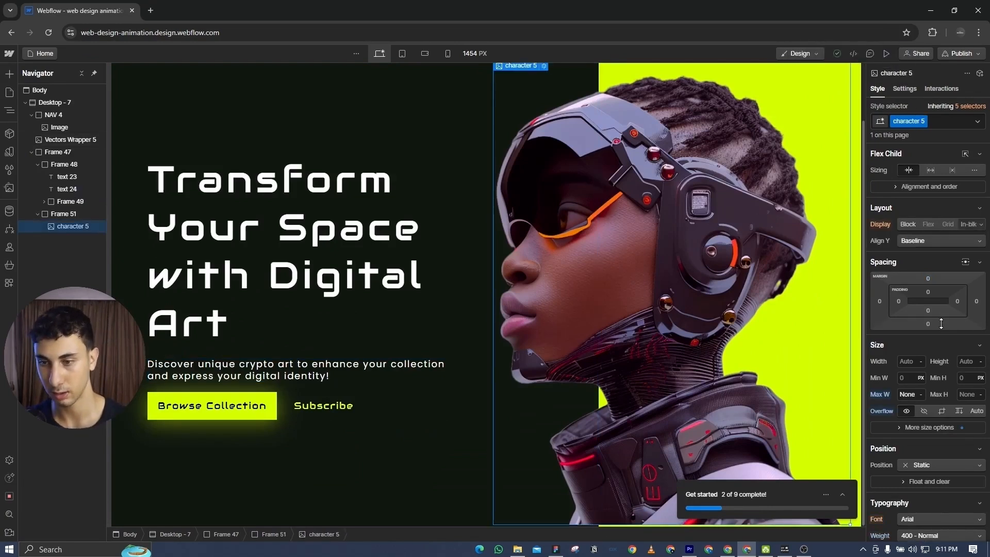
scroll(941, 364, "down", 3)
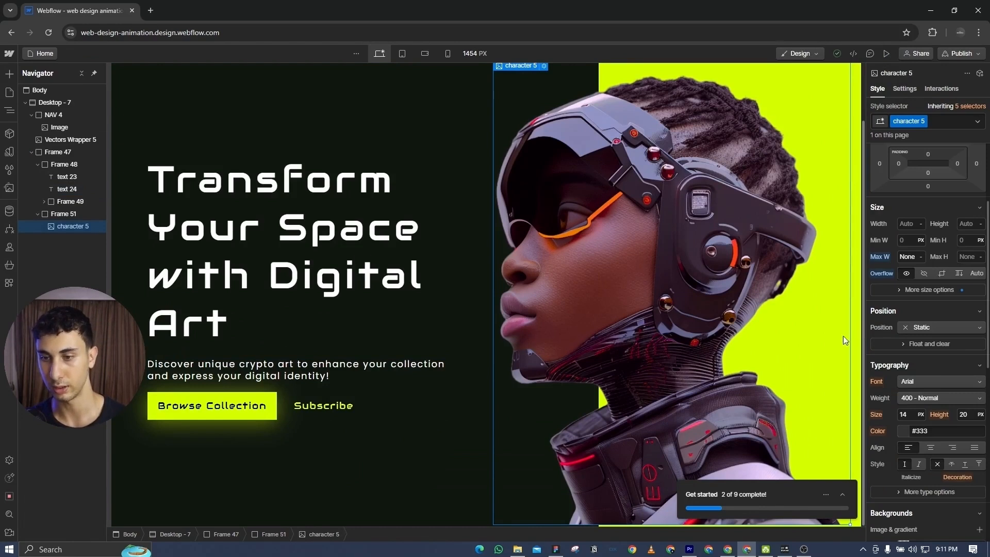
left_click(60, 215)
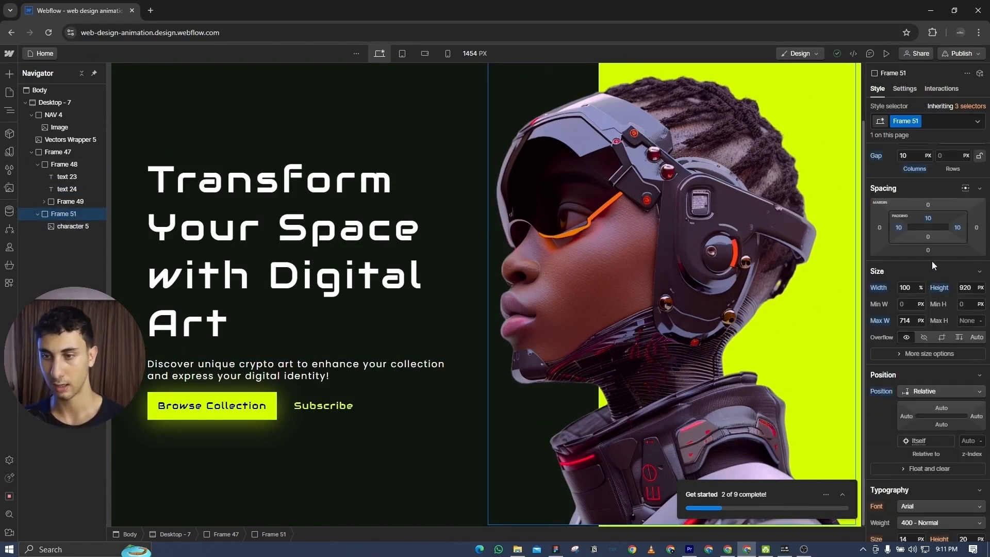
scroll(932, 261, "down", 2)
left_click_drag(952, 354, 974, 392)
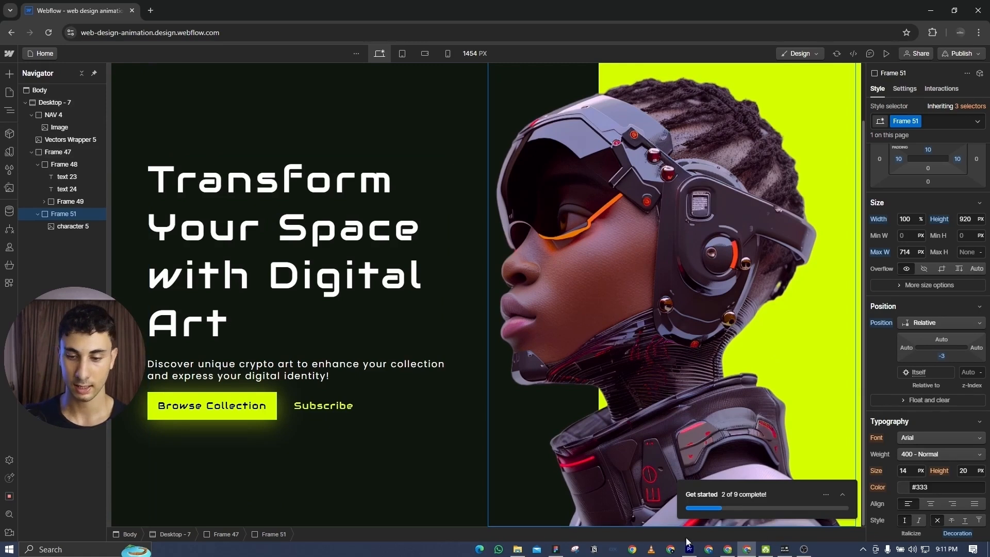
- Copy the [SECTION]--Desktop - 1 frame from Figma with the Webflow plugin and paste it into the page Body in Webflow
left_click(556, 548)
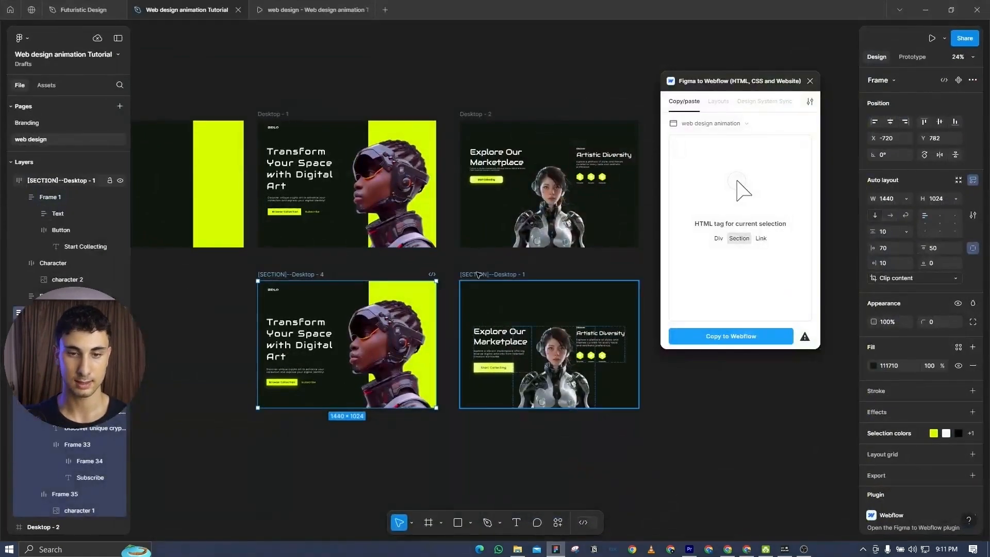
left_click(711, 336)
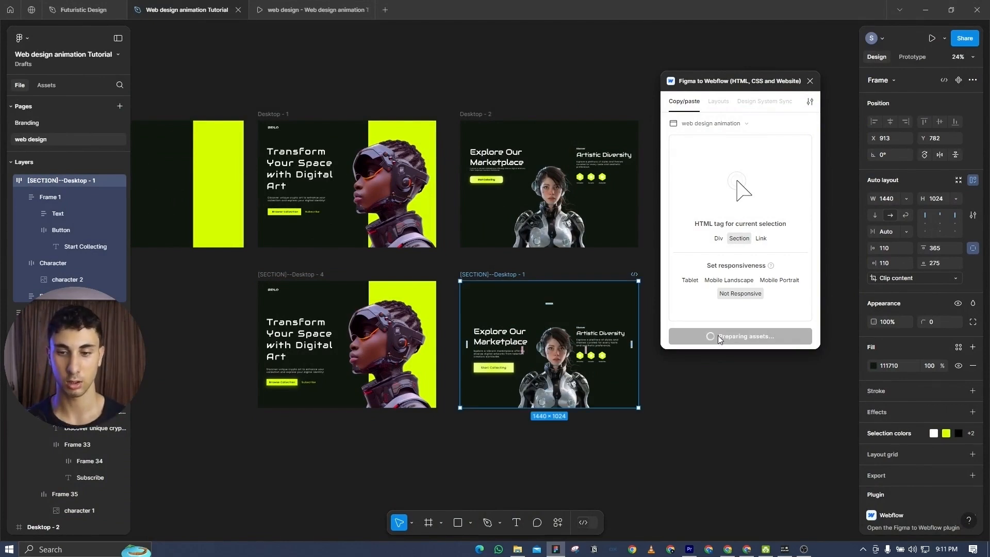
left_click(736, 551)
left_click(49, 90)
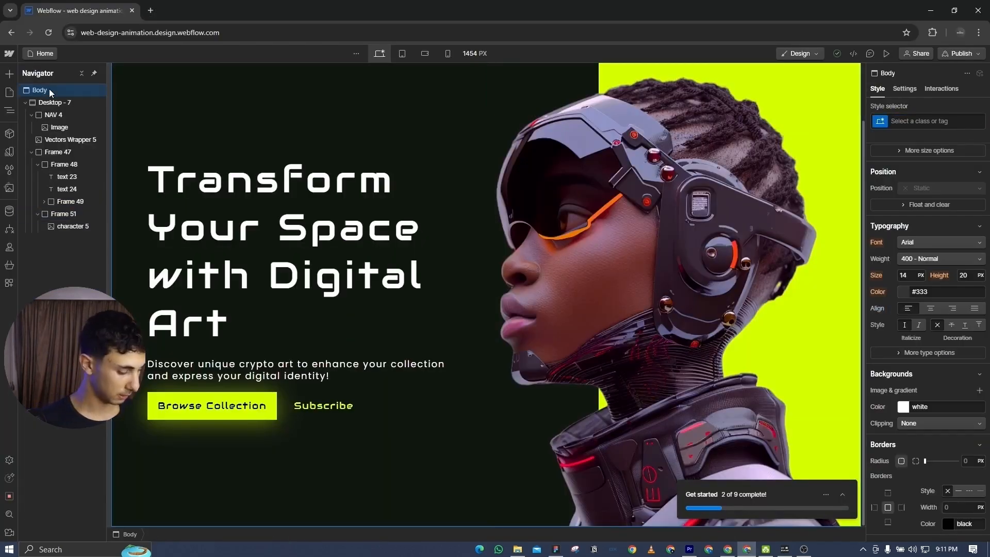
key("ctrl+v")
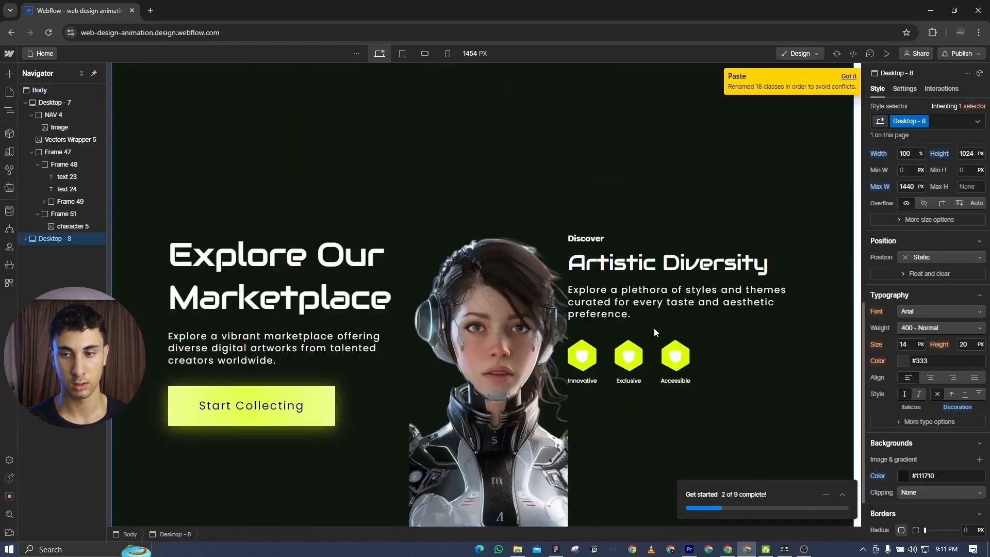
scroll(654, 328, "down", 1)
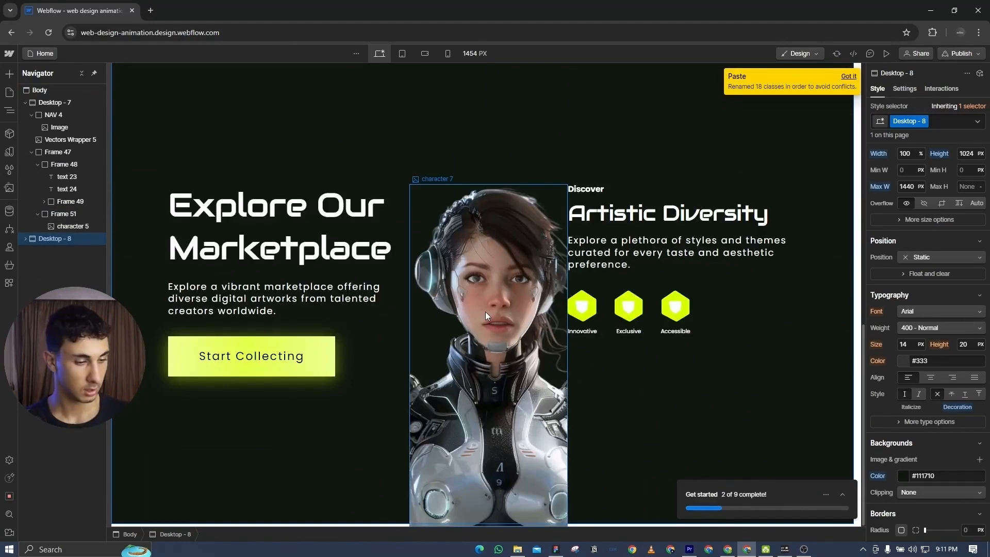
- Remove the maximum width limit from the pasted Desktop - 8 section by setting it to None
key("ctrl+minus")
key("ctrl+minus")
key("ctrl+minus")
key("ctrl+minus")
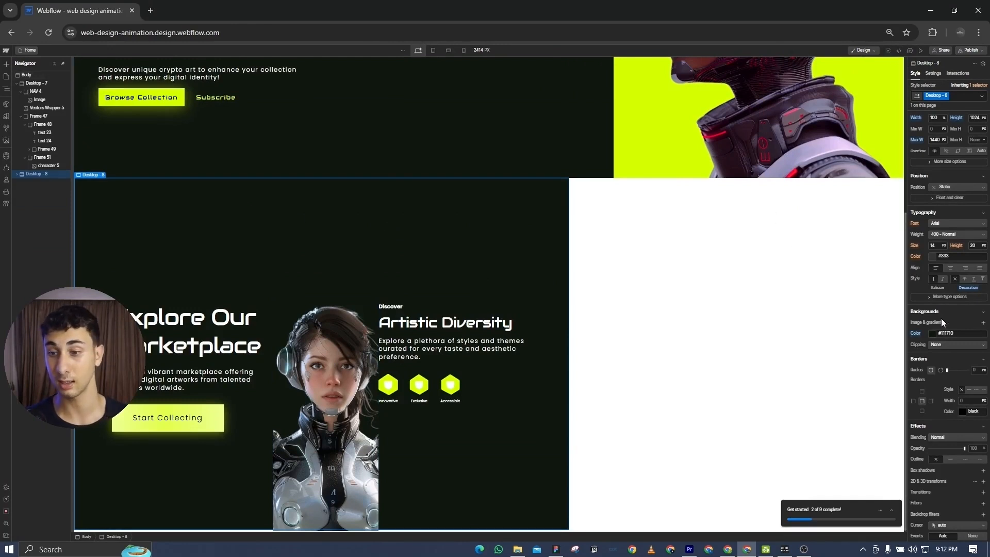
scroll(911, 233, "up", 3)
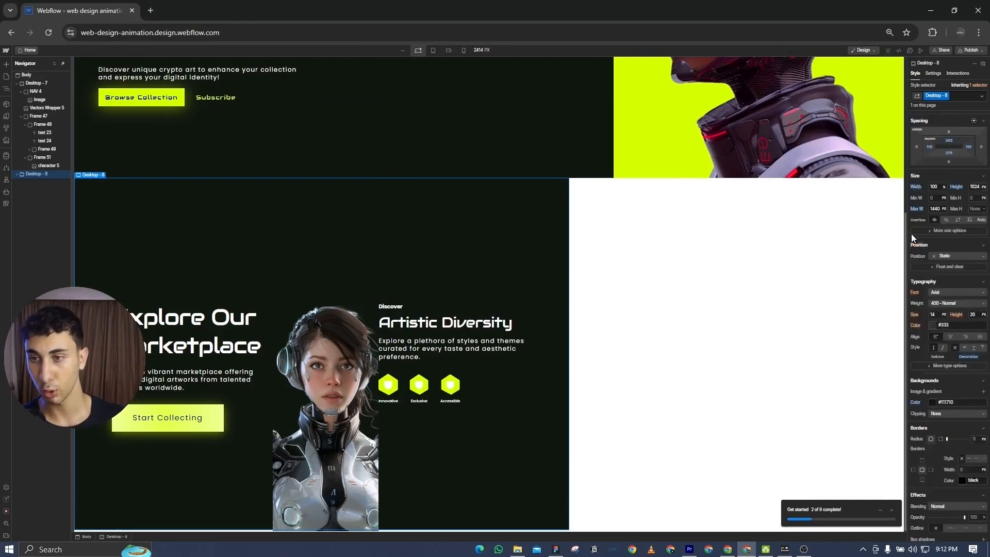
left_click(945, 278)
left_click(947, 351)
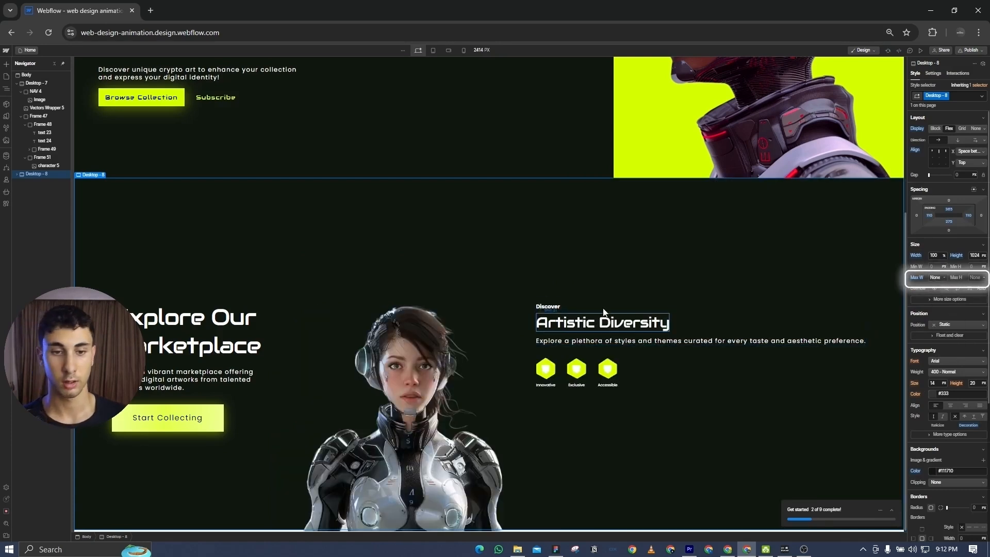
- Set the overflow of the character 7 image in the marketplace section to visible
key("ctrl+plus")
key("ctrl+plus")
key("ctrl+plus")
key("ctrl+plus")
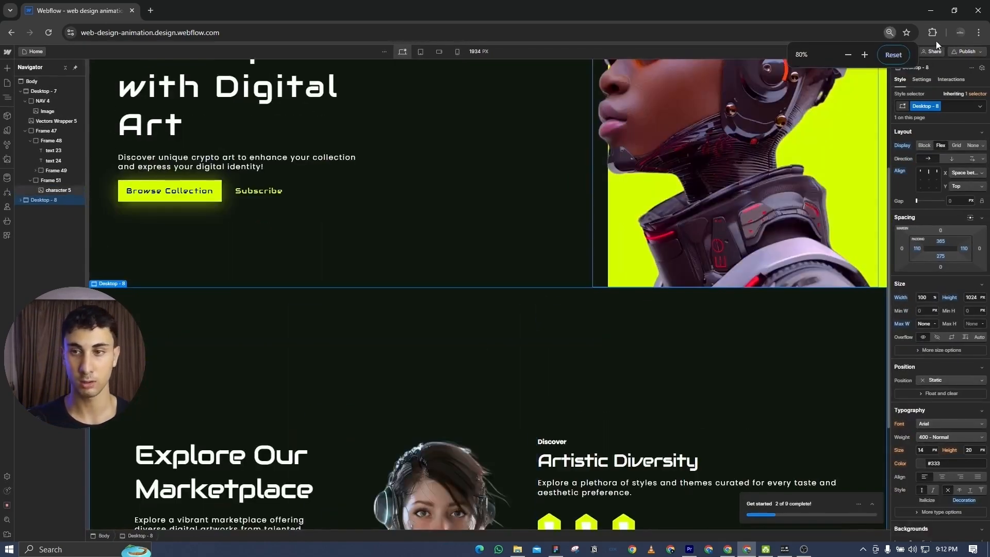
scroll(548, 360, "down", 7)
left_click(460, 360)
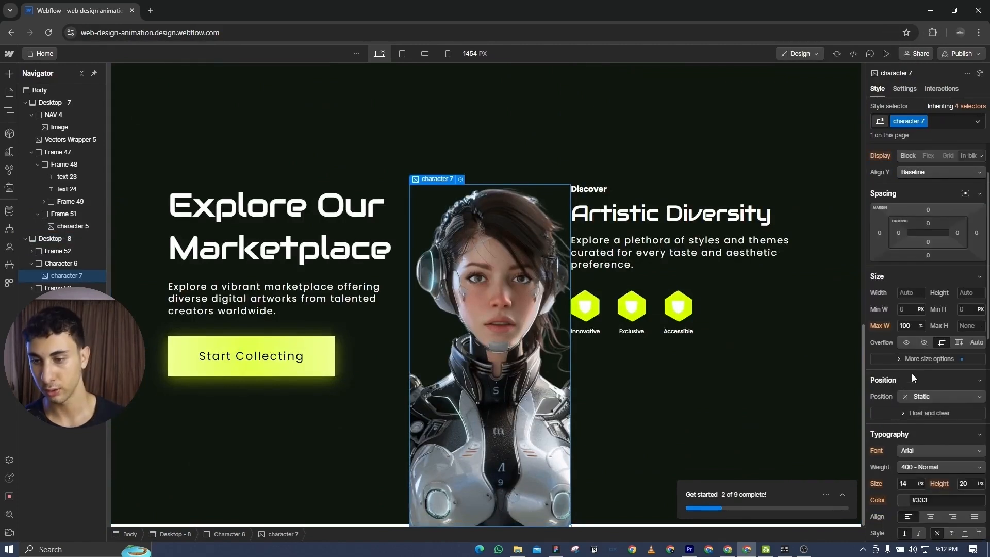
left_click(906, 342)
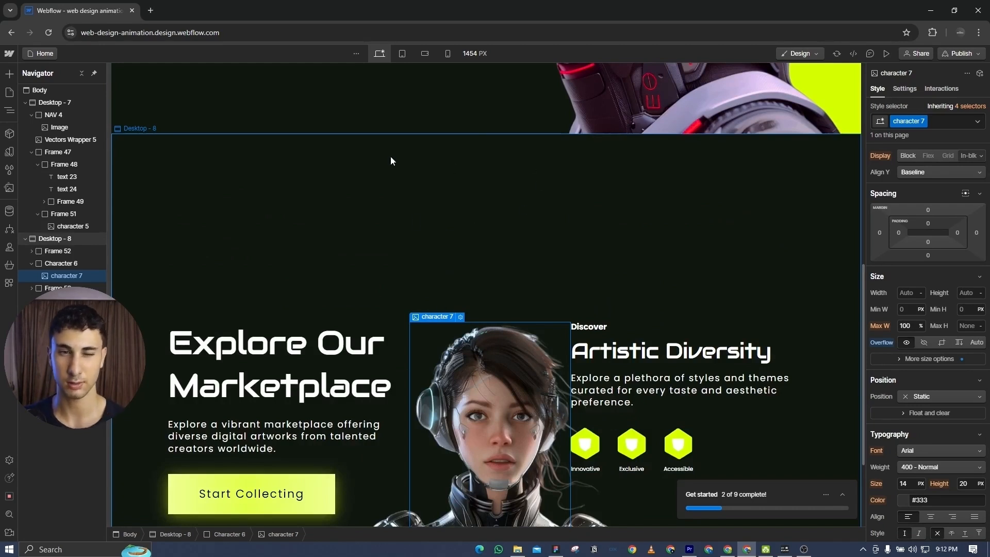
- Set the top padding of the Desktop - 8 section to 210 px
left_click(404, 166)
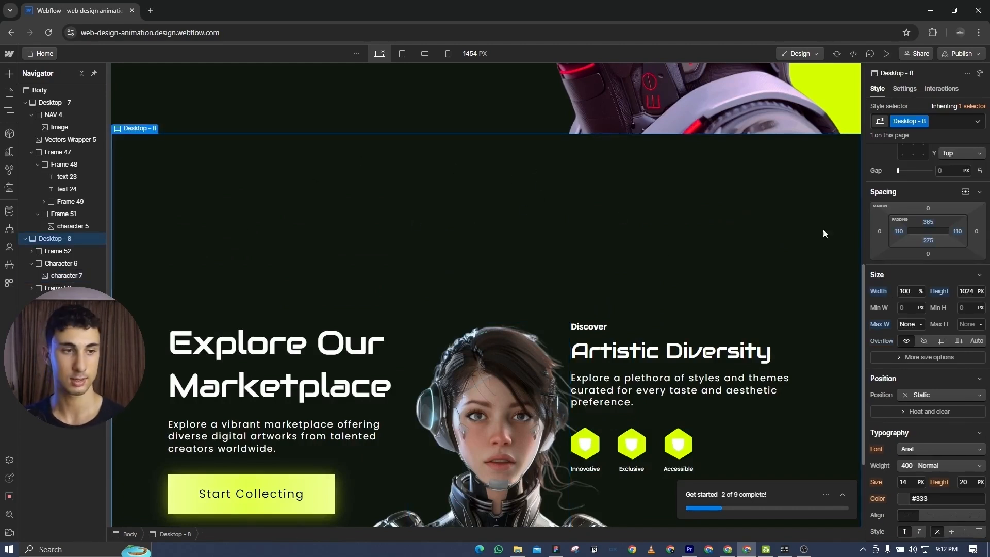
left_click_drag(941, 227, 937, 143)
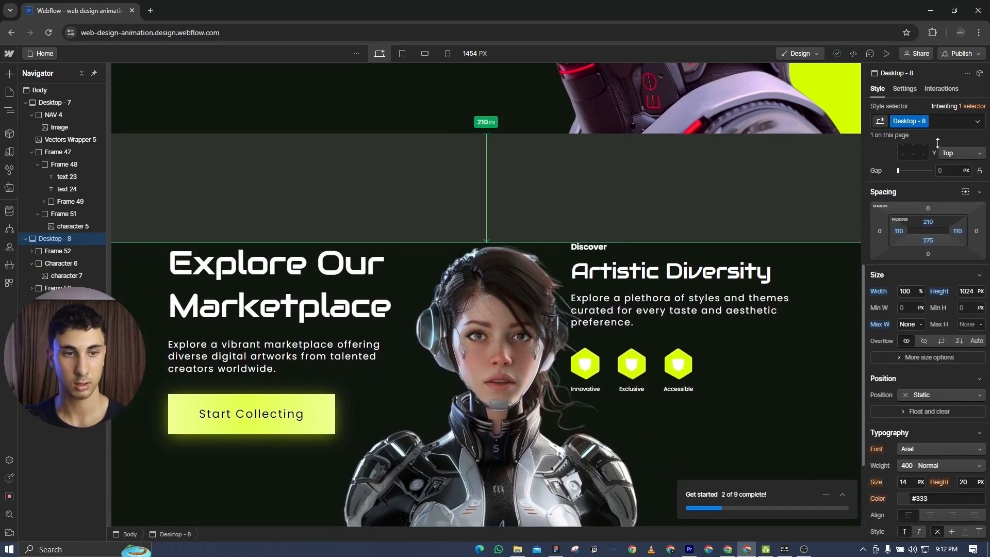
scroll(425, 487, "down", 3)
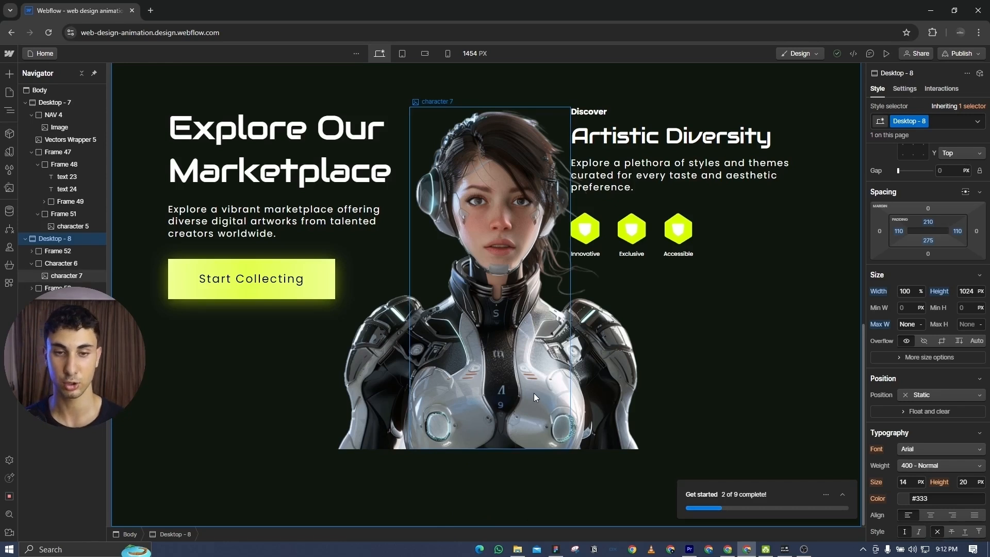
- Set the character 7 image's width and height to 750 px and give it a top margin of 70 px
left_click(552, 383)
left_click(905, 89)
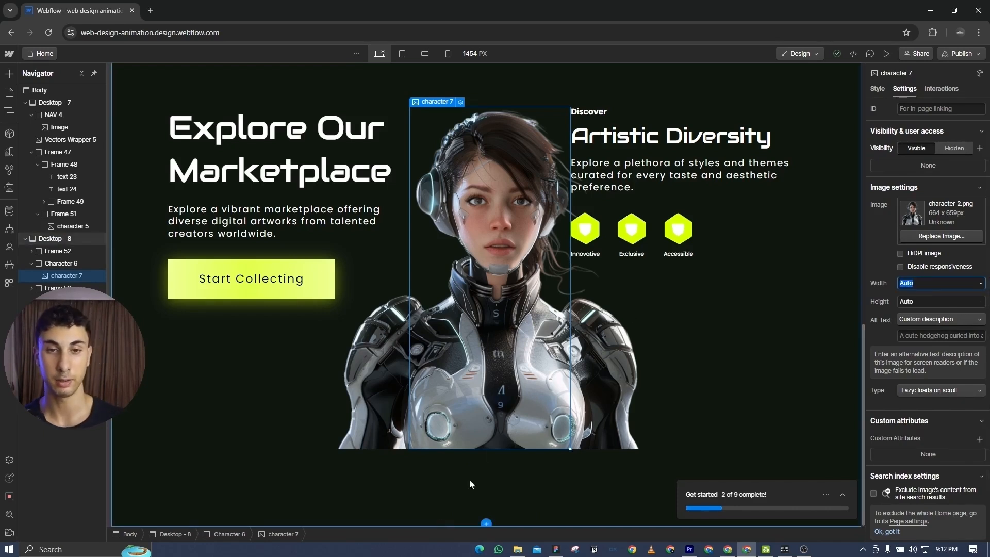
type("700")
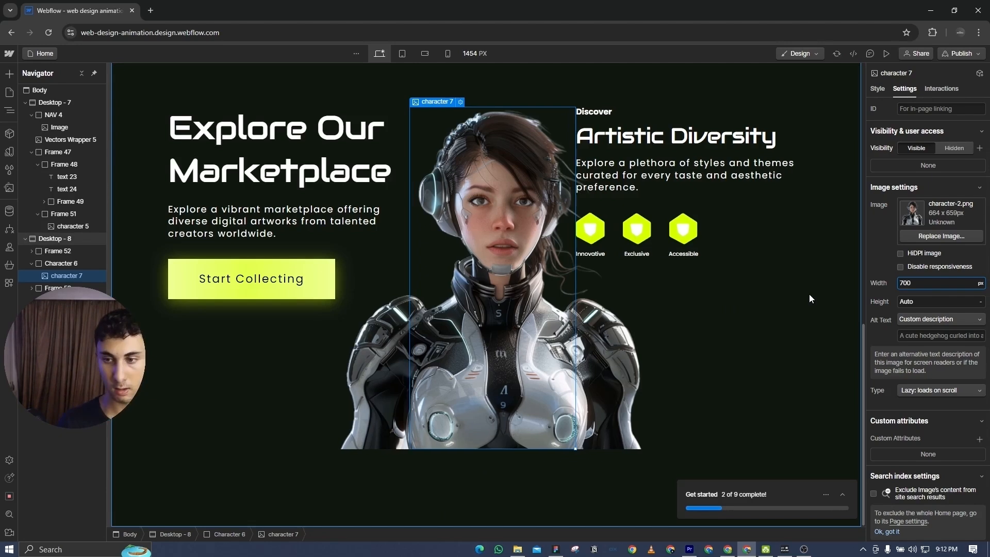
left_click(931, 302)
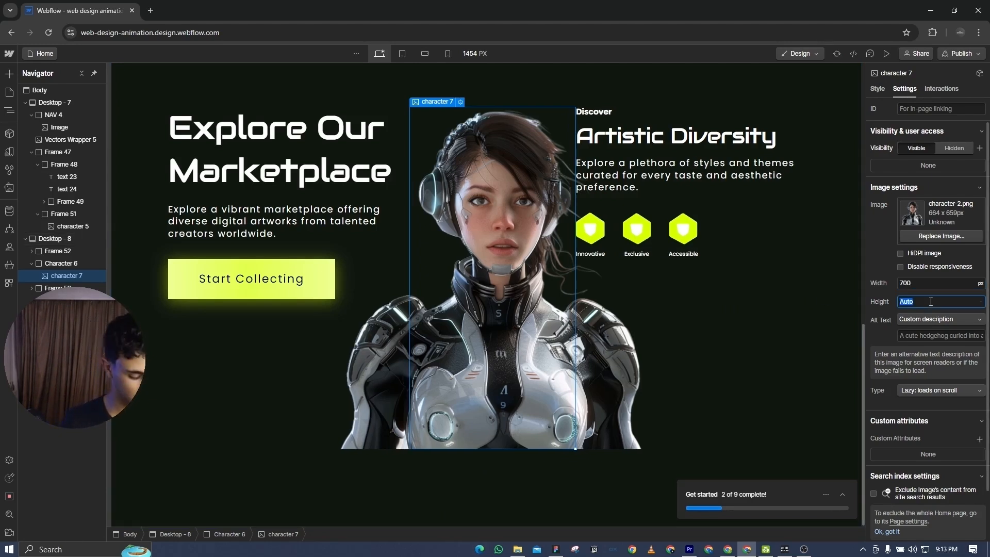
type("750")
left_click(924, 283)
type("750")
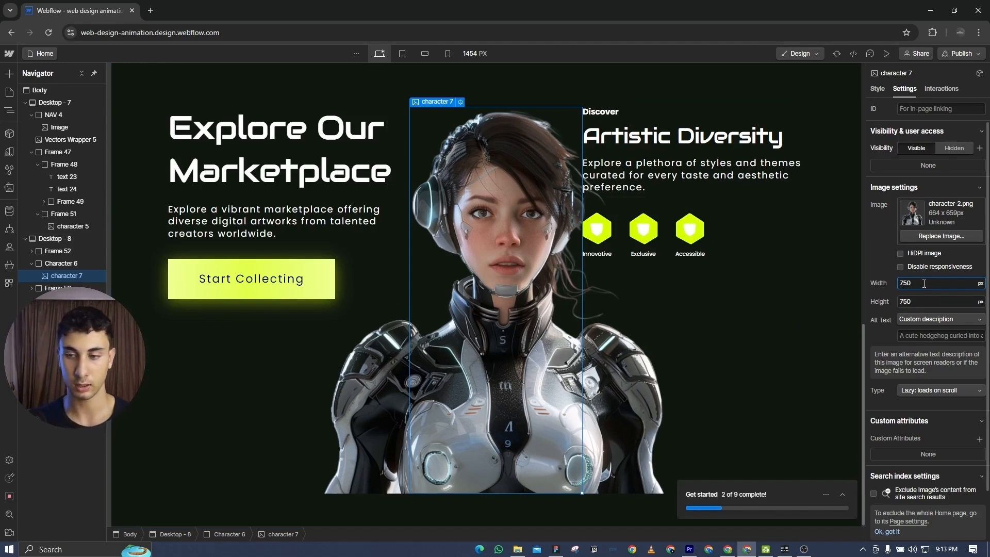
left_click(883, 86)
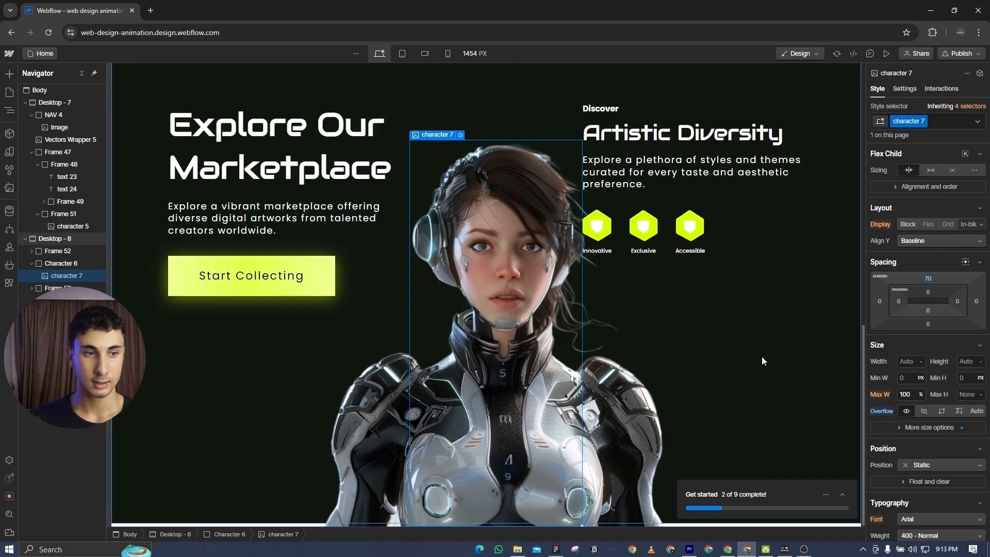
- Set the overflow of the Desktop - 8 section to hidden
left_click(762, 357)
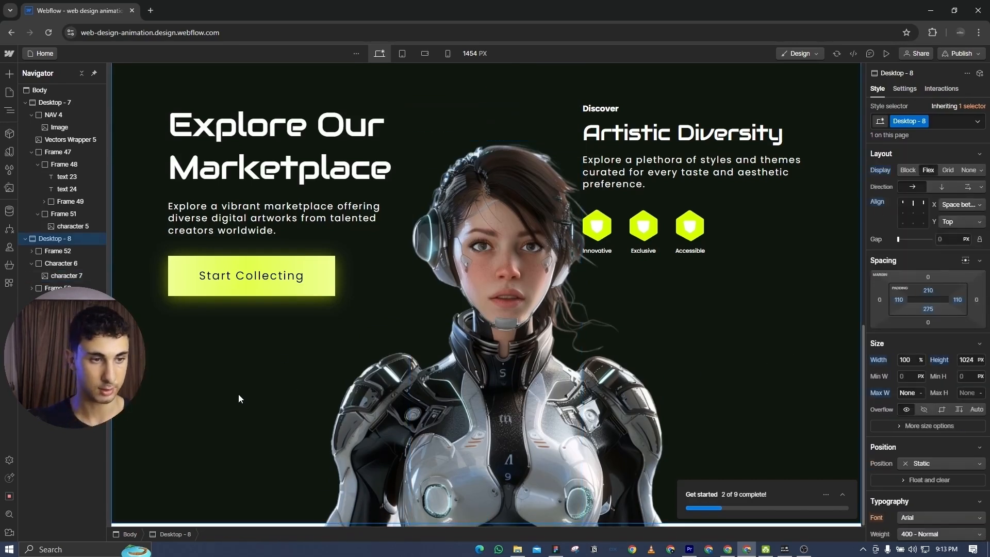
scroll(244, 383, "up", 3)
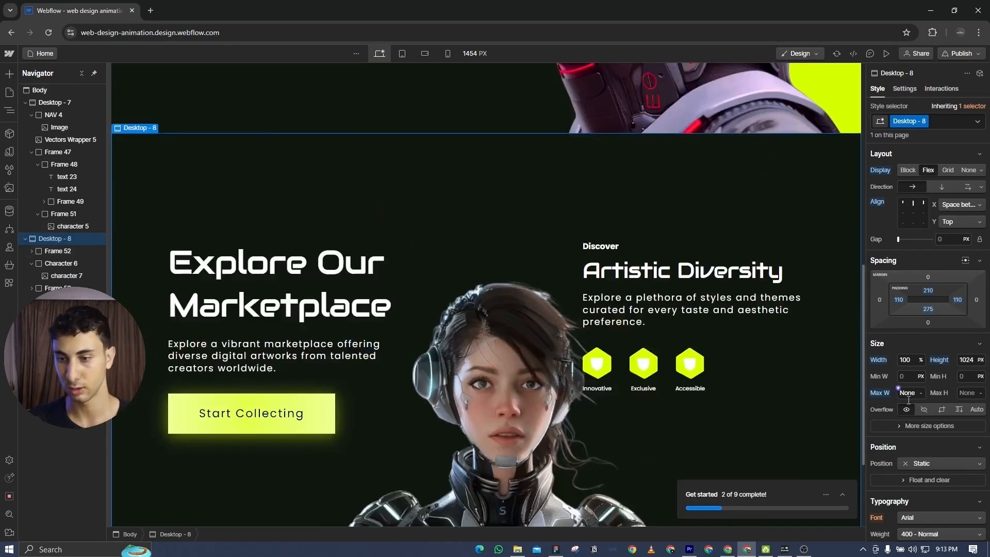
left_click(924, 410)
scroll(448, 484, "down", 3)
scroll(490, 392, "up", 5)
scroll(633, 351, "down", 4)
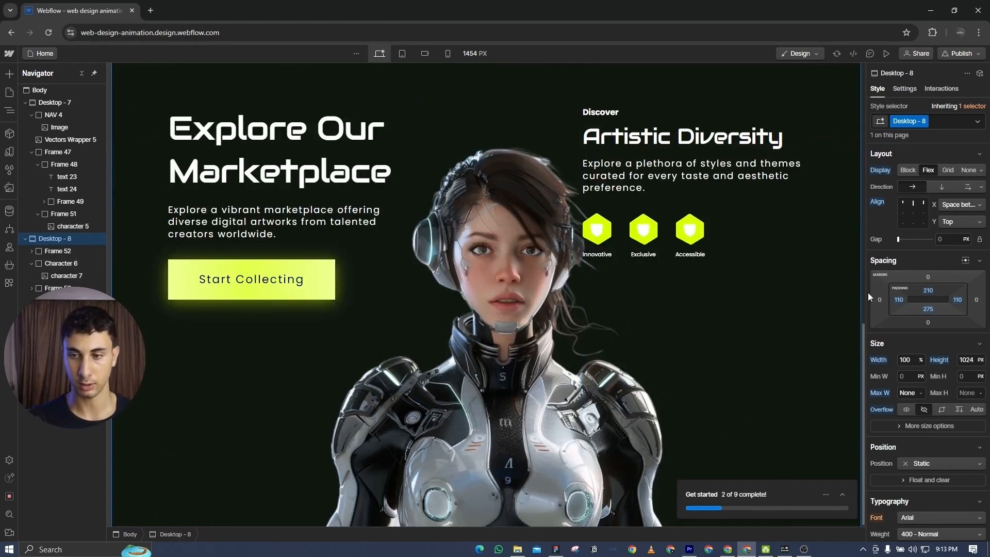
- Preview the marketplace section at a canvas width of 992 px, then restore the full canvas width
left_click_drag(863, 288, 751, 292)
scroll(591, 288, "up", 3)
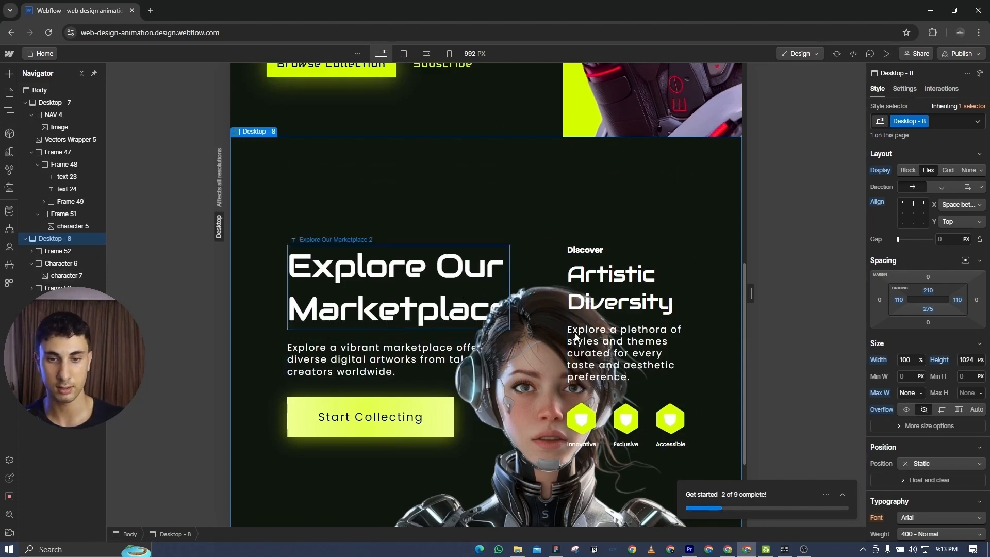
double_click(750, 293)
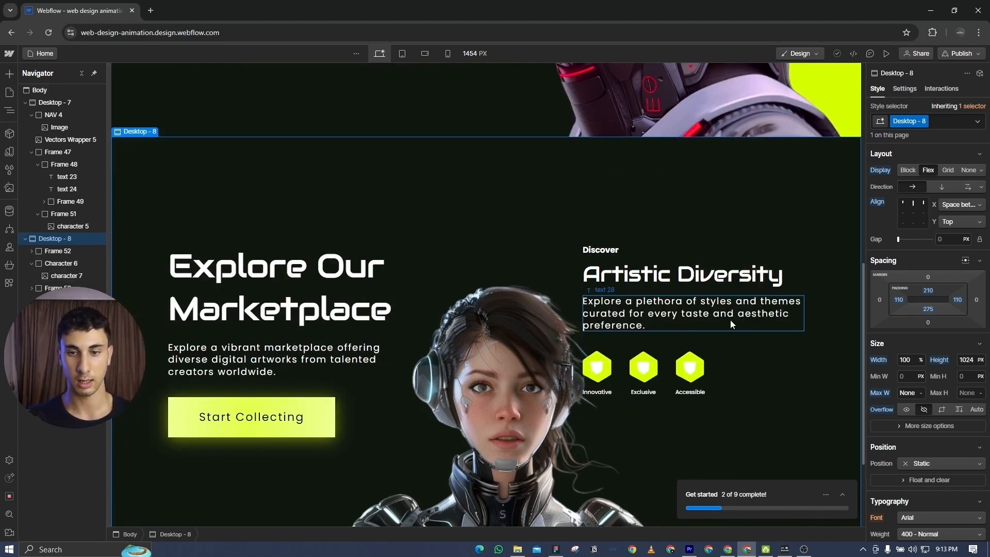
- Set the width of Frame 52, which holds the "Explore Our Marketplace" text and button, to a fixed 468 px
key("ctrl+minus")
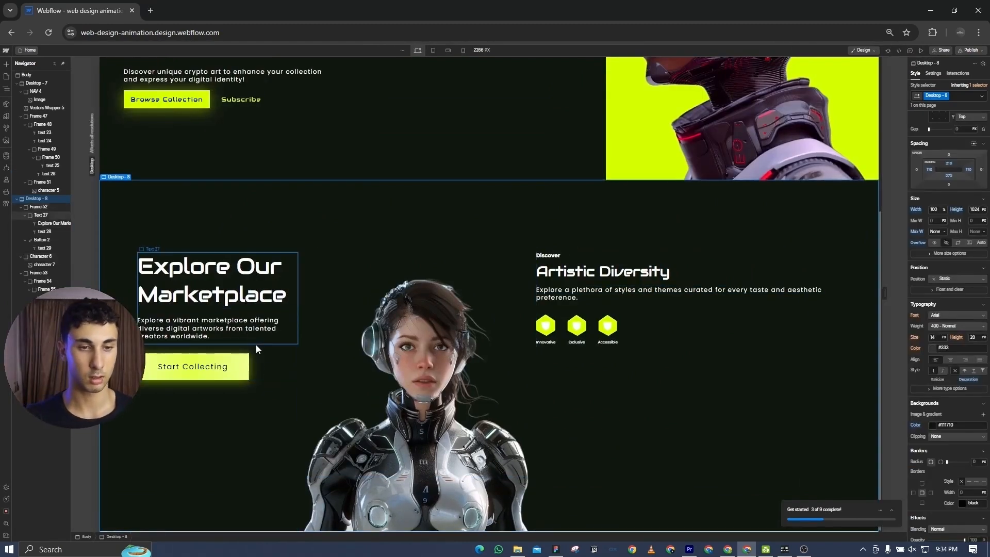
left_click(269, 367)
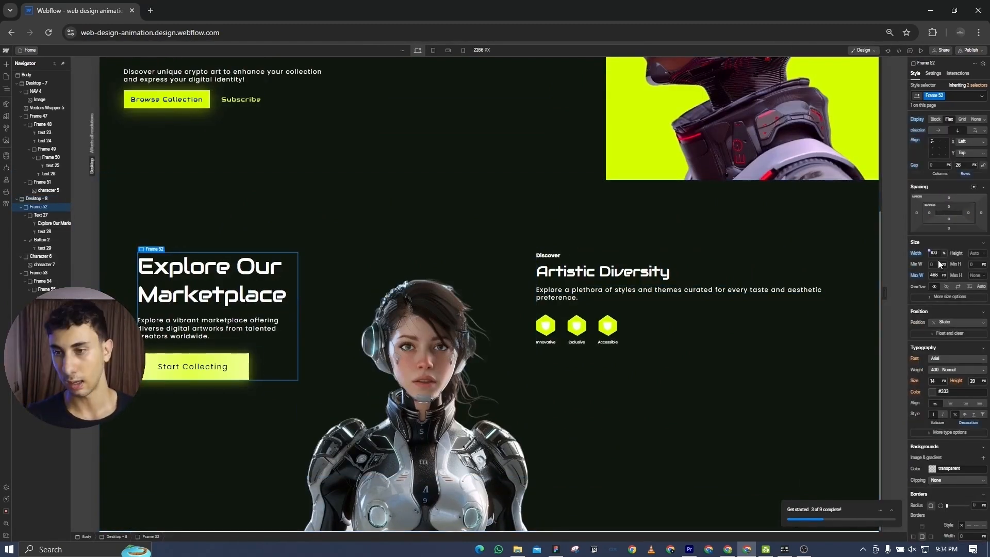
key("ctrl+plus")
key("ctrl+plus")
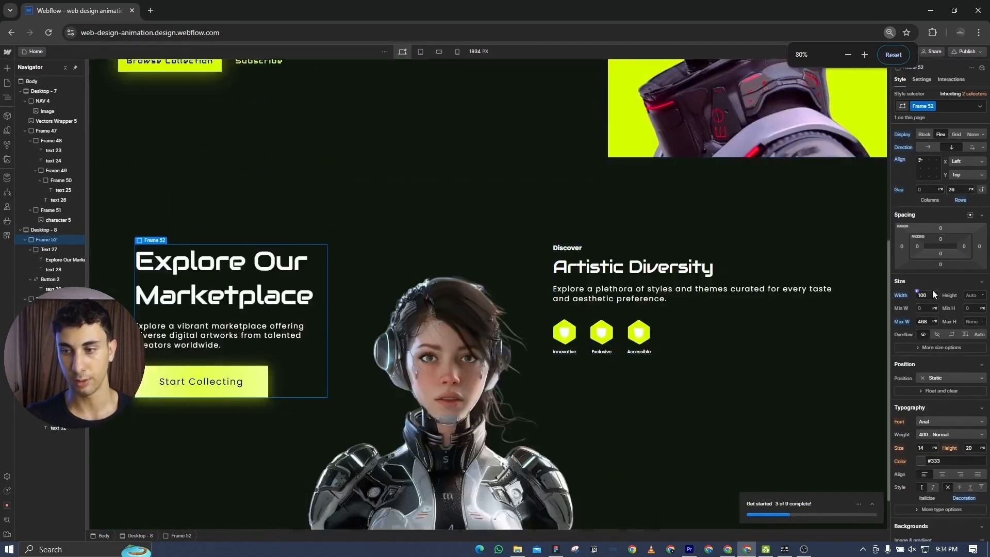
left_click(934, 295)
left_click(934, 284)
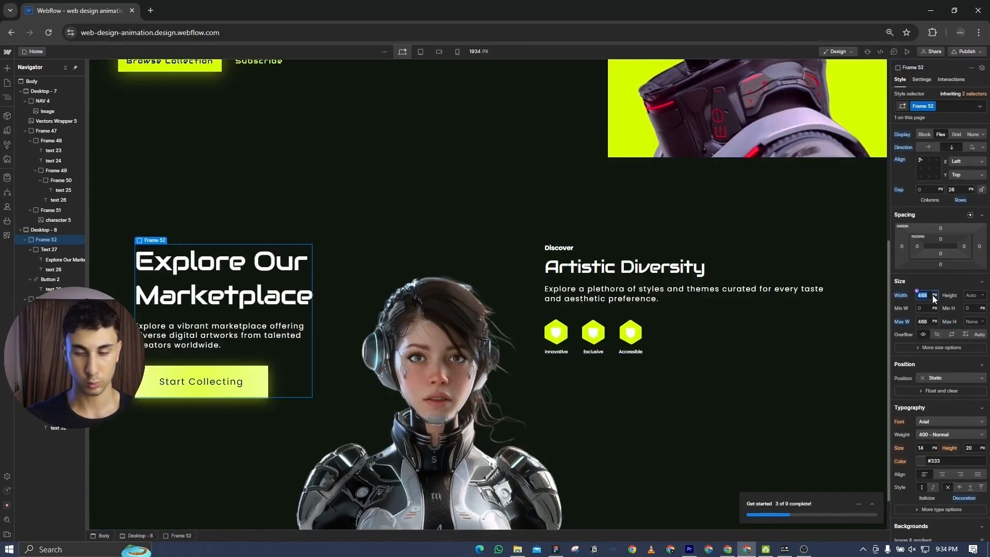
- Set the width of Frame 53, the "Artistic Diversity" block, to a fixed 468 px
left_click(720, 327)
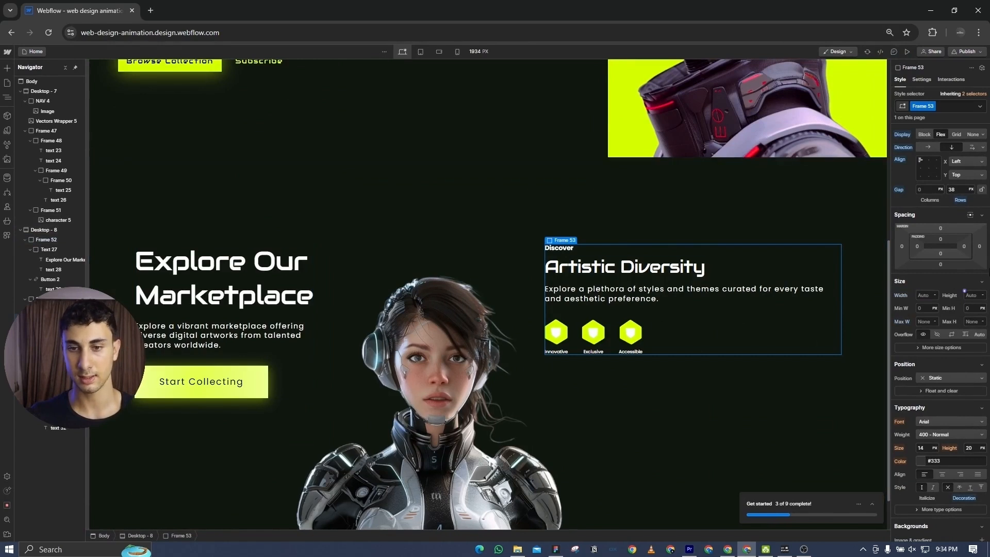
left_click(936, 295)
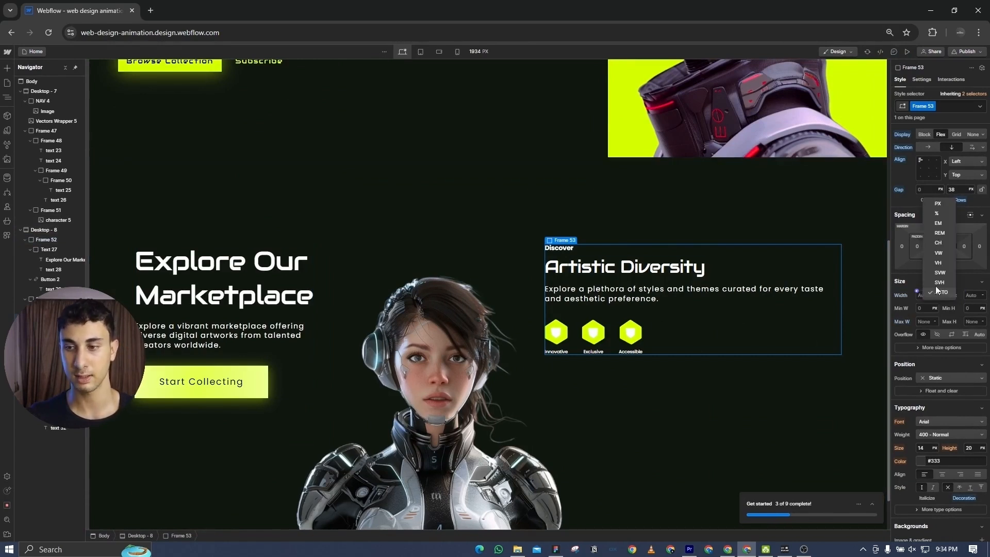
left_click(938, 204)
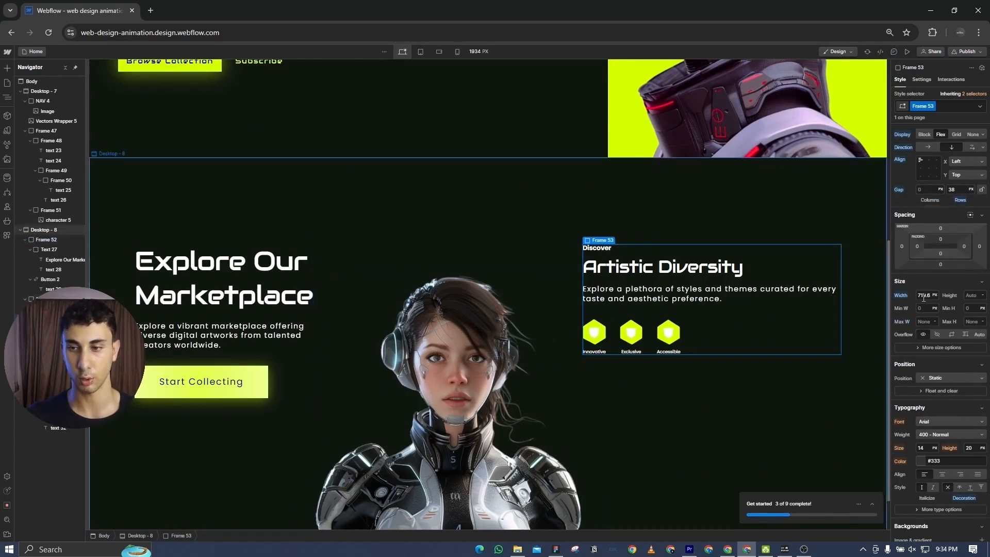
left_click(917, 292)
key("Return")
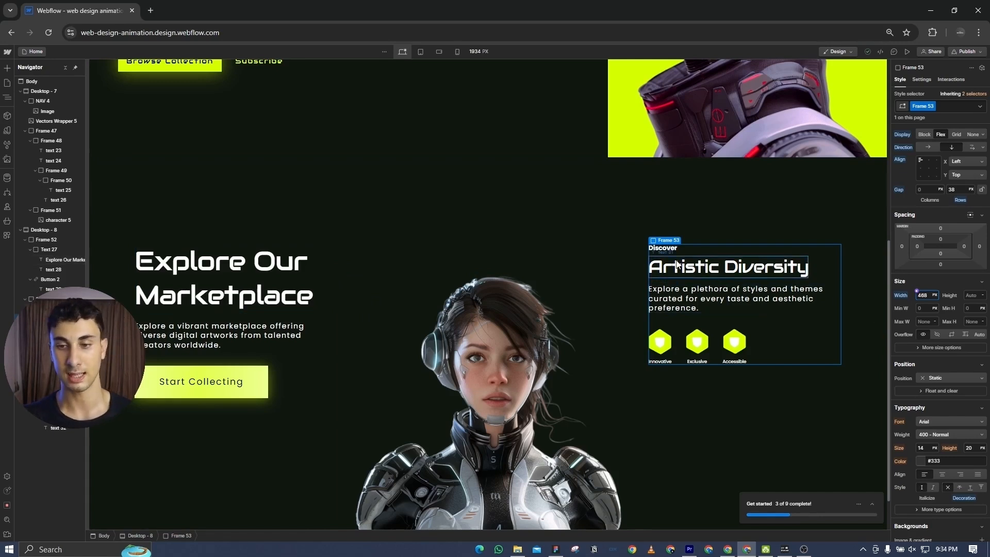
- Set the font size of the "Explore Our Marketplace" heading to 42 px to match the "Artistic Diversity" heading
left_click(700, 274)
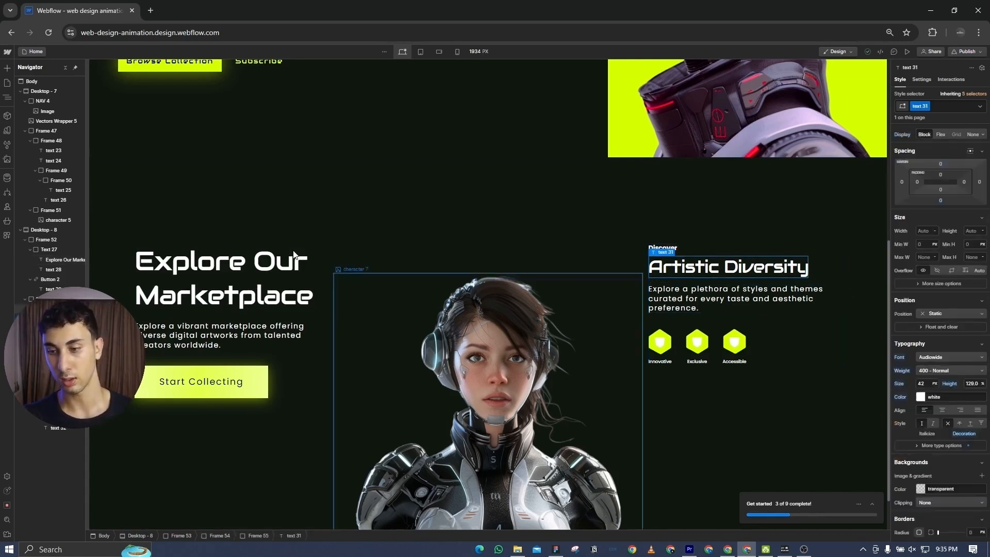
left_click(293, 256)
left_click(921, 395)
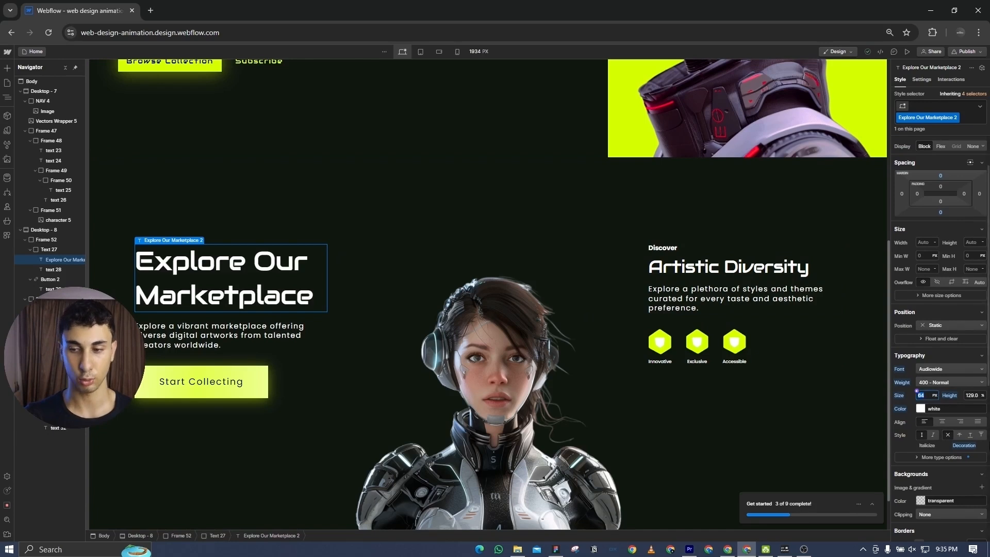
type("42")
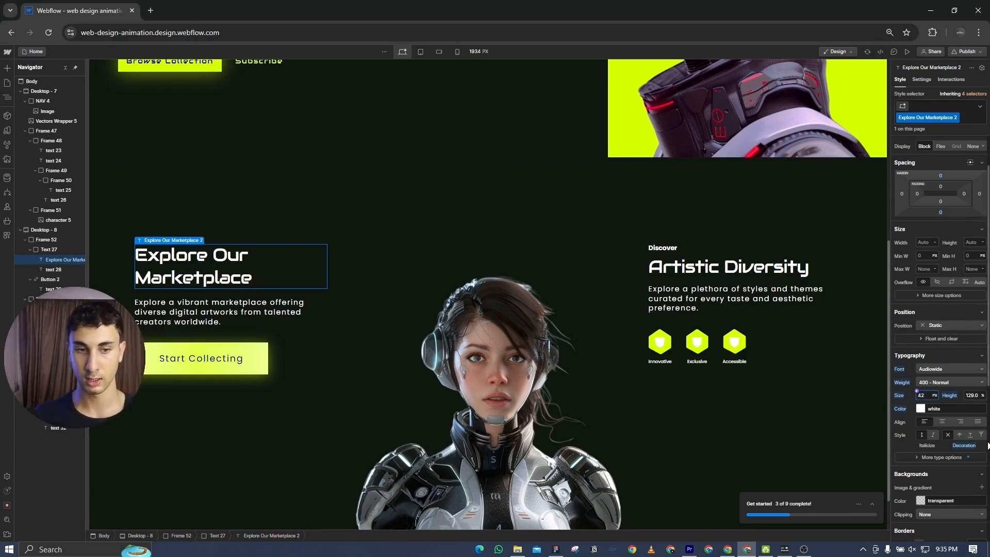
- Restore the browser zoom to 100% and check the padding of Desktop - 7, the hero section
key("ctrl+plus")
key("ctrl+plus")
key("ctrl+plus")
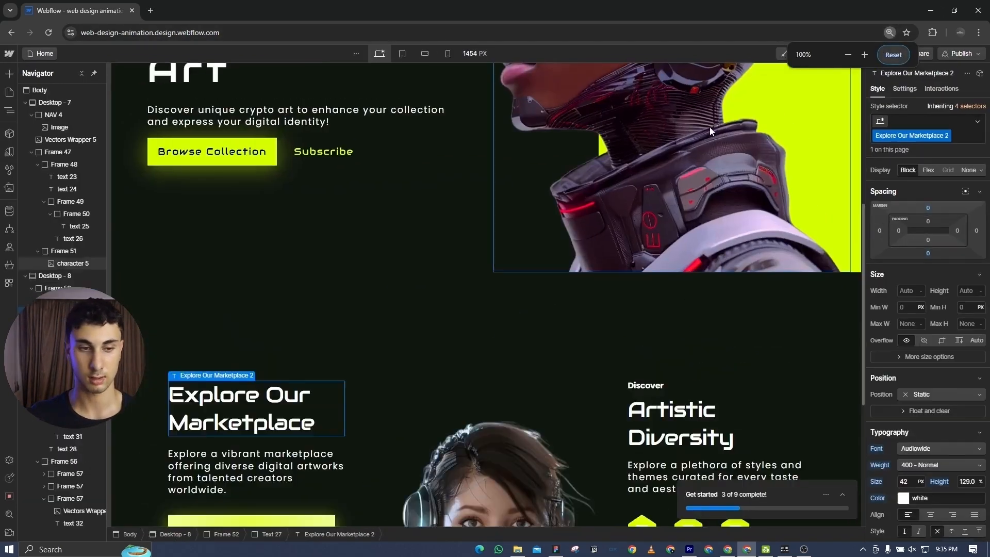
scroll(262, 311, "up", 1)
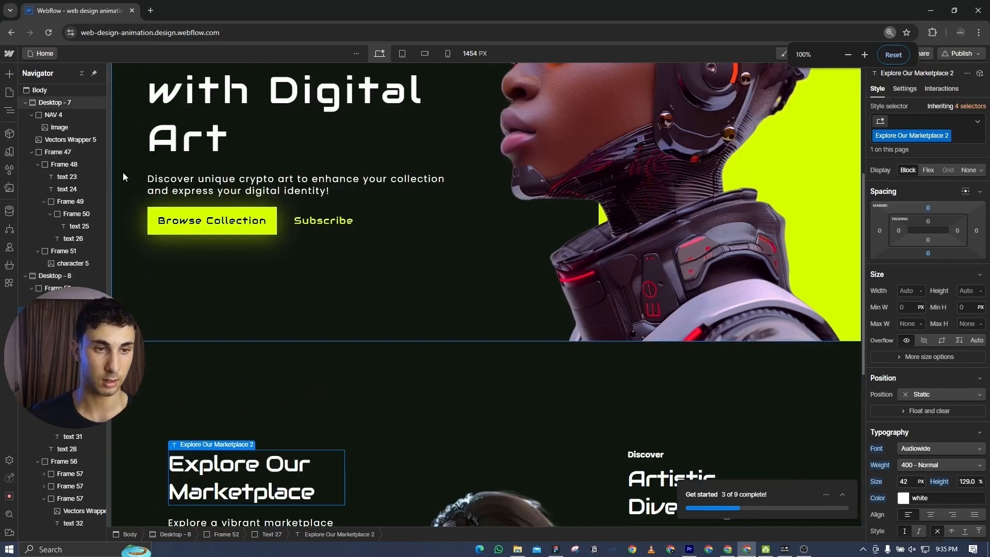
scroll(143, 170, "up", 3)
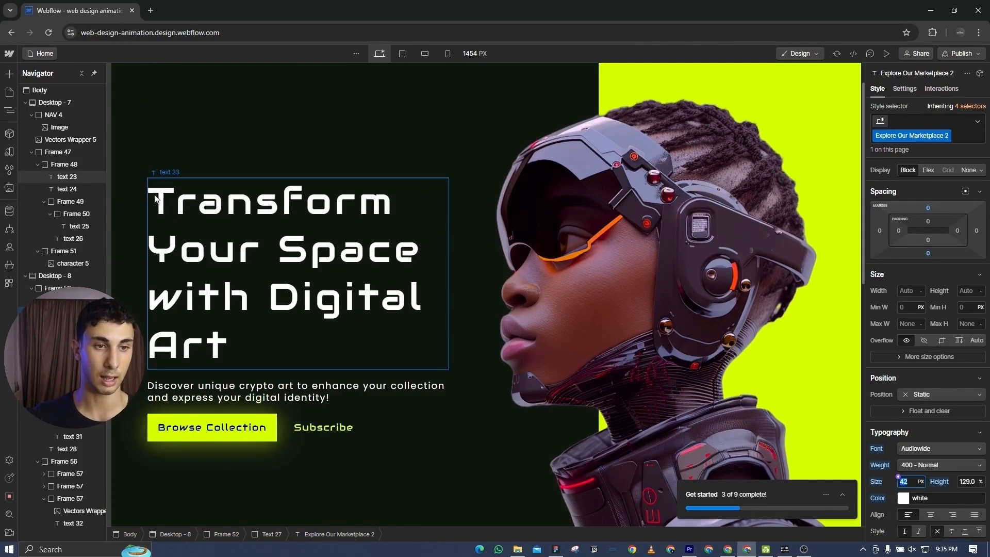
scroll(167, 298, "down", 5)
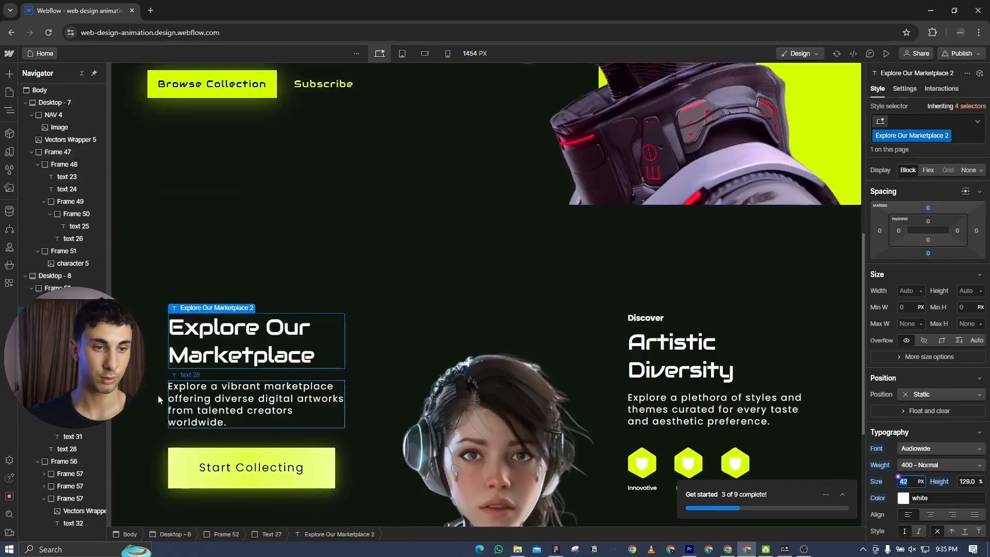
left_click(162, 131)
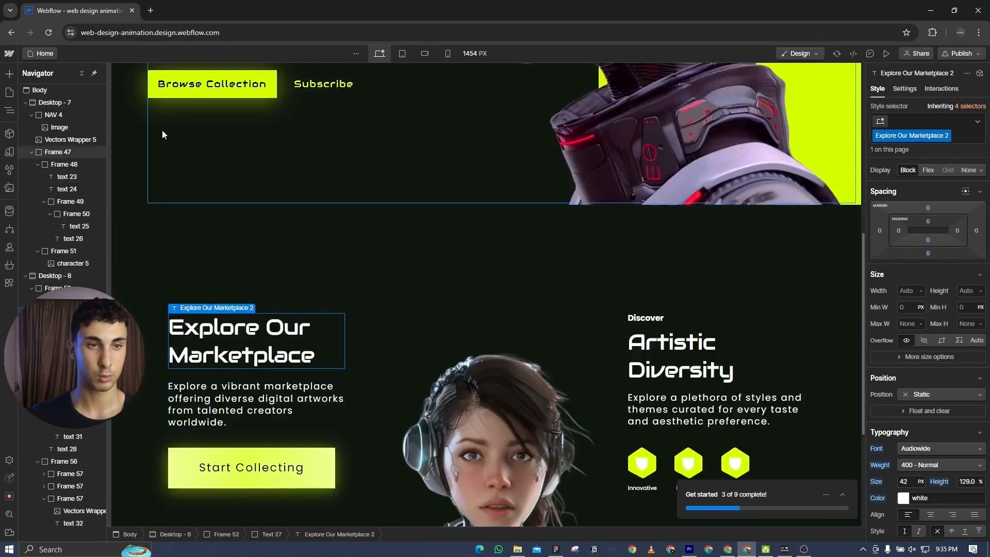
left_click(162, 134)
left_click(136, 127)
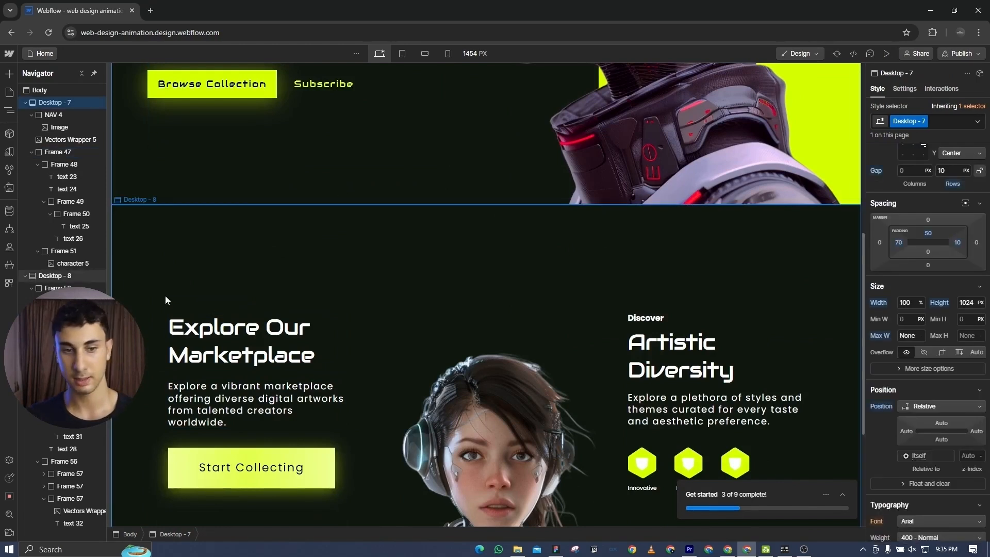
- Set the left and right padding of Desktop - 8, the marketplace section, to 70 px each
left_click(317, 279)
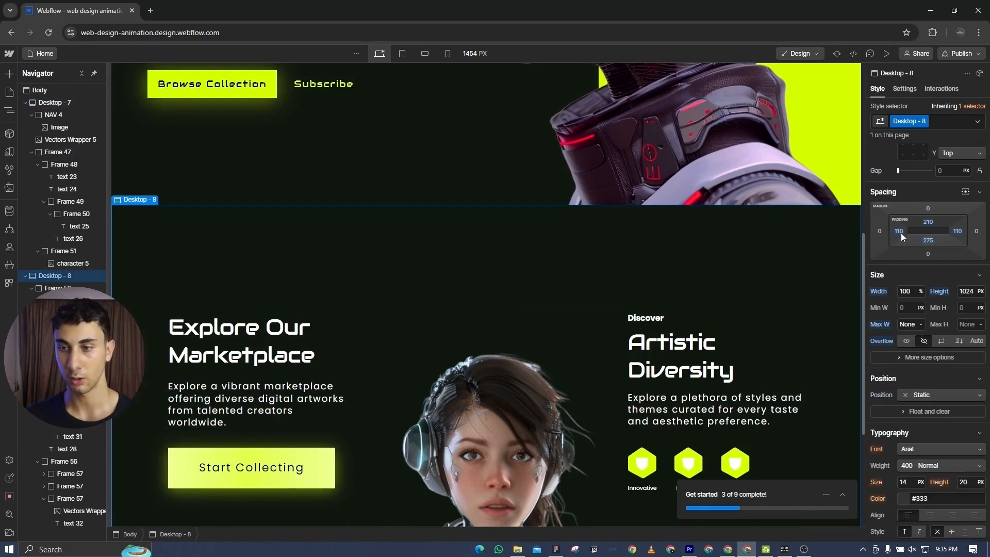
left_click(899, 231)
type("70")
key("Return")
left_click(958, 231)
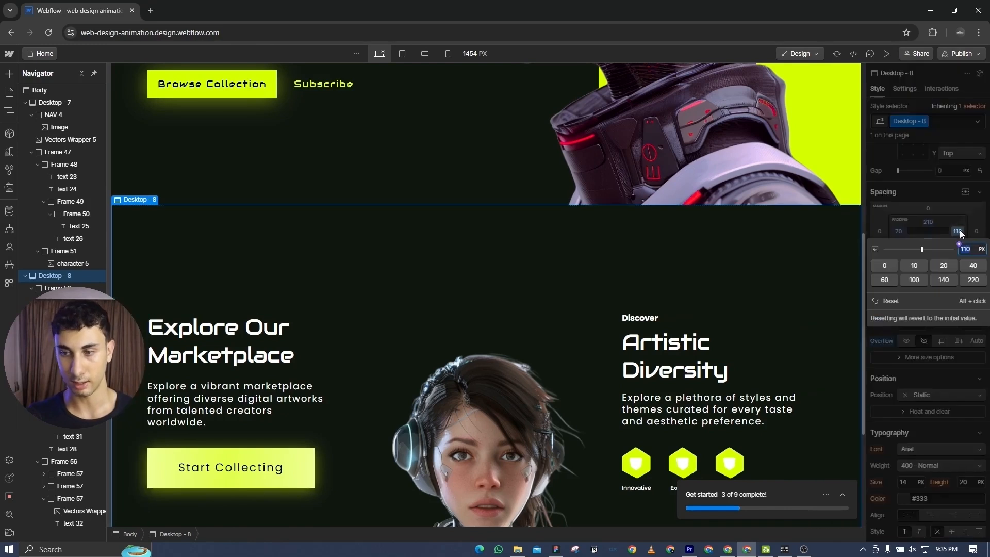
type("70")
key("Return")
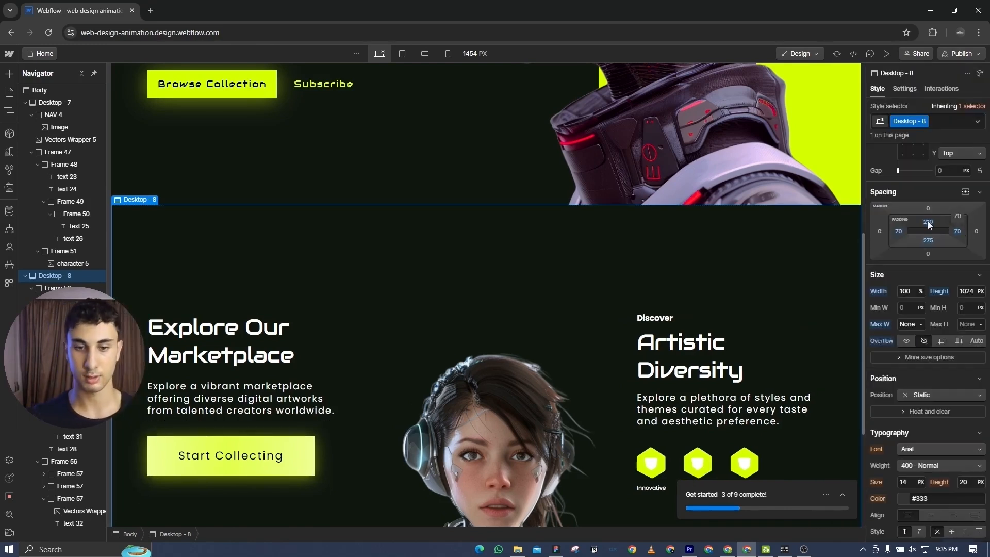
- Set the "Start Collecting" text's font size to 18 px to match the hero's "Browse Collection" text
scroll(710, 286, "down", 3)
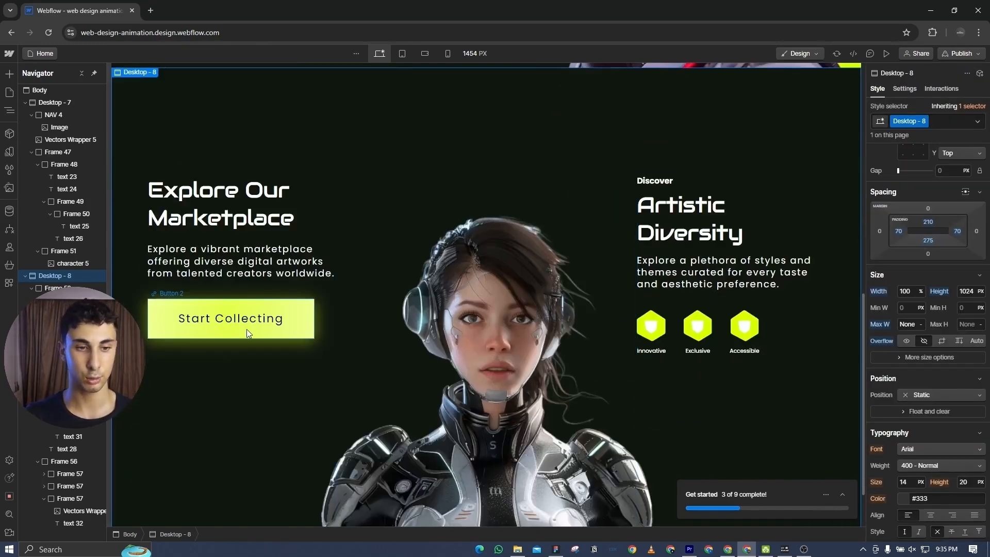
scroll(293, 315, "up", 3)
scroll(215, 478, "down", 2)
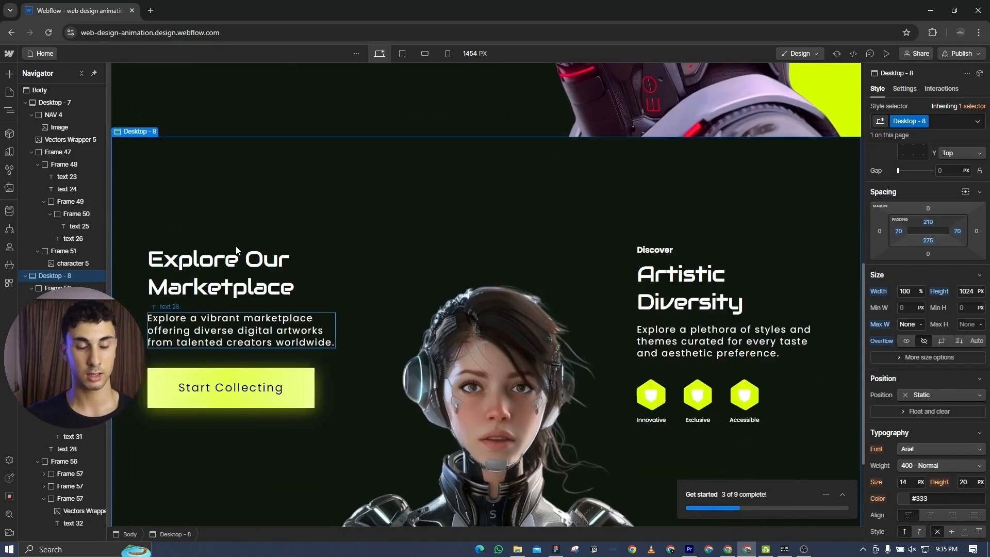
scroll(212, 168, "up", 3)
scroll(223, 316, "down", 4)
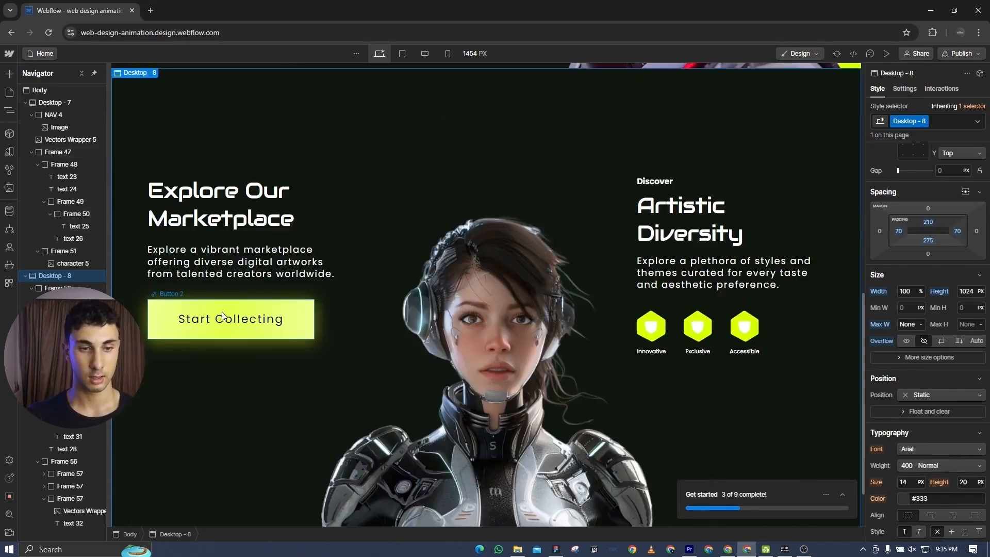
scroll(222, 315, "up", 3)
left_click(211, 85)
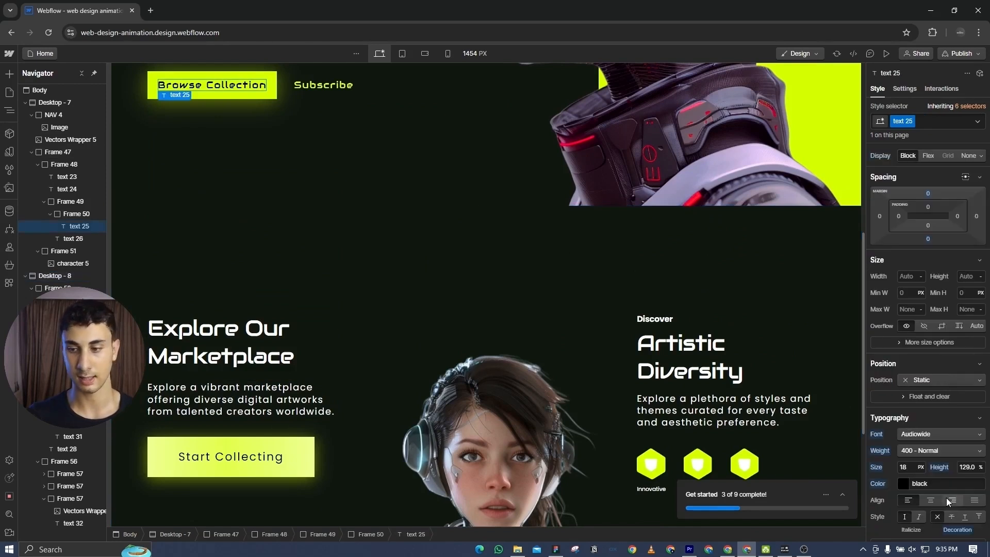
left_click(227, 459)
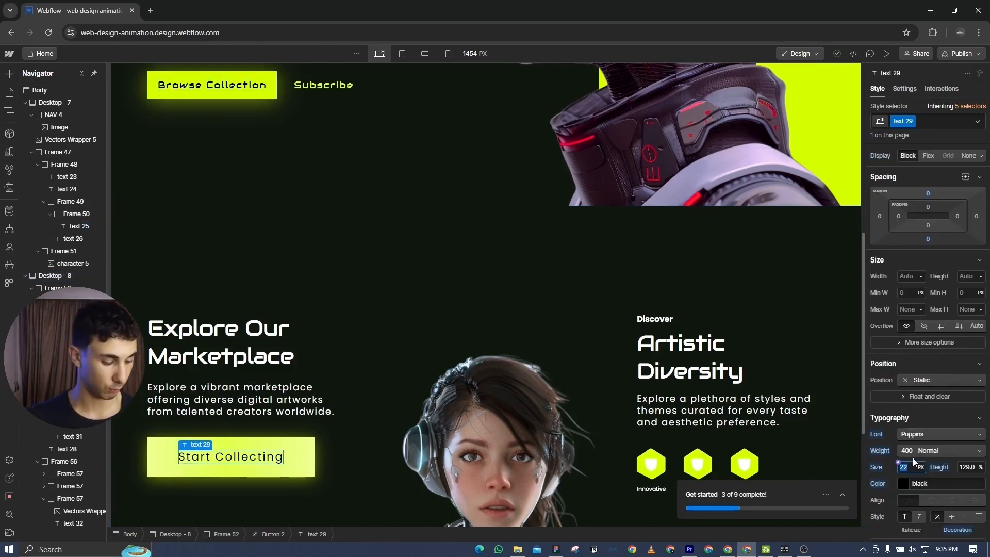
key("Return")
- Set the left and right padding of Button 2, the "Start Collecting" button, to 40 px each
left_click(285, 462)
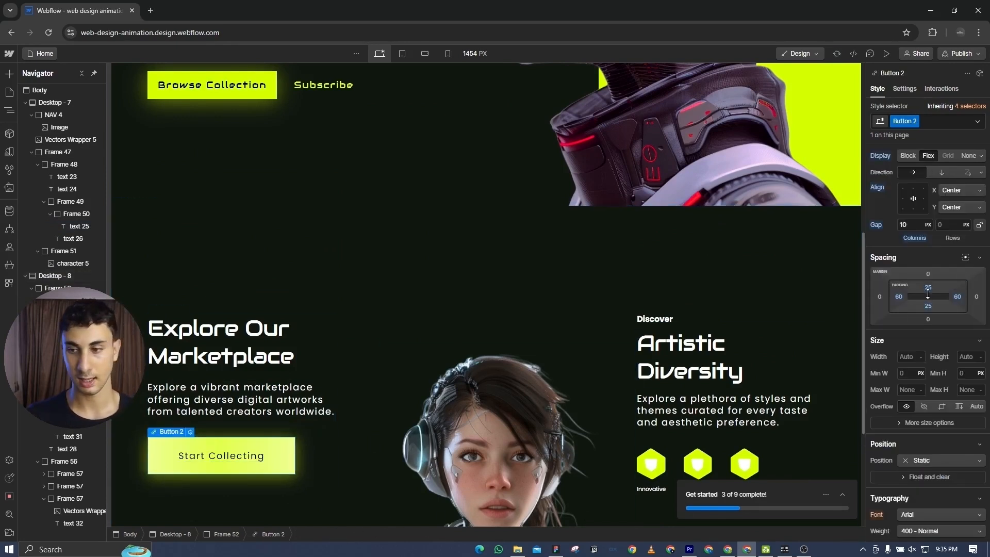
left_click(898, 297)
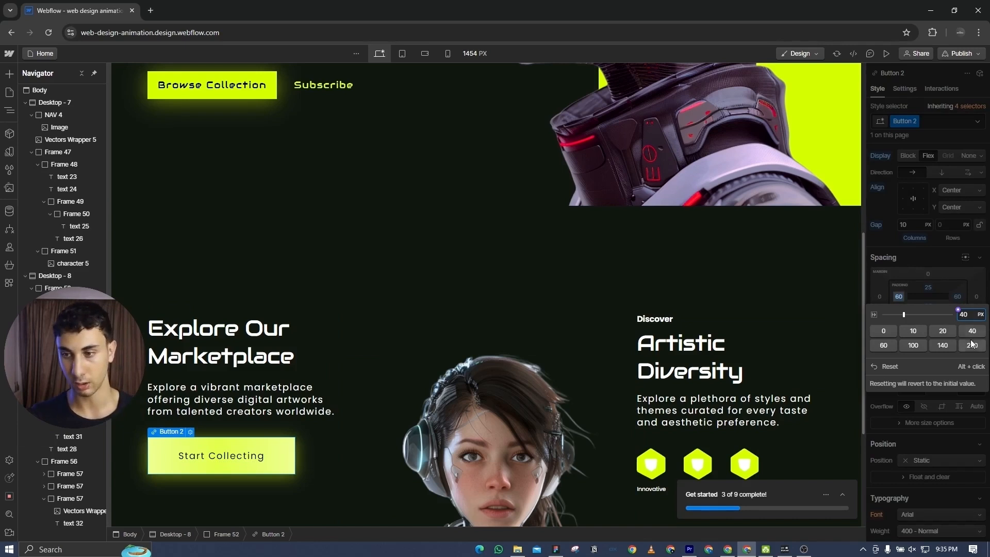
type("40")
key("Return")
left_click(957, 297)
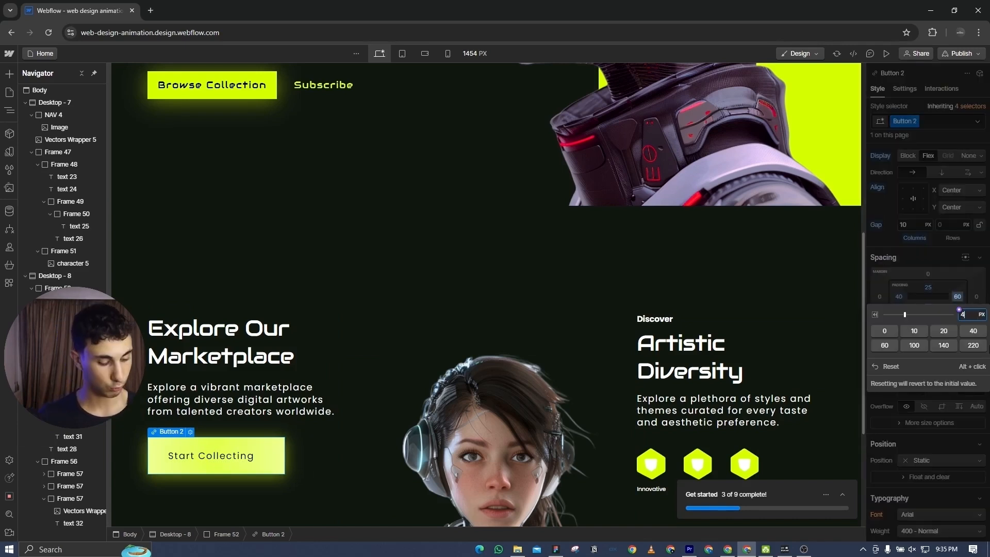
type("40")
key("Return")
- Set the top and bottom padding of the "Start Collecting" button to 15 px each
left_click(928, 287)
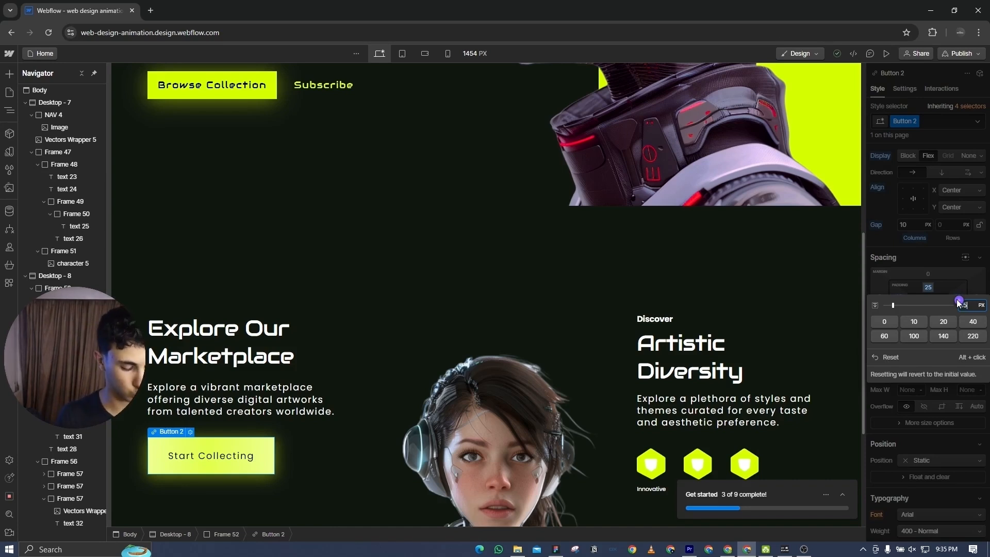
type("15")
key("Return")
left_click(928, 305)
type("15")
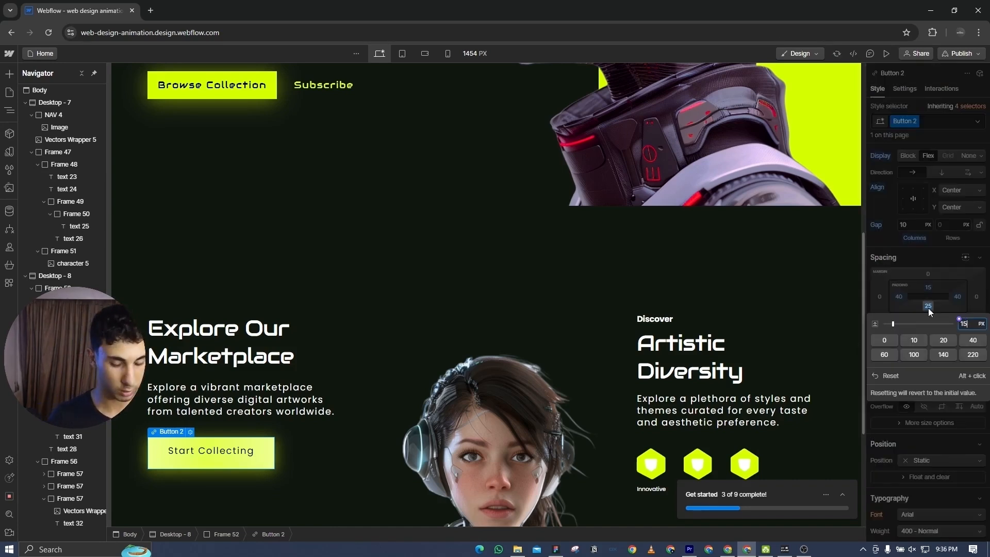
key("Return")
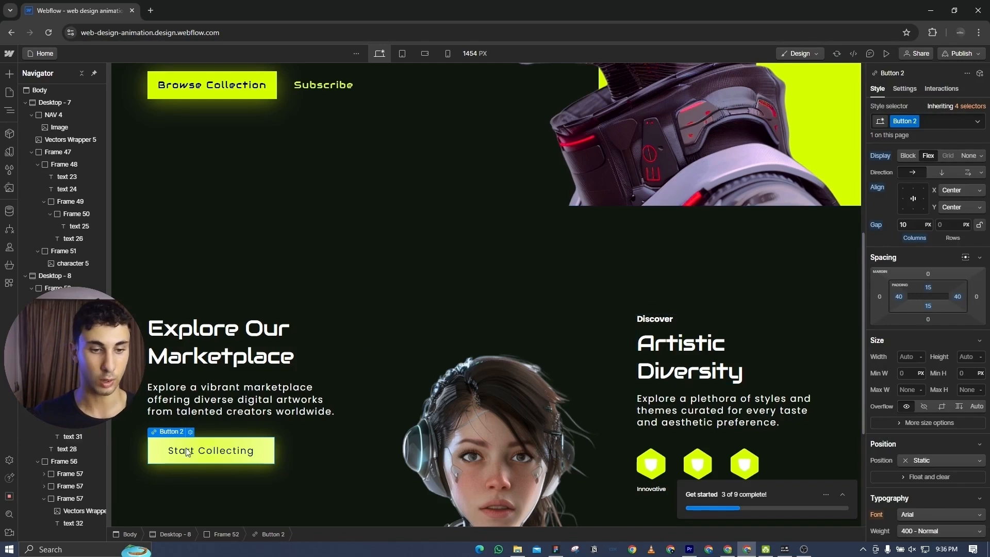
- Set the font weight of the "Start Collecting" text to 600 - Semi Bold
left_click(206, 453)
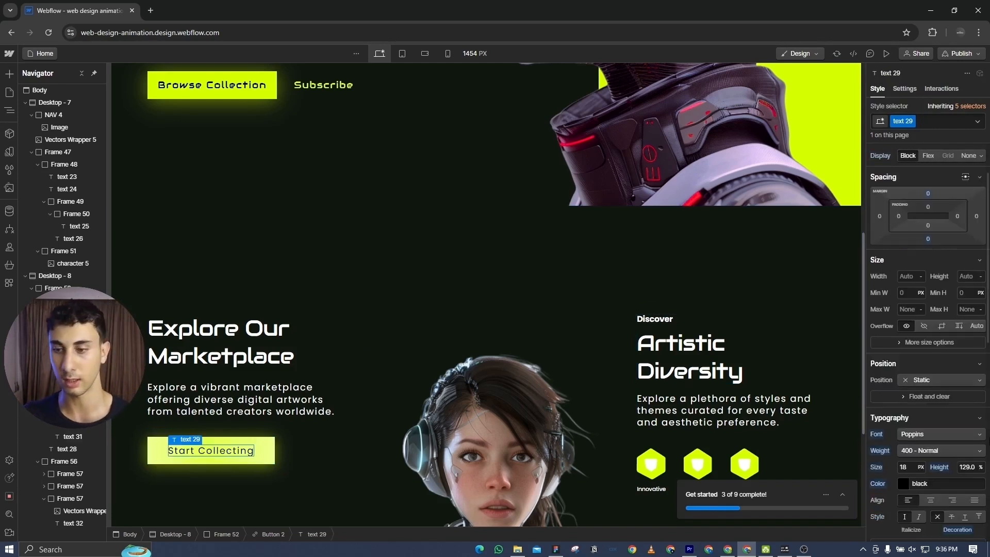
left_click(949, 450)
left_click(932, 475)
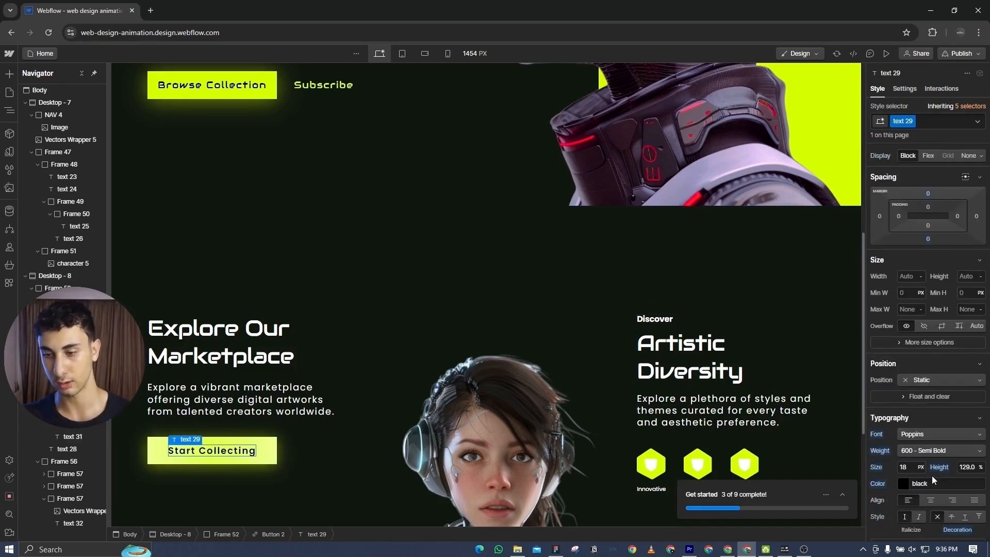
left_click(433, 262)
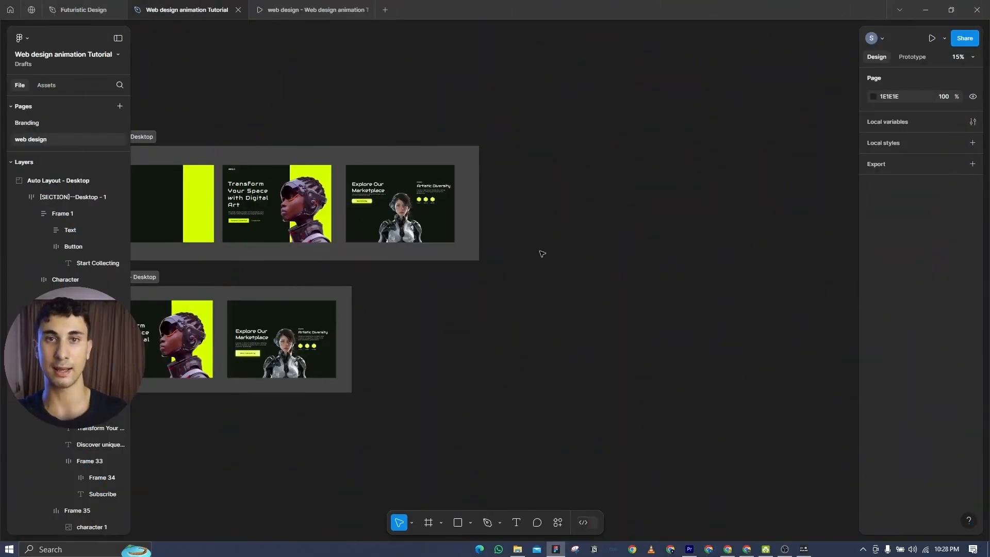
- In the Figma web design file, place a new 768 × 900 frame in the empty area beside the Prototypes - Desktop section
left_click_drag(570, 257, 600, 261)
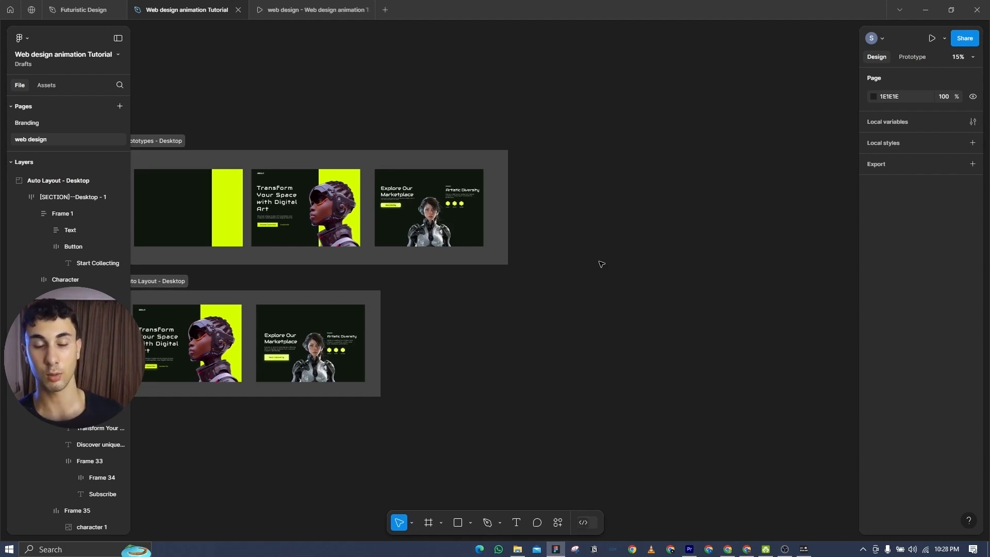
scroll(559, 383, "up", 1)
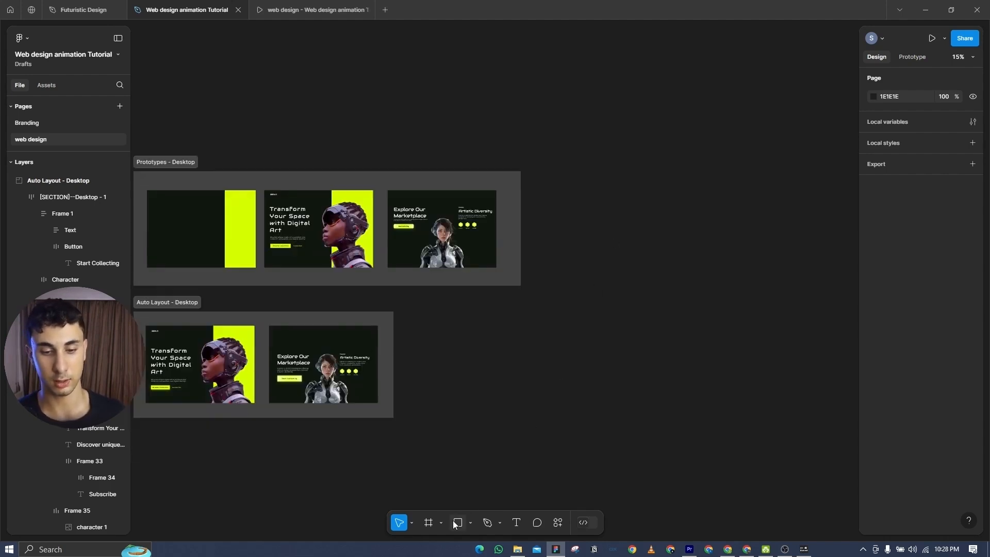
left_click(428, 523)
left_click_drag(606, 169, 735, 270)
left_click(891, 199)
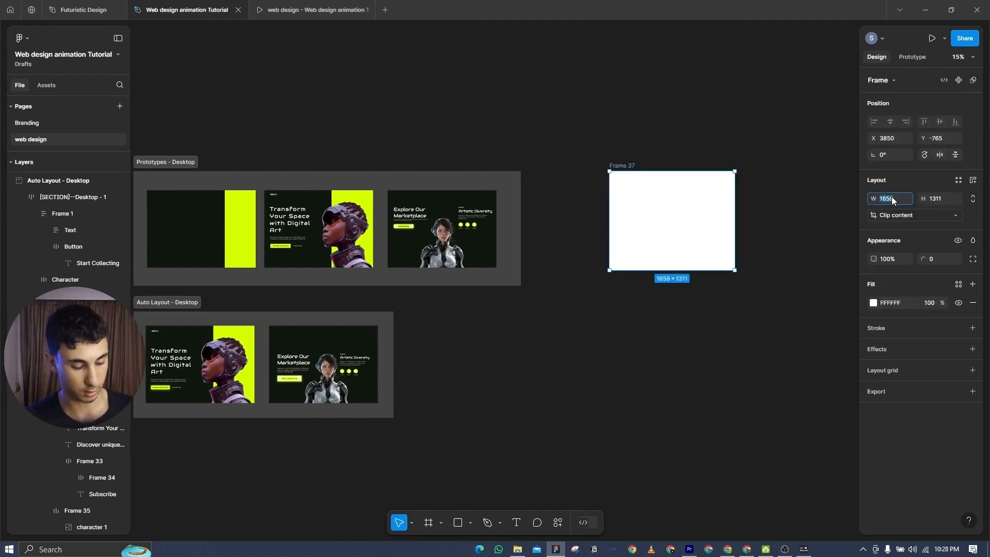
type("768")
key("Return")
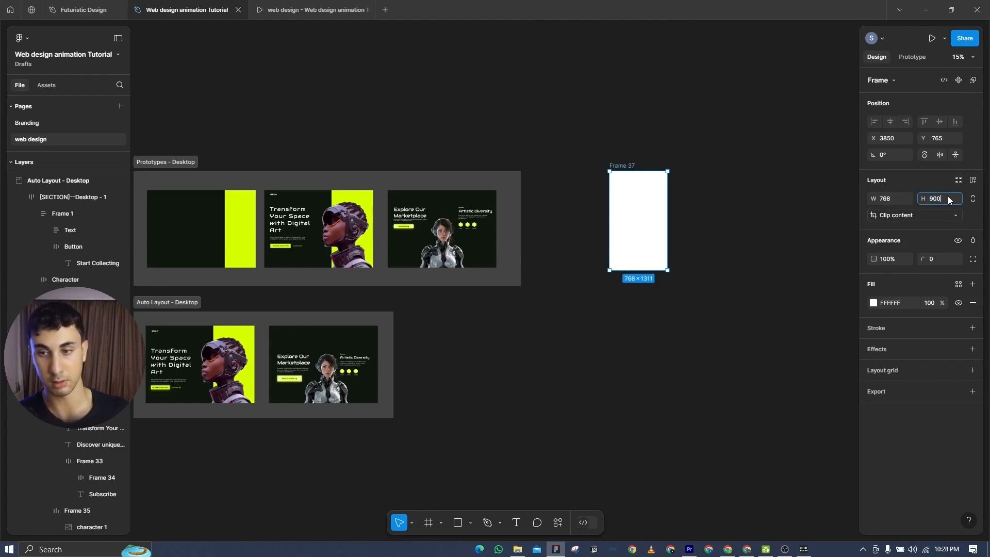
key("Return")
left_click_drag(639, 205, 620, 229)
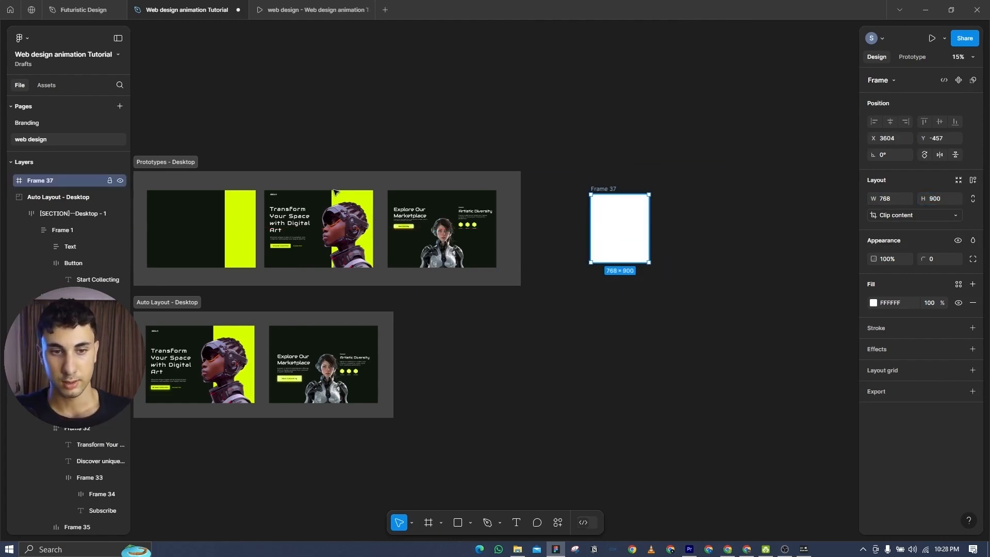
- Set the fill colour of the new 768 × 900 frame to 111710
left_click(334, 193)
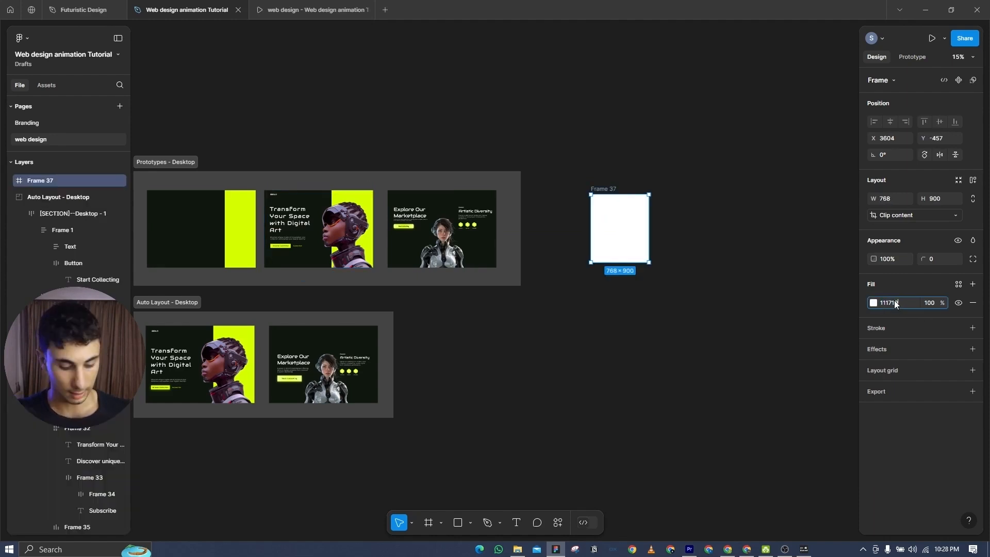
type("111710")
key("Return")
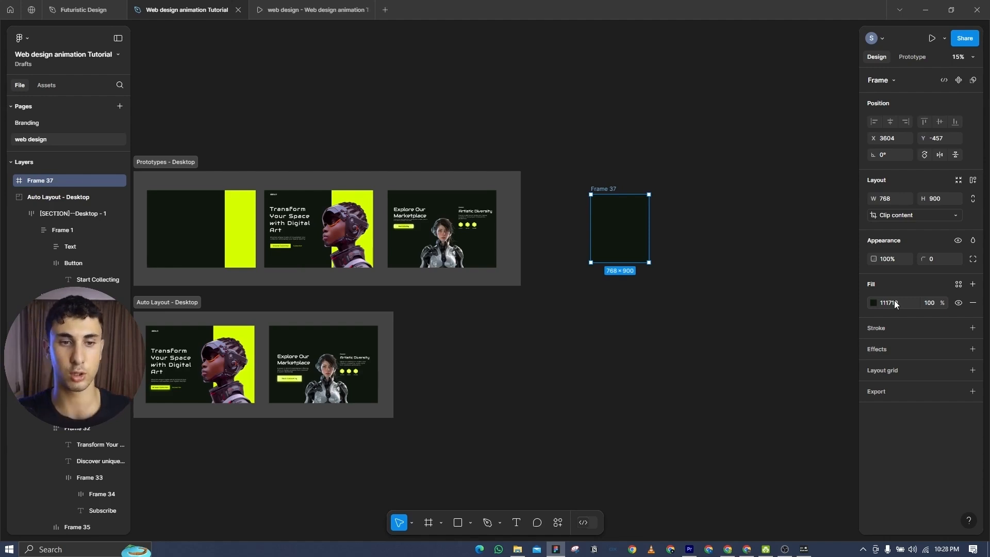
scroll(479, 247, "up", 8)
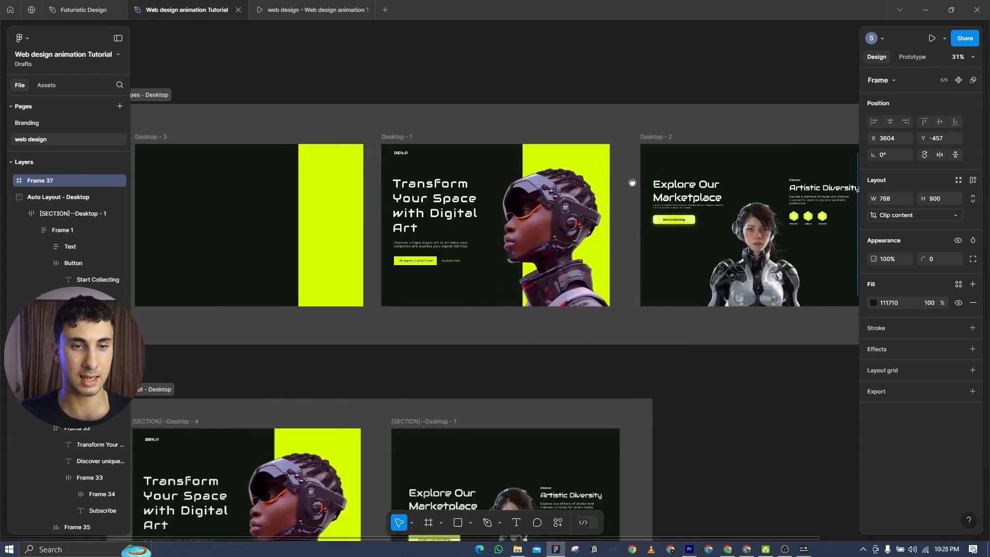
scroll(439, 289, "up", 6)
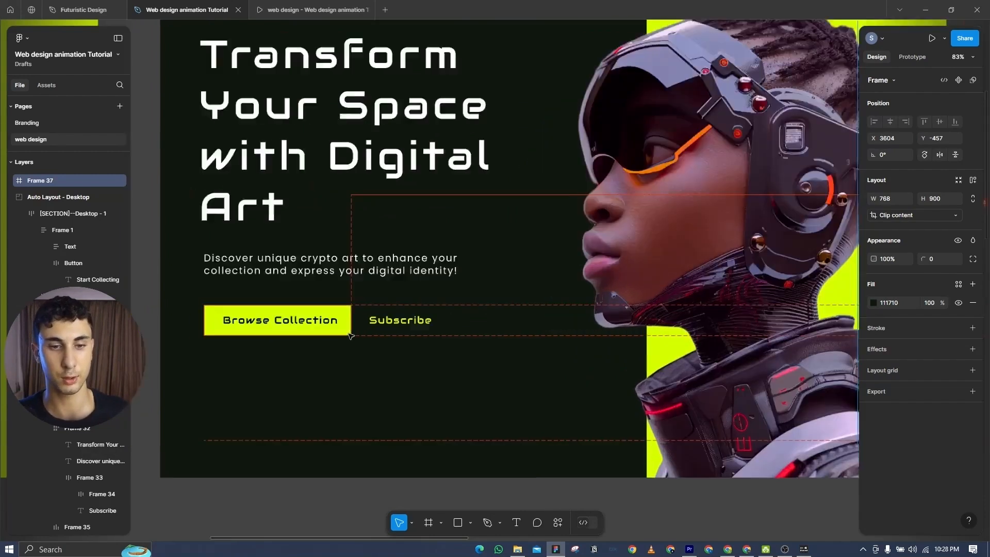
scroll(438, 301, "up", 1)
scroll(461, 373, "left", 1)
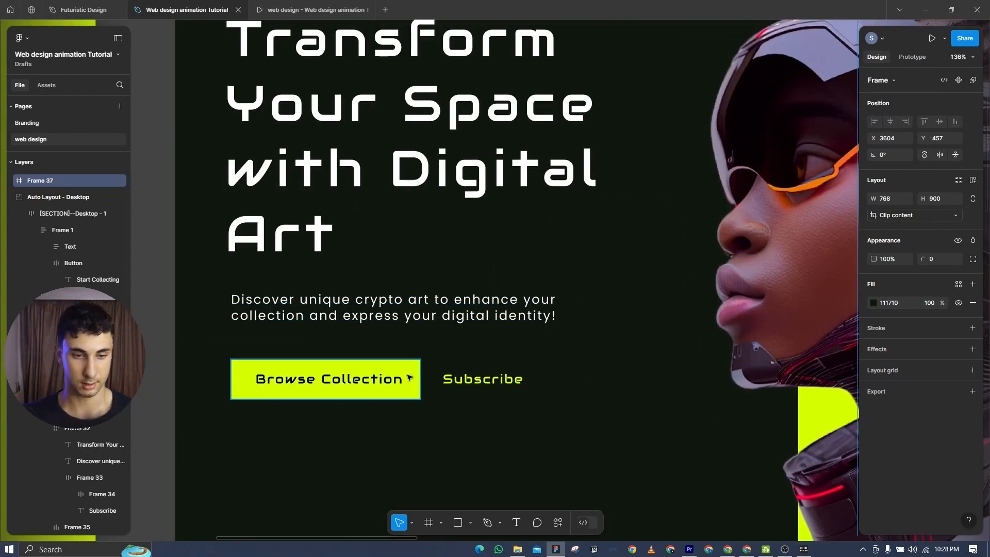
scroll(586, 276, "down", 6)
scroll(269, 263, "down", 8)
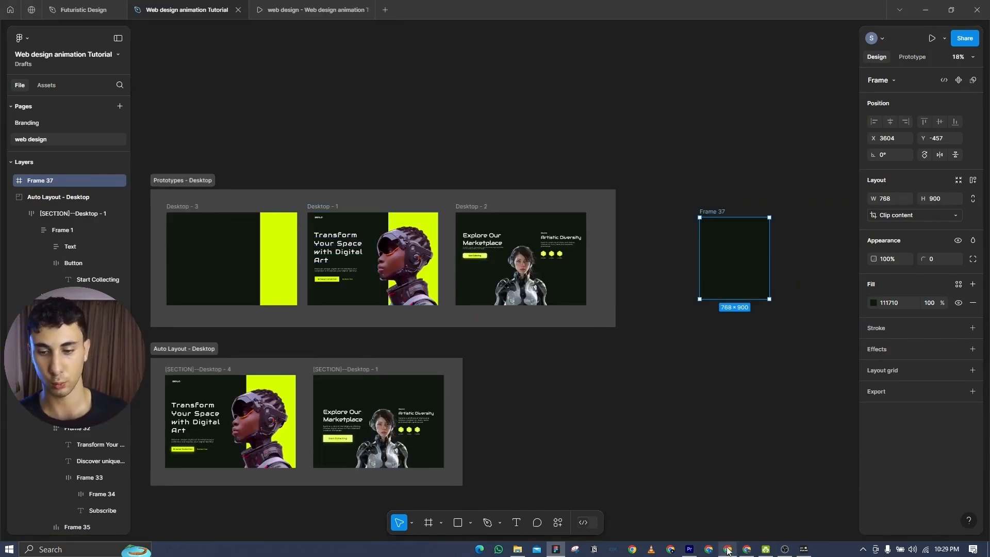
left_click(670, 548)
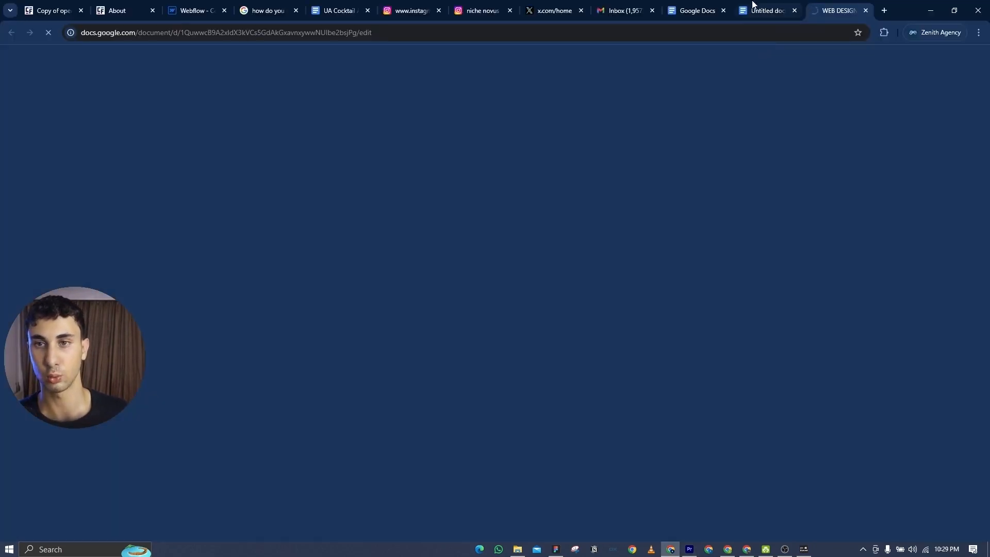
left_click(709, 4)
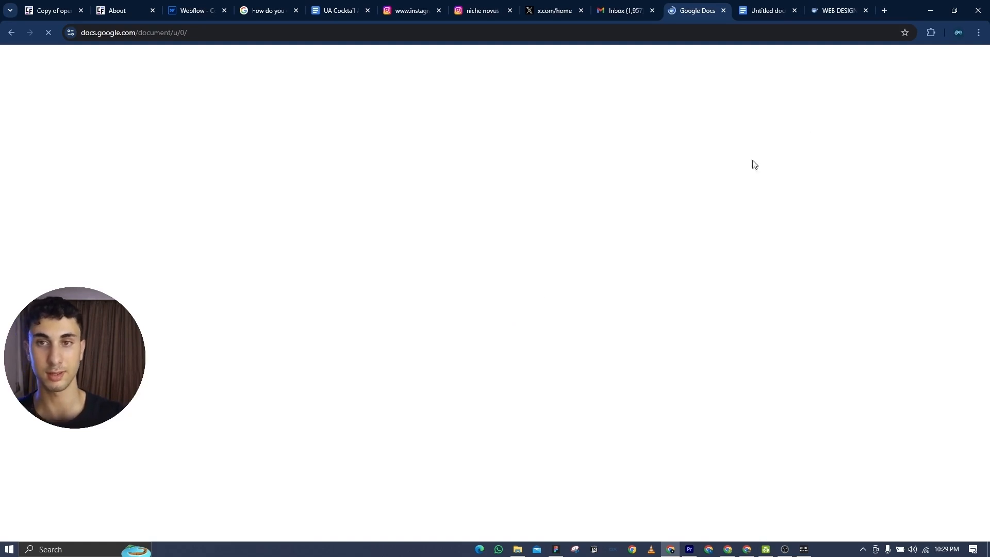
left_click(930, 10)
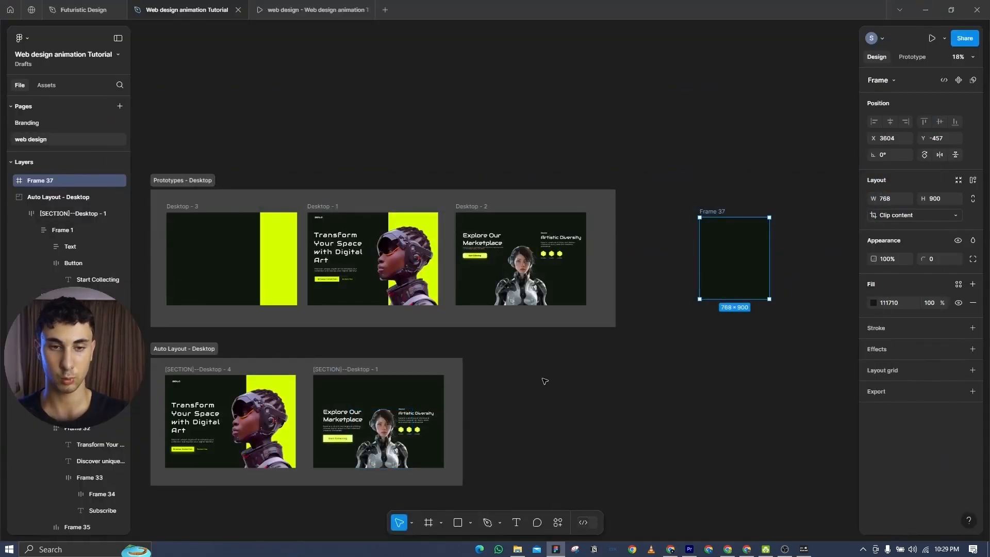
- Copy the logo, headline, description, Browse Collection button, Subscribe text, character image and yellow rectangle from Desktop - 1 into the 768 × 900 frame
left_click_drag(462, 358, 540, 307)
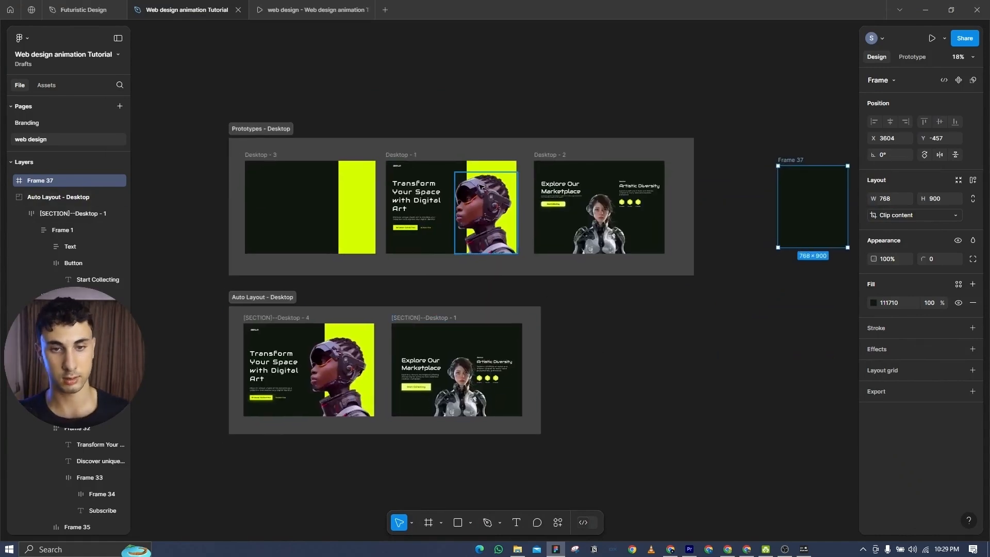
left_click(399, 166)
left_click(406, 202, "shift")
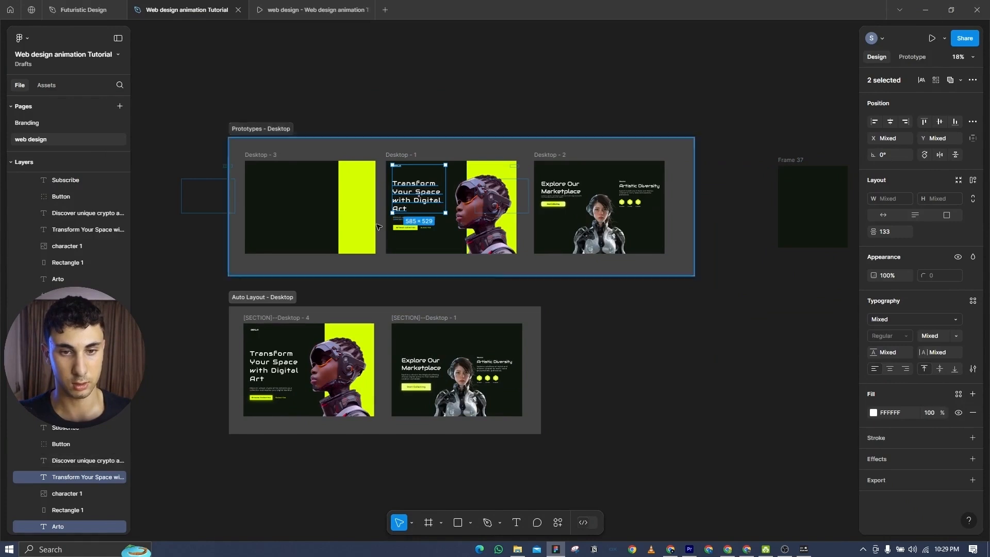
left_click(401, 220, "shift")
left_click(401, 227, "shift")
left_click(426, 228, "shift")
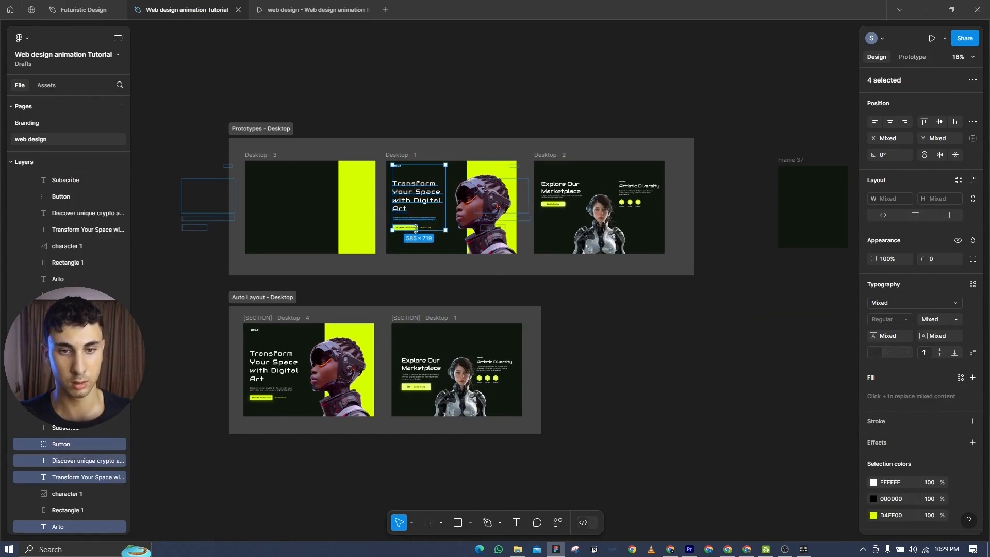
left_click(485, 179, "shift")
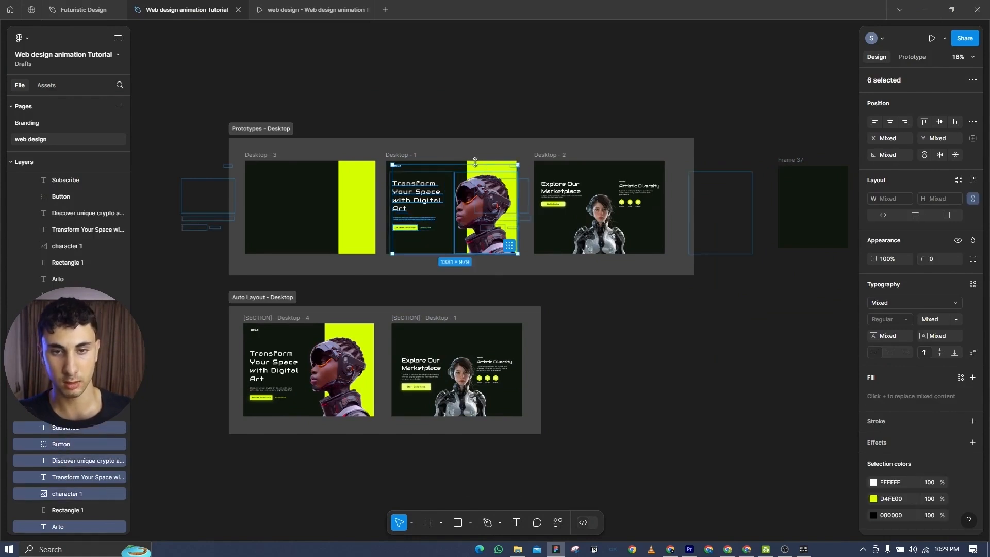
scroll(476, 162, "up", 3)
left_click(476, 163, "shift")
scroll(574, 225, "down", 3)
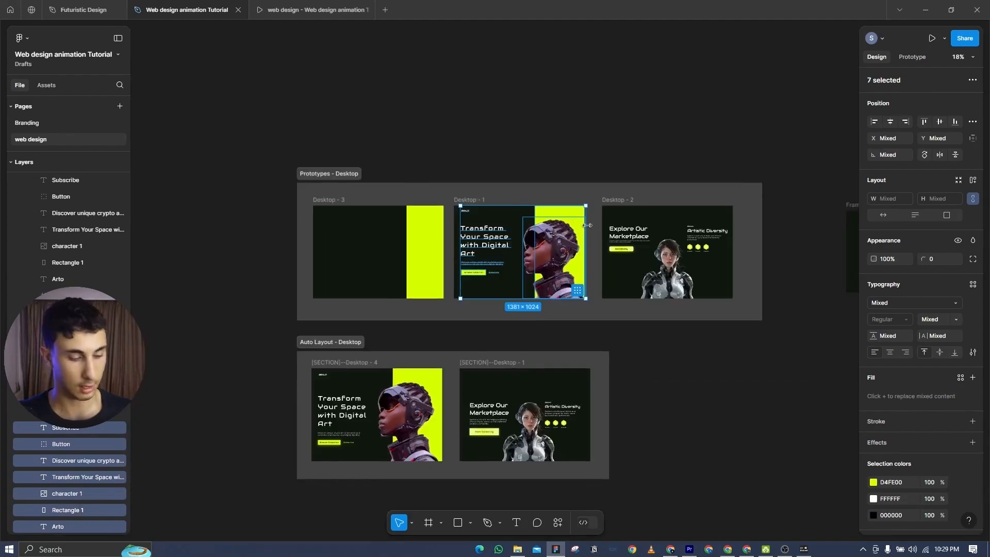
scroll(587, 225, "right", 5)
left_click(607, 202)
key("ctrl+v")
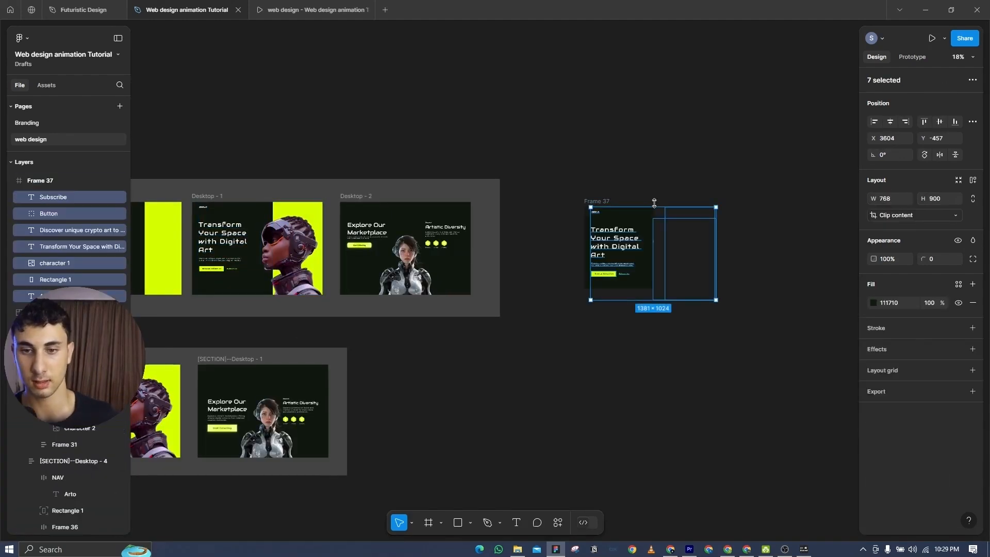
scroll(510, 230, "up", 3)
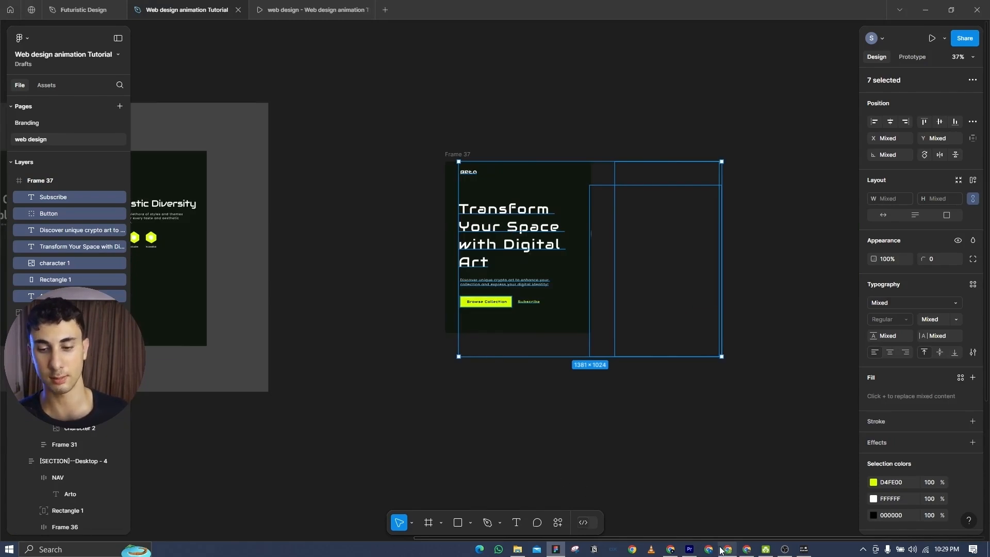
- Switch to the browser, look up the tablet H1 size in the untitled Google Docs font-size guide, and return to Figma
left_click(670, 549)
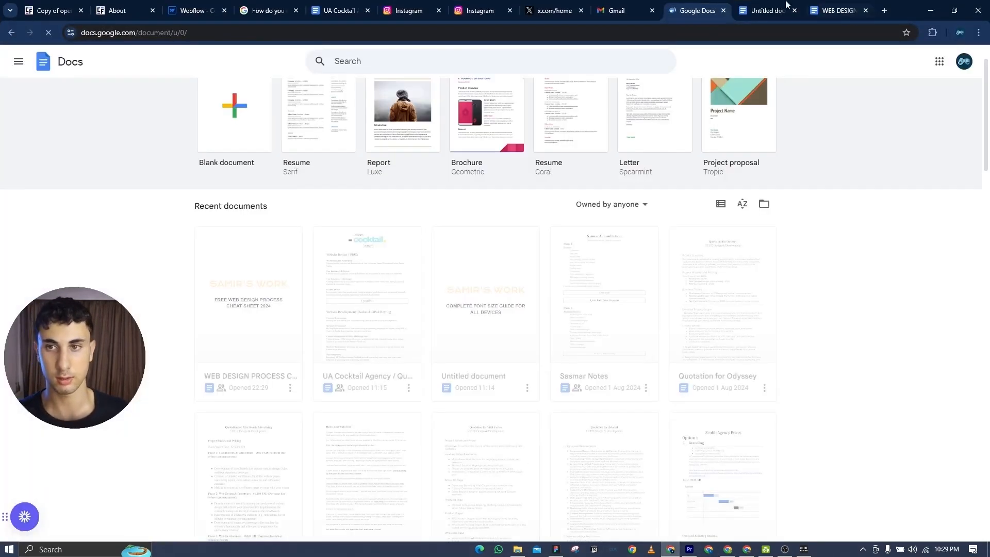
left_click(768, 11)
scroll(538, 312, "down", 12)
scroll(539, 312, "up", 6)
scroll(539, 311, "up", 1)
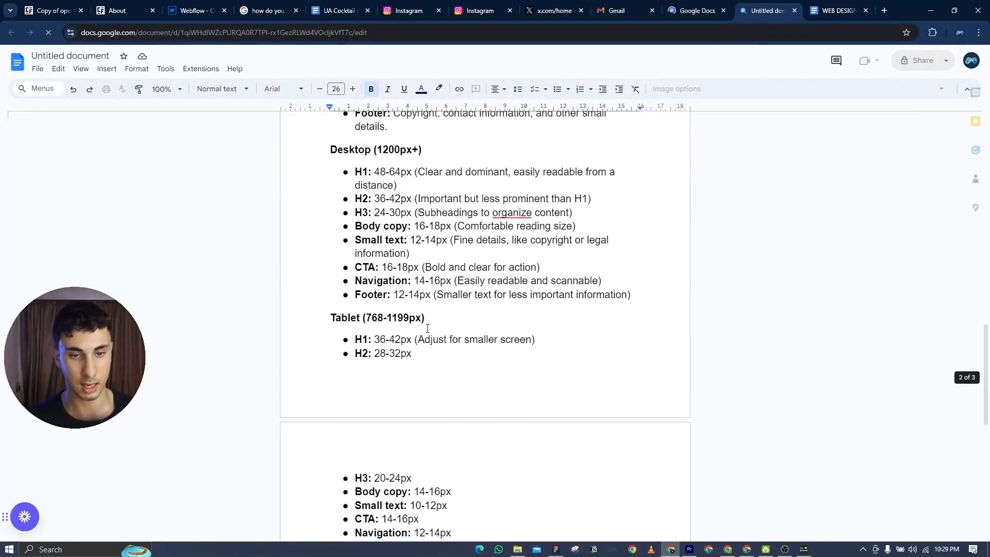
scroll(427, 328, "down", 1)
double_click(386, 288)
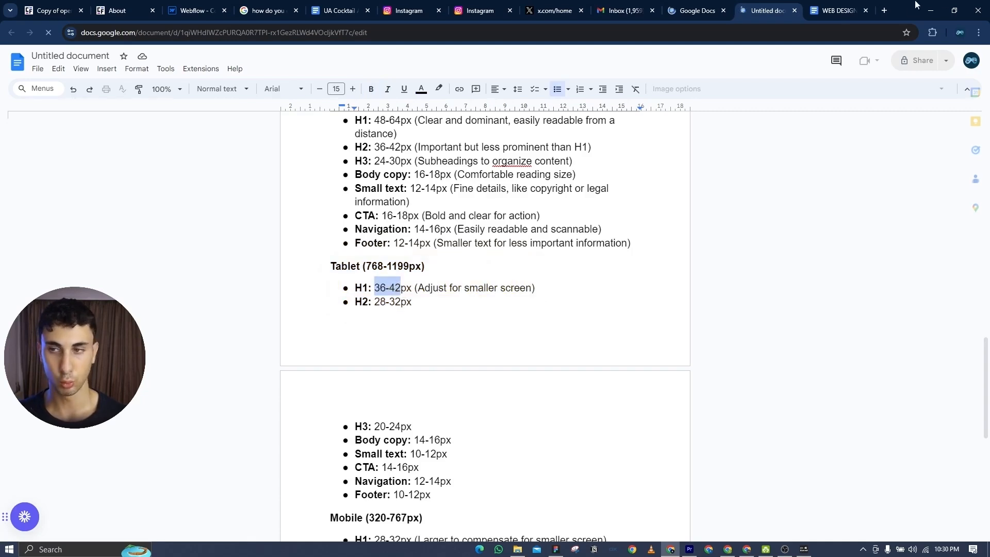
left_click(931, 10)
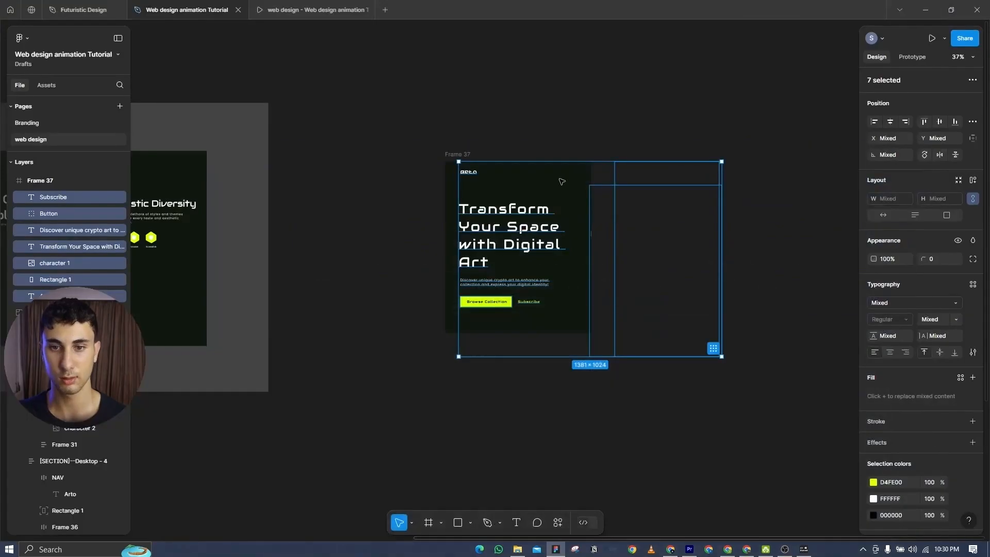
- Set the font size of the "Transform Your Space with Digital Art" headline in the tablet frame to 42
double_click(503, 243)
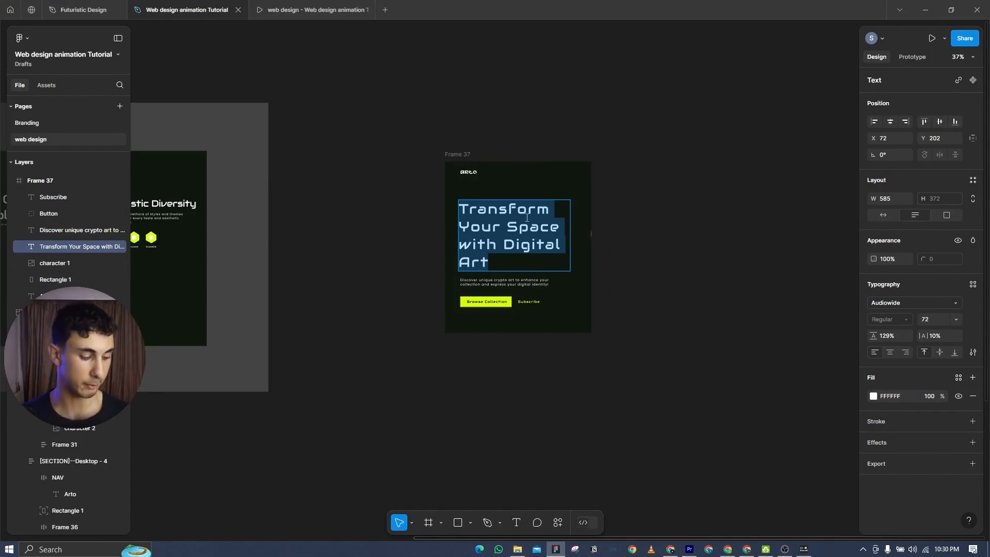
type("42")
key("ctrl+z")
key("ctrl+z")
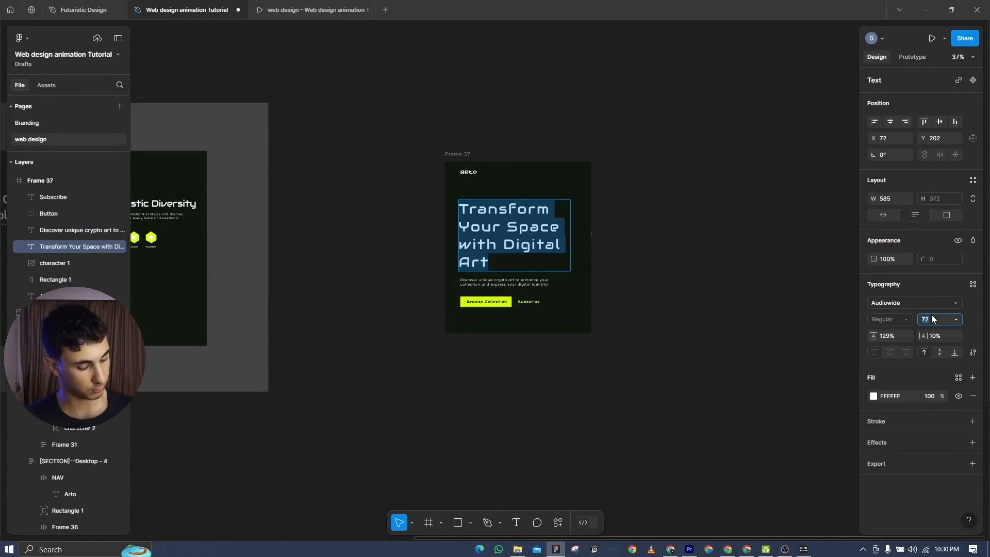
key("Return")
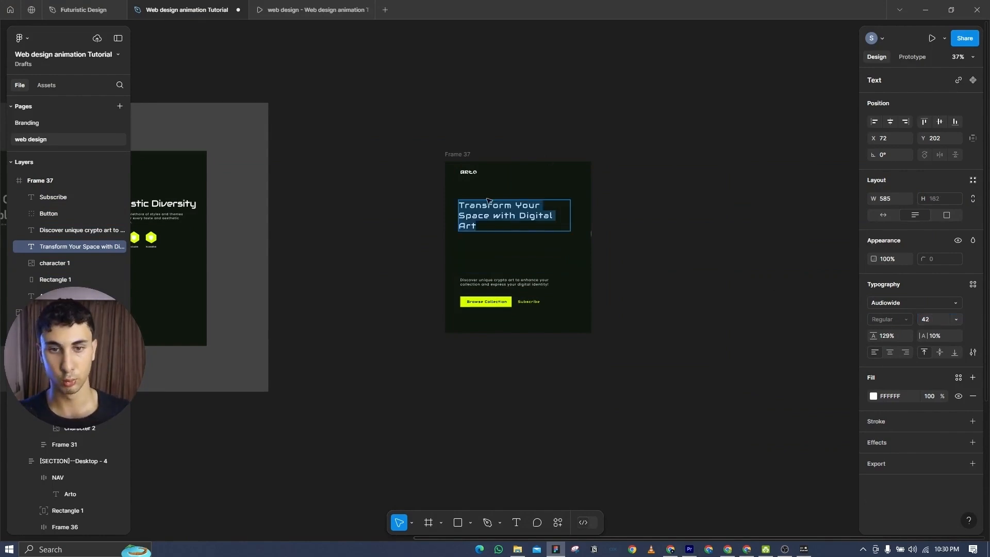
- Narrow the tablet headline's text box to about 330 px so the text wraps onto four lines
scroll(487, 201, "up", 2)
key("Escape")
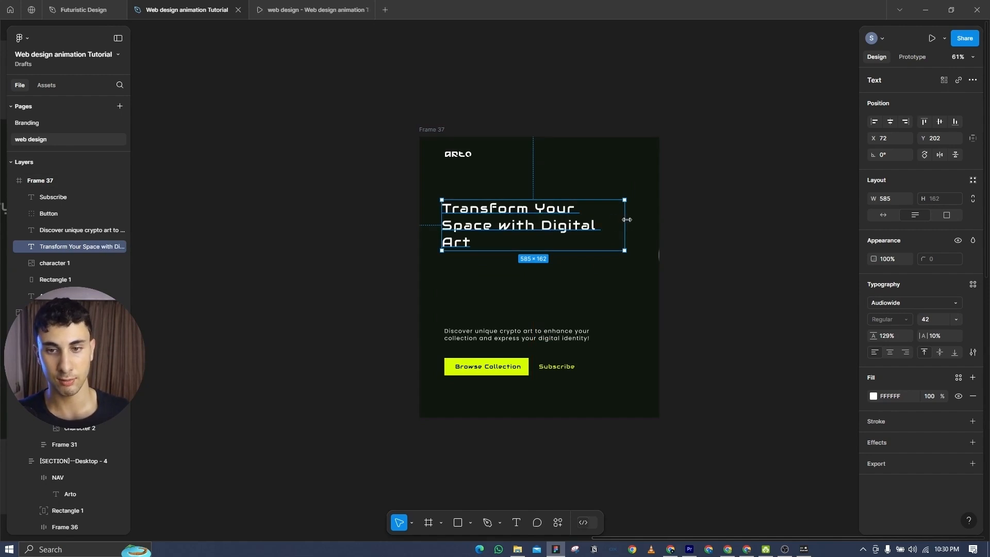
left_click_drag(611, 223, 555, 217)
scroll(491, 215, "down", 3)
scroll(554, 218, "up", 3)
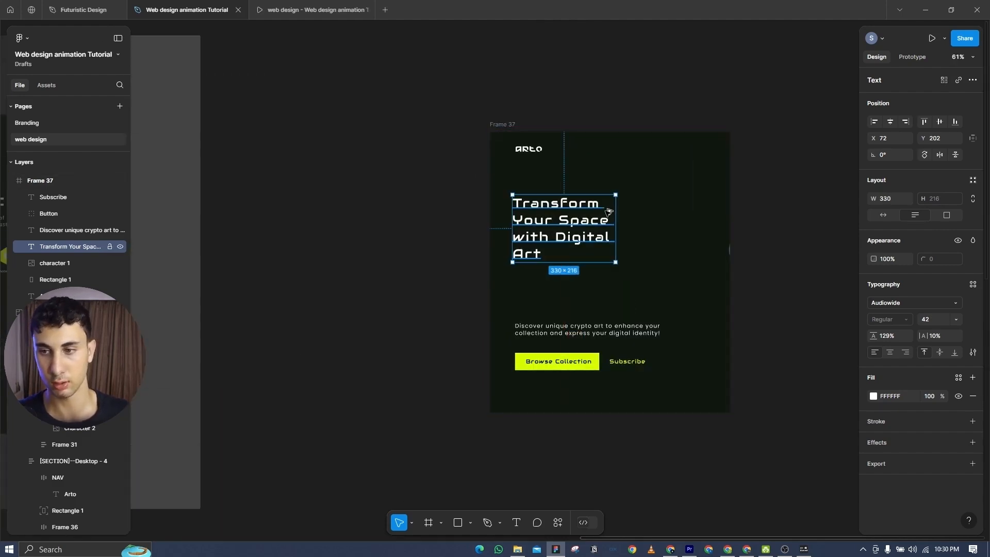
- Move the description text up beneath the tablet headline and narrow its text box to about 286 px
scroll(604, 212, "up", 3)
left_click_drag(548, 400, 545, 323)
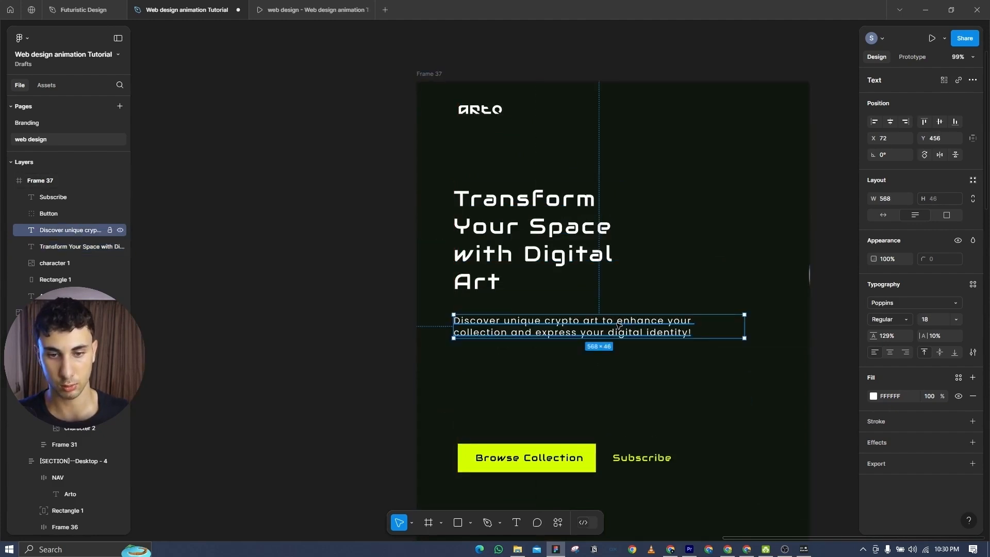
left_click_drag(744, 322, 607, 315)
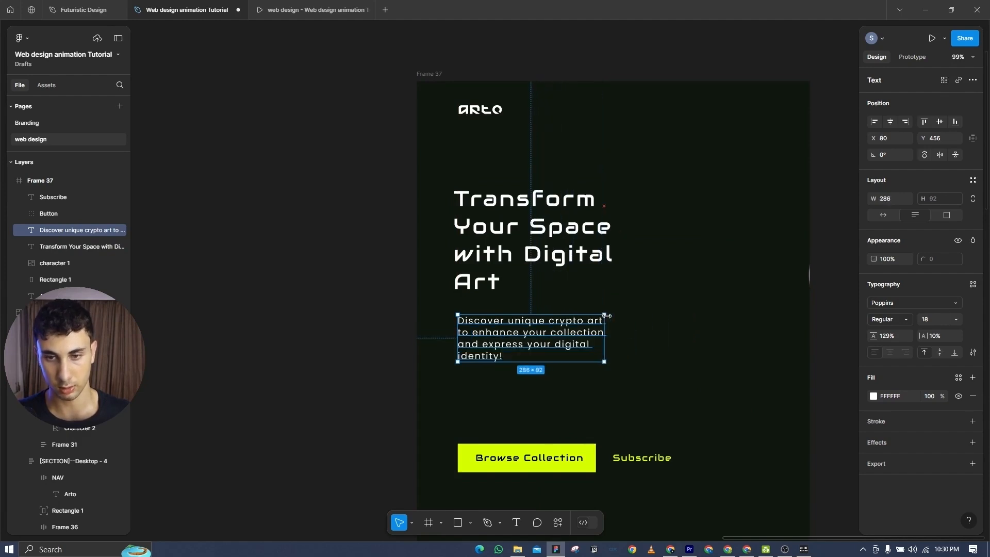
- Move the Browse Collection button up beneath the description and place the Subscribe text under it, left-aligned at X 72
left_click_drag(578, 449, 575, 386)
left_click_drag(656, 455, 491, 432)
left_click_drag(490, 432, 487, 430)
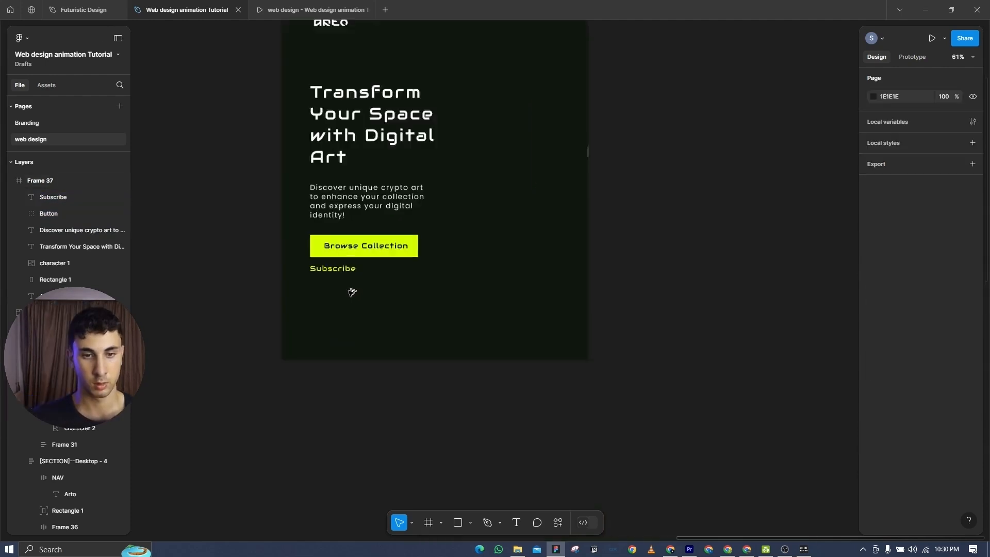
scroll(351, 293, "up", 2)
left_click(327, 263)
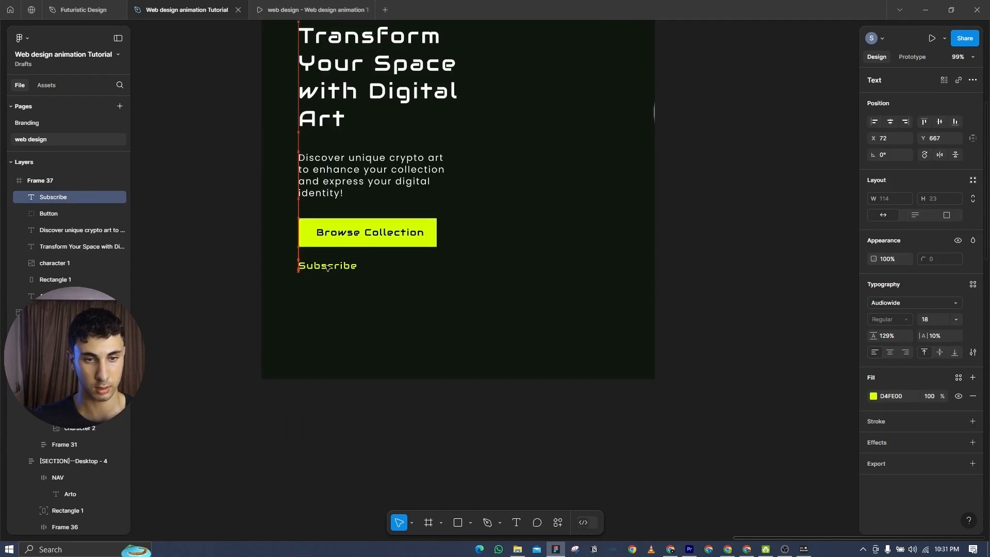
- Move the character image into the tablet frame's right side, at X 1123 and Y -66
left_click(686, 247)
scroll(687, 246, "down", 3)
left_click_drag(686, 247, 486, 307)
left_click(474, 227)
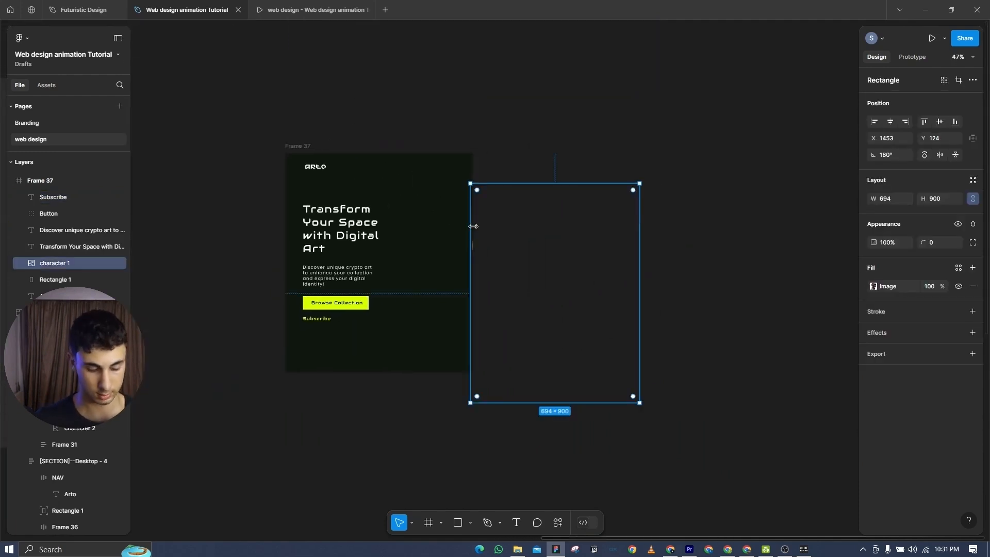
key("shift+Left")
key("shift+Left")
key("shift+Left")
key("shift+Left")
key("shift+Left")
key("shift+Left")
key("shift+Left")
key("shift+Left")
key("shift+Left")
key("shift+Left")
key("shift+Left")
key("shift+Left")
key("shift+Left")
key("shift+Left")
key("shift+Left")
key("shift+Left")
key("shift+Left")
key("shift+Left")
key("shift+Left")
key("shift+Left")
key("shift+Left")
key("shift+Left")
key("shift+Left")
key("shift+Left")
key("shift+Left")
key("shift+Up")
key("shift+Up")
key("shift+Up")
key("shift+Up")
key("shift+Up")
key("shift+Up")
key("shift+Up")
key("shift+Up")
key("shift+Up")
key("shift+Up")
key("shift+Up")
key("shift+Up")
key("shift+Up")
key("shift+Up")
key("shift+Up")
key("shift+Up")
key("shift+Up")
key("shift+Up")
key("shift+Up")
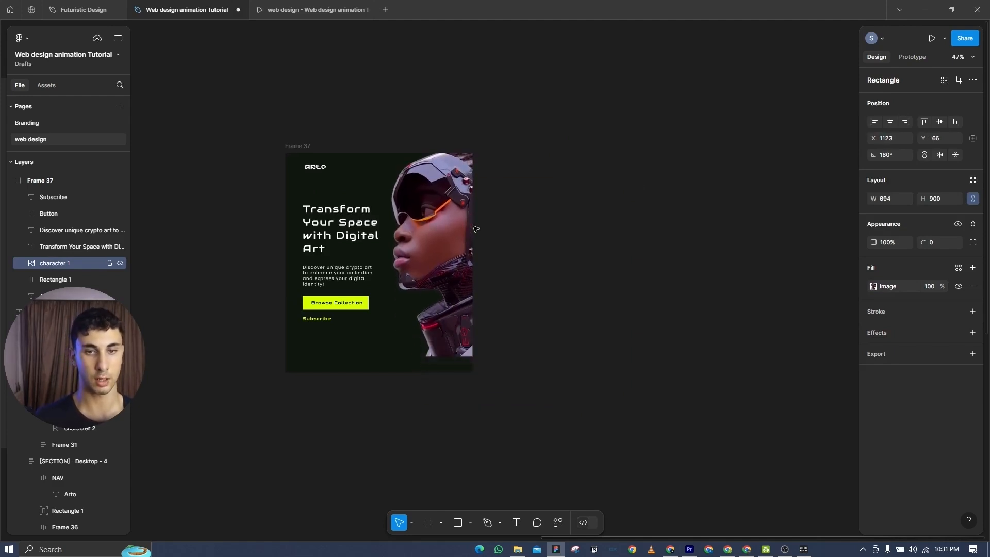
- Scale the character image down to about 564 × 732 and position it at X 979, Y 154 in the tablet frame
left_click_drag(480, 137, 462, 206)
left_click_drag(457, 266, 426, 281)
left_click_drag(454, 219, 454, 193)
key("ctrl+z")
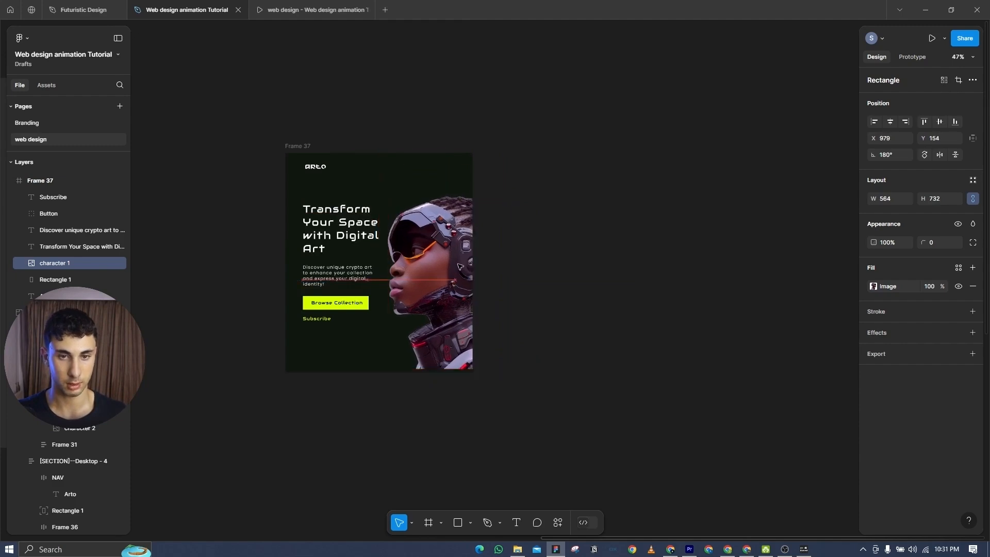
- Move the yellow rectangle left into the tablet frame so it forms a vertical band behind the character
left_click(57, 277)
key("shift+Left")
key("shift+Left")
key("shift+Left")
key("shift+Left")
key("shift+Left")
key("shift+Left")
key("shift+Left")
key("shift+Left")
key("shift+Left")
key("shift+Left")
key("shift+Left")
key("shift+Left")
key("shift+Left")
key("shift+Left")
key("shift+Left")
key("shift+Left")
key("shift+Left")
key("shift+Left")
key("shift+Left")
key("shift+Left")
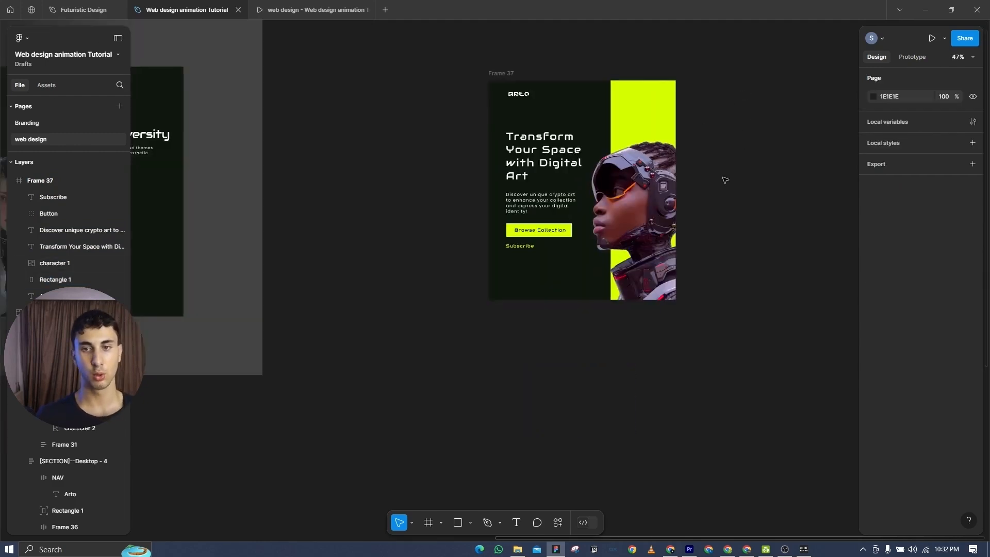
- Draw a second frame of about 734 × 900 to the right of the tablet hero frame
scroll(709, 205, "down", 1)
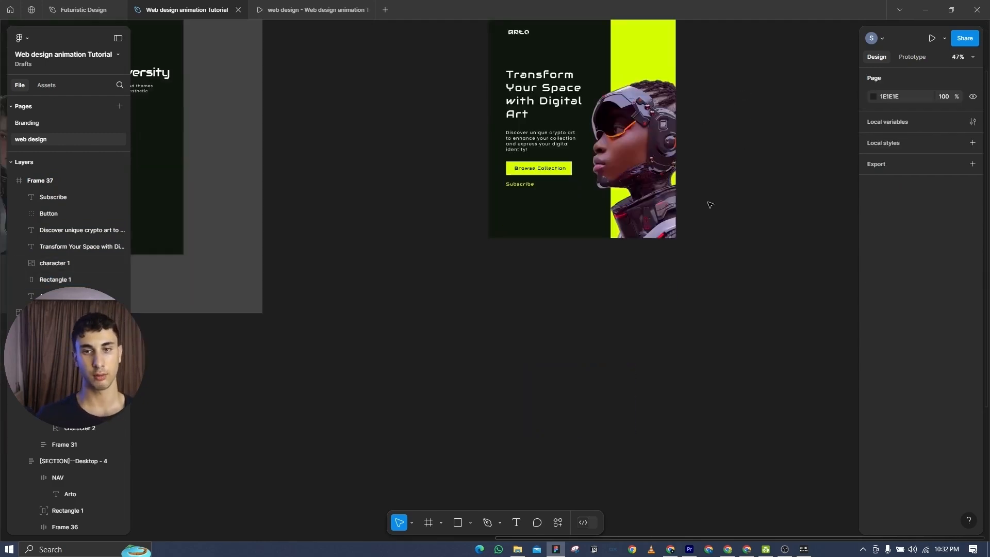
scroll(644, 268, "up", 2)
scroll(614, 330, "down", 1)
left_click_drag(607, 329, 331, 349)
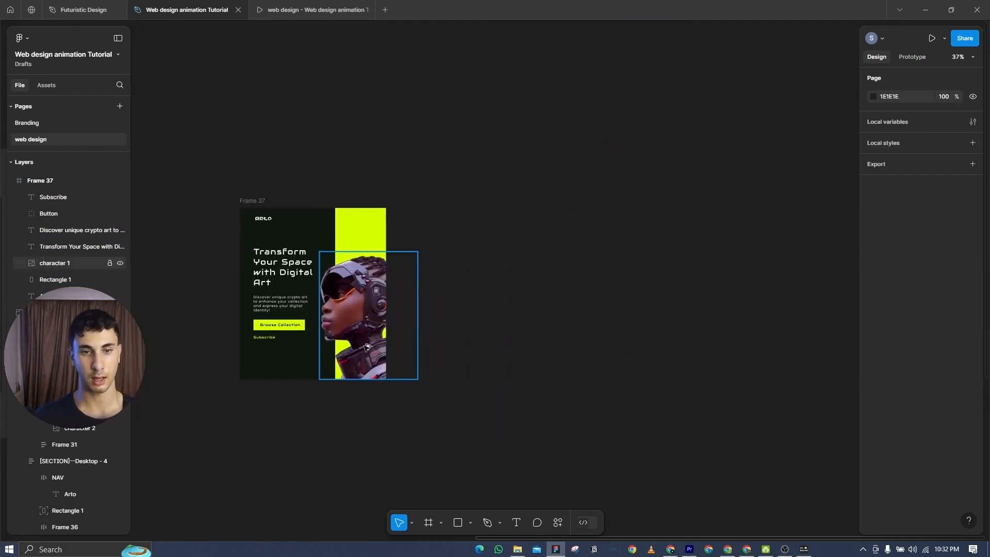
scroll(267, 342, "up", 5)
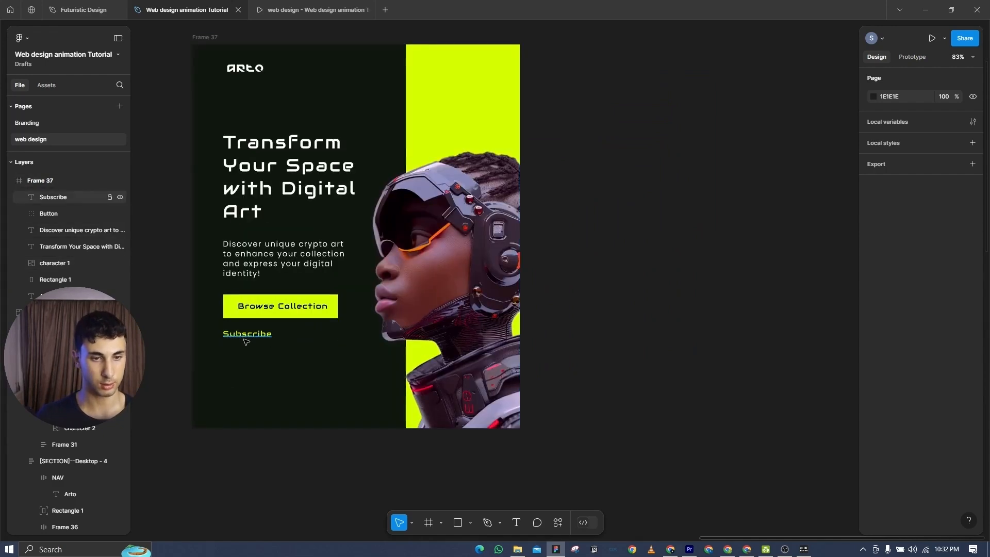
scroll(247, 337, "down", 8)
left_click_drag(247, 336, 452, 217)
left_click(431, 524)
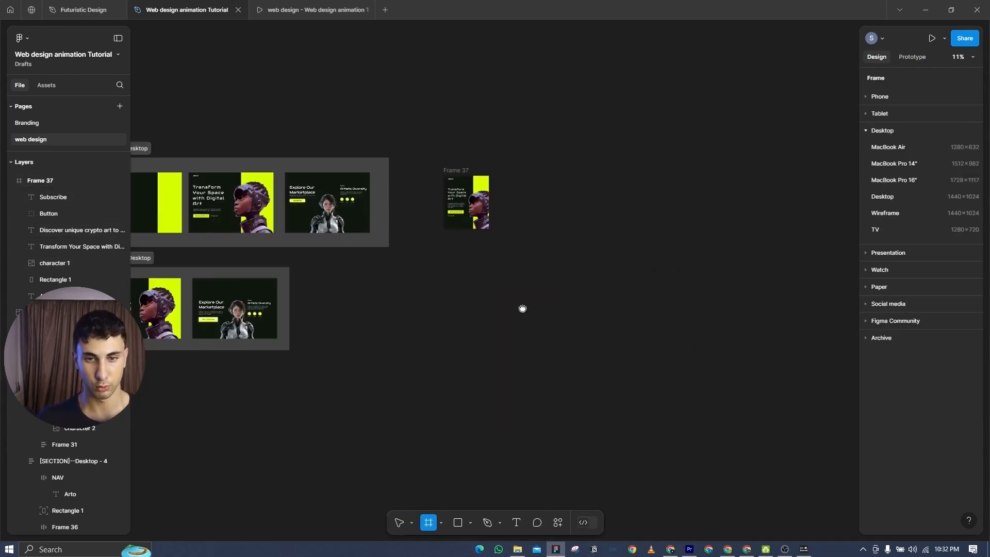
scroll(465, 210, "up", 2)
scroll(465, 210, "right", 1)
left_click_drag(483, 219, 524, 272)
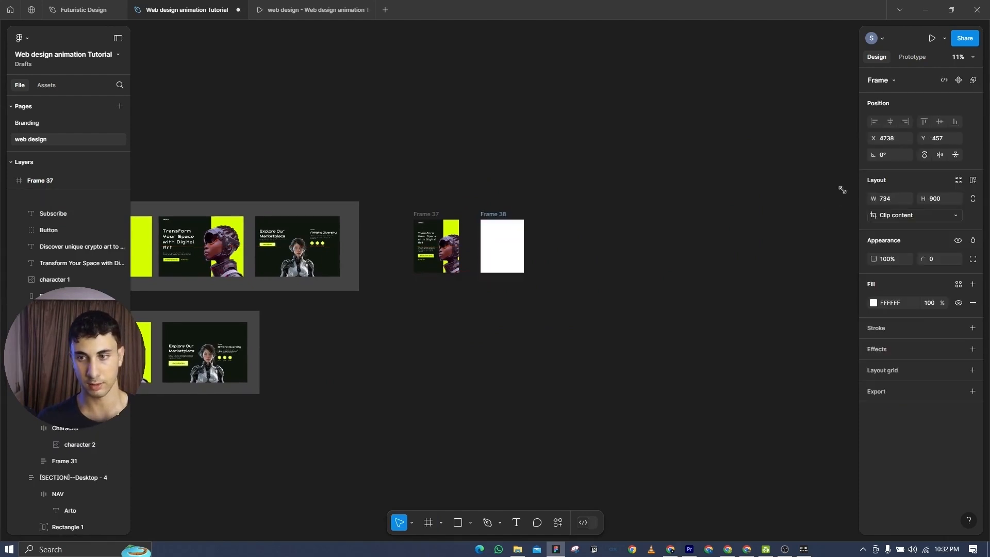
- Set the new frame's width to 768 and its fill colour to 111710, matching the tablet hero frame
left_click(892, 200)
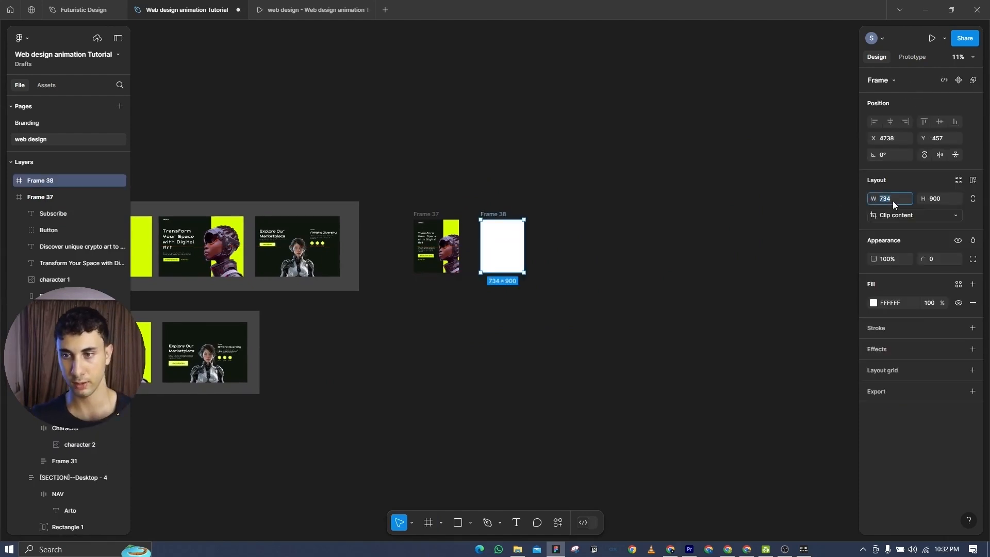
type("768")
key("Return")
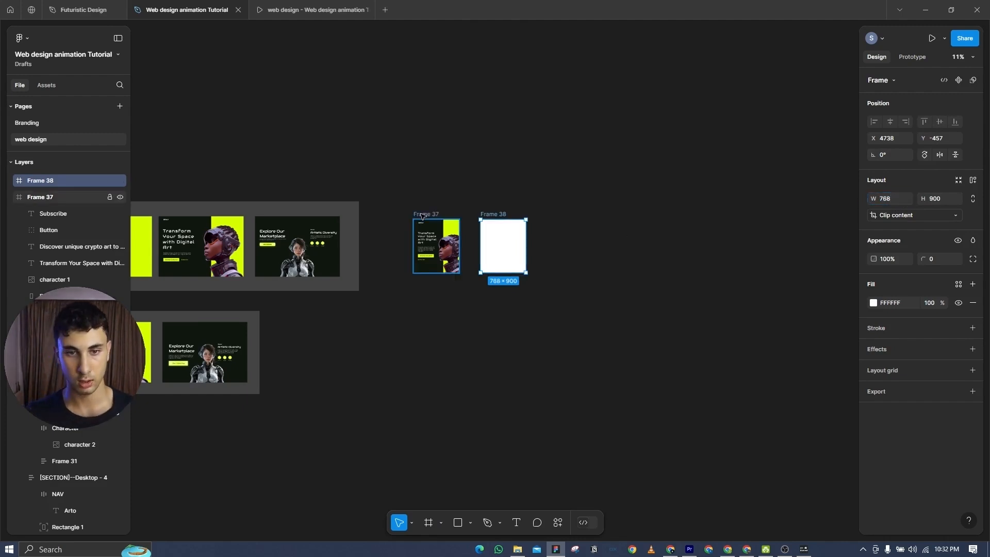
left_click(436, 244)
left_click(898, 302)
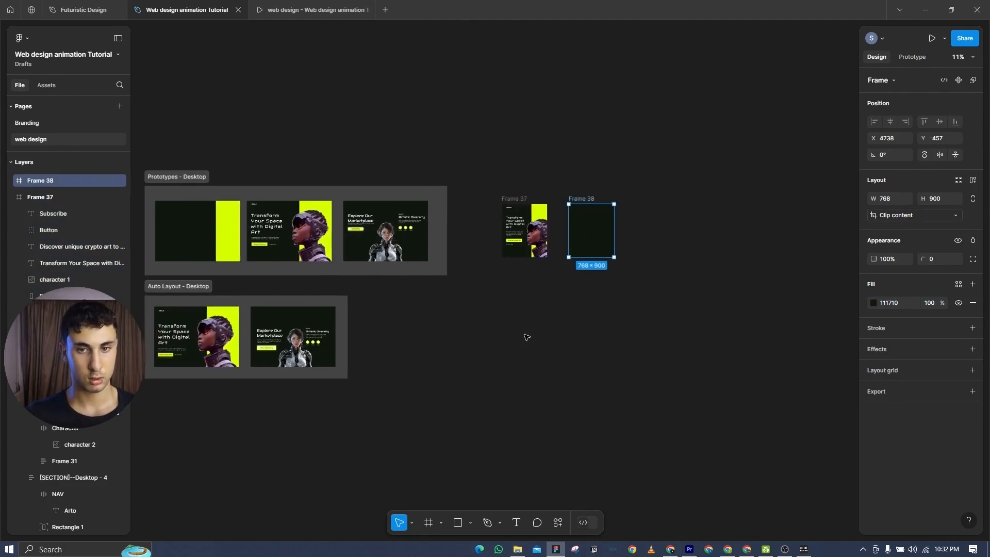
- Copy the heading block, character image and Artistic Diversity block from the Desktop - 2 frame into Frame 38
scroll(526, 338, "up", 2)
scroll(353, 281, "left", 2)
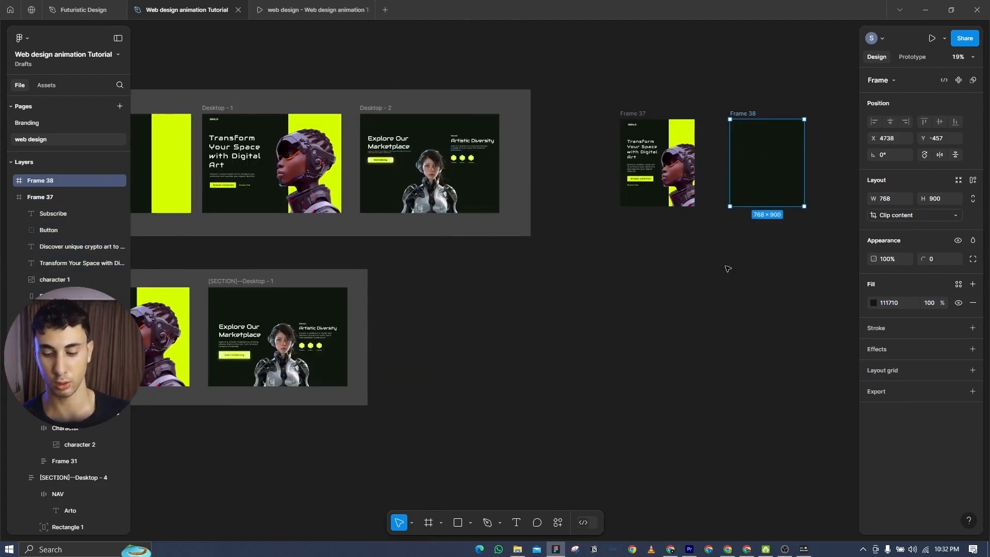
left_click(578, 300)
scroll(423, 155, "up", 4)
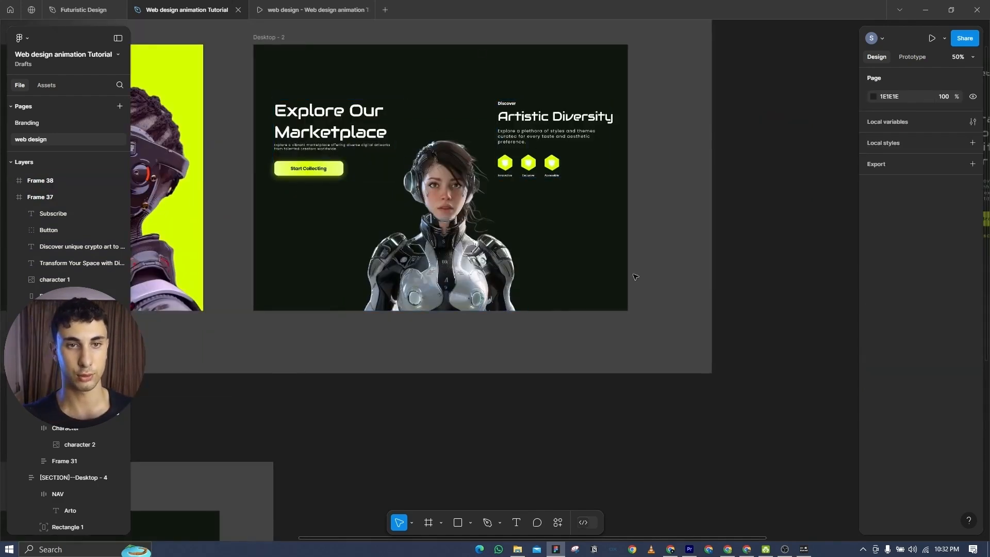
scroll(333, 124, "up", 3)
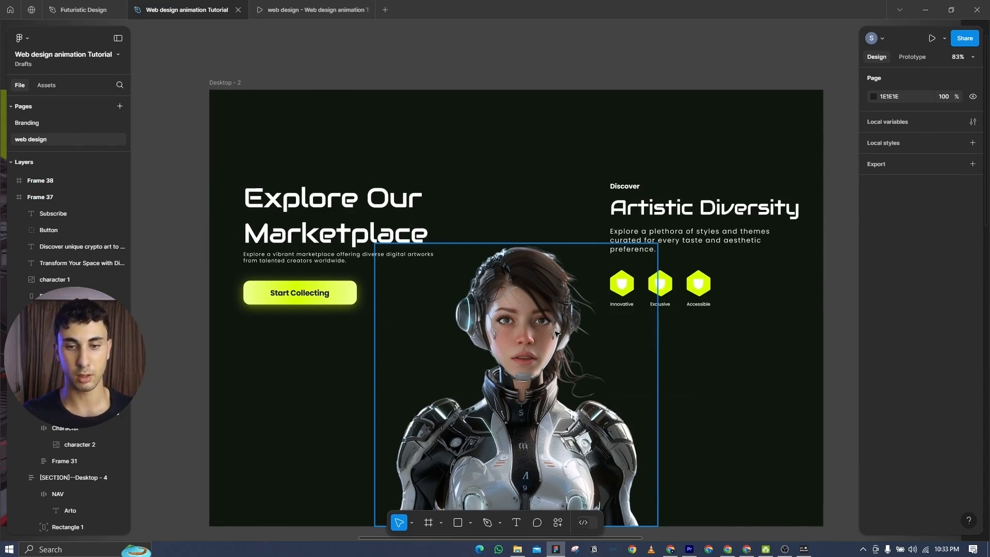
scroll(555, 333, "down", 6)
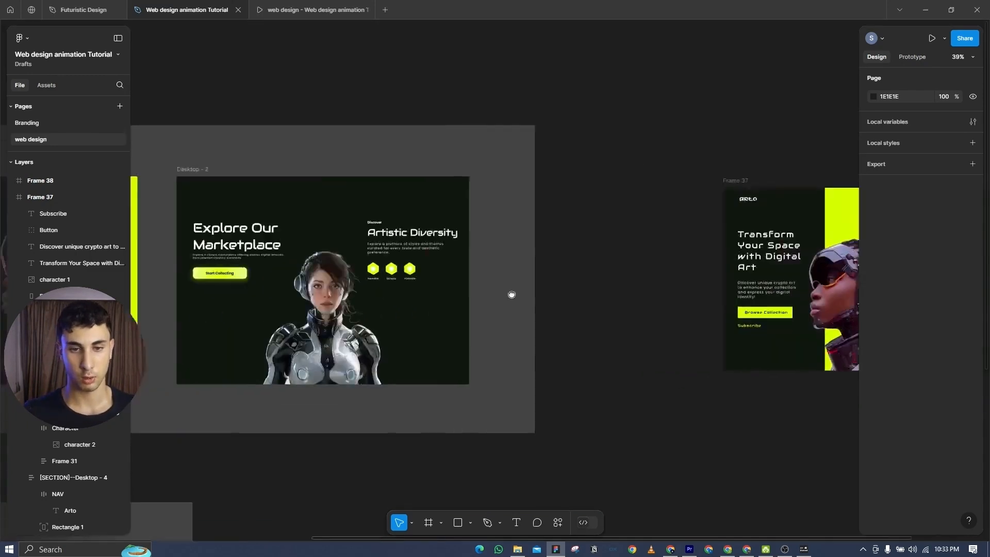
left_click_drag(310, 243, 310, 240)
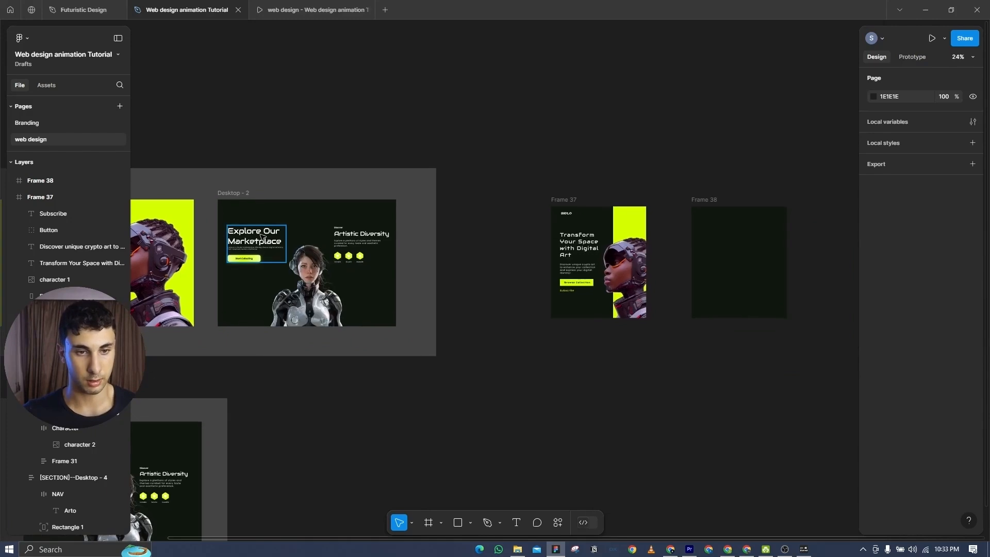
left_click(267, 248)
left_click(305, 278, "shift")
left_click(352, 246, "shift")
left_click_drag(518, 183, 295, 180)
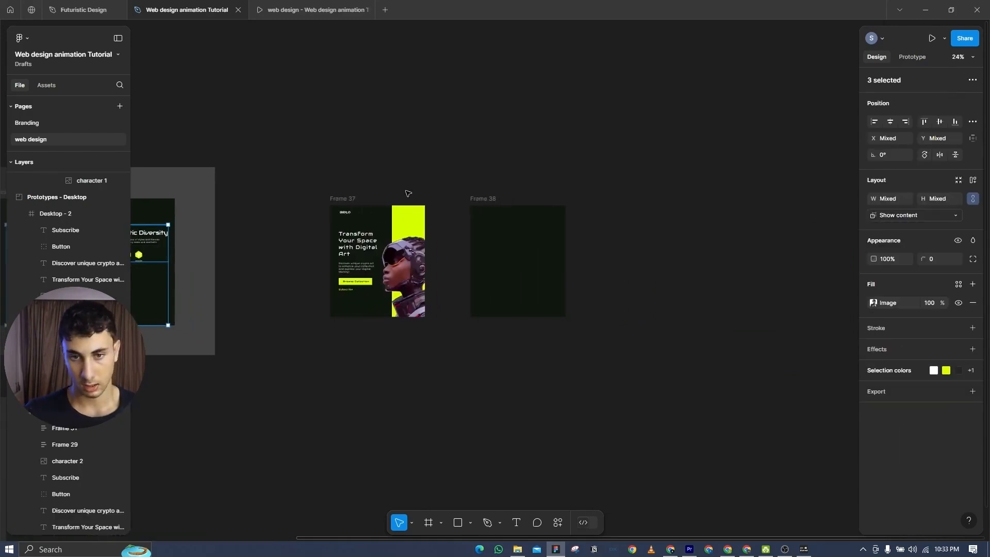
left_click(512, 255)
key("ctrl+v")
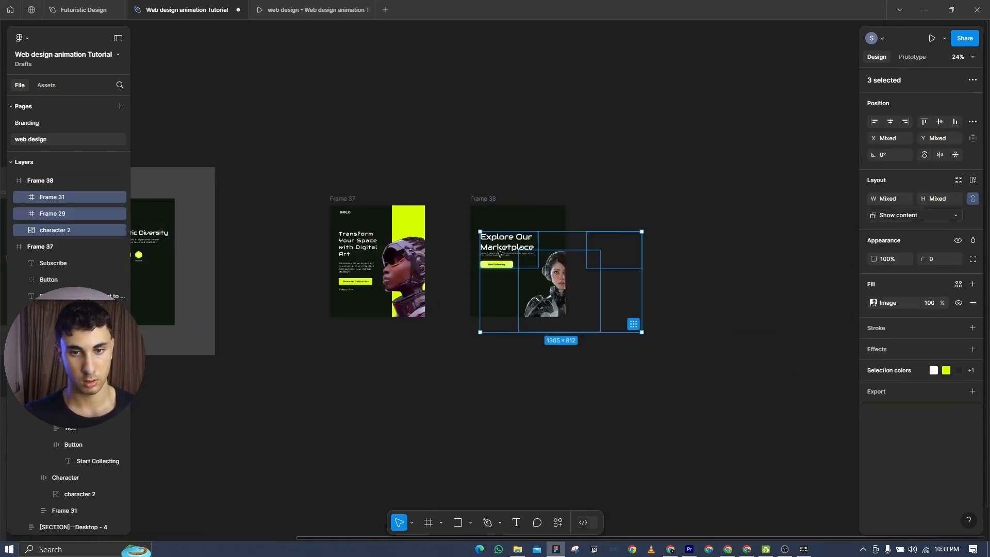
- Check the tablet body-copy size in the Google Docs font-size guide and reduce the Frame 37 hero paragraph to font size 16
left_click(512, 255)
scroll(357, 260, "up", 5)
left_click_drag(701, 148, 508, 221)
left_click_drag(647, 268, 870, 210)
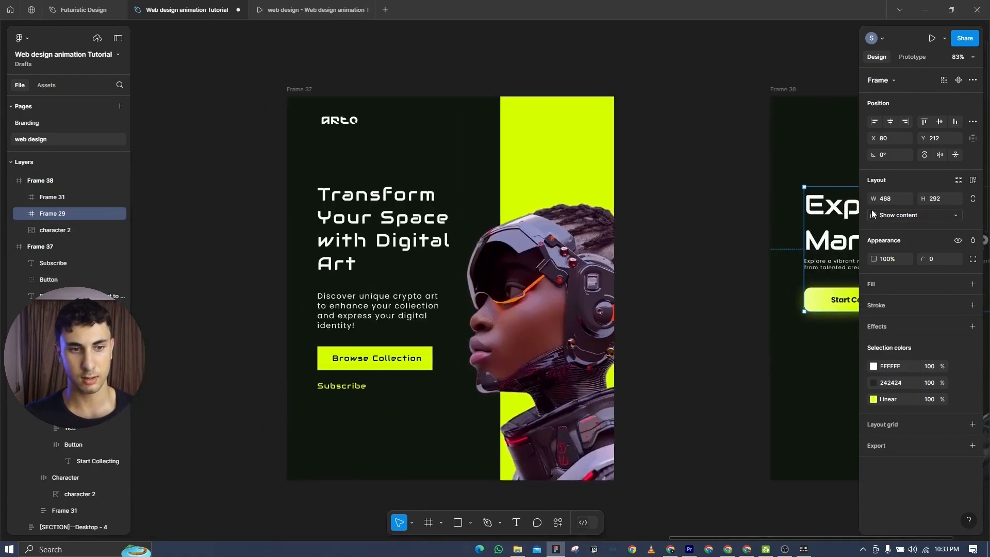
double_click(364, 311)
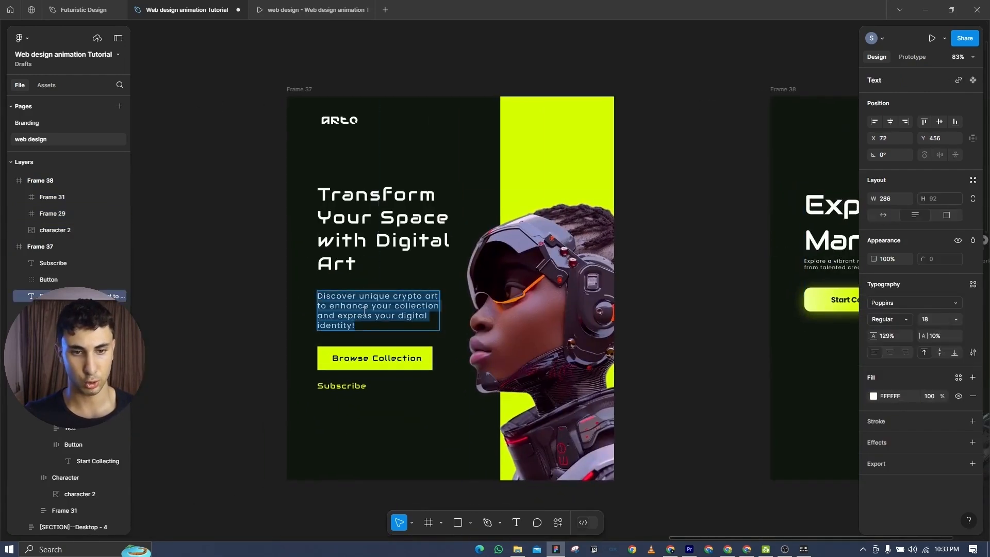
left_click(666, 552)
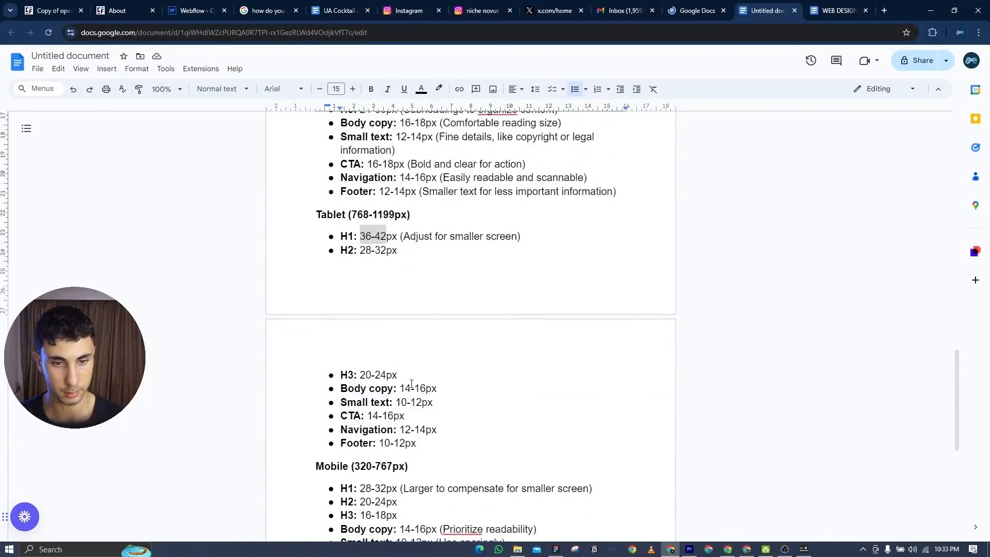
left_click(924, 16)
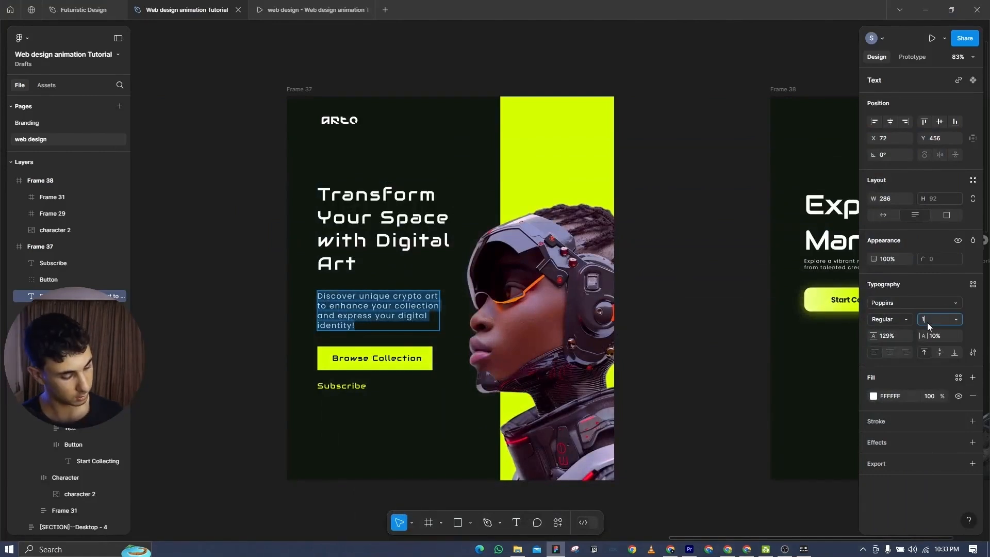
key("Return")
- Reduce the hero's Browse Collection label and Subscribe text to font size 16, and nudge Subscribe slightly down
double_click(357, 354)
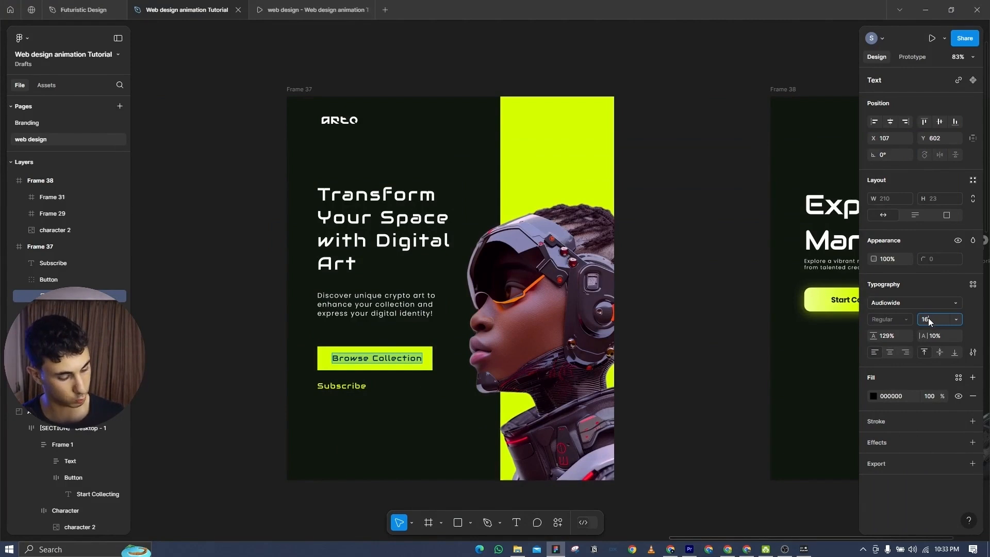
key("Return")
left_click(341, 385)
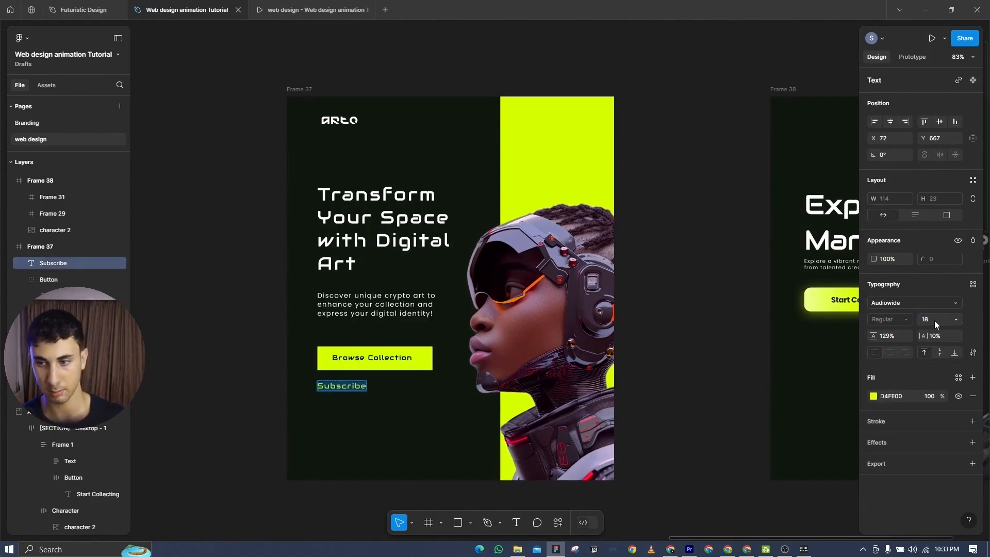
key("Return")
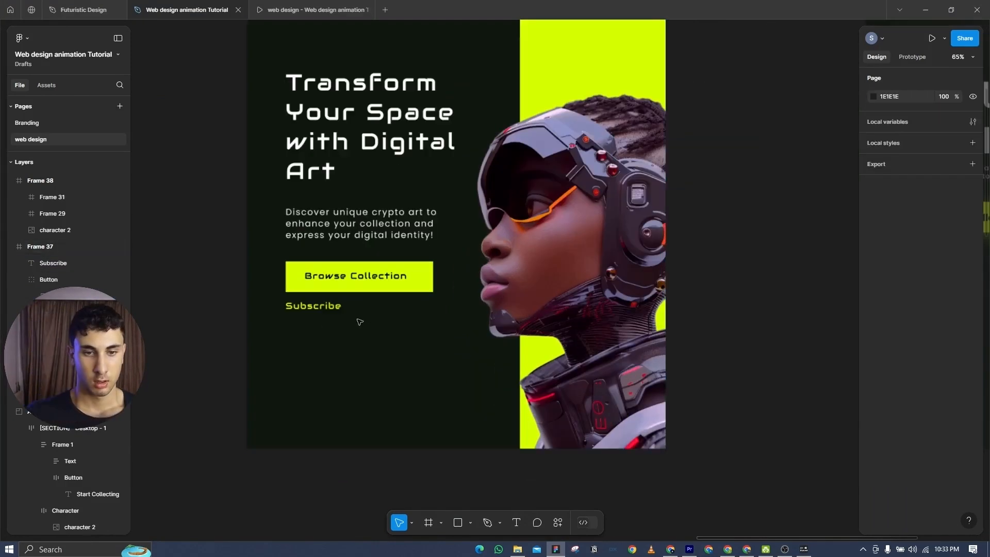
left_click(322, 308)
left_click_drag(316, 310, 316, 317)
- Set the font size of the Explore Our Marketplace heading in Frame 38 to 42
scroll(567, 280, "down", 5)
left_click_drag(568, 281, 260, 280)
left_click(397, 223)
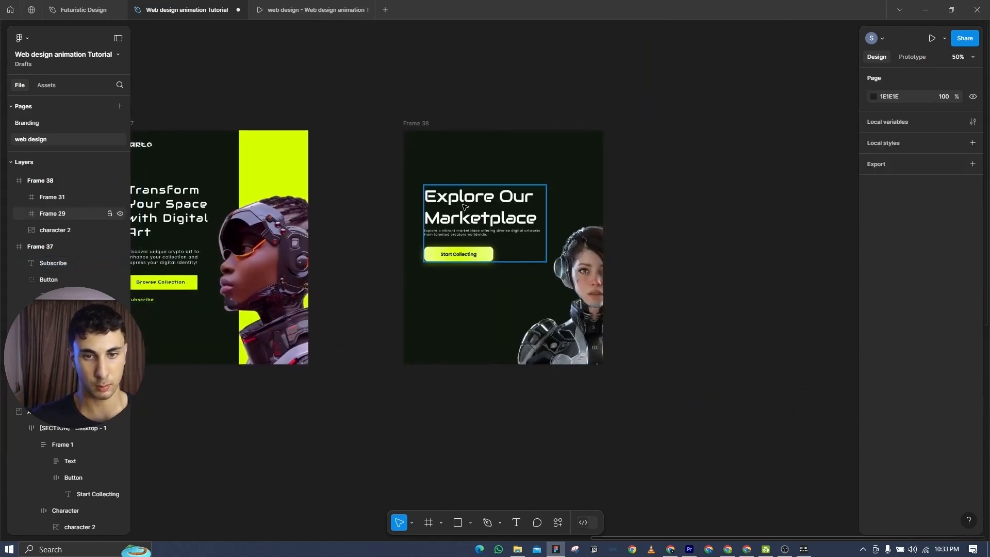
left_click(465, 206)
double_click(465, 207)
left_click(930, 321)
type("42")
key("Return")
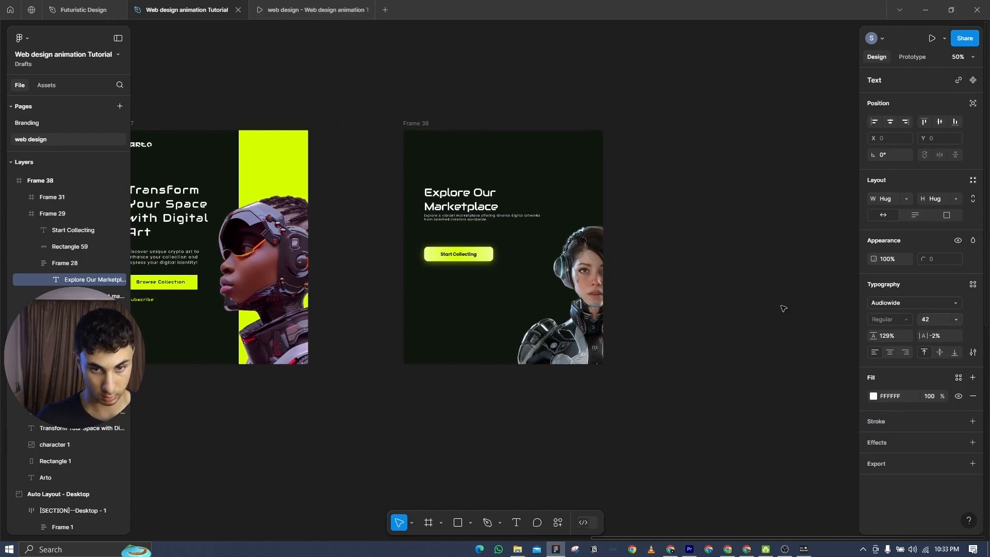
- Set the marketplace paragraph and the Start Collecting button label in Frame 38 to font size 16
left_click(448, 223)
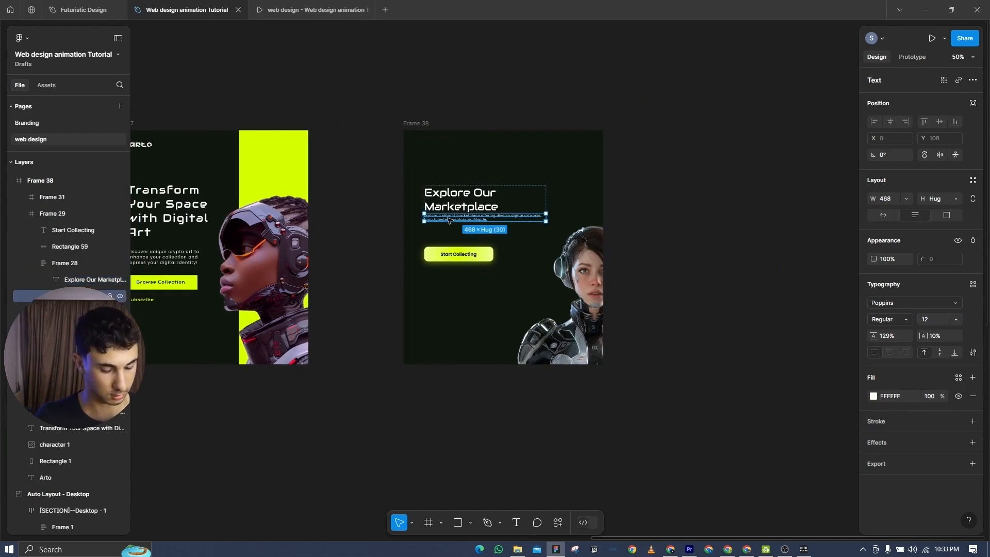
double_click(448, 220)
type("16")
key("Return")
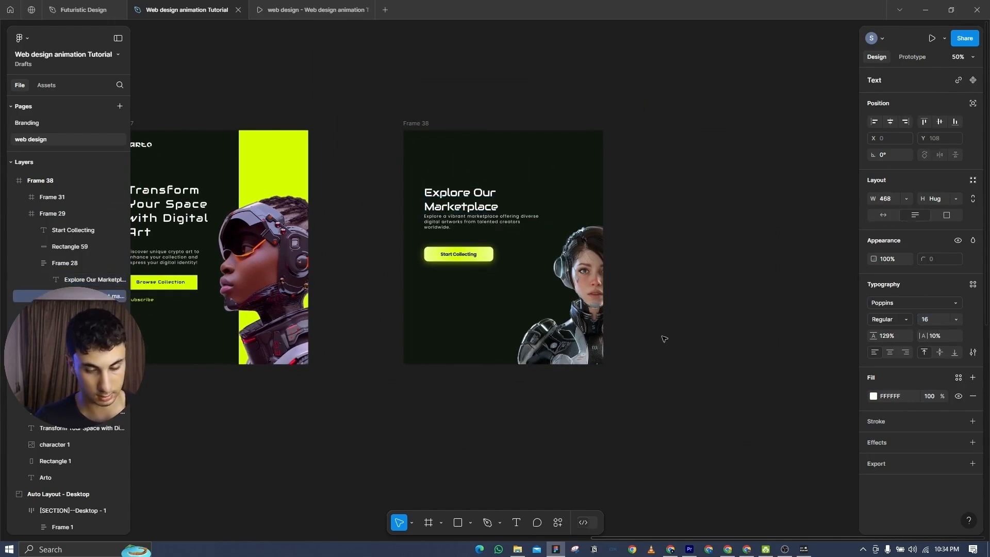
left_click(459, 255)
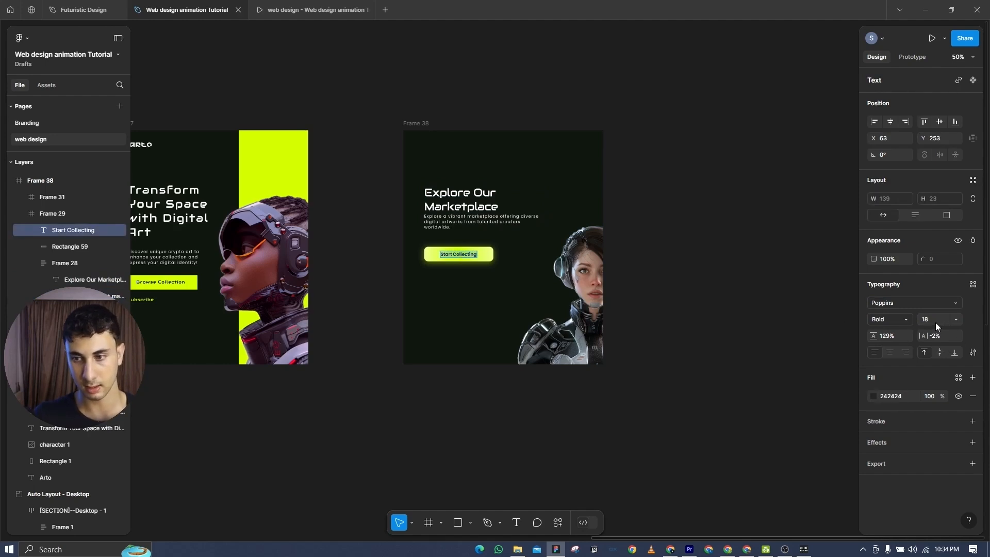
type("16")
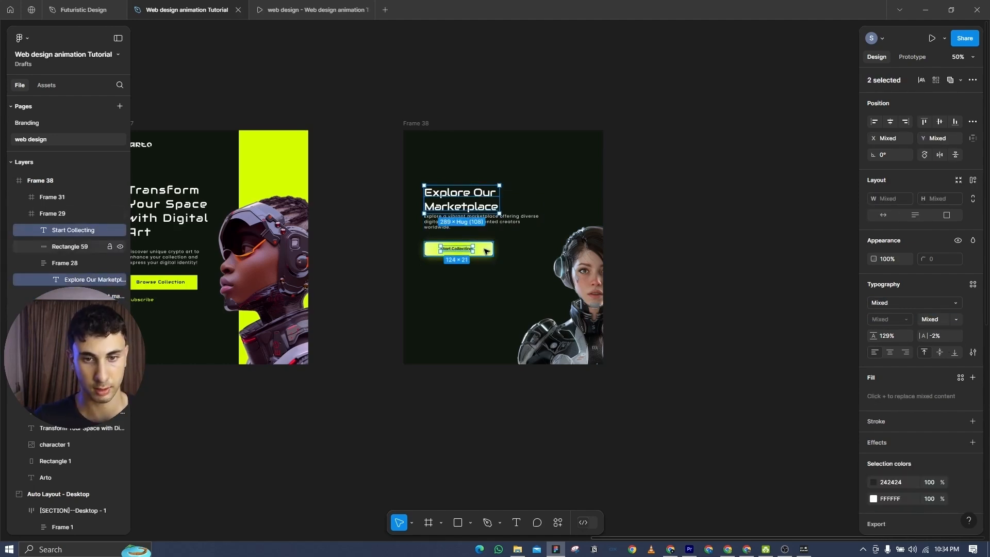
- Move the marketplace heading, paragraph and button block up to X 48, Y 46 in Frame 38
left_click(487, 251, "shift")
left_click(509, 227, "shift")
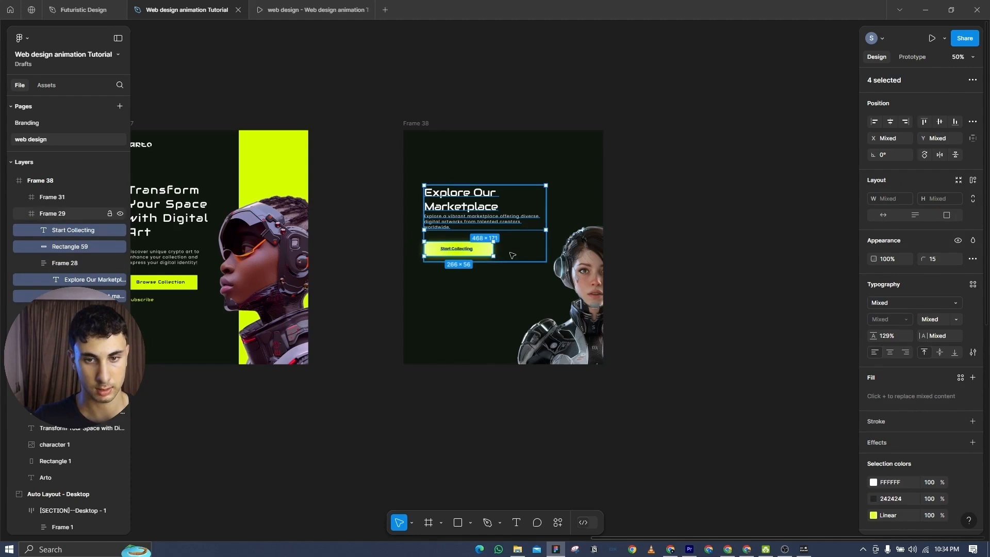
left_click_drag(512, 255, 506, 214)
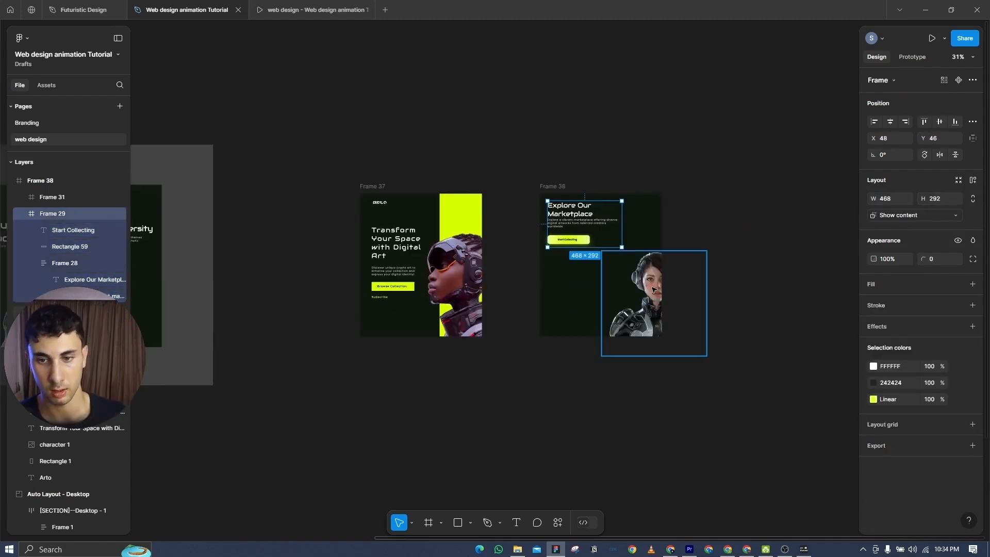
- Scale the Frame 38 character image down to 495 × 495 and place the Artistic Diversity block beneath the Start Collecting button
left_click(645, 295)
left_click_drag(688, 255, 680, 278)
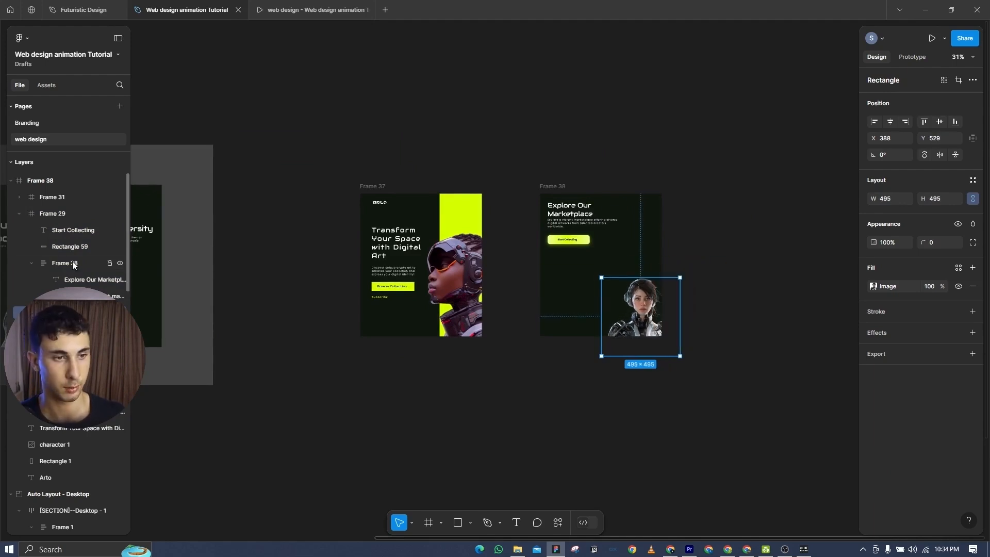
left_click(55, 197)
left_click_drag(710, 244, 555, 268)
- Move the character image up and left so it sits in Frame 38's lower right corner
left_click(665, 291)
scroll(665, 291, "up", 2)
left_click_drag(644, 309, 625, 283)
left_click(692, 276)
scroll(692, 277, "up", 4)
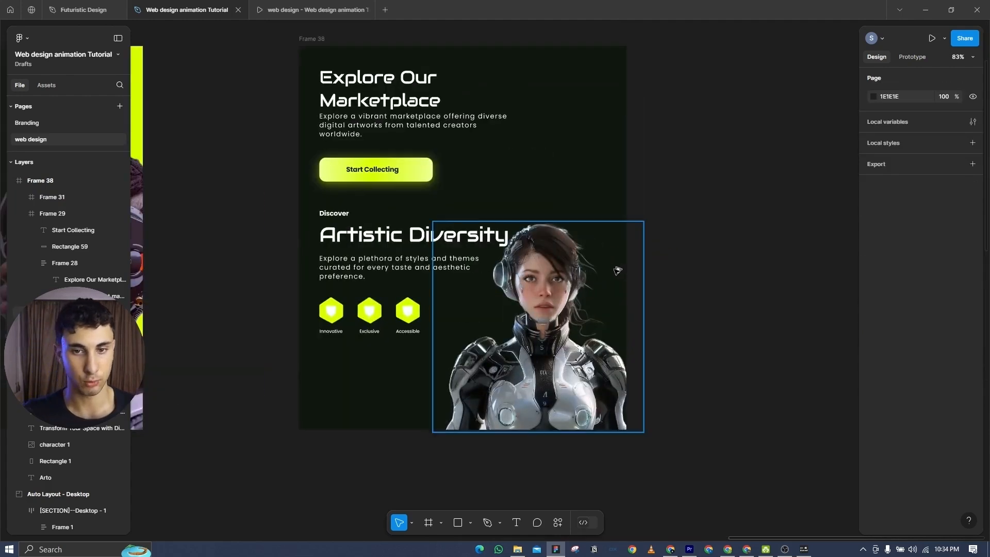
- Set the Innovative, Exclusive and Accessible icon captions in Frame 38 to font size 14
scroll(619, 270, "down", 3)
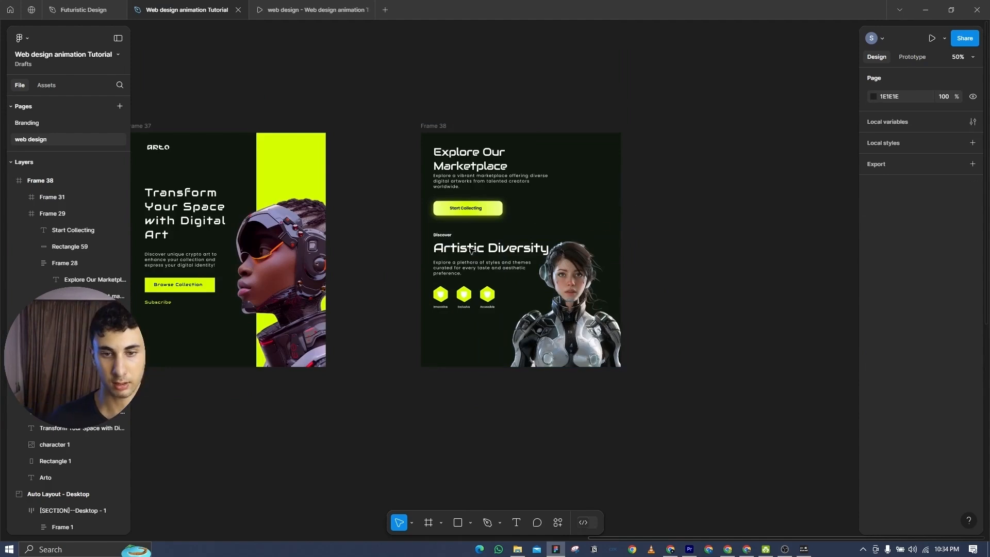
left_click(441, 238)
double_click(442, 237)
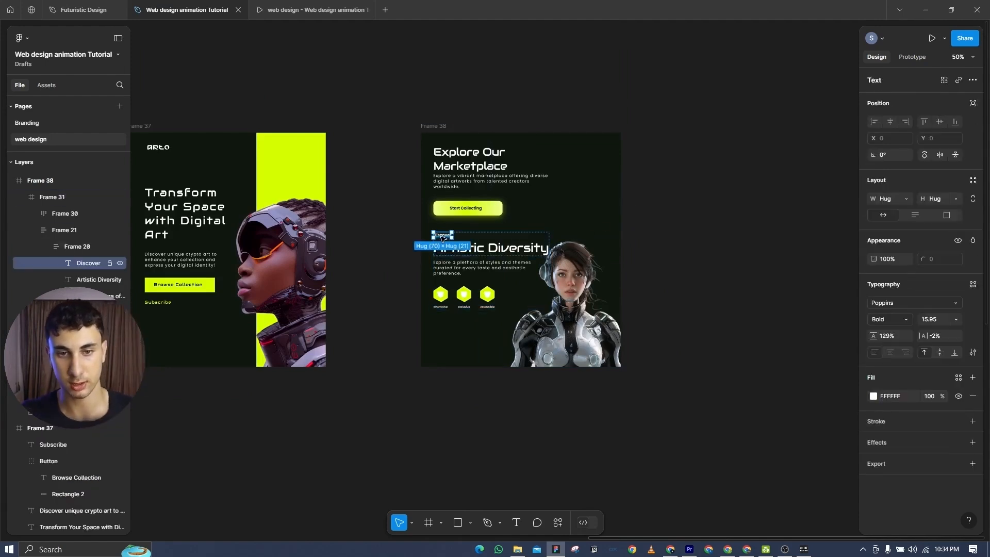
double_click(442, 238)
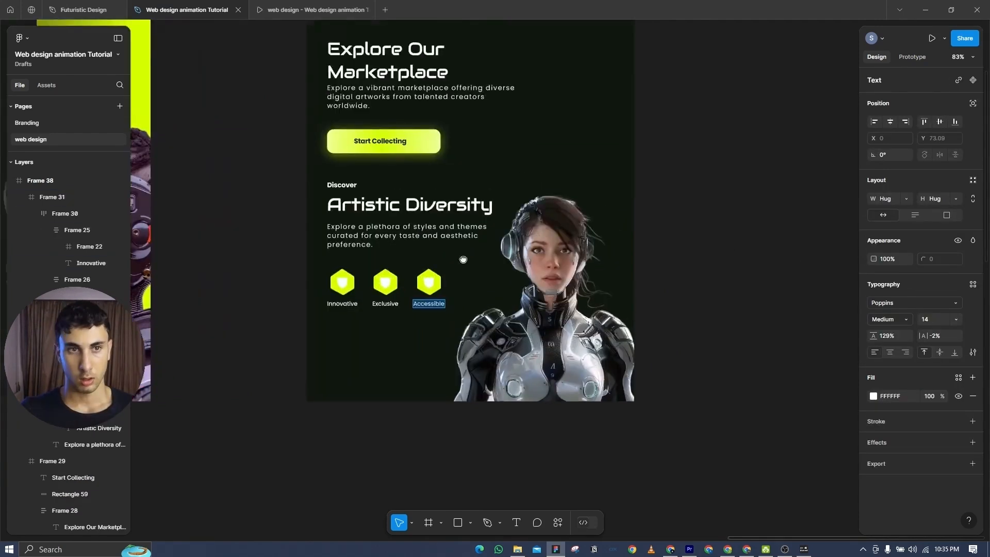
scroll(462, 261, "down", 2)
left_click(595, 182)
- Draw a frame of about 771 × 825 below the tablet hero frame
scroll(549, 198, "down", 3)
left_click(526, 378)
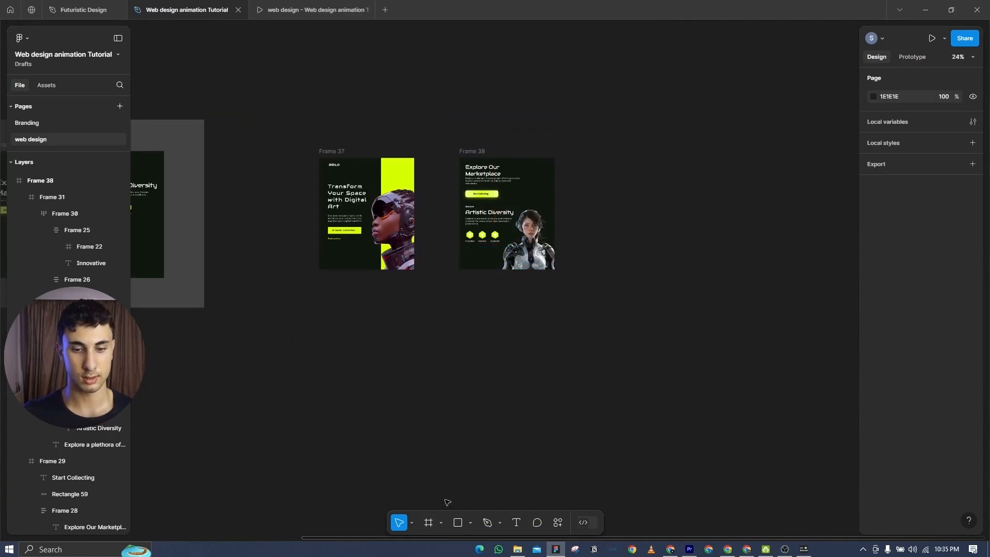
left_click(429, 523)
scroll(338, 307, "up", 3)
left_click_drag(311, 277, 469, 444)
- Set the blank frame's size to 768 × 900 and duplicate it beneath the tablet marketplace frame
left_click(892, 199)
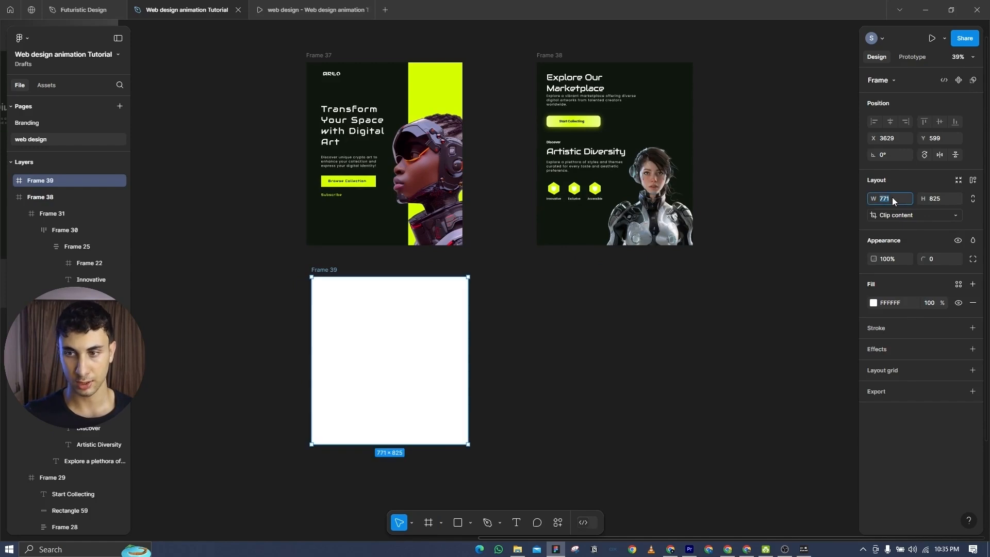
type("768")
key("Return")
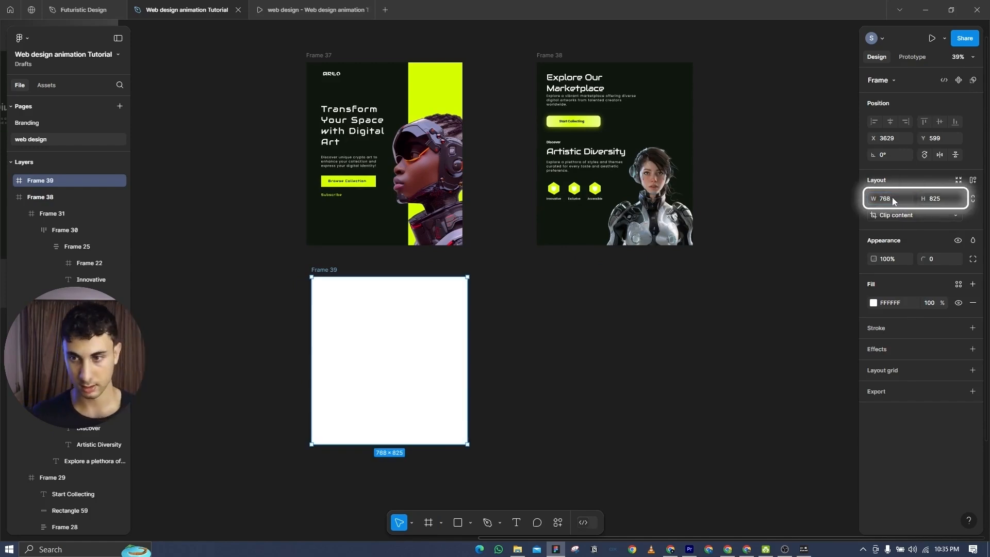
left_click(935, 204)
type("900")
key("Return")
left_click_drag(453, 342, 608, 338)
- Add auto layout to both blank frames and align Frame 39 with the left edge of the hero frame above
left_click(410, 333)
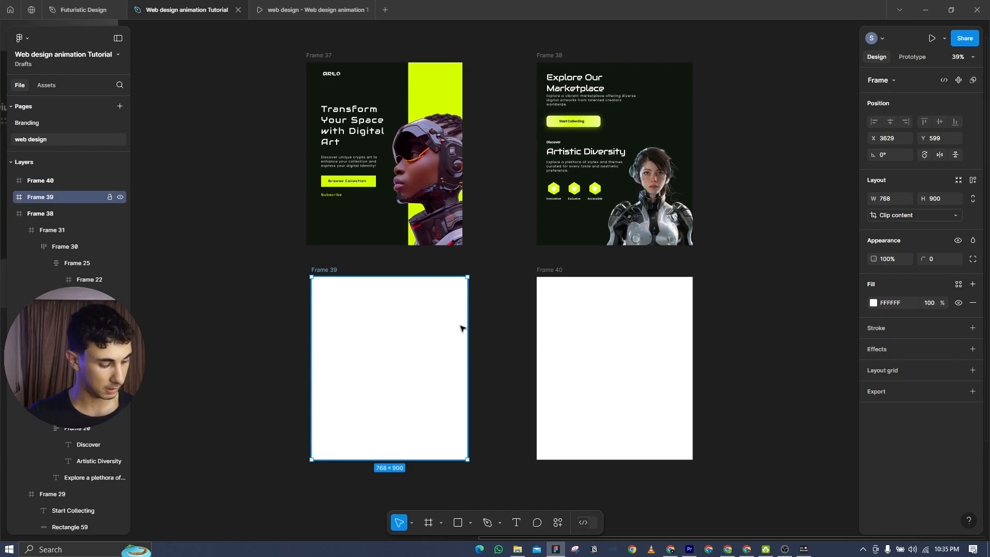
key("shift+a")
left_click(602, 329)
key("shift+a")
left_click(361, 289)
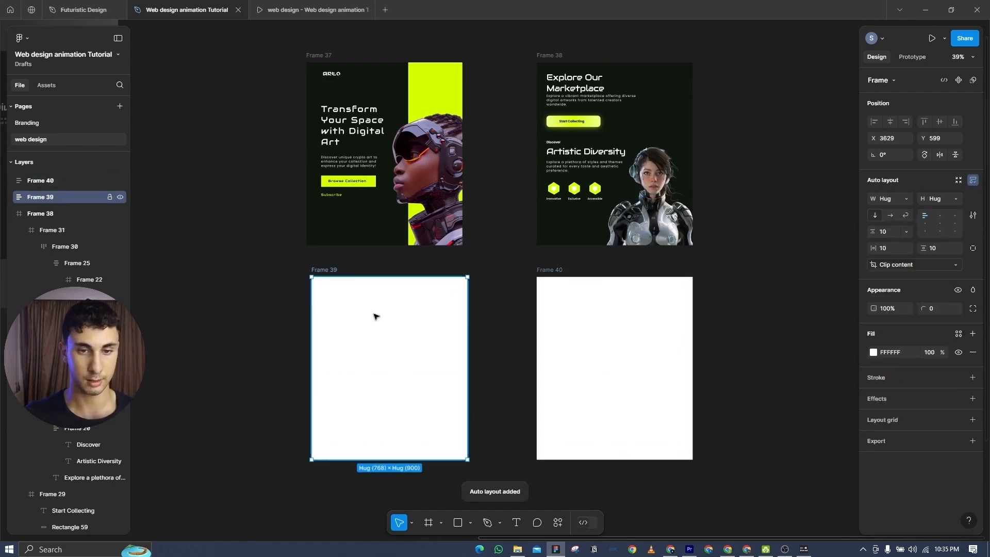
- Set the fill colour of both auto layout frames to 111710, copied from the tablet hero frame
left_click(330, 54)
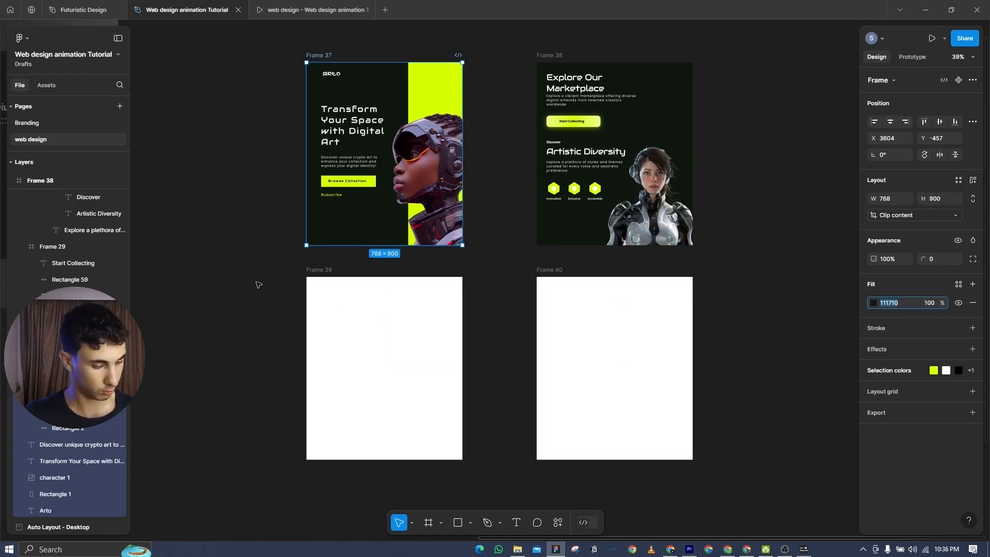
left_click(329, 270)
key("Return")
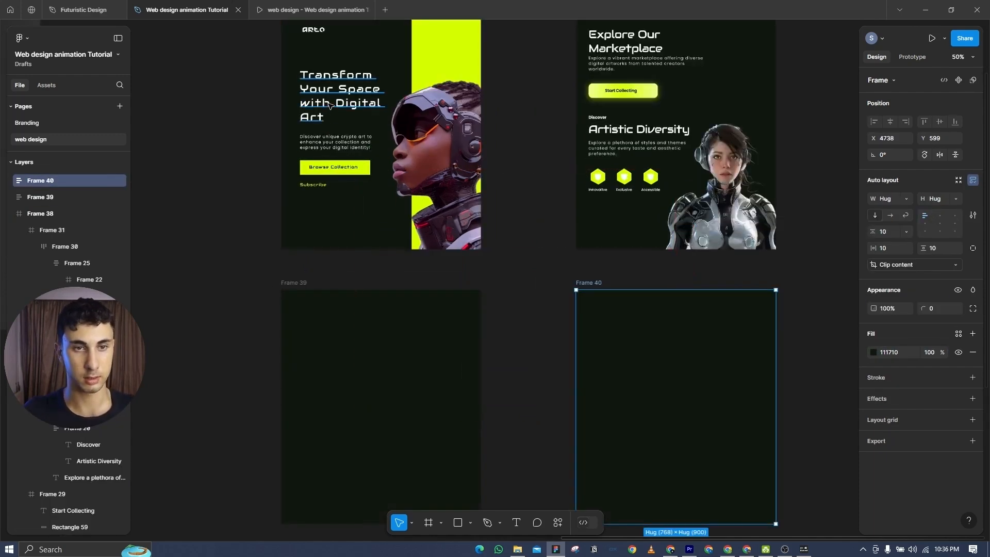
- Duplicate the tablet hero's heading, description, Browse Collection button and Subscribe link beside Frame 39 and wrap the copies in an auto layout frame
left_click(330, 106)
left_click(337, 139, "shift")
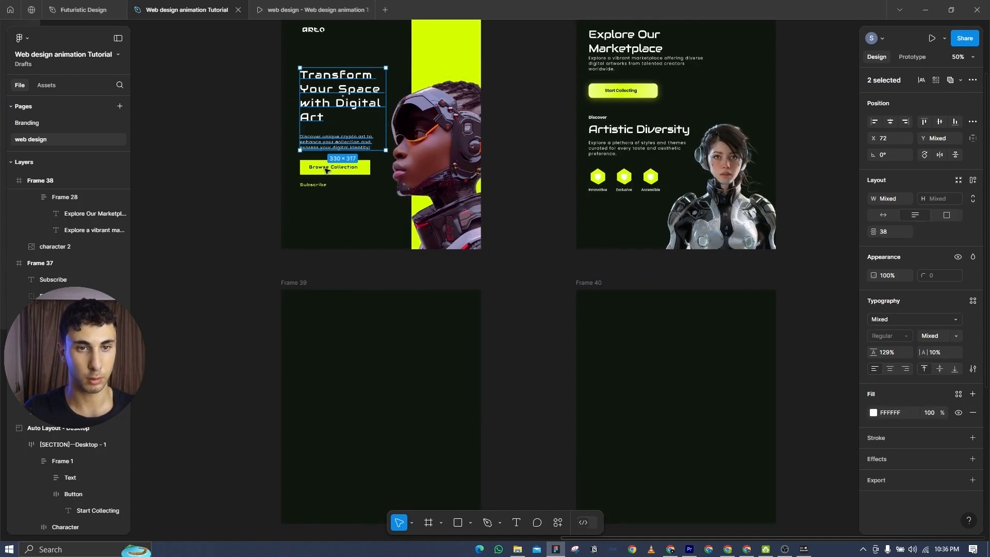
left_click(327, 168, "shift")
left_click(313, 184, "shift")
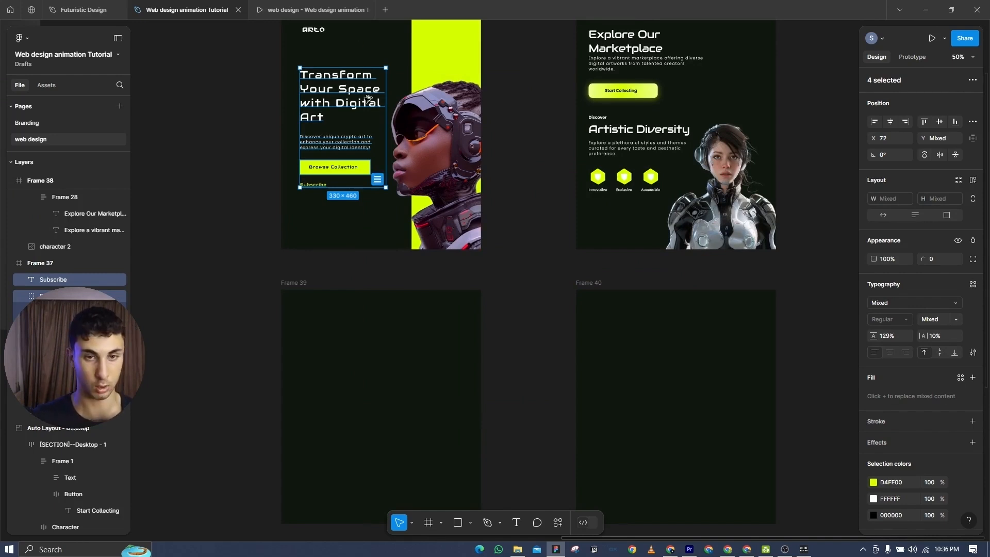
left_click_drag(348, 98, 201, 328)
left_click_drag(196, 246, 417, 172)
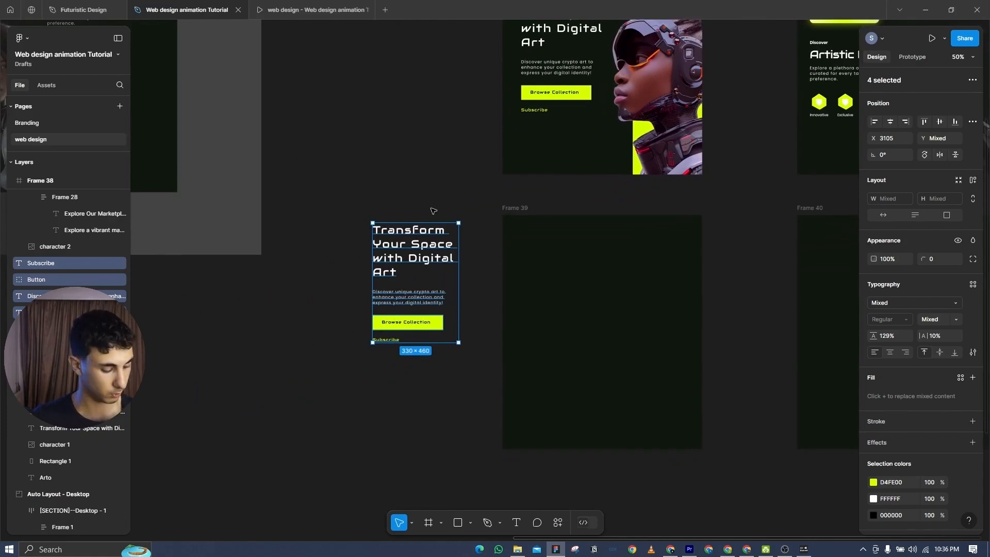
key("shift+a")
scroll(405, 289, "up", 5)
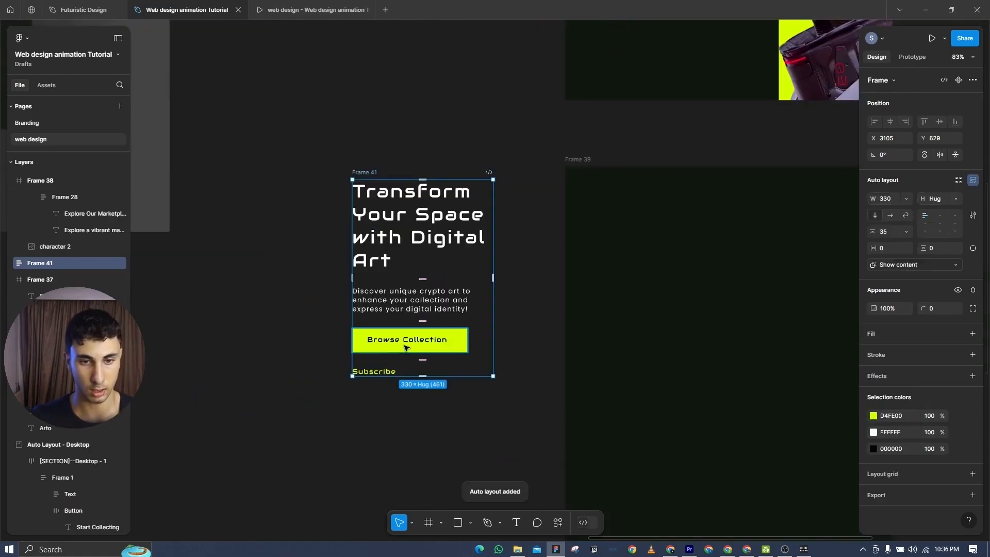
scroll(385, 367, "up", 5)
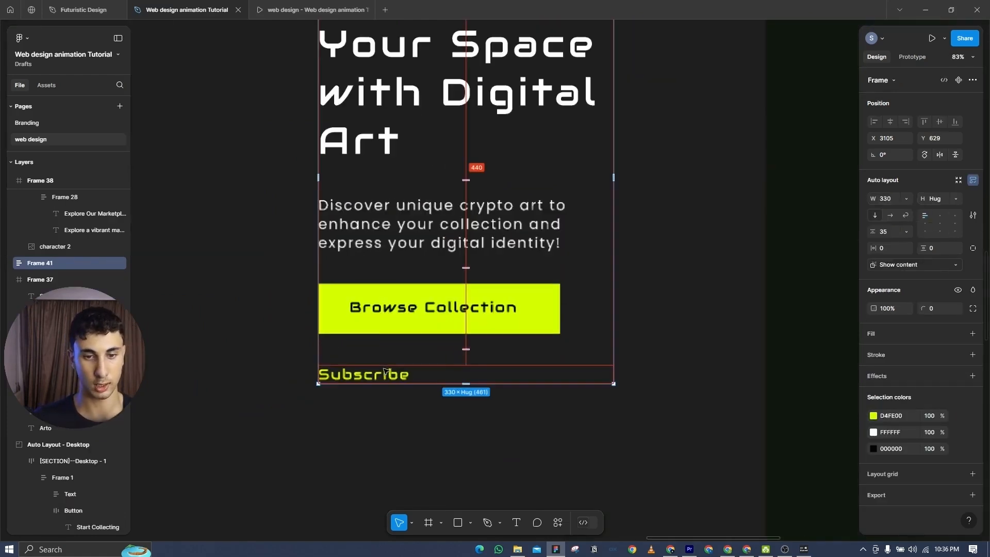
scroll(379, 378, "down", 6)
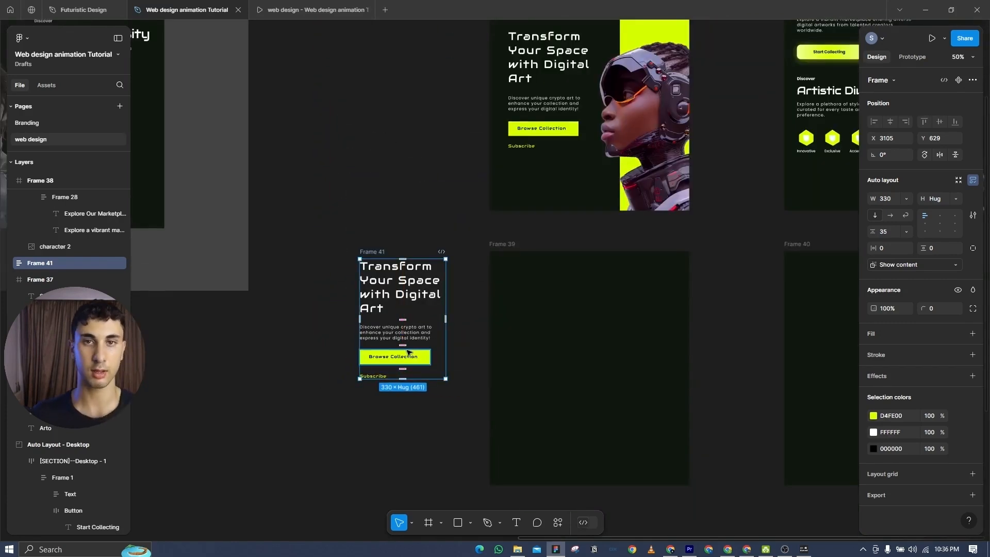
- Copy the Browse Collection button from the auto layout desktop hero and paste it near the new text block beside Frame 39
scroll(497, 301, "left", 5)
scroll(404, 301, "down", 2)
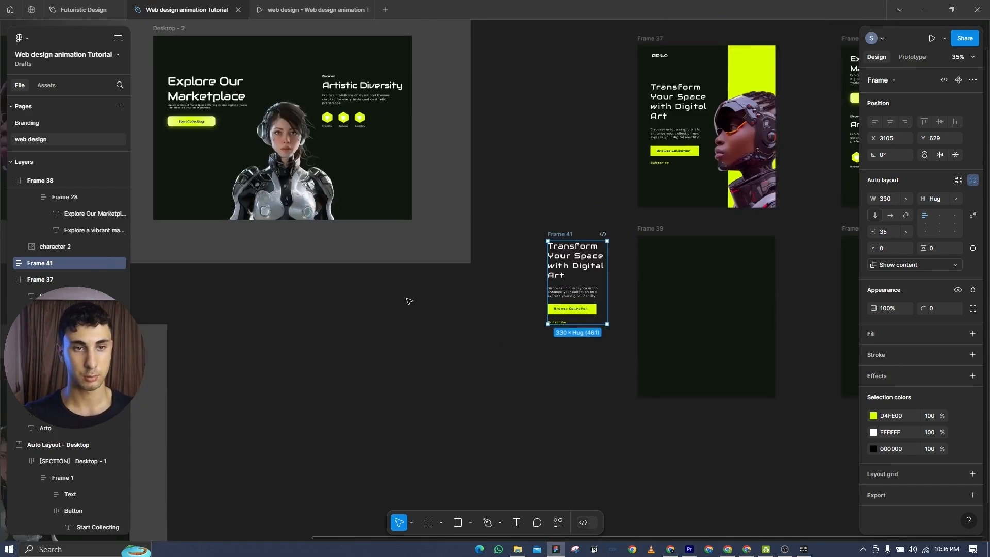
scroll(422, 292, "left", 6)
scroll(423, 293, "down", 5)
scroll(422, 293, "left", 3)
scroll(528, 325, "left", 8)
scroll(528, 325, "up", 3)
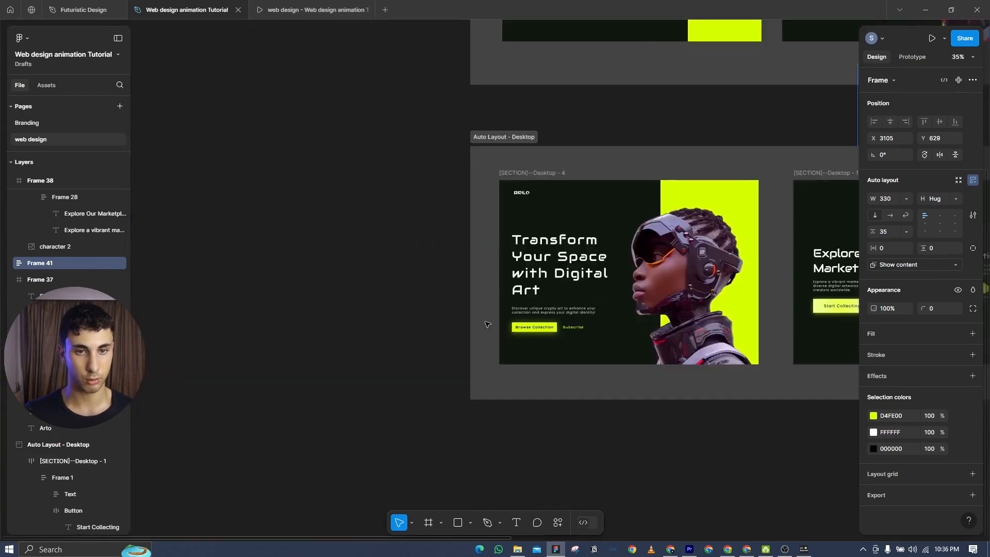
left_click(528, 325)
double_click(528, 327)
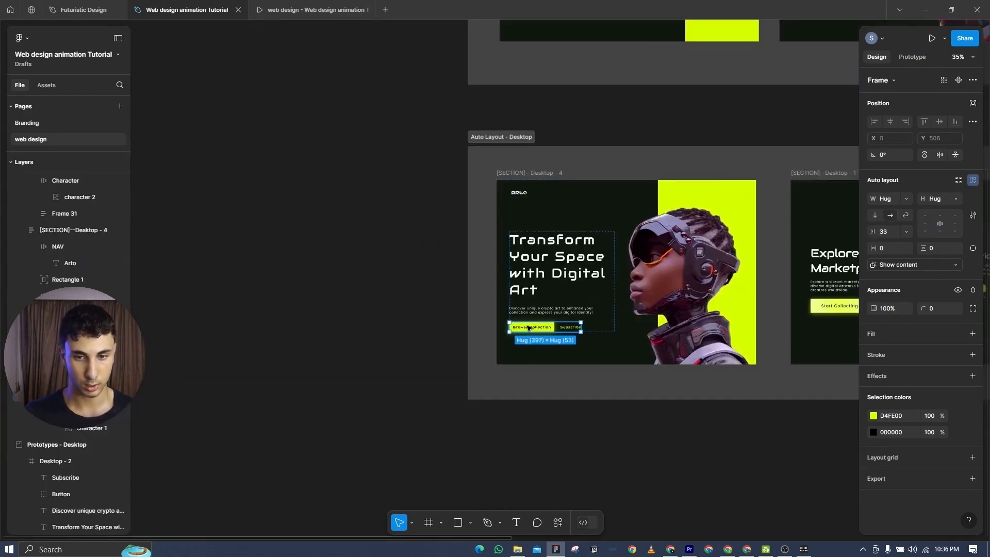
double_click(527, 327)
left_click_drag(829, 390, 471, 303)
left_click_drag(717, 448, 469, 126)
left_click_drag(625, 232, 524, 398)
scroll(433, 281, "up", 4)
scroll(434, 281, "up", 1)
left_click(425, 285)
key("ctrl+v")
- Replace the old Browse Collection button in the text block with the pasted auto layout button
left_click_drag(402, 206, 398, 297)
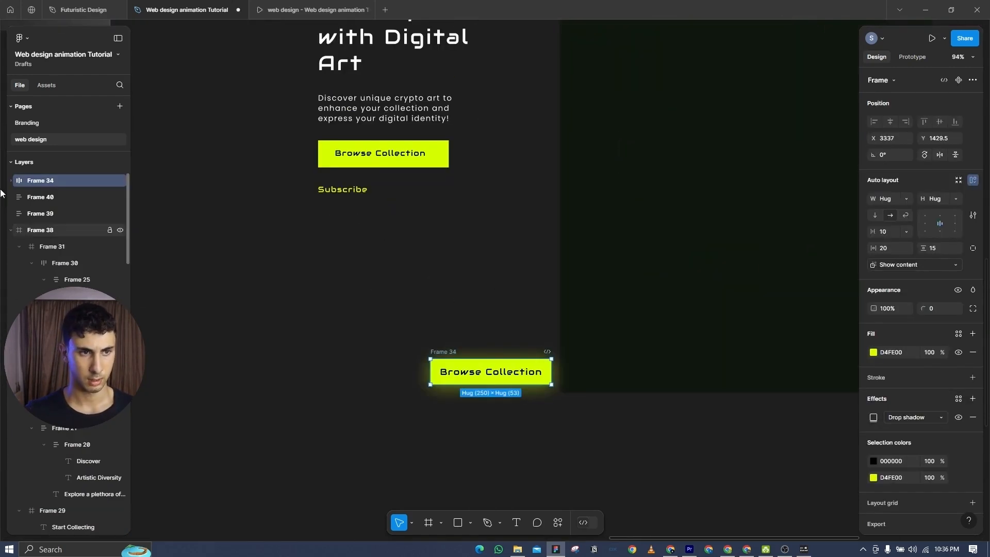
double_click(377, 159)
left_click_drag(444, 351, 341, 169)
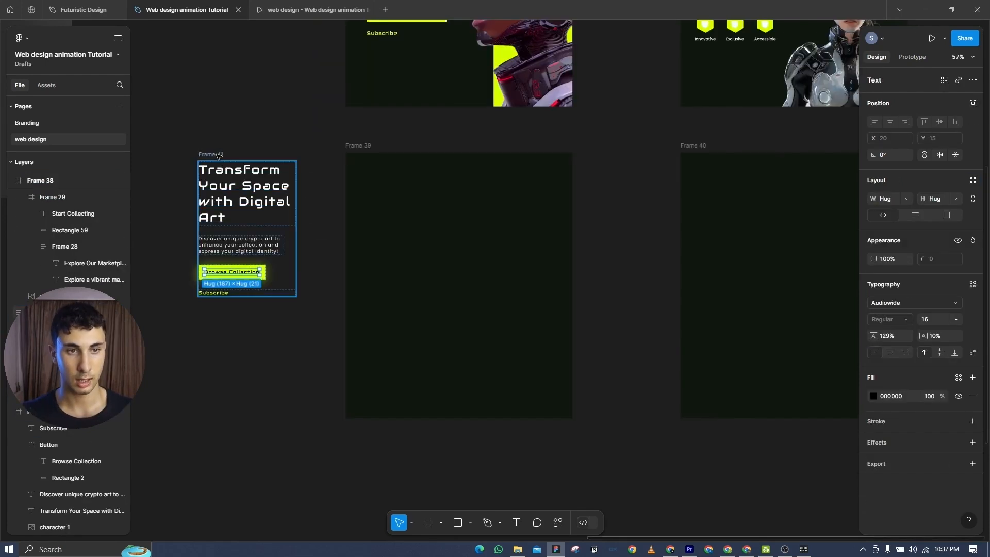
- Move the hero text block into Frame 39 and set that frame's size to 768 × 900
left_click_drag(218, 154, 379, 200)
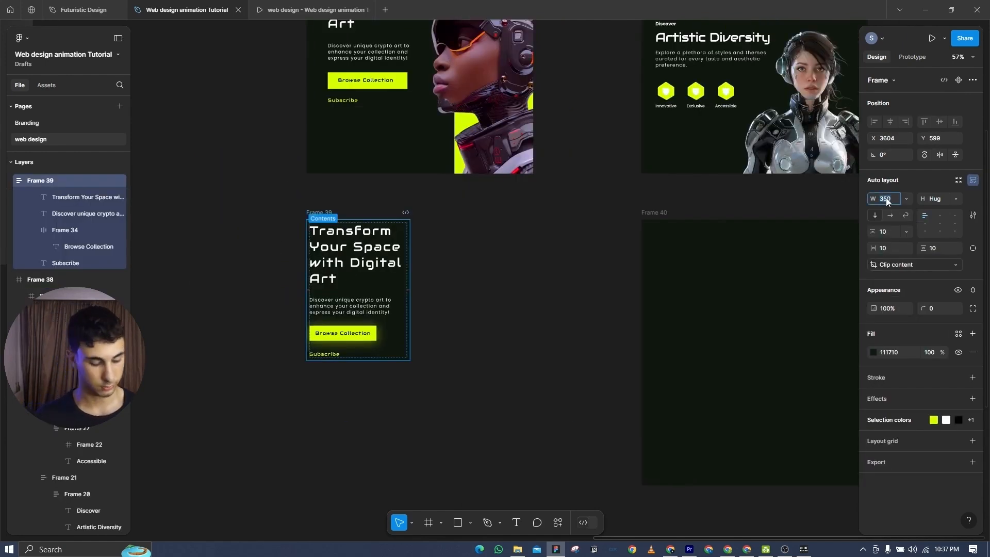
key("Return")
left_click(939, 201)
type("900")
key("Return")
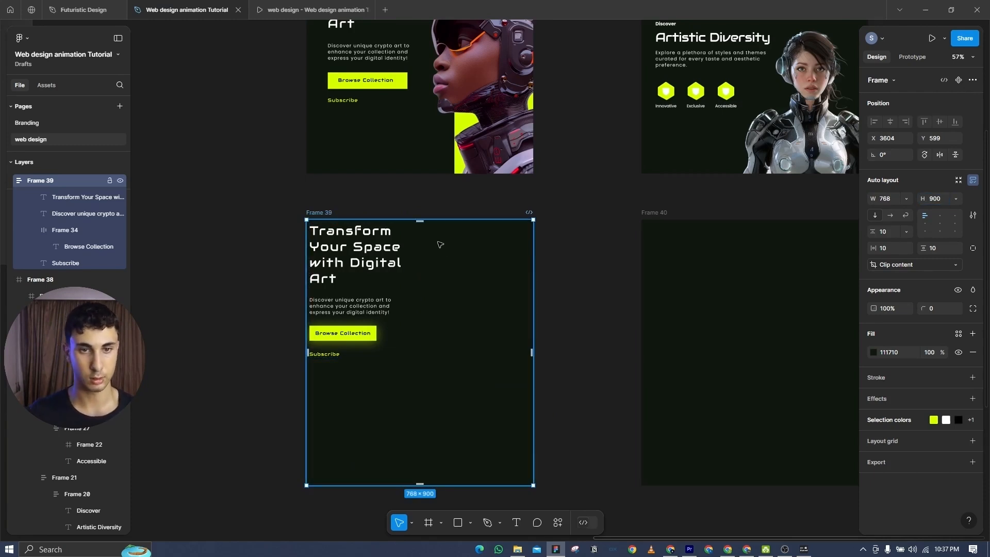
- Copy the Arto logo from the tablet hero to the top of Frame 39 and wrap it in auto layout
scroll(440, 244, "up", 3)
left_click(344, 86)
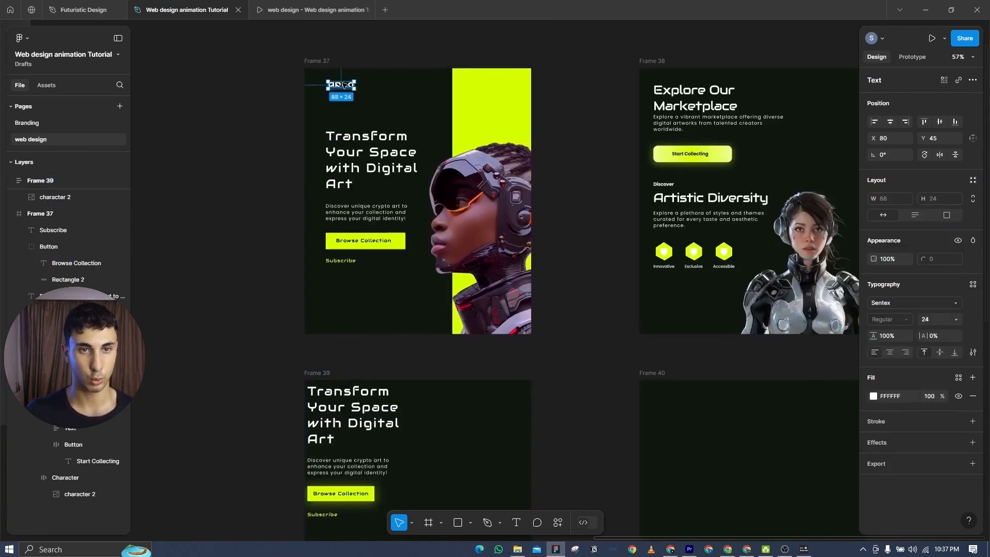
left_click_drag(341, 85, 316, 372)
key("shift+a")
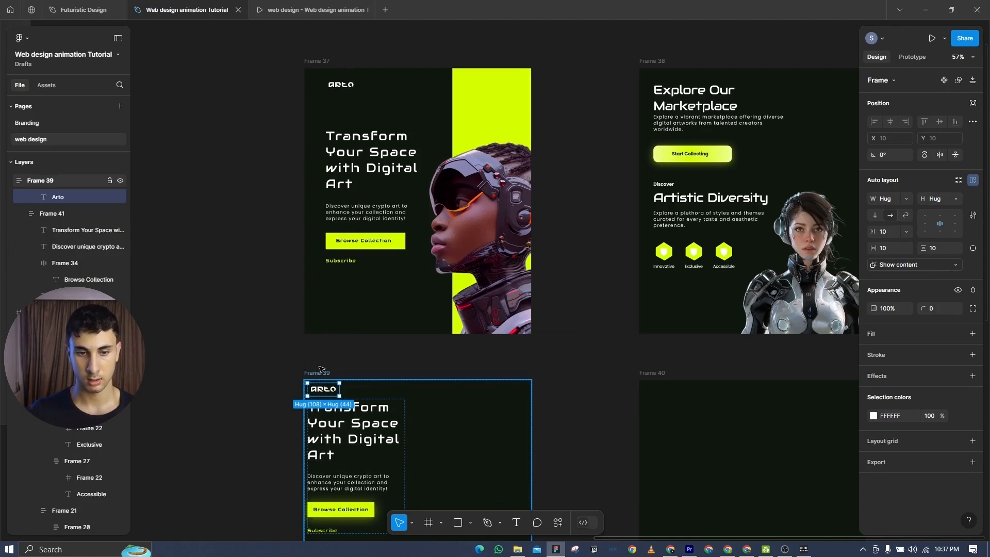
- Set the logo frame's width to Fill container and align the logo to its left side
left_click(906, 198)
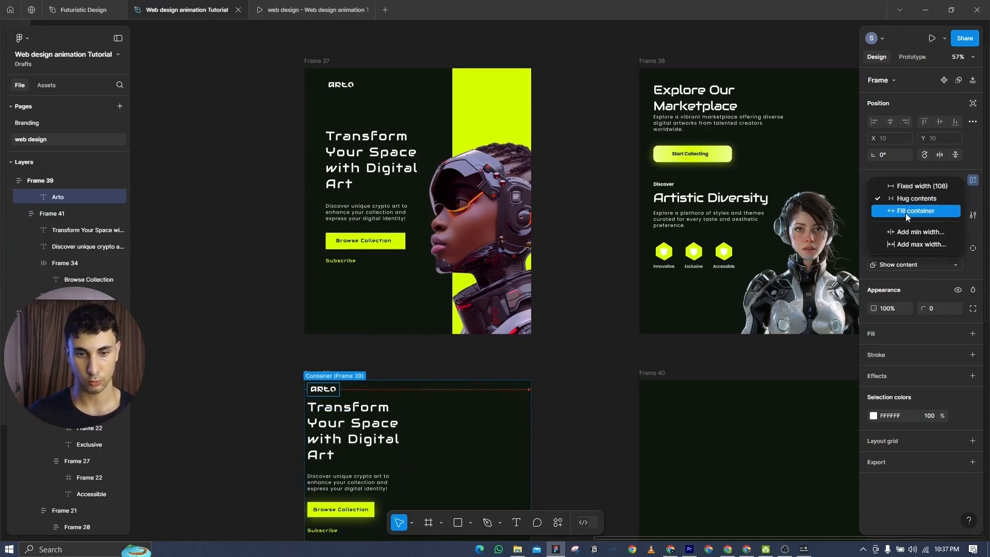
left_click(907, 213)
left_click(926, 224)
left_click(564, 380)
left_click_drag(564, 380, 507, 281)
scroll(442, 301, "down", 2)
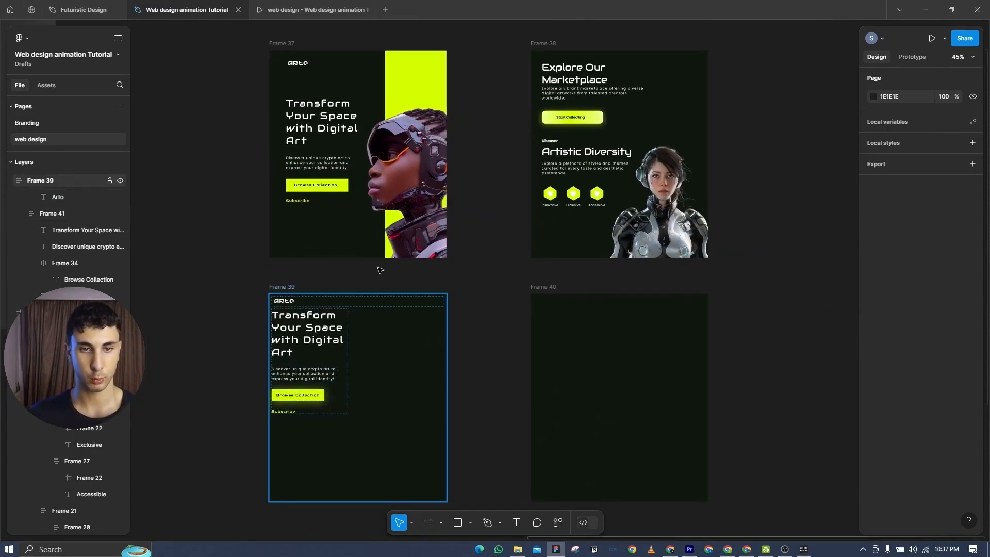
- Duplicate the tablet hero's character image, wrap the copy in auto layout and place it inside Frame 39 below the text block
left_click(363, 304)
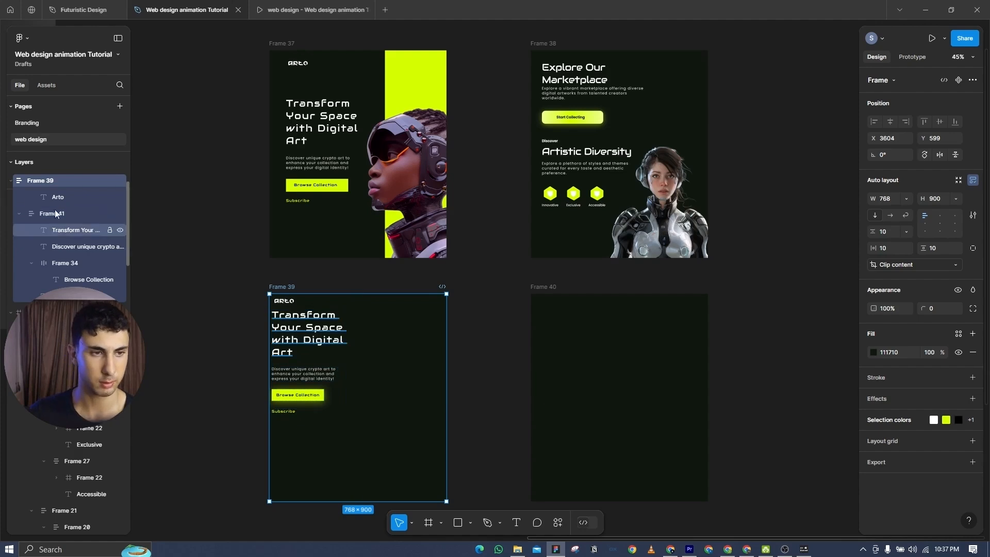
left_click(415, 172)
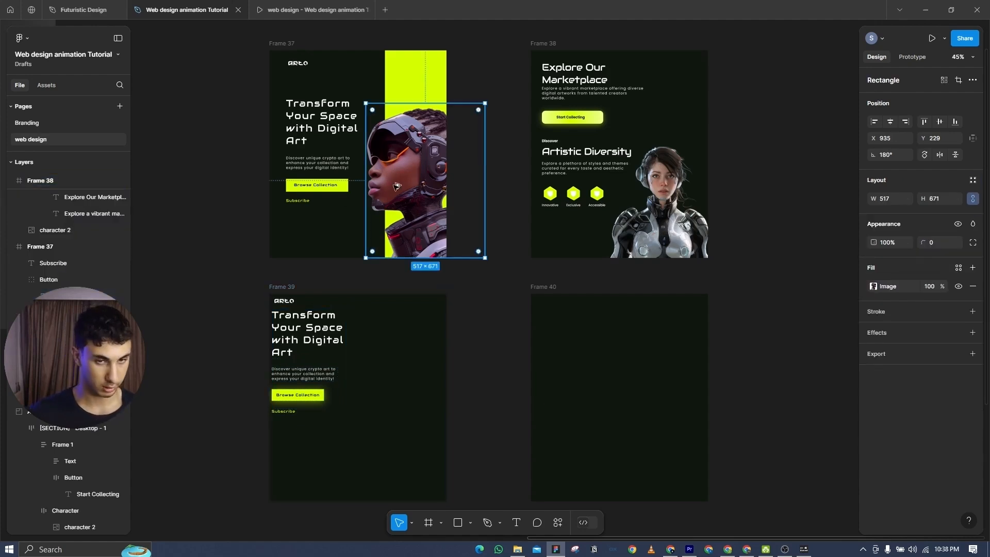
left_click_drag(432, 307, 475, 363)
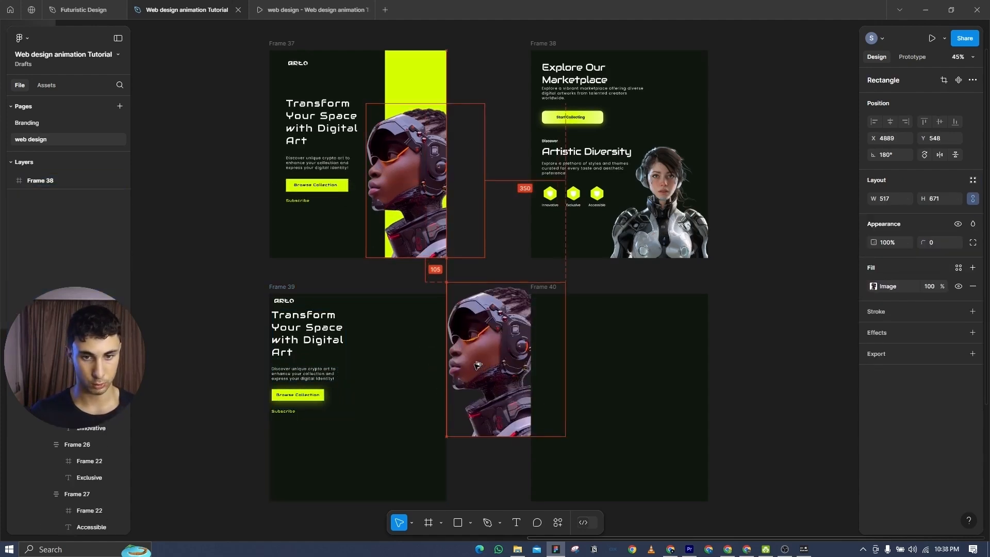
key("shift+a")
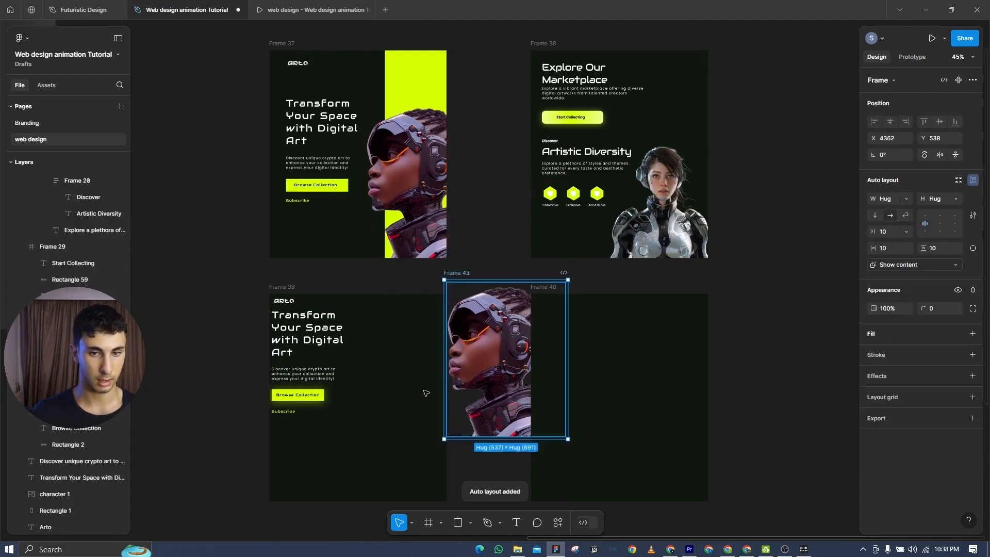
left_click_drag(475, 363, 348, 359)
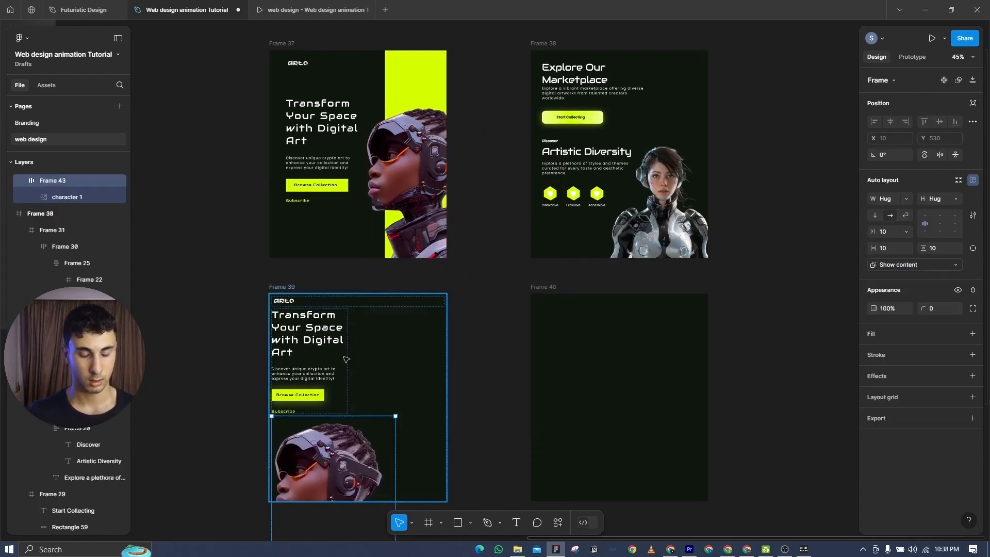
- Wrap the text block and character frame in a shared auto layout frame with horizontal direction
left_click(336, 355, "shift")
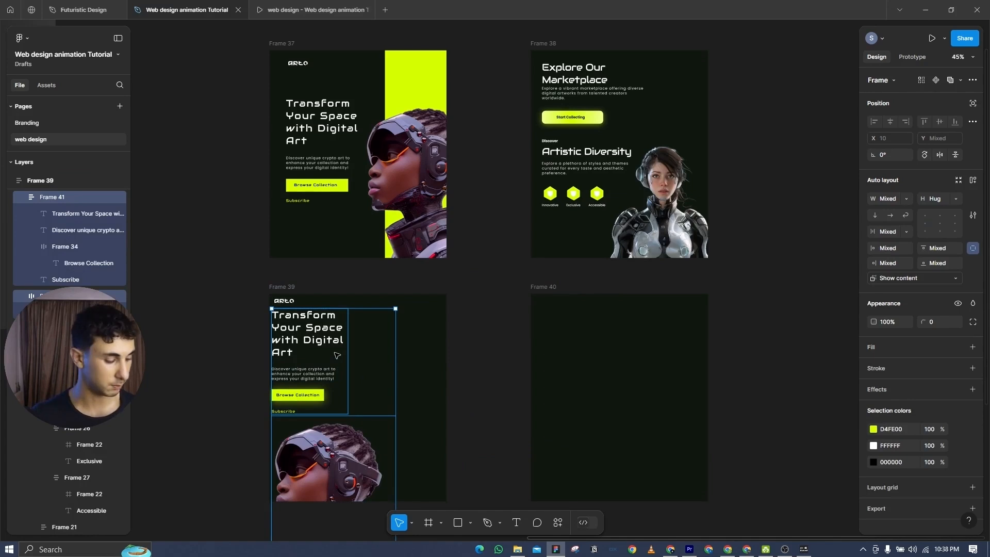
key("shift+a")
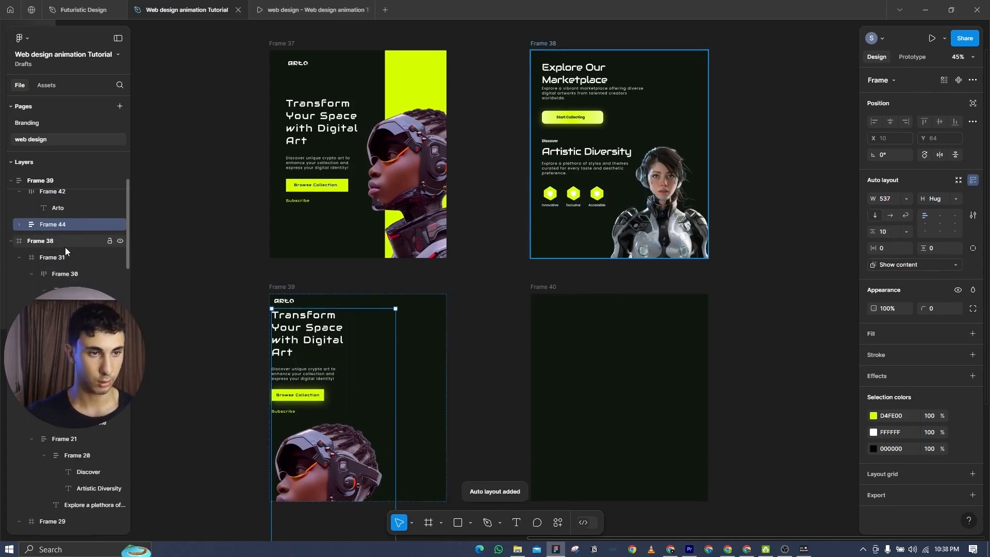
scroll(66, 251, "up", 1)
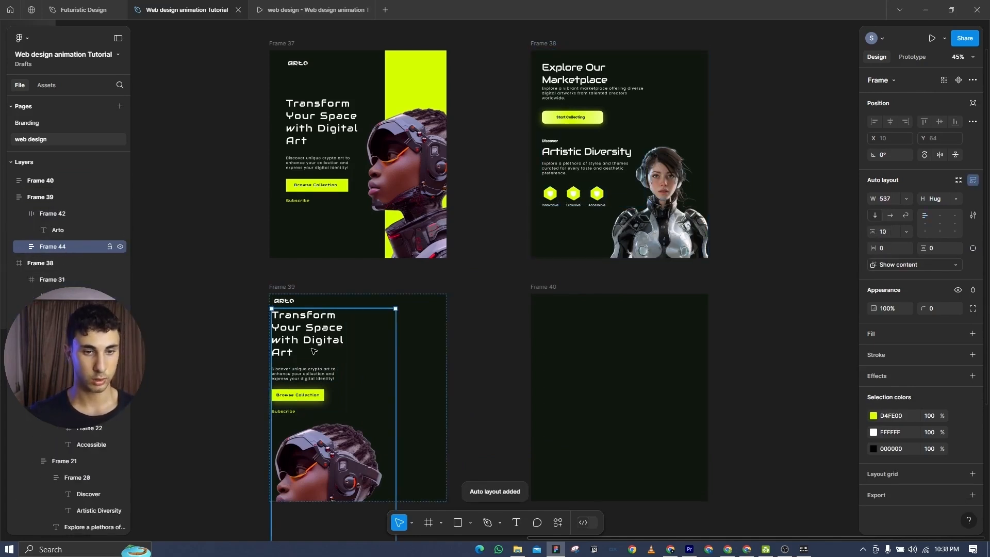
left_click(889, 216)
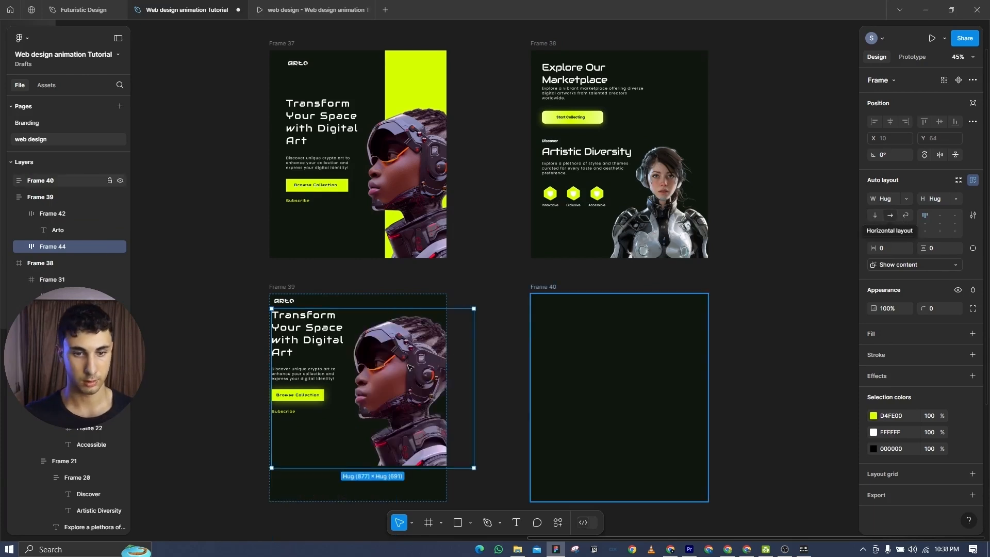
- Set both width and height of the frame holding the text and character to Fill container
left_click(905, 198)
left_click(907, 213)
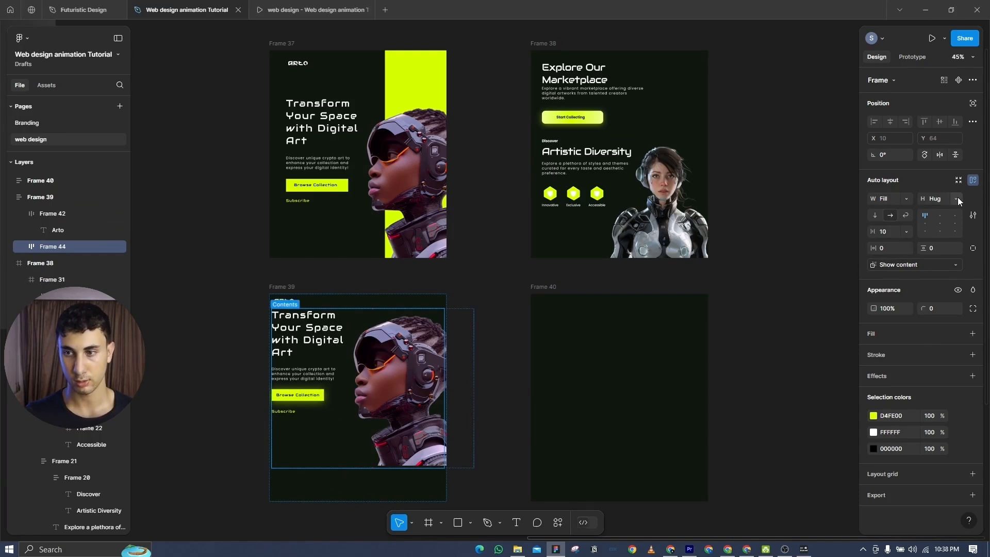
left_click(955, 199)
left_click(936, 213)
scroll(394, 387, "up", 5)
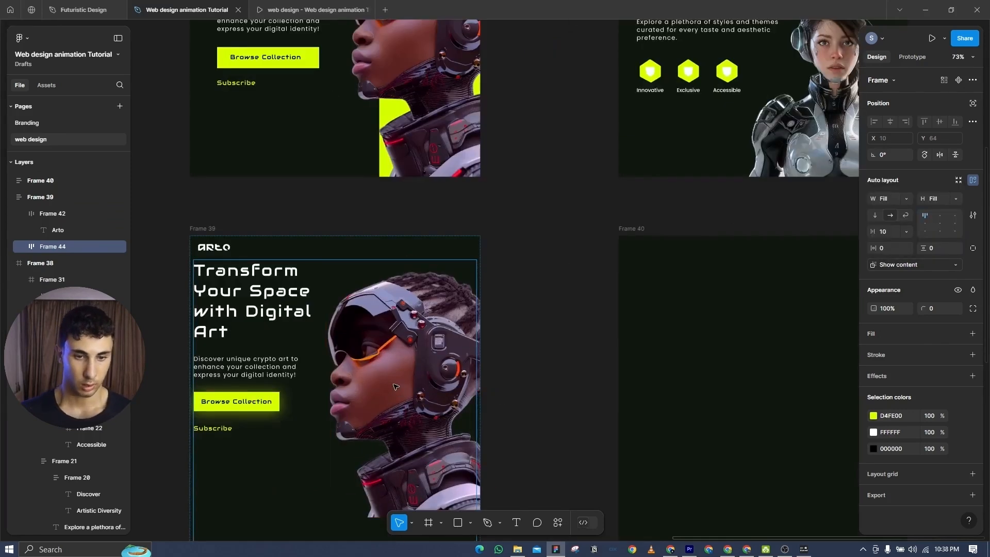
scroll(361, 392, "down", 3)
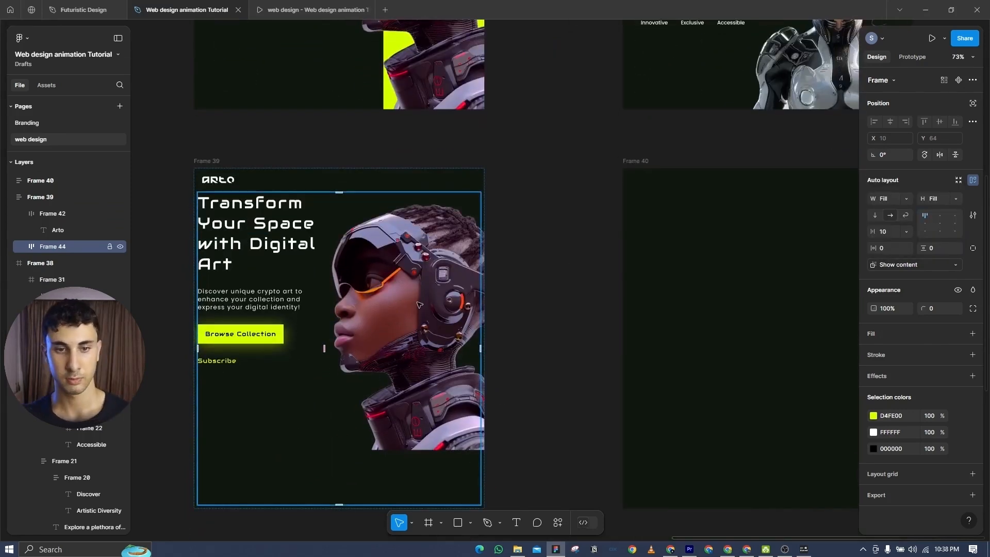
- Set the gap between the text block and character to Auto and align both to the bottom of their frame
left_click(902, 231)
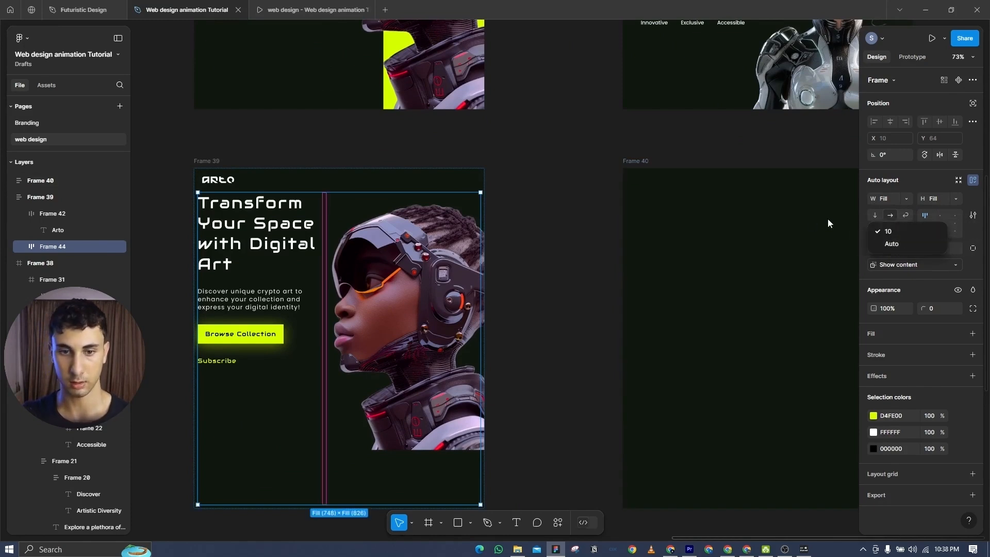
left_click(888, 241)
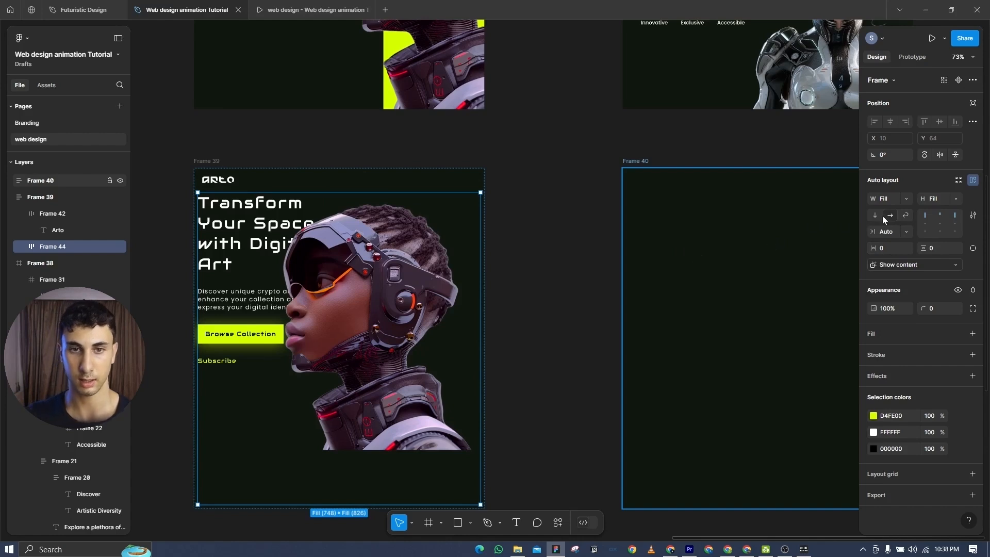
left_click(926, 230)
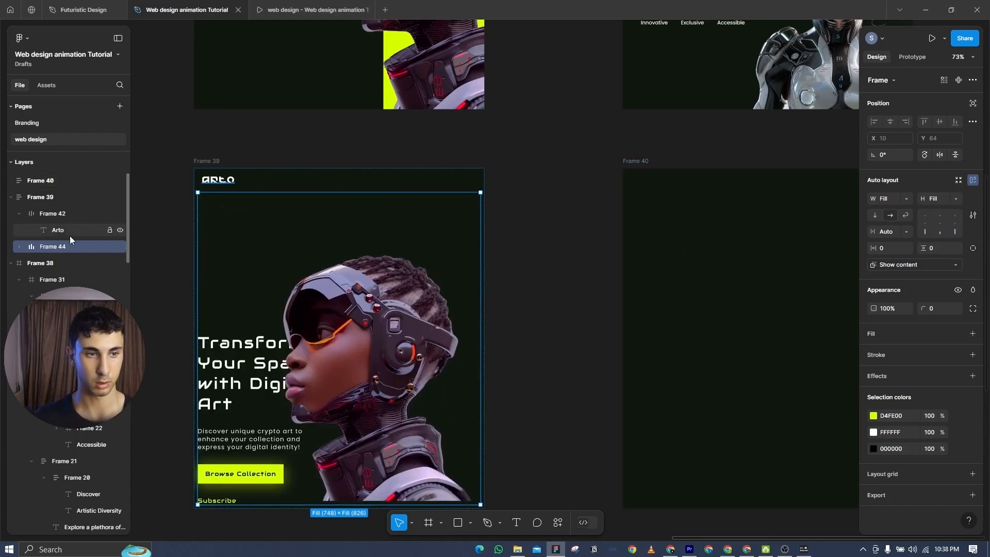
- Set the hero text block's bottom padding to 226 using individual padding values
left_click(19, 247)
left_click(57, 262)
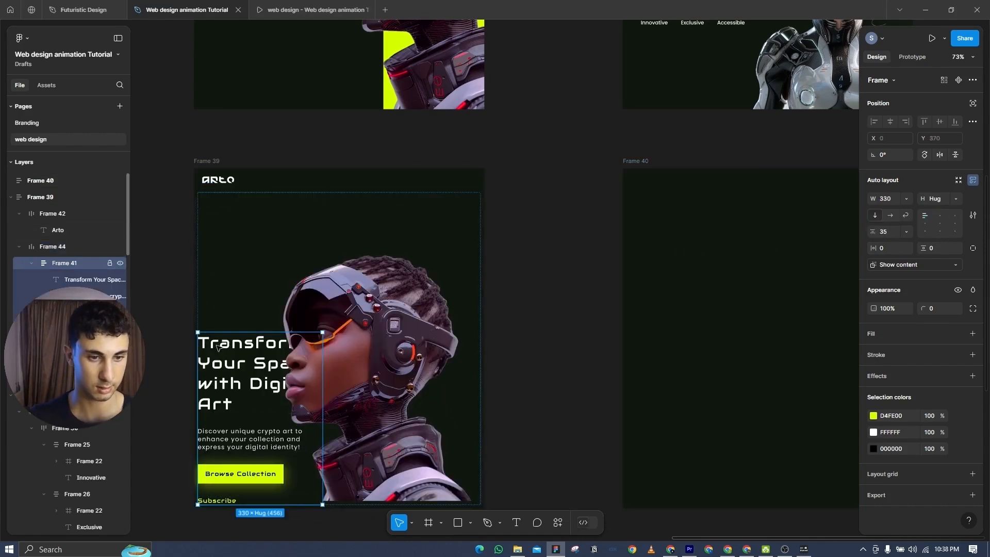
left_click(973, 249)
left_click_drag(923, 263, 988, 250)
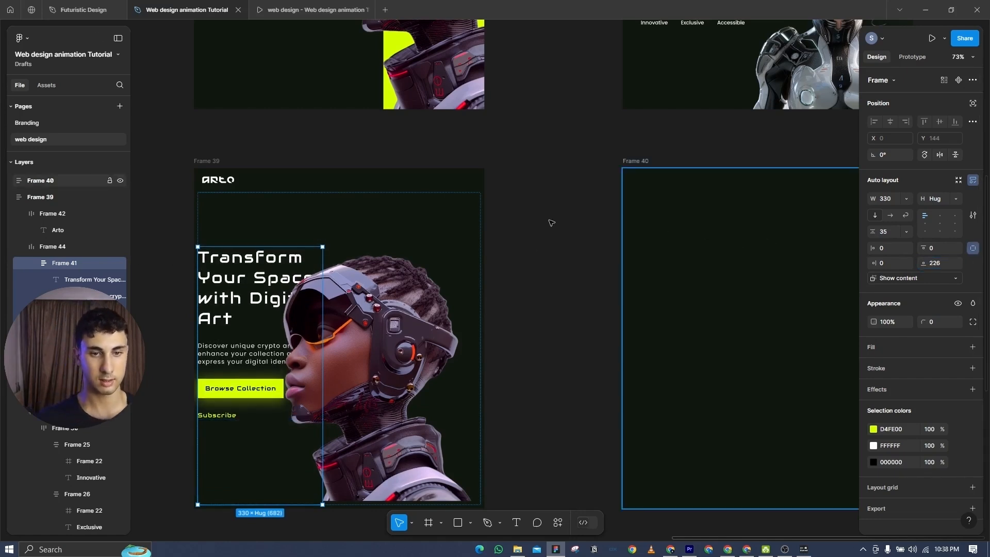
- Change the gap between the hero text block and the character frame to 10
scroll(515, 280, "down", 3)
left_click(325, 326)
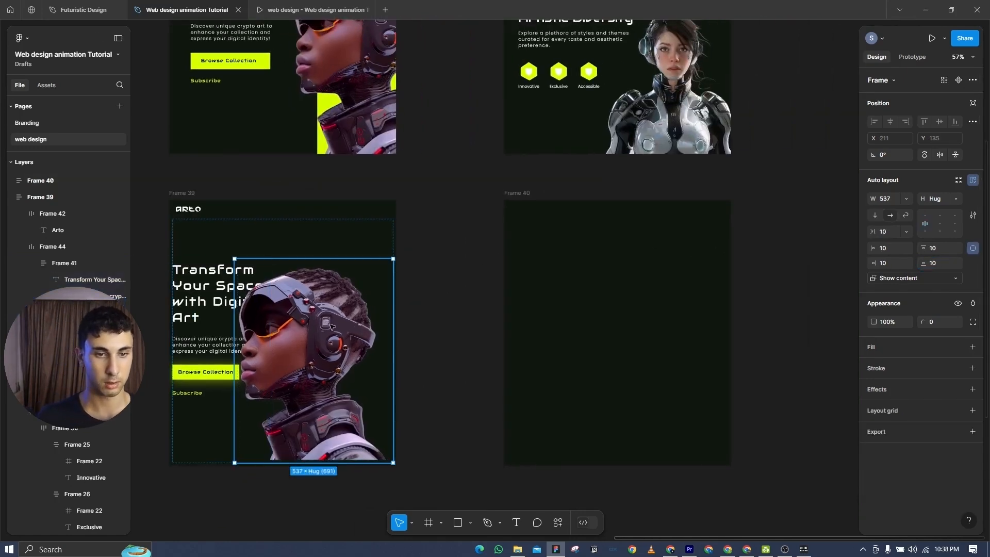
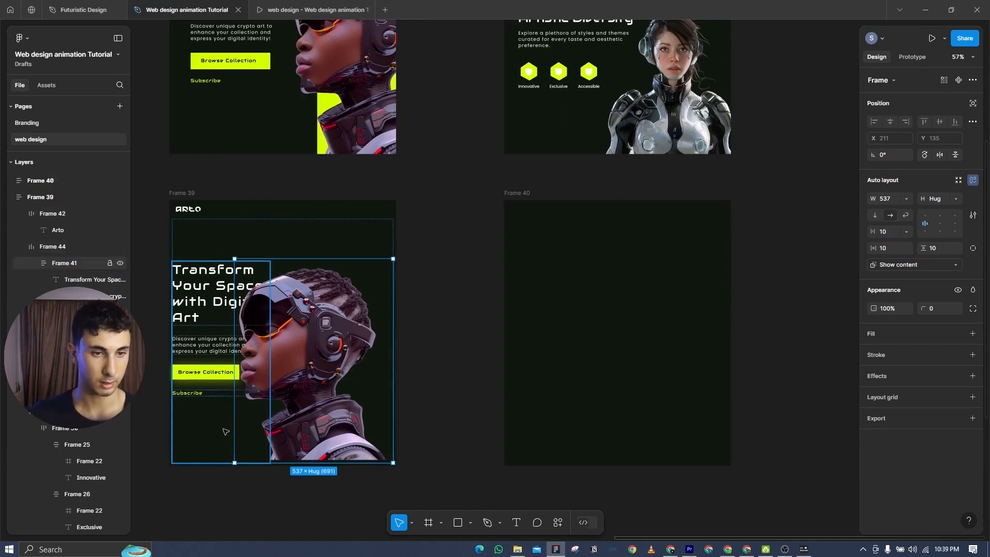
left_click(69, 247)
left_click(906, 232)
left_click(897, 219)
left_click_drag(477, 249, 540, 241)
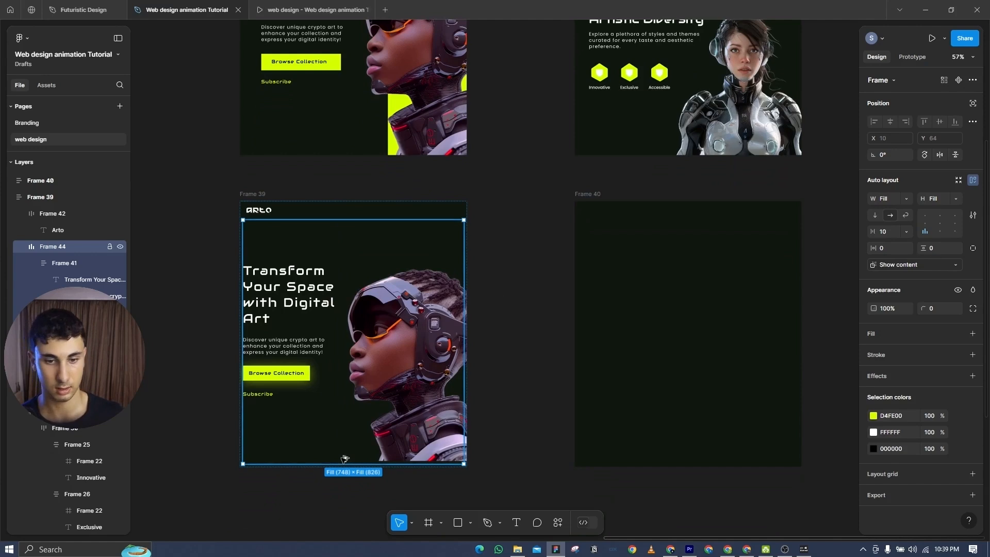
- Set the hero character frame's bottom padding to 0 using individual padding values
scroll(377, 413, "up", 5)
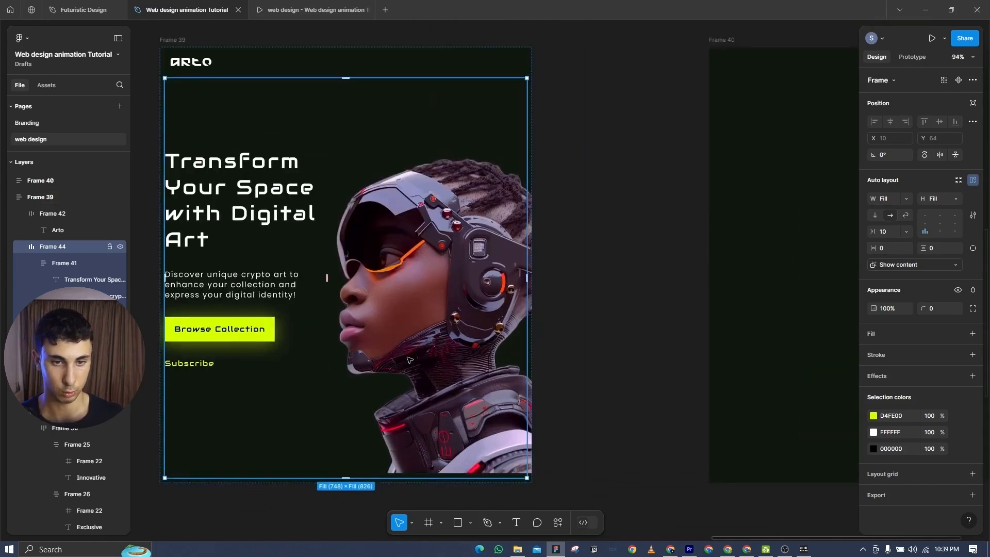
left_click(409, 359)
left_click(973, 248)
left_click(938, 263)
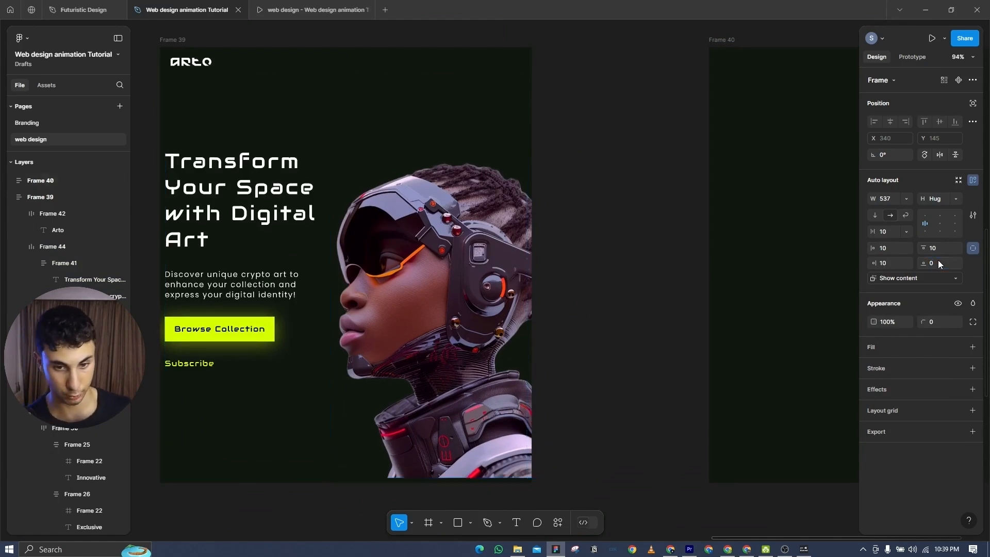
- Switch the tablet hero frame (Frame 39) to individual padding and set its bottom padding to 0
left_click(338, 111)
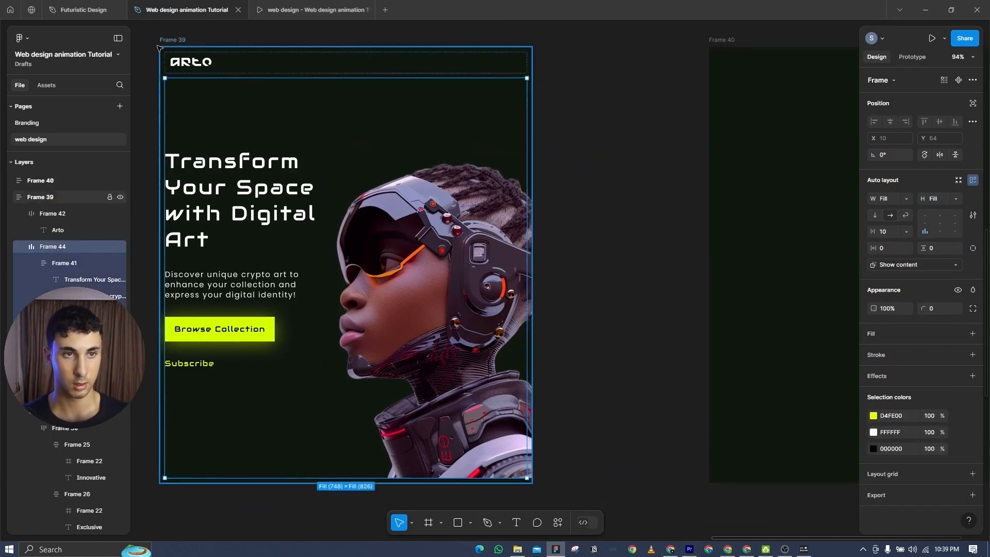
key("Escape")
left_click(974, 248)
left_click(933, 263)
type("0")
key("Return")
- Set the tablet hero frame's left padding to 50 and increase its top padding to lower the Arto logo
scroll(618, 164, "down", 5)
left_click_drag(607, 175, 455, 315)
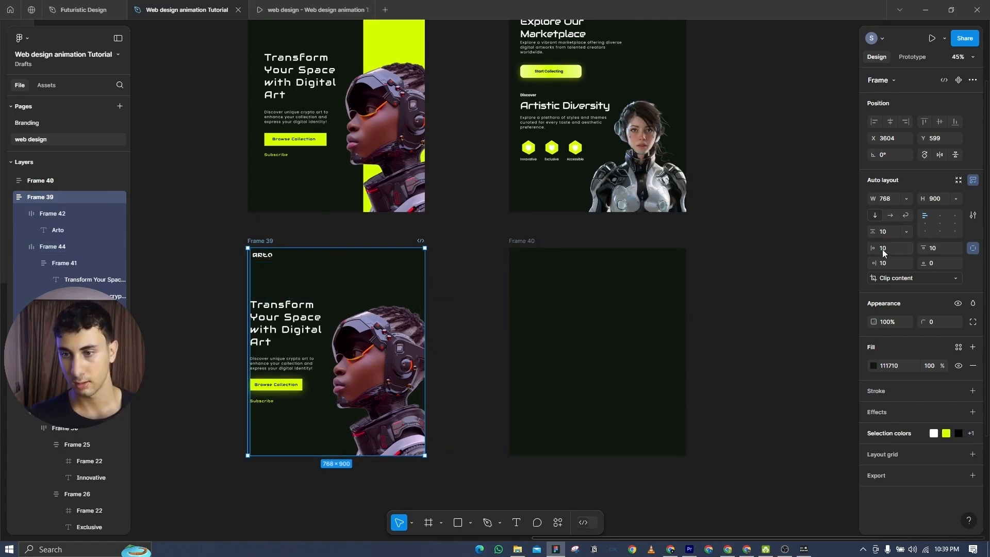
type("70")
key("Return")
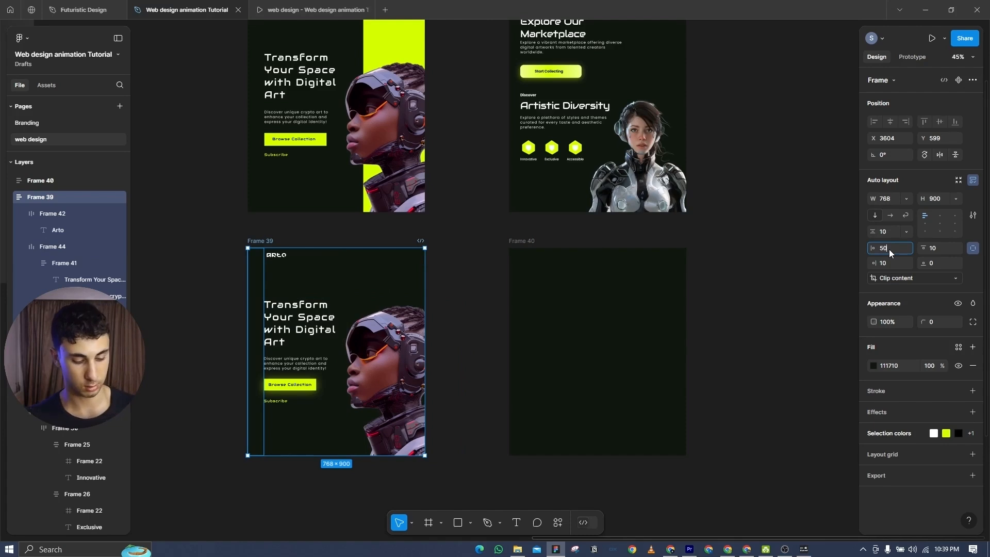
type("50")
key("Return")
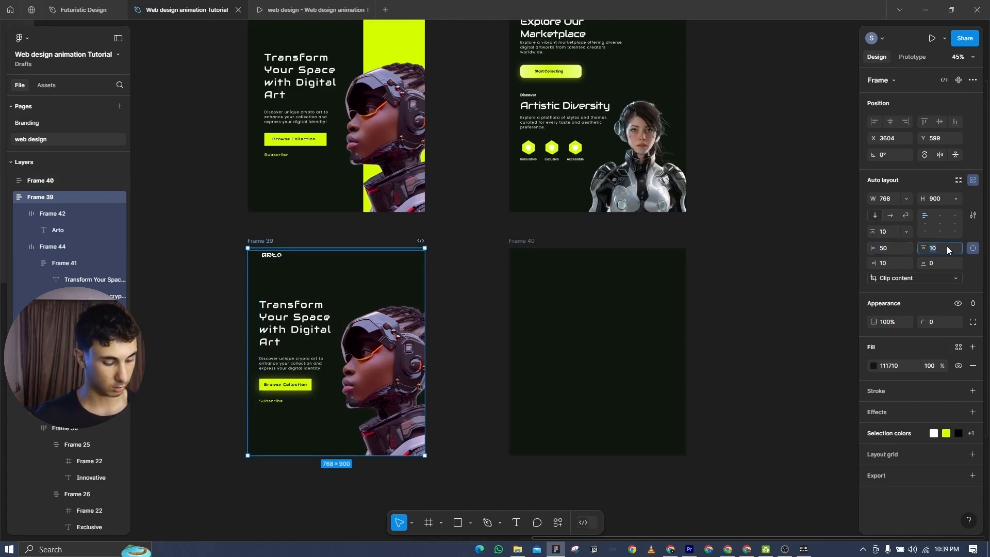
key("Return")
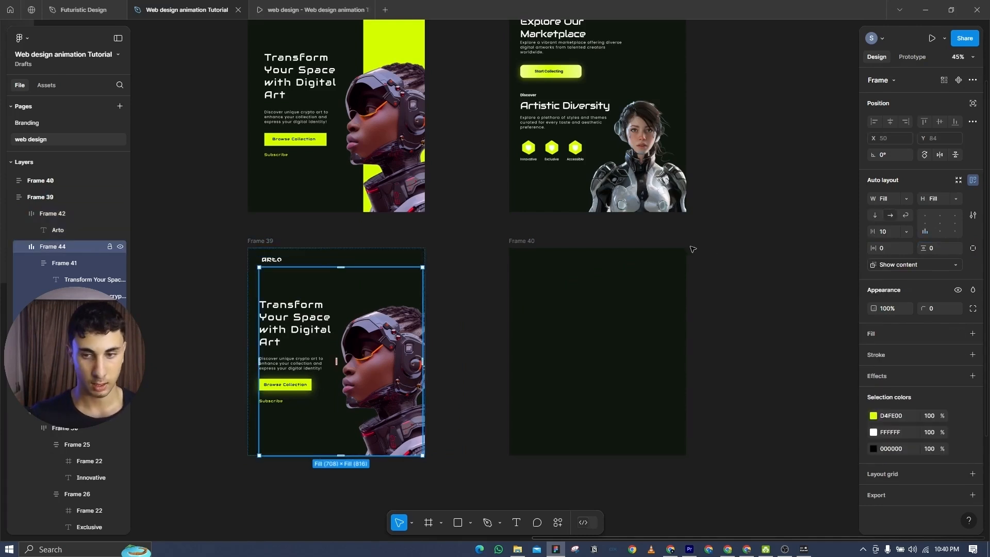
- Reduce the gap between the hero text block and character to -35
left_click_drag(877, 231, 828, 231)
scroll(446, 354, "up", 3)
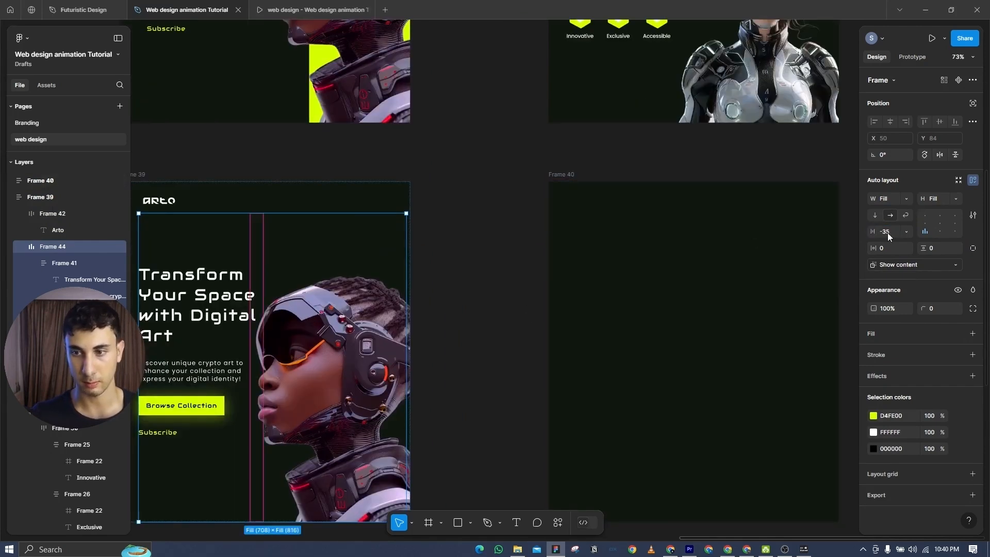
scroll(542, 267, "down", 5)
left_click(638, 216)
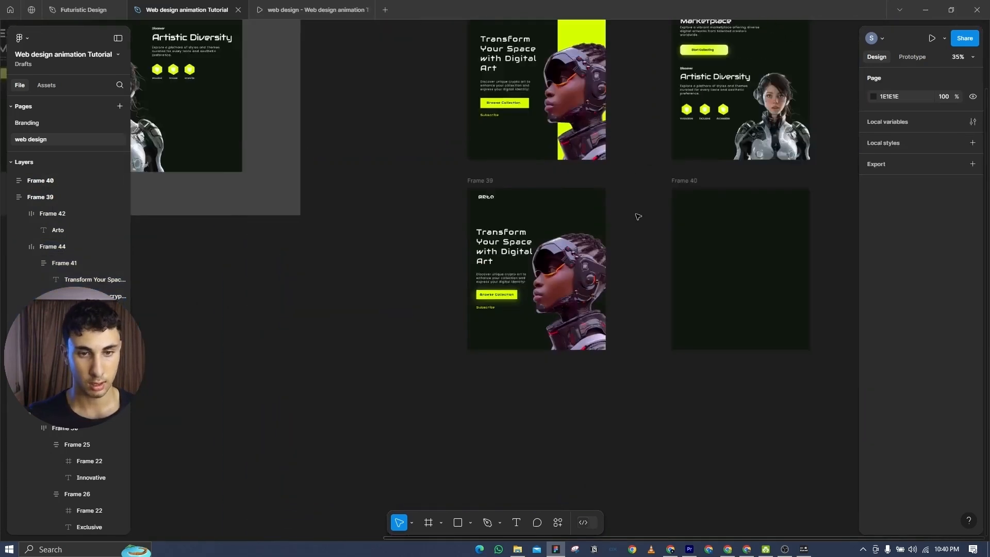
- Place a copy of Frame 37's yellow rectangle in Frame 39 as an absolutely positioned strip along the right side
scroll(638, 217, "down", 3)
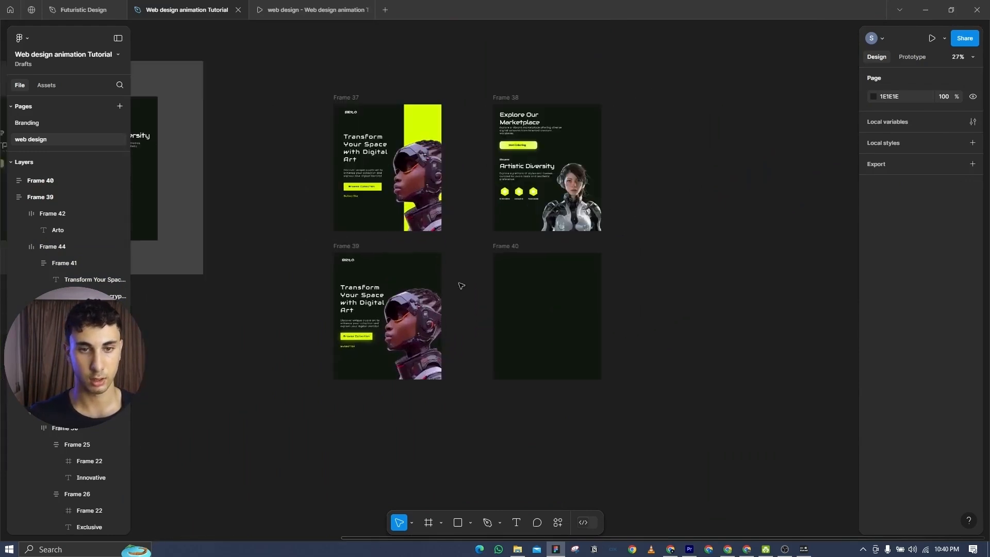
scroll(458, 282, "up", 2)
left_click_drag(416, 77, 403, 275)
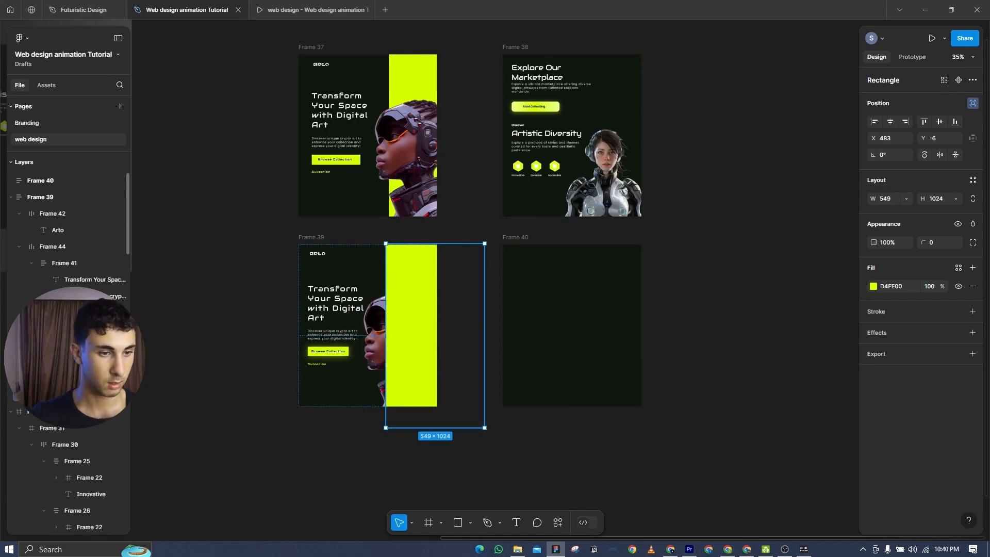
- Reorder Rectangle 1 within Frame 39's layers so it sits behind the hero text and character
left_click_drag(66, 361, 59, 208)
left_click(19, 213)
left_click(19, 213)
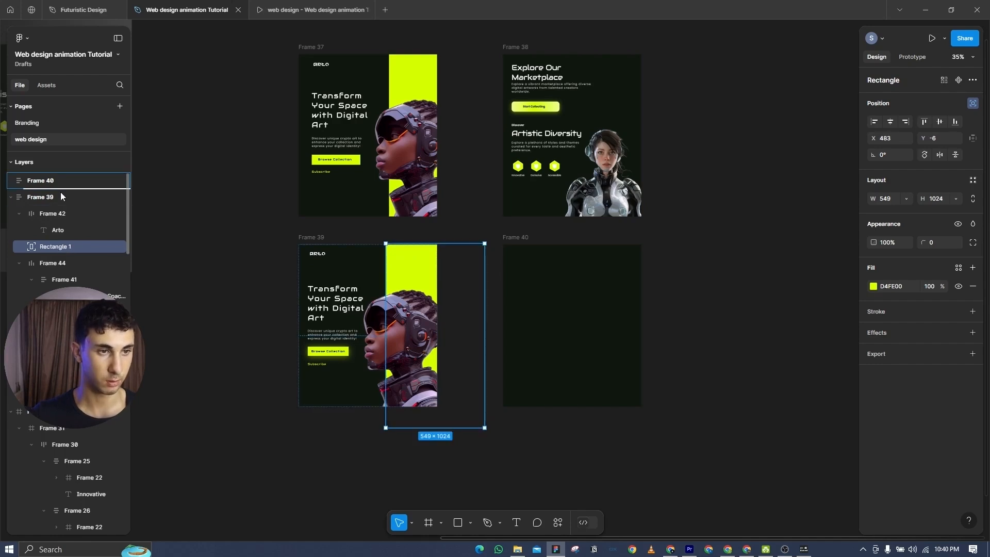
left_click(634, 427)
left_click_drag(634, 426, 526, 407)
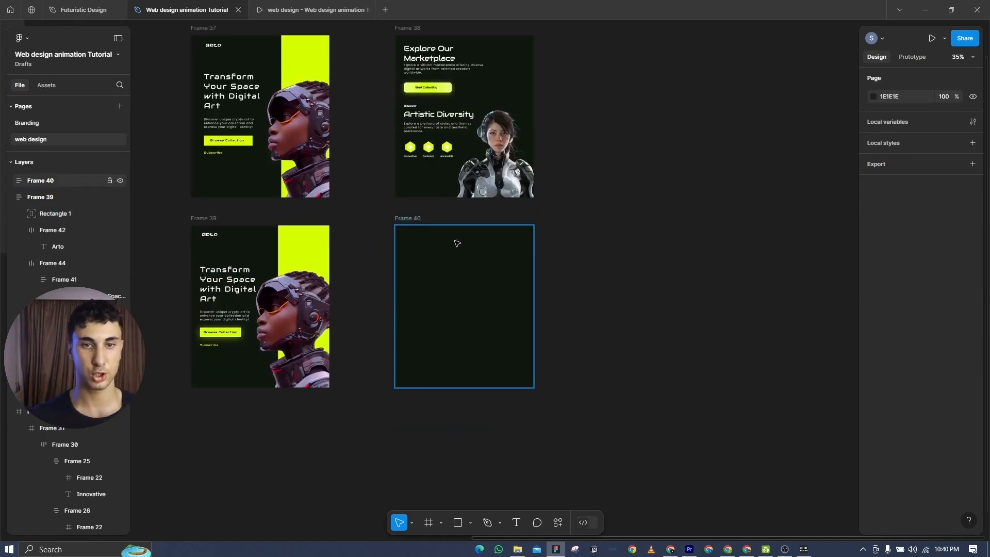
- Place copies of Frame 38's two text blocks and character image on the empty canvas beside the marketplace frames
scroll(457, 243, "down", 1)
scroll(446, 248, "up", 3)
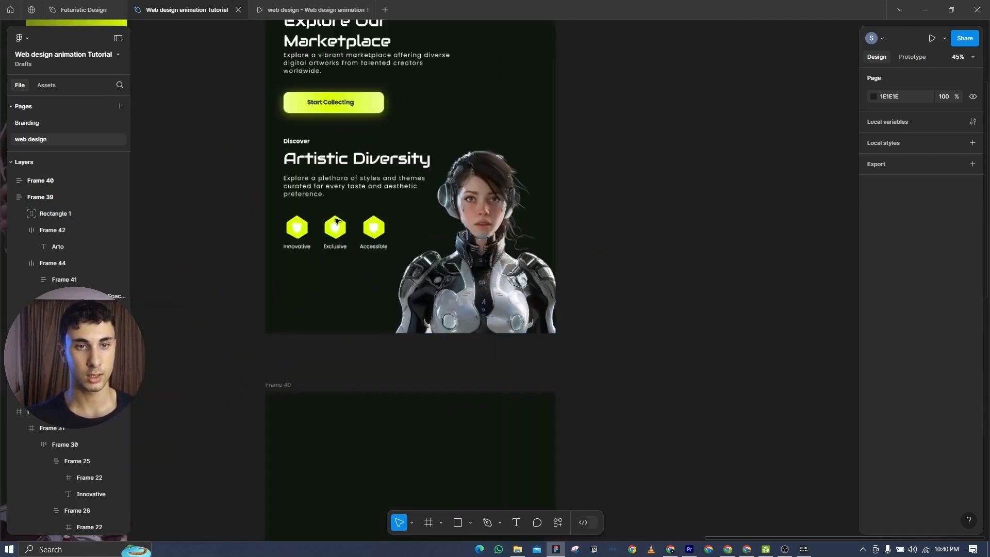
scroll(353, 196, "down", 3)
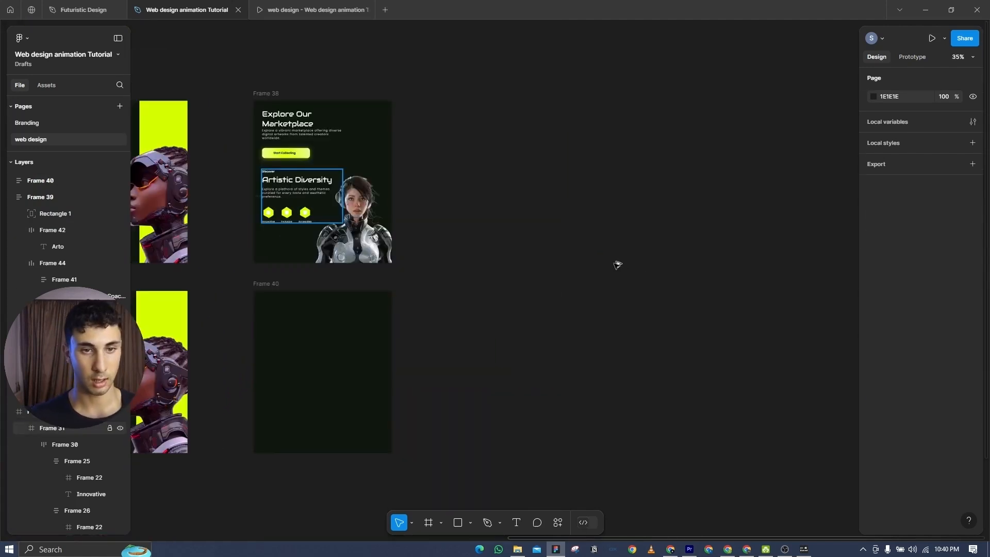
left_click(308, 192)
left_click_drag(292, 124, 632, 202)
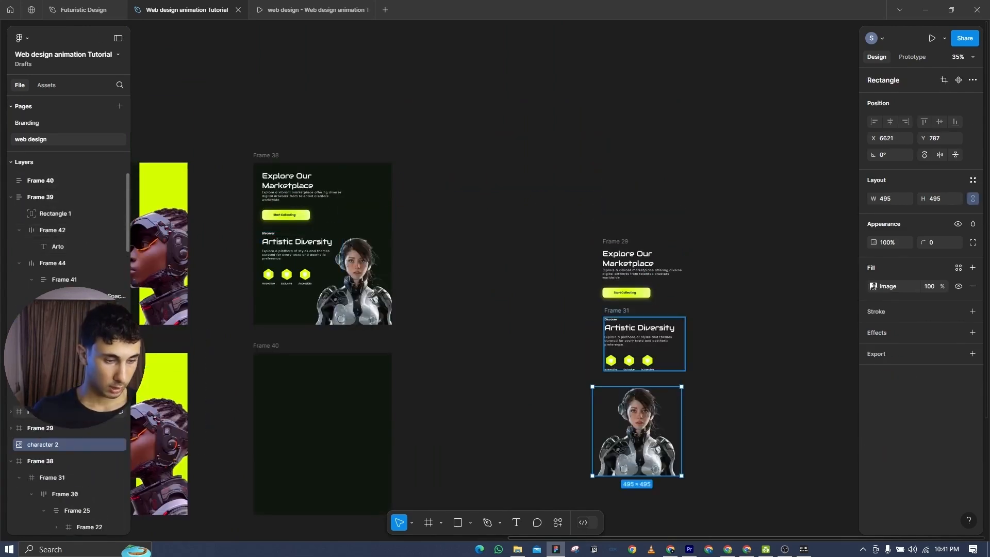
- Wrap the copied marketplace character image in its own auto layout frame
left_click(639, 332)
key("shift+a")
left_click(617, 242)
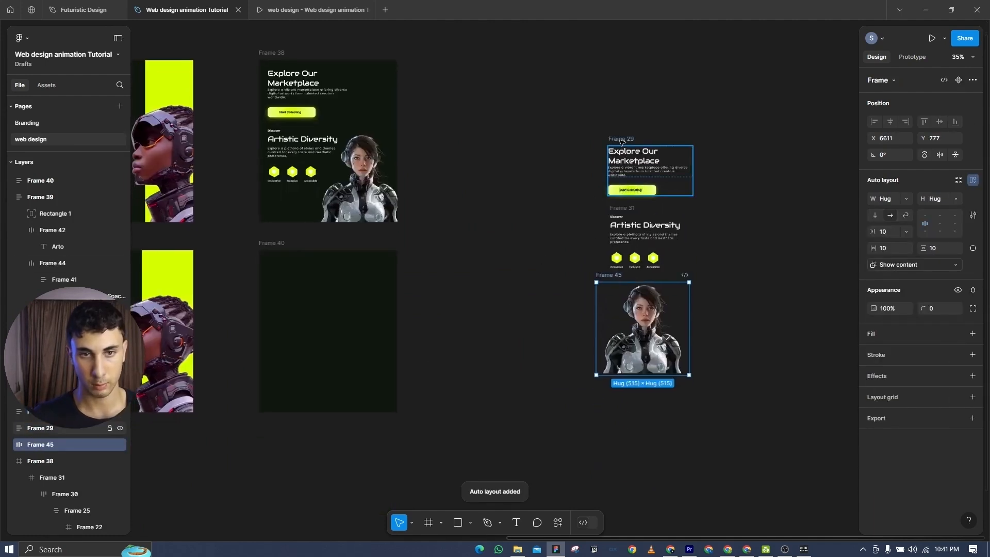
left_click(621, 141)
left_click(303, 304)
scroll(416, 290, "left", 5)
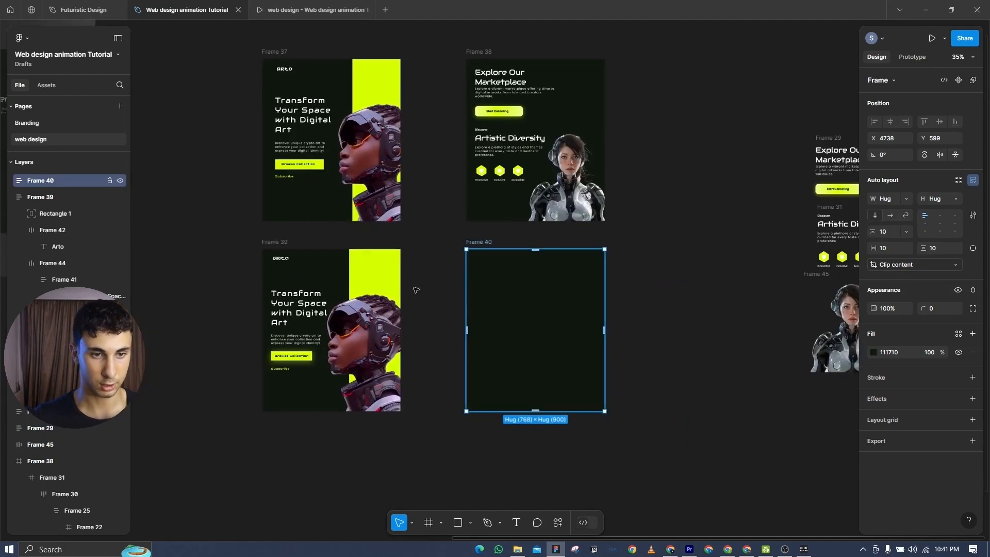
key("shift+a")
key("ctrl+z")
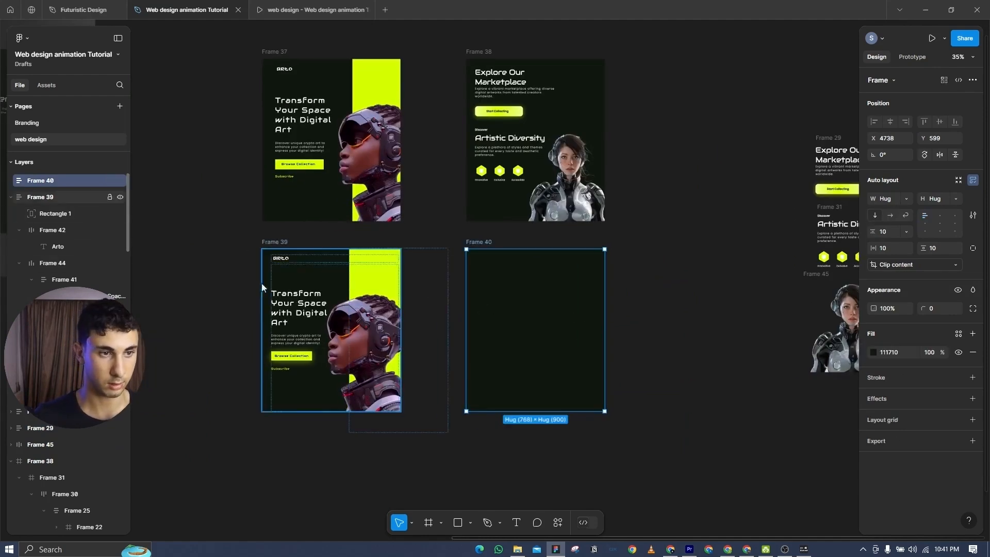
- Move the copied Explore Our Marketplace block into the empty auto layout Frame 40
scroll(571, 316, "up", 1)
scroll(516, 310, "right", 3)
left_click(700, 203)
left_click_drag(559, 236, 407, 335)
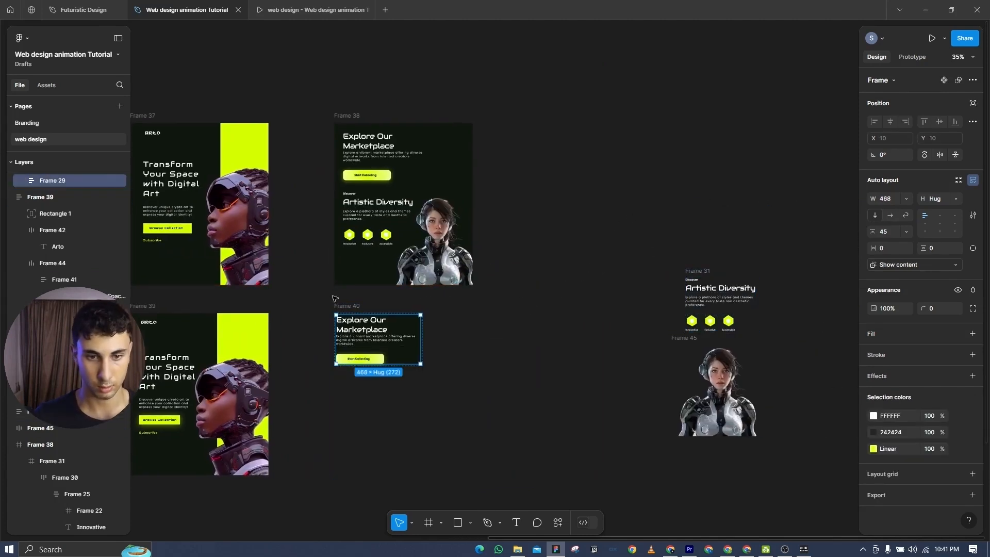
- Set Frame 40 to a fixed size of 768 wide by 900 high
left_click(347, 307)
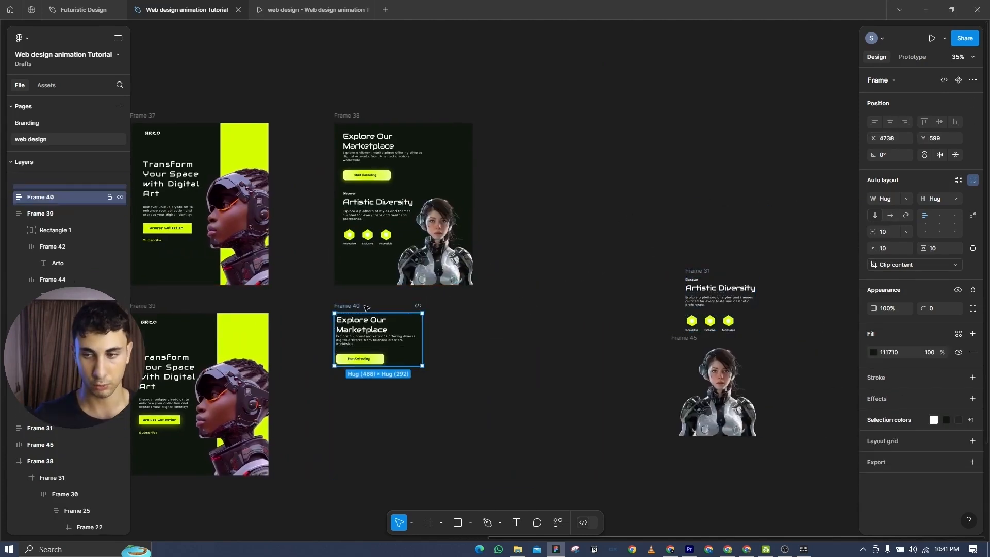
left_click(894, 200)
type("768")
key("Return")
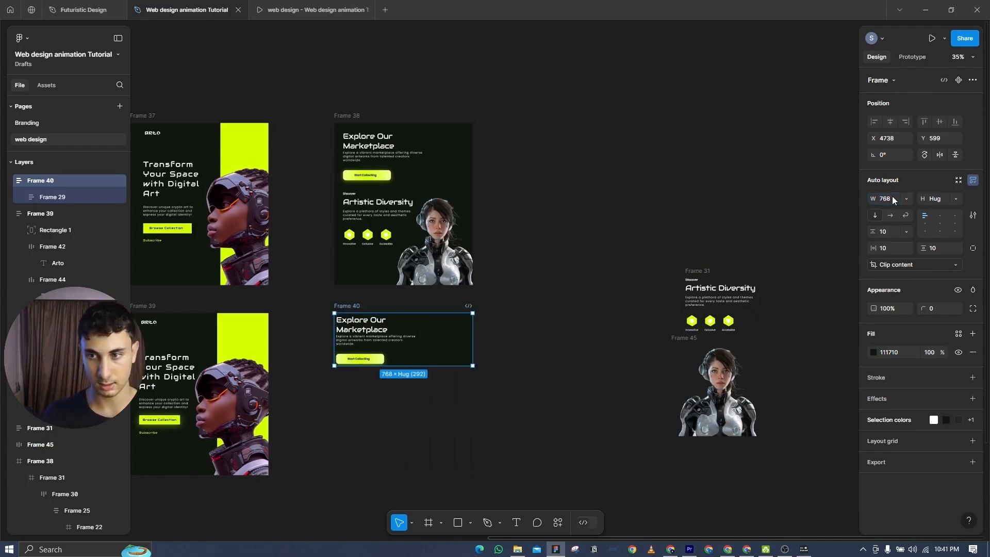
left_click(933, 208)
type("90")
- Move the copied Artistic Diversity block and the character frame into Frame 40, stacked below the Explore Our Marketplace block
left_click_drag(721, 289, 381, 376)
left_click_drag(716, 392, 392, 454)
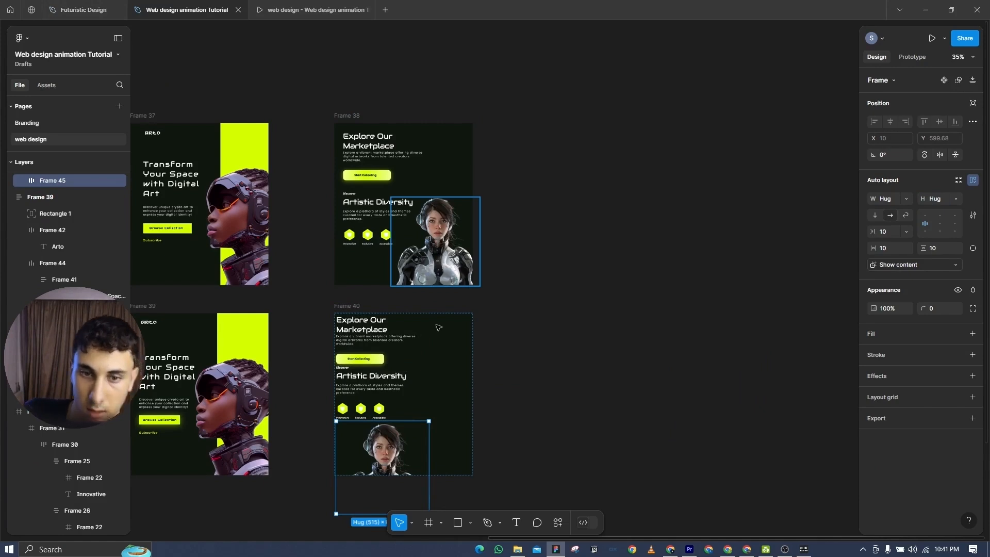
- Make the character frame ignore auto layout and position it in Frame 40's bottom-right corner at about X 300, Y 394
left_click(972, 103)
left_click_drag(384, 448, 441, 415)
key("shift+2")
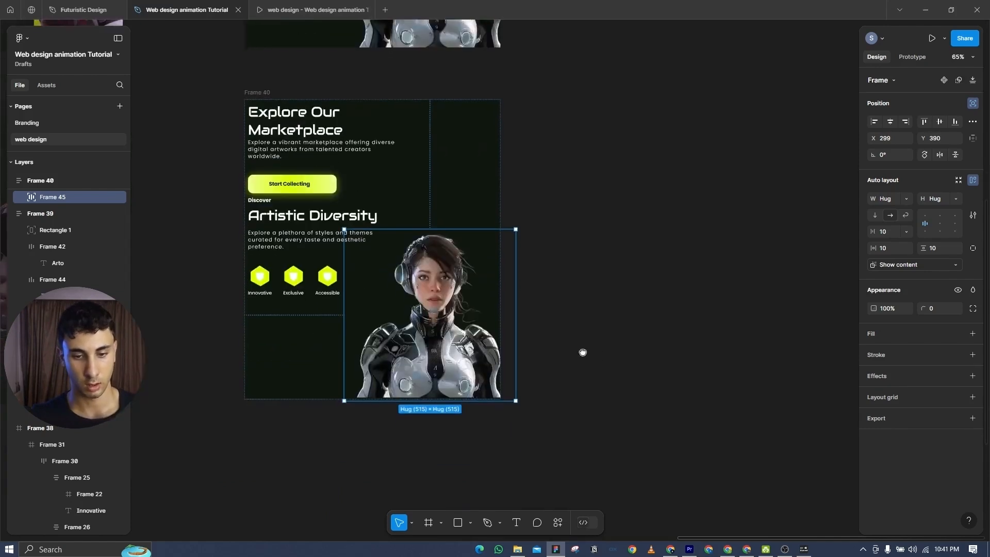
left_click_drag(344, 315, 342, 315)
scroll(504, 289, "down", 3)
left_click_drag(578, 282, 656, 332)
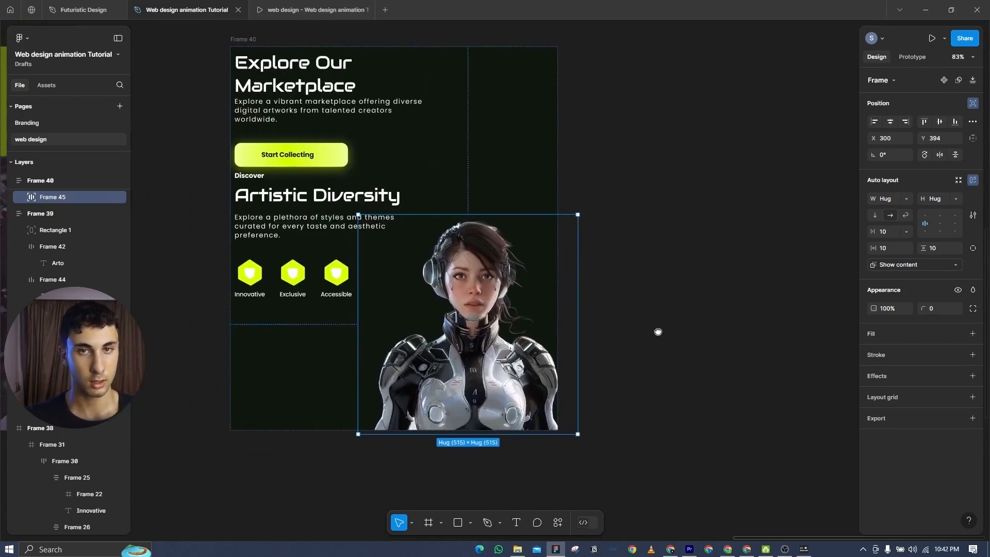
- Switch Frame 40 to individual padding values and set its left padding to 50
scroll(654, 327, "down", 3)
left_click(339, 106)
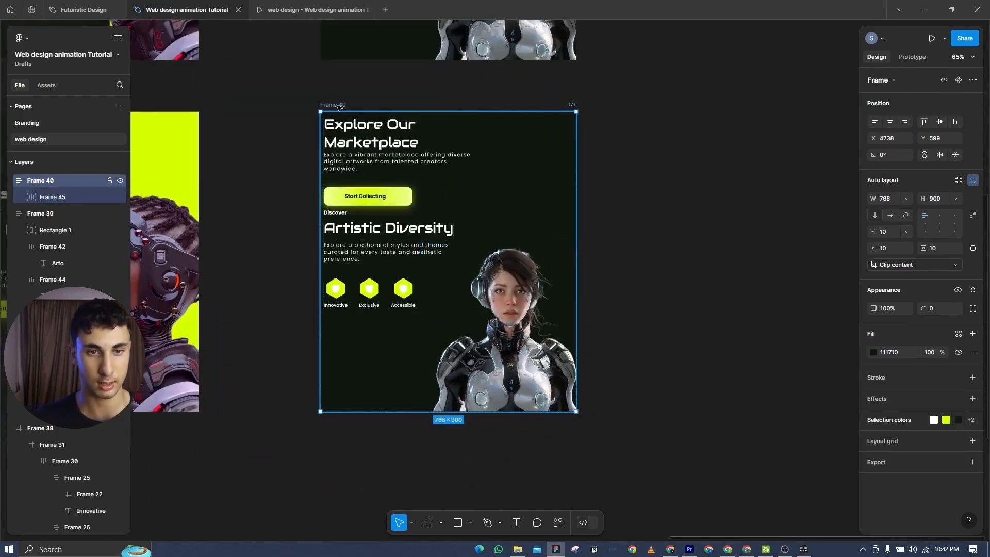
scroll(658, 247, "up", 2)
scroll(656, 277, "down", 3)
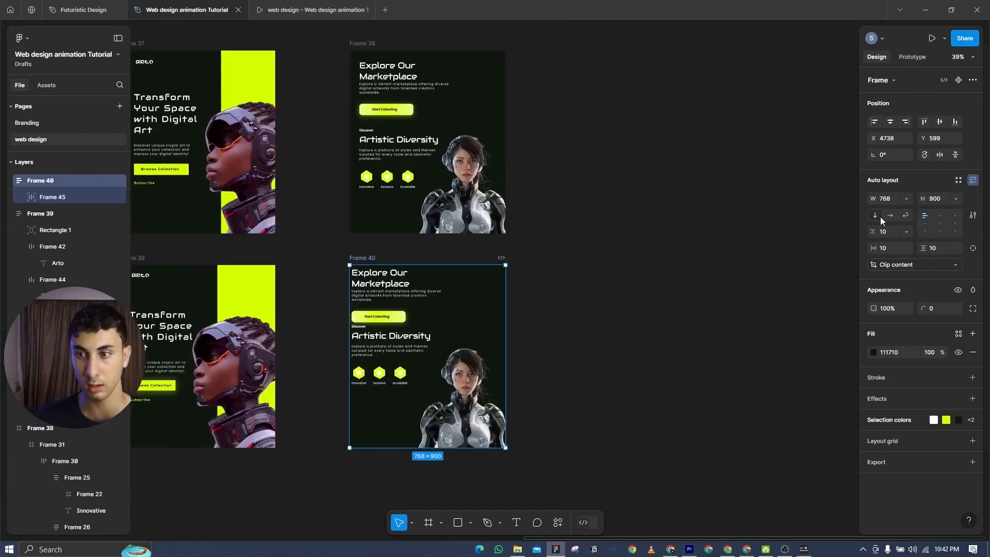
left_click(973, 248)
left_click_drag(879, 248, 896, 249)
left_click_drag(458, 260, 626, 256)
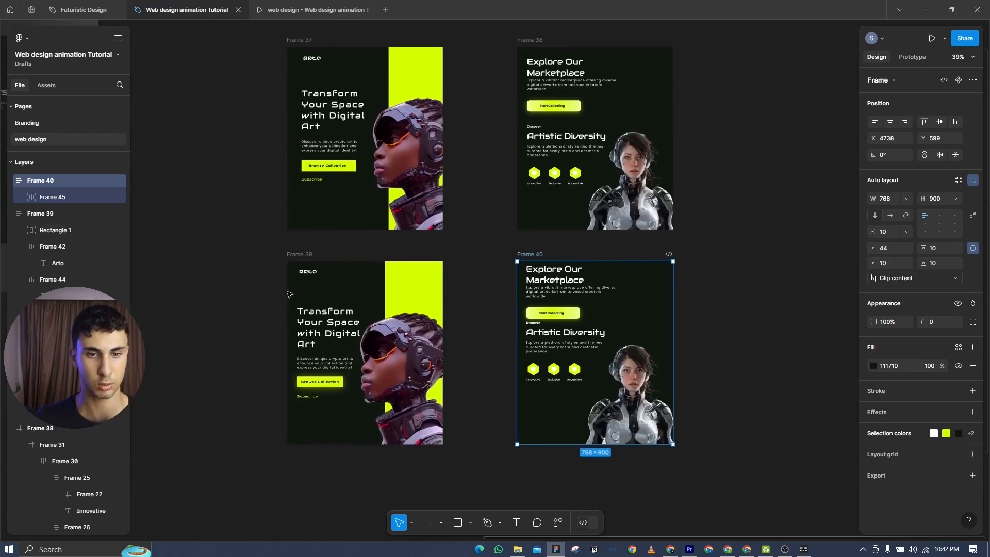
type("50")
key("Return")
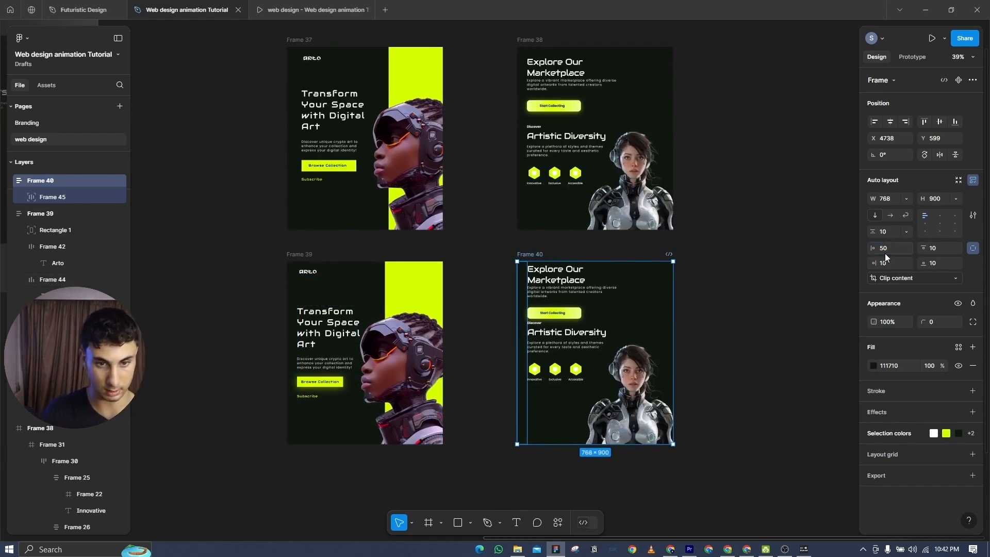
- Set the tablet hero frame's (Frame 39) right padding to 0
left_click(304, 253)
left_click(898, 265)
type("0")
key("Return")
- Set Frame 40's right padding to 0 and its top padding to 50
left_click(530, 254)
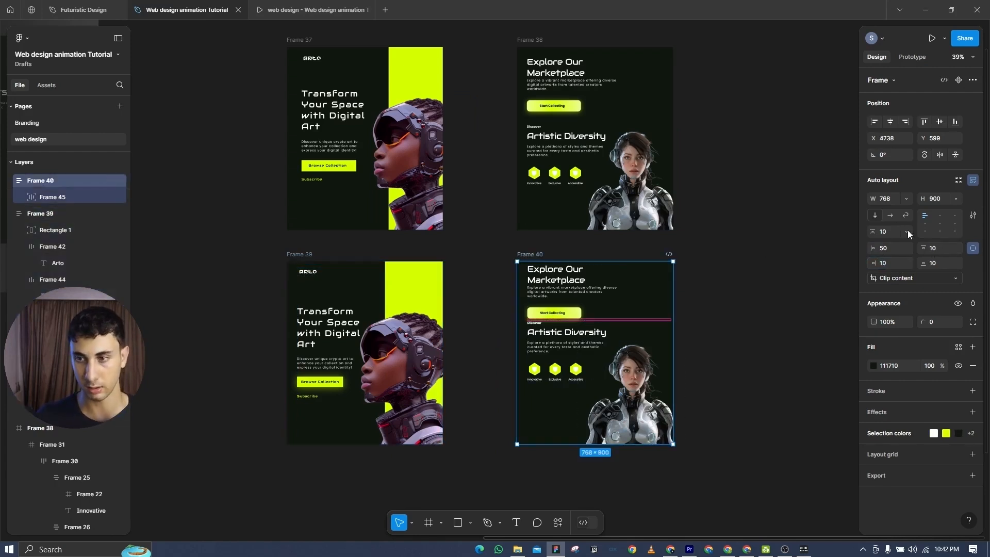
left_click(900, 259)
type("0")
key("Return")
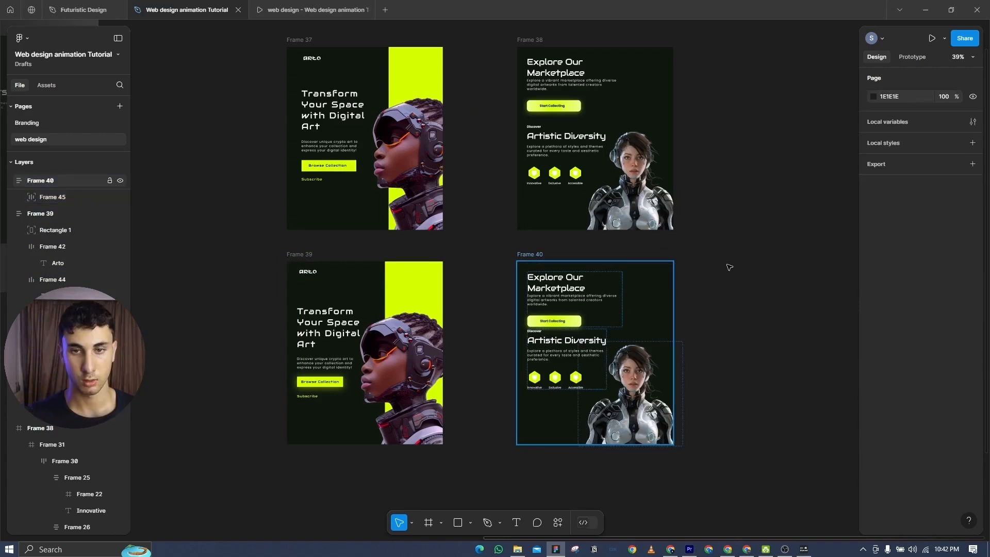
left_click(530, 254)
left_click_drag(724, 266, 621, 264)
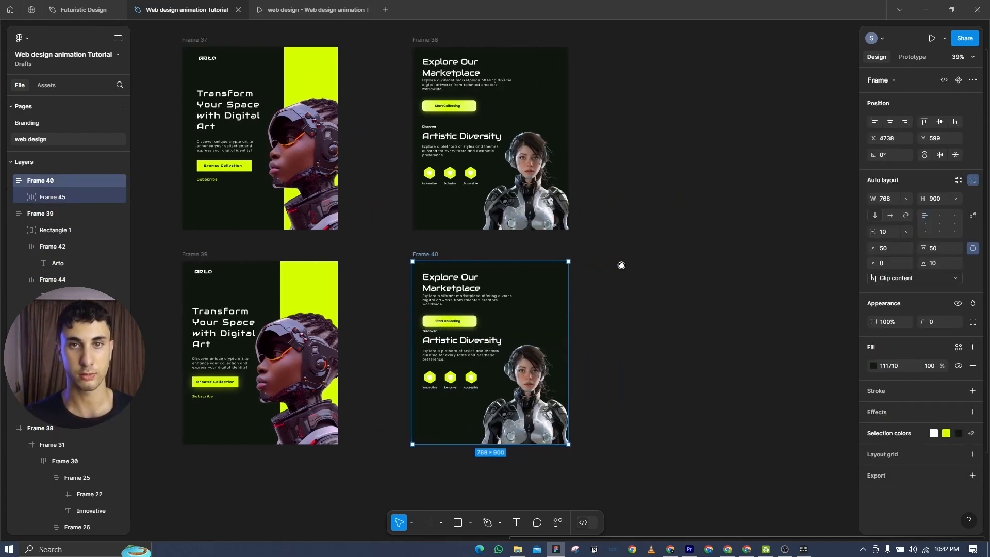
- Delete the two original tablet frames, Frame 37 and Frame 38, above the auto layout versions
scroll(621, 264, "down", 2)
left_click_drag(679, 256, 587, 275)
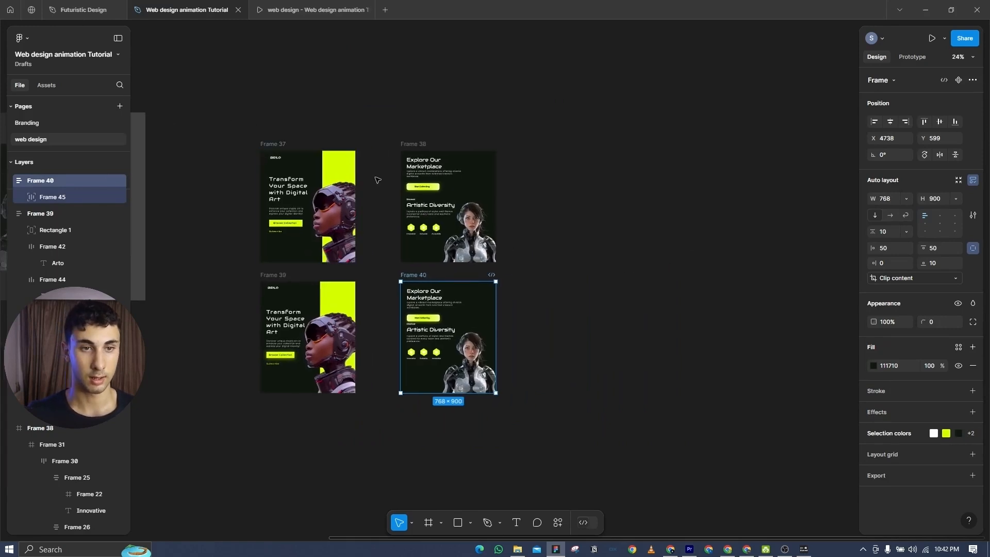
left_click_drag(233, 119, 473, 222)
key("Delete")
scroll(650, 190, "down", 3)
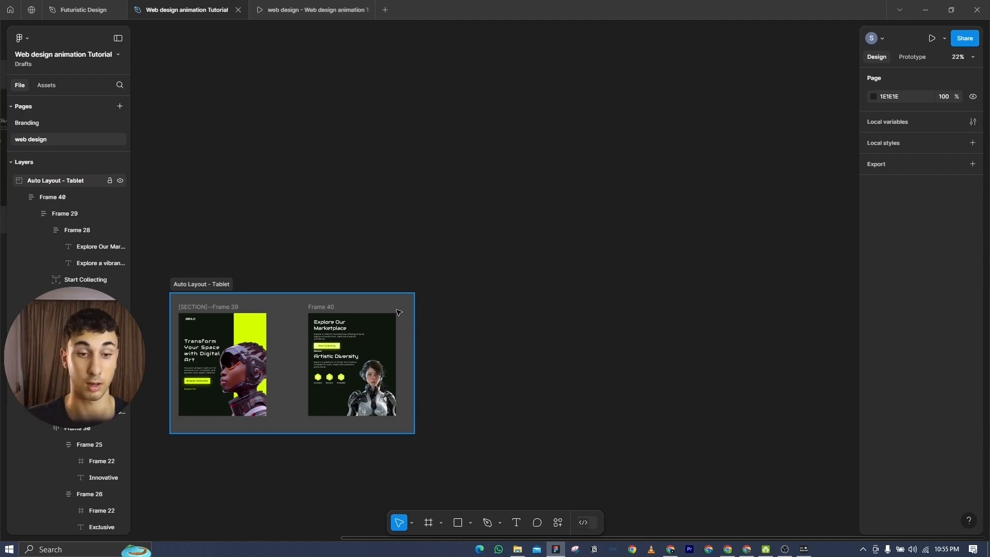
- Wrap Frame 40's marketplace and Artistic Diversity text blocks in one vertical auto layout frame with a gap of 37
scroll(219, 370, "up", 3)
scroll(504, 304, "up", 4)
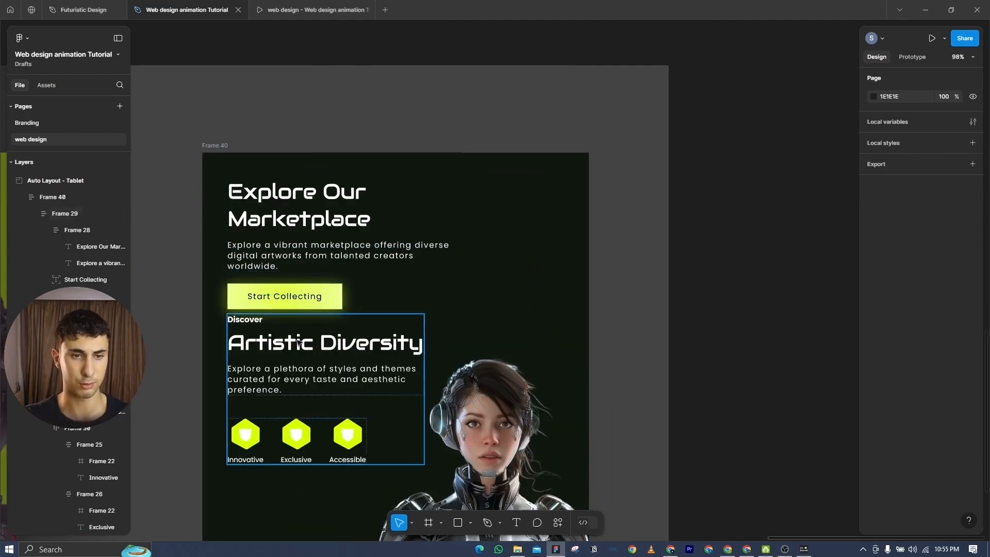
scroll(309, 295, "up", 2)
left_click_drag(351, 289, 378, 285)
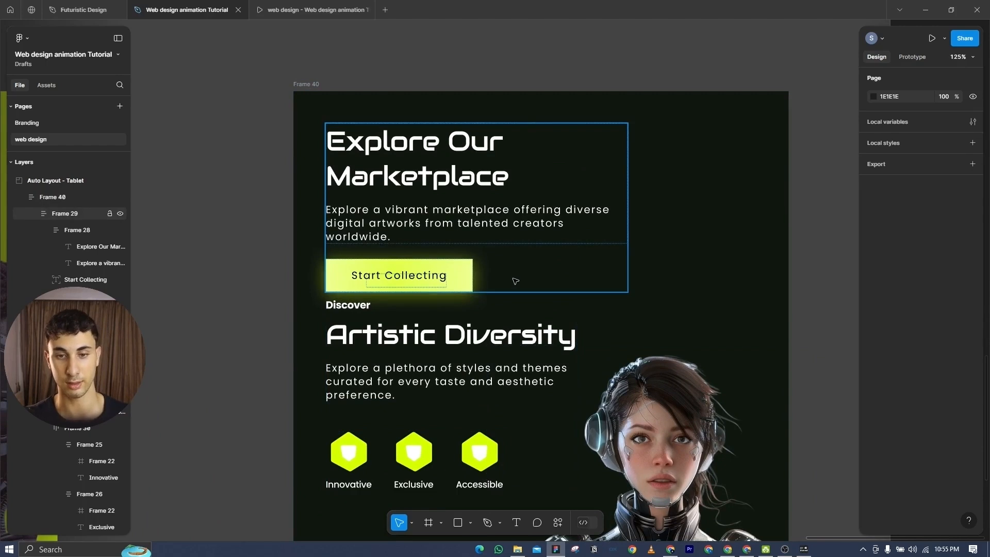
left_click(534, 271)
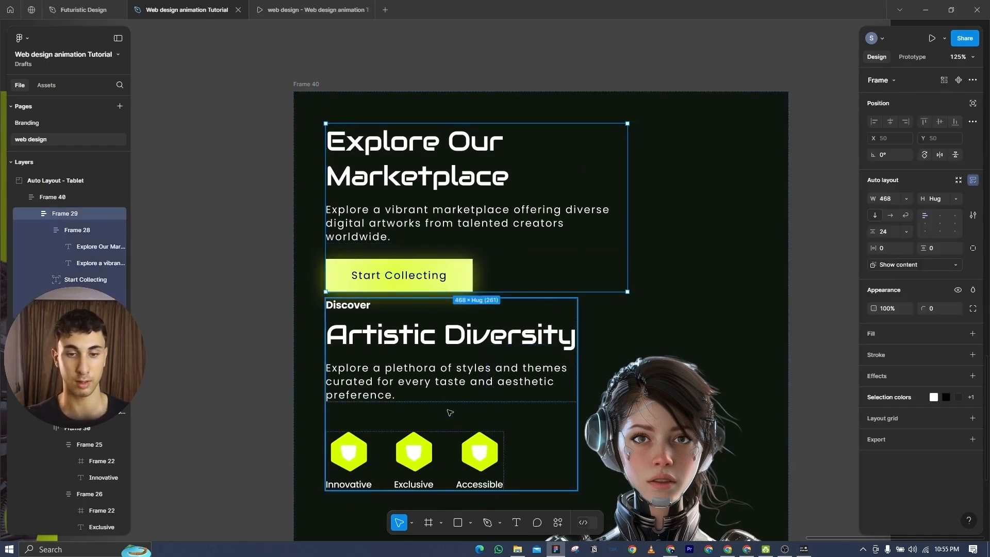
key("shift+a")
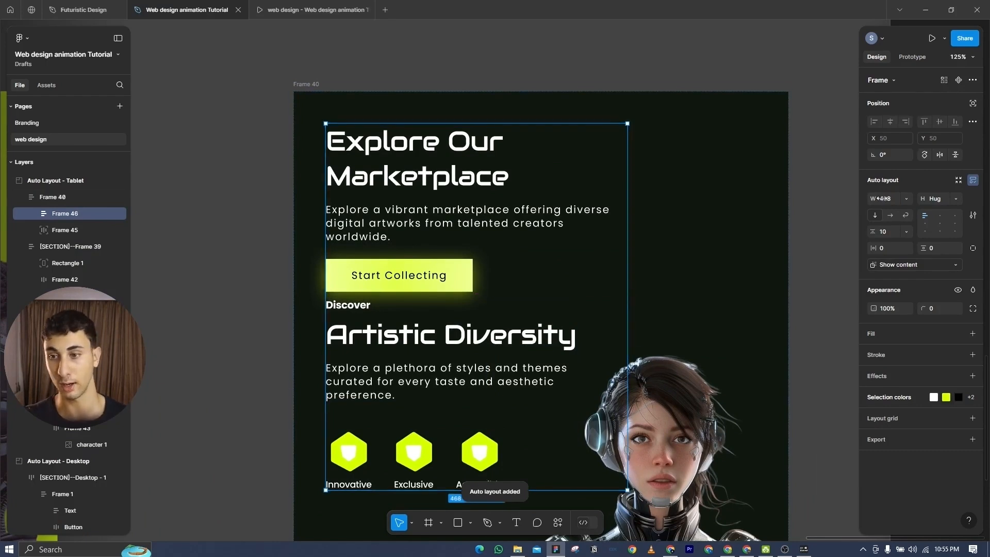
left_click_drag(876, 231, 903, 231)
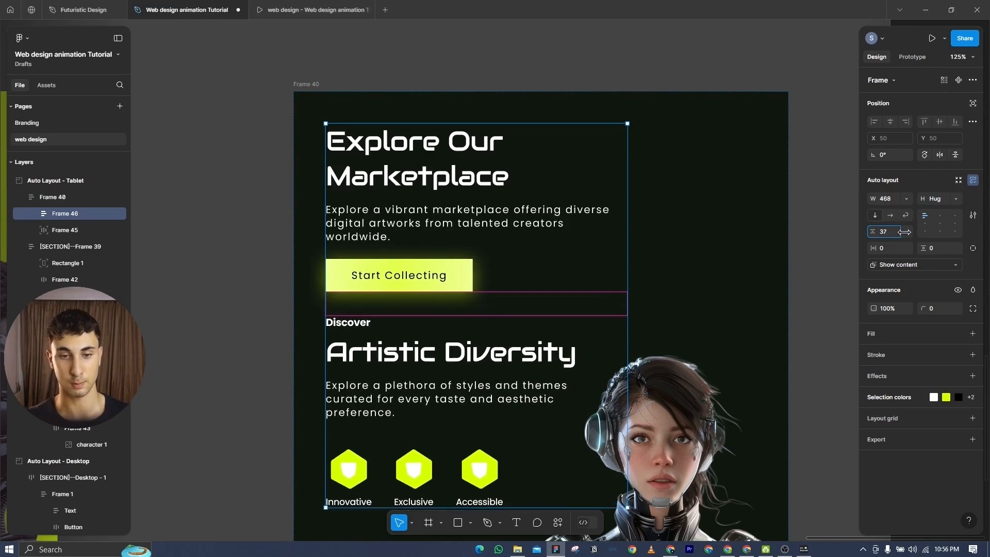
- Increase the vertical gap of the text wrapper frame inside Frame 40 to 48
scroll(727, 219, "down", 5)
scroll(636, 183, "right", 5)
left_click(802, 203)
scroll(756, 224, "down", 5)
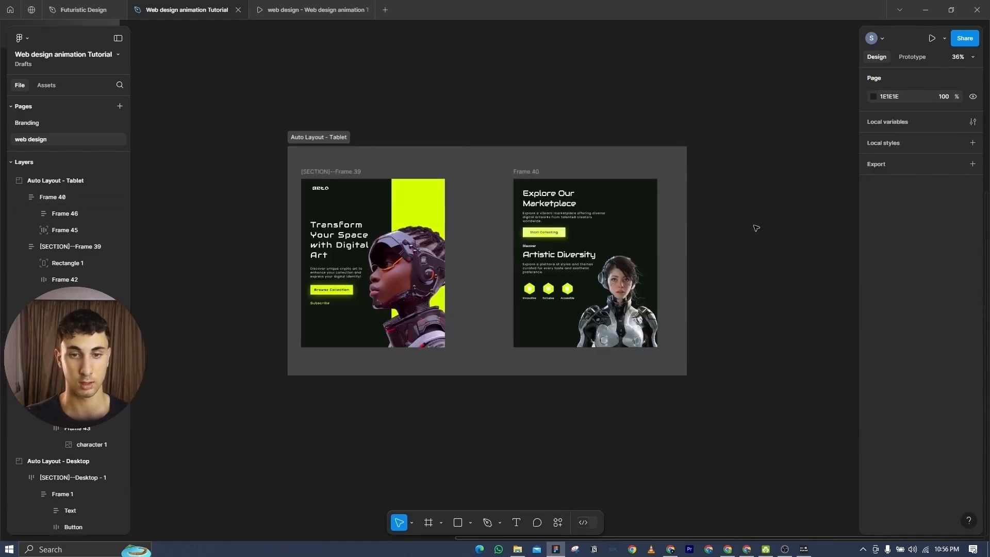
scroll(498, 250, "up", 4)
left_click(498, 249)
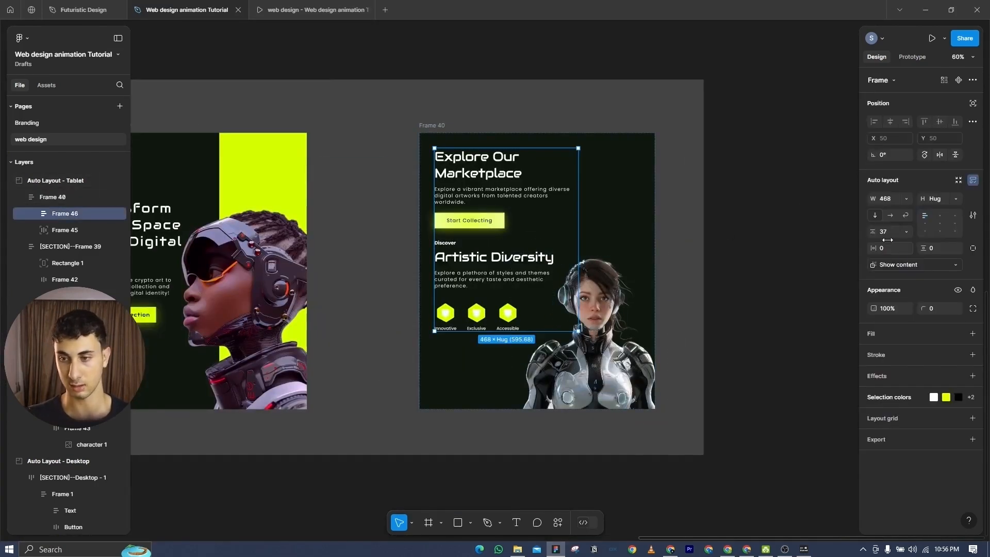
left_click_drag(876, 231, 883, 232)
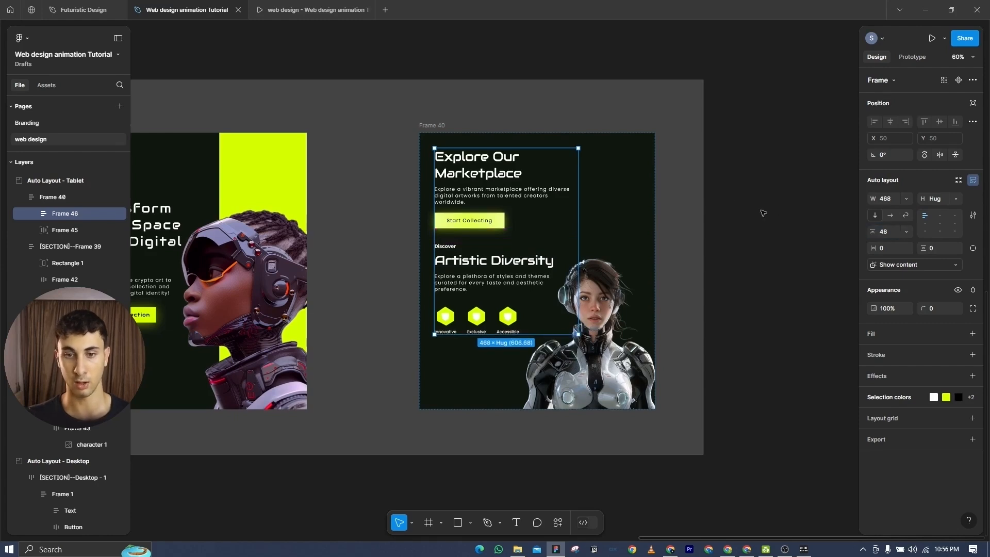
left_click(732, 202)
- Create a 375 × 700 mobile frame on the empty canvas beside the Auto Layout - Tablet section
left_click_drag(831, 179, 339, 228)
scroll(412, 276, "down", 5)
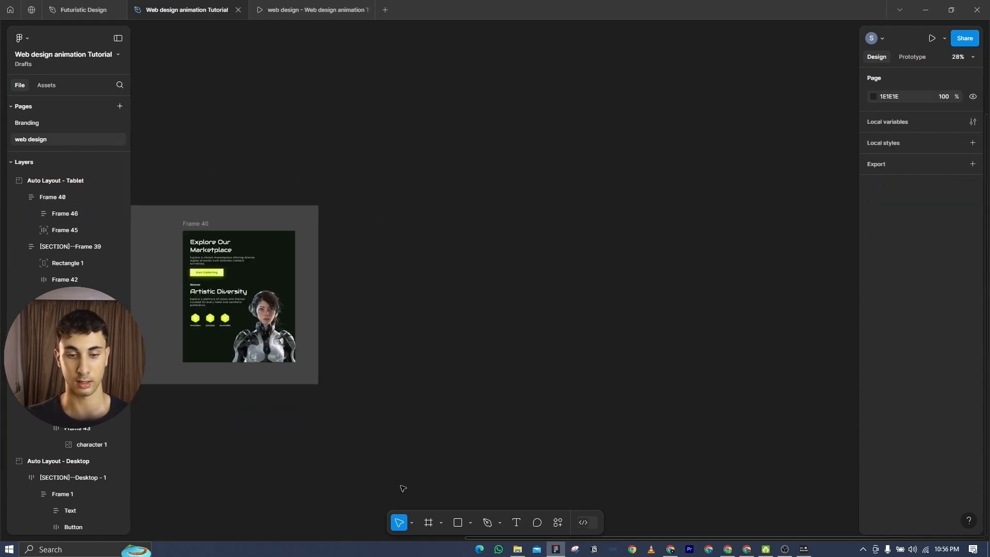
left_click(428, 516)
left_click_drag(463, 123, 538, 307)
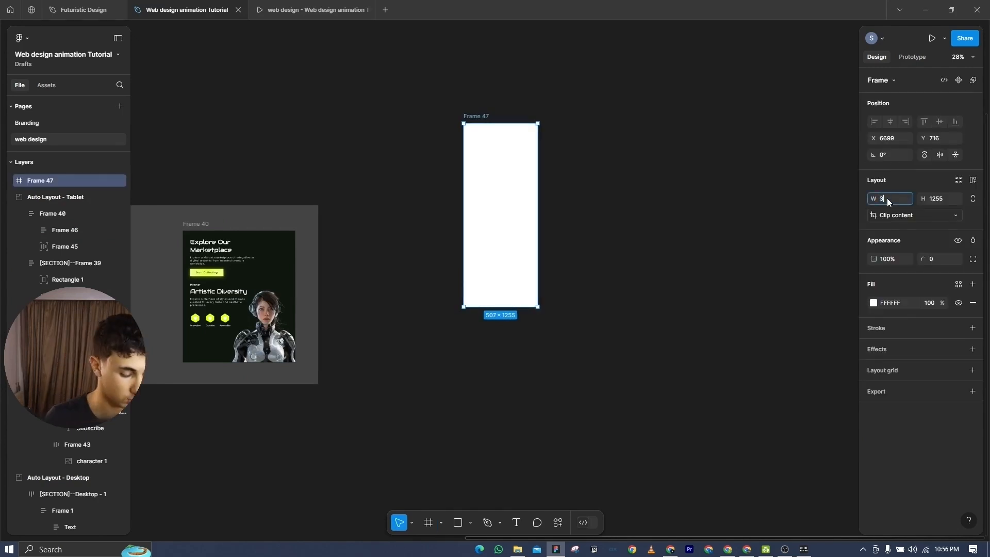
key("Return")
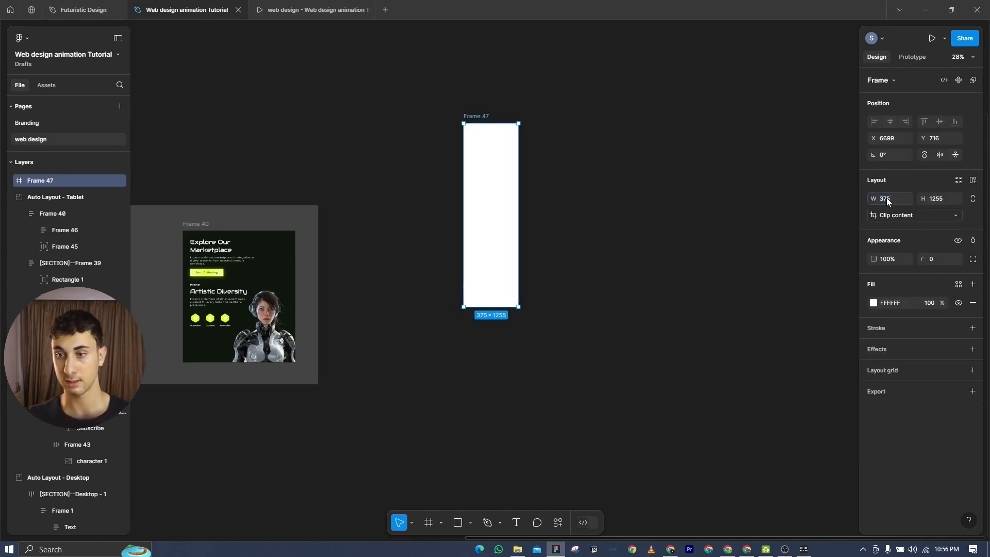
left_click(941, 198)
type("7")
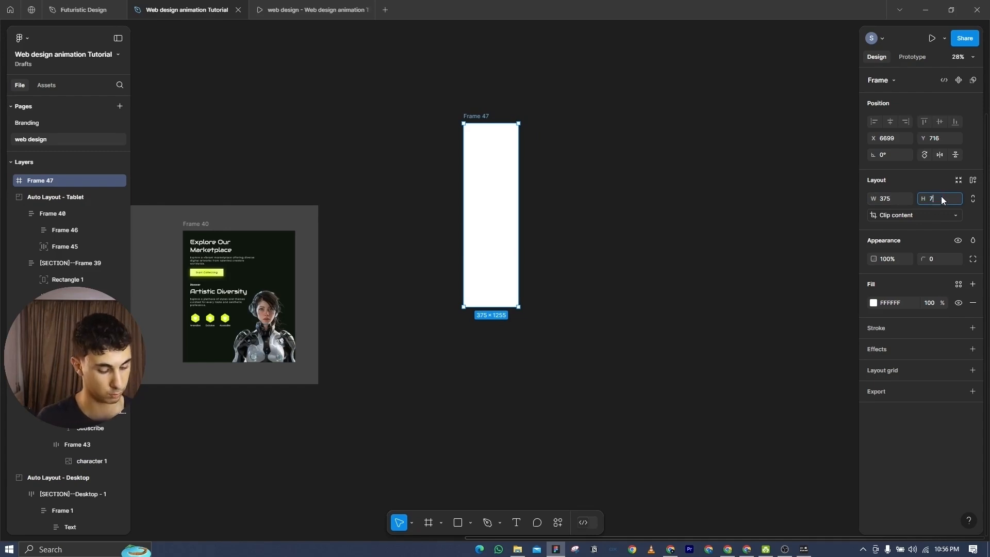
type("00")
key("Return")
- Copy Frame 40's fill colour 111710 and apply it to the new mobile frame
left_click(201, 227)
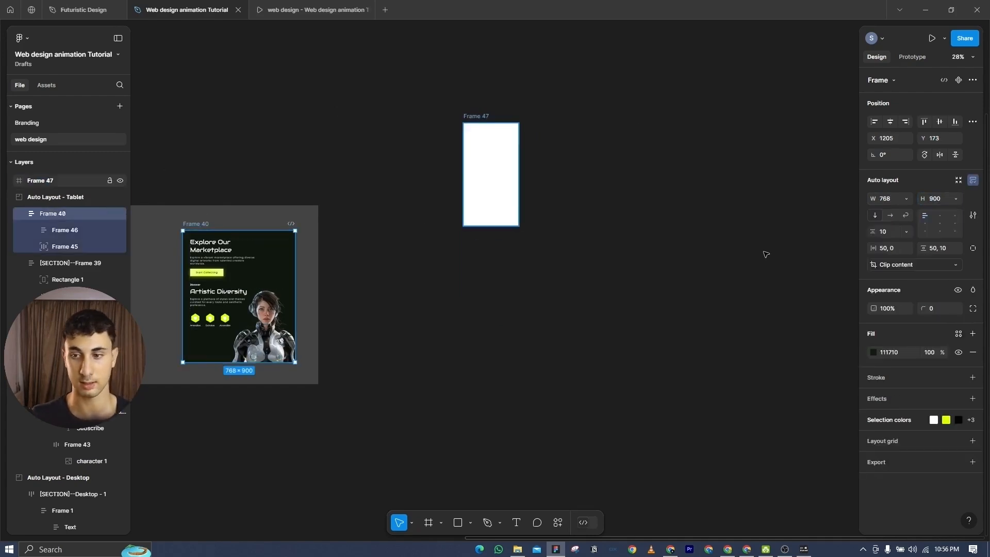
left_click(899, 365)
key("ctrl+c")
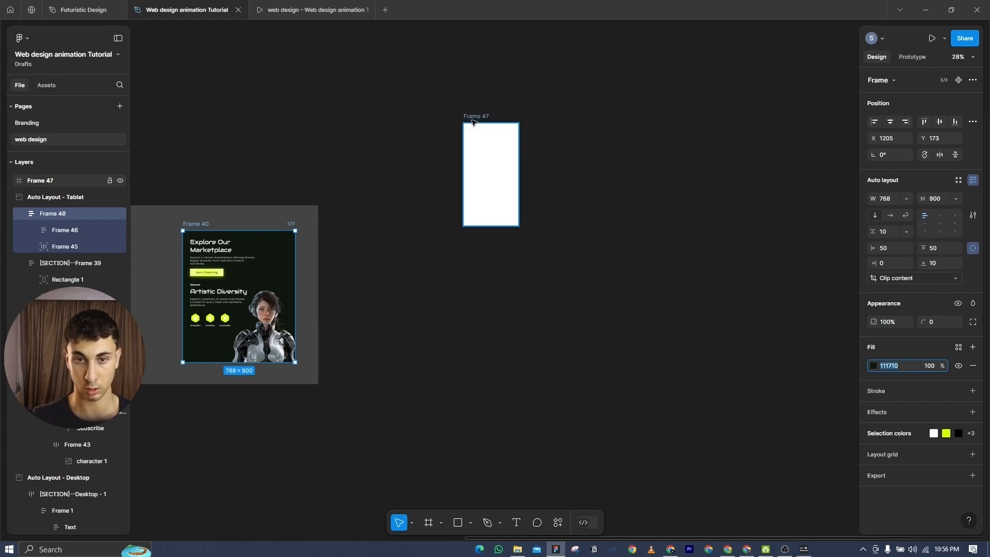
left_click(491, 175)
left_click(895, 304)
key("ctrl+v")
key("Return")
- Move the mobile frame down so it sits level with the Auto Layout - Tablet section
left_click_drag(482, 119, 473, 240)
scroll(441, 181, "down", 3)
left_click_drag(464, 181, 550, 182)
scroll(487, 175, "up", 1)
left_click_drag(487, 176, 598, 253)
- Copy the Desktop - 1 hero frame from the Prototypes - Desktop section and paste it on the empty canvas near the mobile frame
left_click(415, 285)
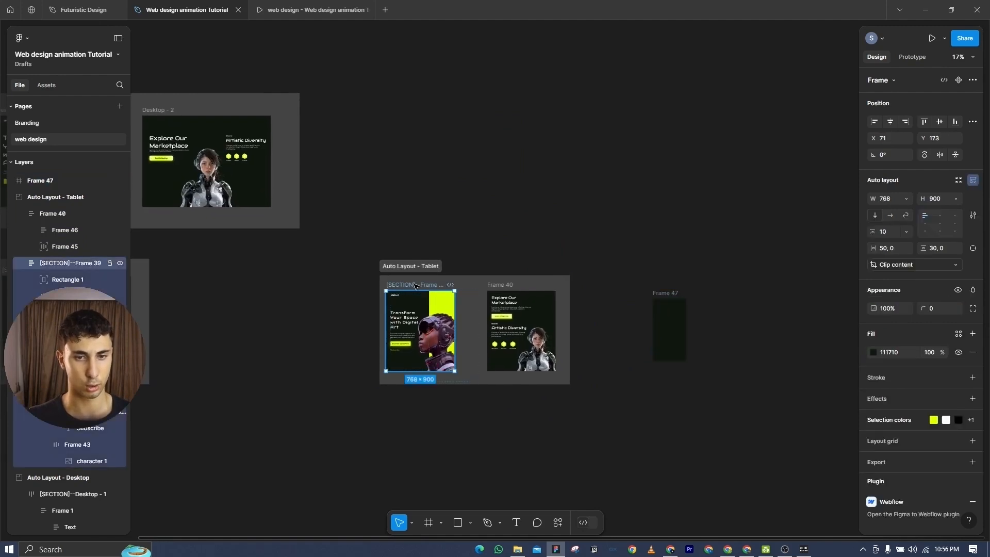
left_click(410, 222)
left_click_drag(450, 220, 700, 245)
scroll(700, 246, "down", 1)
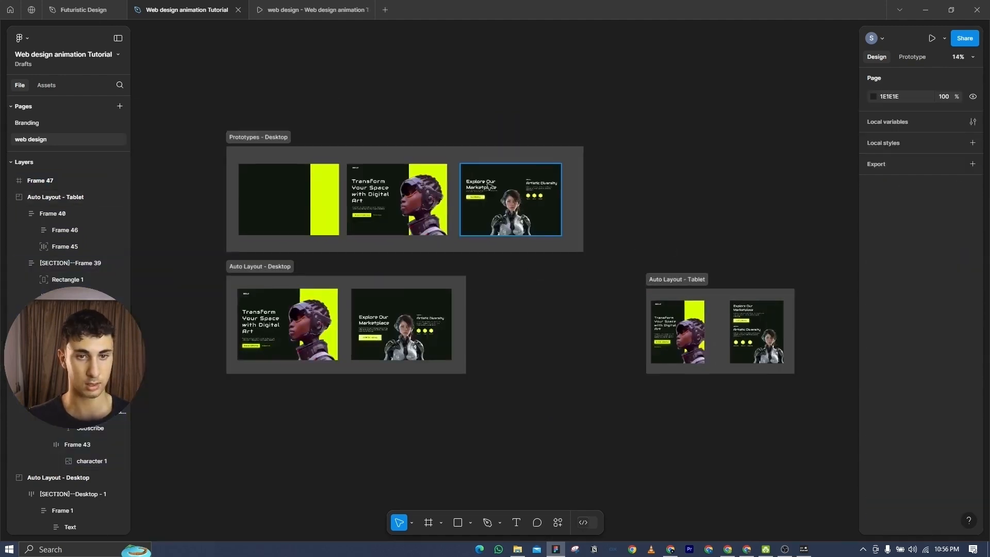
left_click(277, 307)
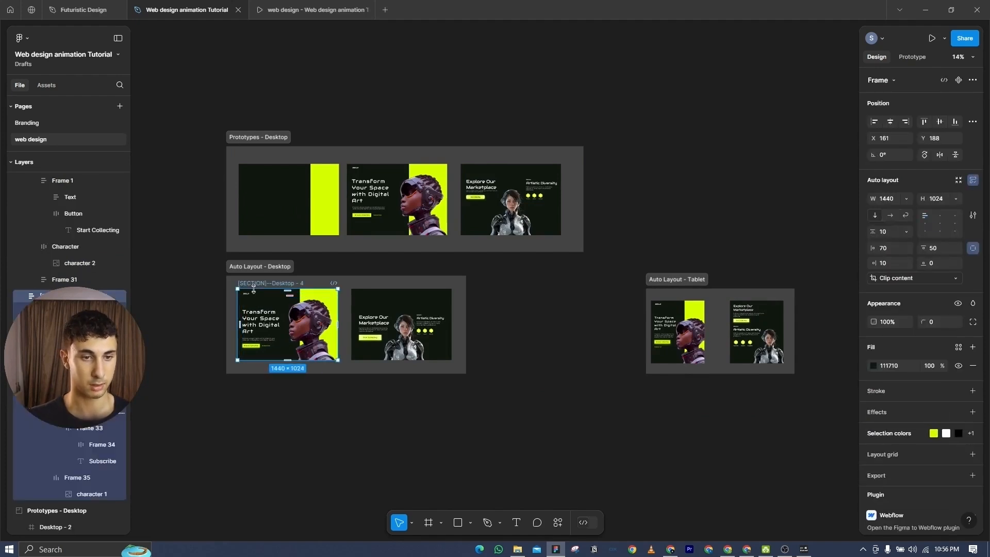
left_click(401, 169)
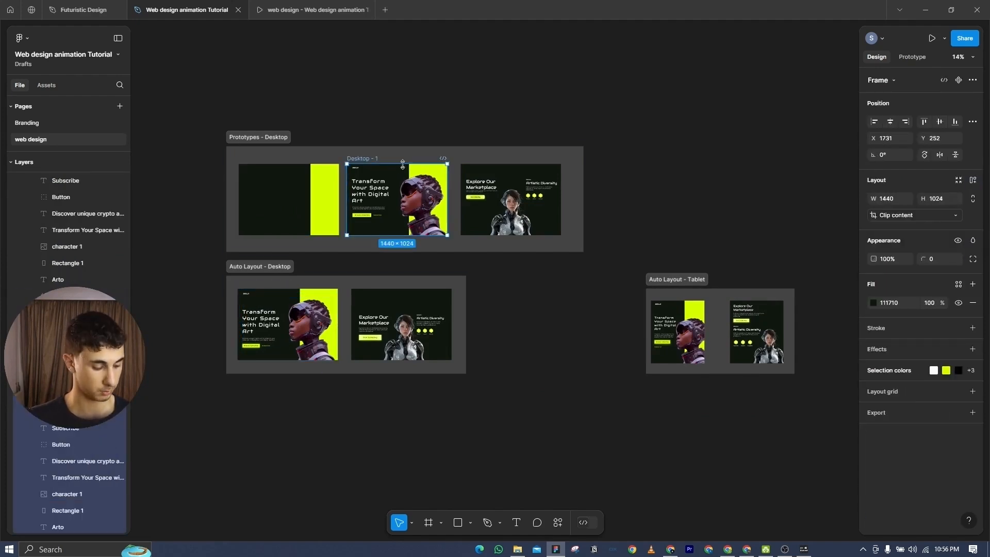
left_click_drag(656, 107, 160, 162)
left_click(514, 209)
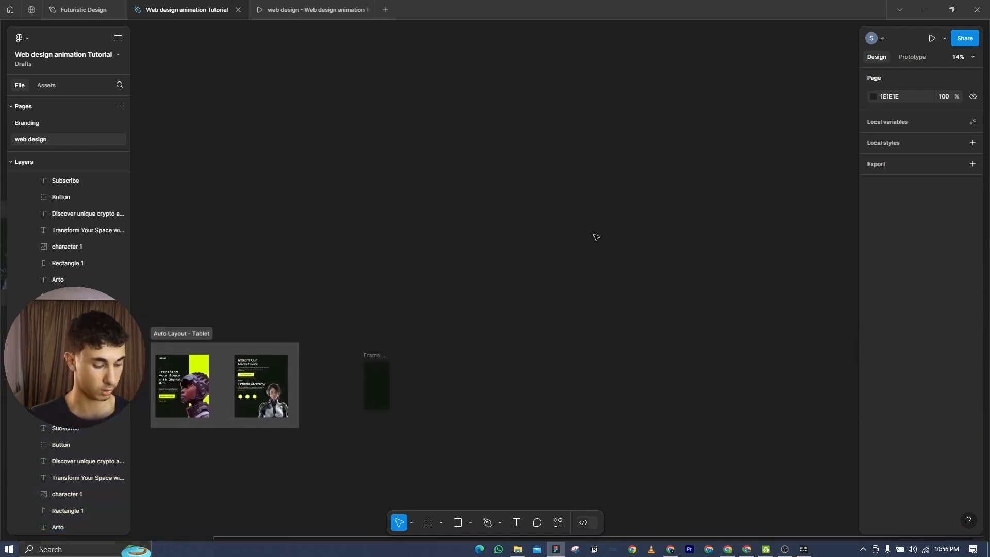
key("ctrl+v")
scroll(490, 254, "up", 2)
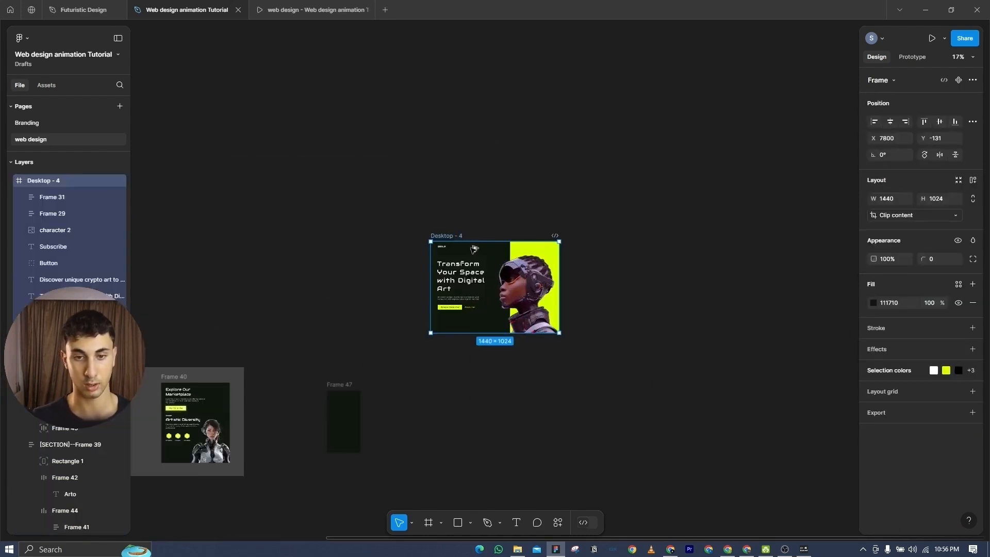
scroll(437, 237, "up", 2)
left_click_drag(442, 225, 492, 124)
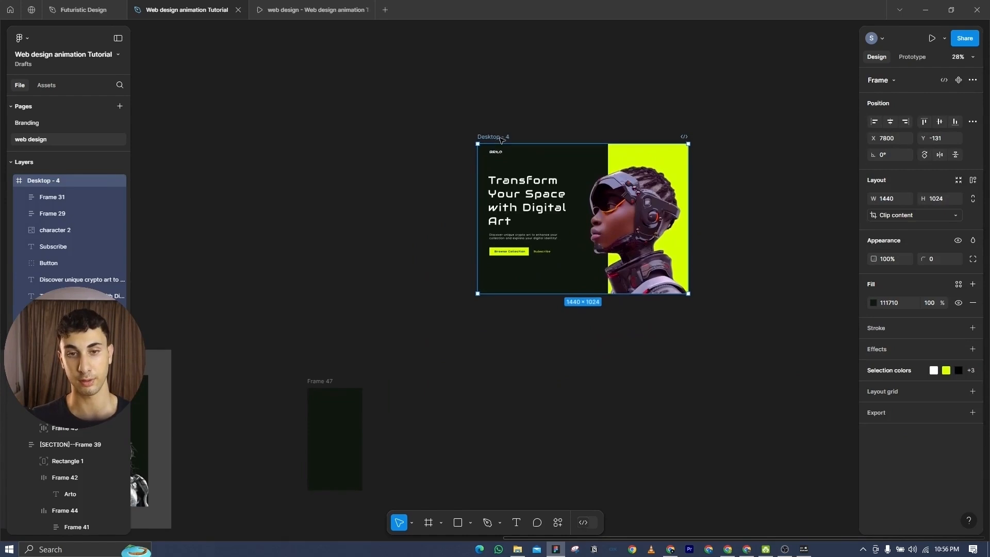
- Rotate the pasted hero frame to -90°, turn its character image upright and centre it over the lime block
left_click(924, 155)
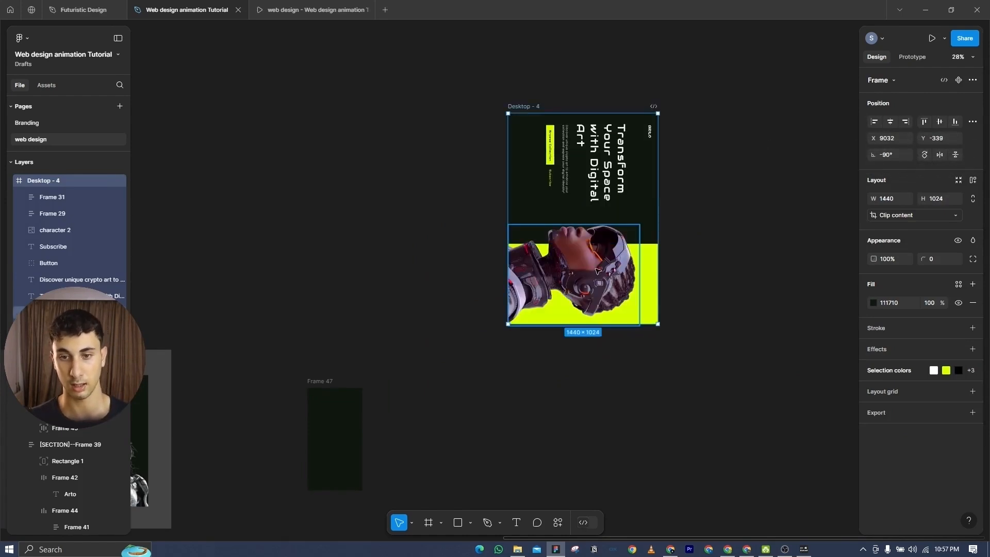
left_click(628, 249)
left_click(924, 154)
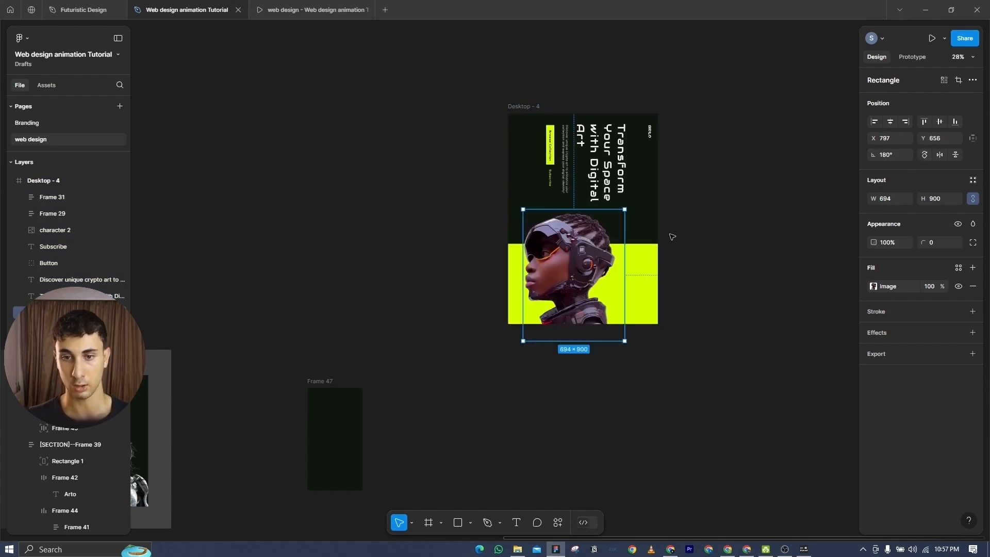
left_click_drag(587, 245, 592, 247)
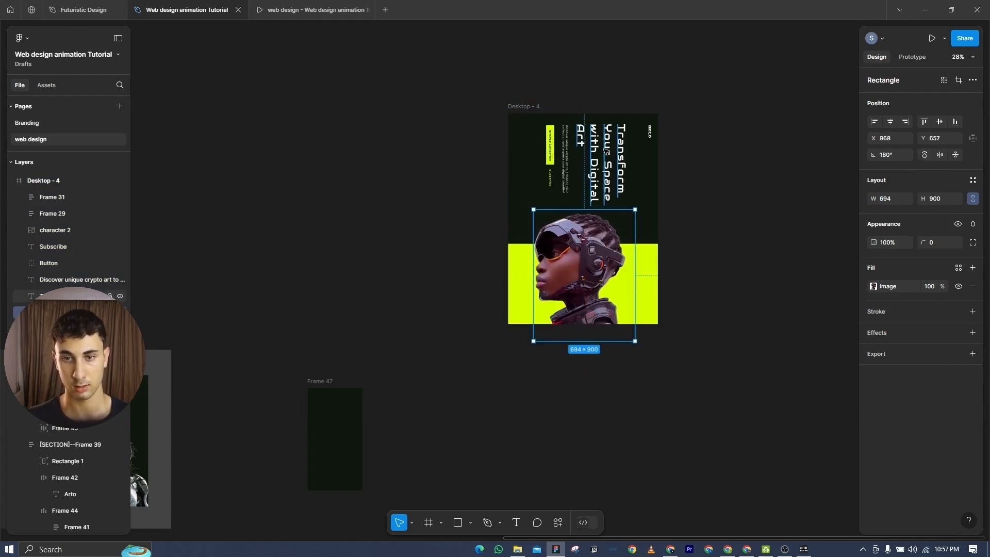
- Rotate the heading, description, Browse Collection button and Subscribe text upright together in the portrait hero frame
left_click(550, 147)
left_click(550, 178, "shift")
left_click(565, 159, "shift")
left_click(605, 138, "shift")
left_click(924, 155)
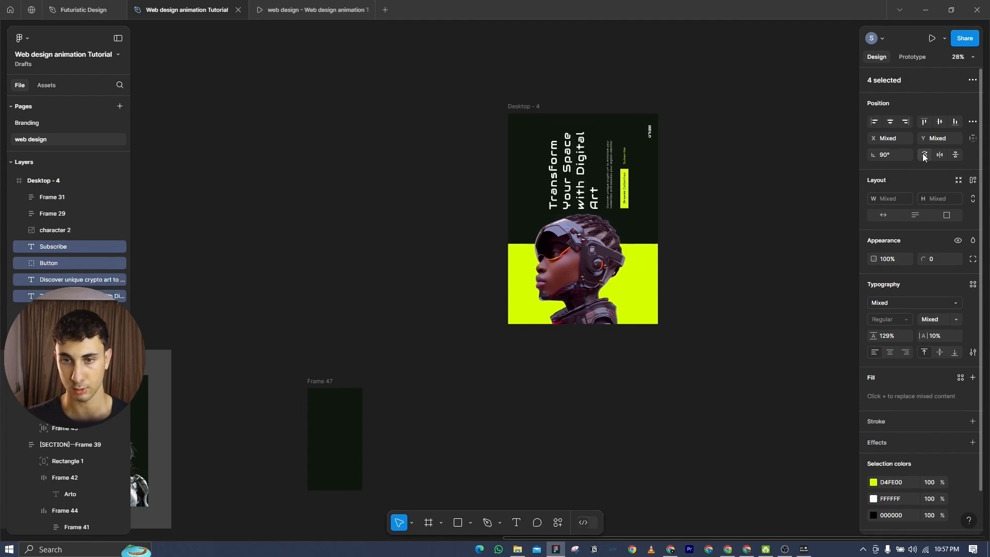
- Rotate the Arto logo text upright and move it above the heading in the portrait hero's upper-left corner
left_click(649, 134)
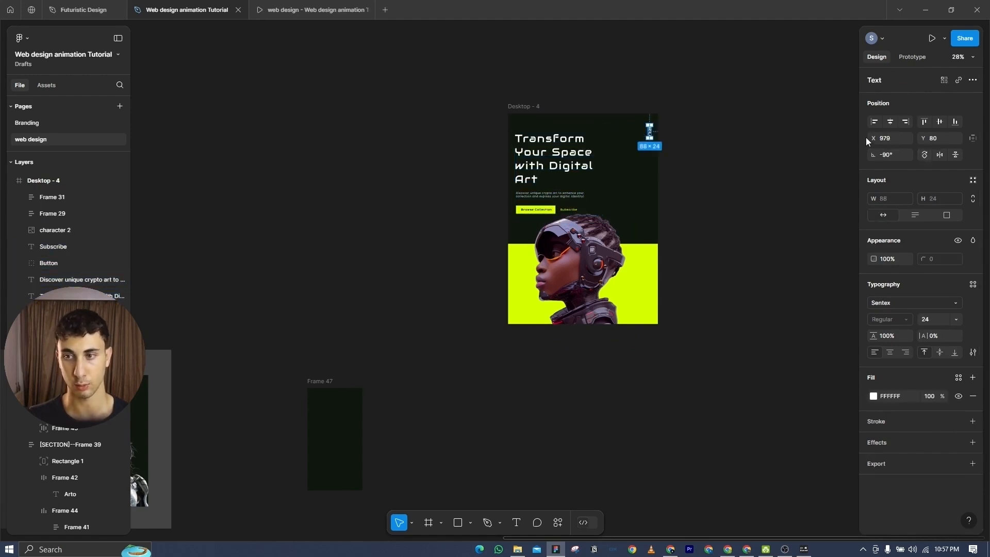
left_click(924, 155)
left_click_drag(651, 132, 526, 124)
left_click(664, 86)
- Compare the portrait hero layout with the tablet frames and the empty mobile frame
scroll(671, 268, "down", 1)
left_click_drag(661, 283, 542, 319)
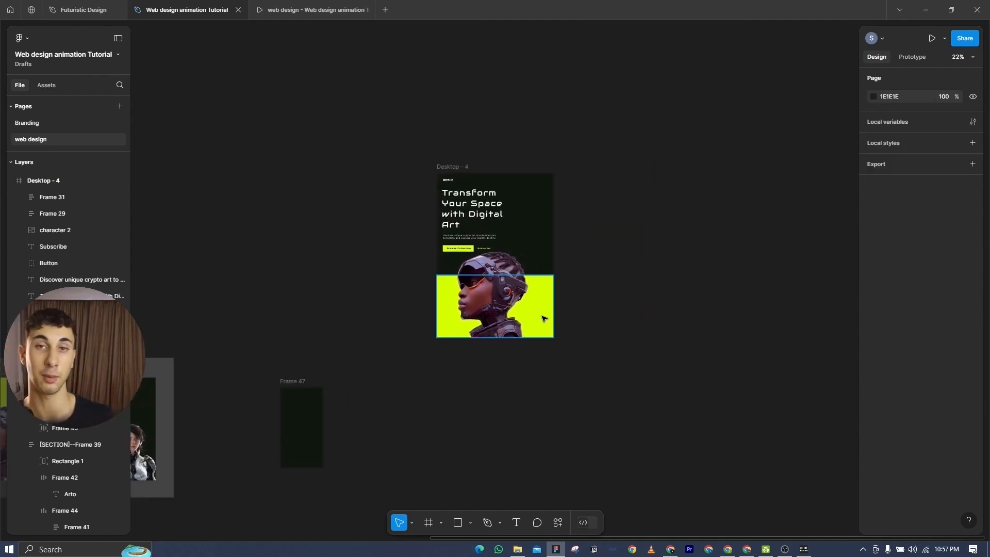
left_click_drag(421, 336, 722, 250)
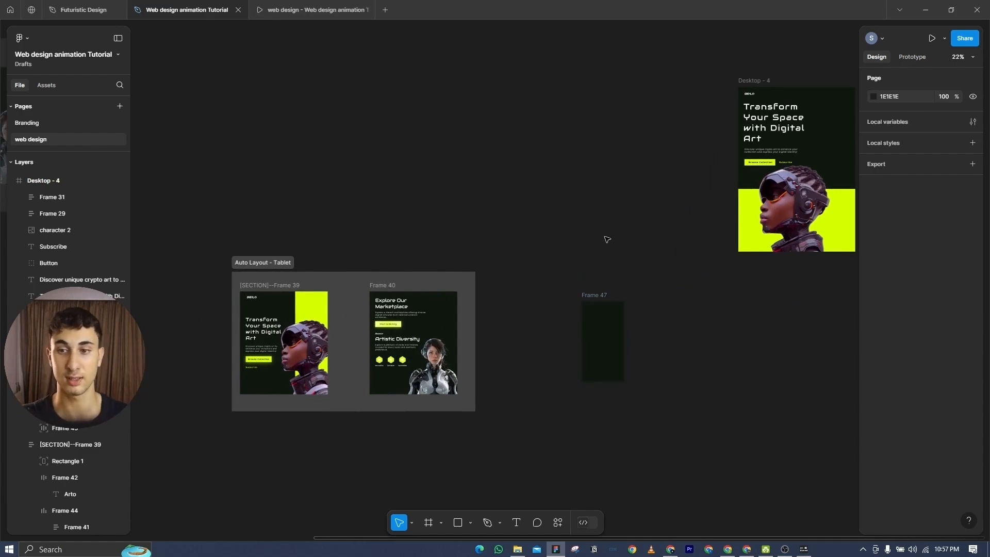
left_click_drag(606, 239, 332, 238)
scroll(565, 221, "up", 3)
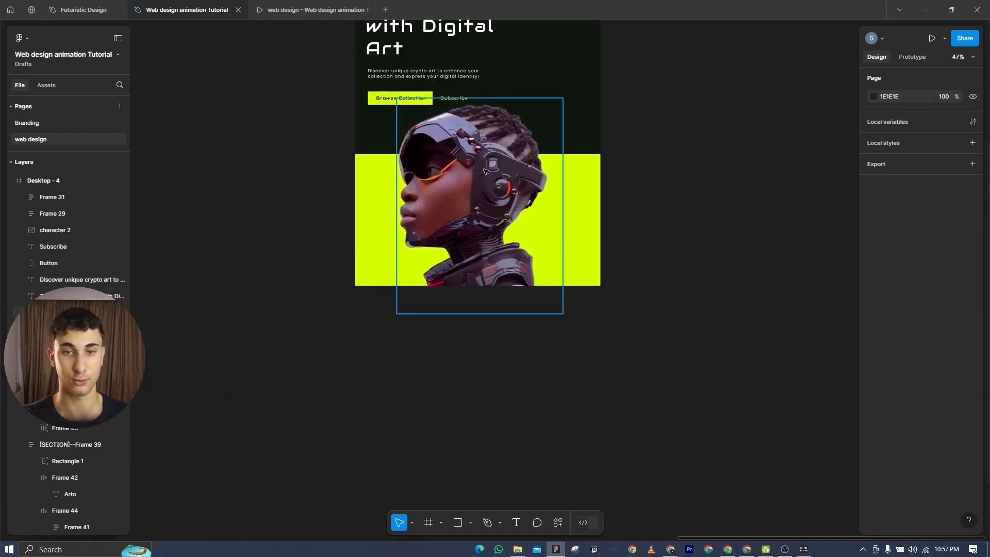
left_click(485, 171)
scroll(707, 210, "down", 5)
left_click_drag(707, 210, 620, 262)
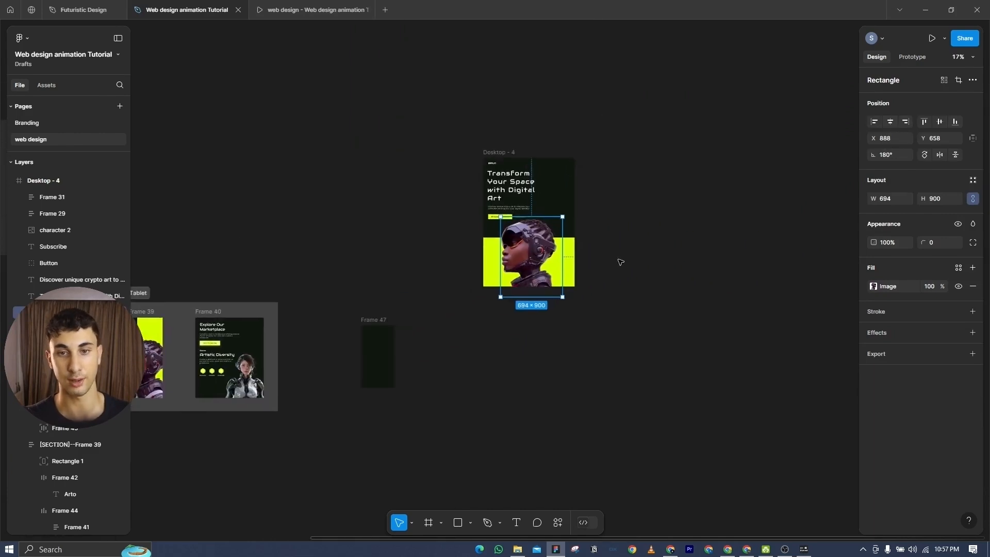
left_click(620, 261)
scroll(518, 215, "up", 4)
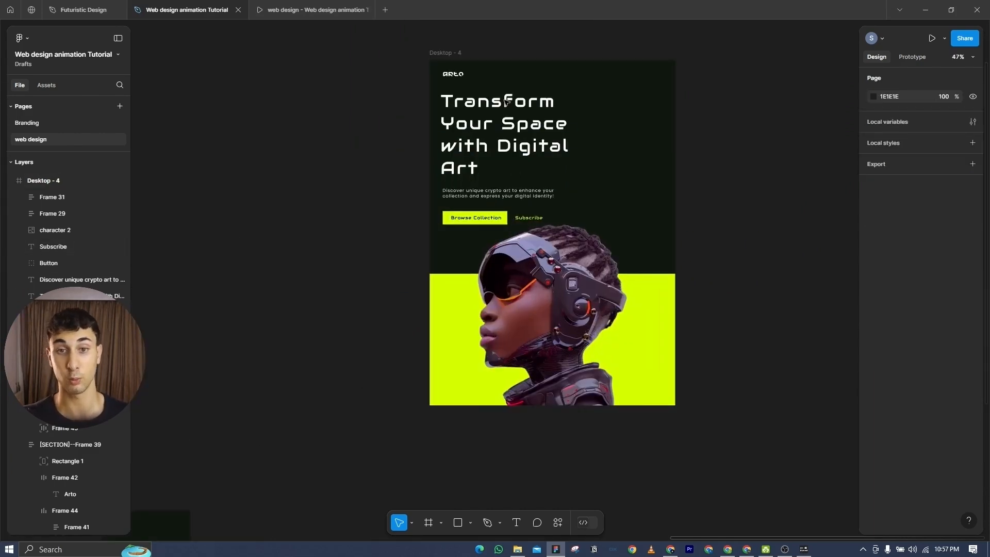
scroll(494, 251, "down", 3)
left_click_drag(376, 443, 468, 354)
scroll(468, 354, "up", 3)
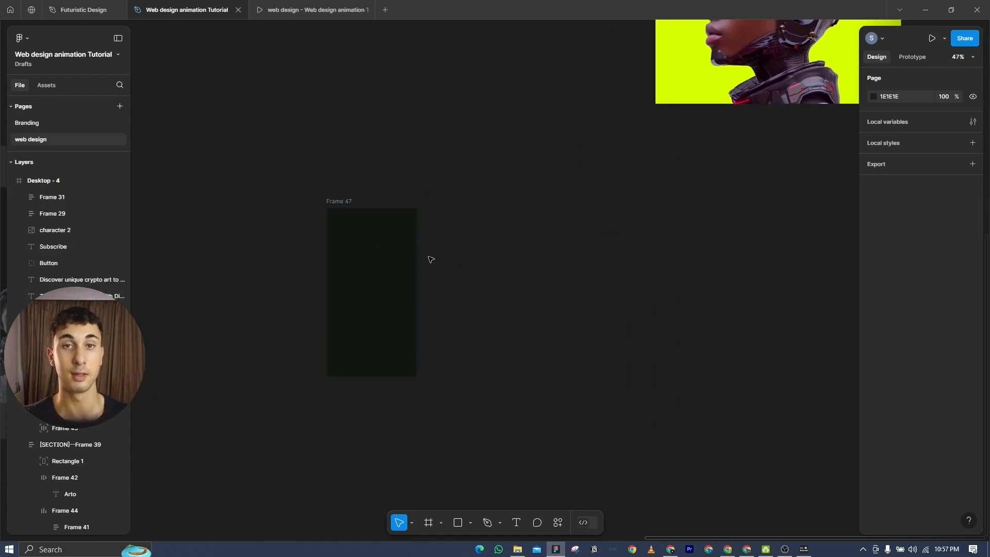
scroll(431, 259, "down", 4)
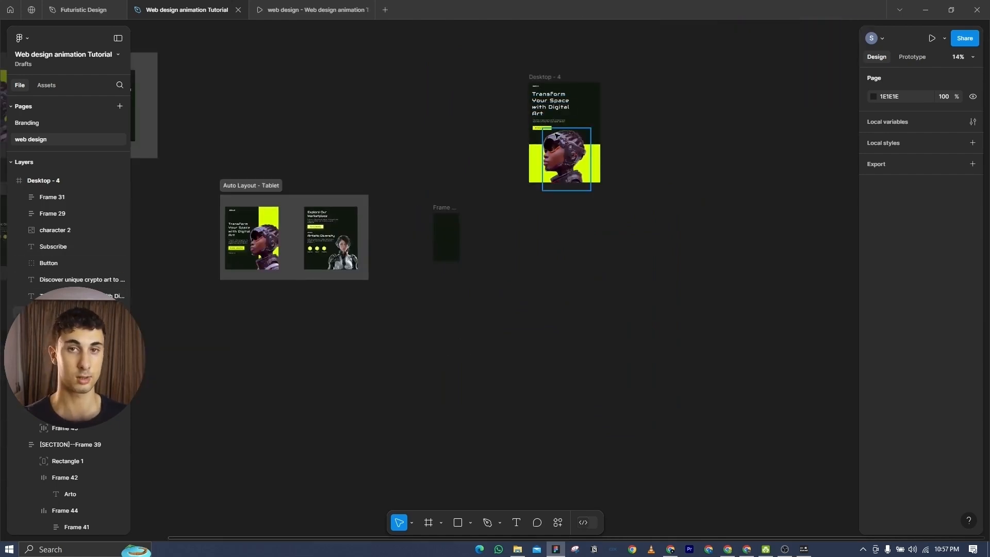
- Copy the heading, description, Browse Collection button and Subscribe text from the portrait hero into the empty mobile frame, Frame 47
scroll(555, 135, "up", 4)
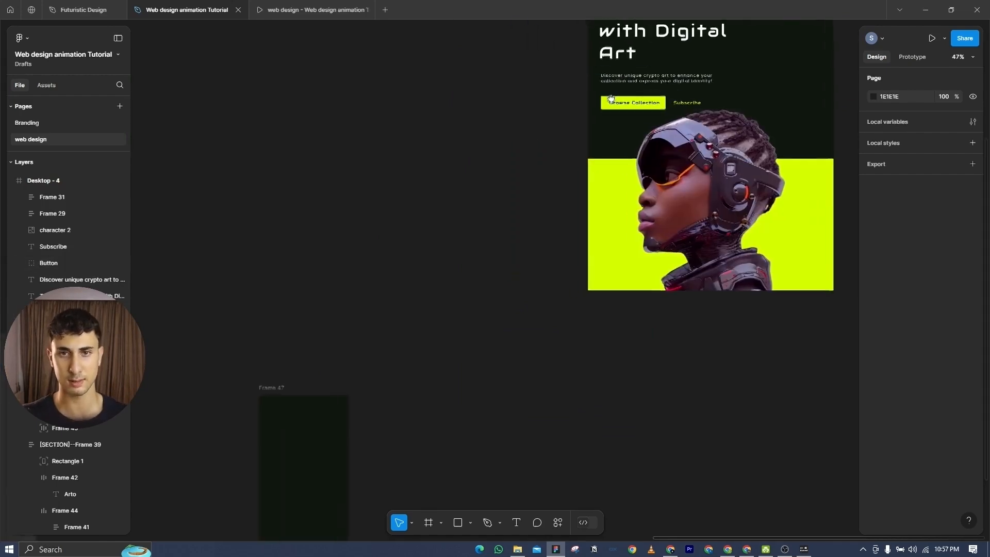
scroll(593, 97, "left", 2)
scroll(633, 59, "down", 2)
left_click(633, 59)
left_click(630, 85, "shift")
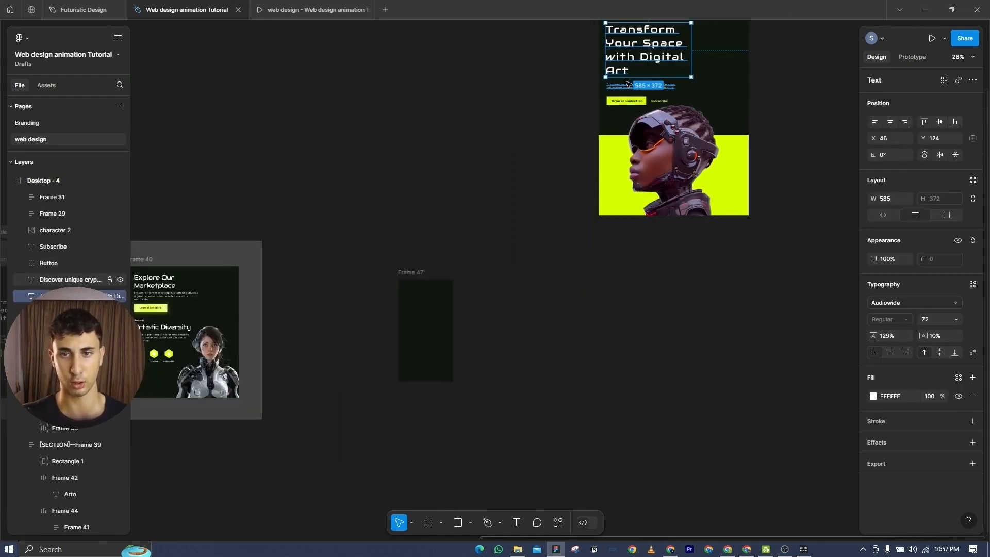
left_click(631, 100, "shift")
left_click(660, 101, "shift")
scroll(670, 93, "up", 2)
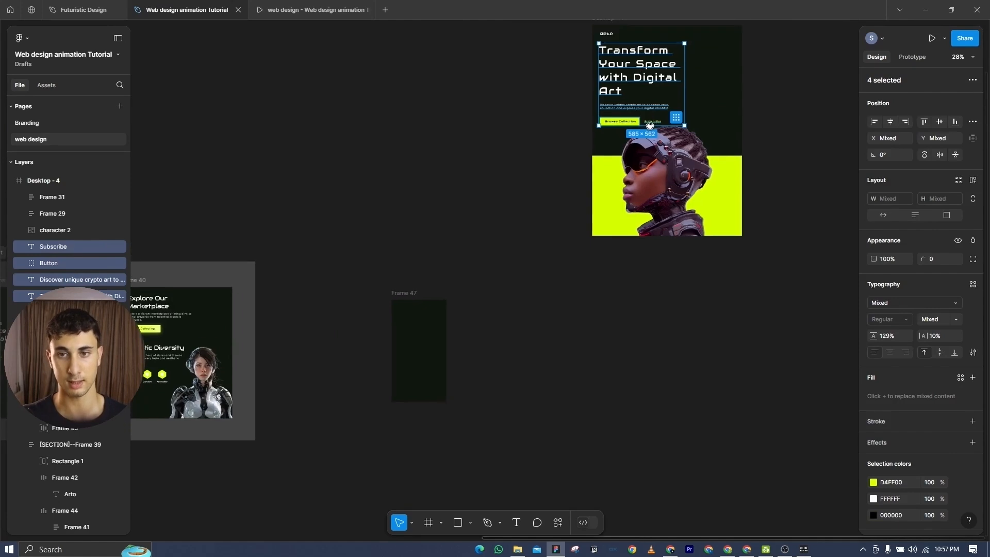
left_click(404, 296)
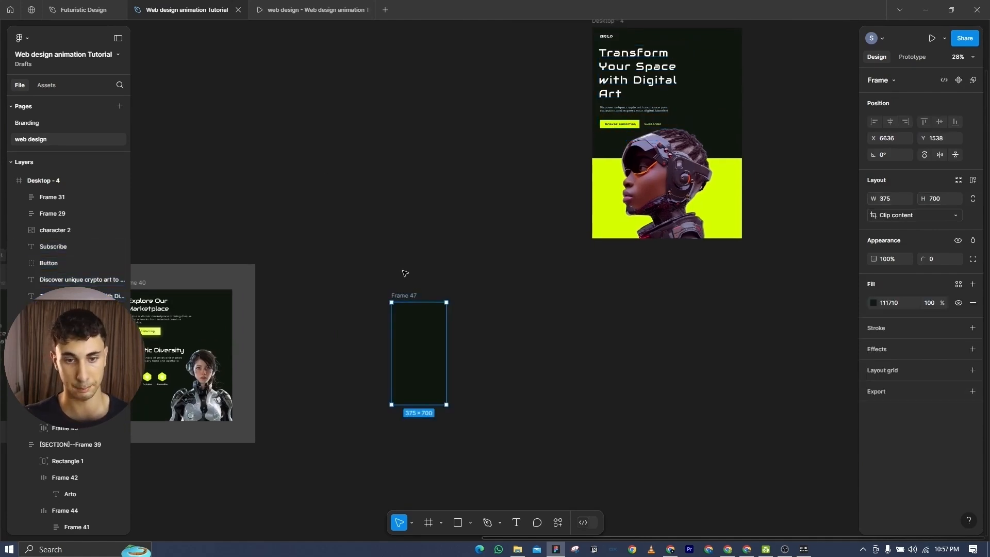
key("ctrl+v")
- Check the mobile H1 size in the Google Docs type guide, then set the mobile heading to font size 32 and about 278 px wide
left_click(671, 549)
scroll(365, 377, "down", 3)
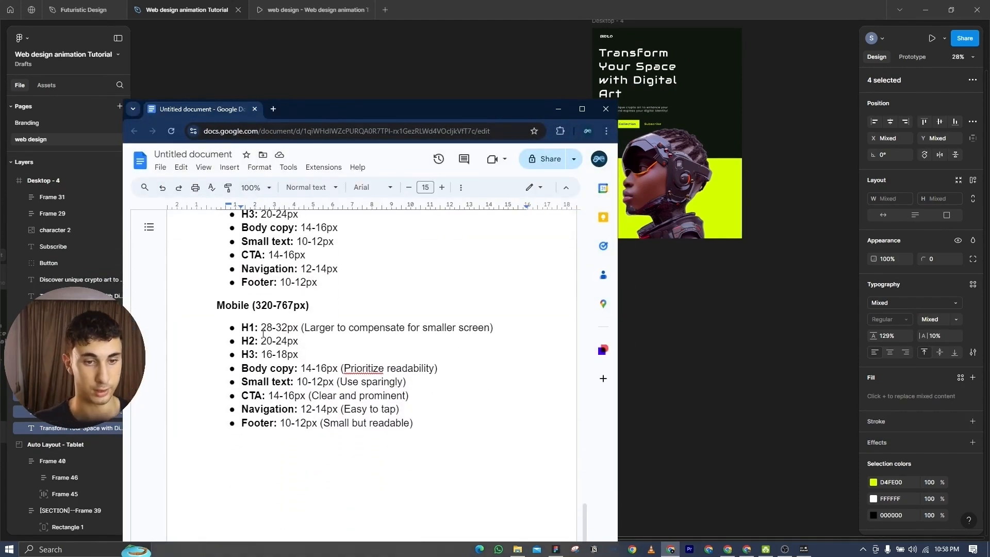
left_click(559, 109)
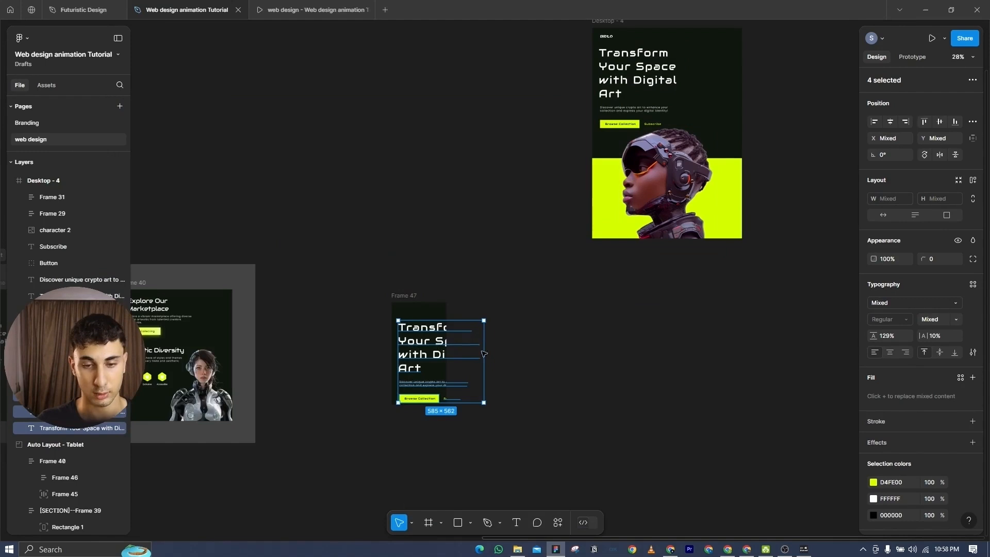
double_click(406, 341)
key("Return")
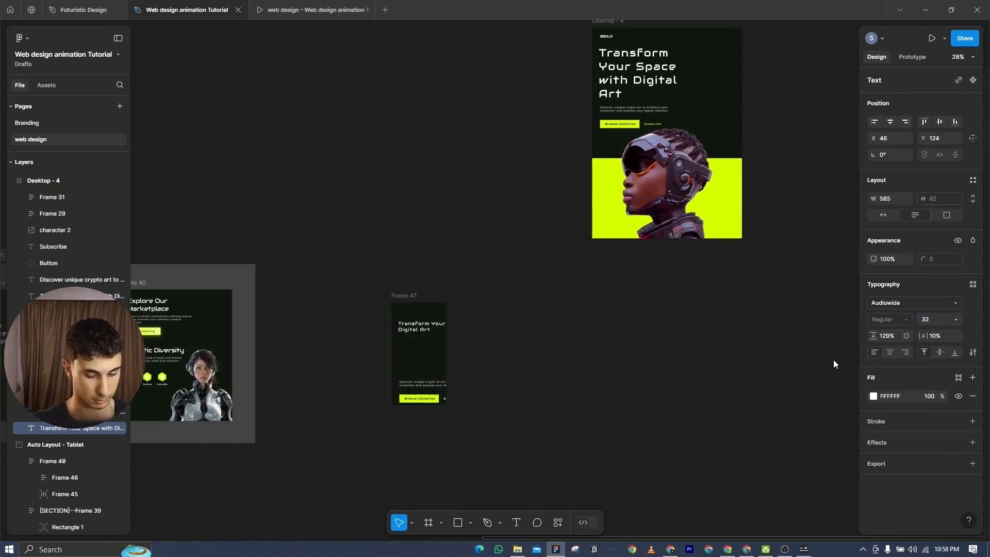
scroll(482, 327, "up", 5)
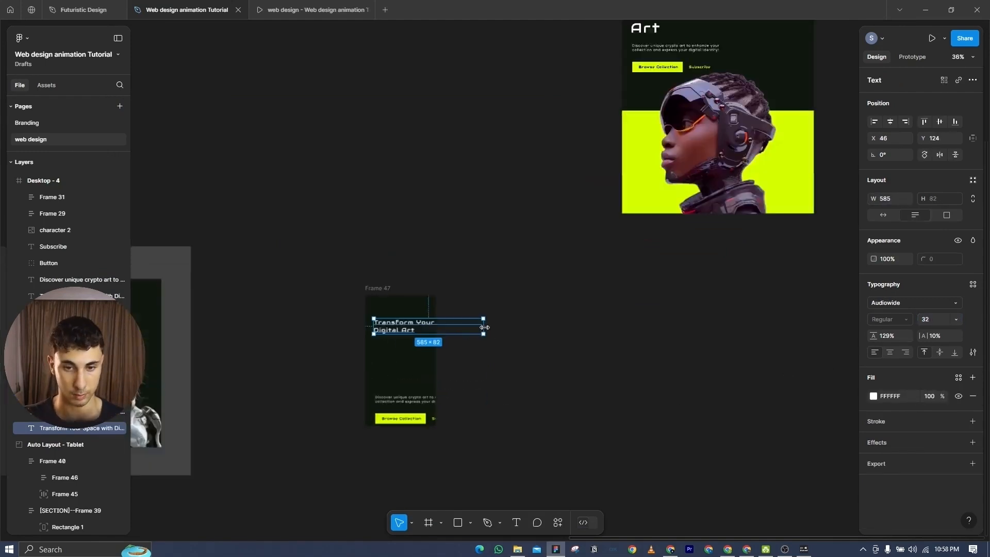
left_click_drag(483, 329, 388, 323)
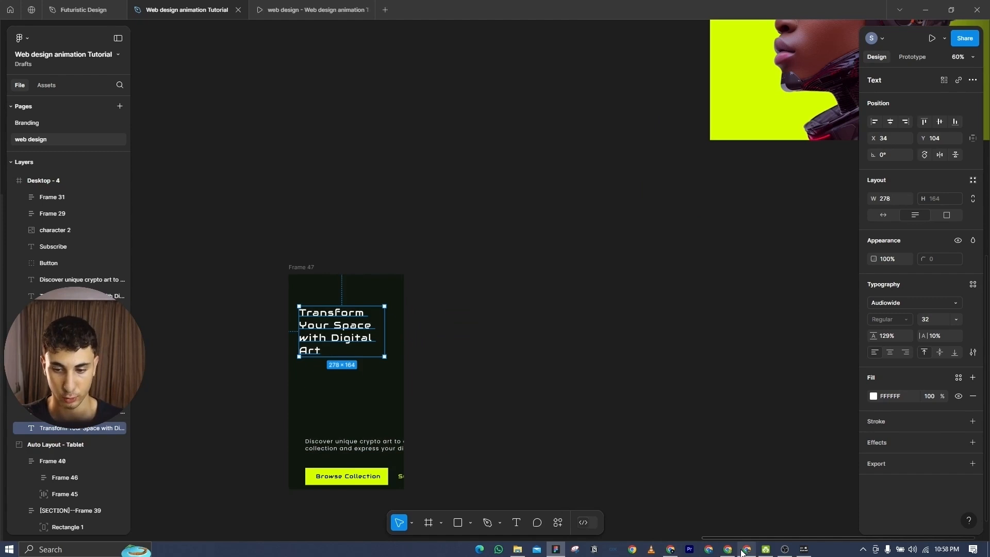
- Check the guide's body copy size, then set the mobile description to font size 16 and fit it, about 233 px wide, beneath the heading
mouse_move(742, 553)
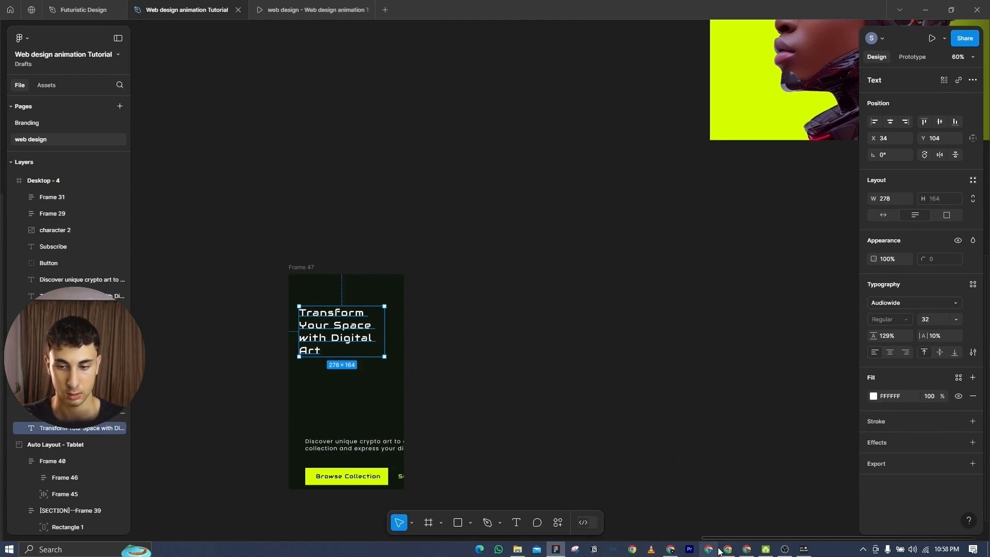
left_click(672, 549)
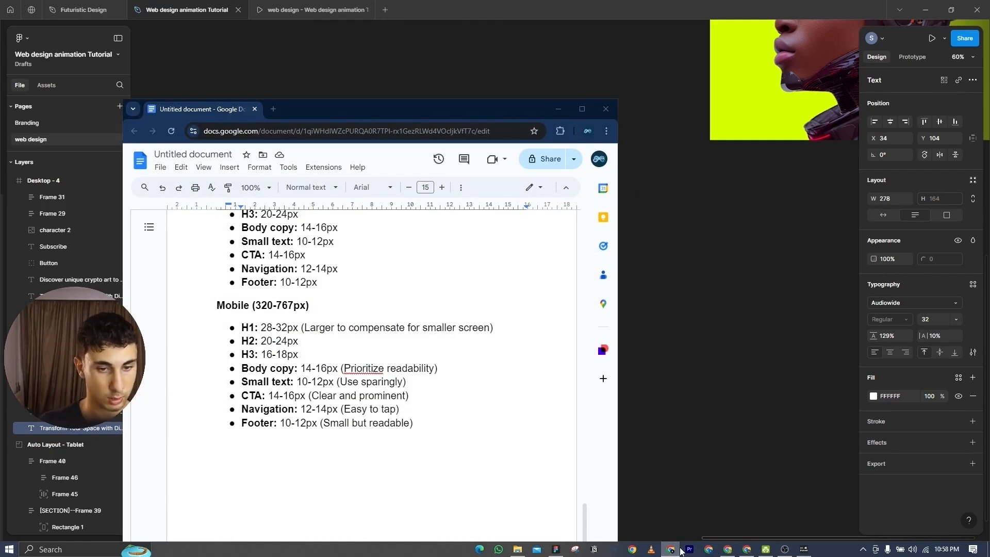
left_click(672, 550)
left_click(337, 448)
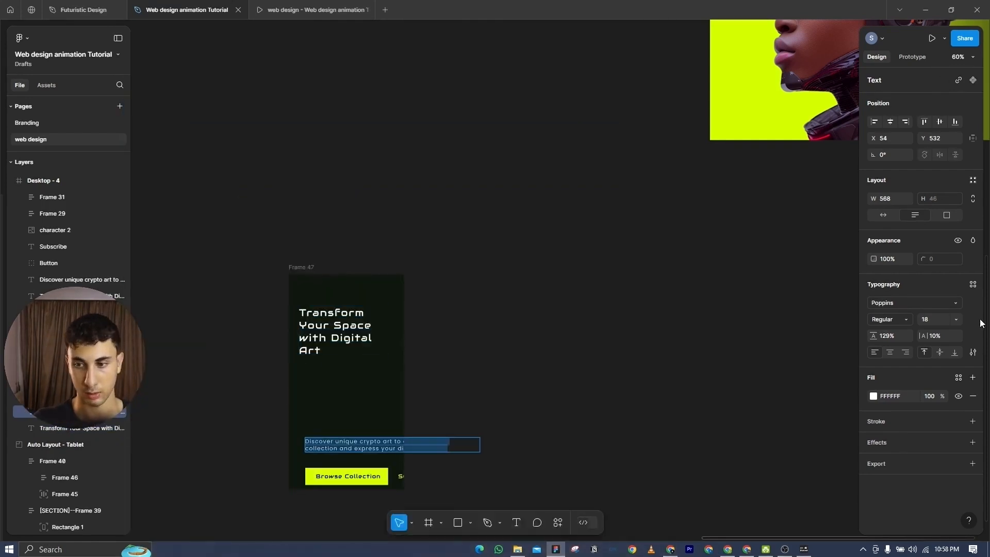
type("16")
key("Return")
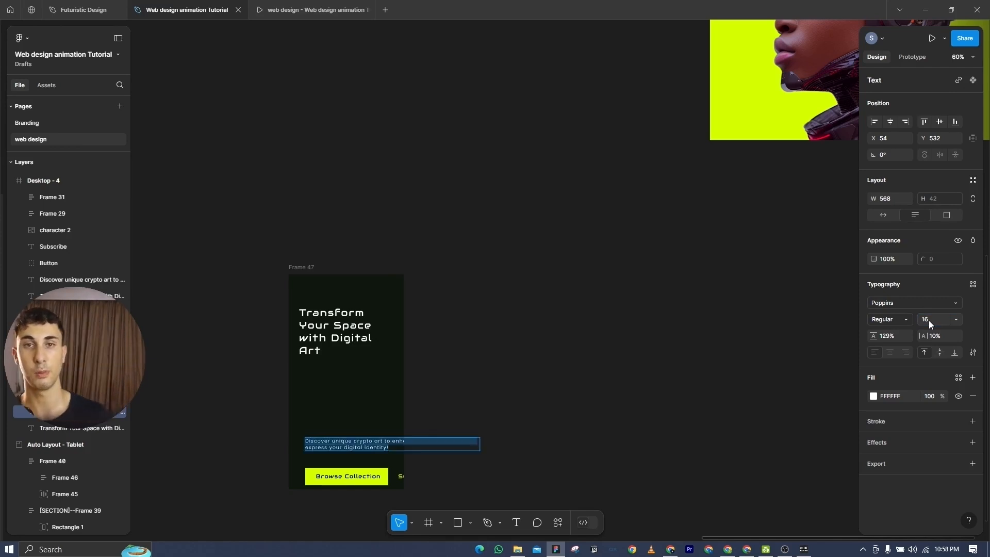
left_click(658, 313)
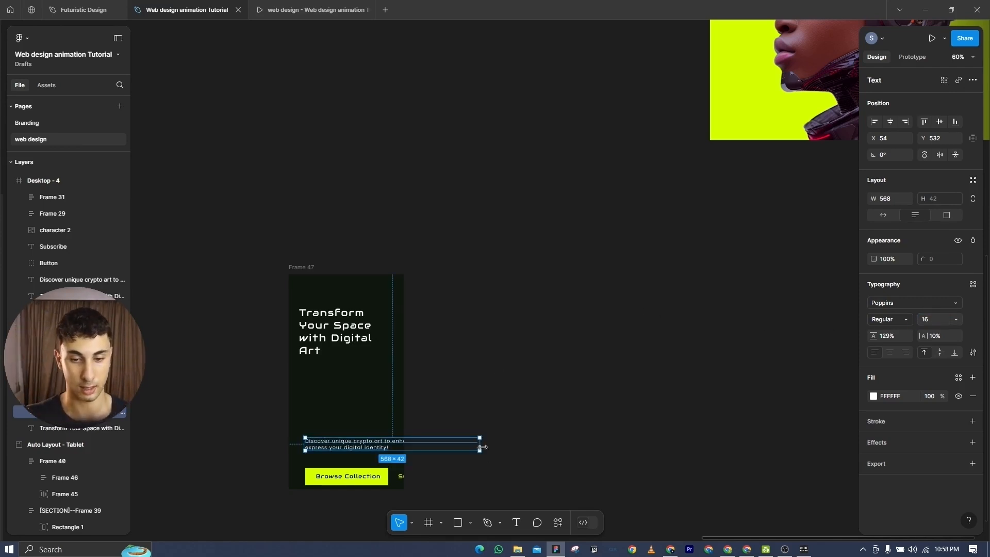
left_click_drag(455, 446, 372, 378)
left_click(428, 403)
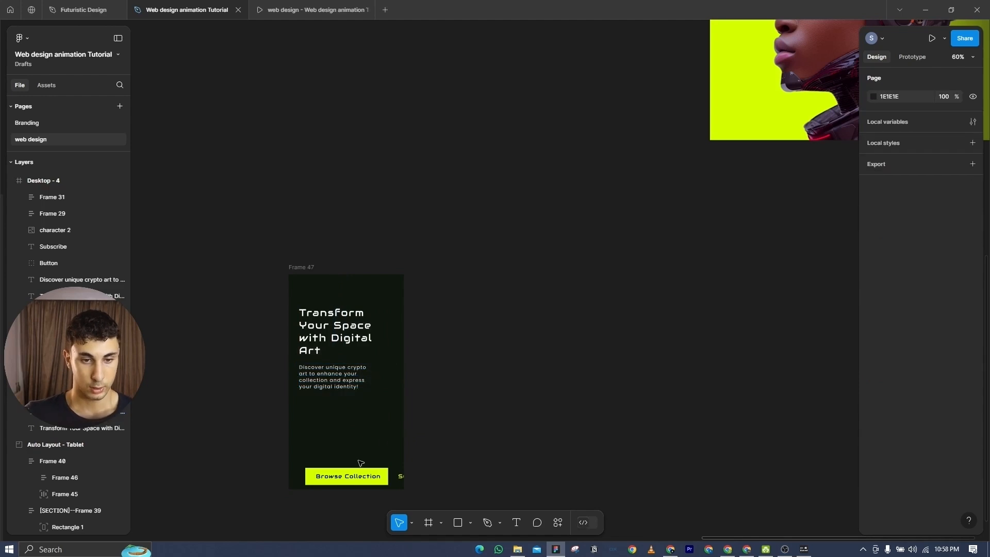
- Set the Browse Collection button label's font size to 16 in the mobile frame
left_click(361, 474)
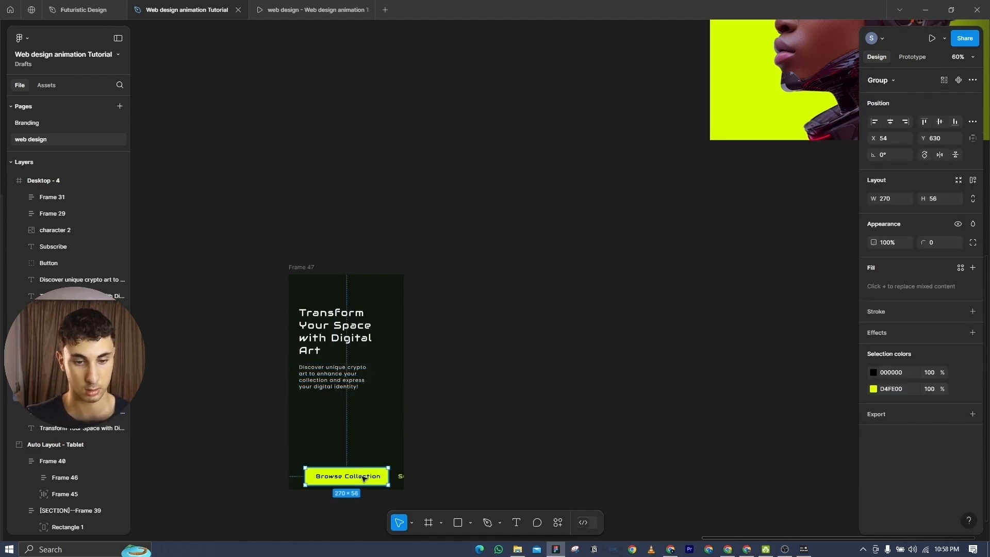
double_click(363, 478)
double_click(363, 478)
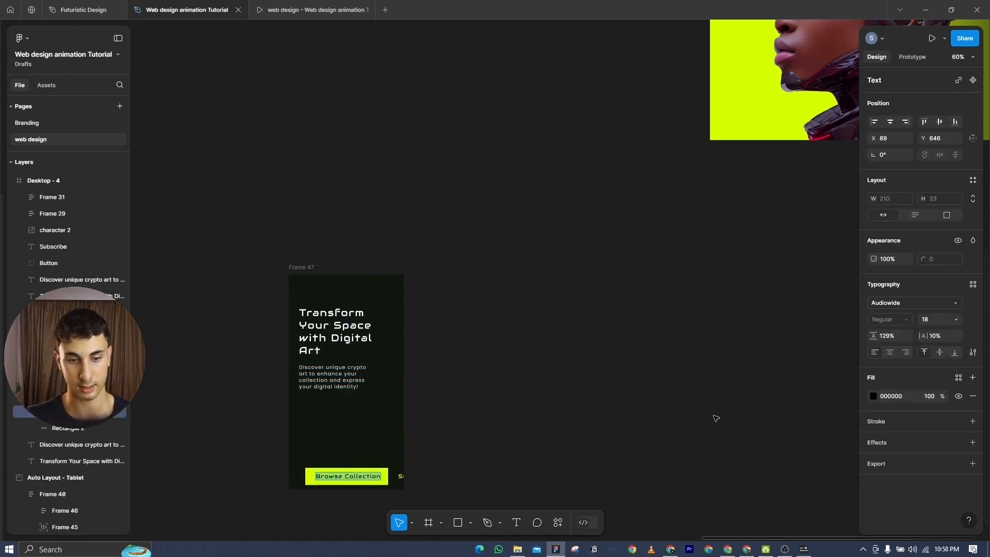
left_click(931, 318)
type("1")
type("6")
key("Return")
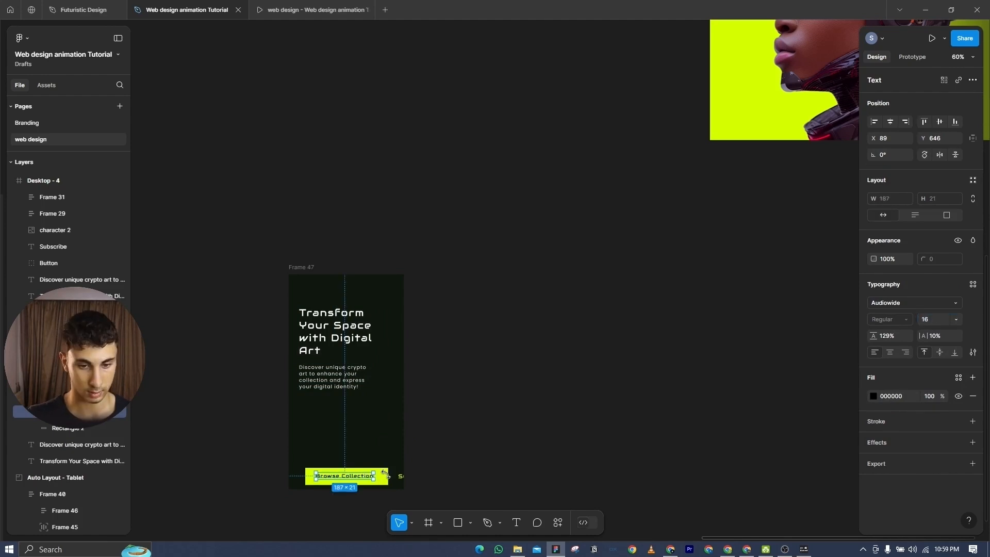
- Shrink the Browse Collection button's rectangle to about 242 × 43 and centre the label inside it
scroll(383, 477, "up", 5)
left_click(388, 469)
mouse_move(396, 468)
left_mouse_down()
mouse_move(376, 468)
mouse_move(385, 468)
left_mouse_up()
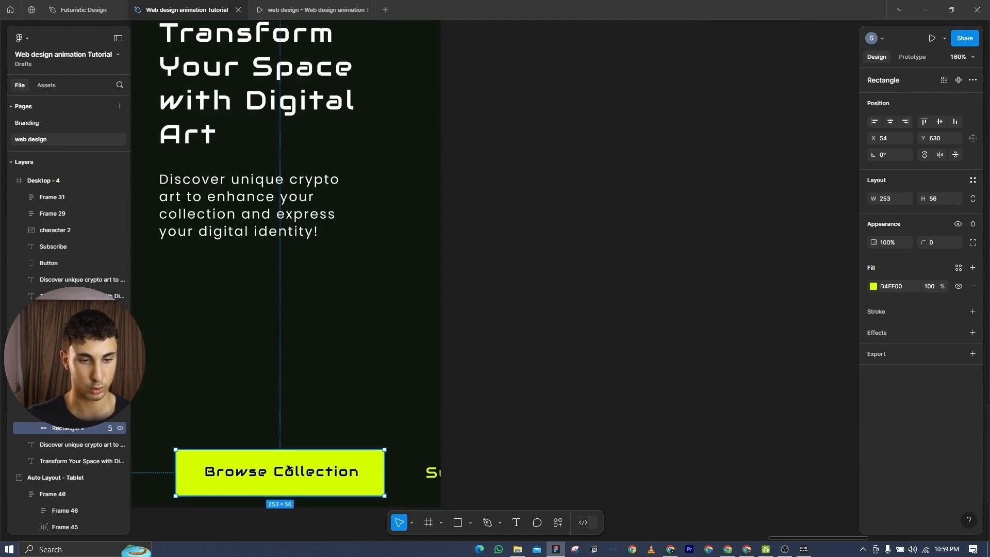
left_click_drag(291, 496, 291, 489)
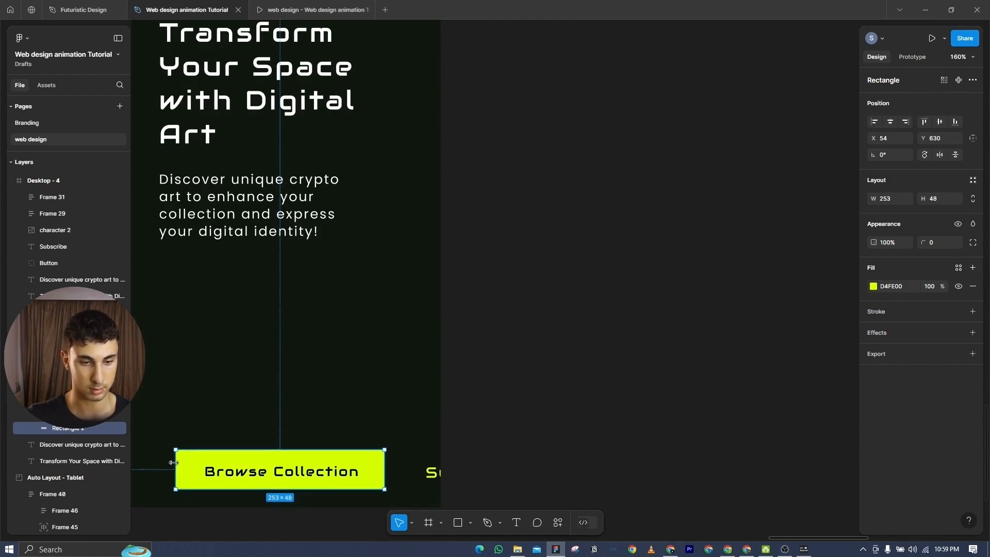
left_click_drag(183, 465, 248, 453)
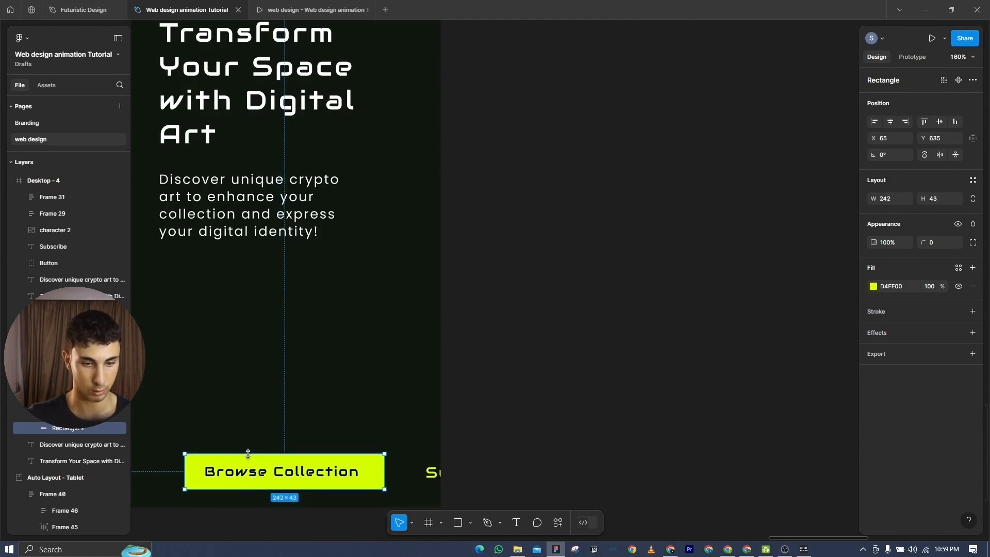
left_click(584, 366)
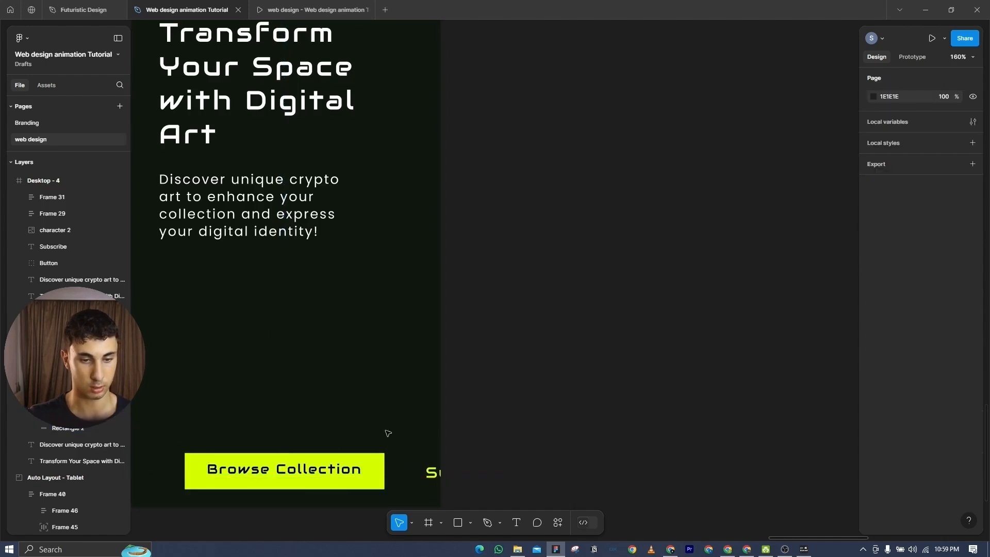
left_click(301, 468)
left_click(419, 435)
scroll(419, 435, "down", 2)
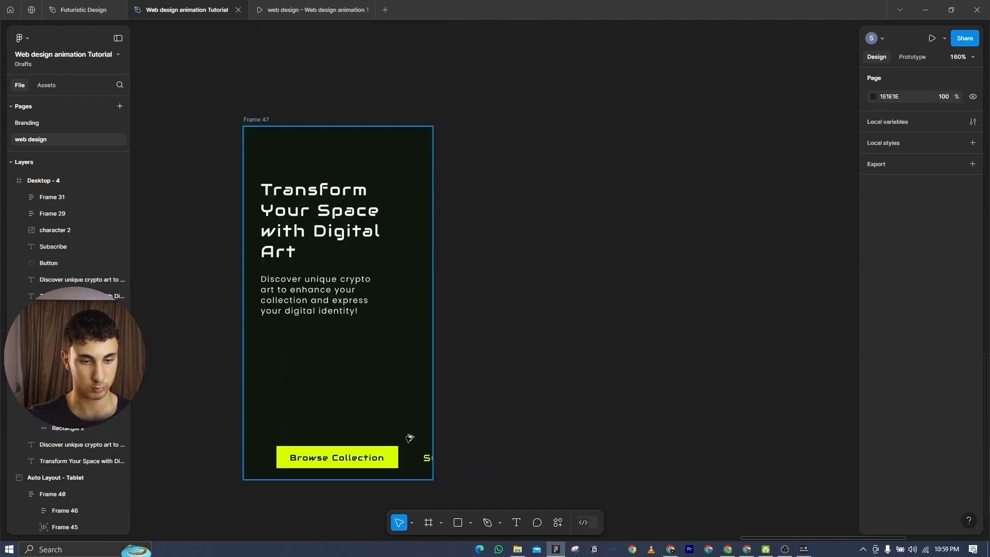
- Move the Browse Collection button and the Subscribe text beneath the description in the mobile frame
left_click(355, 456)
left_click_drag(356, 444, 338, 335)
scroll(428, 383, "down", 3)
left_click_drag(432, 386, 356, 342)
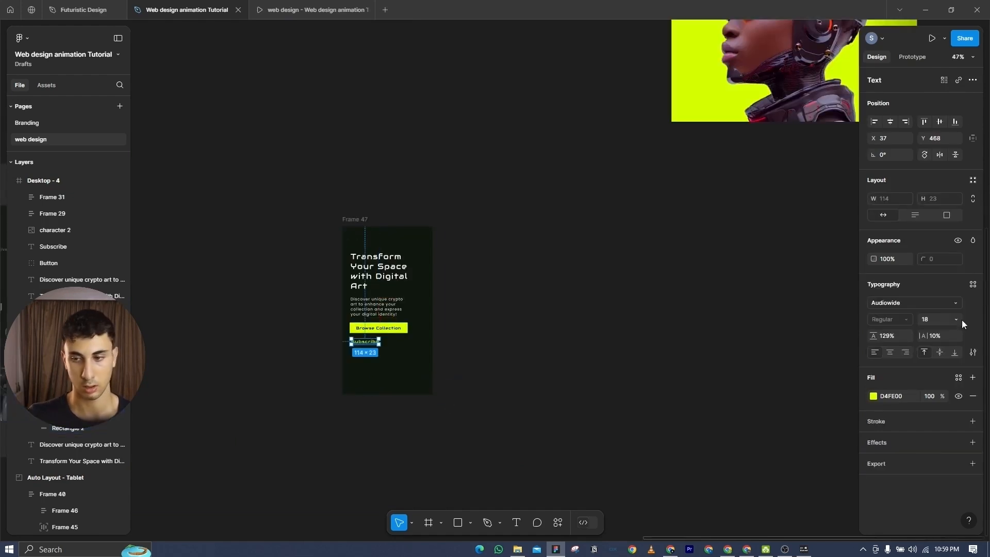
- Set the mobile Subscribe text's font size to 16
double_click(373, 342)
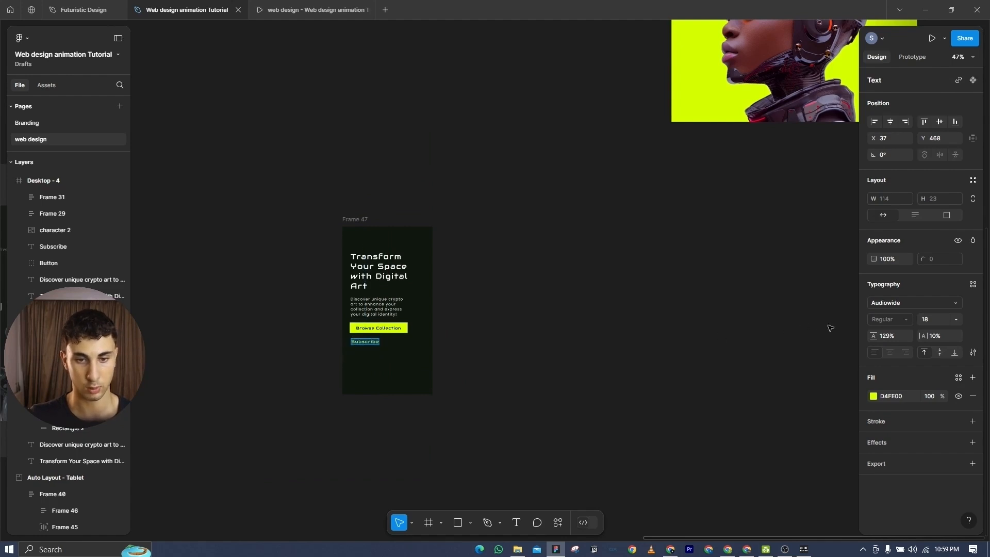
left_click(935, 321)
key("Return")
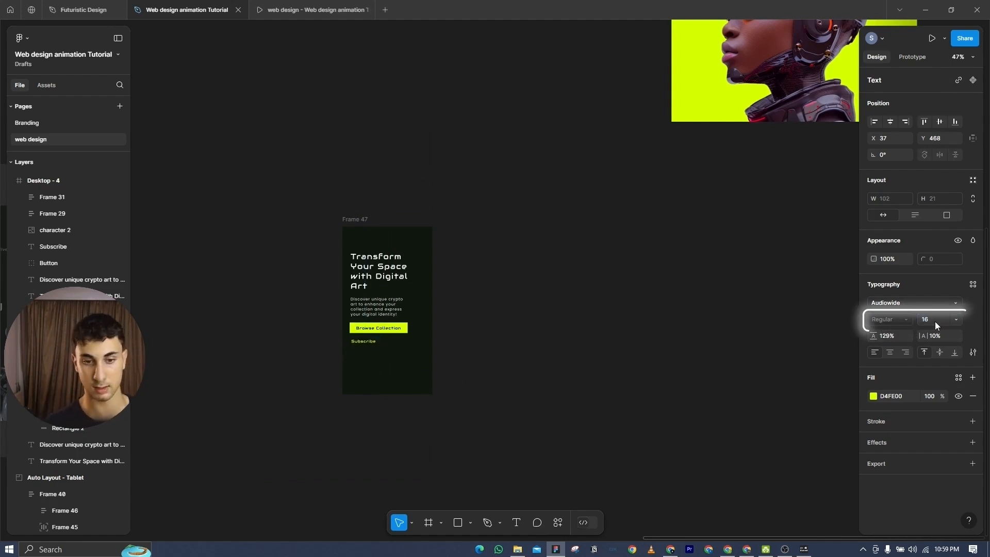
- Move the character image from the portrait hero into the lower part of the mobile frame and scale it down
scroll(421, 312, "down", 4)
left_click_drag(603, 175, 382, 328)
scroll(485, 347, "up", 3)
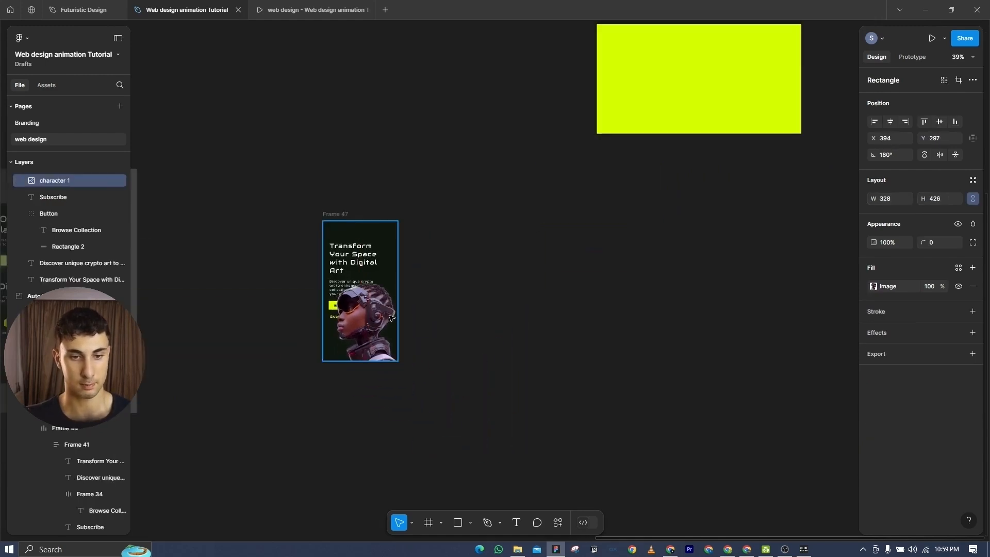
scroll(382, 325, "up", 5)
- Widen the mobile heading to about 341 px so it wraps onto three lines, and reposition the description directly beneath it
left_click(387, 190)
left_click_drag(398, 191, 358, 189)
left_click_drag(323, 273, 319, 253)
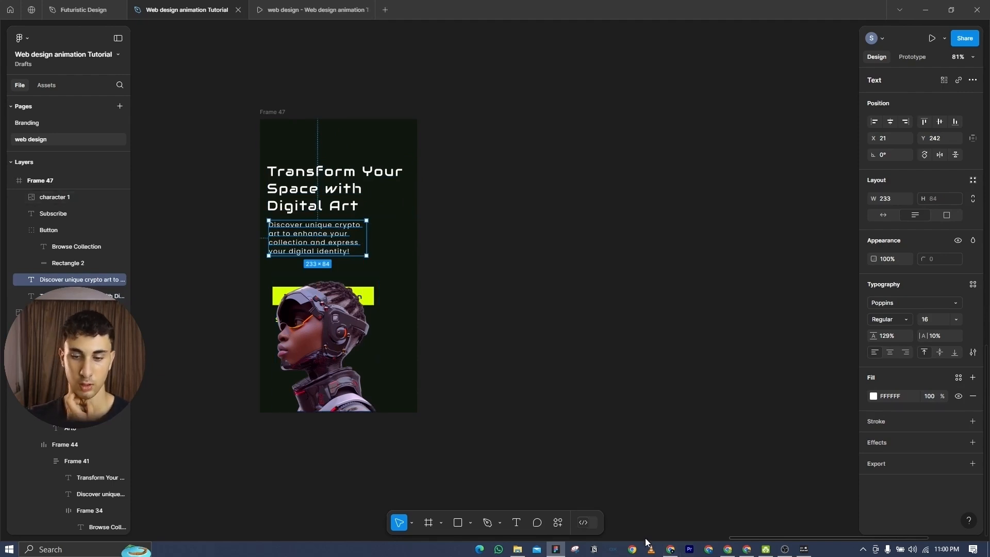
- Recheck the Google Docs type guide, then set the mobile heading's font size to 28 and narrow its text box to fit
left_click(670, 551)
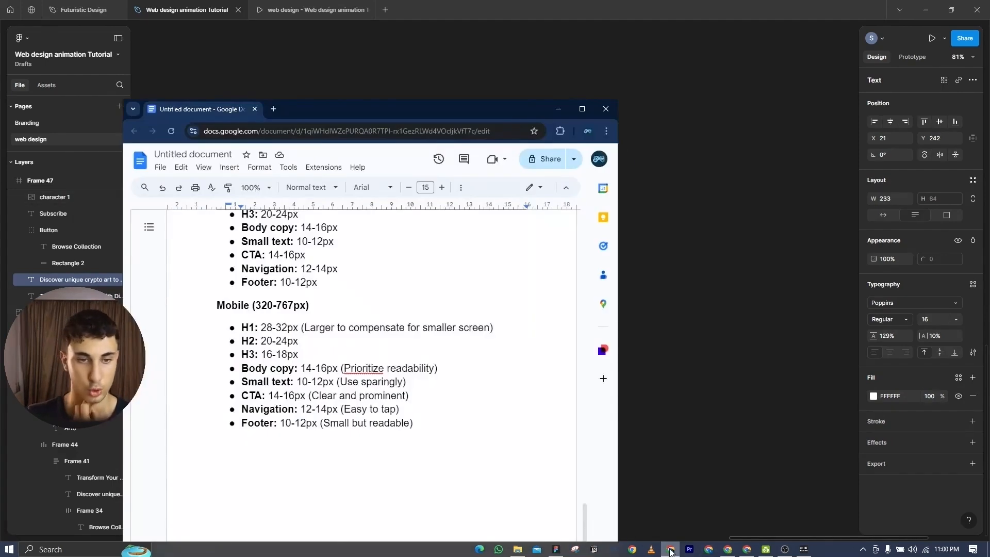
left_click(671, 551)
key("Tab")
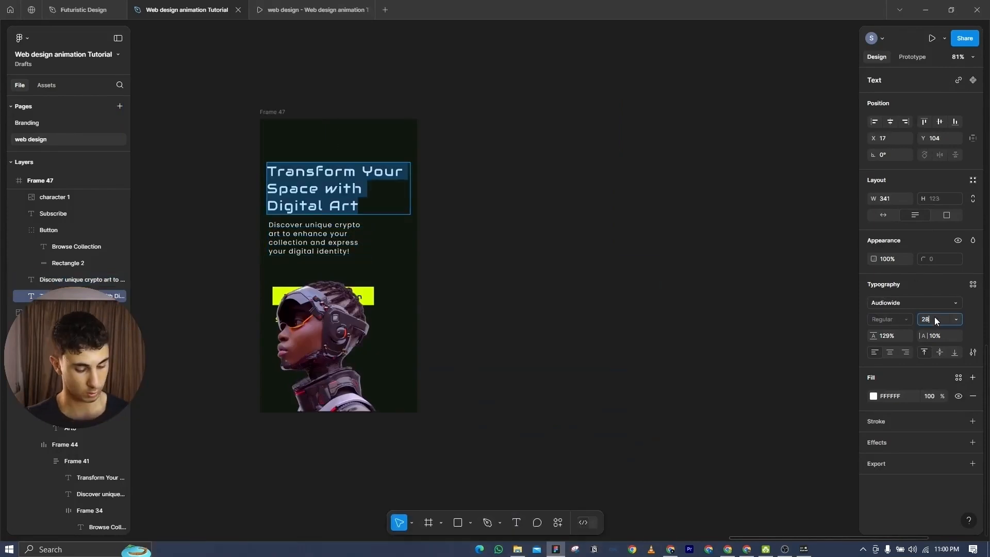
type("28")
key("Return")
left_click_drag(411, 185, 388, 185)
left_click(382, 218)
- Restack the description, Browse Collection button and Subscribe text closely under the mobile heading, with the character image lowered to clear them
left_click_drag(336, 241, 334, 233)
left_click_drag(361, 328, 360, 371)
left_click(352, 296)
left_click_drag(359, 295, 352, 264)
left_click(305, 319)
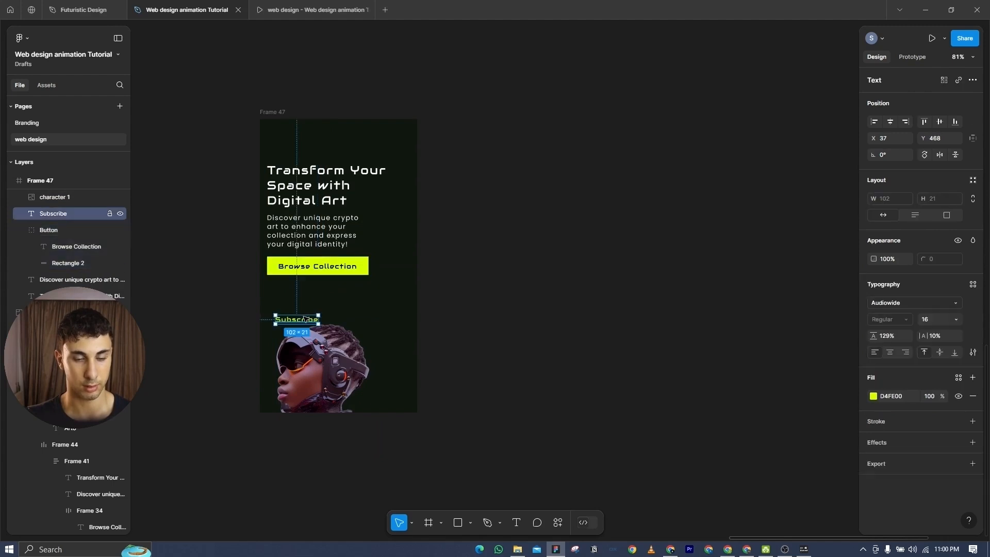
left_click_drag(307, 302, 303, 293)
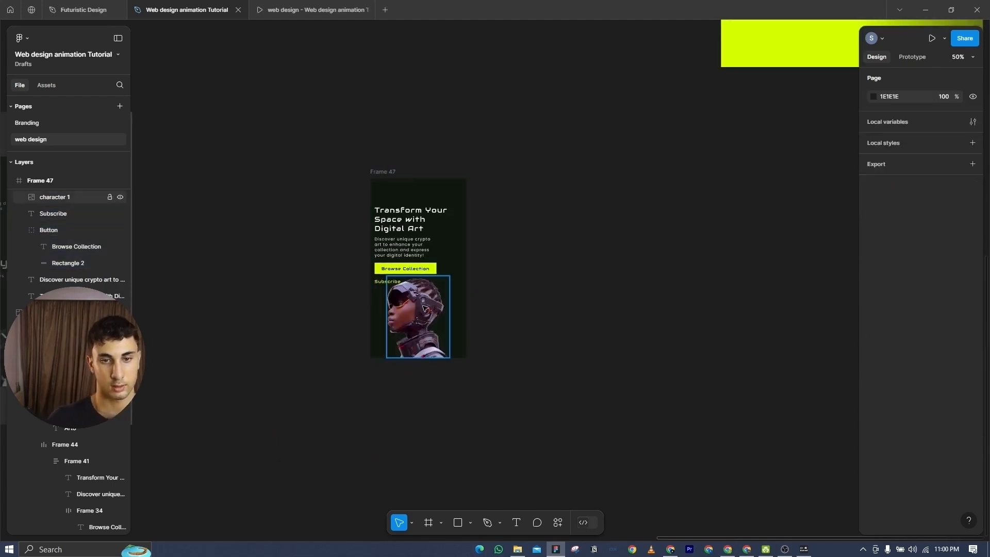
- Scale the mobile frame's character image down to about 230 × 299 so it clears the Subscribe text
left_click(436, 306)
left_click_drag(450, 278, 442, 290)
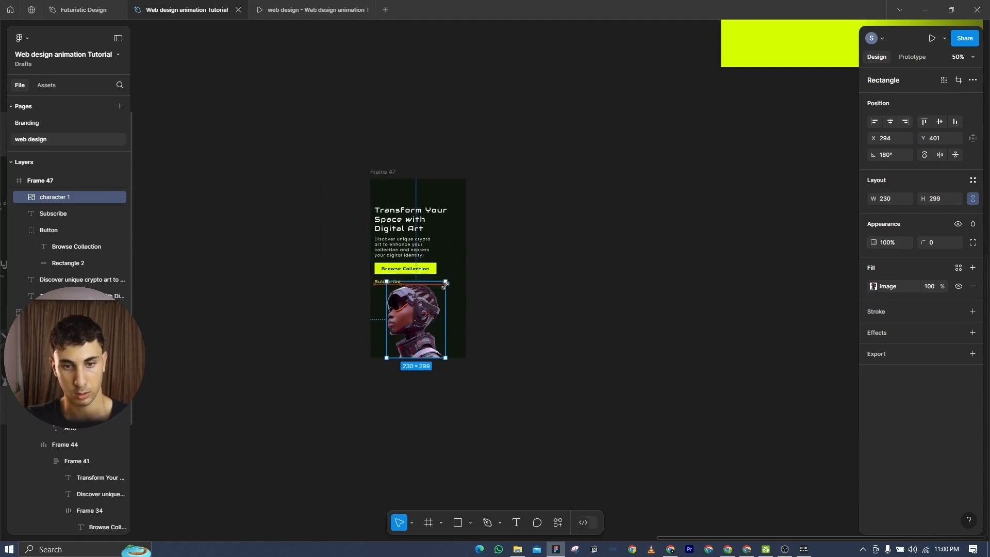
left_click(624, 300)
- Duplicate the portrait hero's lime rectangle beside the mobile frame and shrink it to about W 185, H 345
scroll(624, 300, "down", 3)
left_click_drag(623, 300, 504, 358)
scroll(504, 357, "down", 2)
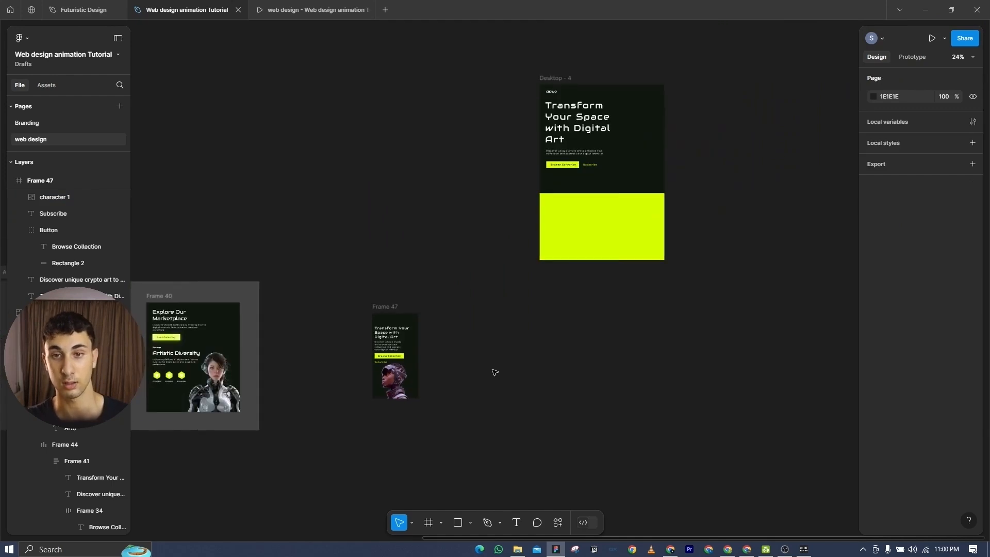
left_click_drag(627, 243, 508, 384)
left_click_drag(557, 343, 475, 391)
scroll(475, 391, "up", 5)
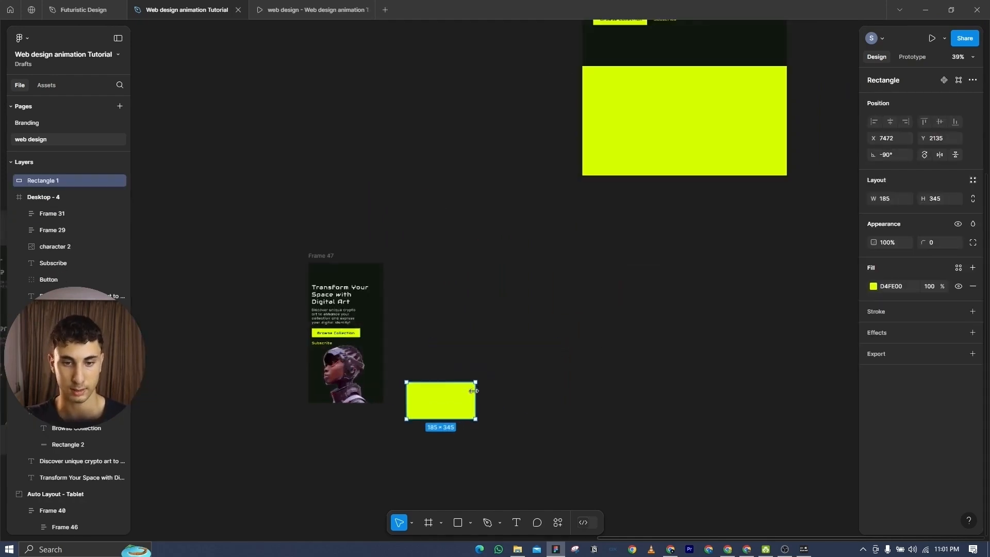
- Place the lime rectangle along the mobile frame's bottom, widen it to the full 375, and layer it behind the character image
left_click_drag(581, 371, 422, 347)
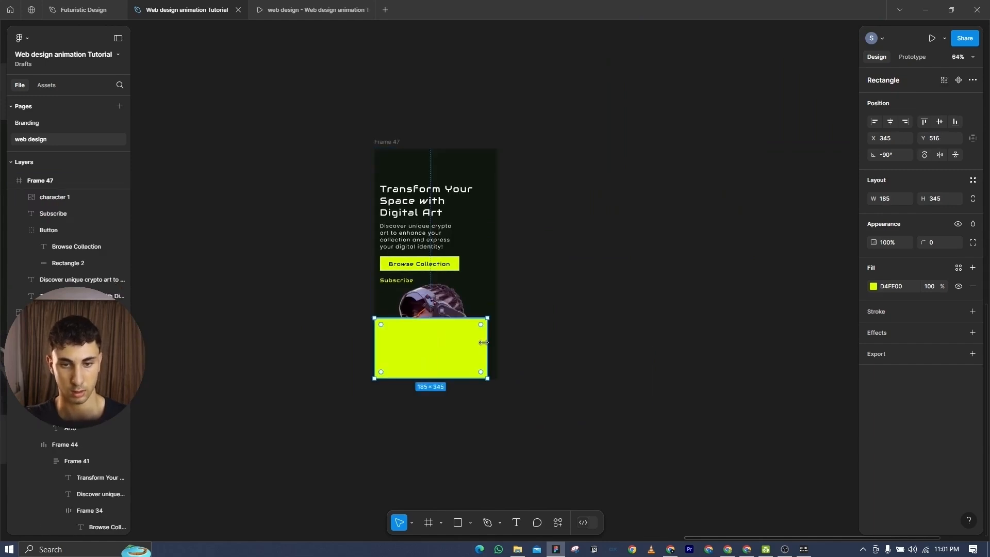
left_click_drag(487, 342, 499, 342)
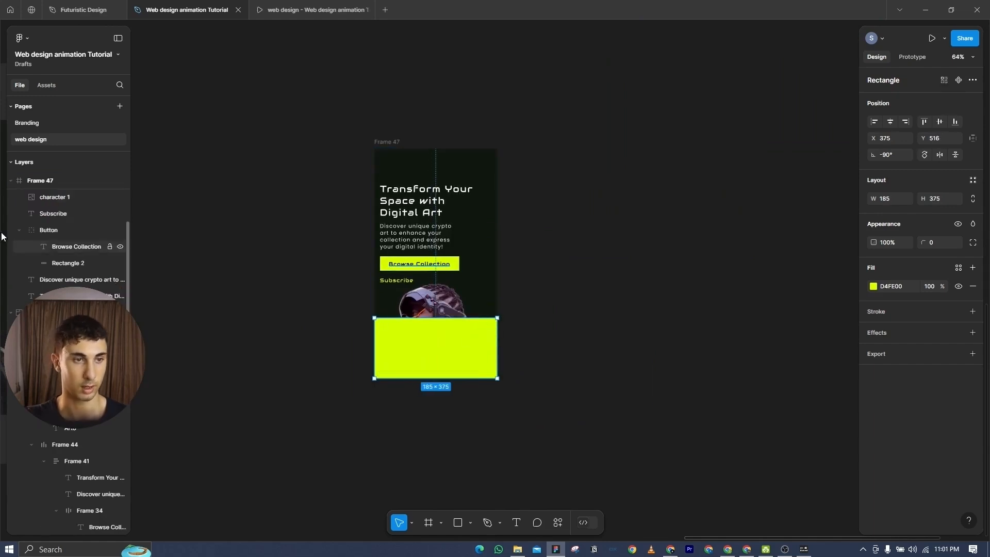
scroll(62, 238, "up", 4)
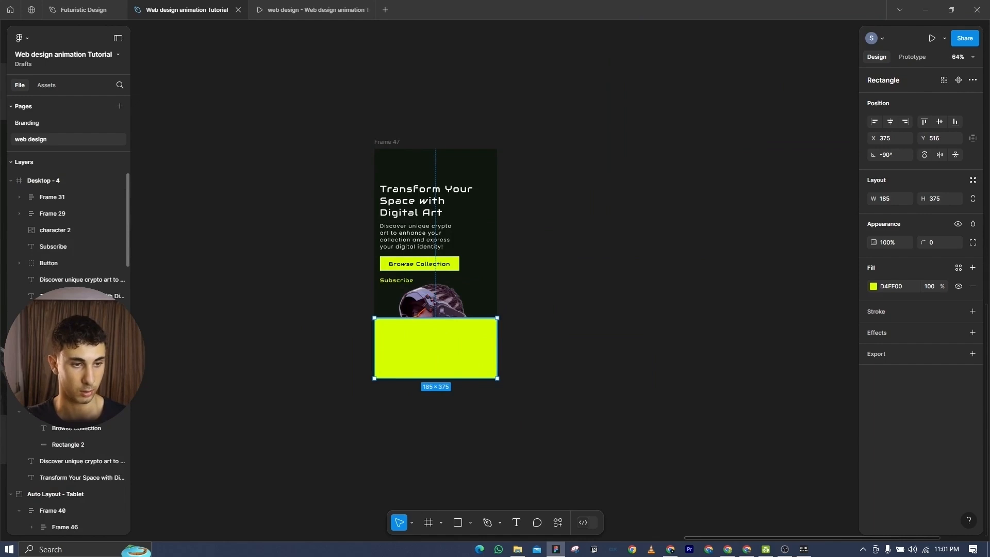
left_click_drag(59, 362, 59, 387)
left_click(703, 314)
- Examine the tablet marketplace section beside the mobile hero as the reference for the second mobile screen
scroll(732, 207, "down", 2)
left_click_drag(732, 207, 597, 417)
scroll(653, 192, "down", 1)
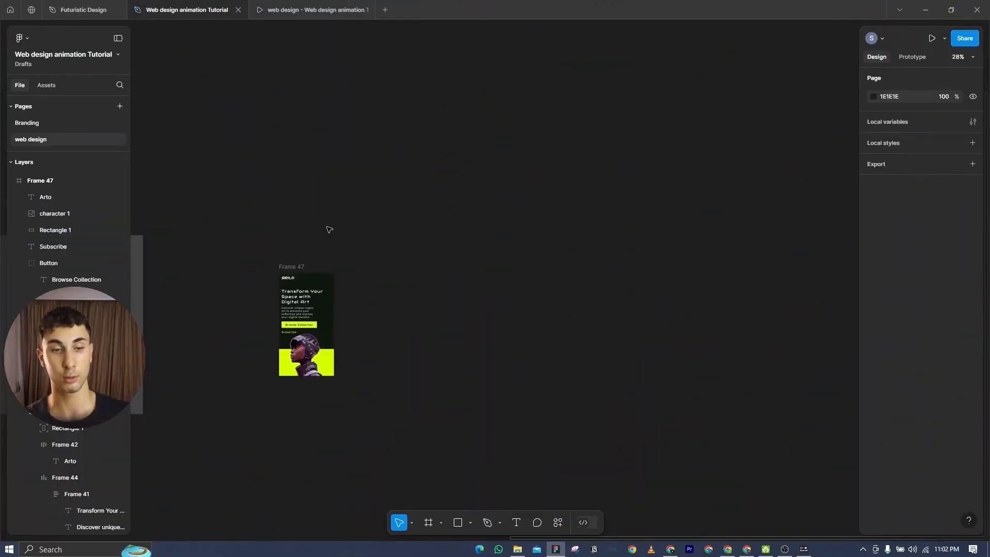
left_click_drag(371, 238, 713, 192)
scroll(714, 192, "down", 2)
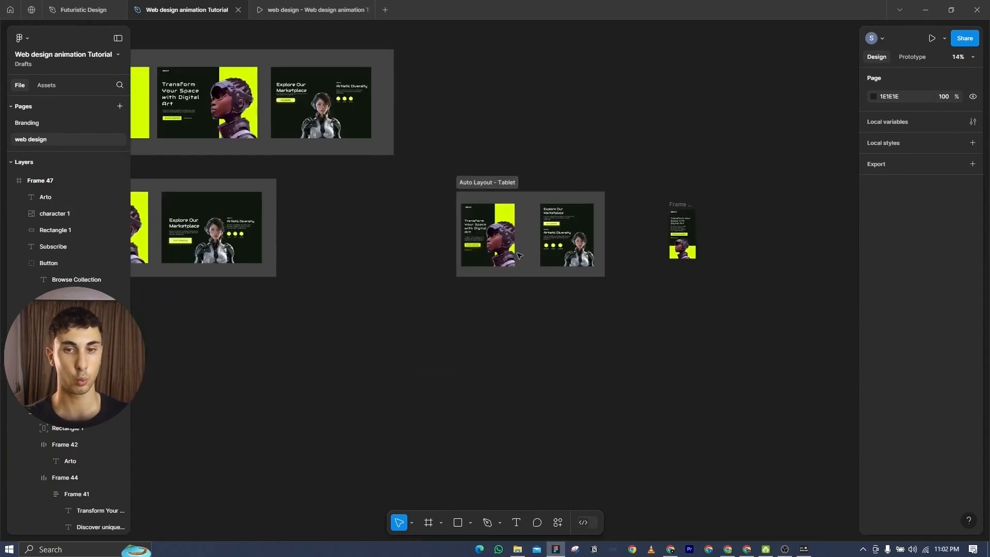
left_click_drag(541, 254, 374, 285)
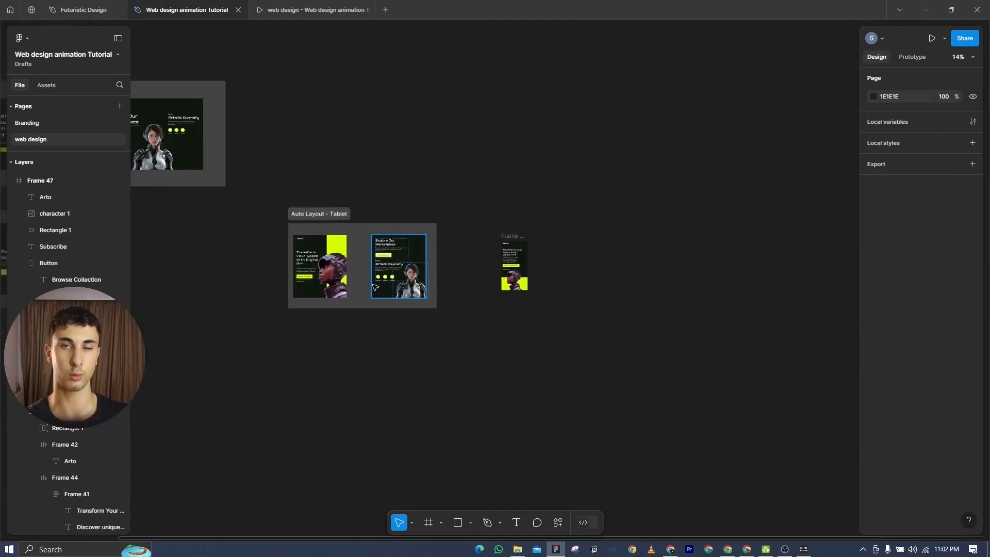
scroll(376, 286, "up", 5)
scroll(361, 281, "right", 3)
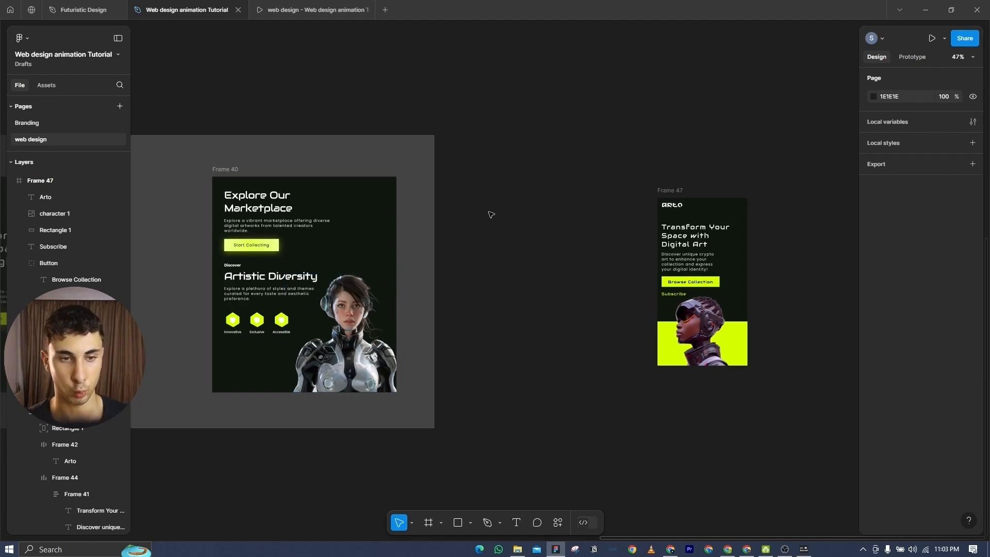
- Draw a new frame beside the mobile hero and size it to 375 × 700
scroll(376, 294, "down", 5)
left_click(428, 522)
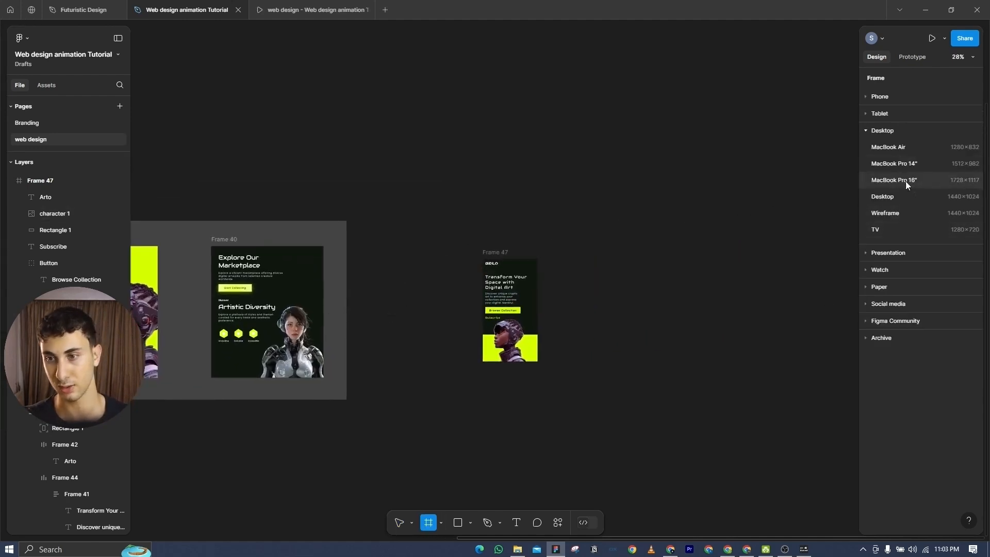
left_click_drag(568, 258, 635, 352)
left_click(892, 199)
type("3")
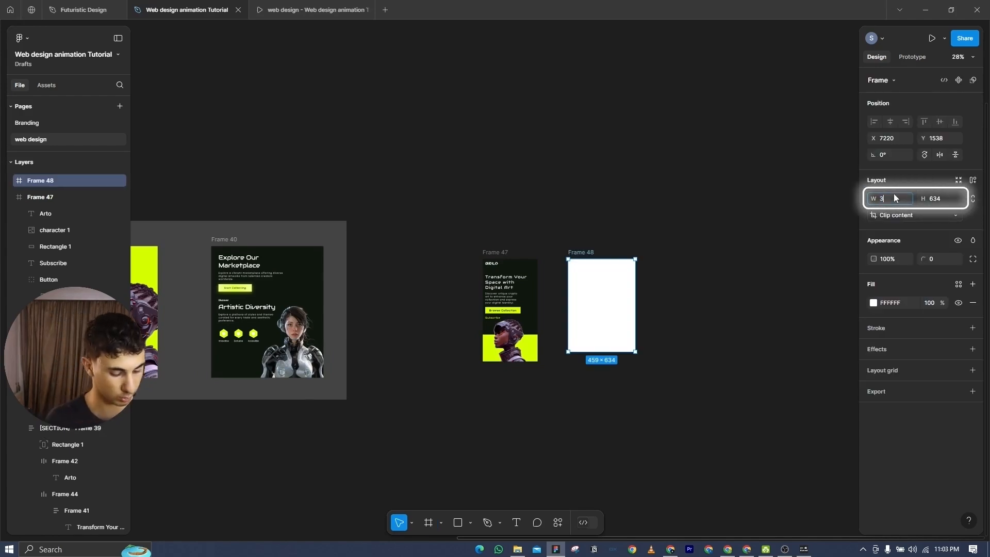
type("75")
key("Return")
left_click(935, 200)
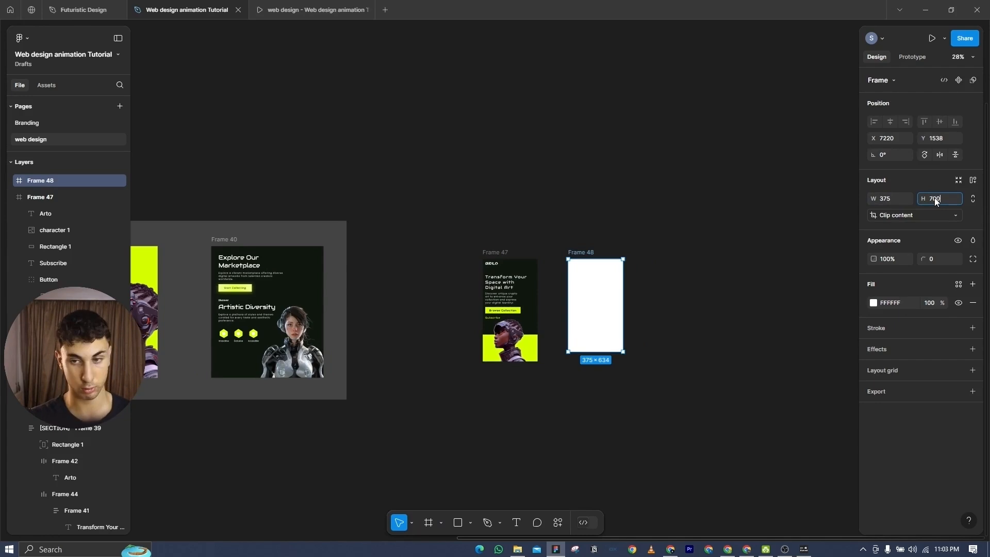
type("700")
key("Return")
- Give the new mobile frame the same 111710 fill as the mobile hero frame
left_click(510, 253)
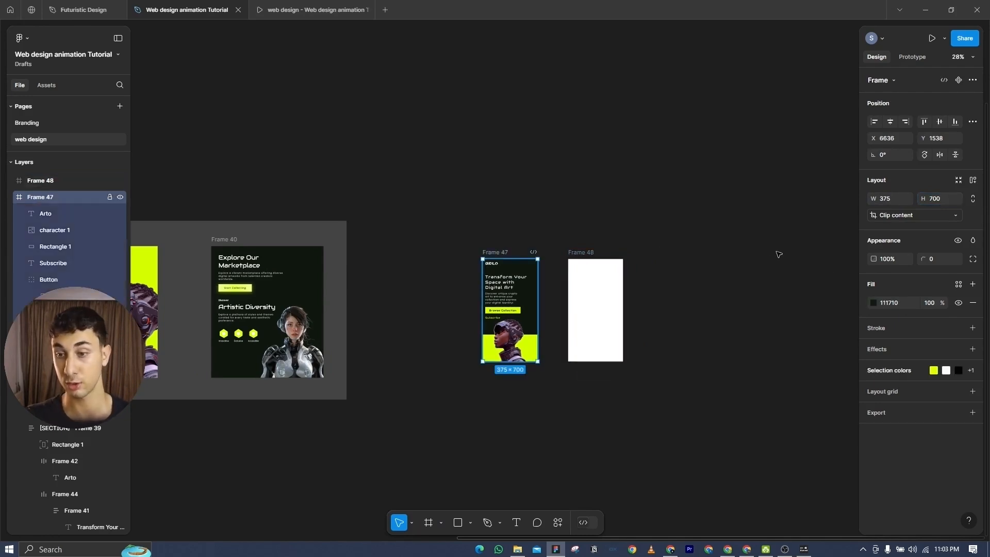
left_click(888, 303)
key("ctrl+c")
left_click(587, 254)
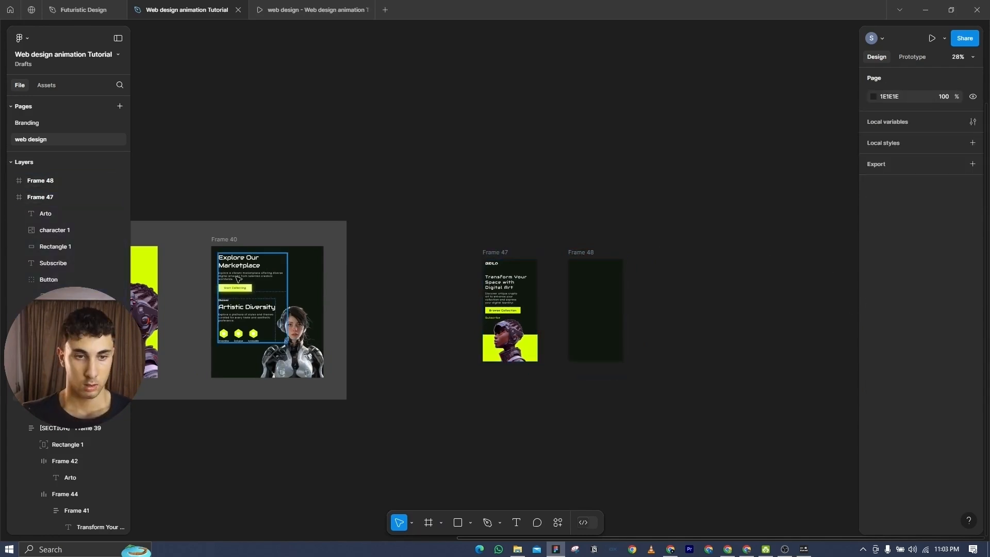
- Duplicate the Explore Our Marketplace and Artistic Diversity blocks from the desktop prototype to the empty canvas above the mobile frames
left_click(239, 279)
scroll(522, 238, "down", 3)
left_click_drag(382, 181, 308, 179)
scroll(308, 179, "up", 5)
scroll(275, 220, "down", 3)
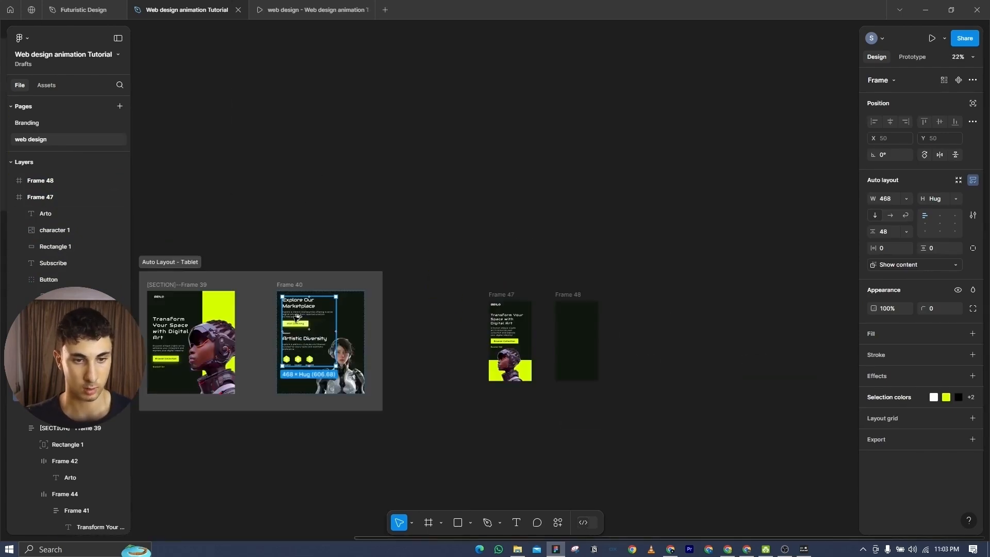
scroll(275, 221, "down", 3)
left_click_drag(353, 233, 697, 300)
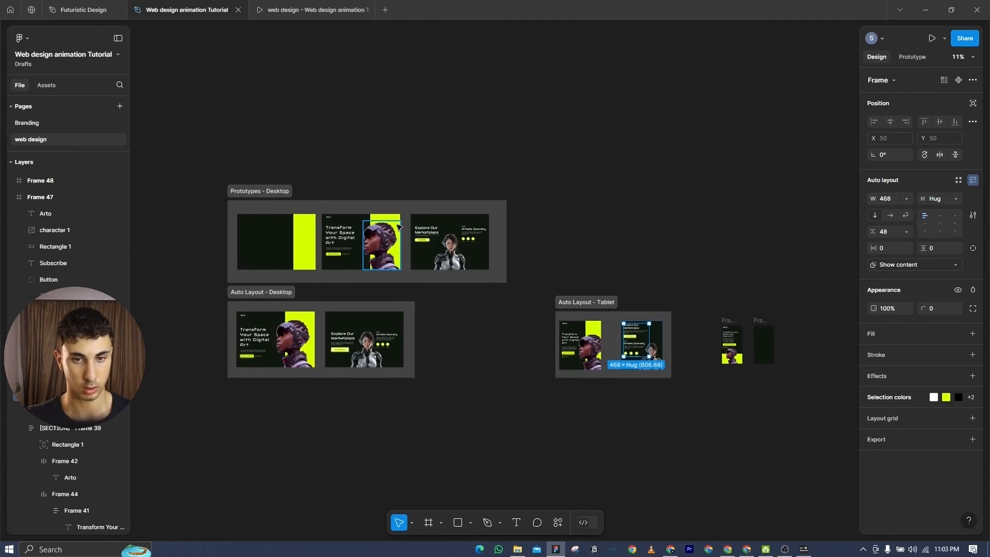
left_click(424, 231)
left_click_drag(424, 231, 753, 279)
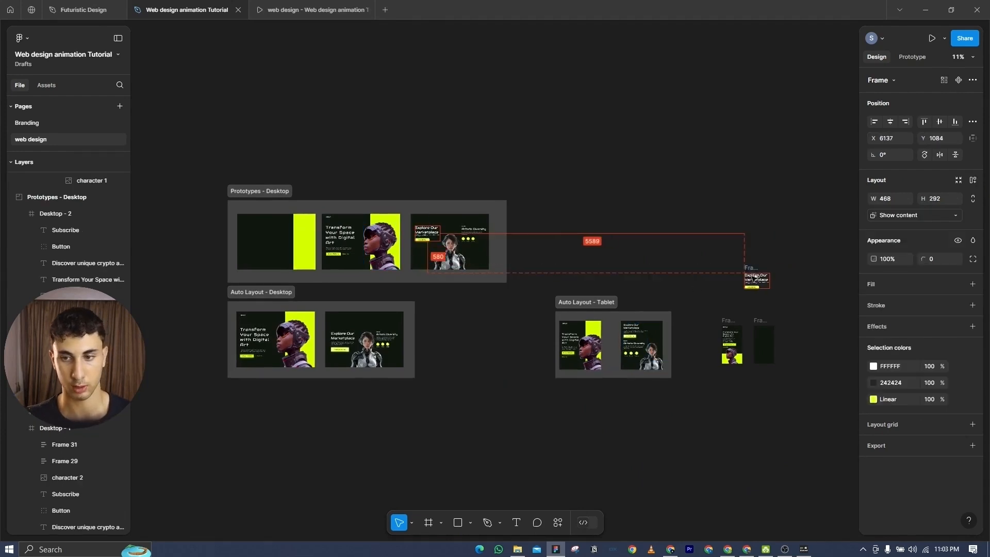
left_click(468, 232)
left_click_drag(467, 232, 365, 186)
- Check the mobile hero heading's font size, then set the duplicated Explore Our Marketplace heading to 28
scroll(772, 259, "up", 4)
scroll(361, 187, "up", 3)
left_click_drag(348, 345, 456, 130)
left_click(456, 129)
double_click(456, 129)
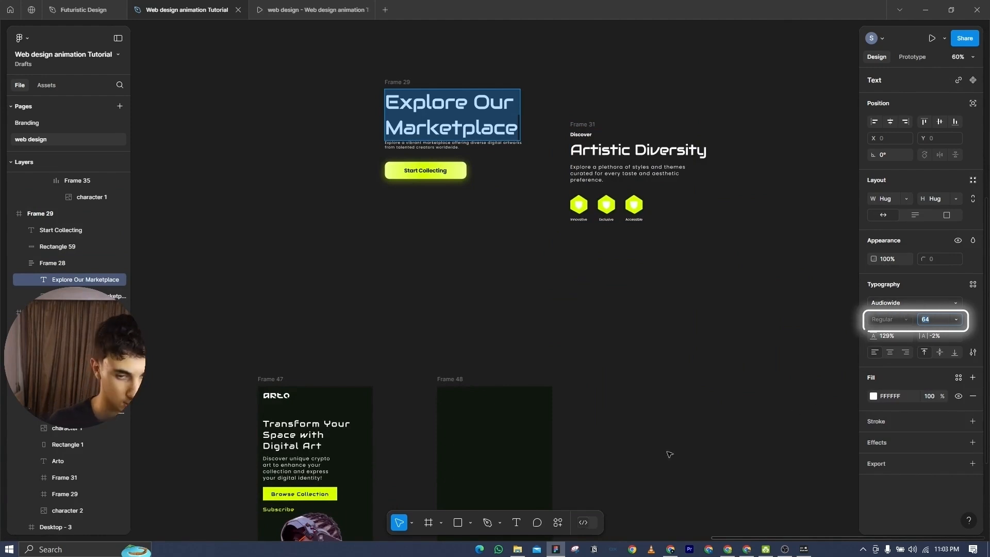
left_click(280, 432)
double_click(280, 432)
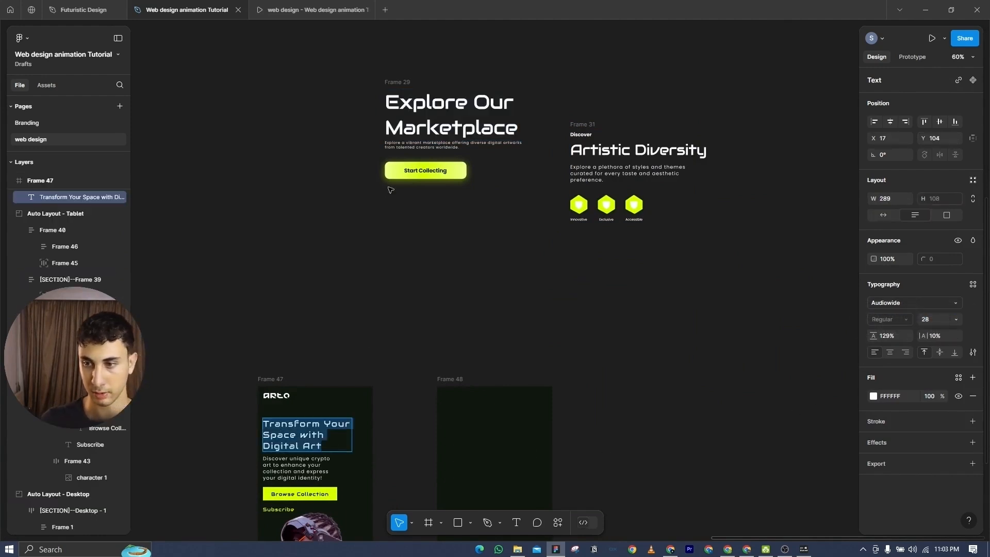
double_click(457, 126)
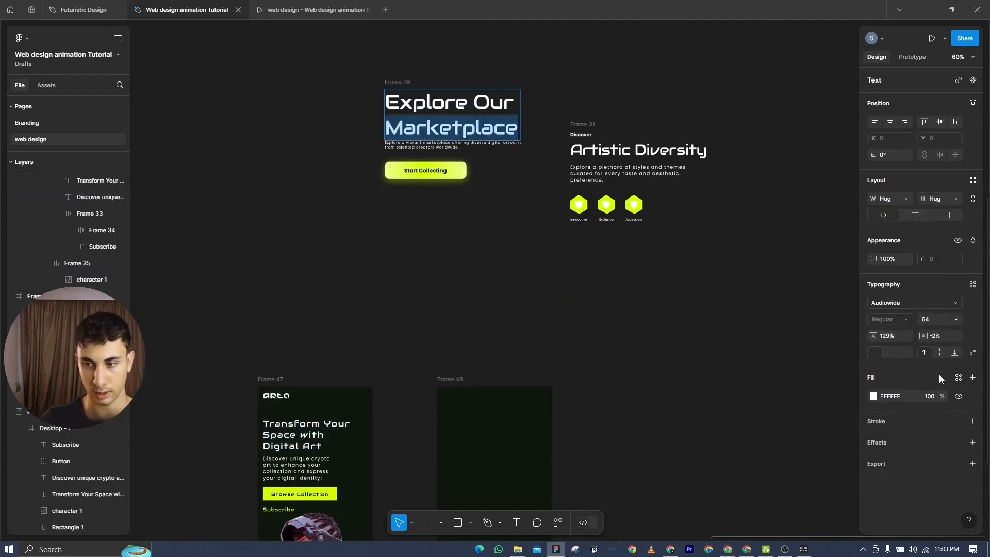
key("ctrl+a")
type("28")
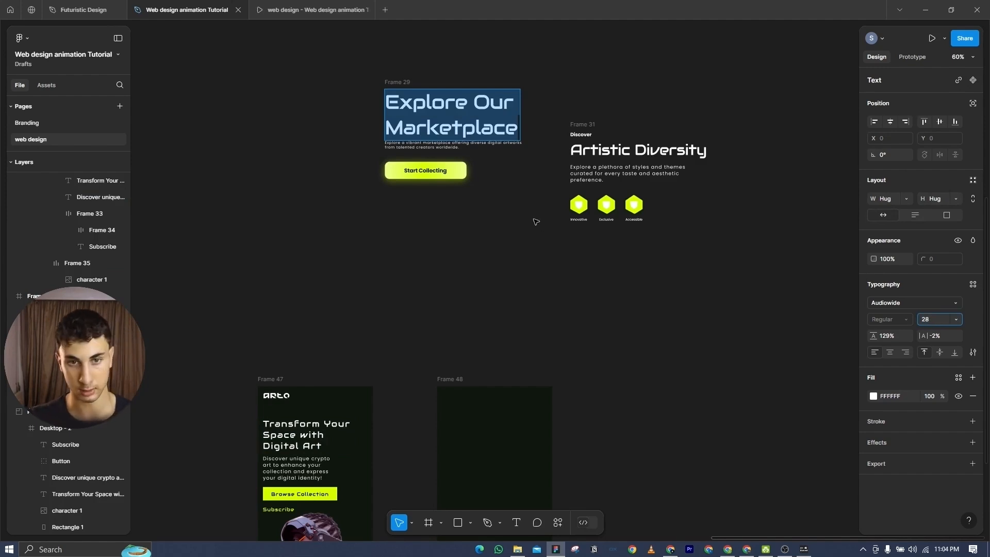
key("Return")
- Set the font size of the description under the Explore Our Marketplace heading to 16
left_click(437, 119)
double_click(437, 119)
key("ctrl+a")
left_click(933, 321)
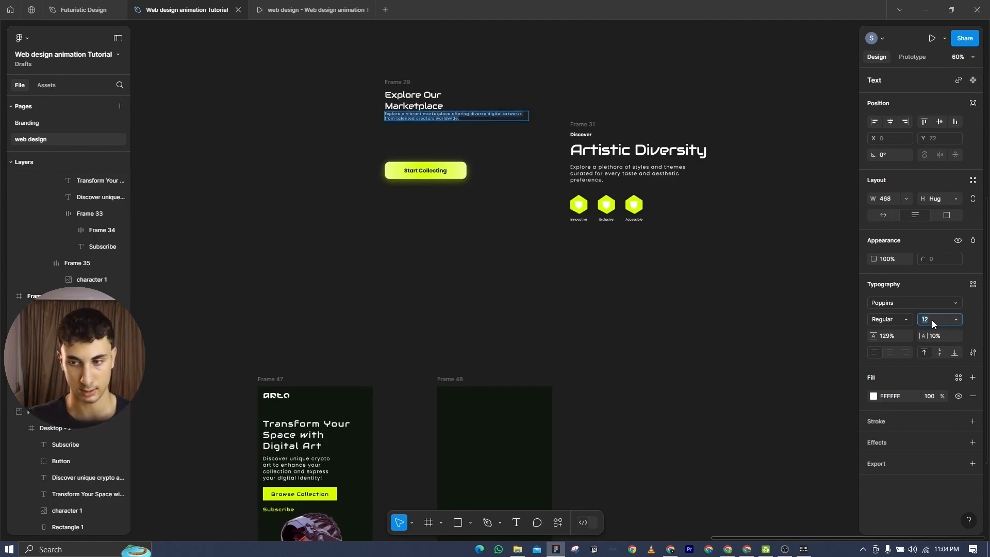
type("16")
- Reduce the duplicated Start Collecting label's text size and square off the button's corners
double_click(424, 171)
key("ctrl+a")
key("Escape")
left_click(457, 171)
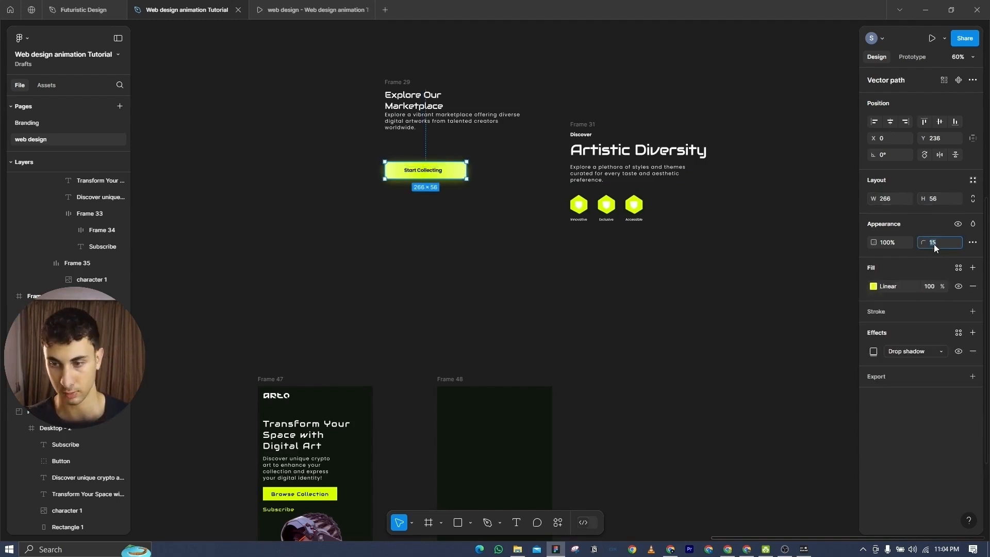
left_click(599, 149)
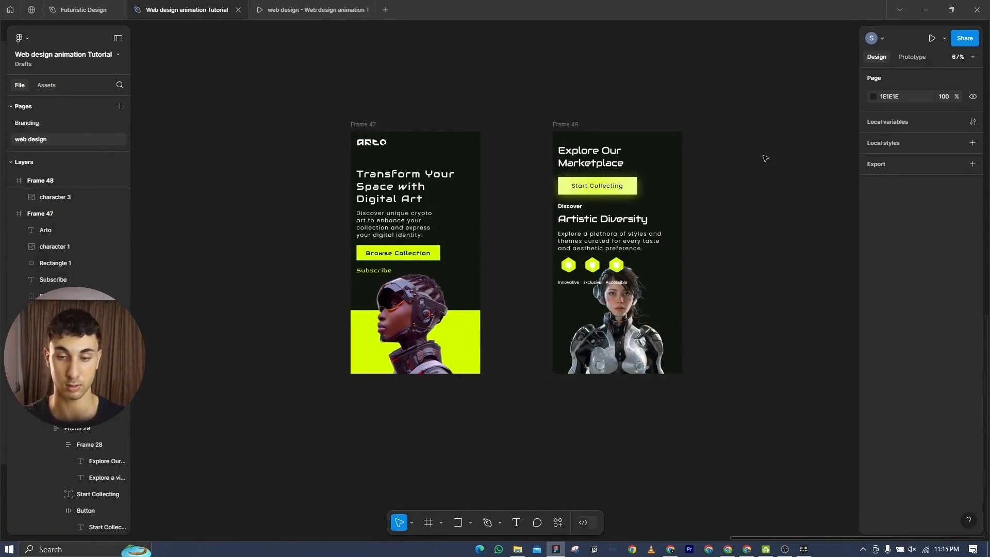
- Examine both mobile frames, checking the text stacking, buttons, feature icons and character placement
scroll(603, 157, "up", 5)
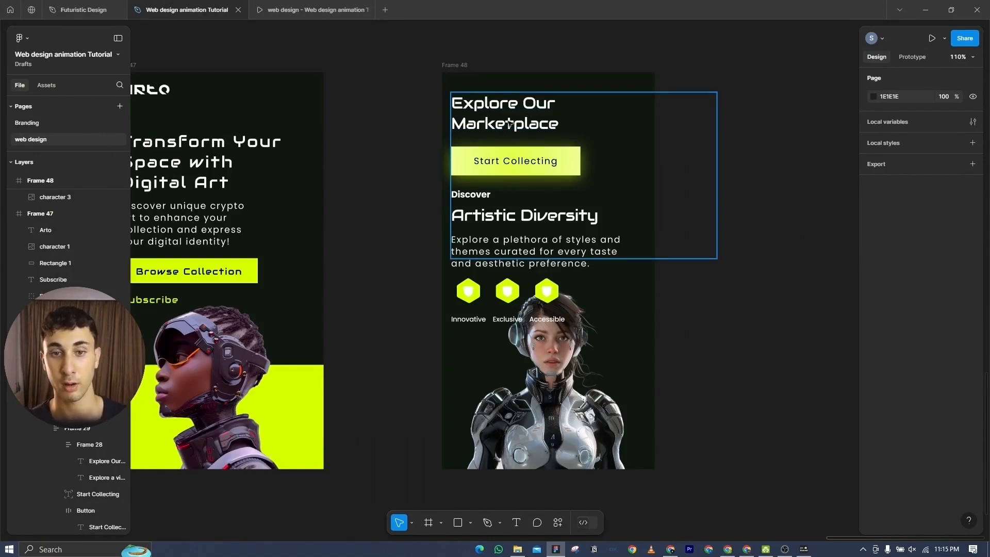
scroll(516, 296, "down", 2)
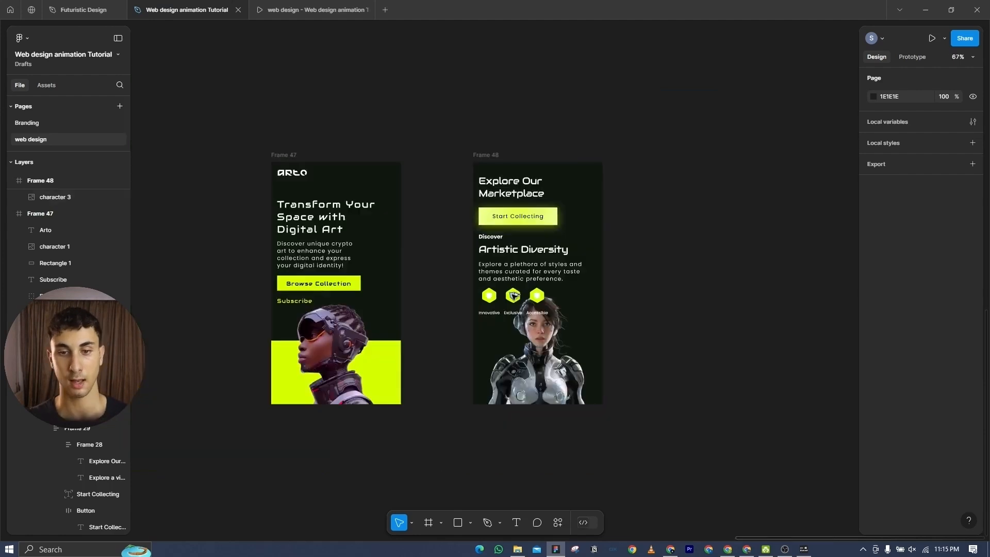
scroll(511, 295, "up", 3)
scroll(457, 295, "up", 2)
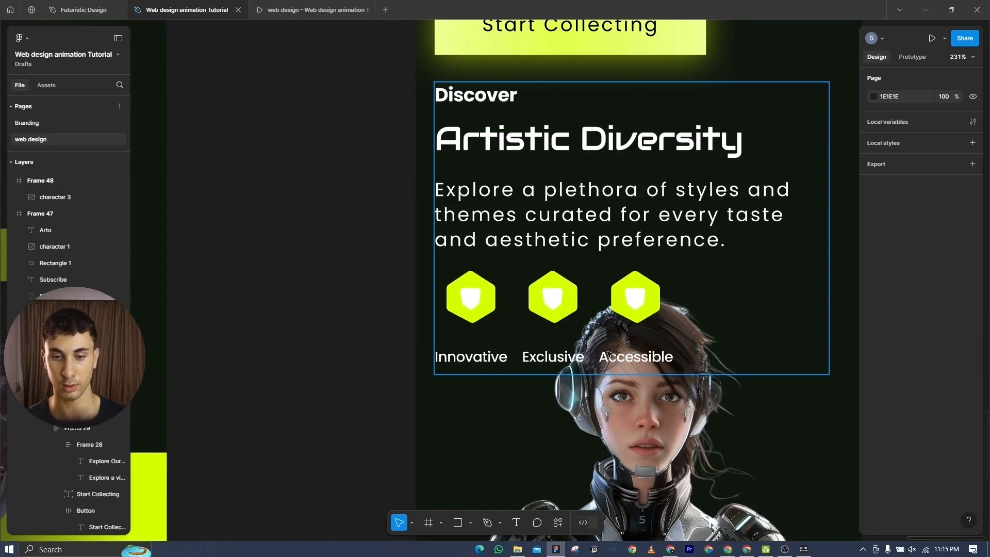
scroll(608, 356, "down", 10)
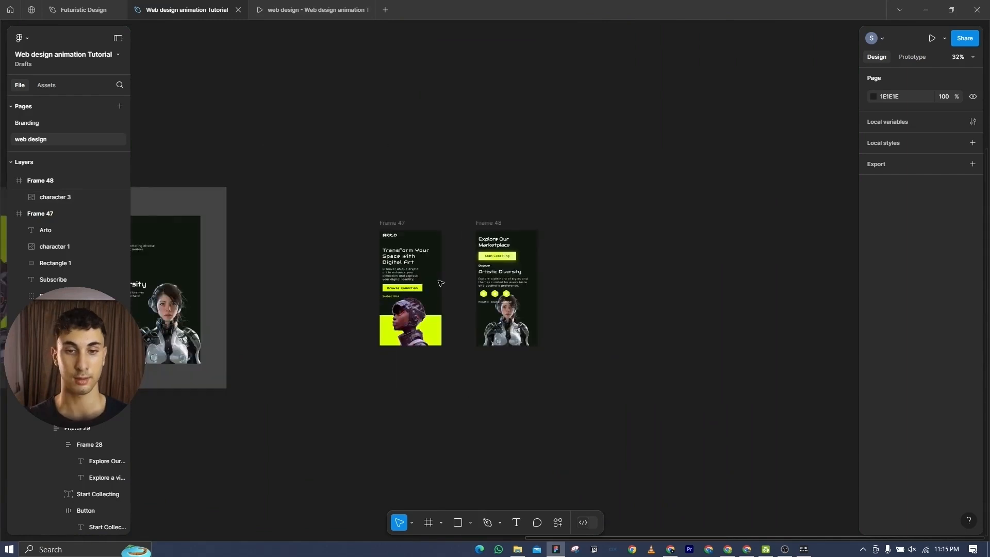
scroll(451, 283, "up", 3)
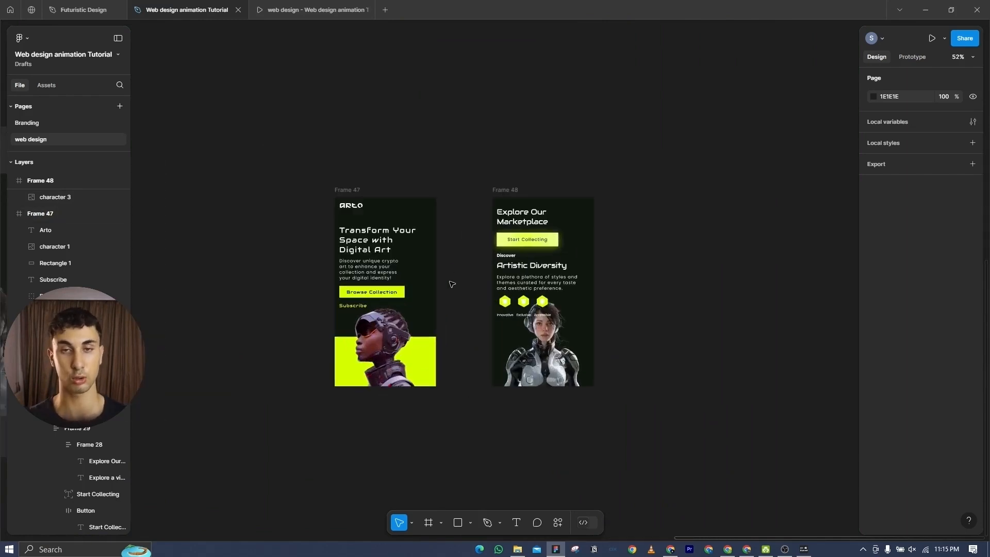
scroll(451, 284, "left", 4)
scroll(451, 284, "up", 1)
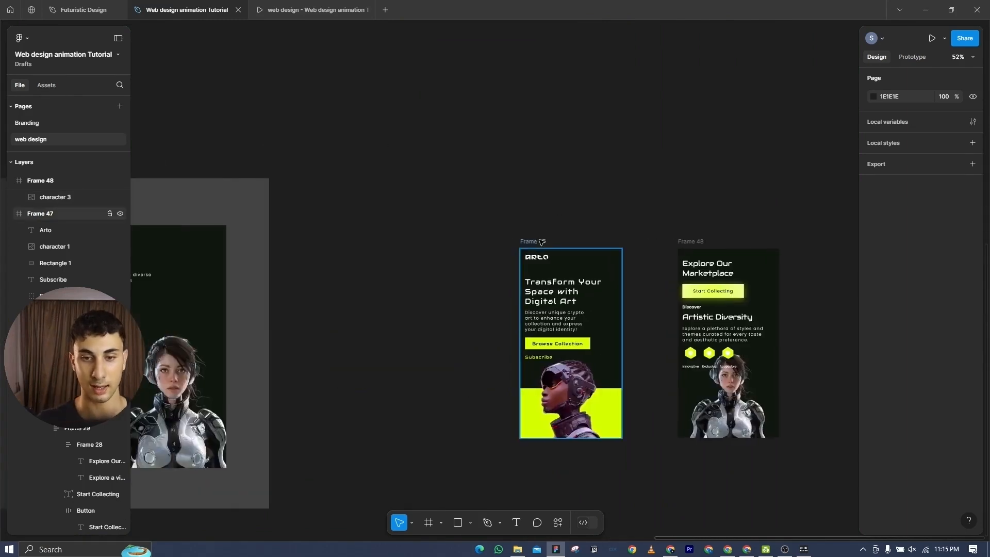
- Duplicate the mobile hero frame immediately to the left of the original
left_click(529, 242)
left_click_drag(529, 242, 410, 242)
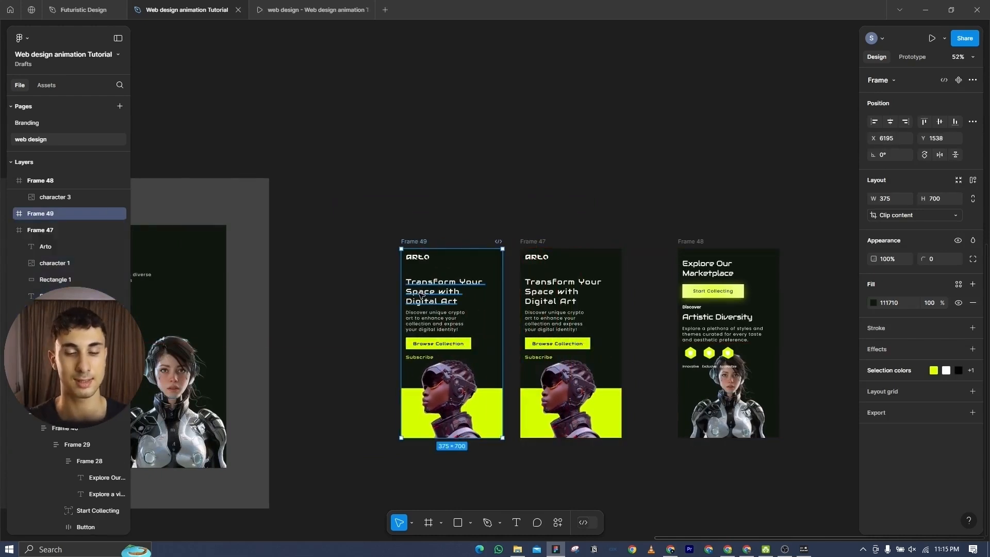
scroll(420, 295, "up", 5)
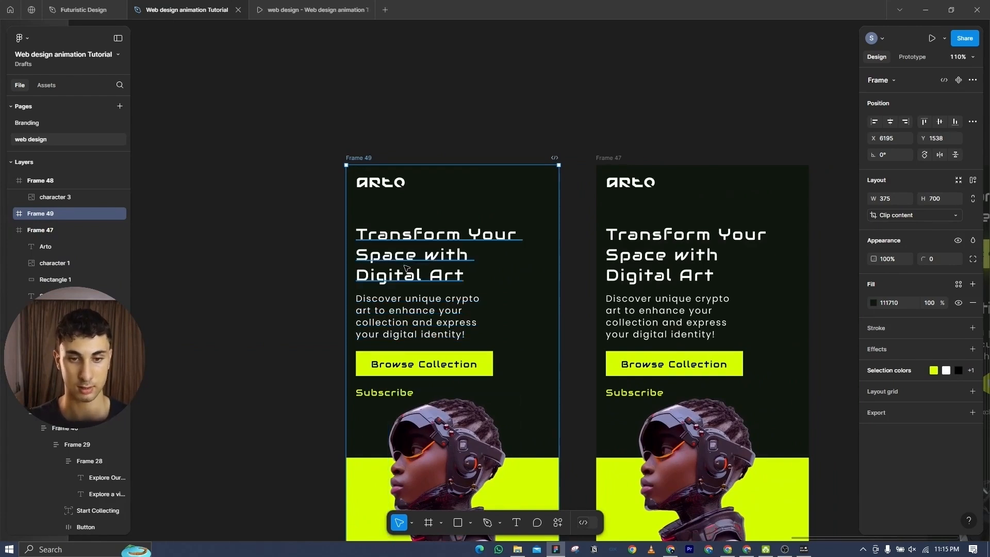
- Shift the duplicated hero's Transform Your Space with Digital Art heading horizontally out past the frame's left edge
left_click(406, 267)
key("shift+Left")
key("shift+Left")
key("shift+Left")
key("shift+Left")
key("shift+Left")
key("shift+Left")
key("shift+Left")
key("shift+Left")
key("shift+Left")
key("shift+Left")
key("shift+Left")
key("shift+Left")
key("shift+Left")
key("shift+Left")
key("shift+Left")
key("shift+Left")
key("shift+Left")
key("shift+Left")
key("shift+Left")
key("shift+Left")
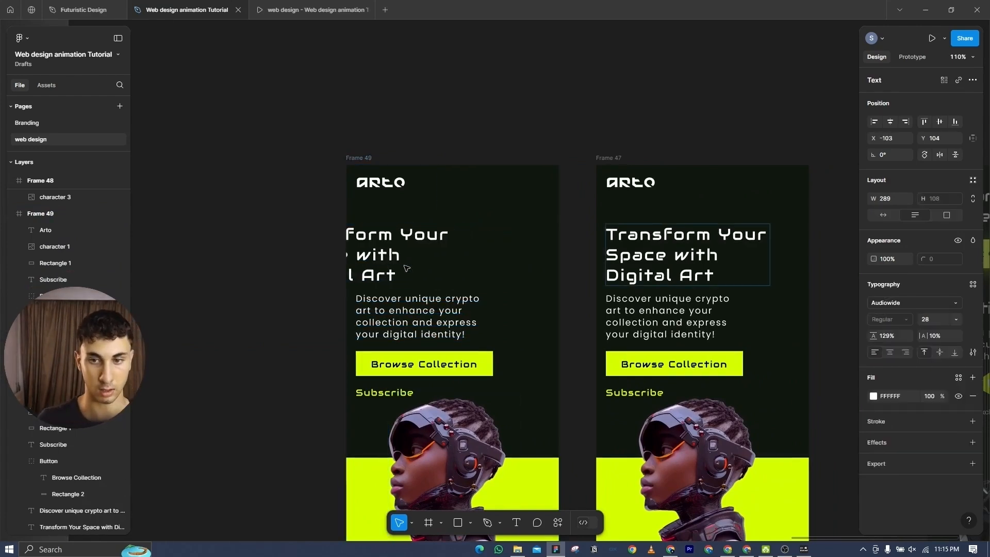
key("shift+Left")
key("shift+Left")
key("shift+Left")
key("shift+Left")
key("shift+Left")
key("shift+Left")
key("shift+Left")
key("shift+Left")
key("shift+Left")
key("shift+Left")
key("shift+Left")
- Shift the duplicated hero's description text horizontally out past the frame's left edge to X -343
left_click(416, 326)
key("shift+Left")
key("shift+Left")
key("shift+Left")
key("shift+Left")
key("shift+Left")
key("shift+Left")
key("shift+Left")
key("shift+Left")
key("shift+Left")
key("shift+Left")
key("shift+Left")
key("shift+Left")
key("shift+Left")
key("shift+Left")
key("shift+Left")
key("shift+Left")
key("shift+Left")
key("shift+Left")
key("shift+Left")
key("shift+Left")
key("shift+Left")
key("shift+Left")
key("shift+Left")
key("shift+Left")
key("shift+Left")
key("shift+Left")
key("shift+Left")
key("shift+Left")
key("shift+Left")
key("shift+Left")
key("shift+Left")
key("shift+Left")
key("shift+Left")
key("shift+Left")
key("shift+Left")
key("shift+Left")
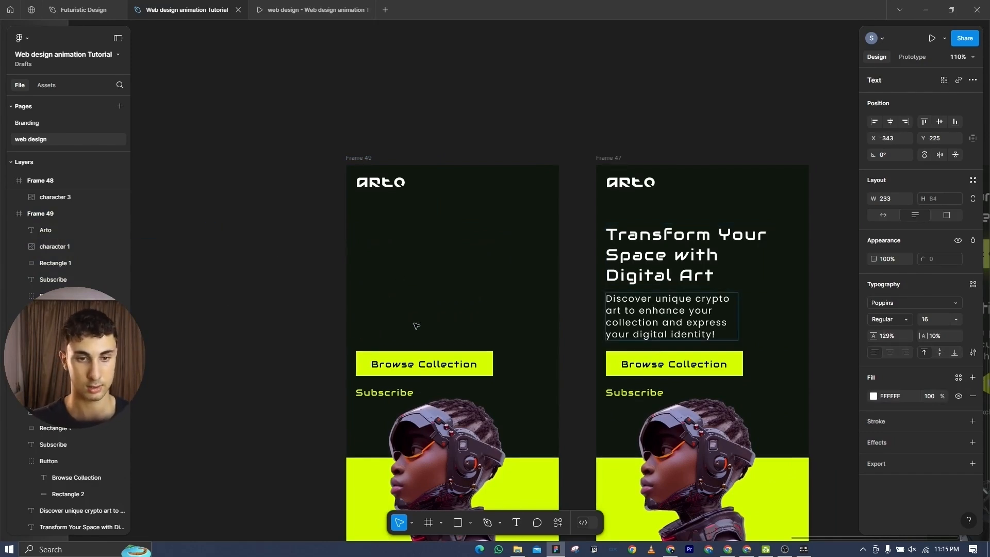
- Move the Browse Collection button in Frame 49 leftward until it lies completely outside the frame
left_click(423, 362)
key("shift+Left")
key("shift+Left")
key("shift+Left")
key("shift+Left")
key("shift+Left")
key("shift+Left")
key("shift+Left")
key("shift+Left")
key("shift+Left")
key("shift+Left")
key("shift+Left")
key("shift+Left")
key("shift+Left")
key("shift+Left")
key("shift+Left")
key("shift+Left")
key("shift+Left")
key("shift+Left")
key("shift+Left")
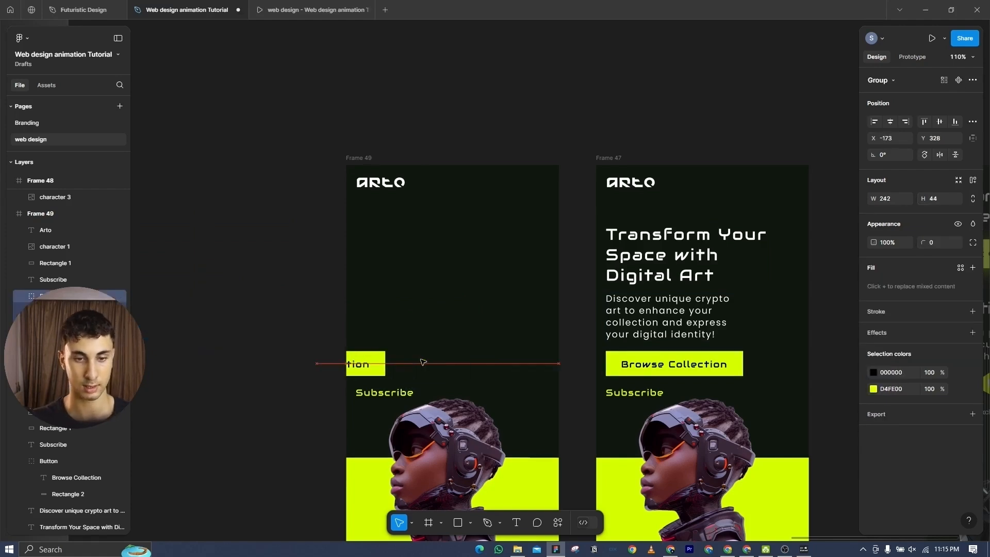
key("shift+Left")
key("shift+Left")
key("shift+Left")
key("shift+Left")
key("shift+Left")
key("shift+Left")
key("shift+Left")
key("shift+Left")
key("shift+Left")
key("shift+Left")
key("shift+Left")
key("shift+Left")
key("shift+Left")
key("shift+Left")
key("shift+Left")
key("shift+Left")
key("shift+Left")
key("shift+Left")
key("shift+Left")
key("shift+Left")
- Move the Subscribe text in Frame 49 leftward until it lies completely outside the frame
left_click(415, 397)
left_click(386, 393)
key("shift+Left")
key("shift+Left")
key("shift+Left")
key("shift+Left")
key("shift+Left")
key("shift+Left")
key("shift+Left")
key("shift+Left")
key("shift+Left")
key("shift+Left")
key("shift+Left")
key("shift+Left")
key("shift+Left")
key("shift+Left")
key("shift+Left")
key("shift+Left")
key("shift+Left")
key("shift+Left")
key("shift+Left")
key("shift+Left")
key("shift+Left")
key("shift+Left")
key("shift+Left")
key("shift+Left")
key("shift+Left")
key("shift+Left")
key("shift+Left")
key("shift+Left")
- Move the character image and the yellow rectangle in Frame 49 down together until both lie below the frame's bottom edge
scroll(380, 395, "down", 2)
left_click(410, 369)
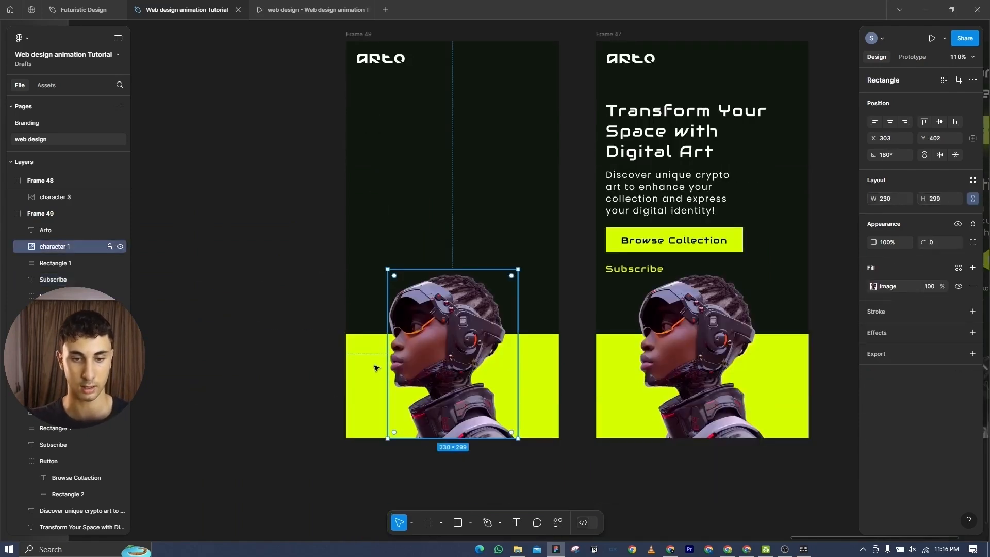
left_click(371, 367, "shift")
key("shift+Down")
key("shift+Down")
key("shift+Down")
key("shift+Down")
key("shift+Down")
key("shift+Down")
key("shift+Down")
key("shift+Down")
key("shift+Down")
key("shift+Down")
key("shift+Down")
key("shift+Down")
key("shift+Down")
key("shift+Down")
key("shift+Down")
key("shift+Down")
key("shift+Down")
key("shift+Down")
key("shift+Down")
key("shift+Down")
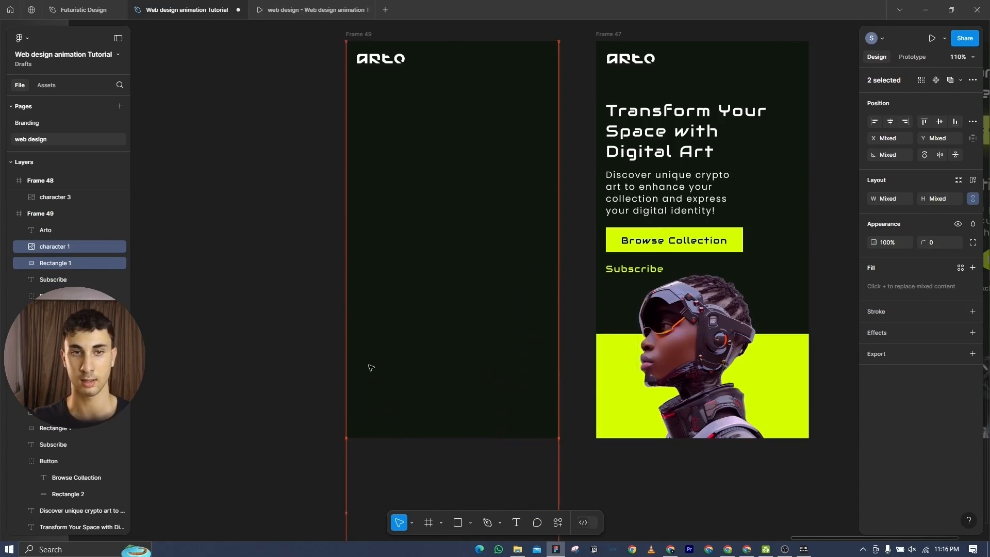
- Move the Arto logo text in Frame 49 leftward until it lies completely outside the frame
left_click(382, 65)
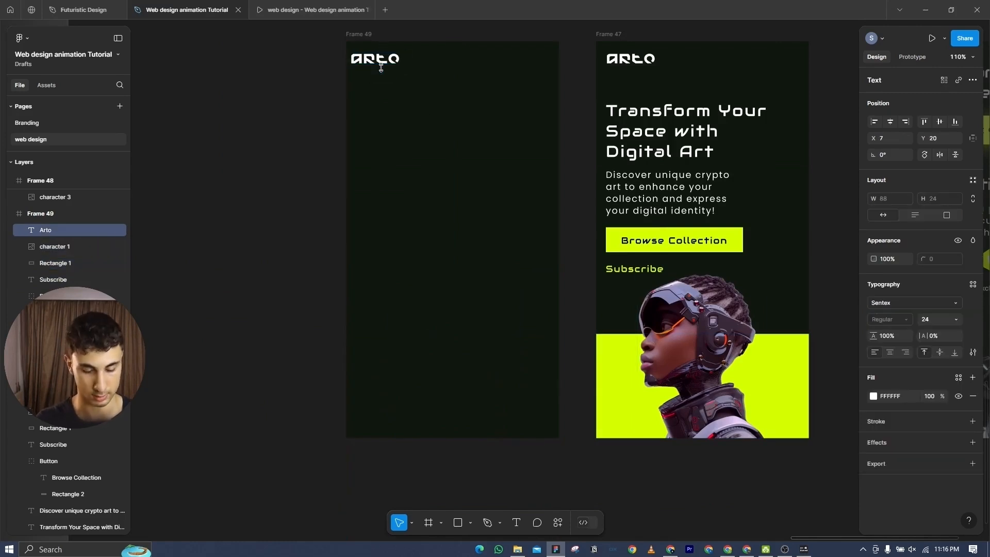
scroll(363, 202, "right", 5)
scroll(363, 202, "up", 1)
scroll(363, 202, "down", 4)
- Connect Frame 49 to Frame 47 with an on-click Smart animate interaction using a custom curve and an 1800ms duration
left_click(912, 56)
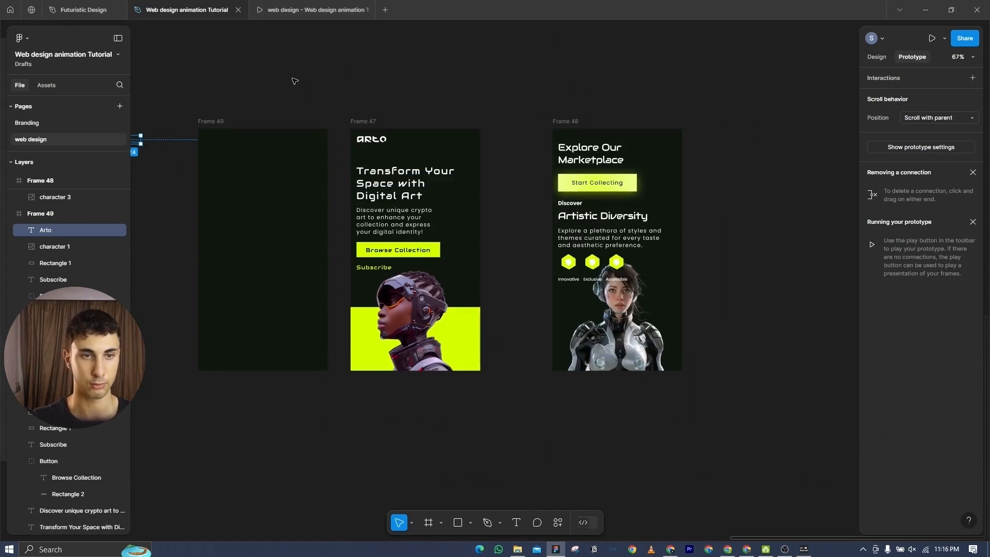
left_click(330, 250)
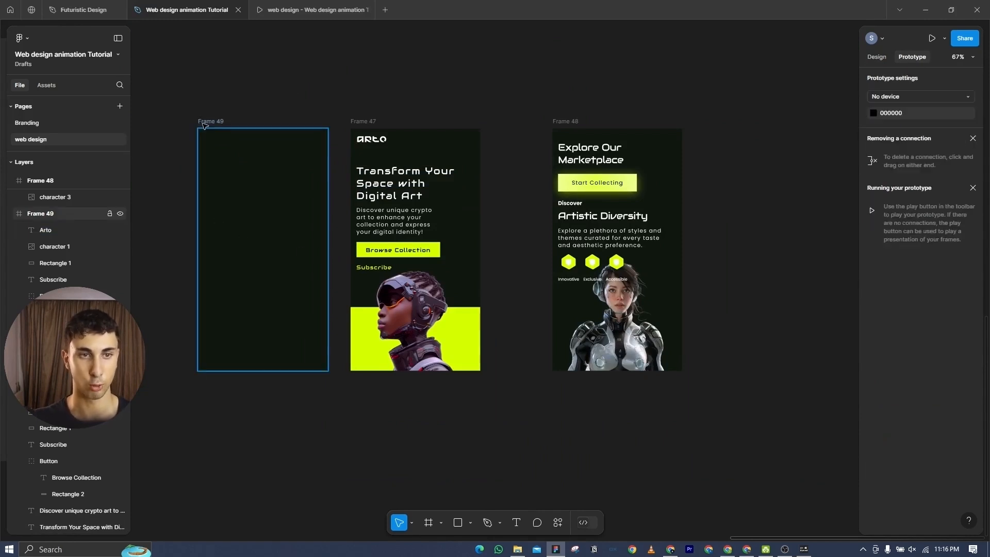
left_click(295, 155)
left_click_drag(328, 250, 341, 152)
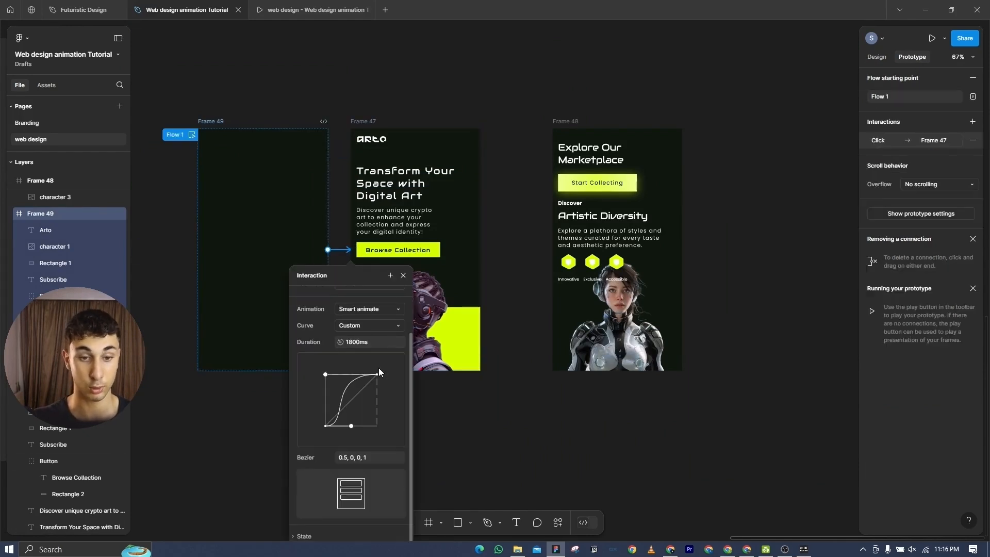
left_click(404, 275)
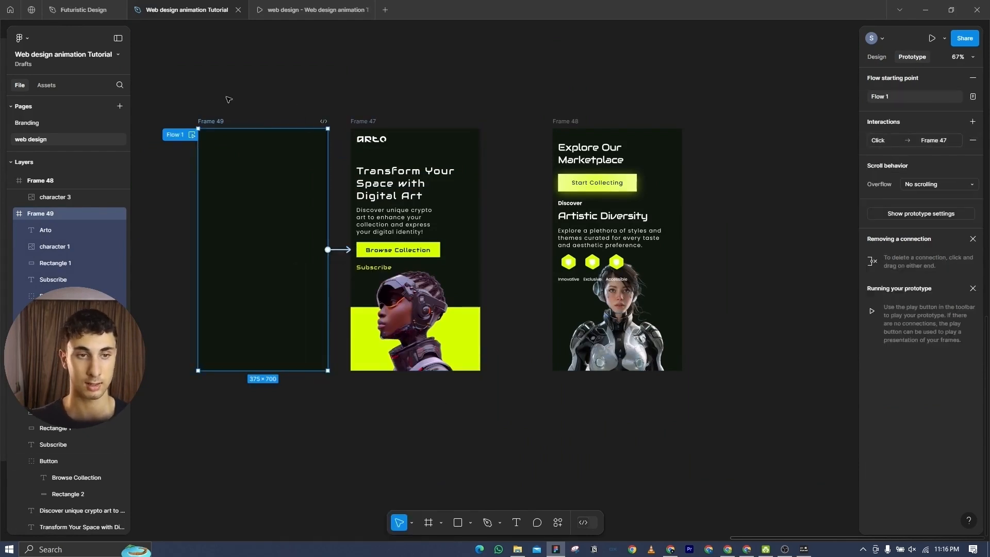
- Draw a section about 1651 × 1010 in size around Frame 49, Frame 47 and Frame 48
left_click(928, 39)
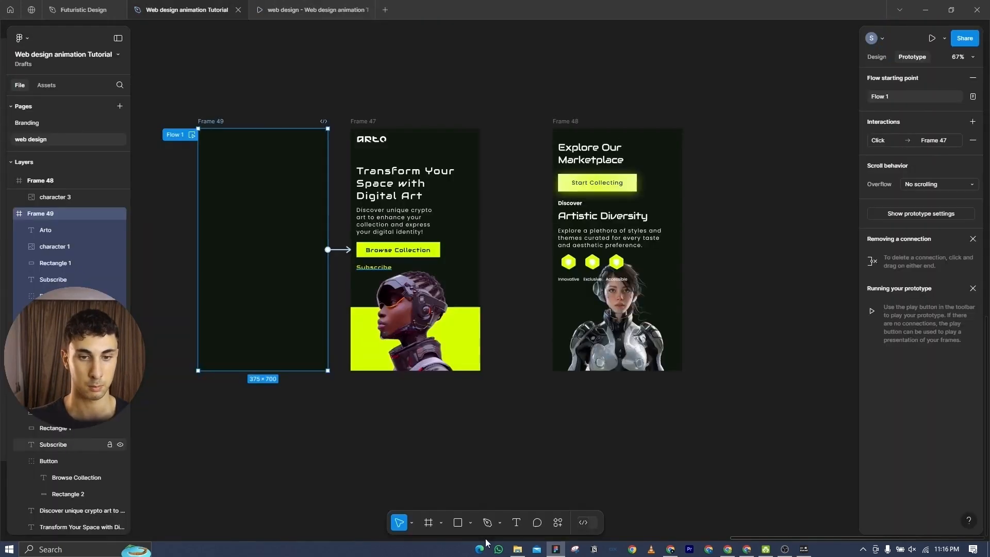
key("Escape")
left_click(441, 523)
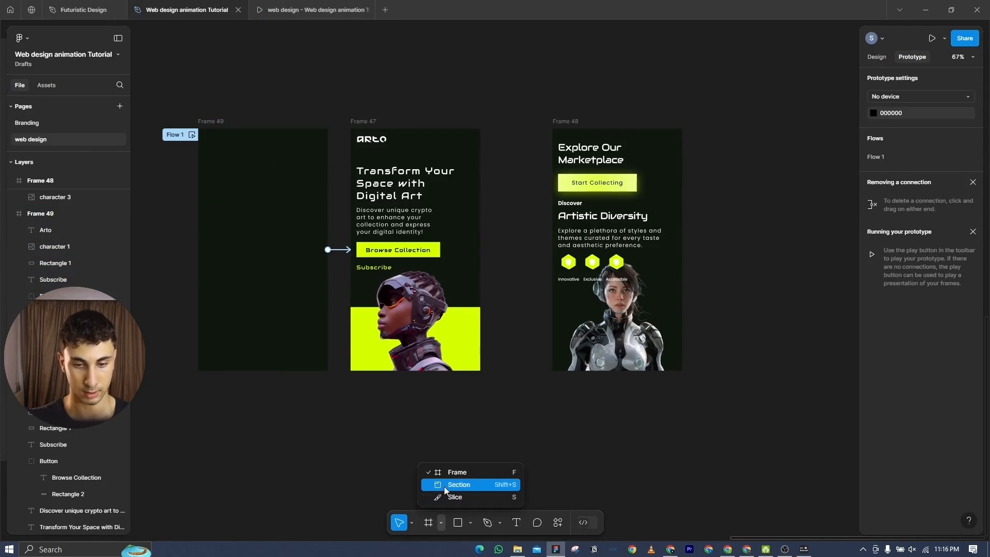
left_click(445, 484)
scroll(472, 475, "down", 4)
left_click_drag(267, 231, 657, 444)
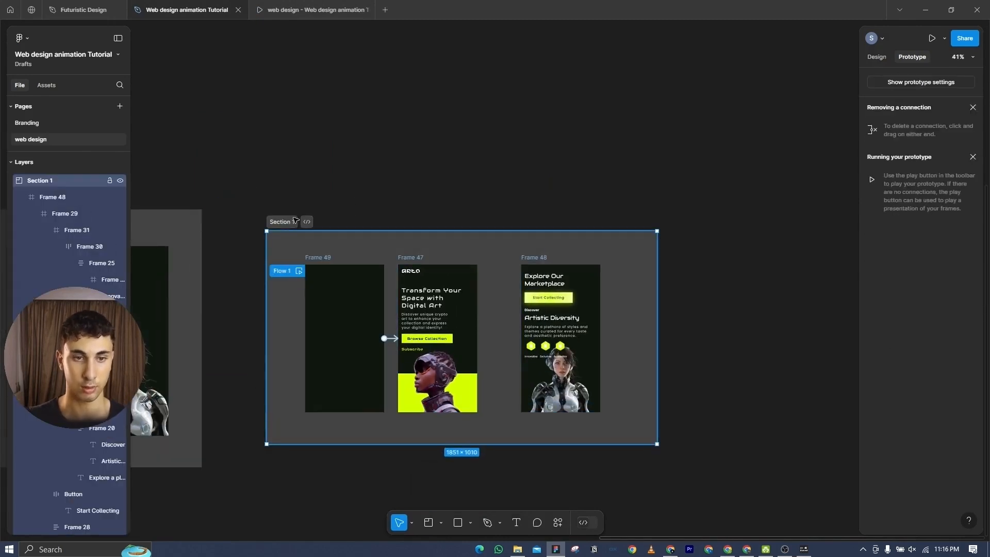
- Preview the mobile prototype, go through its screens and restart the flow to check the animations
left_click(932, 38)
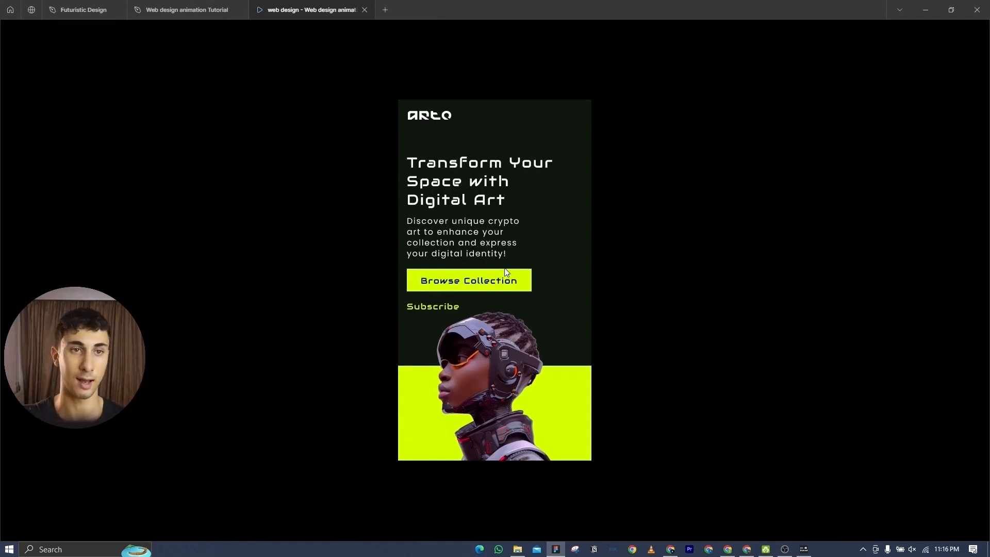
key("ctrl+shift+Tab")
left_click_drag(521, 277, 450, 261)
scroll(450, 261, "up", 2)
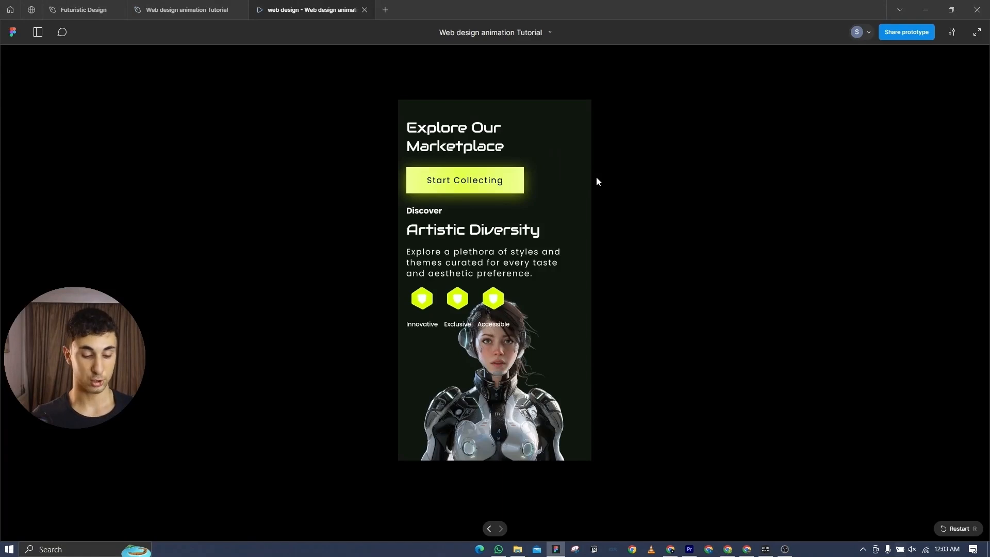
key("r")
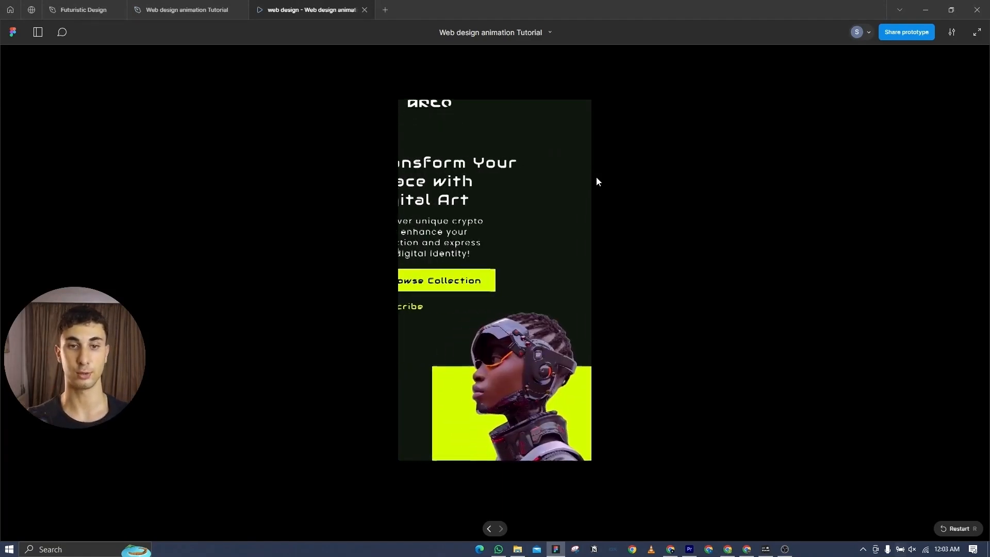
- Return to the design file and copy the tablet frame [SECTION]—Frame 39 to the clipboard with the Figma to Webflow plugin
left_click(196, 10)
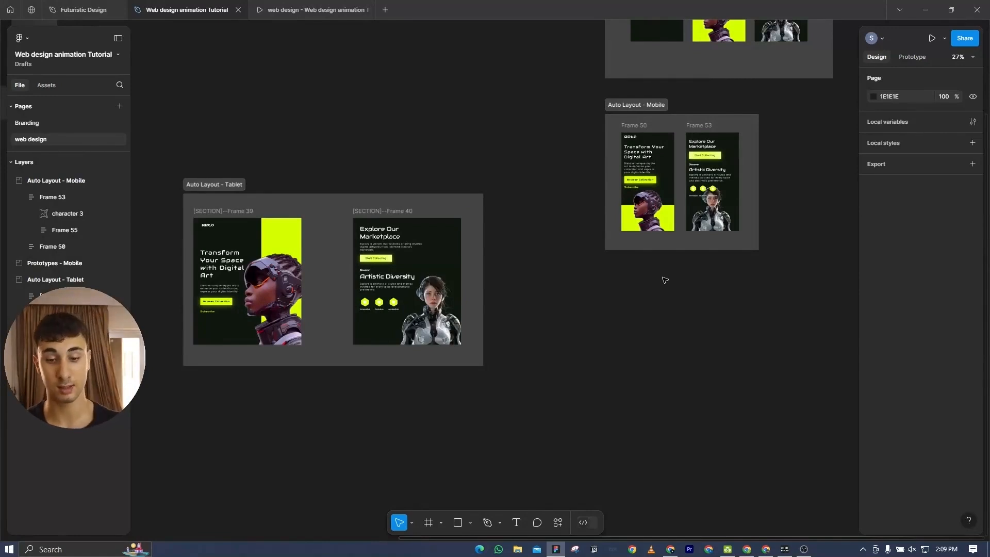
left_click(557, 523)
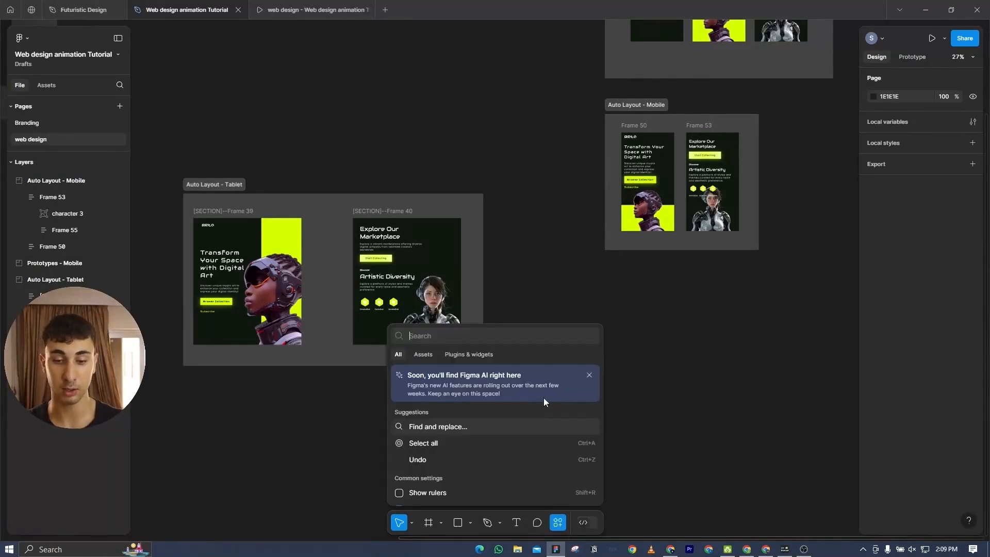
left_click(464, 354)
left_click(467, 372)
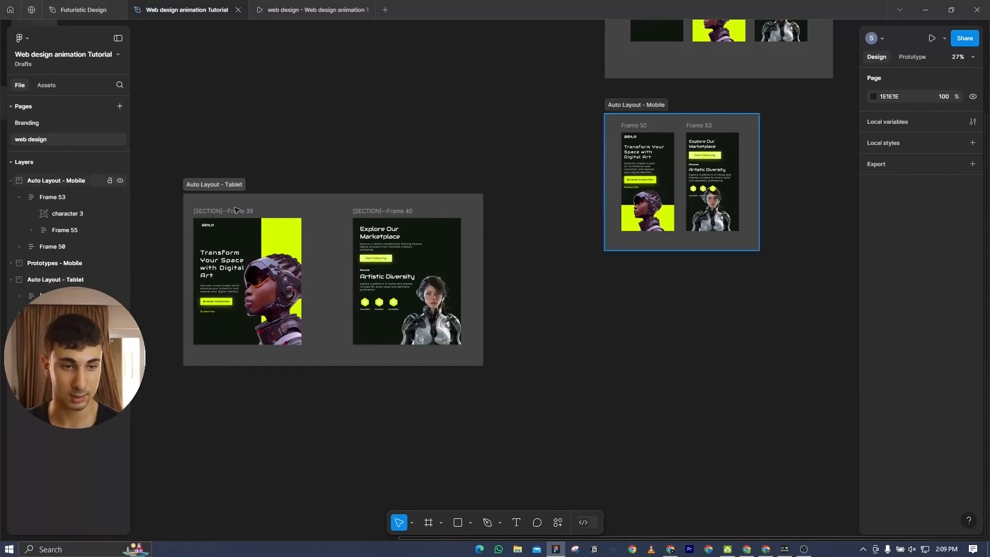
left_click(236, 210)
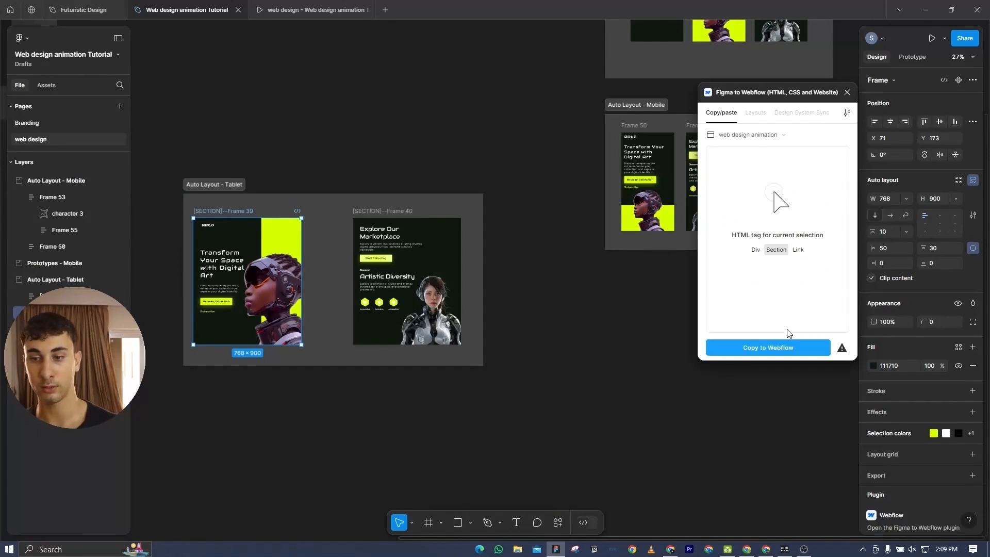
left_click(769, 345)
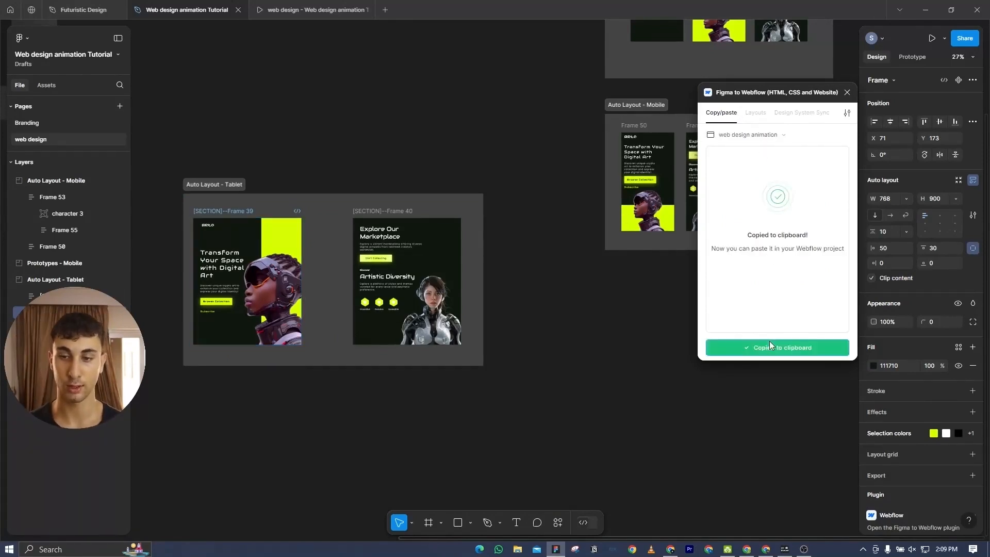
- Switch to the Webflow project and paste the copied tablet frame into the Body
left_click(766, 549)
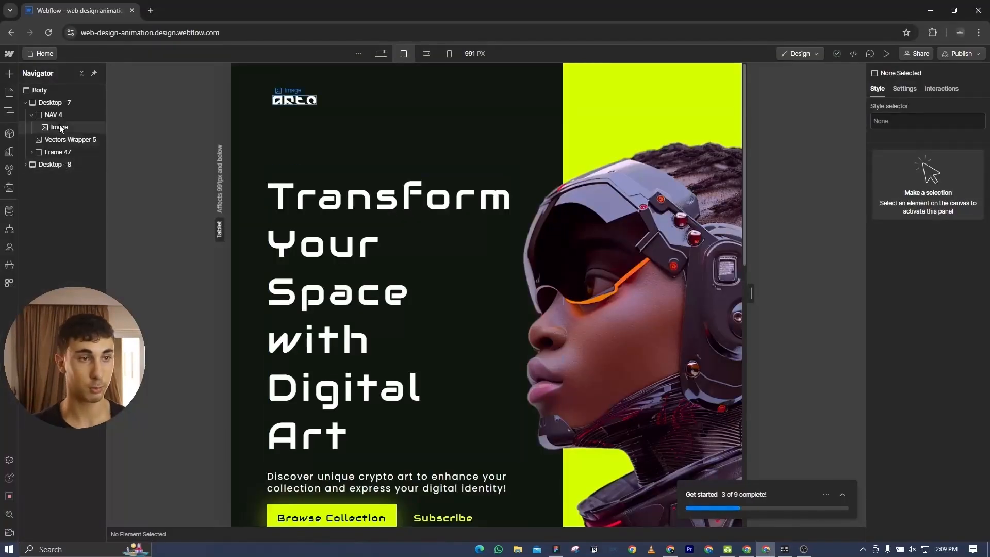
left_click(61, 90)
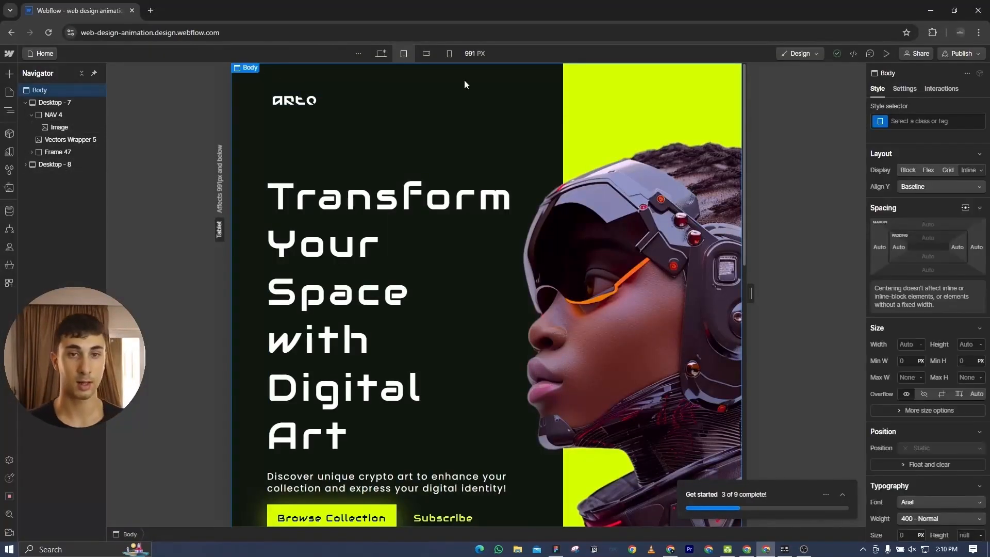
key("ctrl+v")
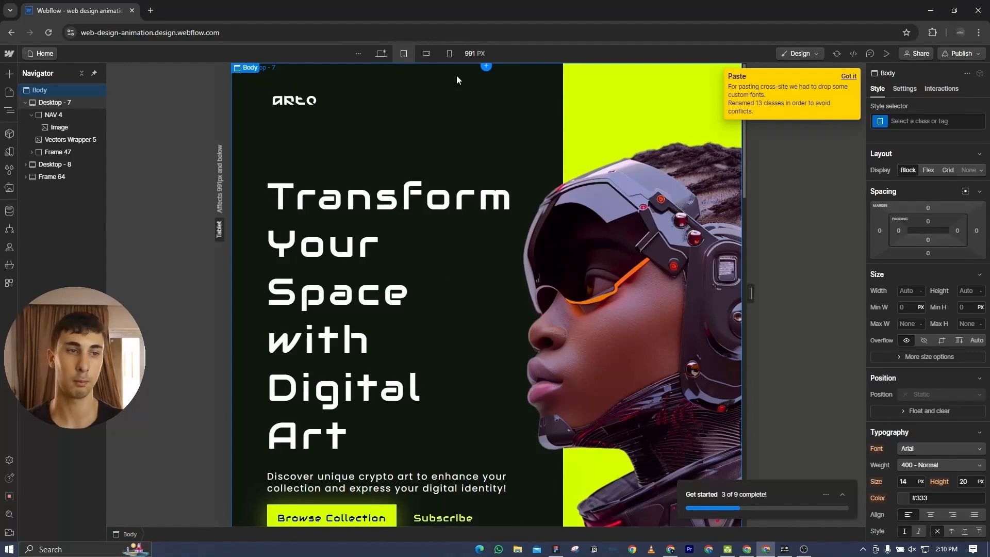
- Hide the pasted Frame 64 section on the desktop breakpoint by setting its display to None
left_click(385, 57)
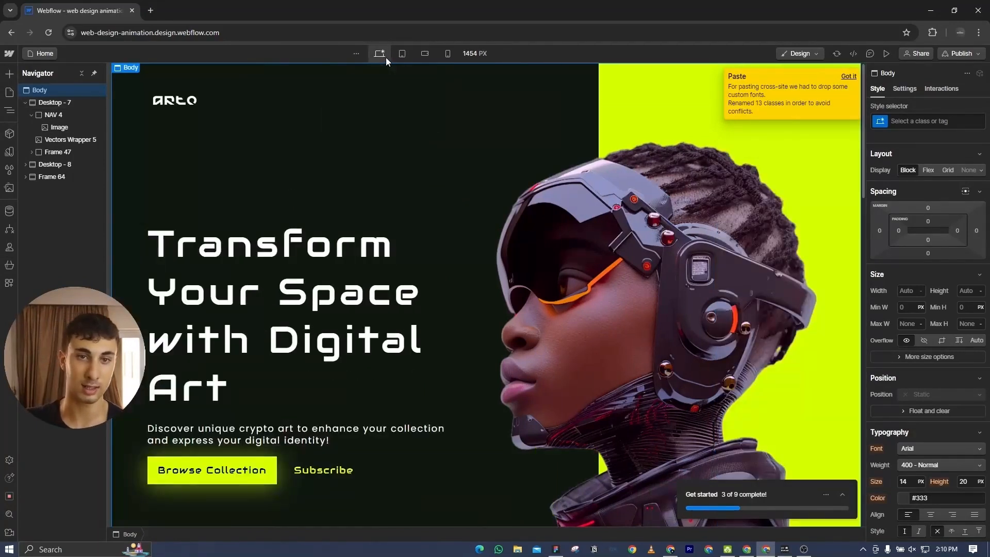
left_click(63, 177)
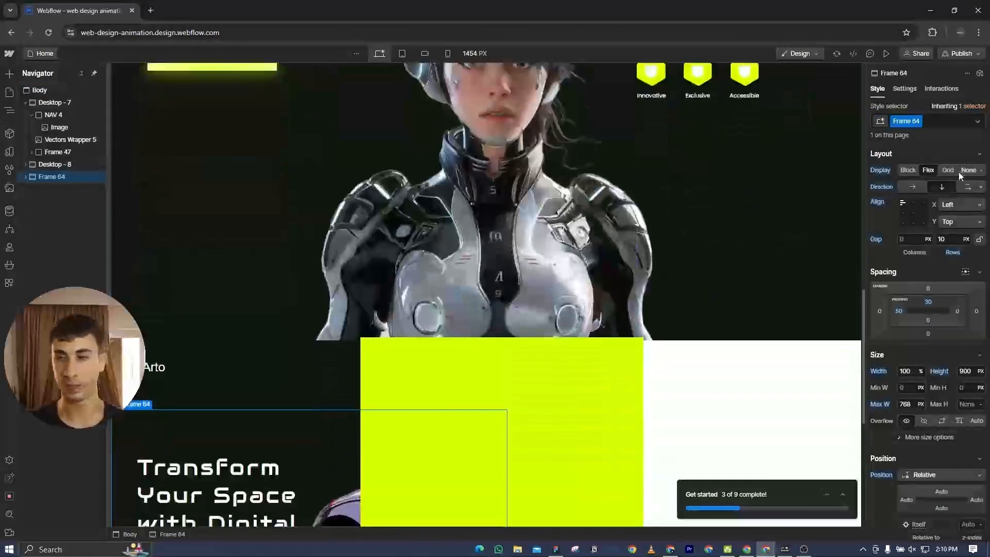
left_click(965, 170)
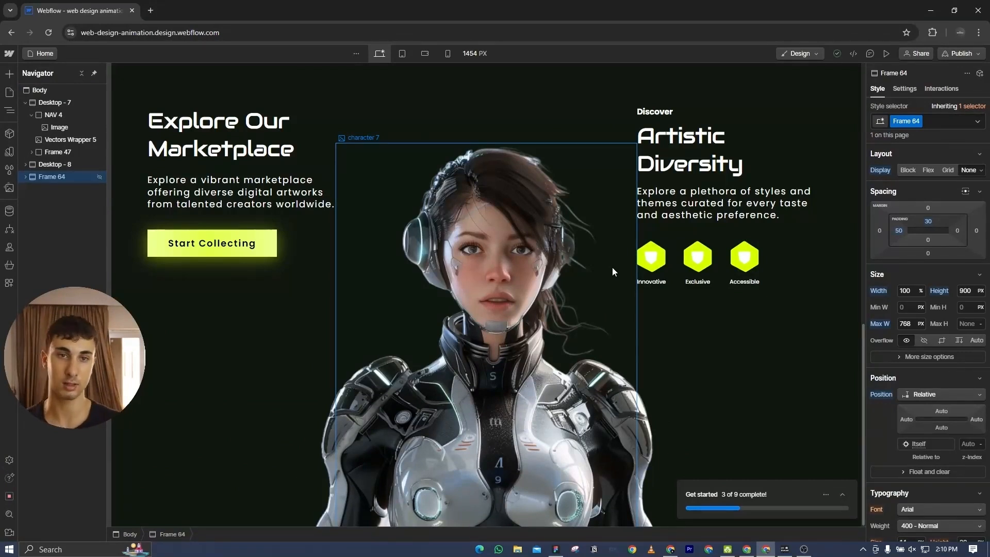
- Show the Frame 64 section on the tablet breakpoint by setting its display to Flex
left_click(398, 52)
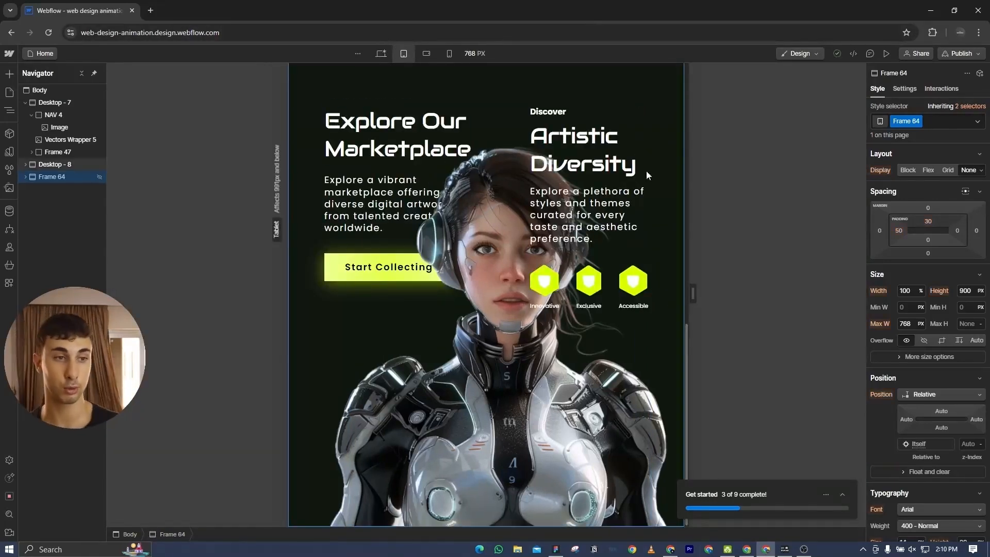
left_click(929, 171)
scroll(468, 276, "down", 4)
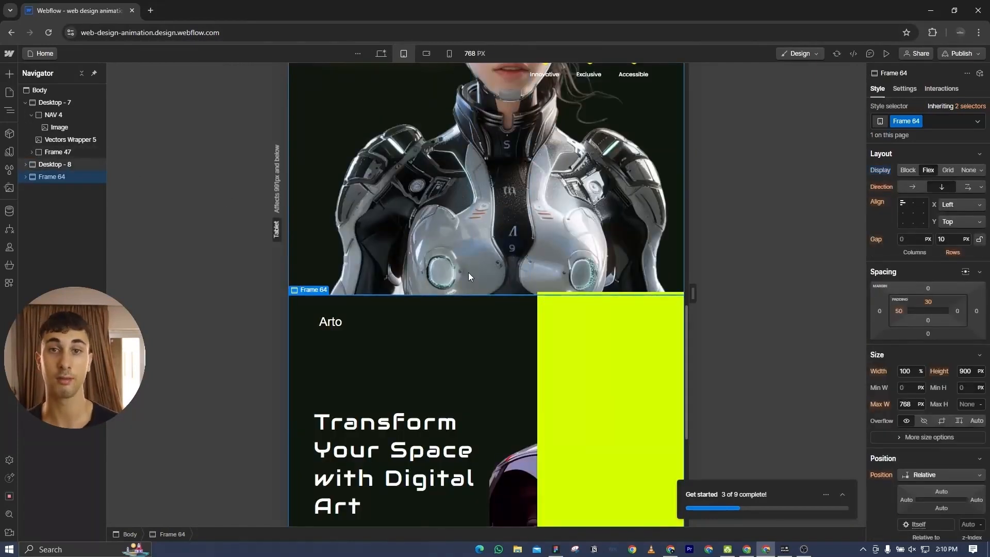
- Hide the Desktop - 8 and Desktop - 7 sections on the tablet breakpoint by setting their display to None
left_click(381, 54)
left_click(401, 54)
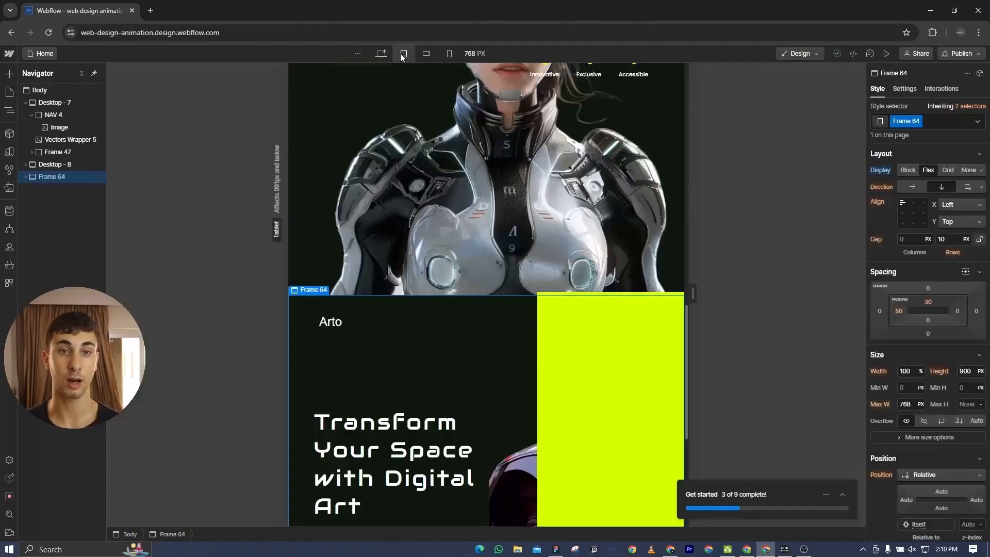
left_click(338, 160)
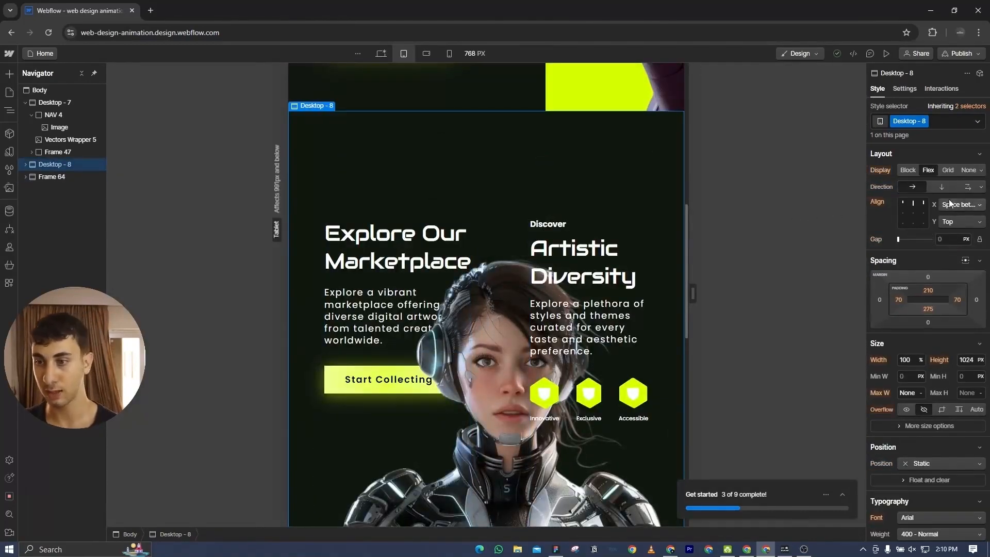
left_click(963, 171)
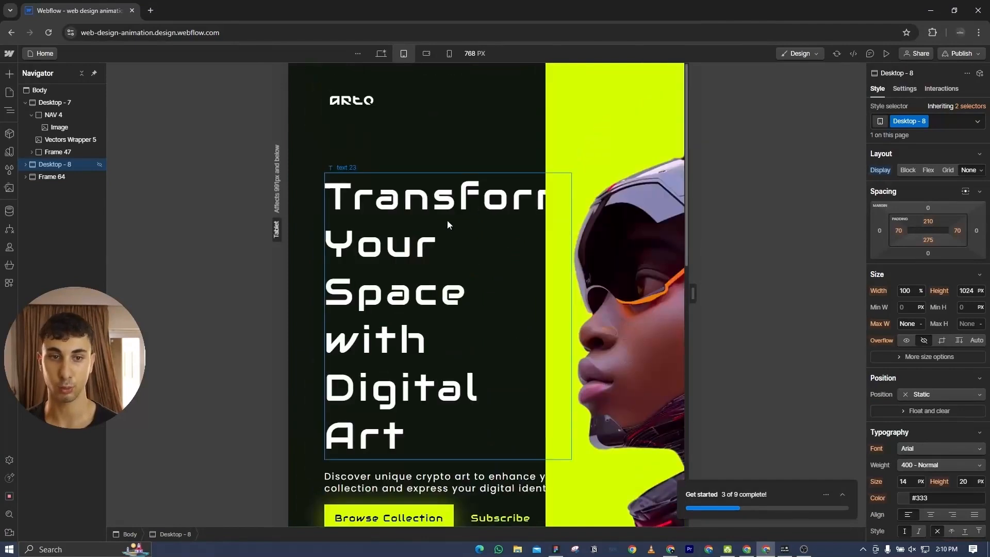
left_click(317, 144)
left_click(964, 170)
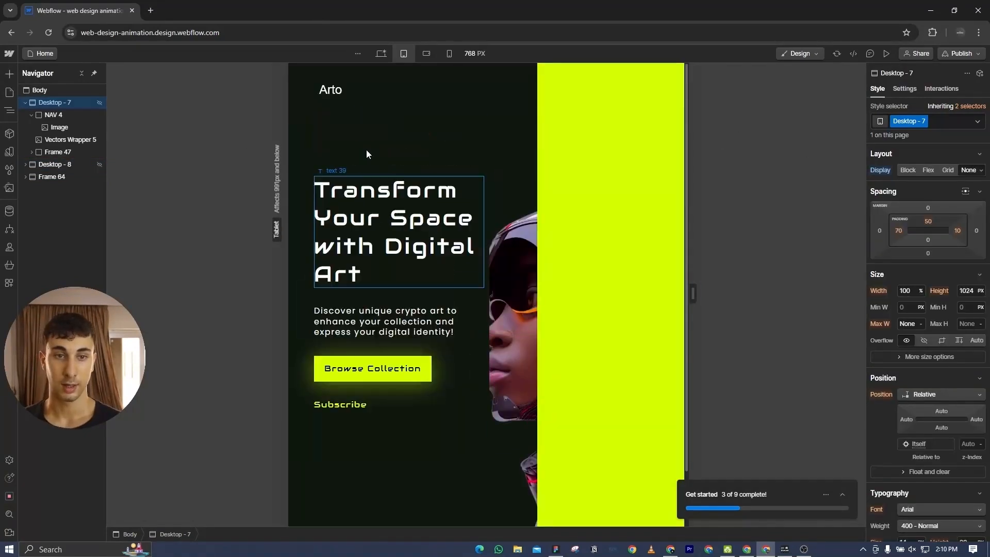
- Set the maximum width of the Frame 64 section to None on the tablet breakpoint
left_click(303, 117)
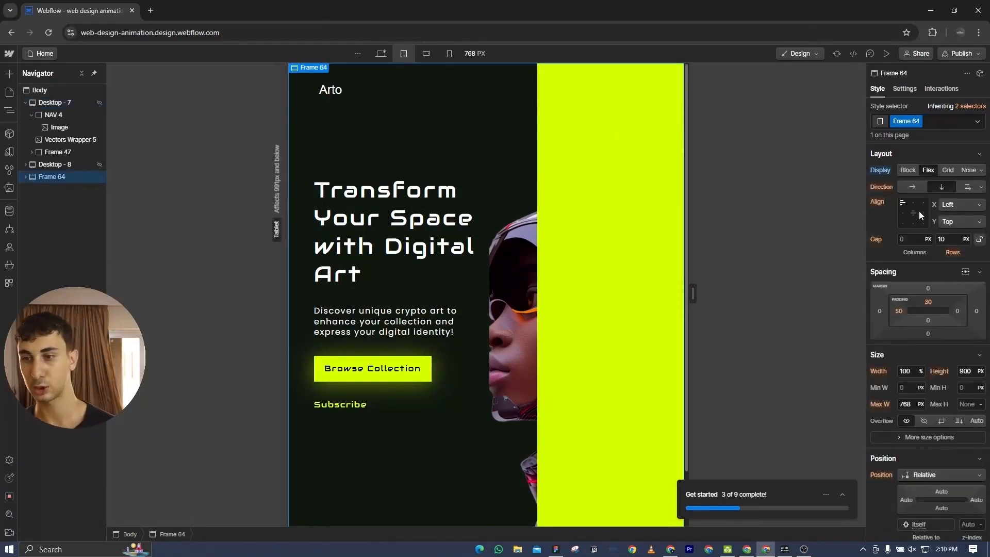
left_click(921, 404)
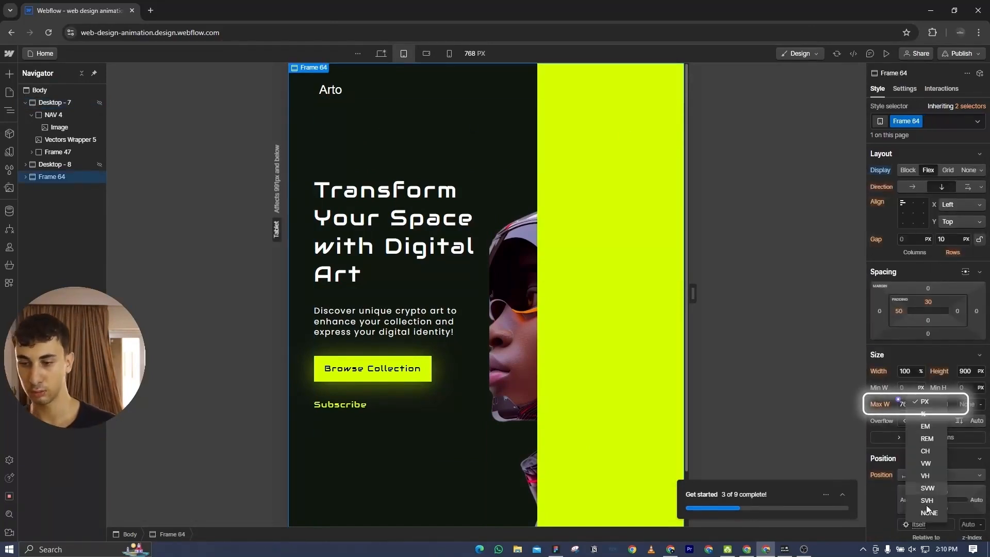
left_click(927, 513)
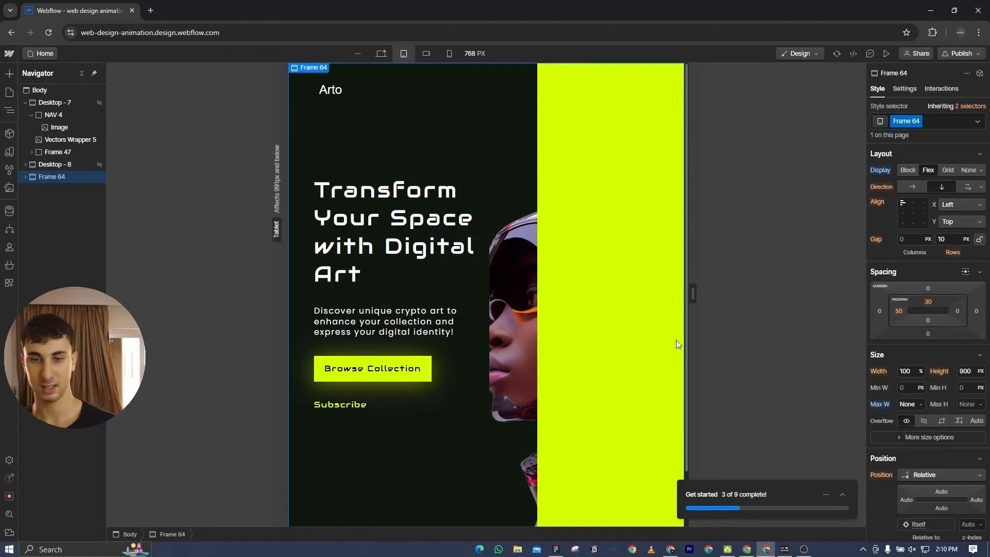
- Copy the logo image from the desktop NAV 4 into Frame 65 on the tablet breakpoint and delete the Arto text element
left_click(376, 55)
left_click(175, 98)
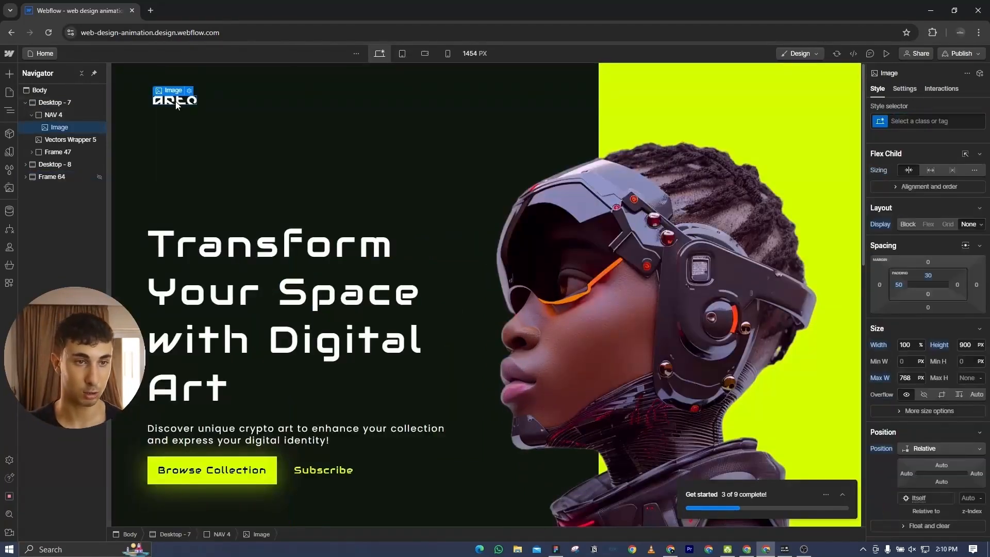
left_click(402, 53)
left_click(72, 201)
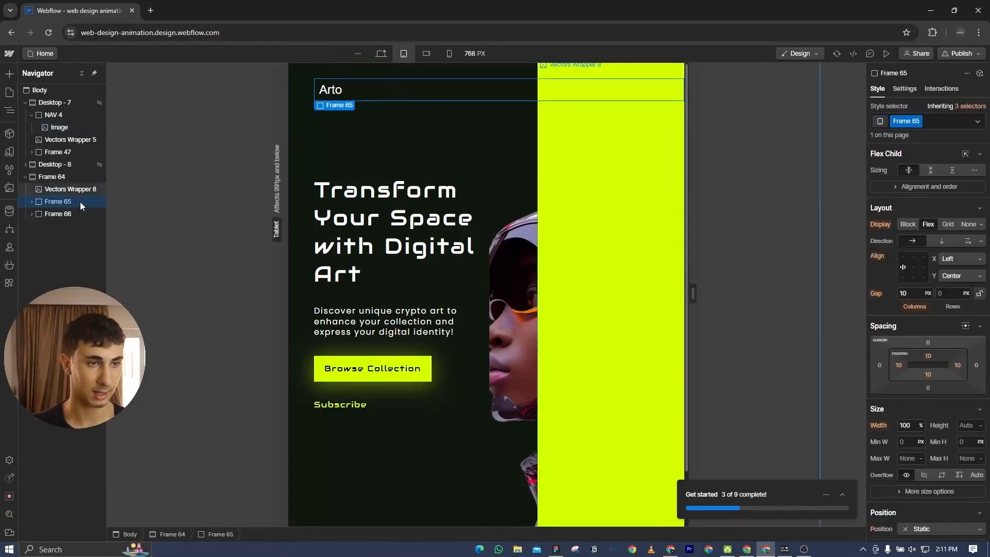
left_click(31, 201)
key("ctrl+v")
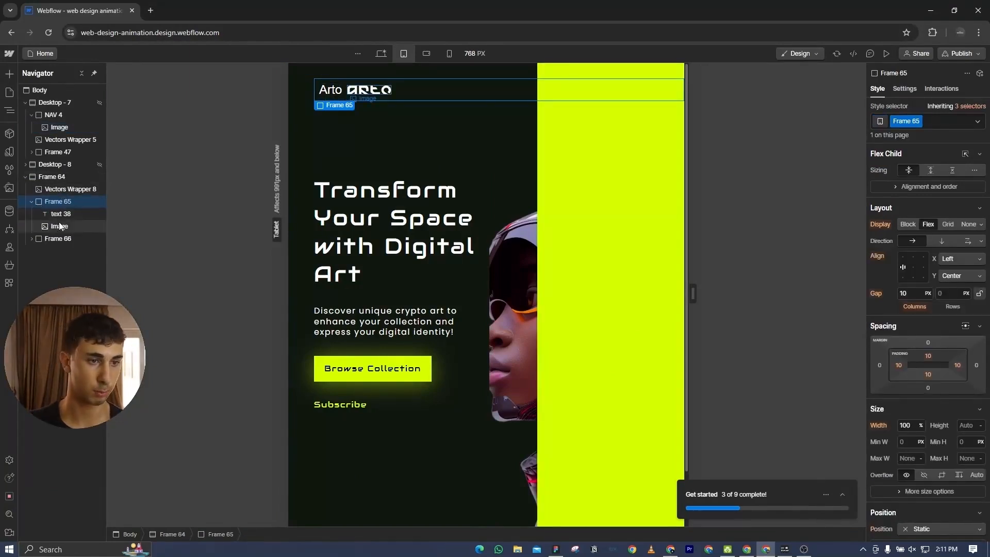
left_click(54, 215)
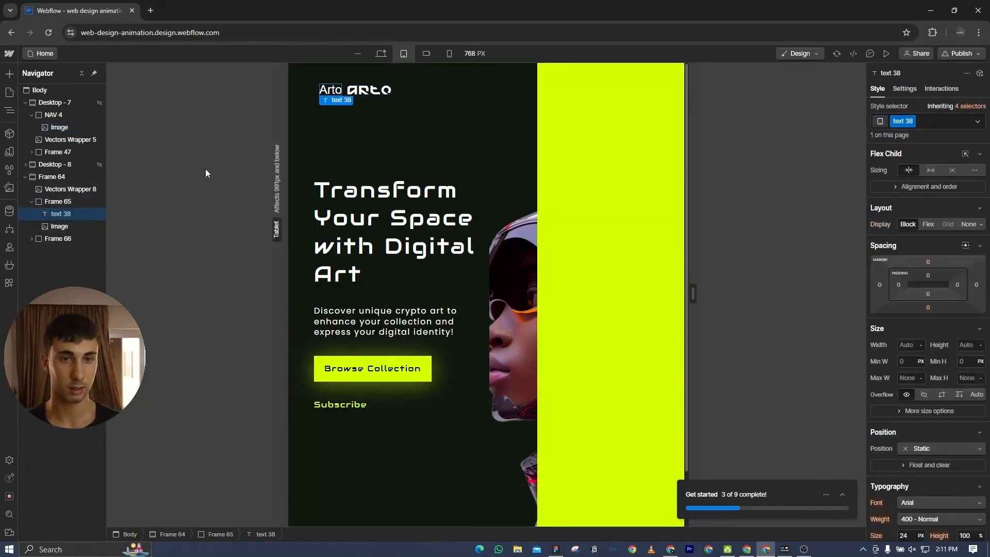
key("Delete")
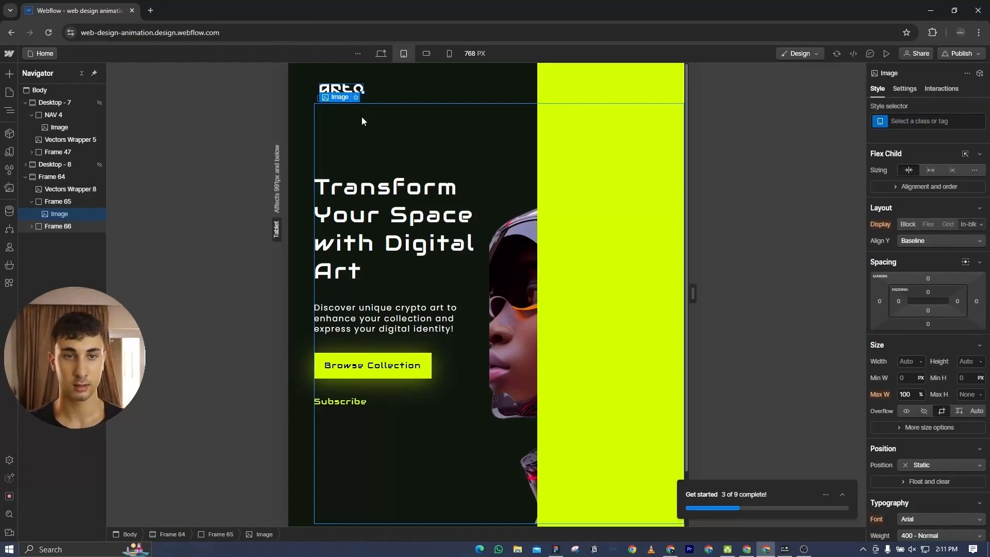
- Set the character 9 image's overflow to Visible and its position to Relative on the tablet breakpoint
left_click(505, 299)
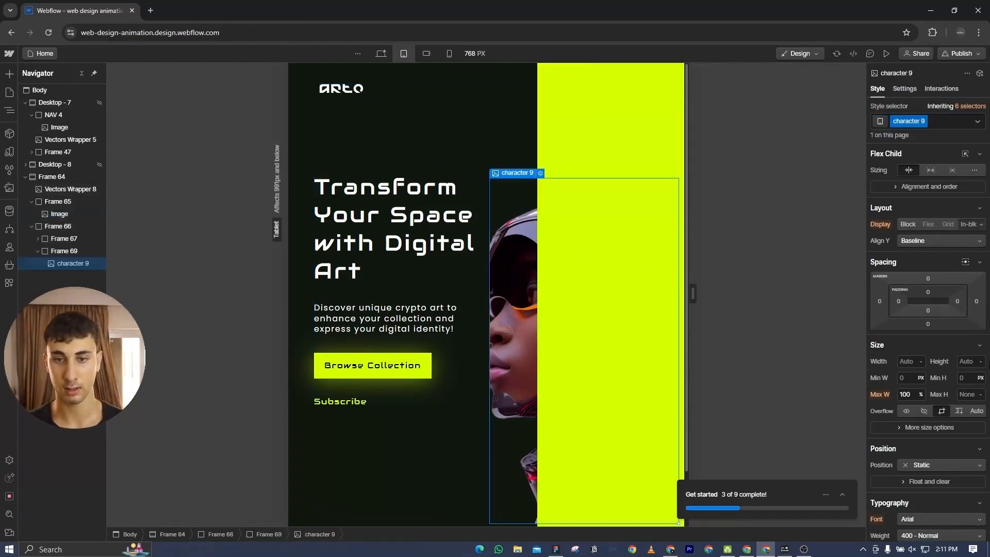
left_click(907, 411)
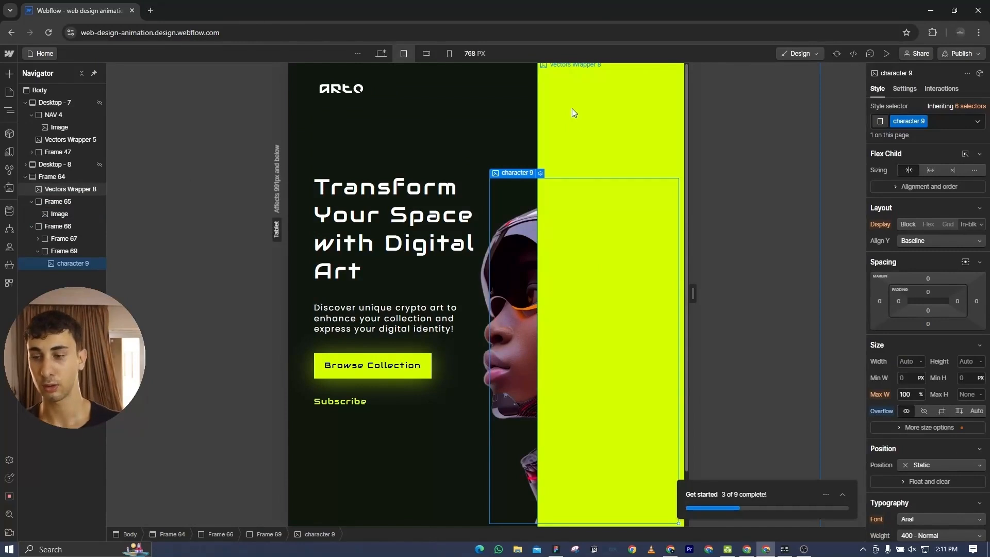
left_click(930, 466)
left_click(926, 452)
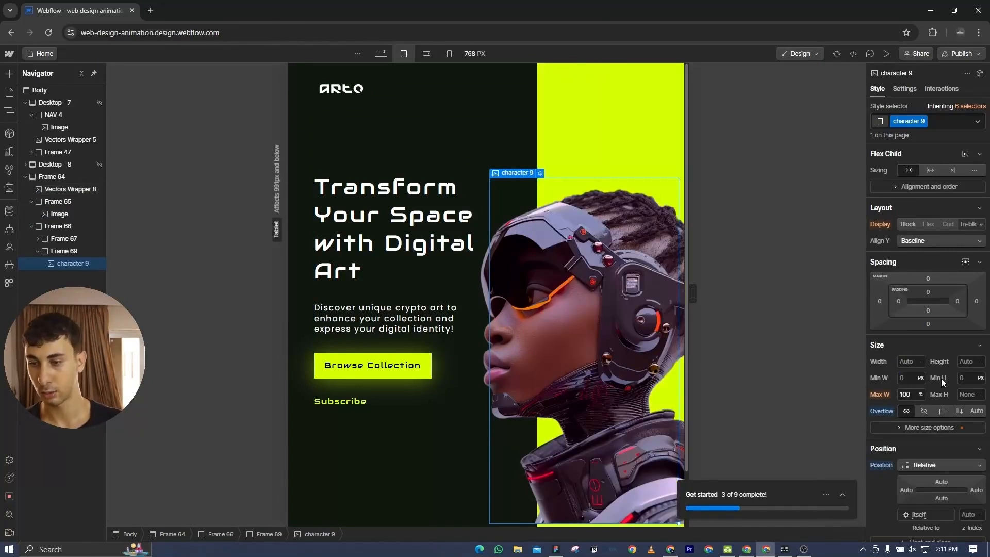
- Widen the tablet canvas to 991 px and compare the hero section with the tablet design in Figma, then return to Webflow
left_click_drag(693, 294, 800, 289)
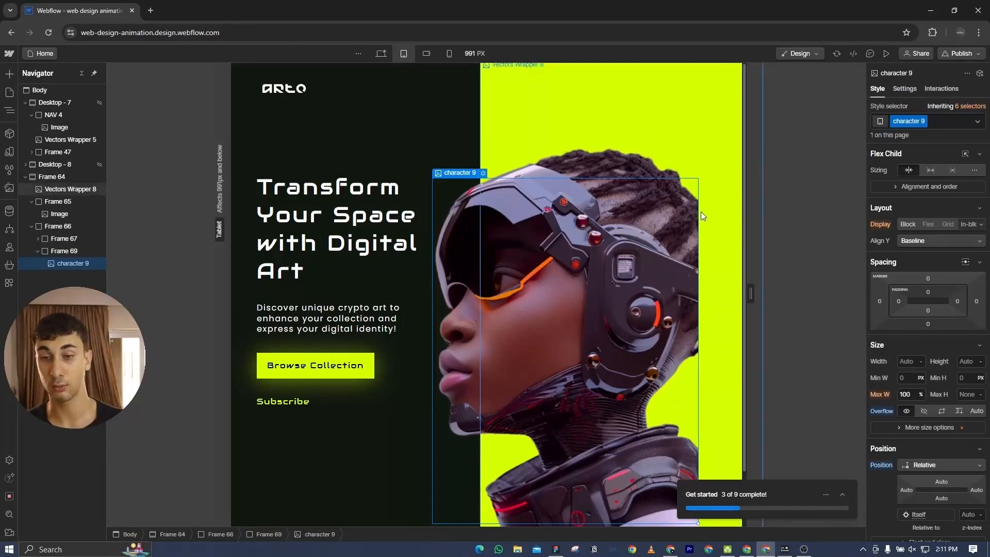
left_click(556, 549)
left_click(543, 372)
scroll(565, 294, "up", 5)
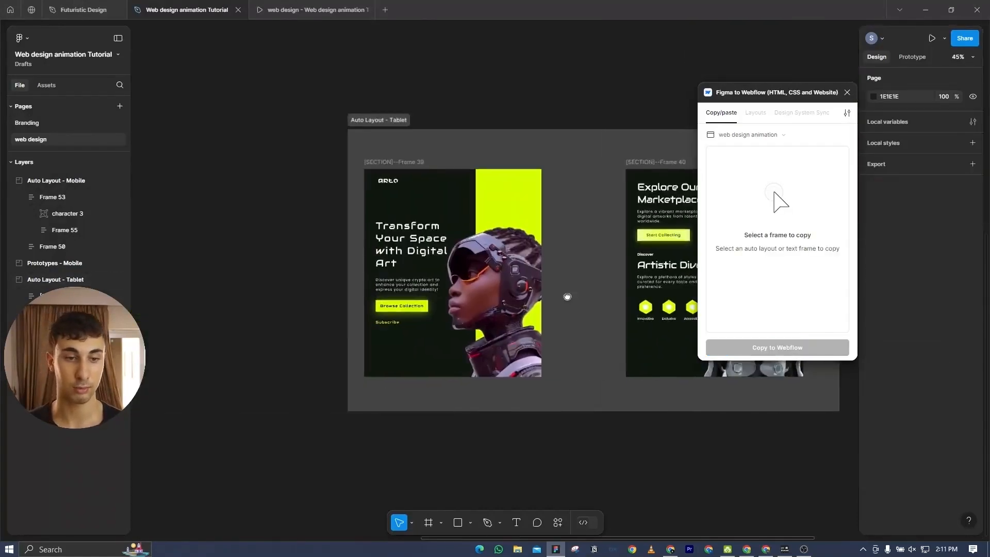
left_click(846, 95)
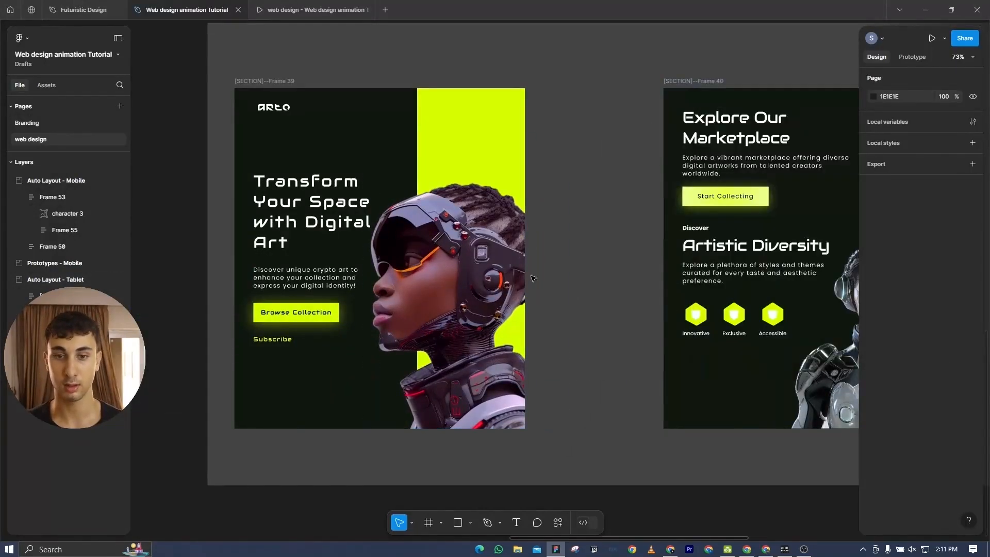
scroll(537, 207, "up", 5)
scroll(547, 287, "down", 6)
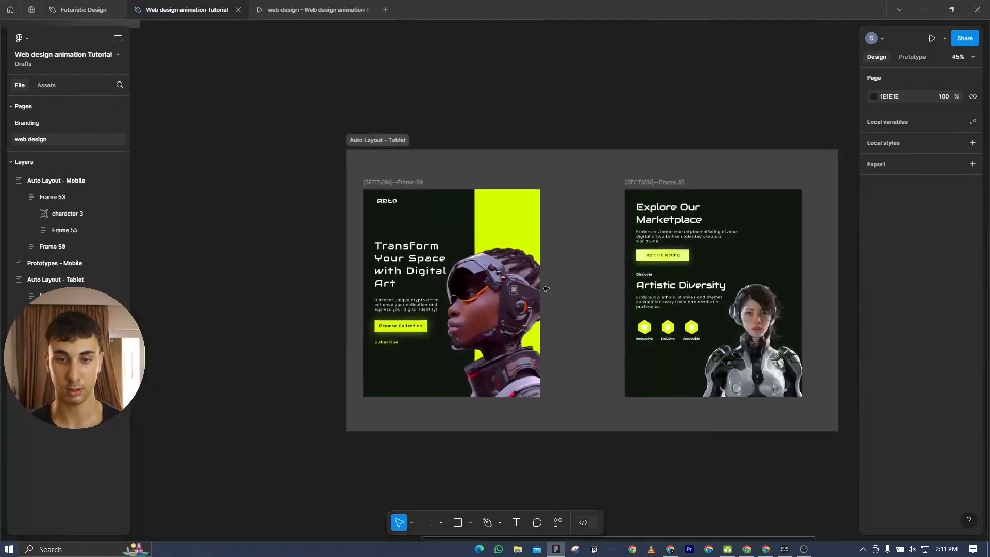
left_click_drag(547, 286, 411, 219)
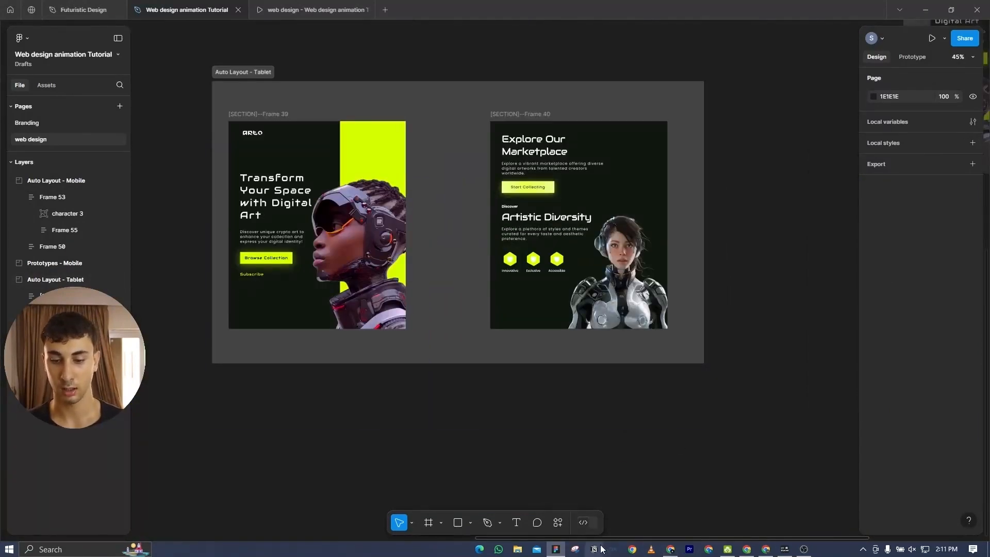
left_click(746, 549)
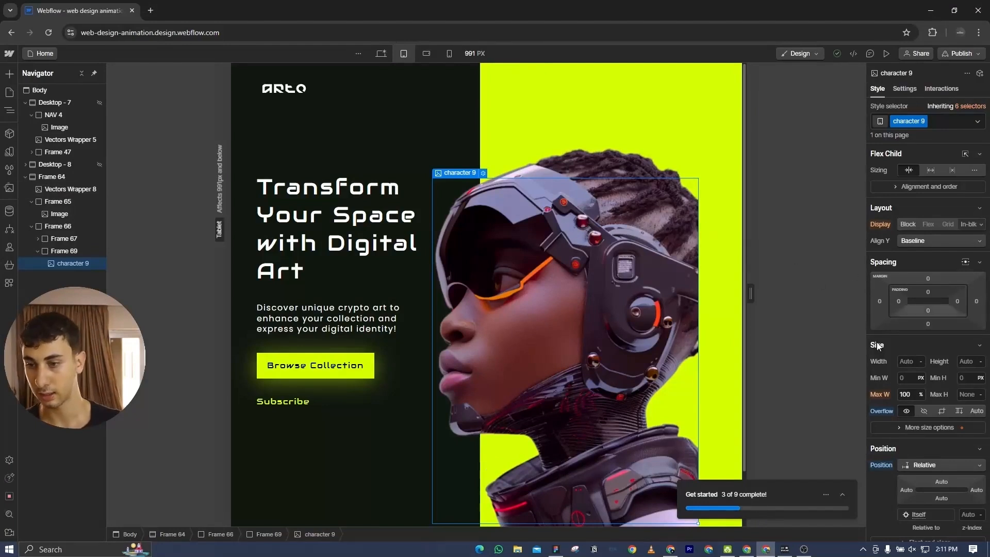
- Shift the character 9 image toward the section's right edge by setting its right position offset to -89
scroll(940, 342, "down", 3)
left_click_drag(976, 352, 936, 354)
mouse_move(750, 294)
left_mouse_down()
mouse_move(655, 295)
mouse_move(750, 294)
left_mouse_up()
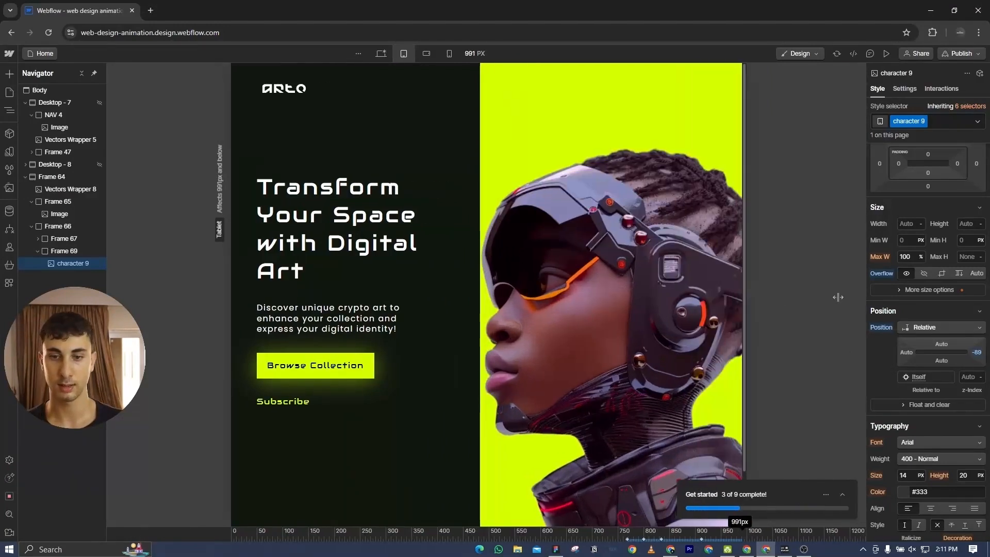
- Set the left position offset of the green Vectors Wrapper 8 to Auto
left_click(520, 89)
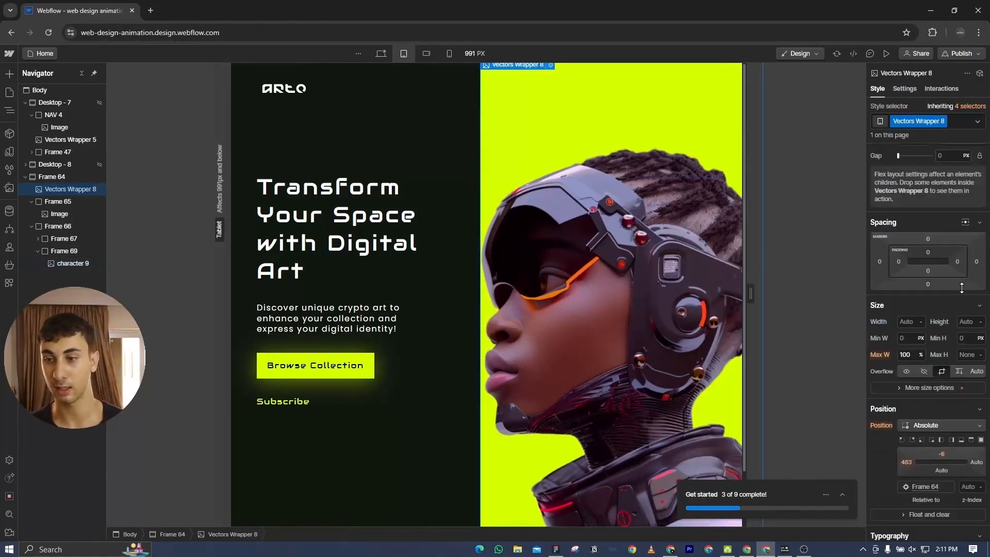
left_click(904, 463)
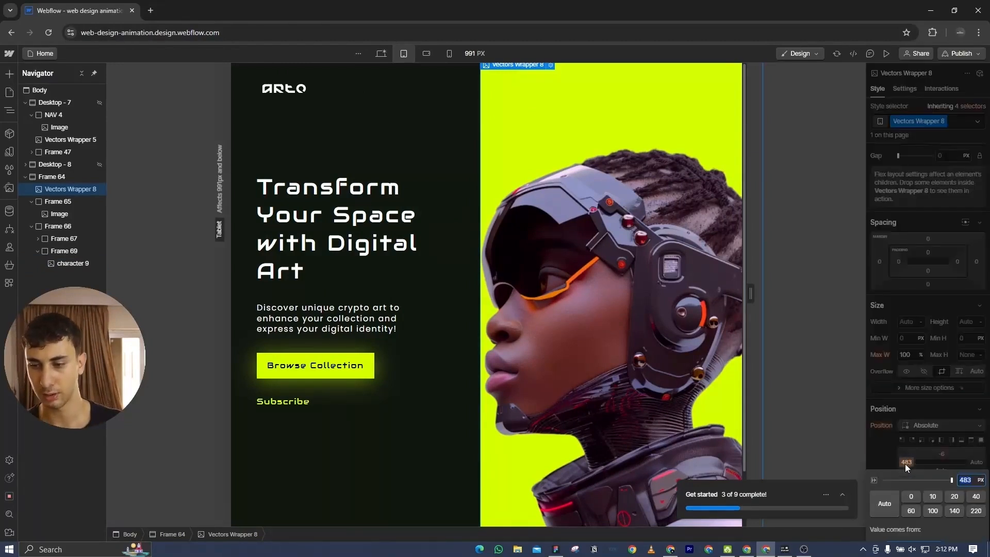
left_click(888, 502)
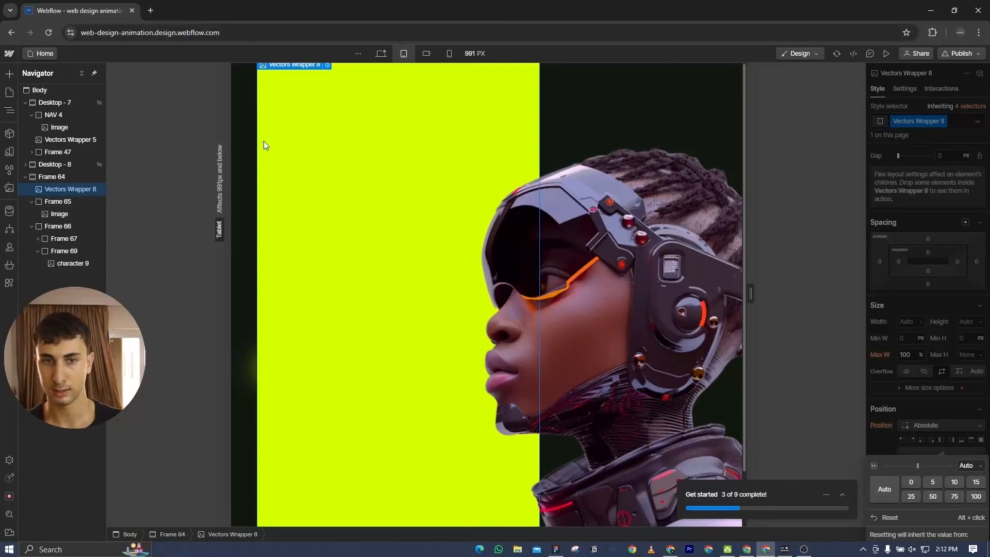
left_click(915, 159)
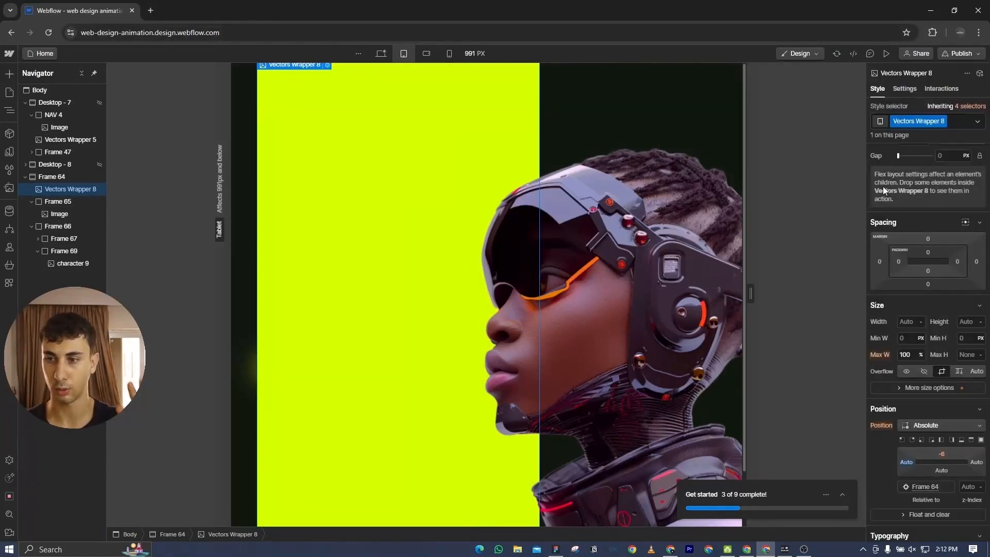
- Align the contents of Frame 64 to Right horizontally and Center vertically
scroll(890, 198, "up", 3)
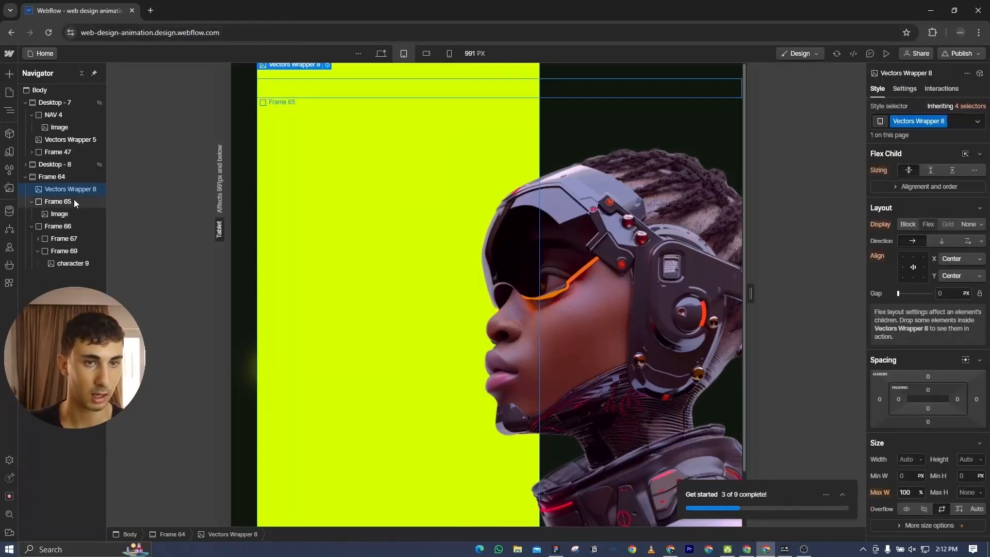
left_click(70, 177)
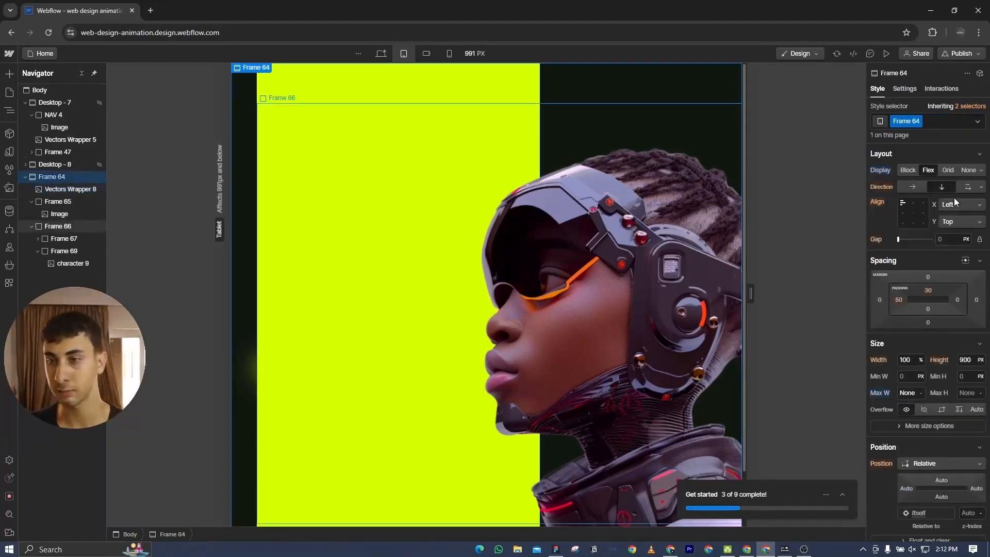
left_click(923, 212)
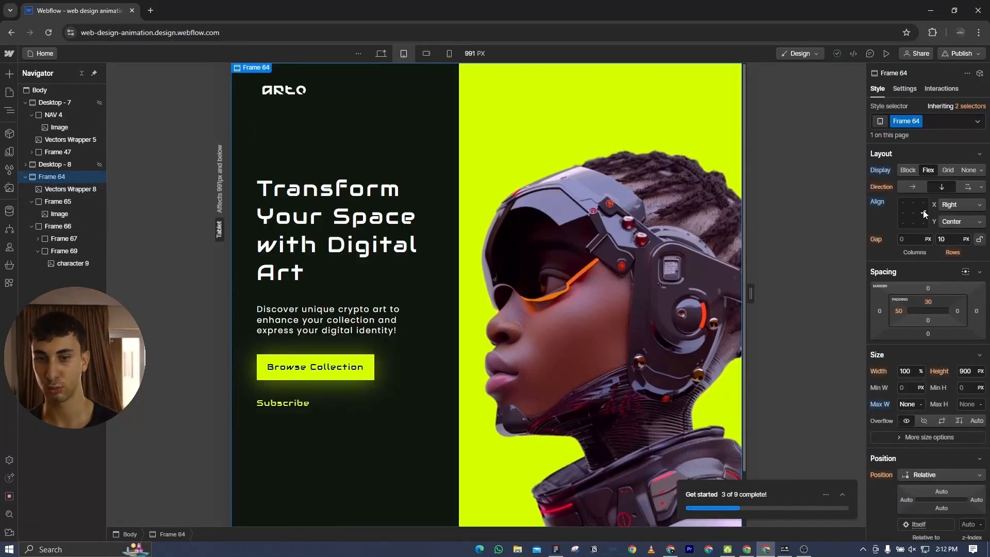
- Set the width of Vectors Wrapper 8 to 35 VW
left_click(599, 153)
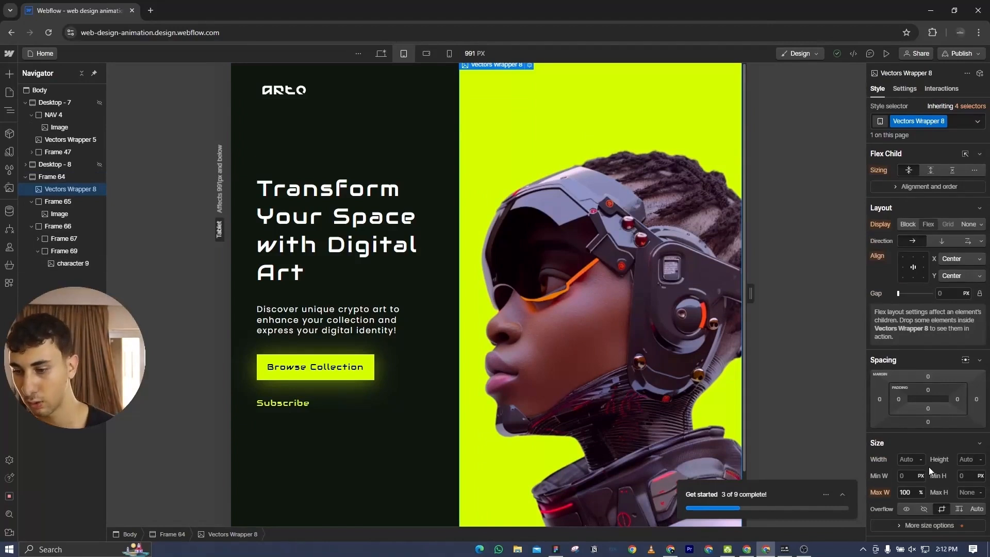
scroll(929, 466, "down", 4)
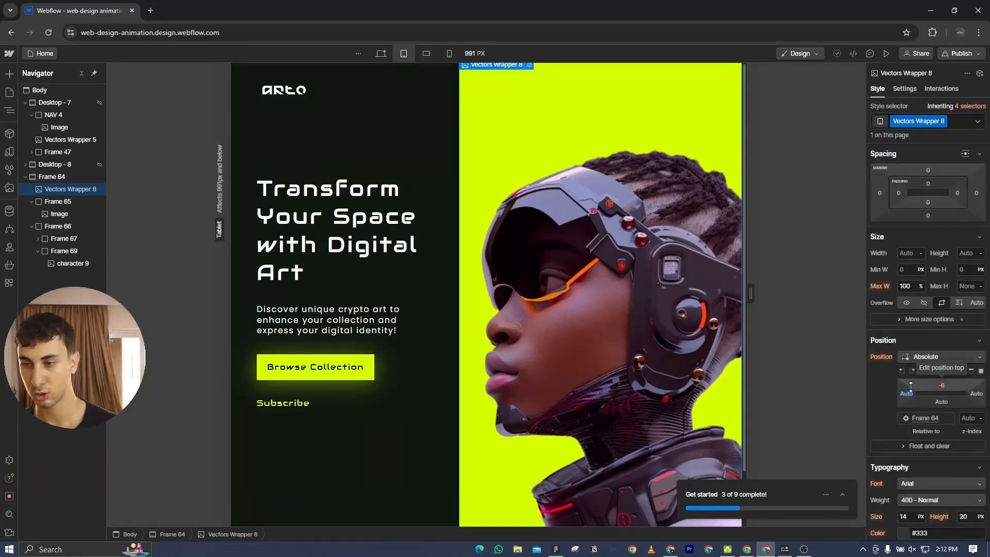
left_click(920, 252)
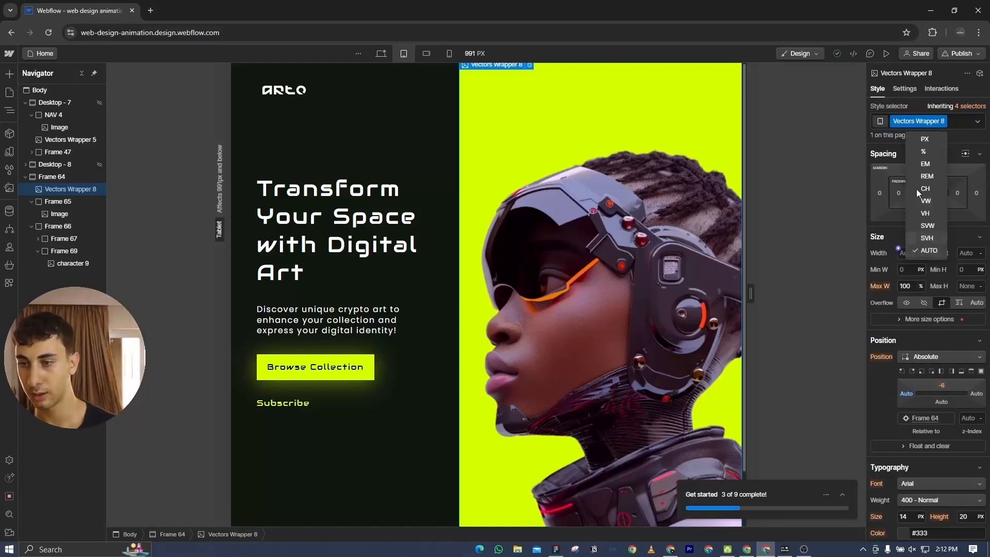
left_click(926, 200)
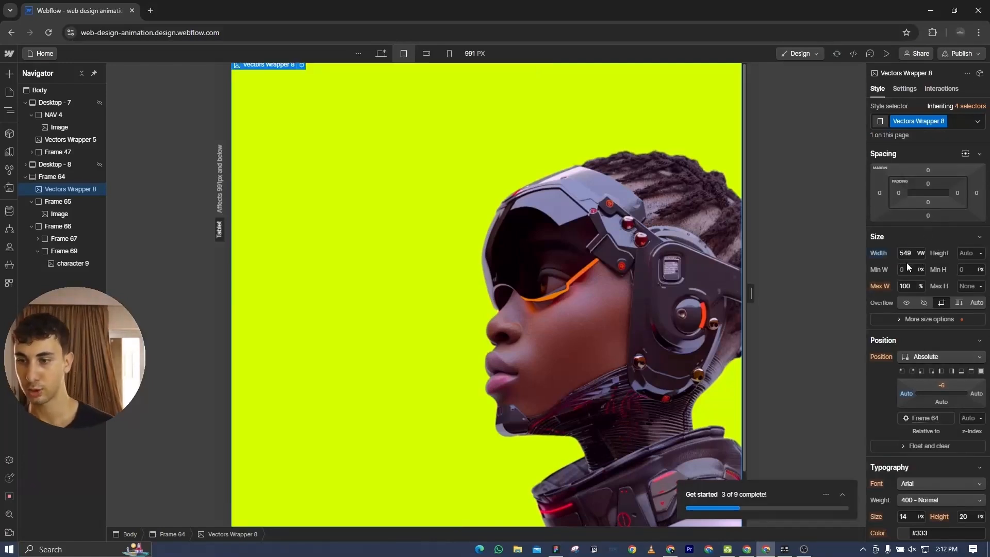
left_click(906, 254)
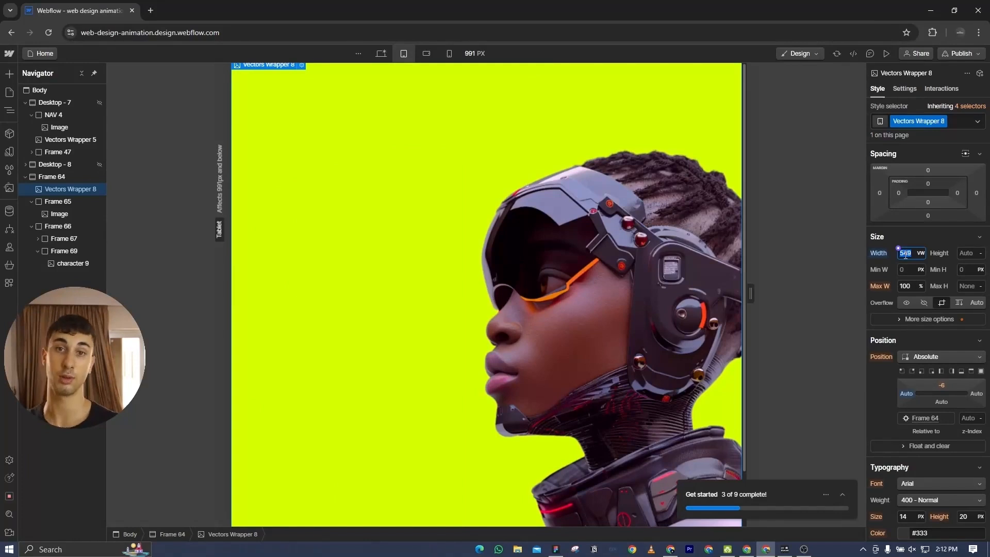
type("3")
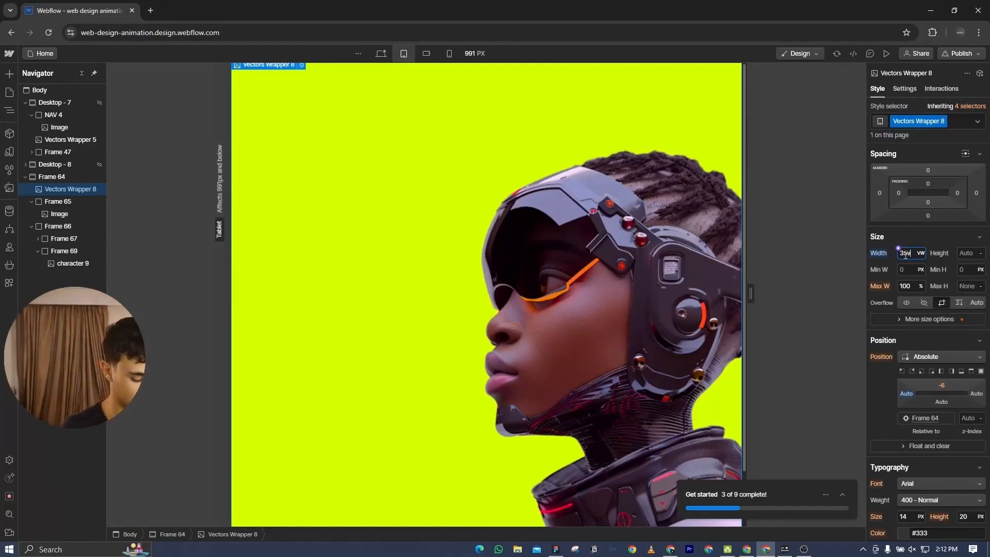
type("5")
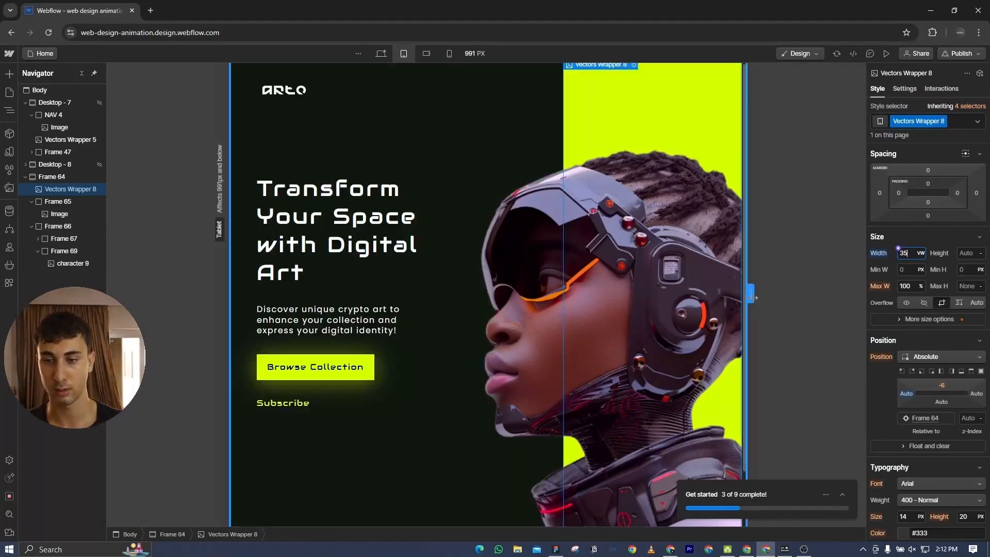
- Set the overflow of the Frame 64 section to Hidden
scroll(498, 216, "down", 1)
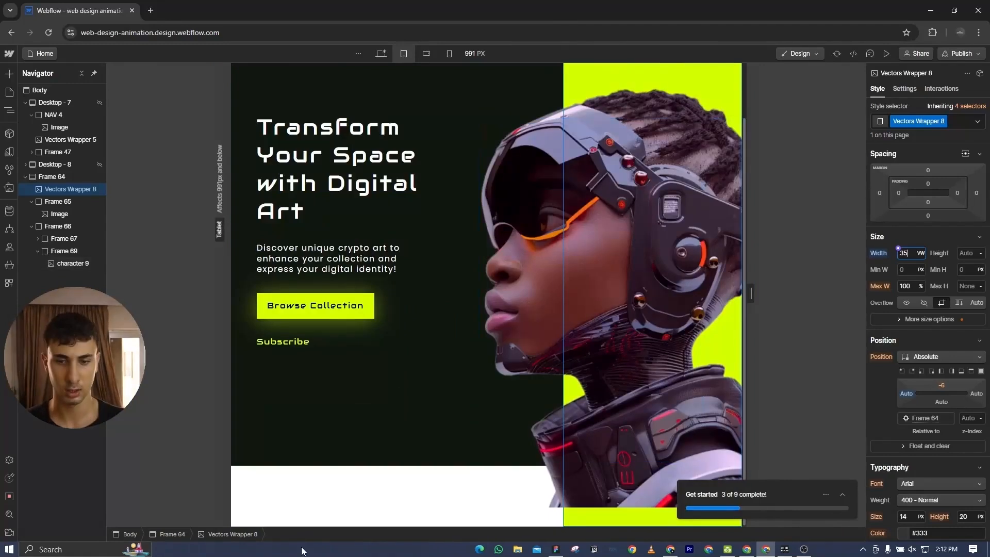
left_click(249, 422)
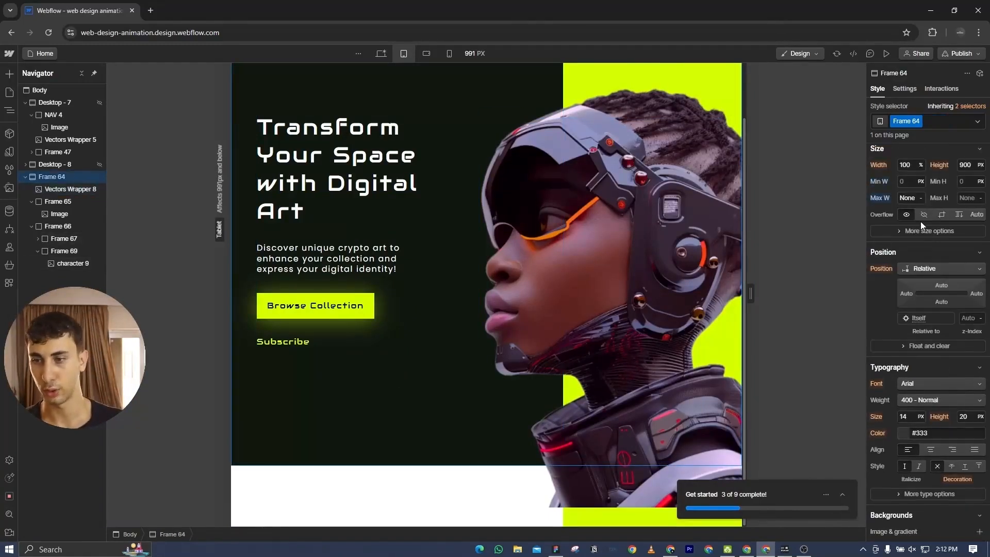
left_click(922, 215)
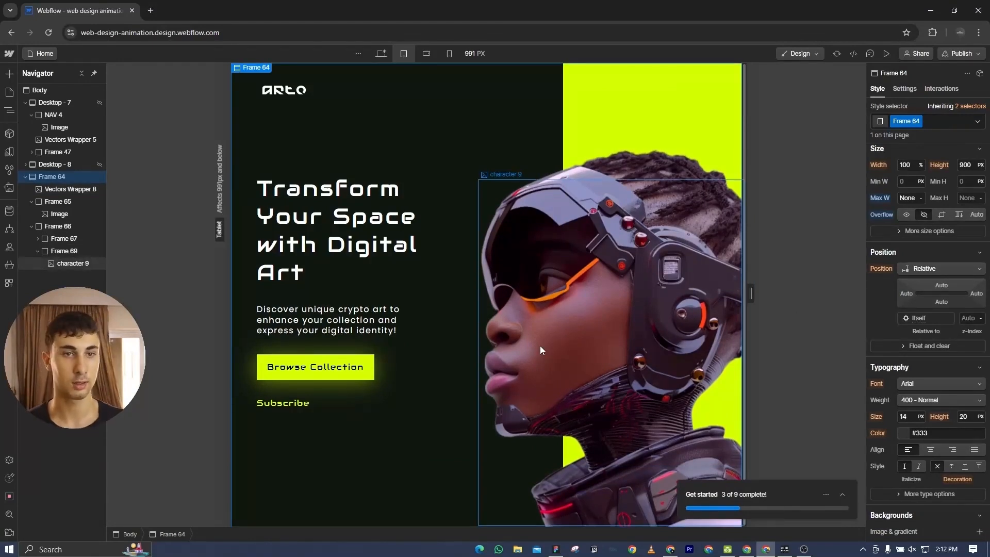
- Switch to Figma and launch the Figma to Webflow plugin
left_click(556, 549)
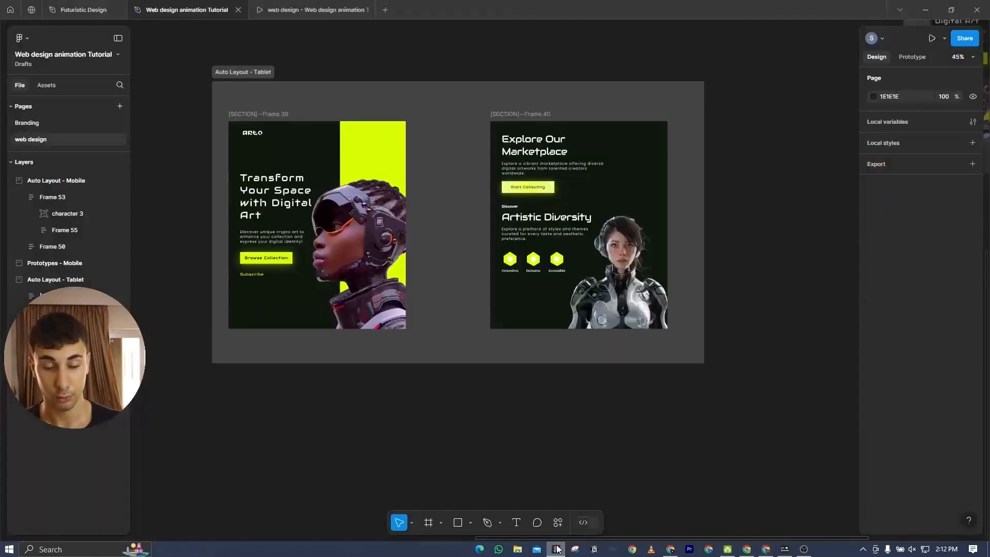
left_click(558, 523)
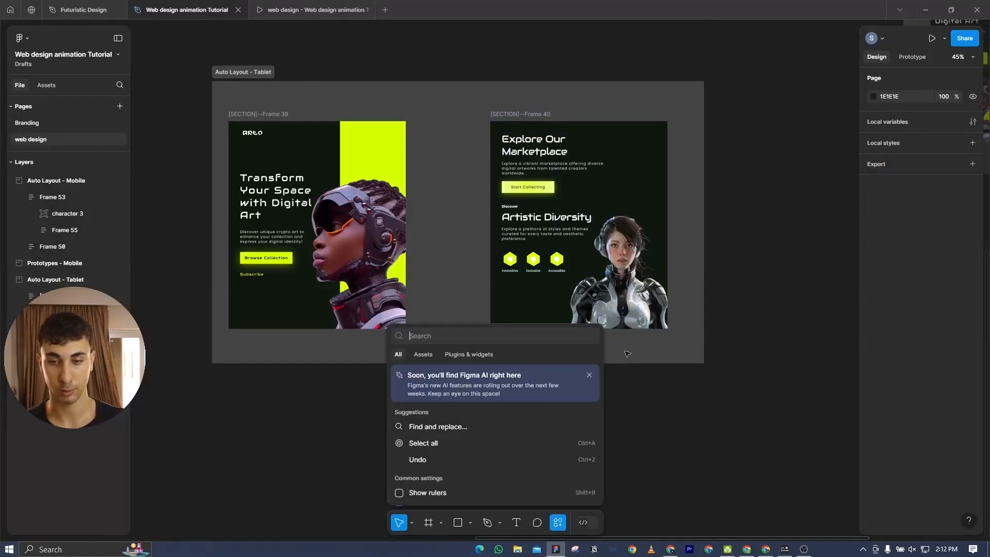
left_click(468, 354)
left_click(472, 376)
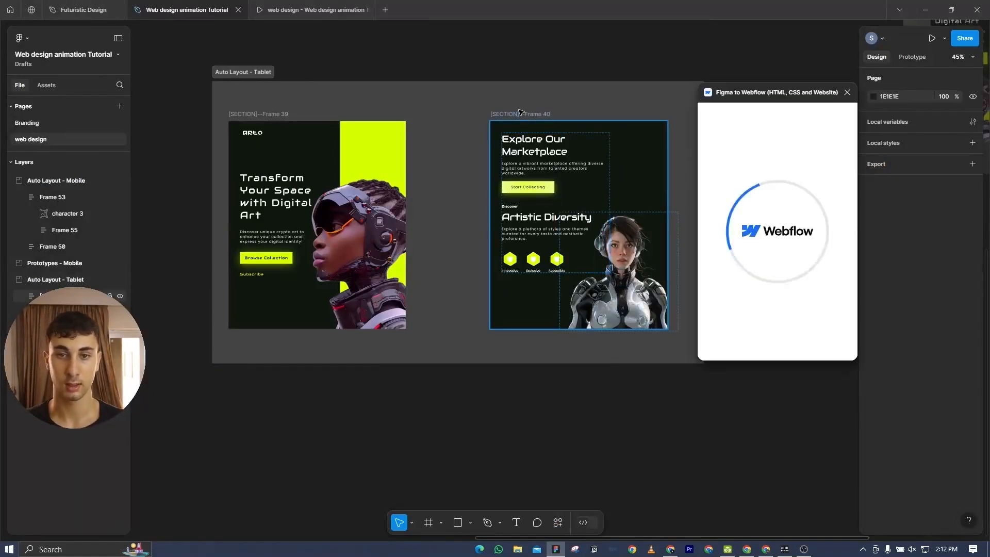
- Copy the tablet section Frame 40 with the Figma to Webflow plugin and paste it into the page Body in Webflow
left_click_drag(544, 105, 327, 172)
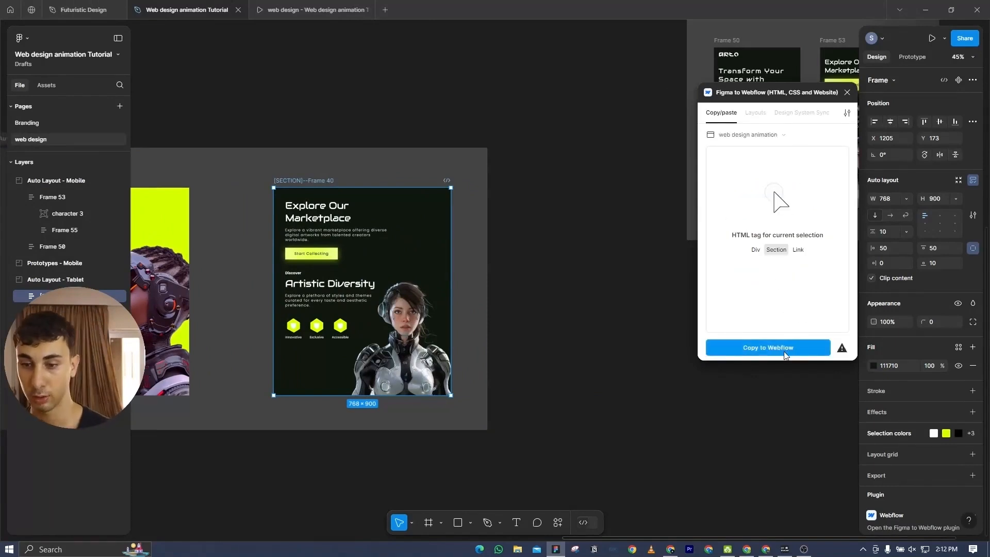
left_click(778, 347)
left_click_drag(584, 254, 294, 305)
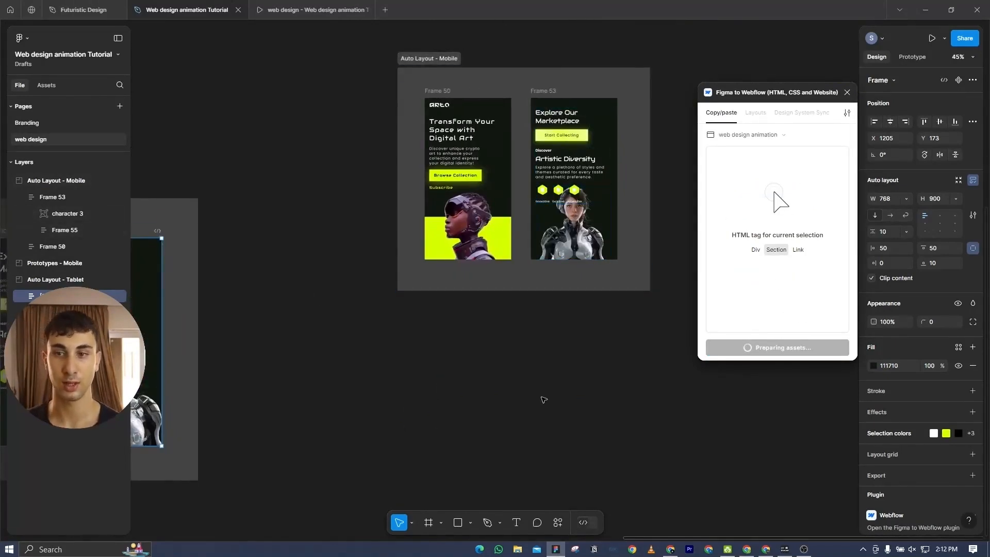
left_click_drag(156, 338, 450, 211)
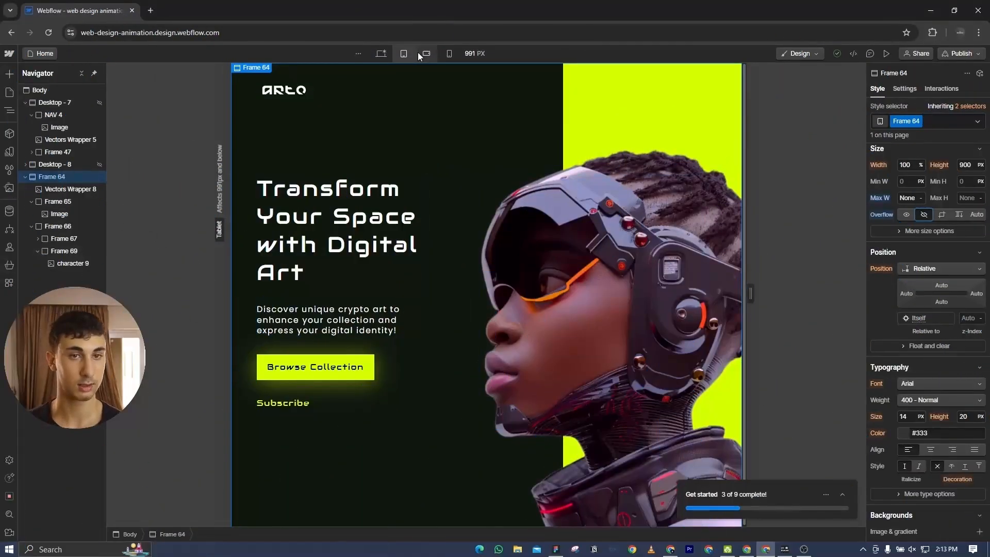
left_click(51, 91)
key("ctrl+v")
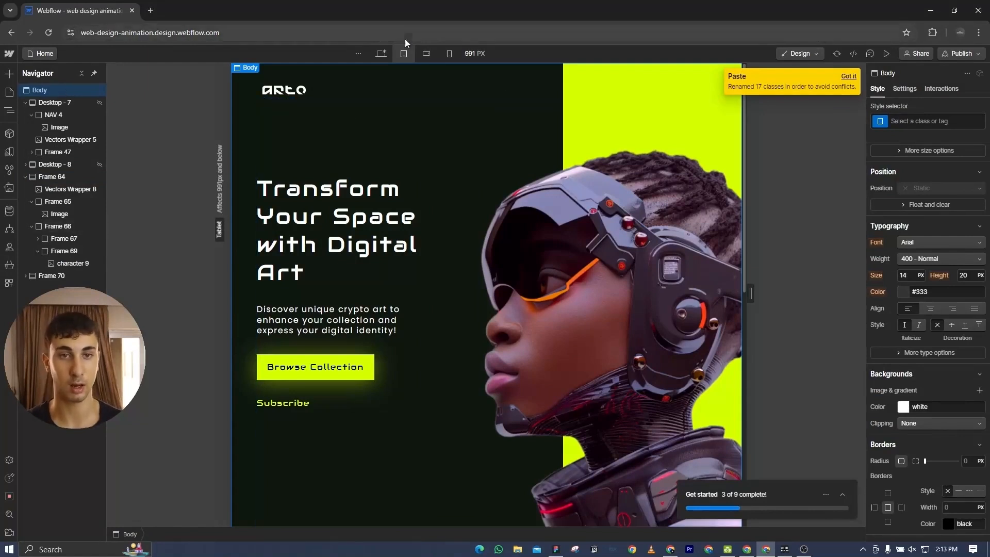
- Set the display of the pasted Frame 70 to None on the desktop breakpoint and to Flex on the tablet breakpoint
left_click(380, 53)
left_click(42, 274)
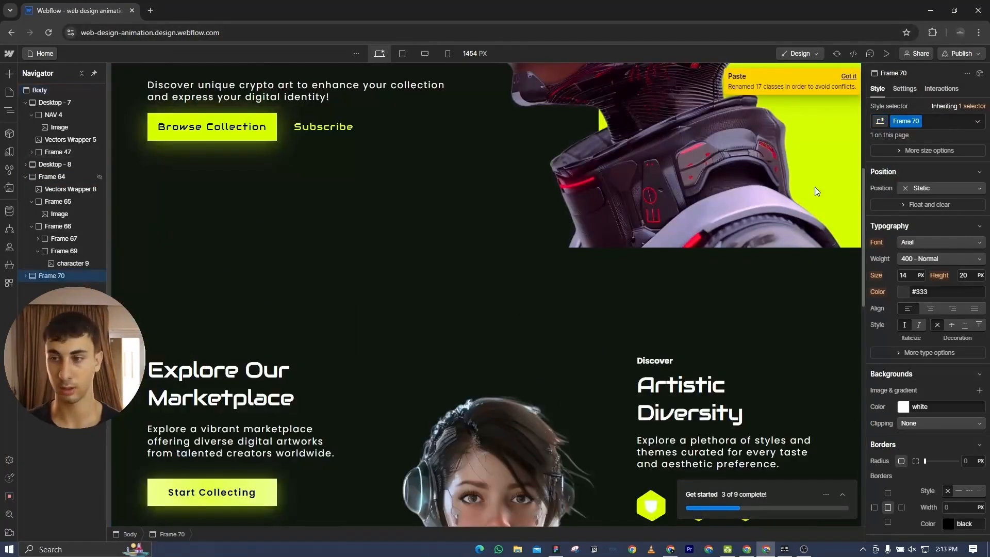
scroll(914, 213, "up", 3)
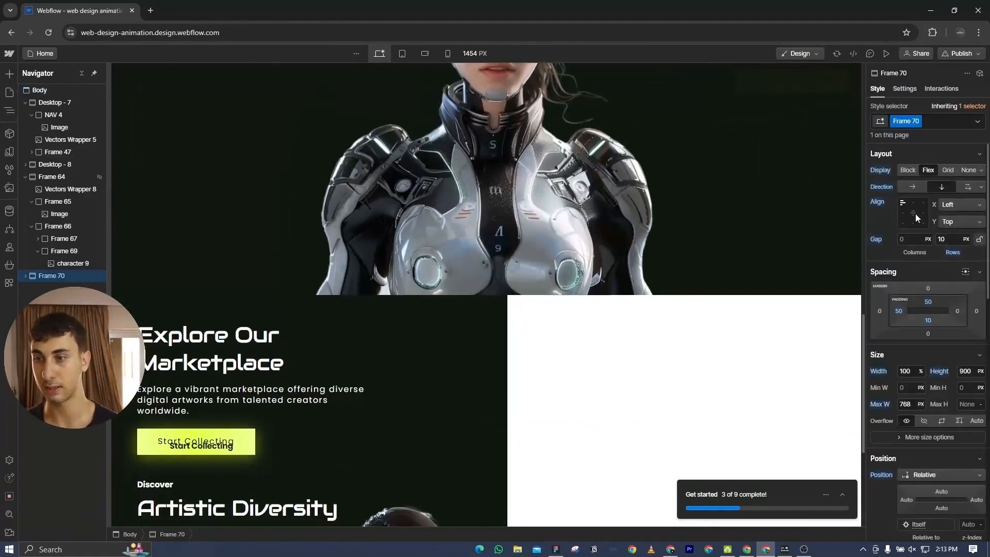
left_click(967, 170)
left_click(402, 54)
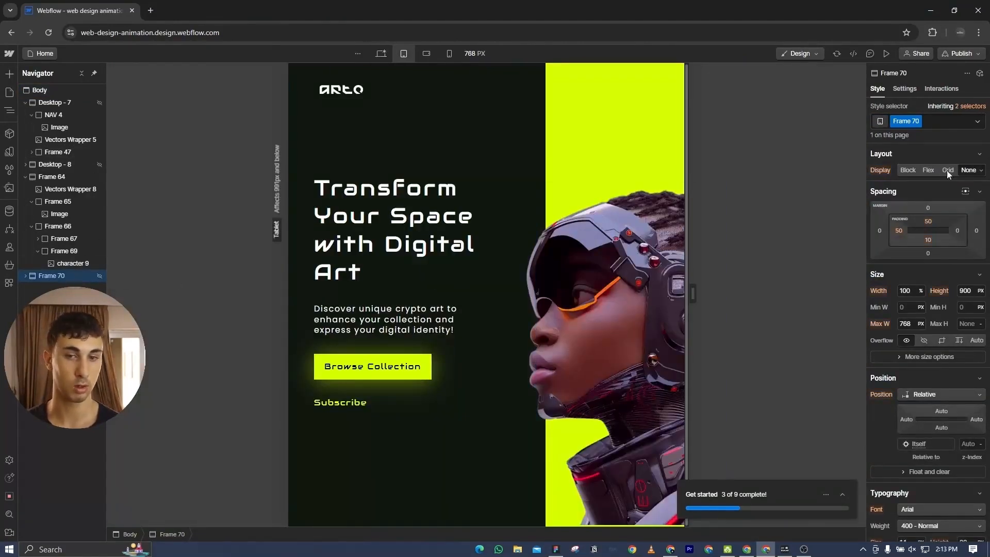
left_click(928, 170)
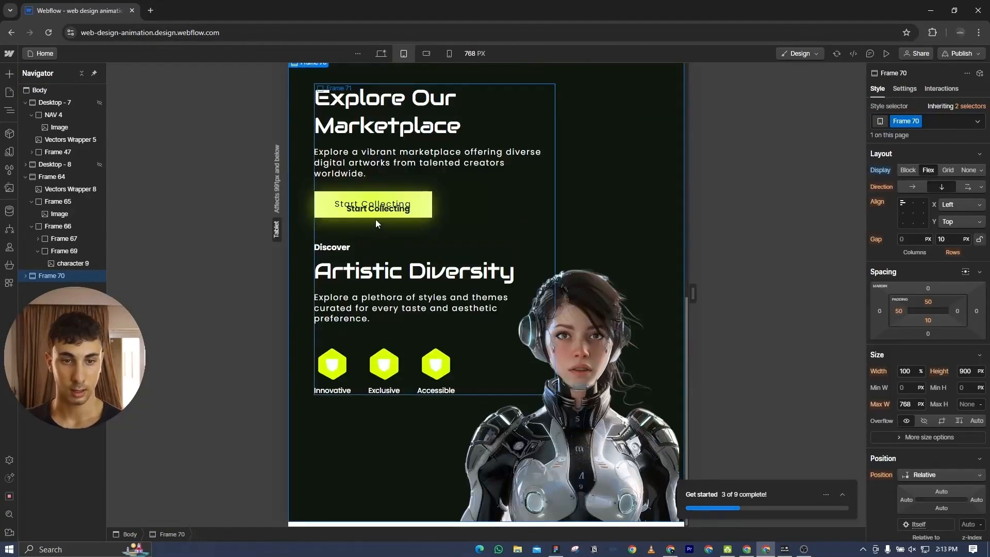
- Delete the duplicate Start Collecting text and set the remaining button label's font weight to 600 - Semi Bold
left_click(375, 212)
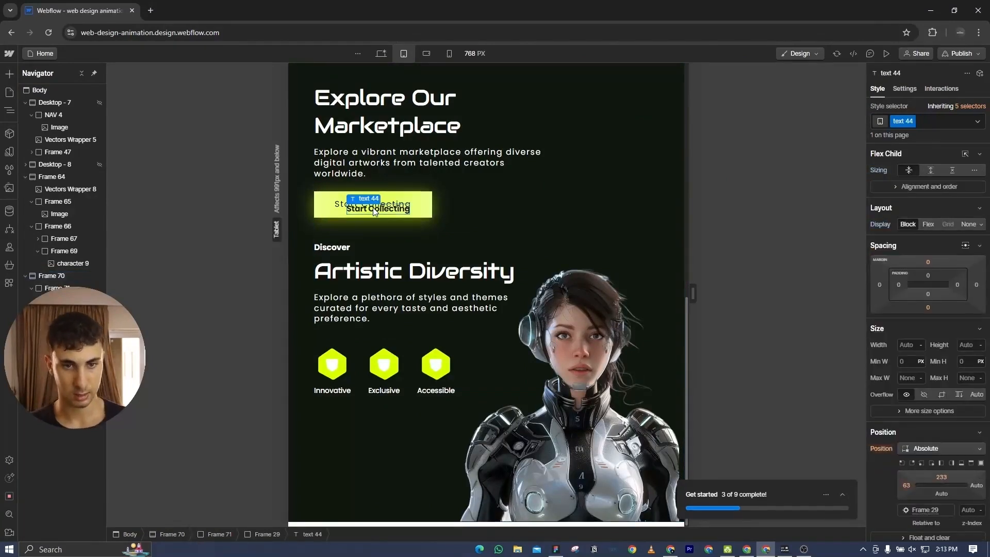
key("Delete")
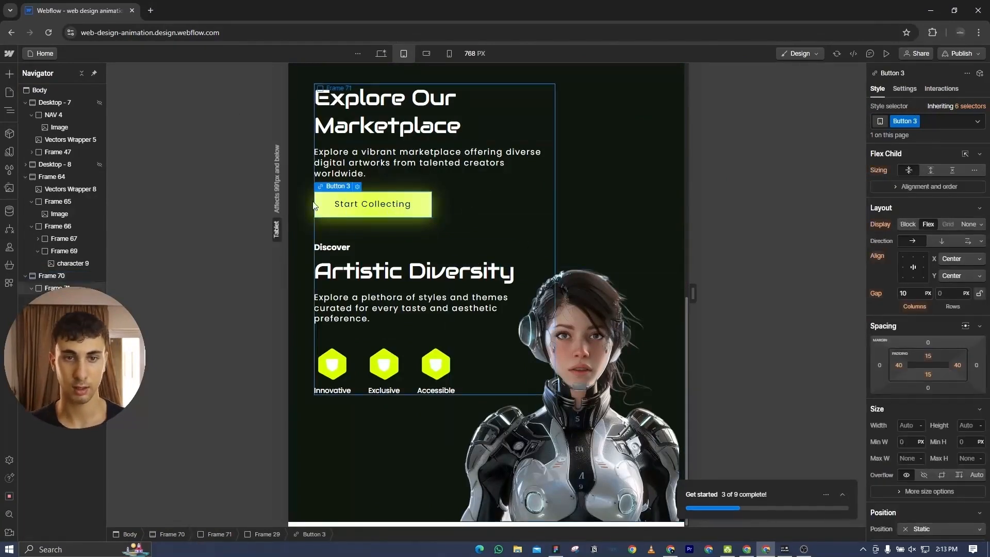
left_click(361, 206)
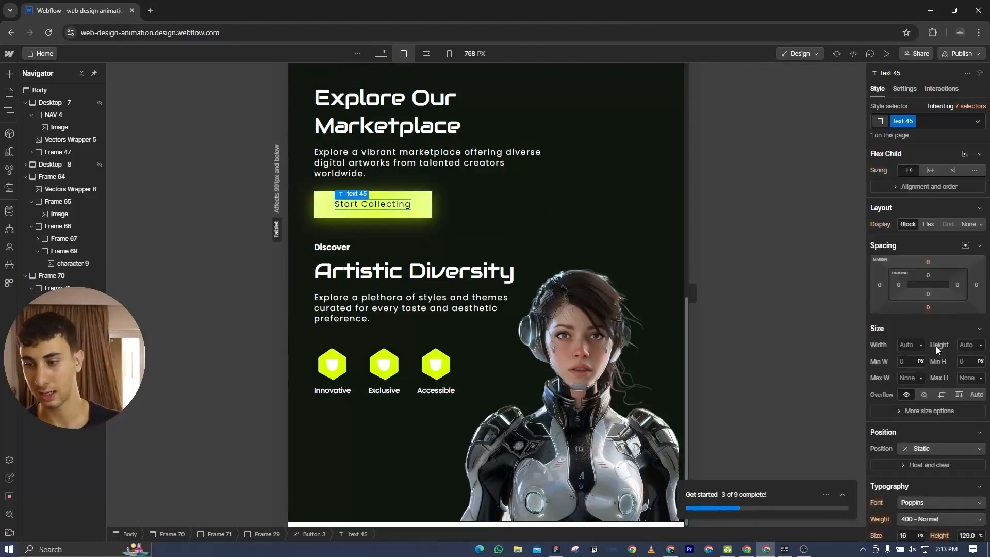
scroll(935, 346, "down", 5)
left_click(917, 244)
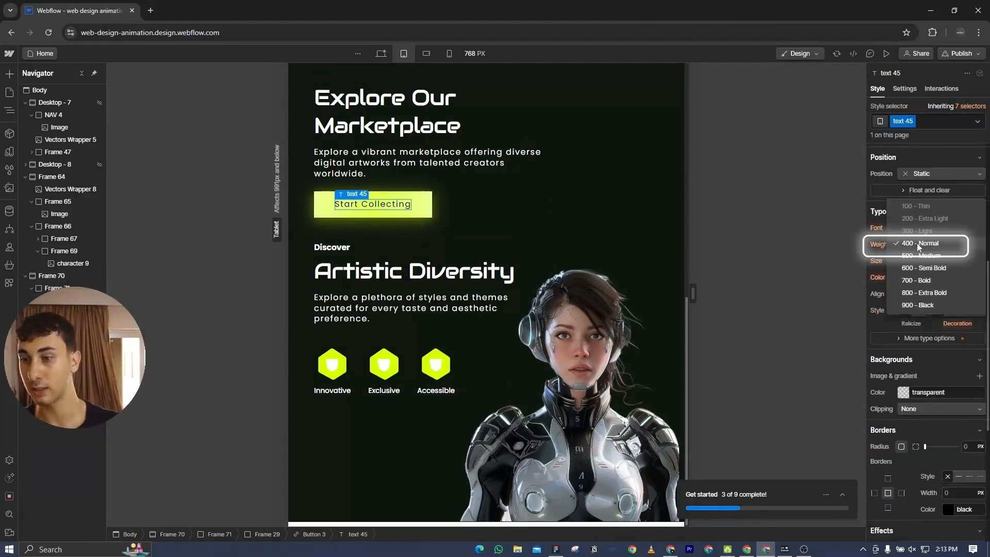
left_click(920, 267)
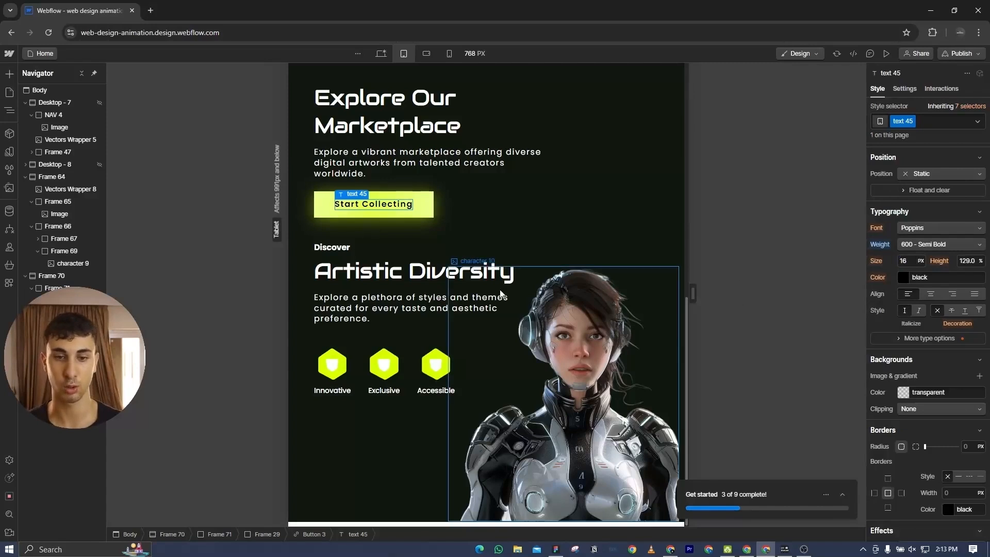
- Set the maximum width of the Frame 70 section to None and its overflow to Hidden
left_click(52, 275)
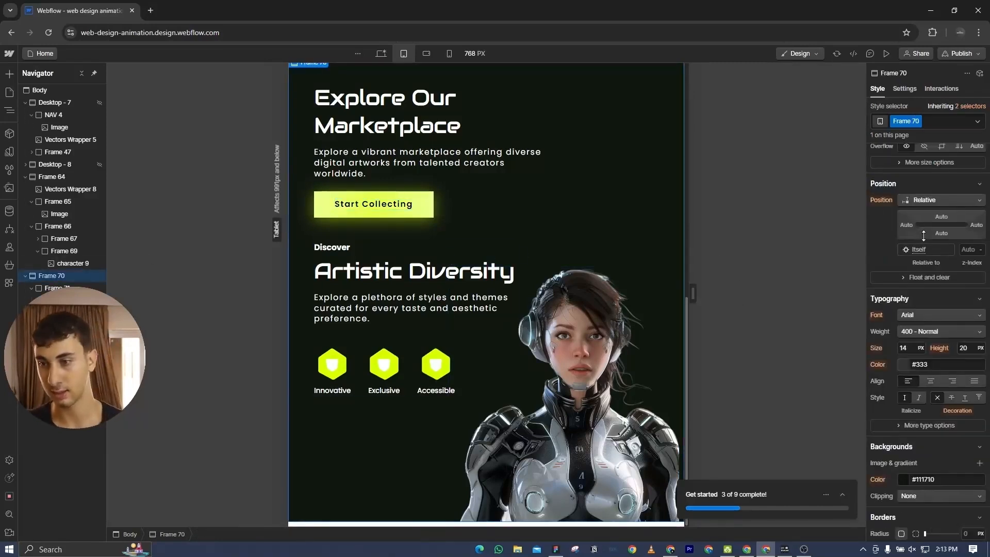
scroll(915, 309, "up", 4)
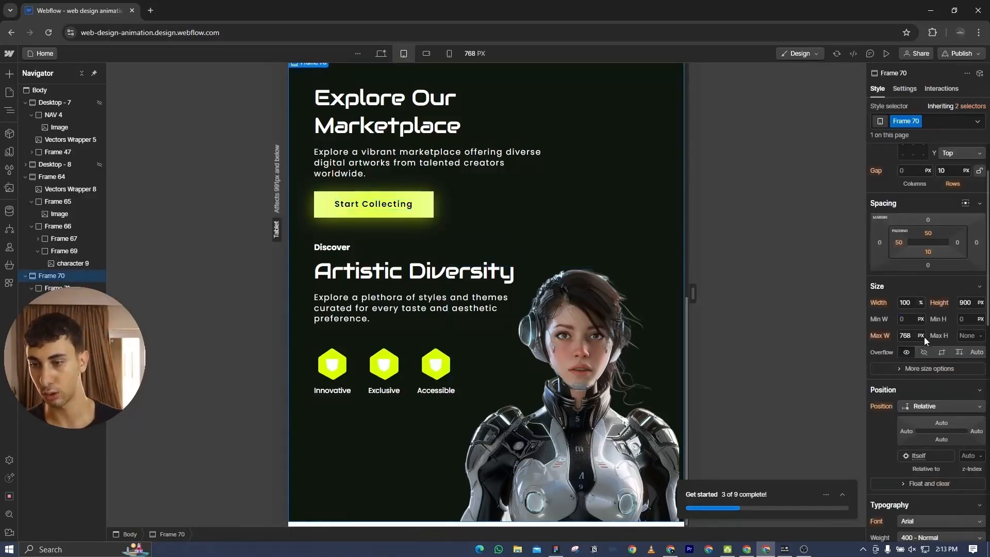
left_click(923, 335)
left_click(922, 444)
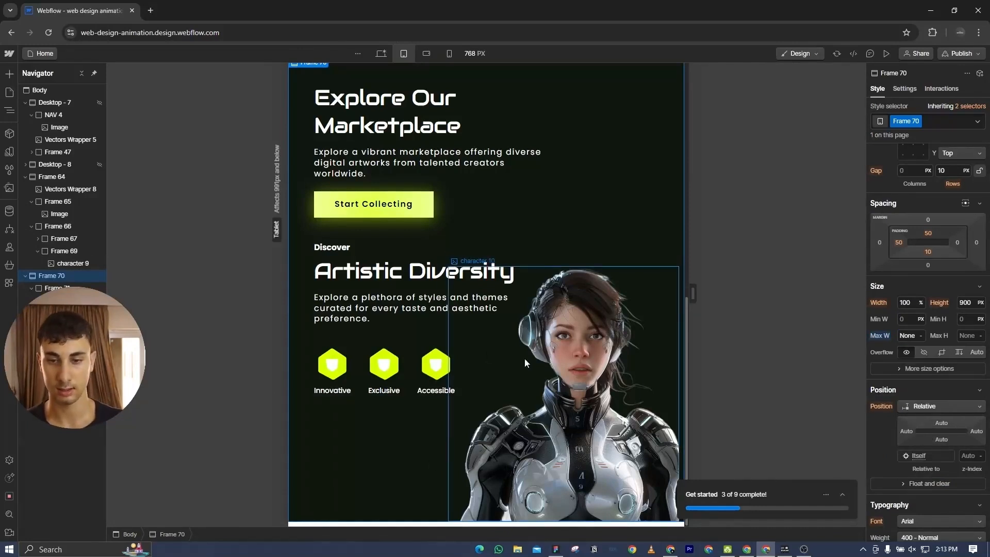
left_click(924, 352)
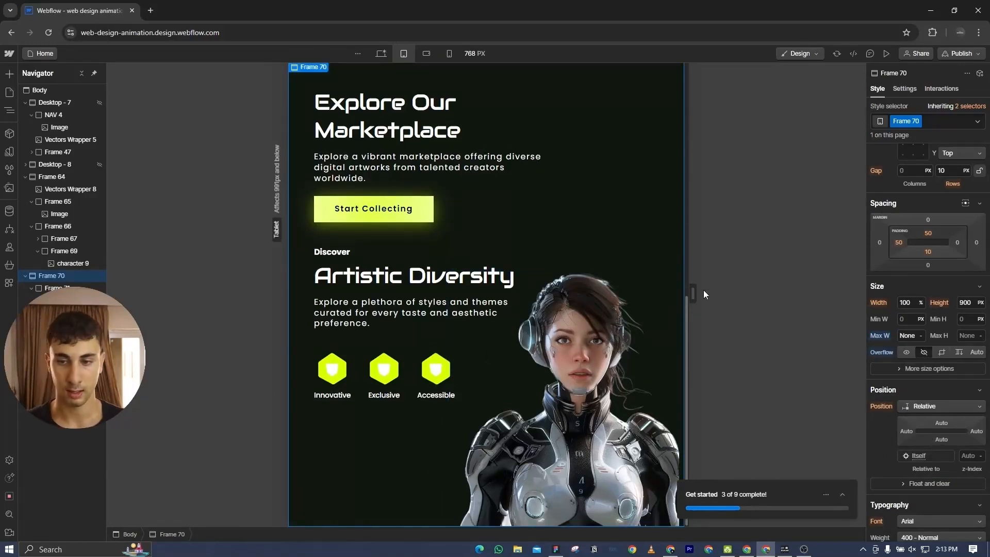
- Widen the tablet canvas to 991 px and set the character 10 image's overflow to Visible and maximum width to None
left_click_drag(693, 294, 859, 286)
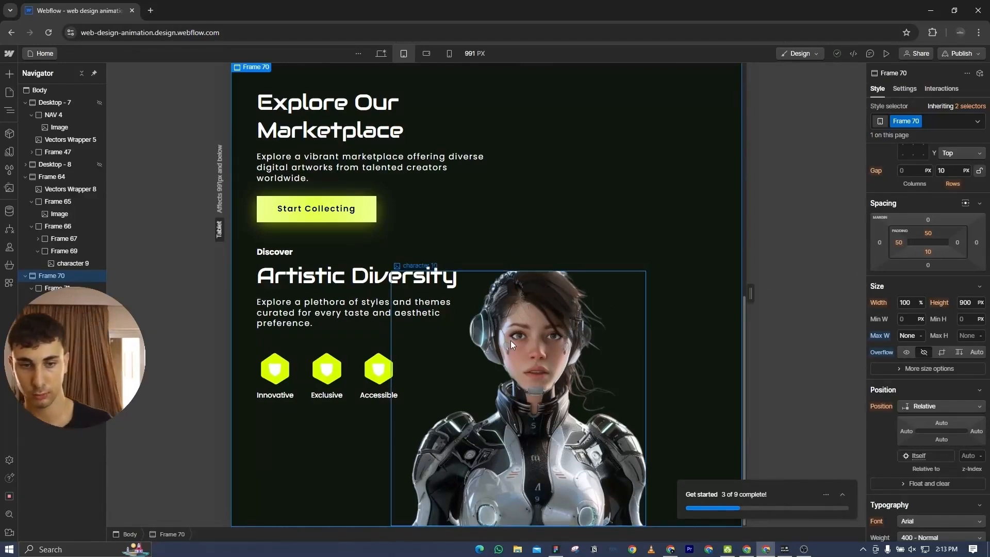
left_click(527, 307)
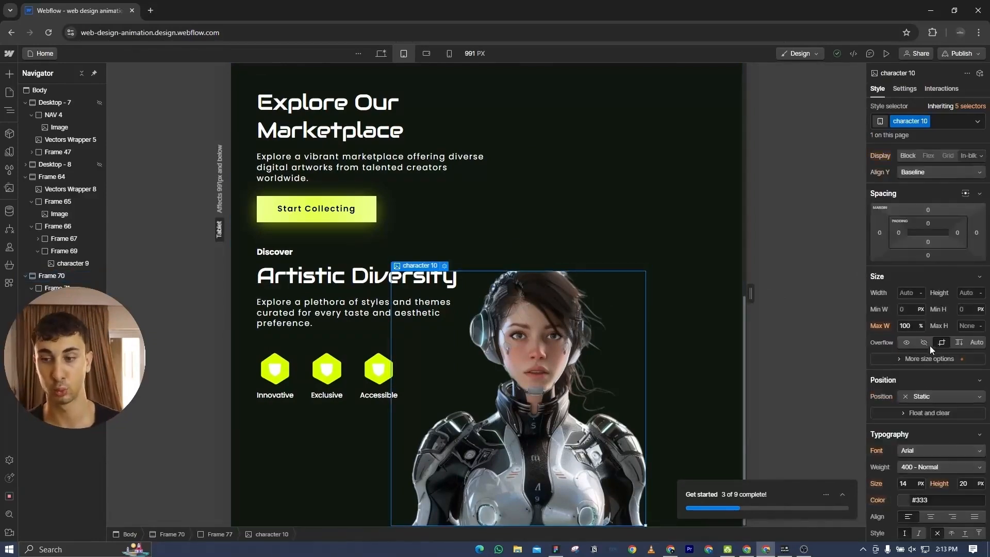
left_click(907, 342)
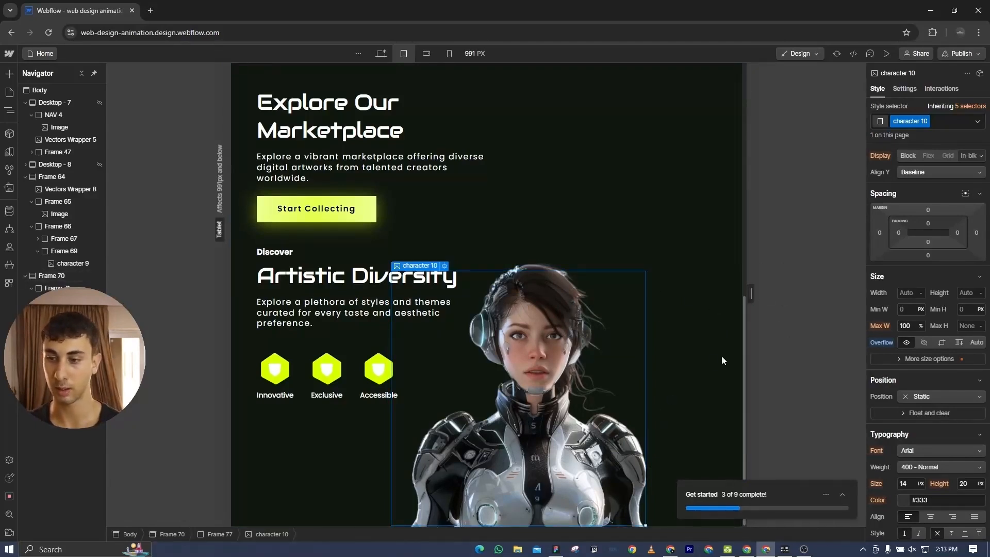
left_click(922, 326)
left_click(939, 420)
- Change the character 10 image's position to Absolute with a top offset of -8.5
scroll(930, 363, "down", 2)
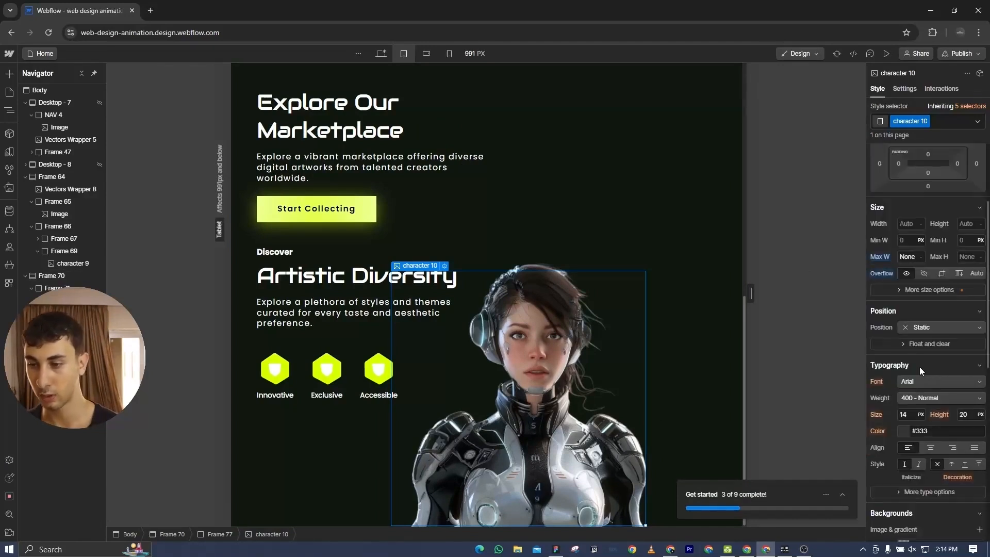
left_click(923, 324)
left_click(926, 348)
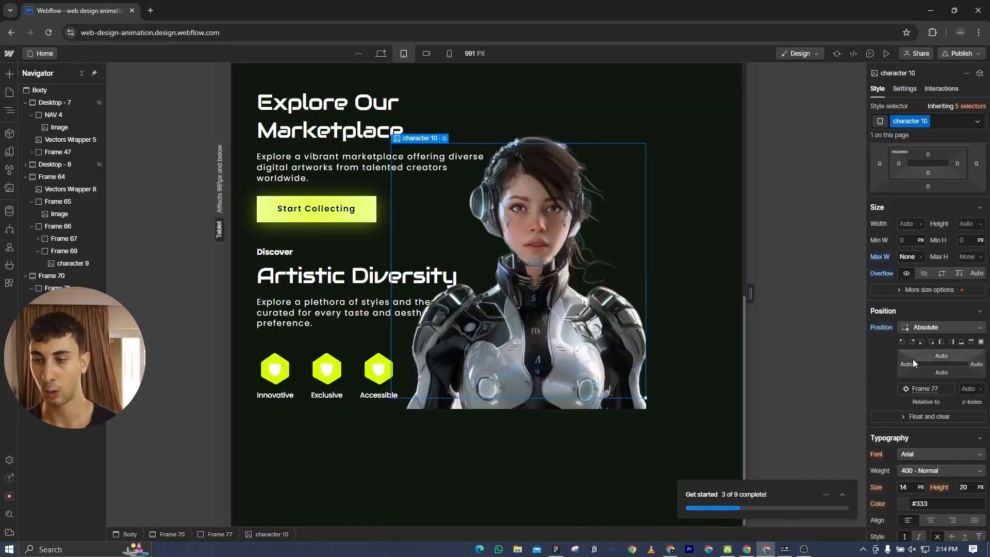
mouse_move(957, 358)
left_mouse_down()
mouse_move(953, 467)
mouse_move(958, 362)
left_mouse_up()
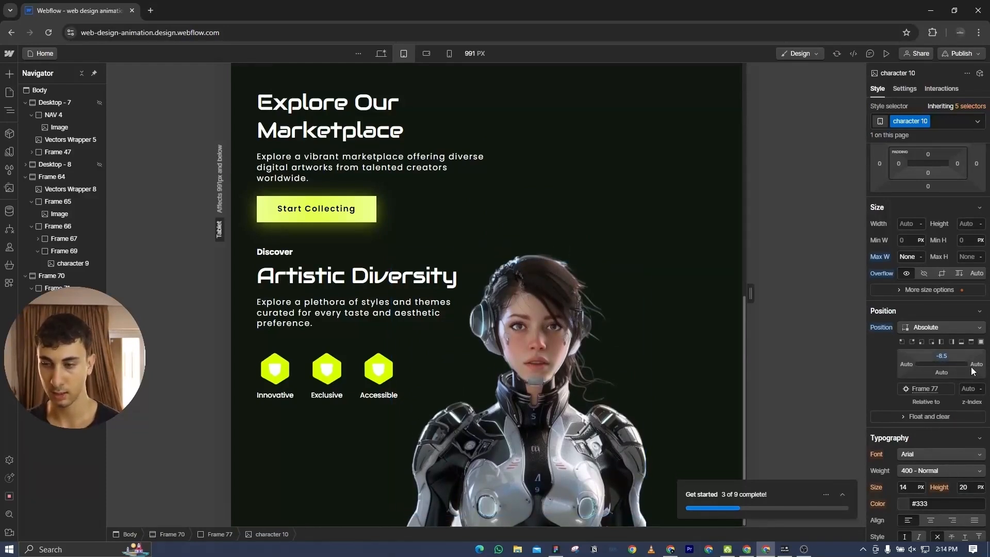
- Try right offsets of -52 VW and -70 VW for the character 10 image
left_click(979, 364)
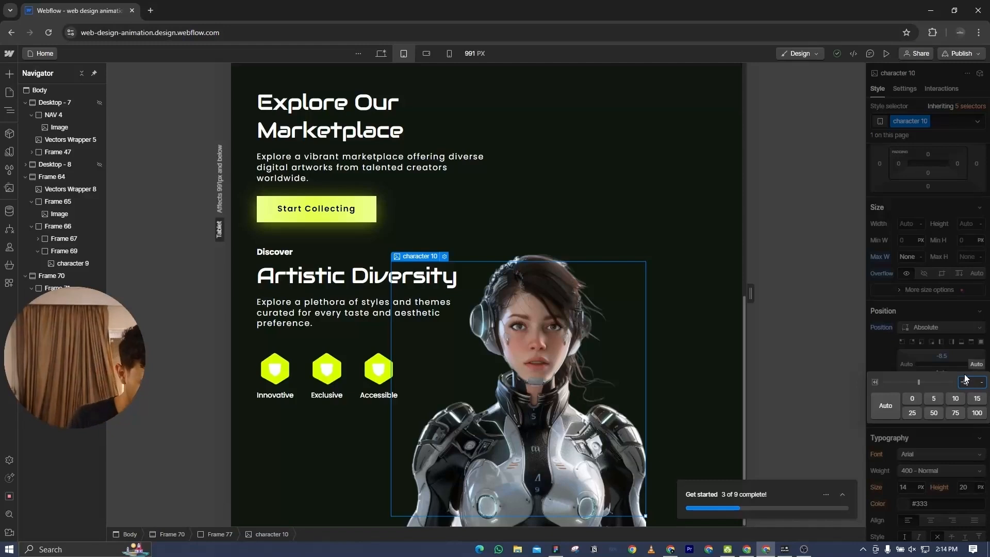
type("-52")
key("Return")
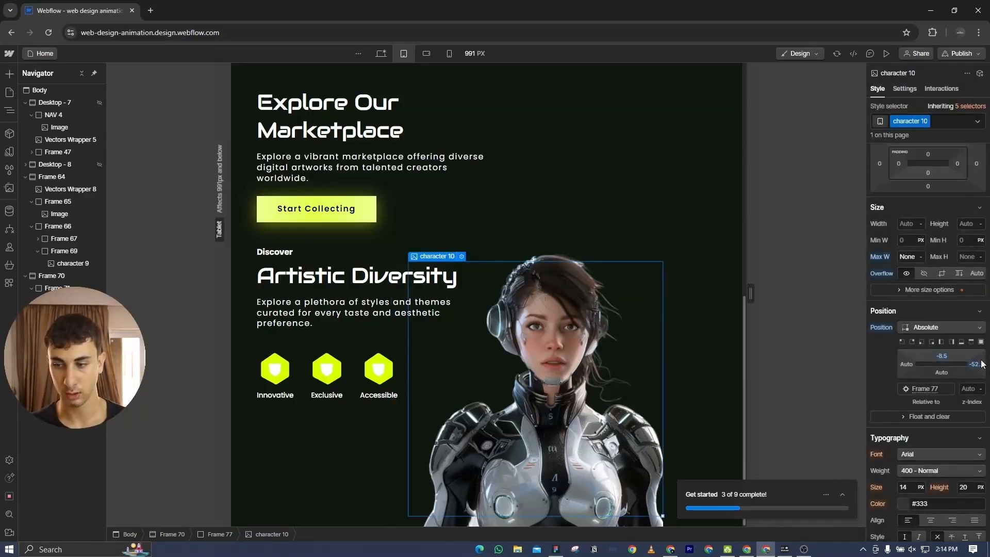
left_click(977, 364)
type("-70")
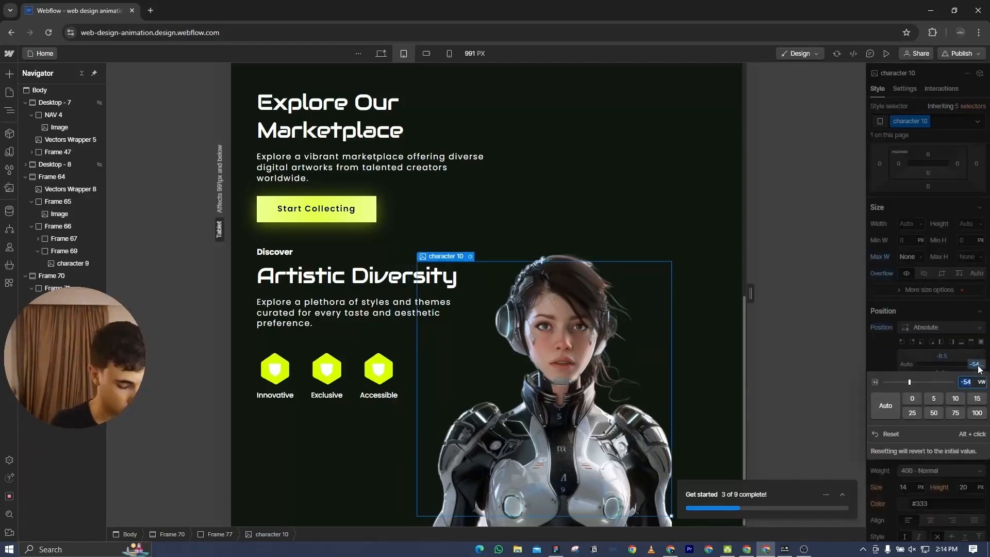
key("Return")
- Try the character 10 image's right offset at -65 VW on the 768 px canvas and at -70 VW on the 991 px canvas
left_click_drag(751, 295, 645, 300)
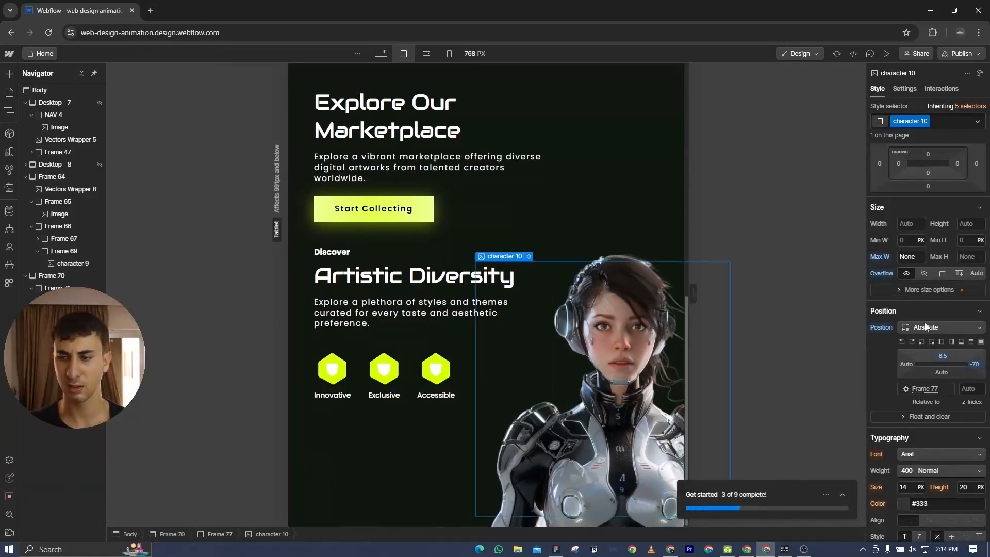
left_click(976, 364)
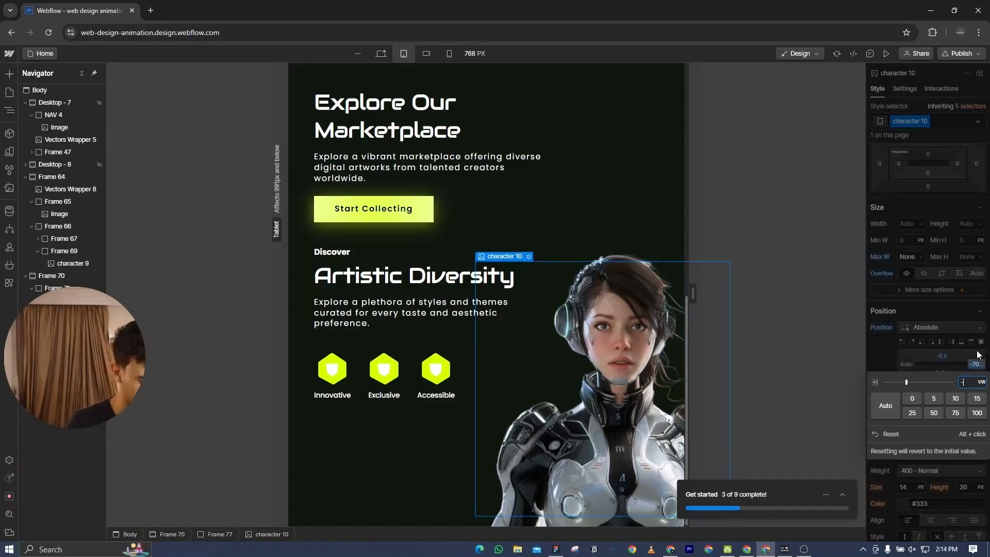
key("Return")
left_click_drag(693, 294, 807, 295)
left_click(976, 364)
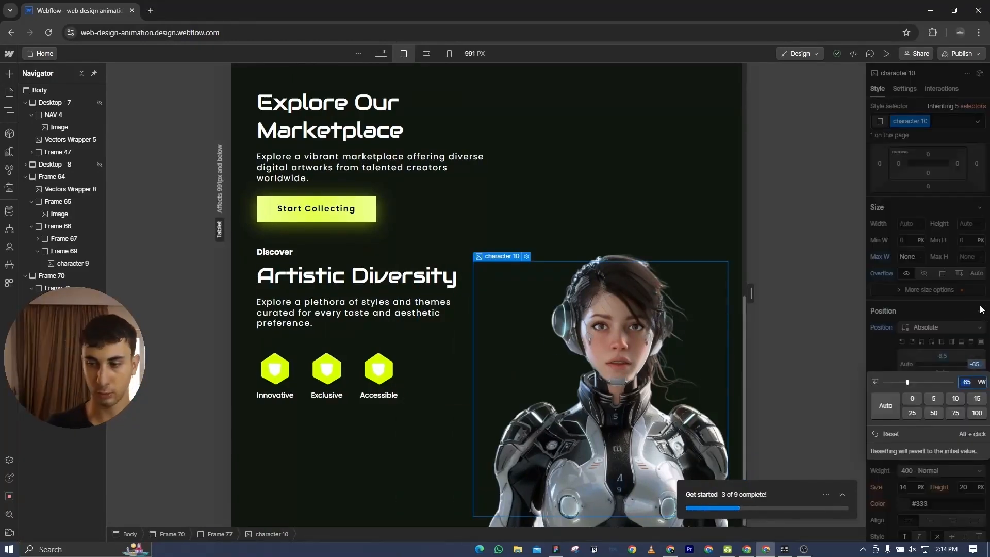
type("-70")
key("Return")
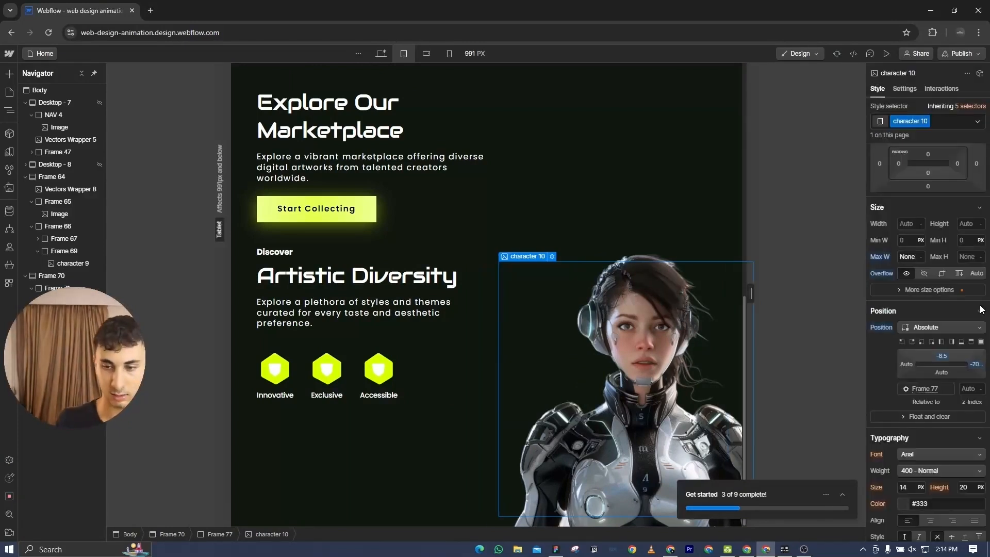
- Set the character 10 image's right offset to -68 VW and check the section on a narrower tablet canvas
left_click(976, 364)
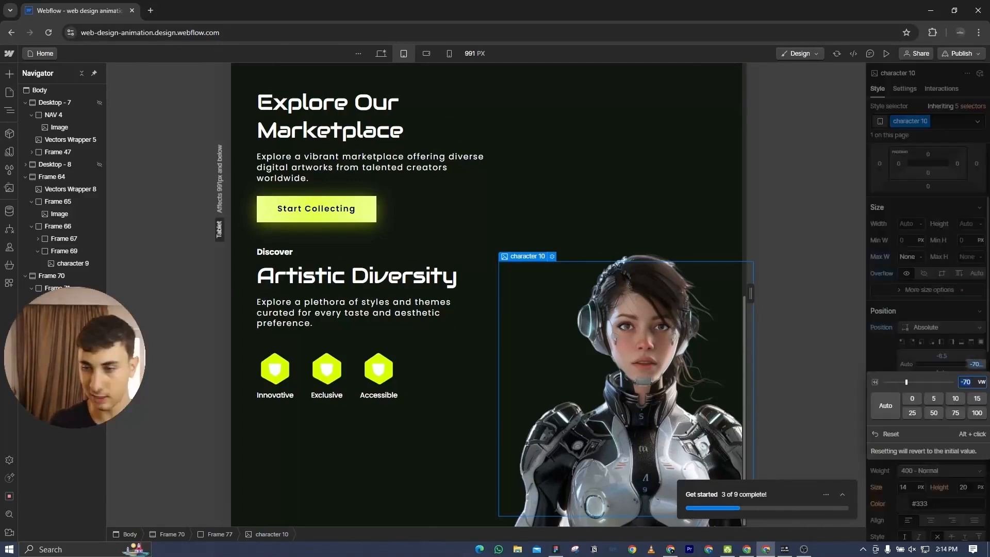
type("-68")
key("Return")
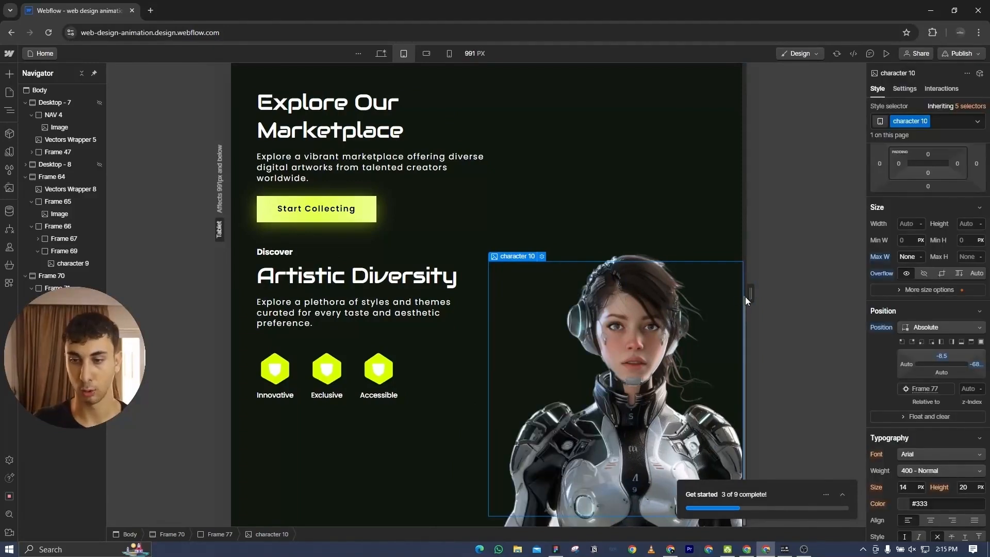
left_click_drag(747, 300, 692, 295)
scroll(550, 284, "up", 4)
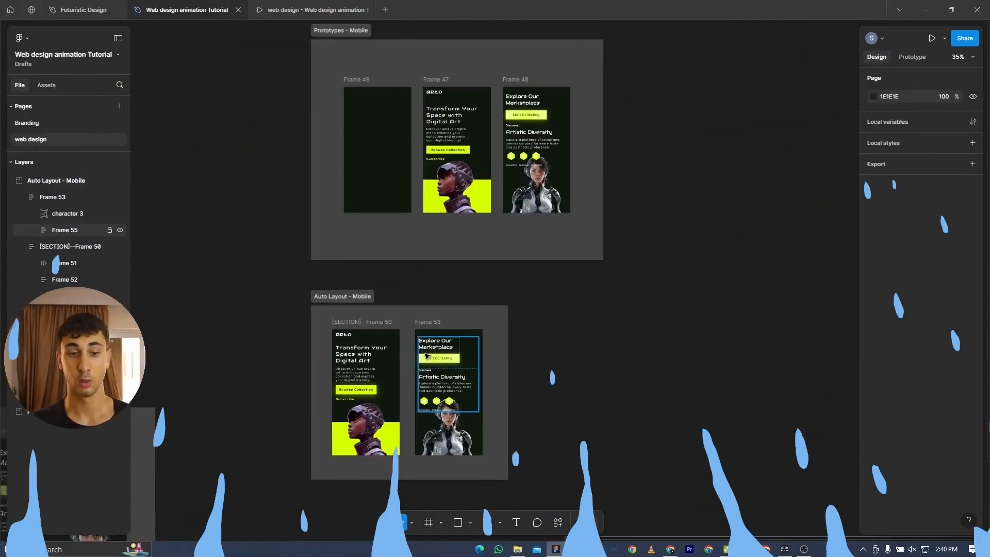
- Copy the first mobile hero frame from Figma with the Figma to Webflow plugin and paste it into the Webflow page's body
left_click(381, 323)
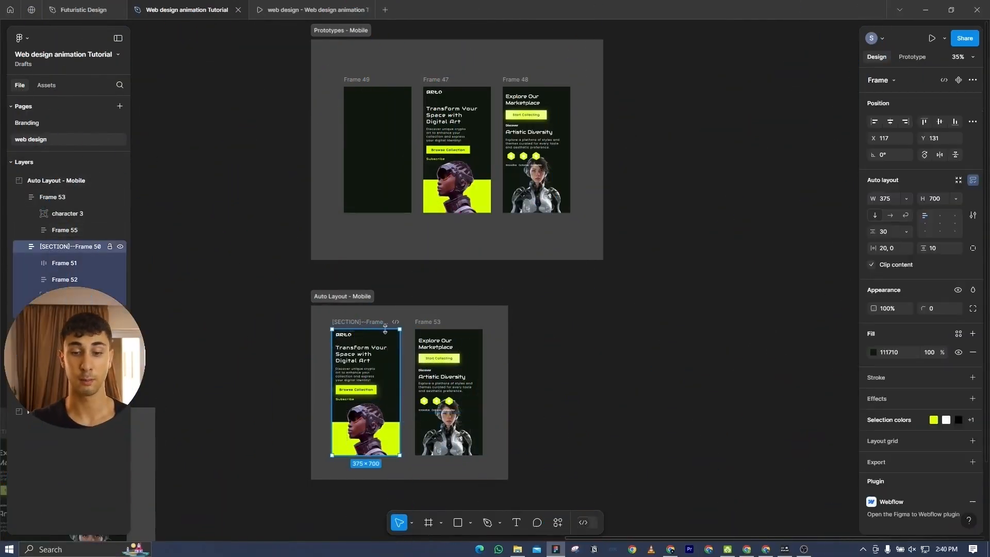
left_click(557, 523)
left_click(468, 354)
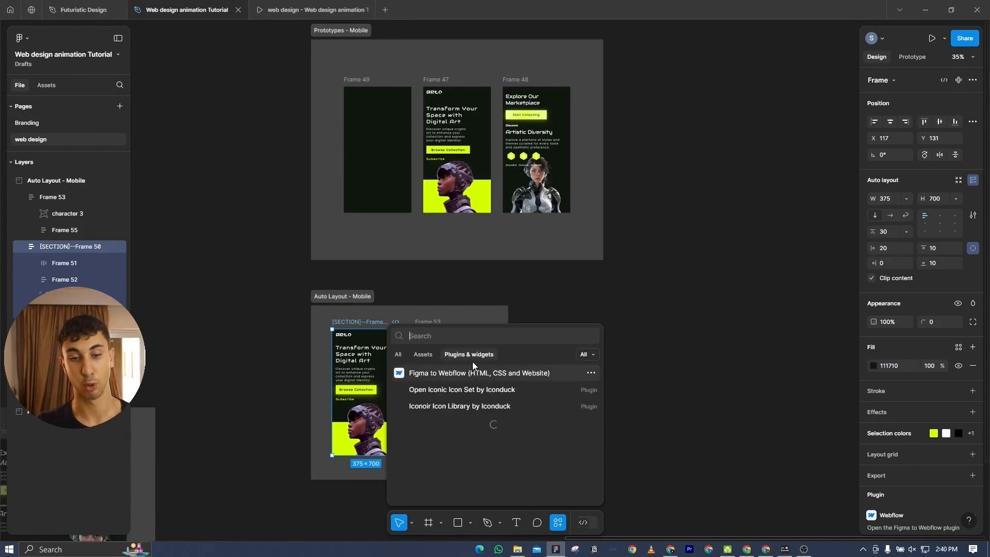
left_click(476, 376)
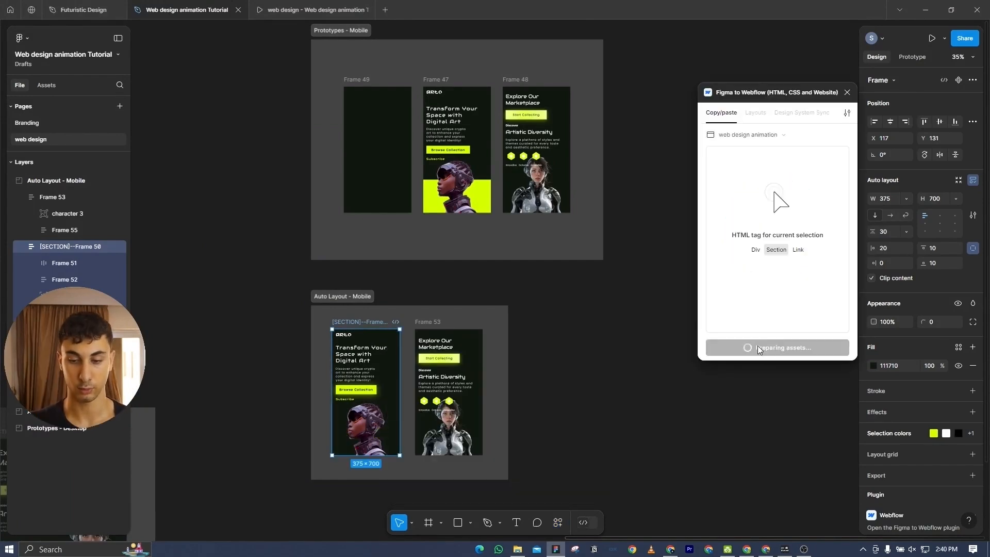
left_click(766, 551)
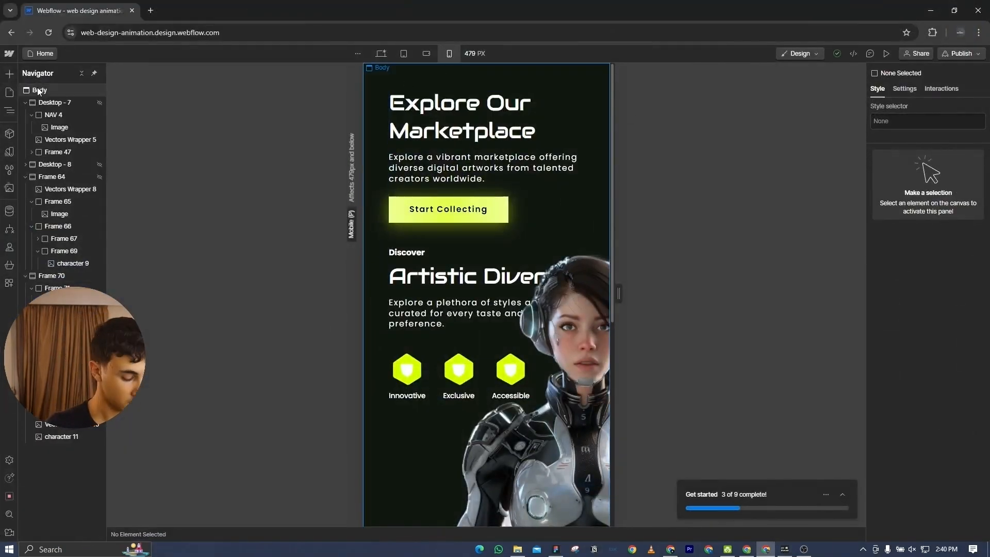
key("ctrl+v")
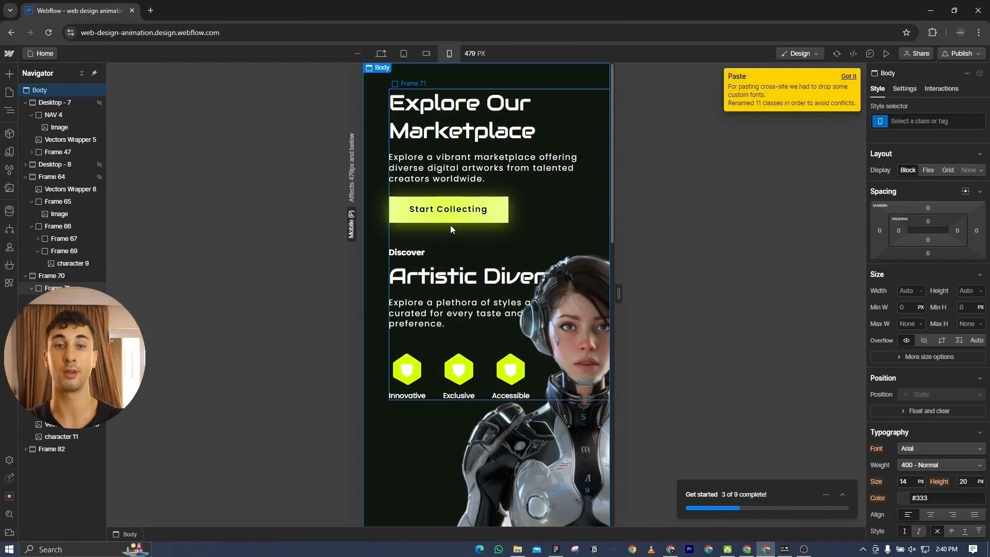
scroll(450, 225, "down", 6)
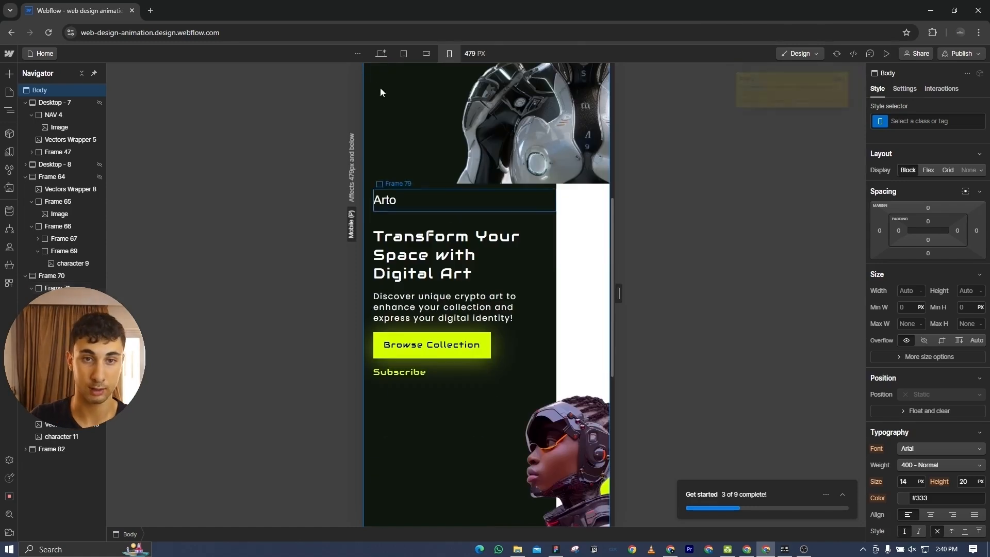
- Set Frame 82's display to None on the desktop breakpoint and to Flex on the mobile portrait breakpoint
left_click(378, 58)
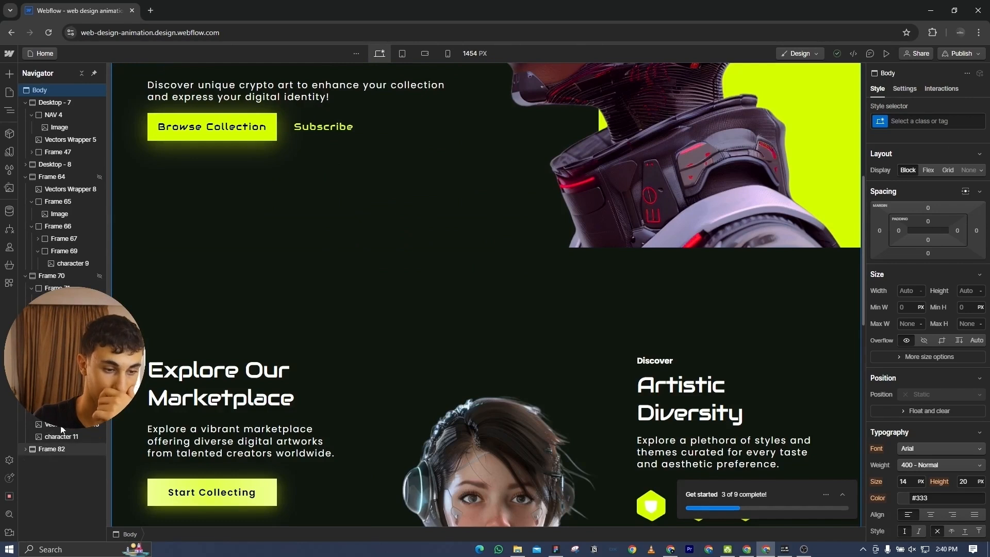
left_click(58, 448)
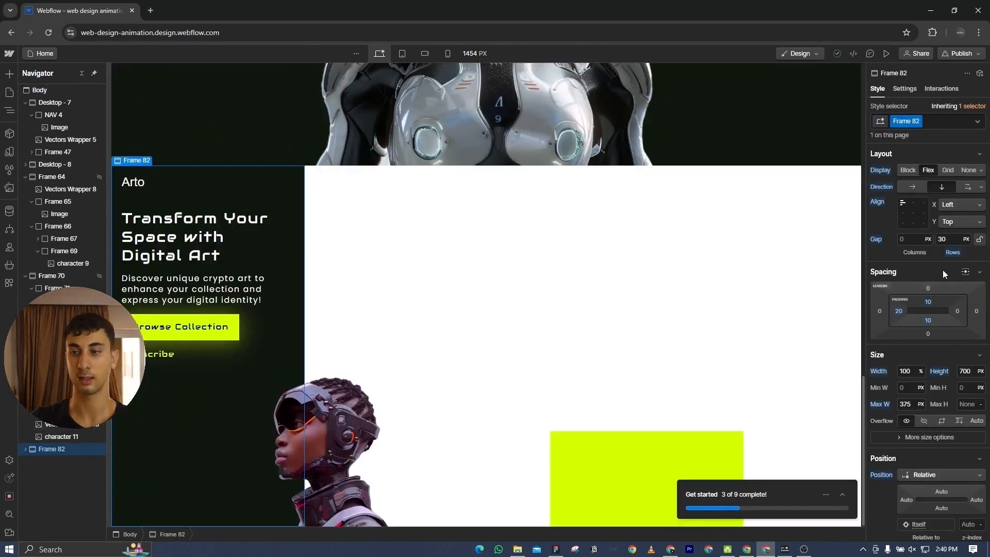
left_click(968, 171)
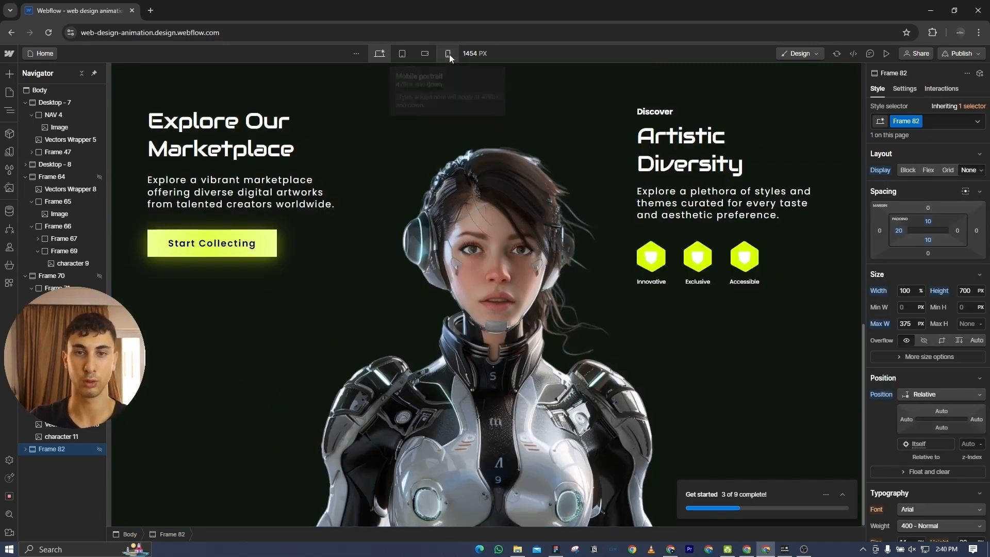
left_click(449, 54)
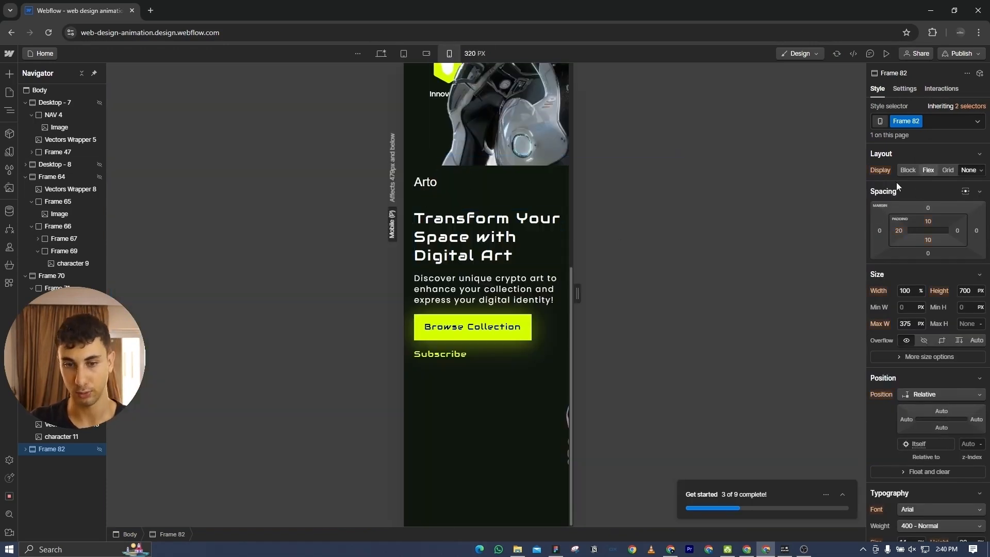
- Hide Frame 78 and Frame 70 on the mobile portrait breakpoint by setting their display to None
left_click(508, 224)
scroll(508, 224, "up", 1)
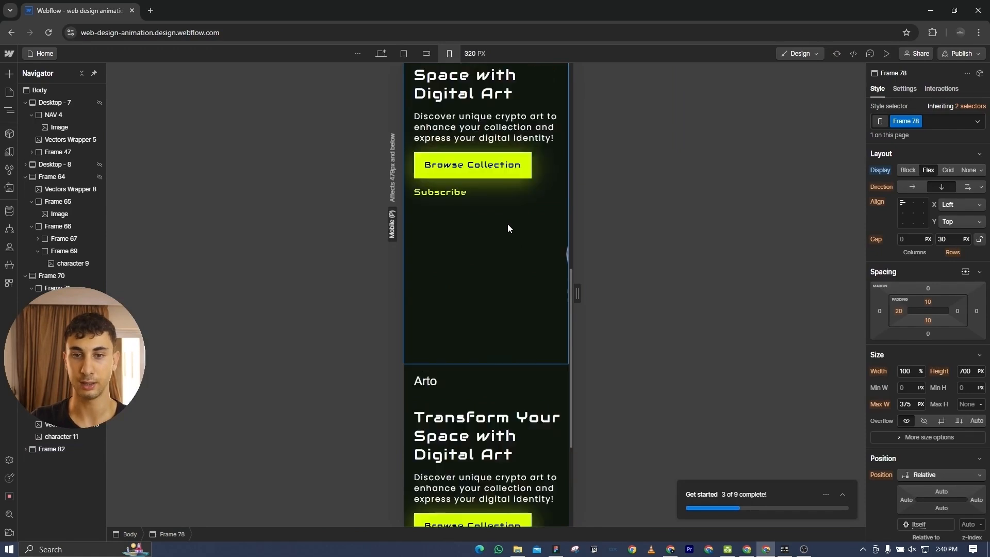
scroll(507, 224, "up", 3)
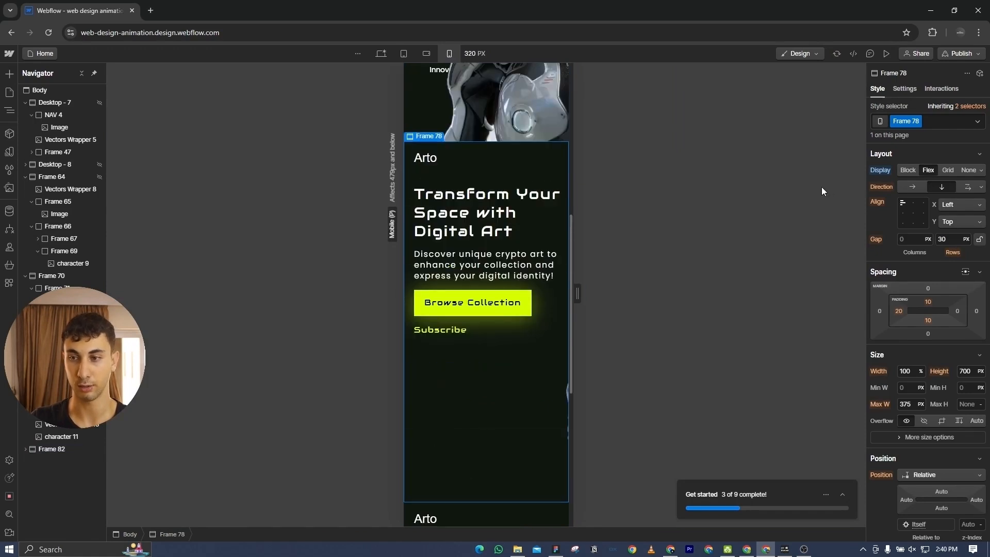
left_click(969, 170)
scroll(415, 118, "up", 7)
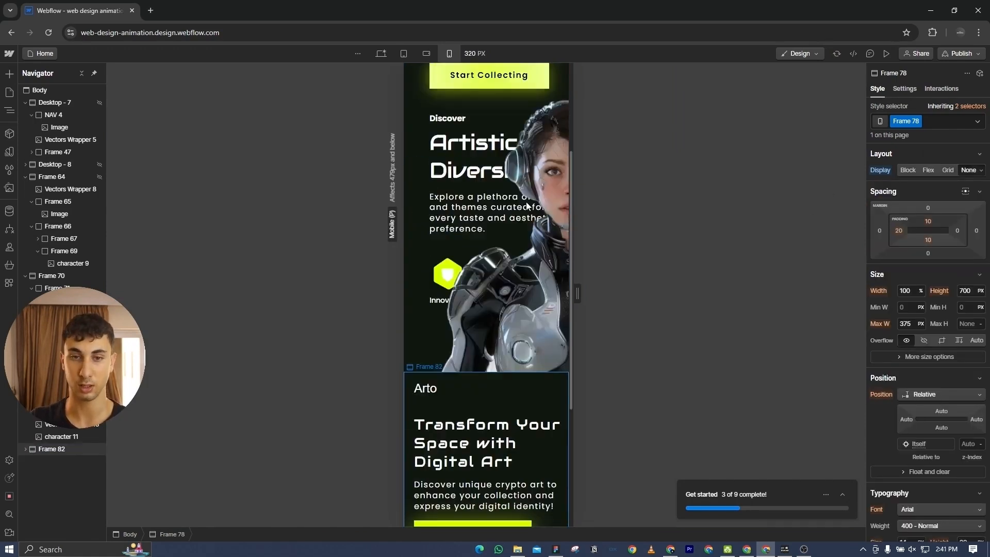
left_click(415, 118)
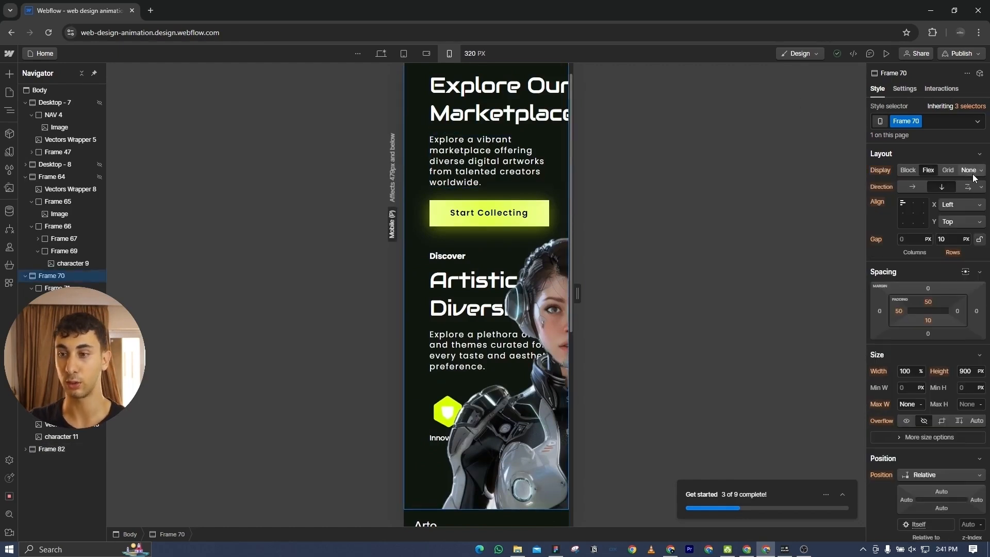
left_click(971, 172)
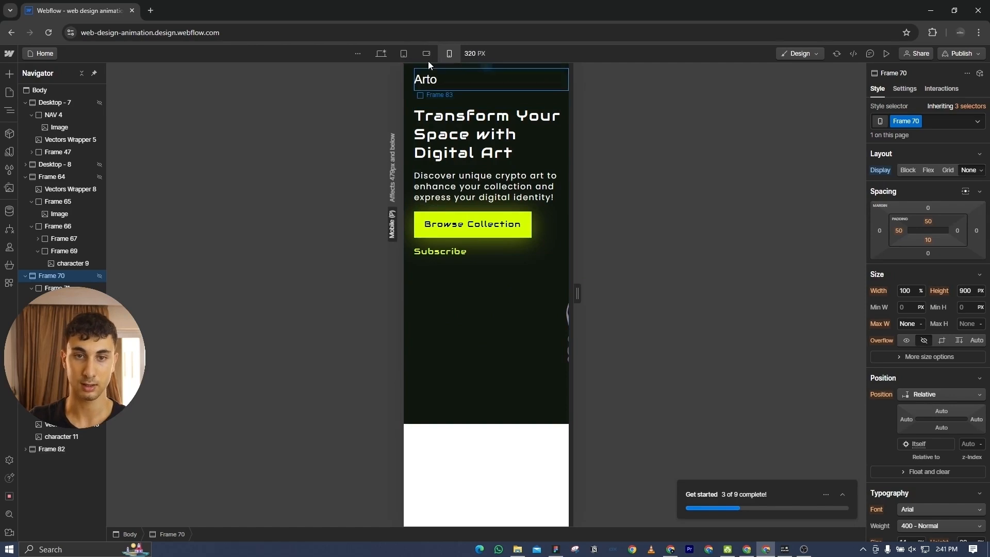
- Copy the Arto logo image from the tablet hero section into Frame 83 on mobile portrait and delete the plain Arto text
left_click(403, 53)
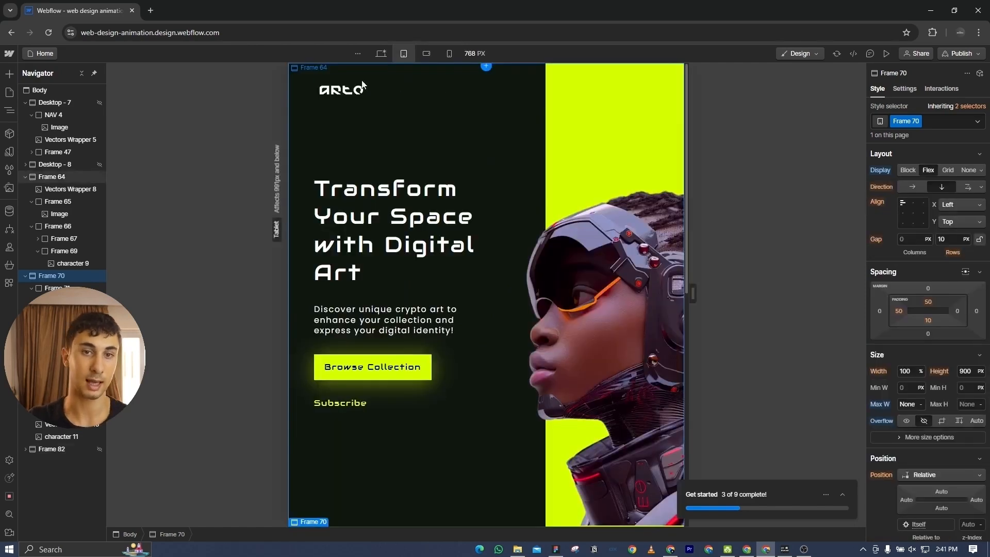
left_click(362, 86)
left_click(450, 54)
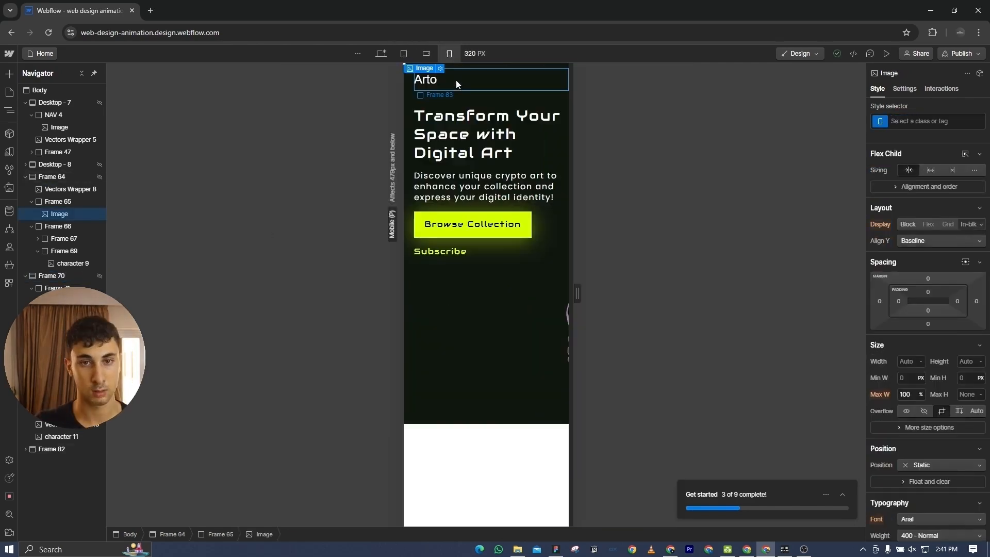
left_click(456, 79)
left_click(31, 461)
left_click(45, 474)
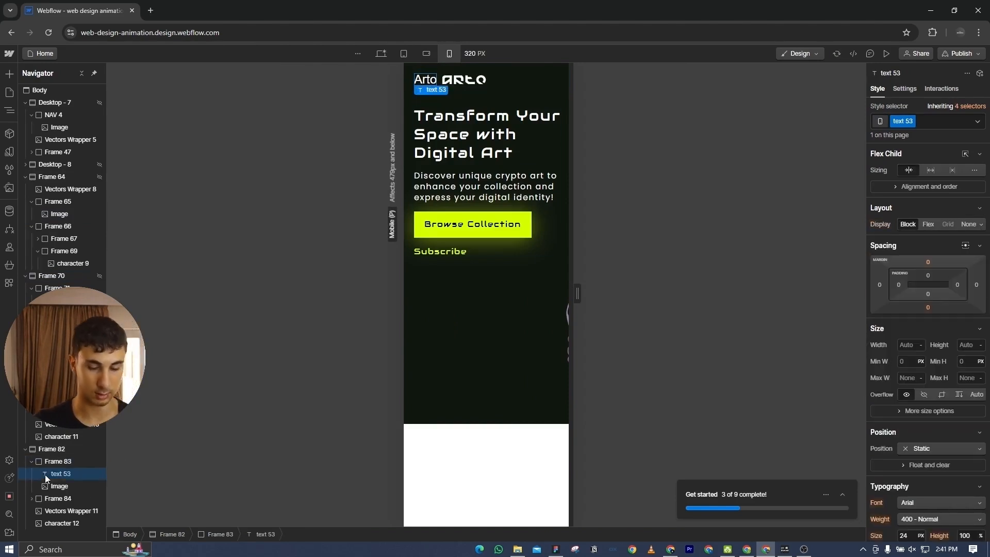
key("Delete")
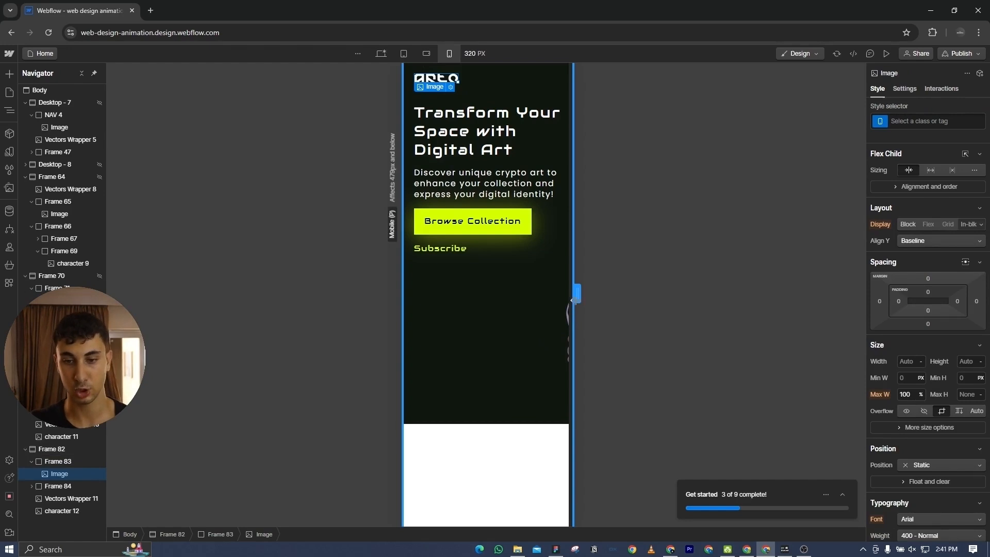
- Widen the mobile portrait canvas to 479 px and set Frame 82's maximum width to None
left_click_drag(572, 300, 619, 298)
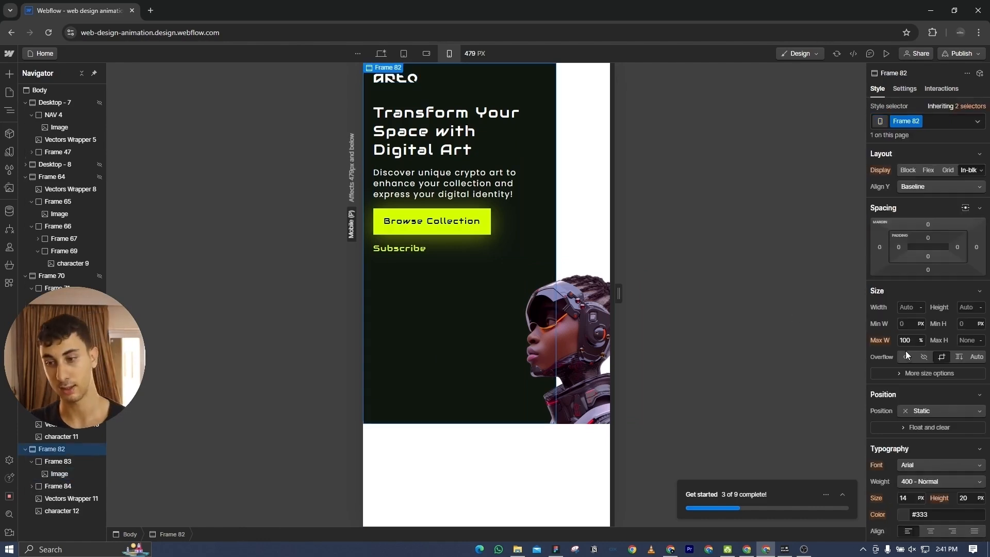
left_click(920, 403)
left_click(929, 513)
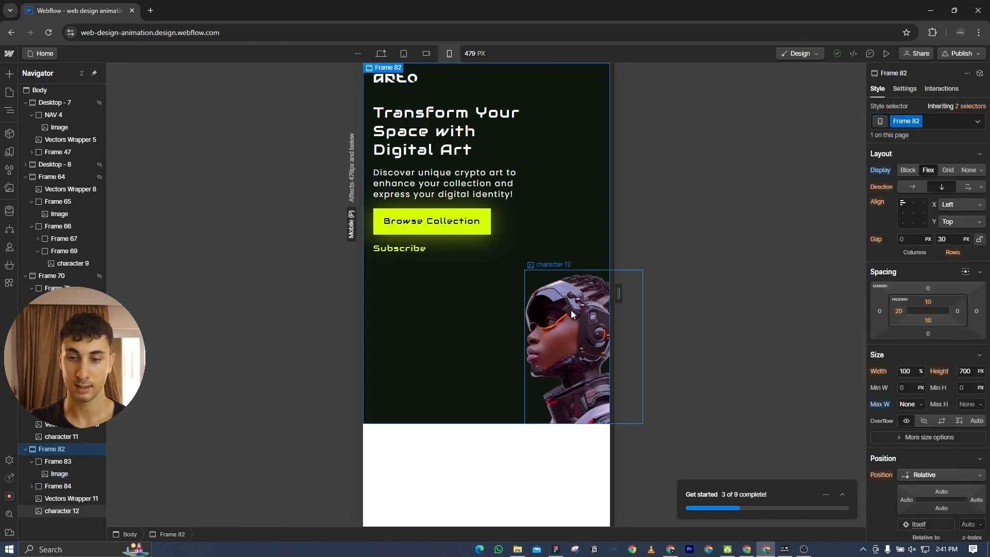
- Try left offsets of 0, 20 VW and 23 VW for the character 12 image
left_click(570, 311)
left_click(907, 501)
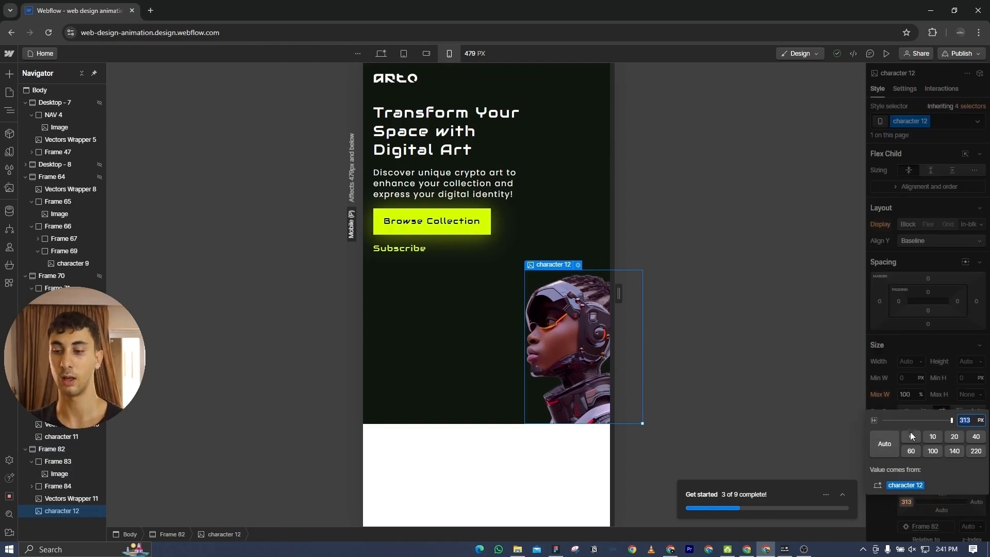
left_click(910, 436)
scroll(908, 434, "down", 4)
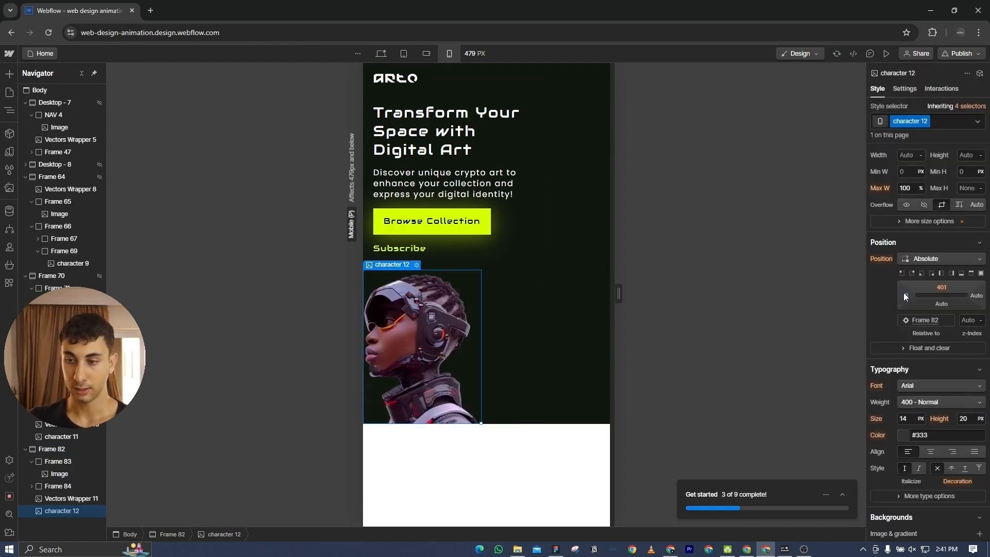
left_click(905, 297)
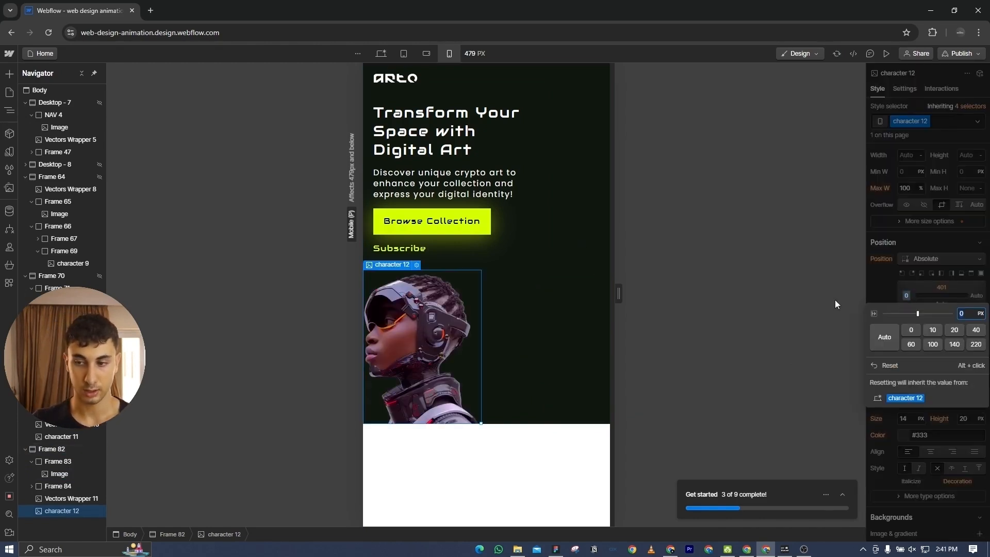
type("20vw")
key("Return")
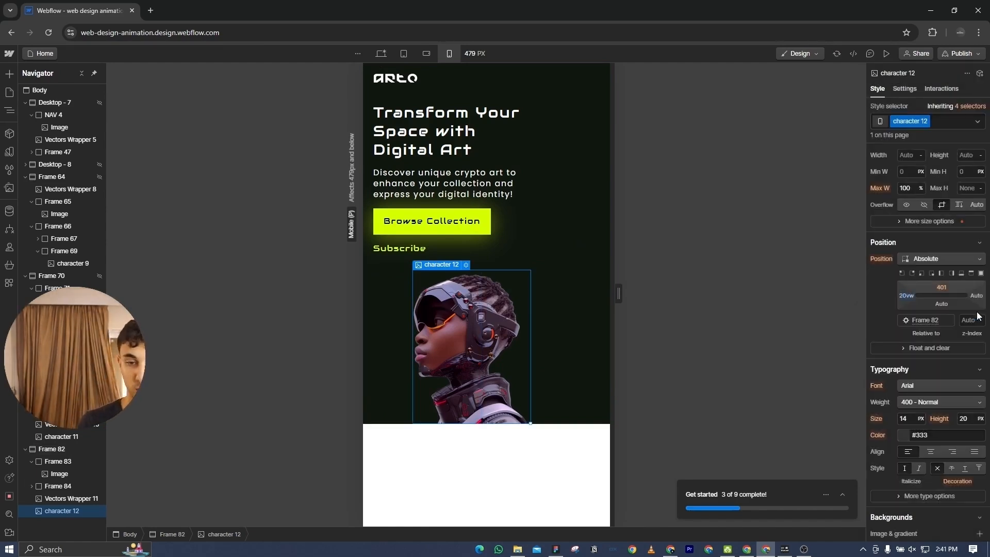
left_click(908, 296)
type("23")
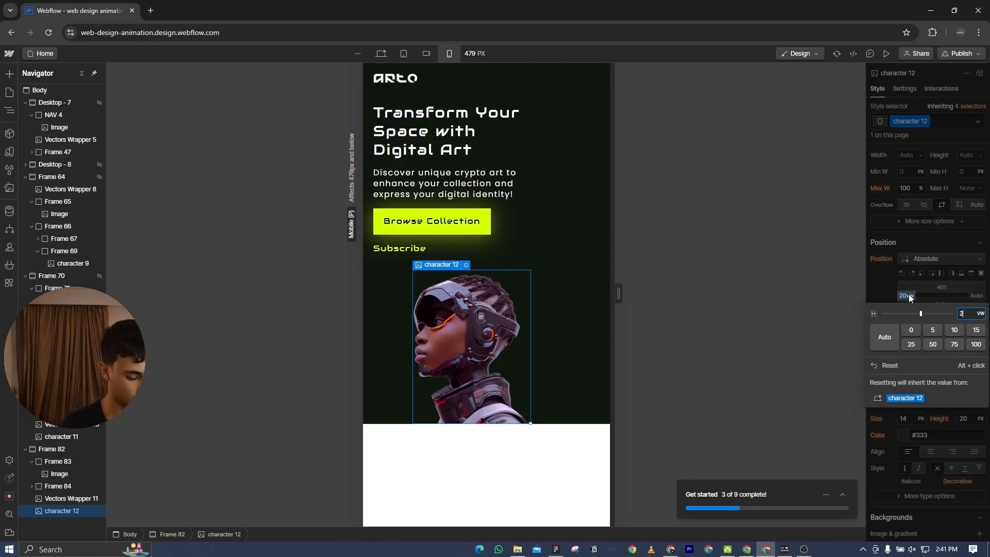
type("vw")
key("Return")
- Set the character 12 image's left offset to 25 VW and check the section between 240 and 479 px canvas widths
left_click(909, 297)
type("25")
key("Return")
left_click_drag(617, 300, 557, 300)
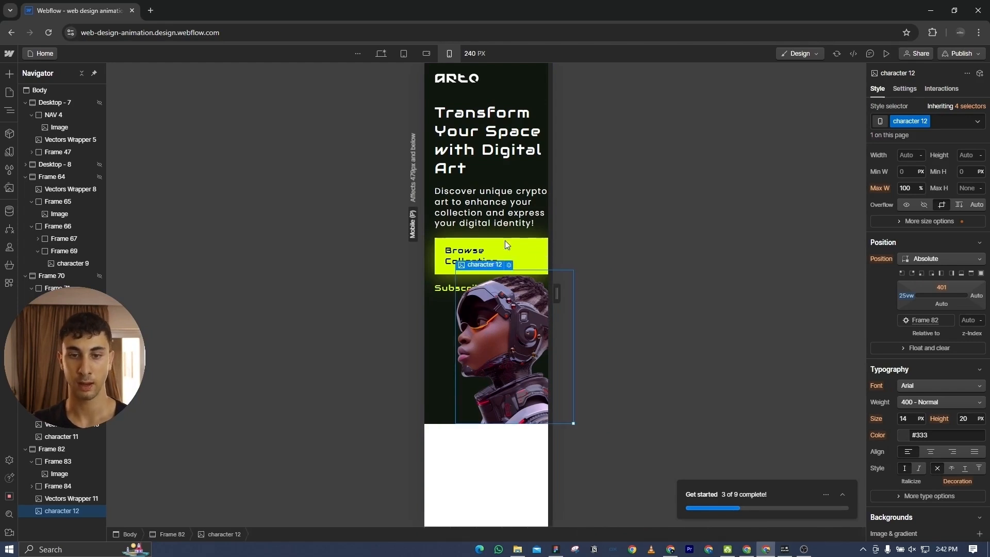
left_click_drag(557, 292, 657, 350)
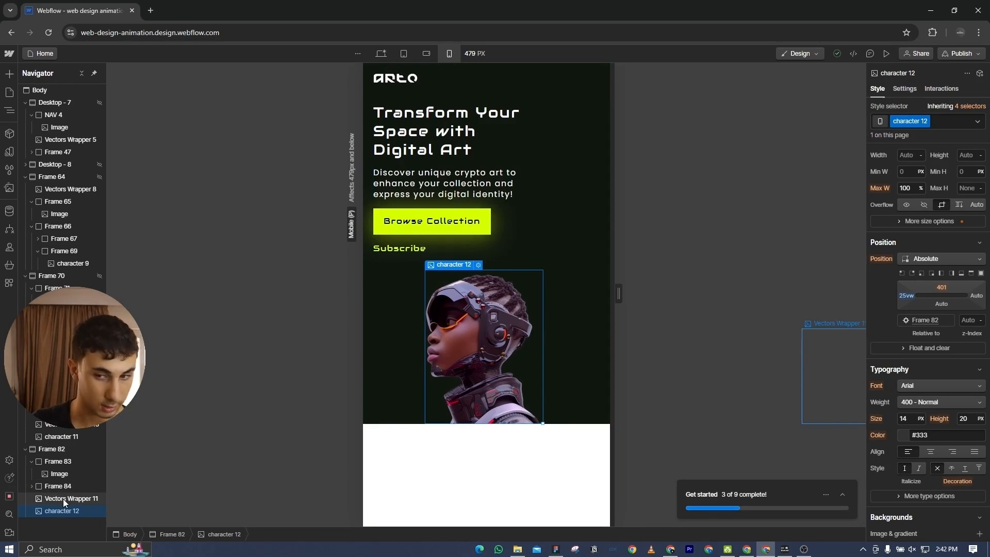
- Set the Vectors Wrapper 11 image's left offset to 0 and check the section on a 240 px canvas
left_click(63, 499)
left_click(906, 393)
left_click(910, 428)
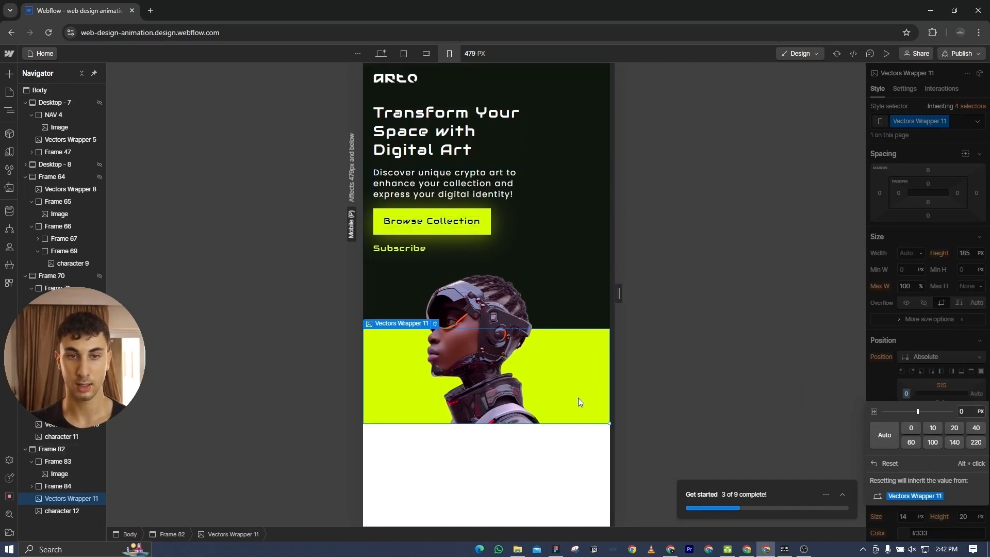
left_click_drag(619, 294, 484, 292)
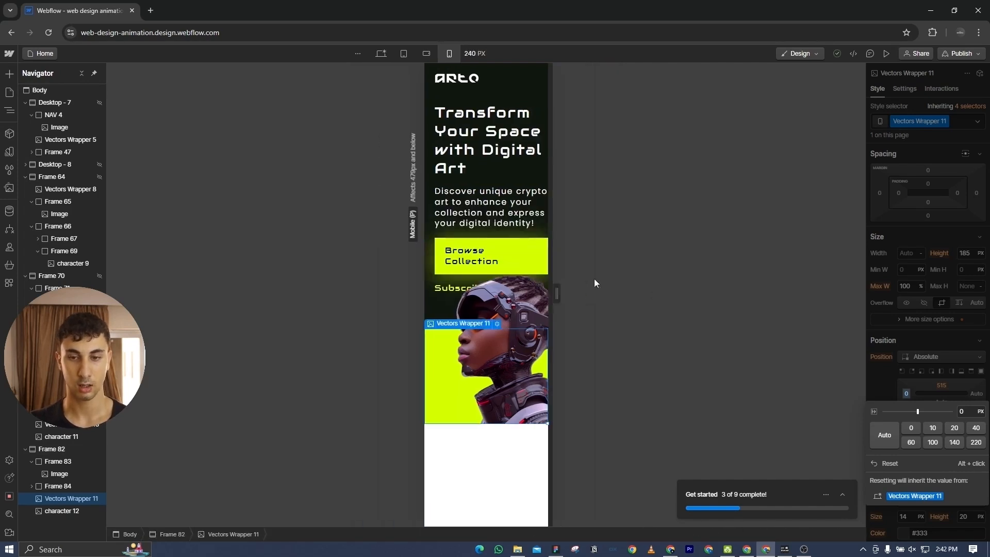
- Set the Browse Collection button text size to 14 px and check the section on the 479 px canvas
left_click(494, 240)
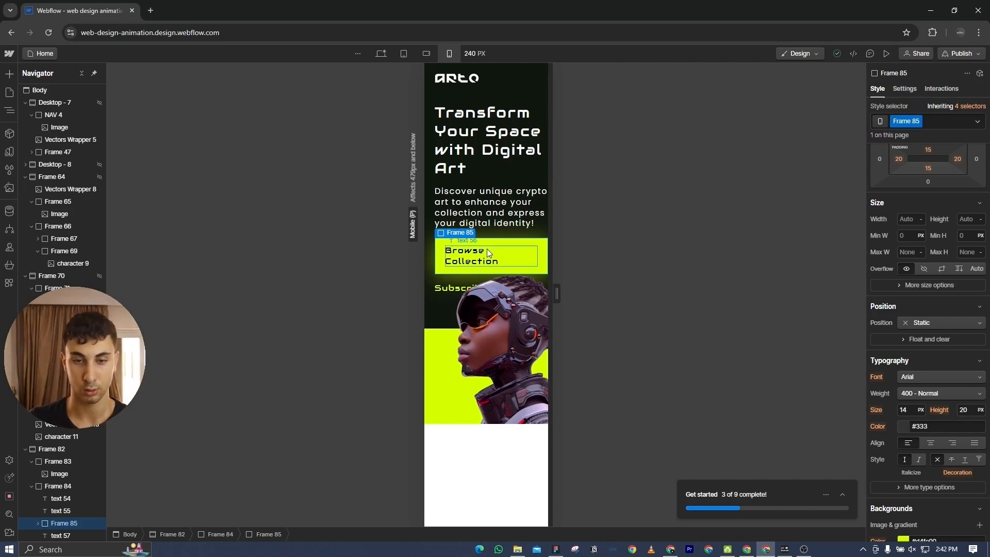
left_click(487, 248)
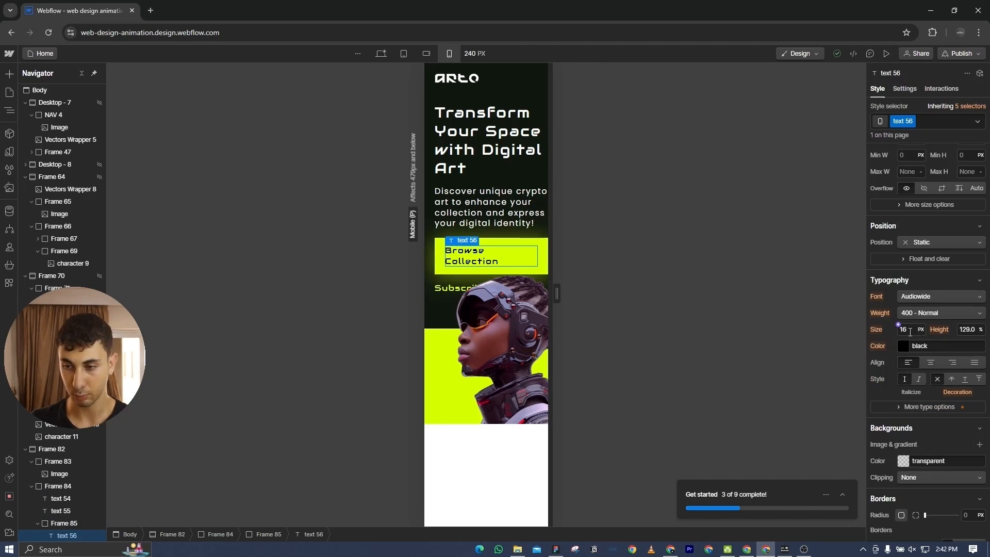
key("Return")
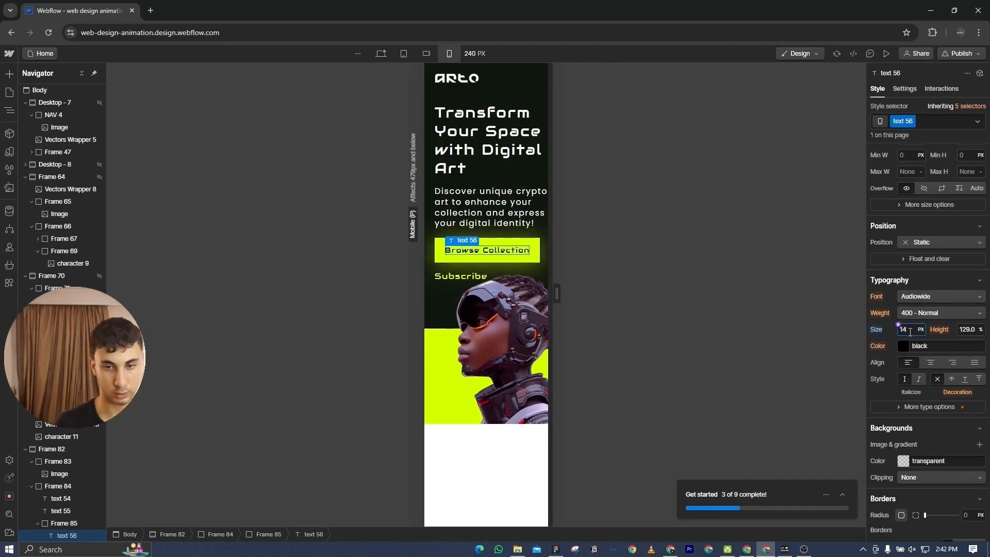
left_click_drag(556, 294, 676, 296)
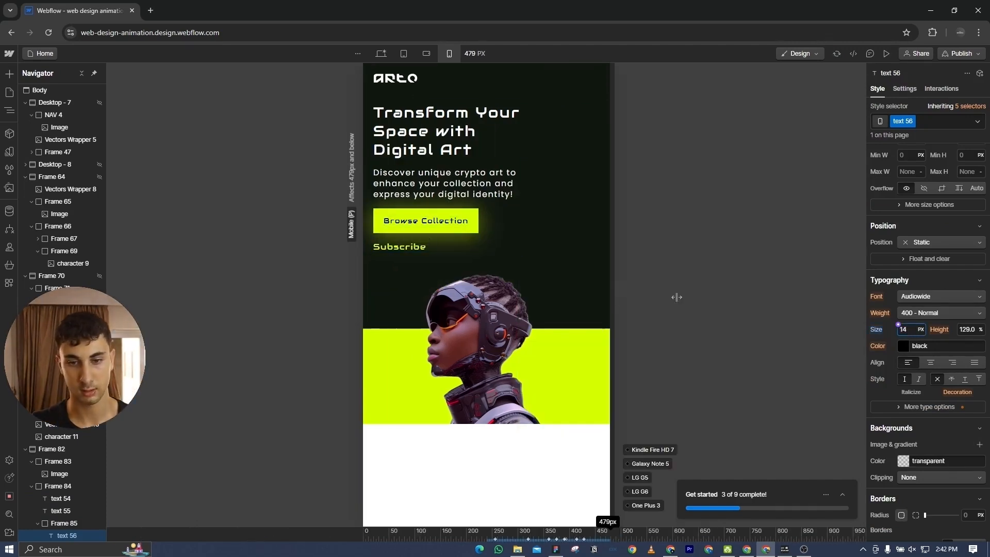
- Reduce the text size of the Subscribe link in the mobile hero section
left_click(415, 248)
double_click(415, 248)
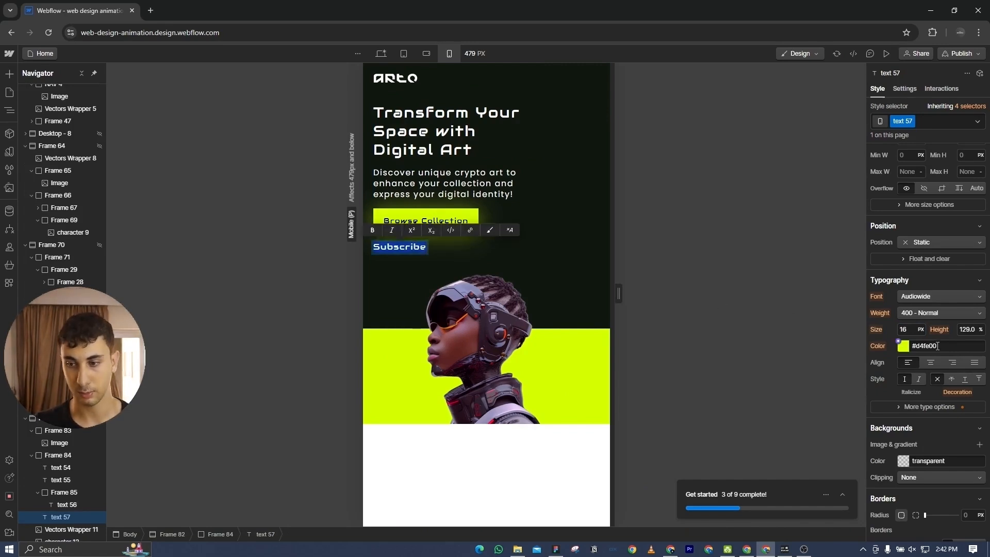
left_click(545, 447)
left_click(545, 447)
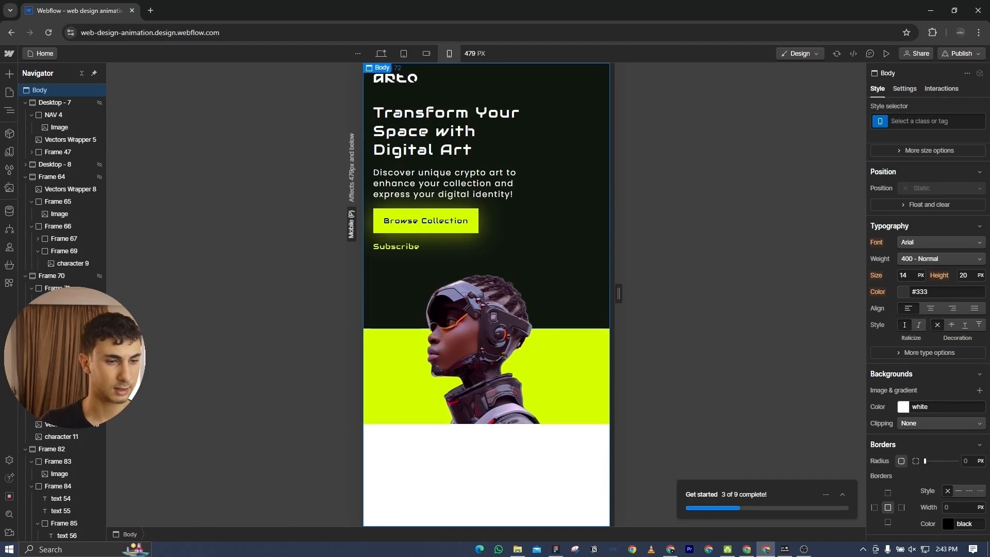
- Collapse Frame 82 in the element tree and select the page Body
left_click(70, 448)
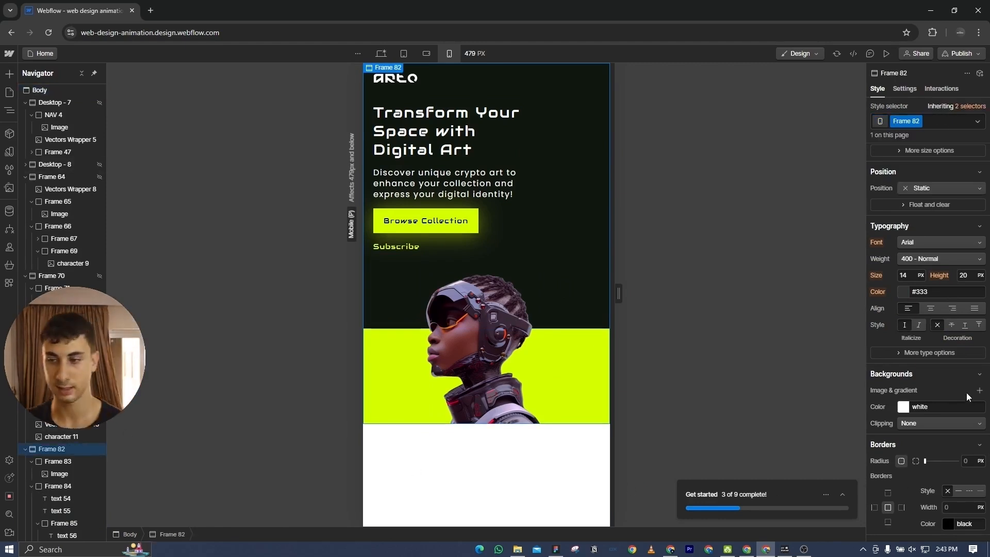
scroll(966, 391, "up", 5)
left_click(26, 449)
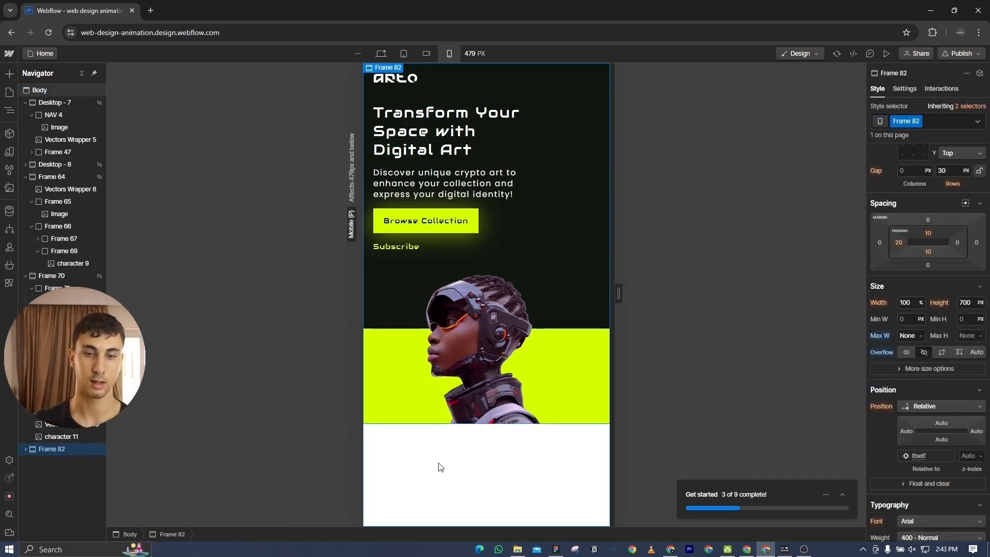
left_click(444, 491)
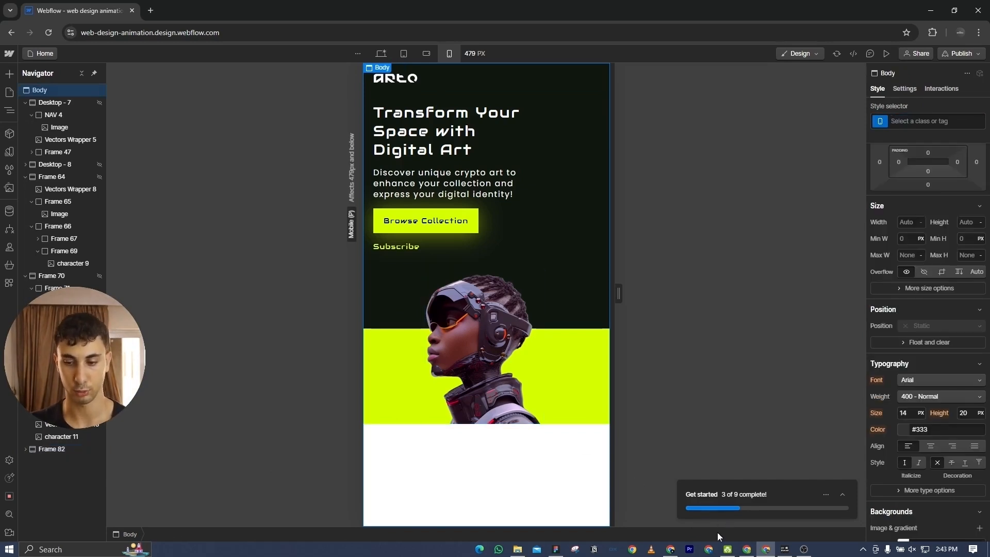
- Switch to Figma, tag the mobile Frame 53 as a Section and copy it for Webflow
left_click(556, 549)
key("Tab")
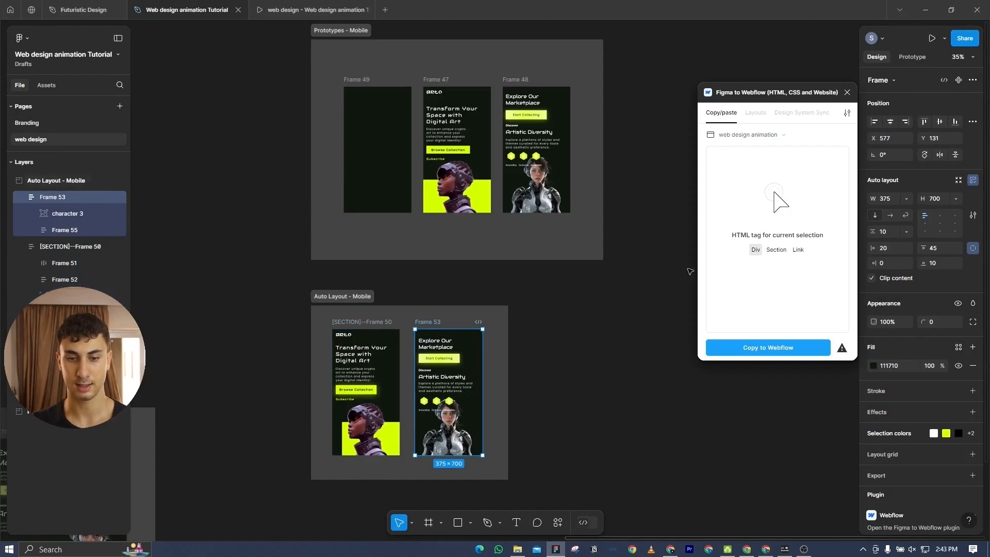
left_click(773, 348)
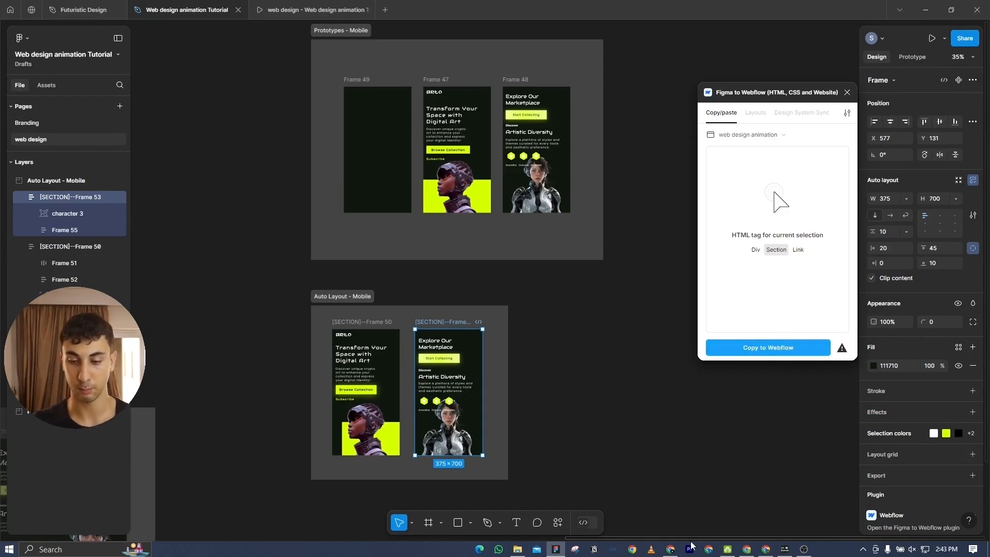
- Return to Webflow and paste the copied mobile marketplace section into the Body
mouse_move(729, 543)
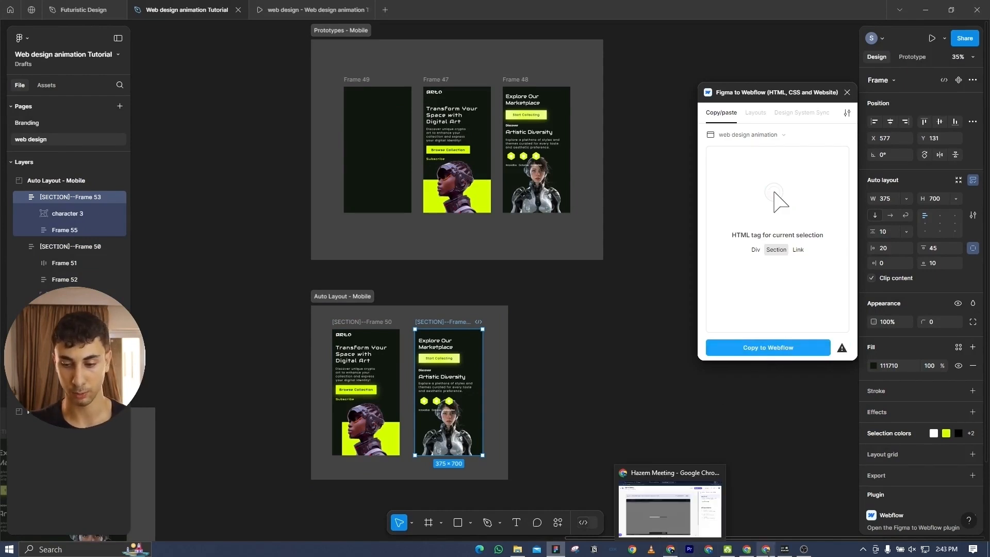
left_click(766, 549)
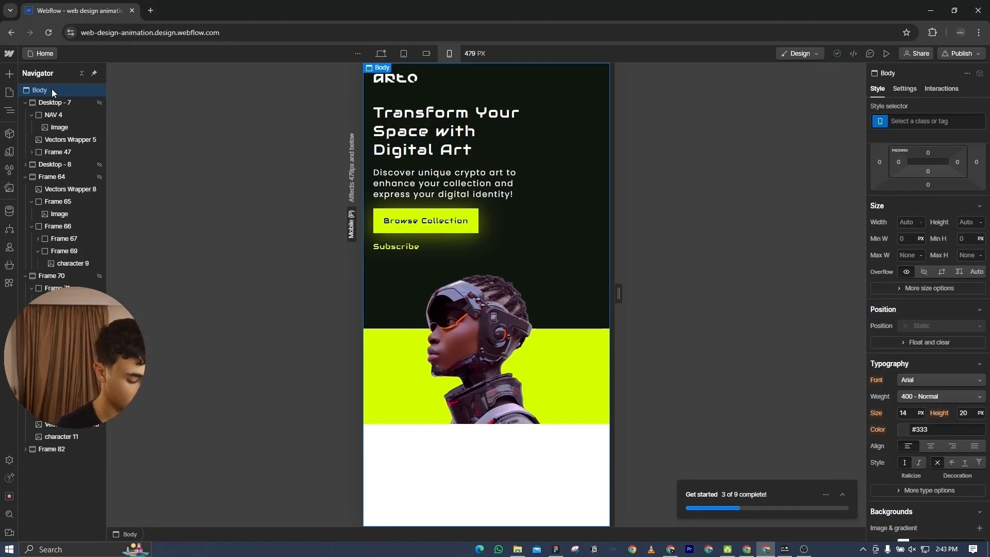
key("ctrl+v")
scroll(505, 254, "down", 5)
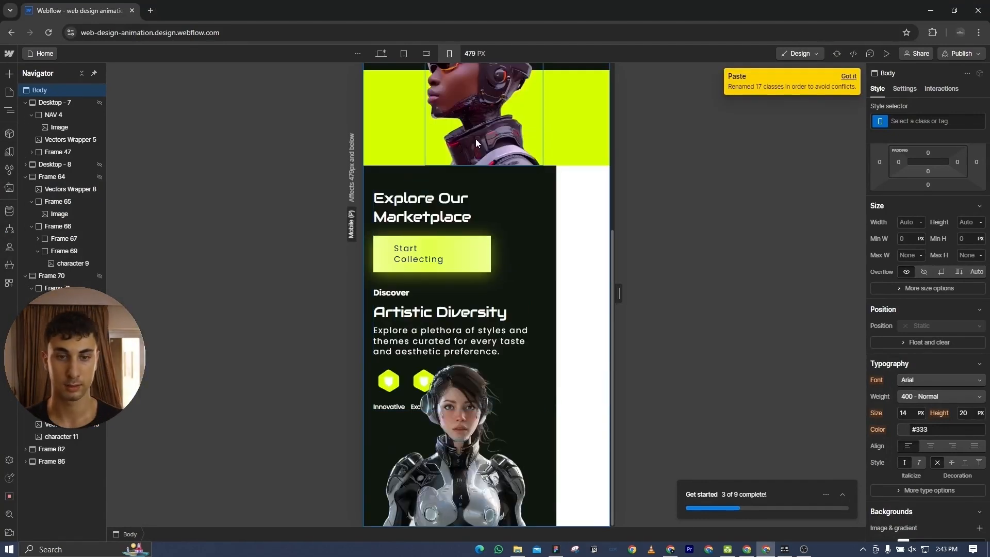
- Hide Frame 86 on the desktop breakpoint by setting its display to None
left_click(384, 52)
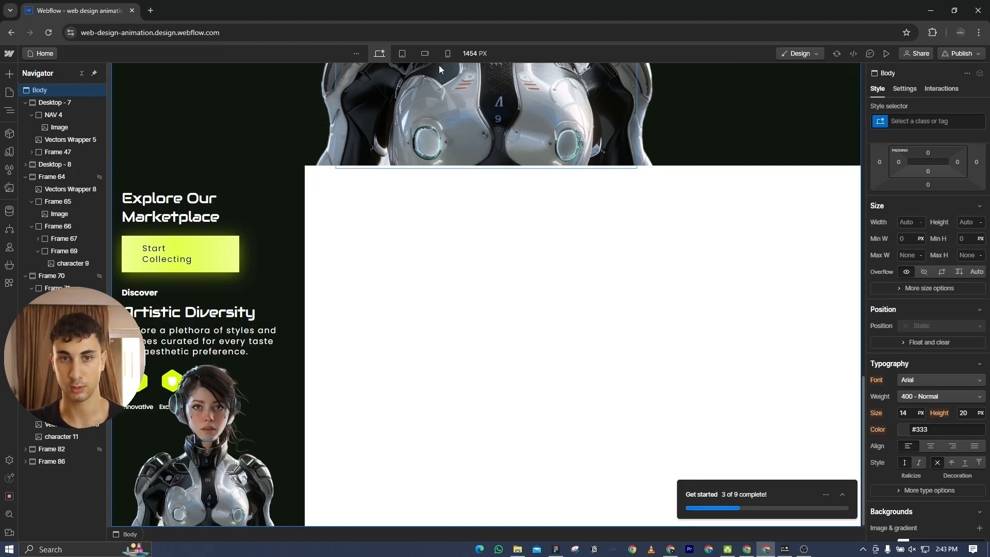
left_click(49, 462)
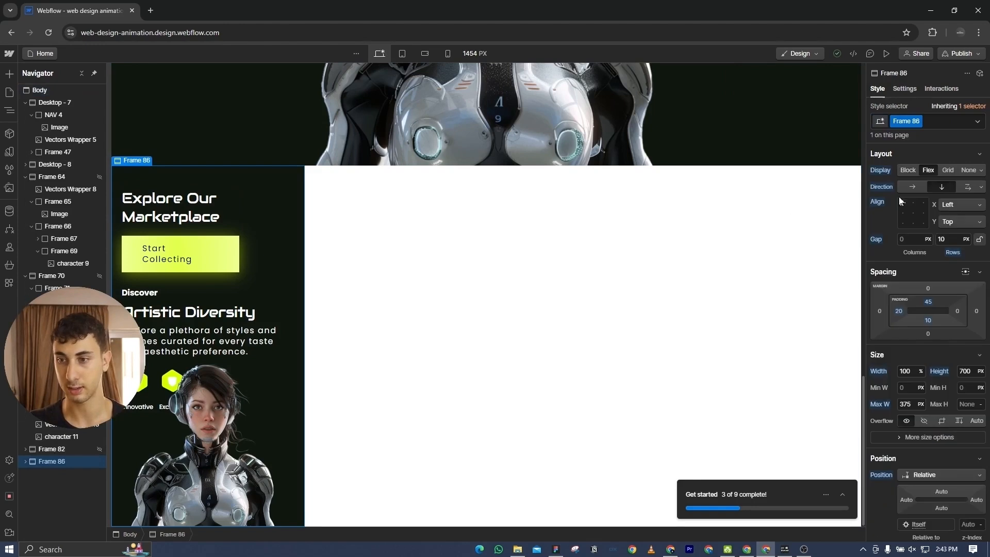
left_click(962, 169)
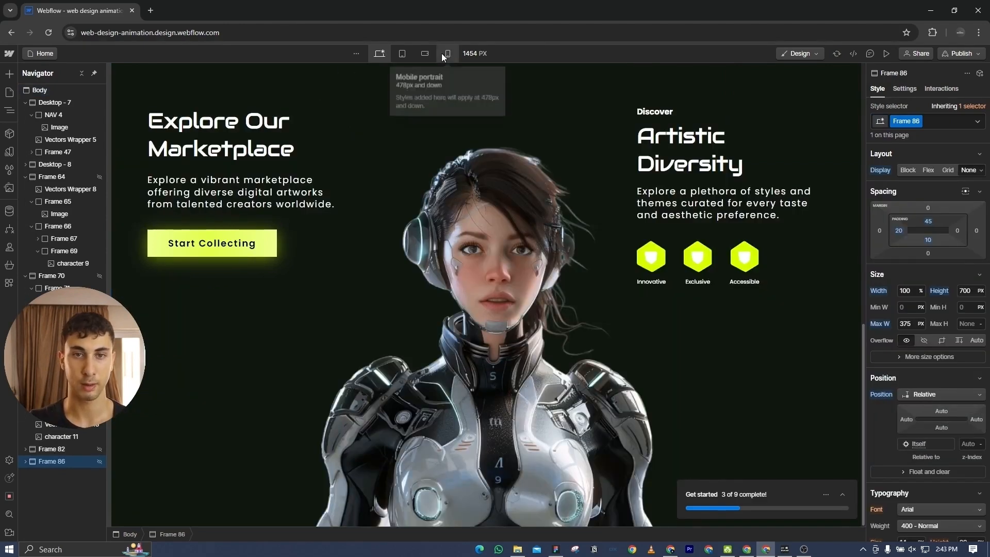
- Show Frame 86 on the mobile portrait breakpoint by setting its display to Flex
left_click(448, 54)
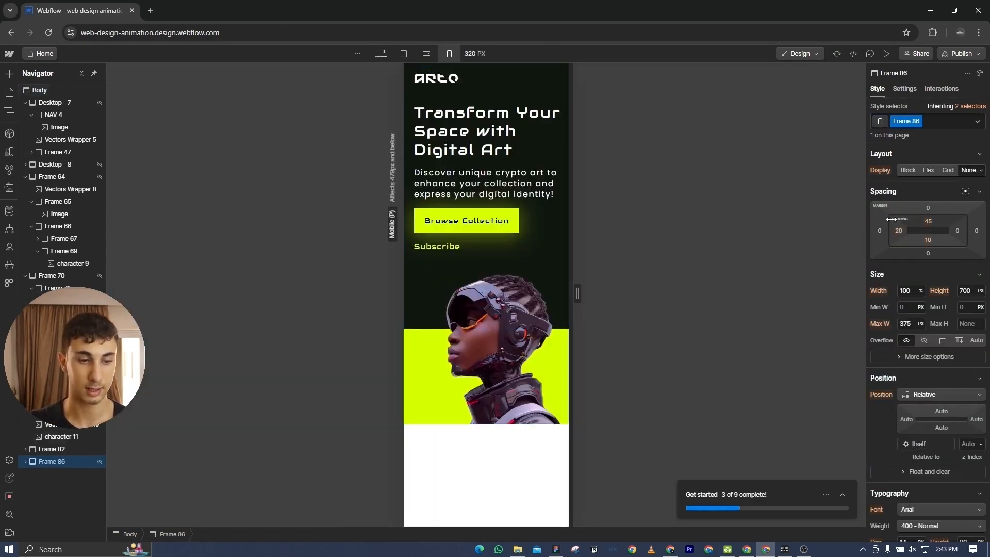
left_click(927, 171)
scroll(512, 280, "down", 5)
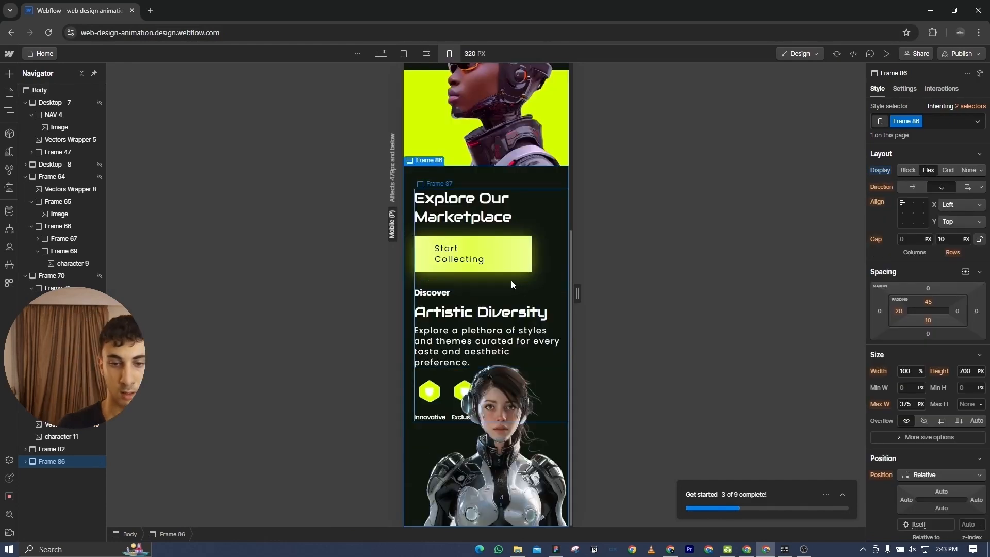
- Widen the canvas to 479 px and set Frame 86's maximum width to None
left_click_drag(582, 305, 656, 280)
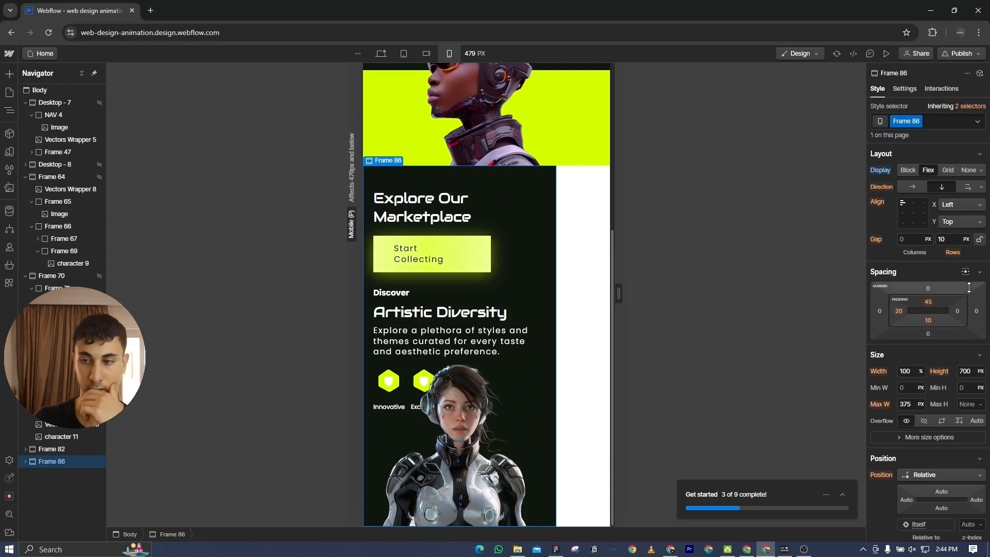
left_click(921, 404)
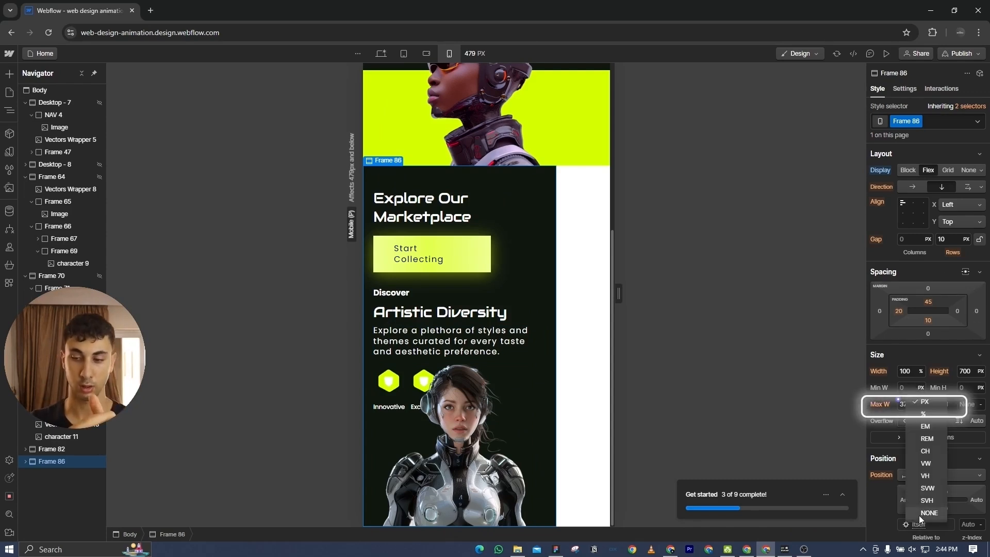
left_click(920, 512)
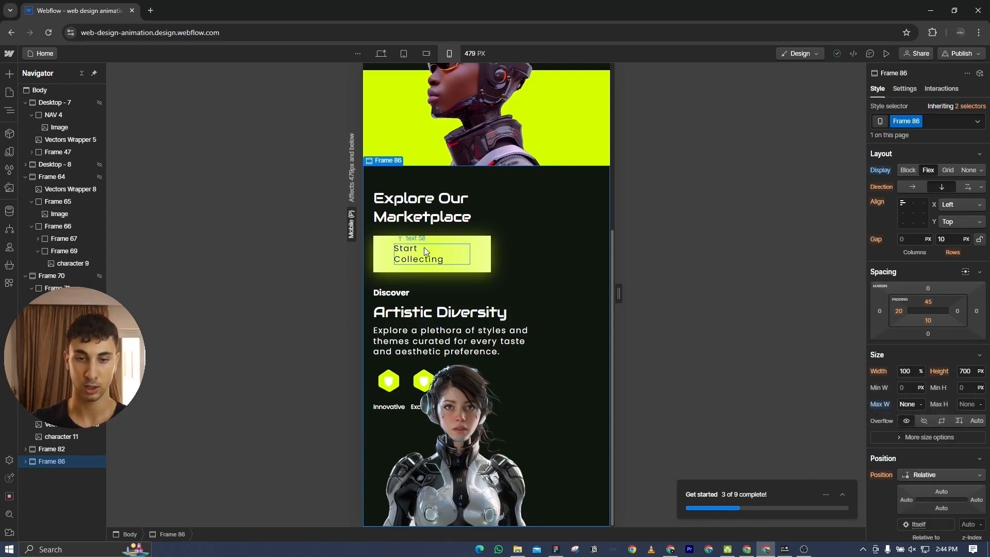
- Set the Start Collecting button's text size to 14 px on mobile portrait
left_click(407, 260)
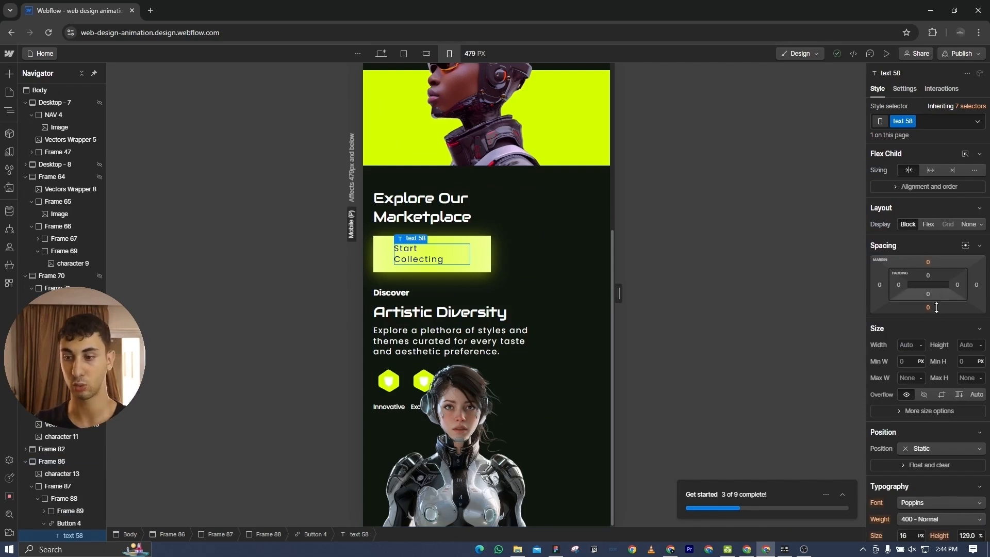
scroll(917, 366, "down", 3)
left_click(911, 398)
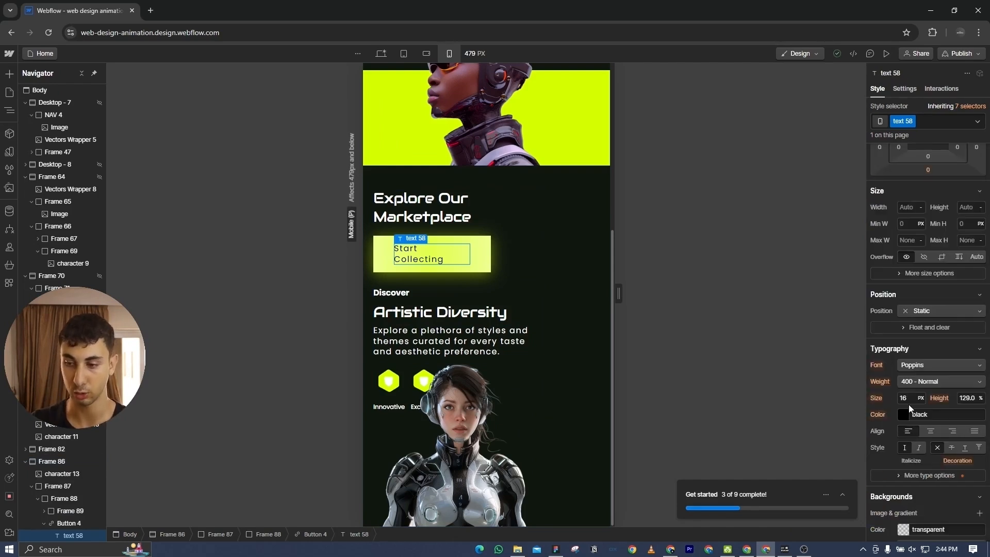
type("24")
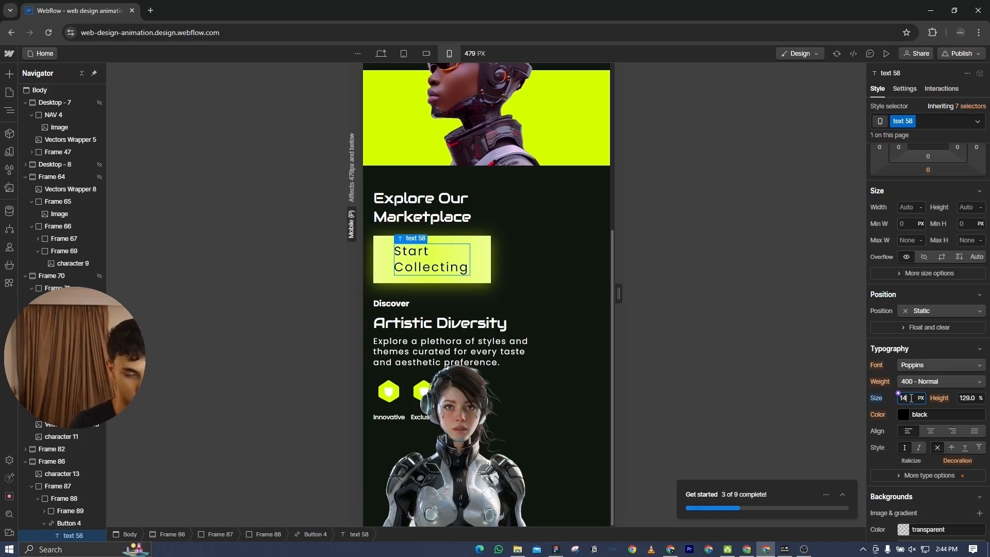
key("Return")
scroll(573, 271, "up", 4)
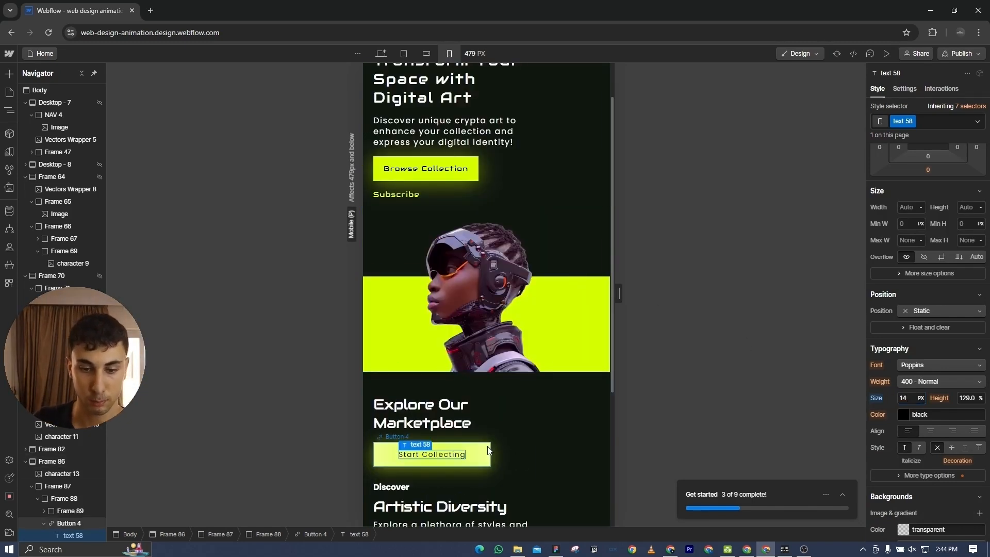
- Try 20 px of left and right padding on the Start Collecting button
left_click(488, 452)
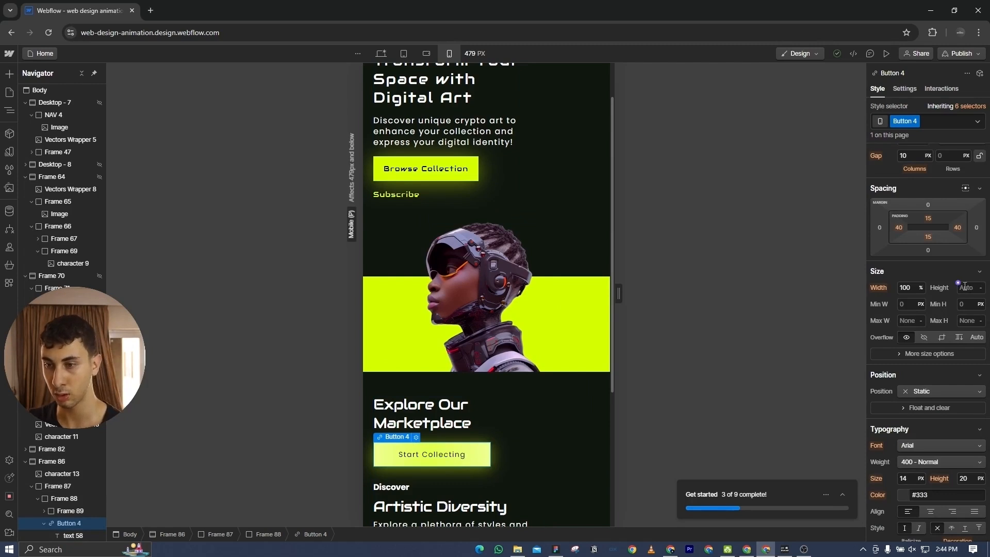
left_click(960, 232)
type("20")
key("Return")
left_click(899, 230)
type("20")
key("Return")
- Set the Start Collecting button's left and right padding to 10 px
left_click(899, 230)
type("10")
key("Return")
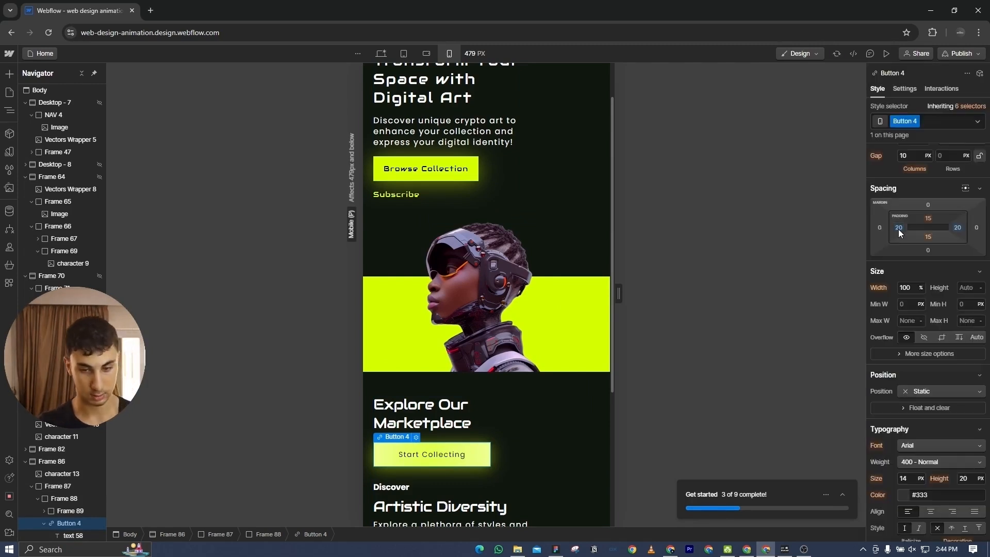
left_click(958, 228)
type("10")
key("Return")
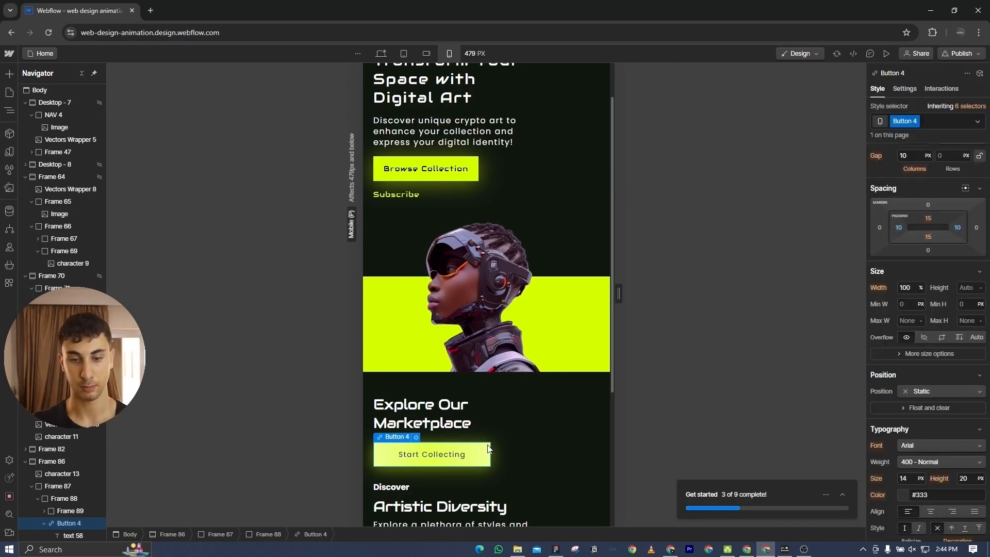
- Set the Start Collecting text weight to 600 - Semi Bold and check the section between 240 and 479 px canvas widths
left_click(433, 453)
left_click(923, 382)
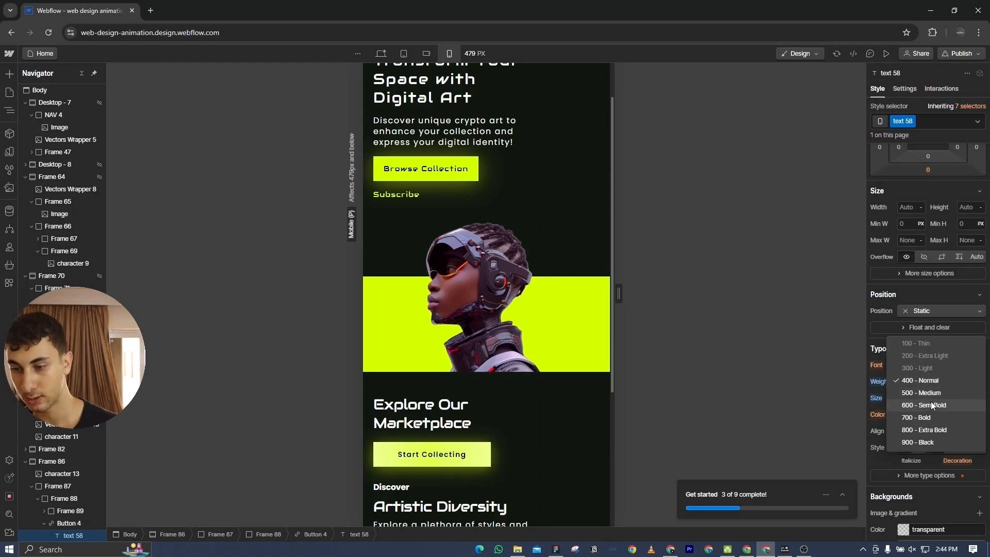
left_click(931, 405)
scroll(614, 309, "down", 4)
left_click_drag(618, 294, 520, 293)
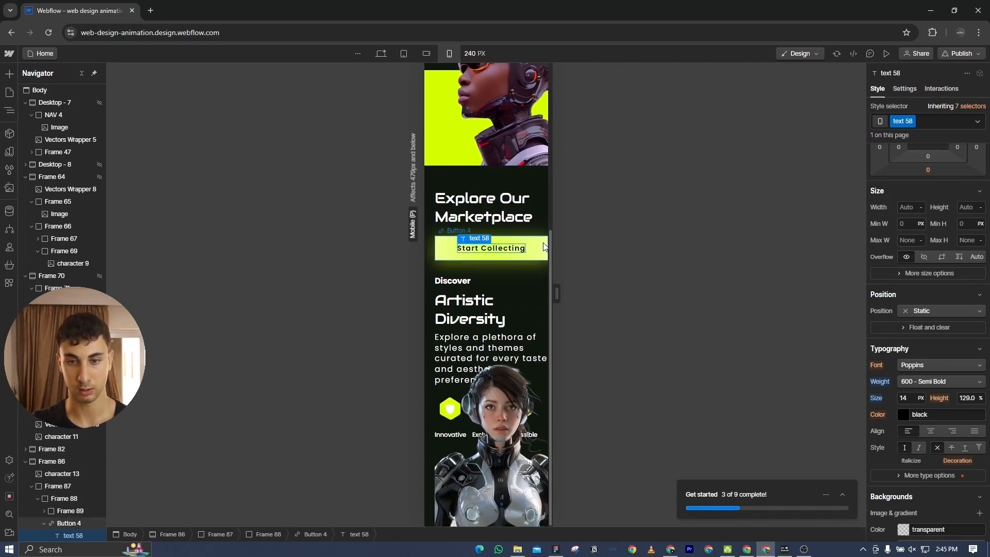
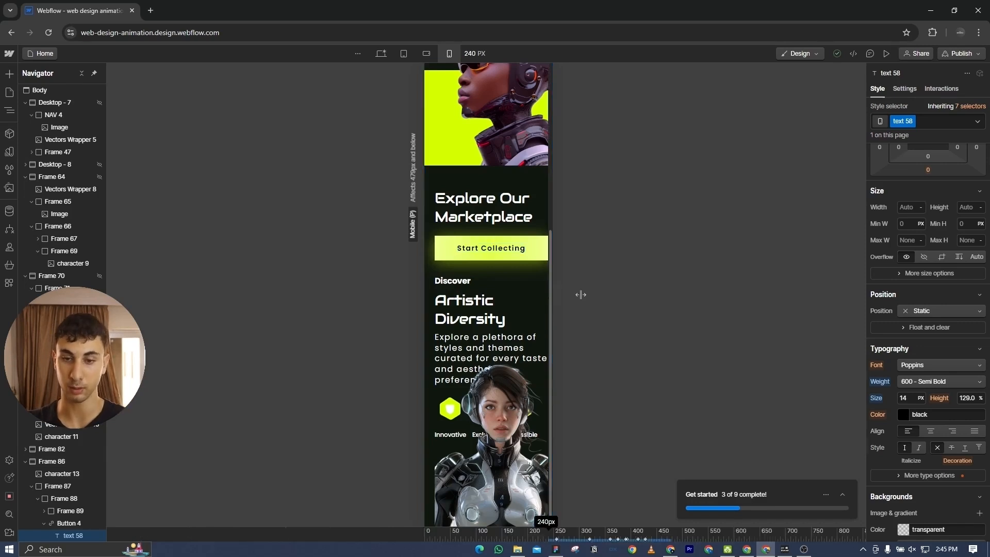
left_click_drag(556, 292, 619, 294)
- Set the character 13 image's left offset to 20 VW and check the section on the 479 px canvas
left_click(464, 411)
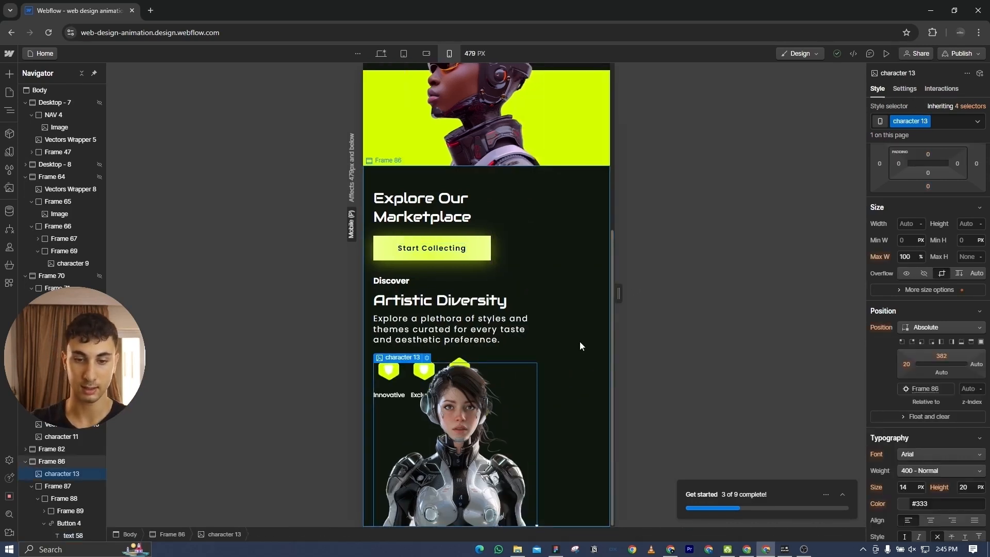
left_click(905, 364)
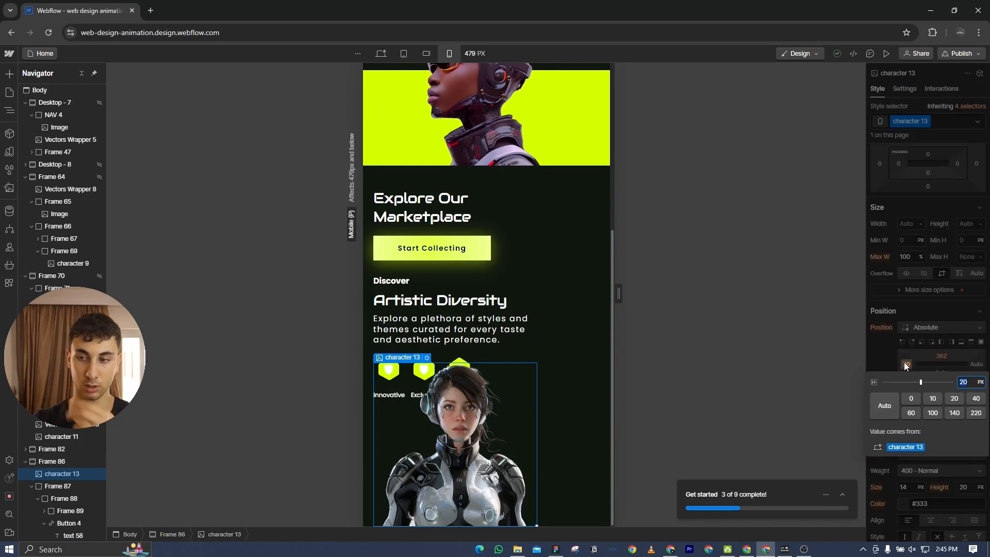
type("25vw")
key("Return")
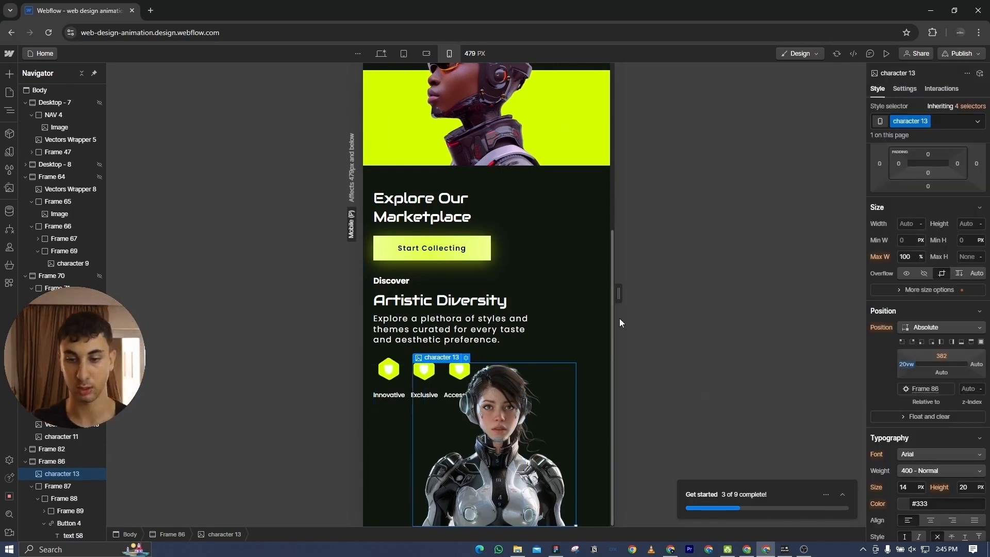
left_click_drag(619, 297, 771, 304)
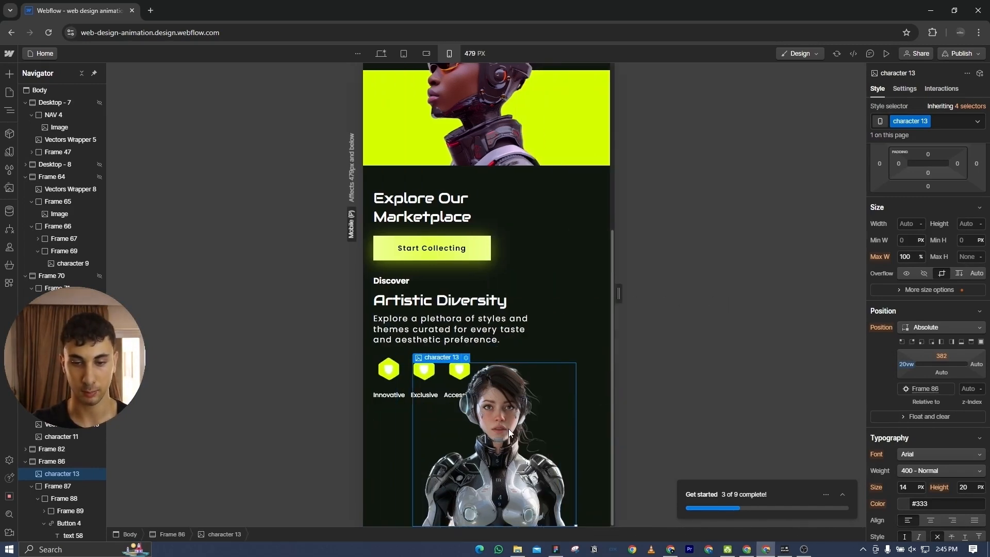
- Set the character 13 image's overflow to visible
scroll(916, 280, "down", 3)
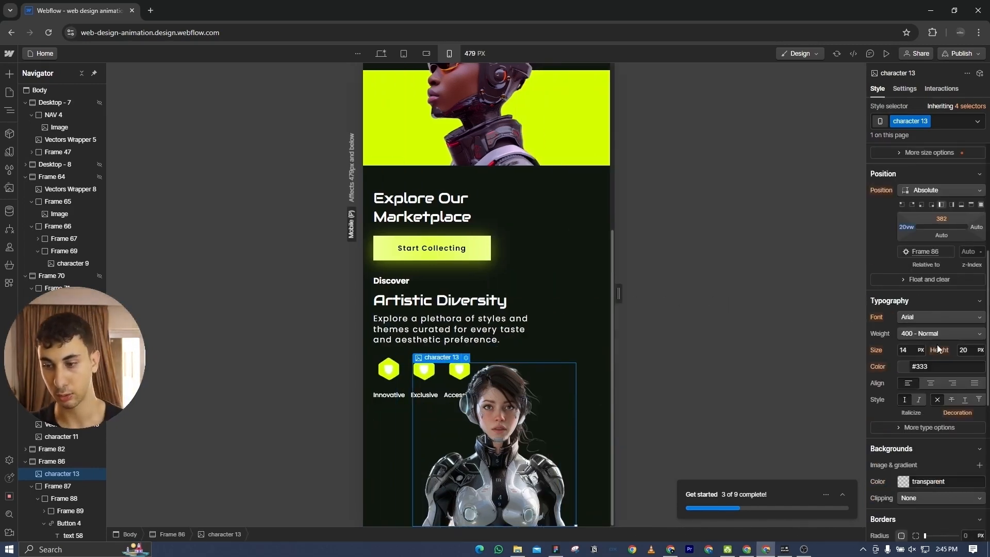
scroll(912, 265, "up", 3)
left_click(906, 273)
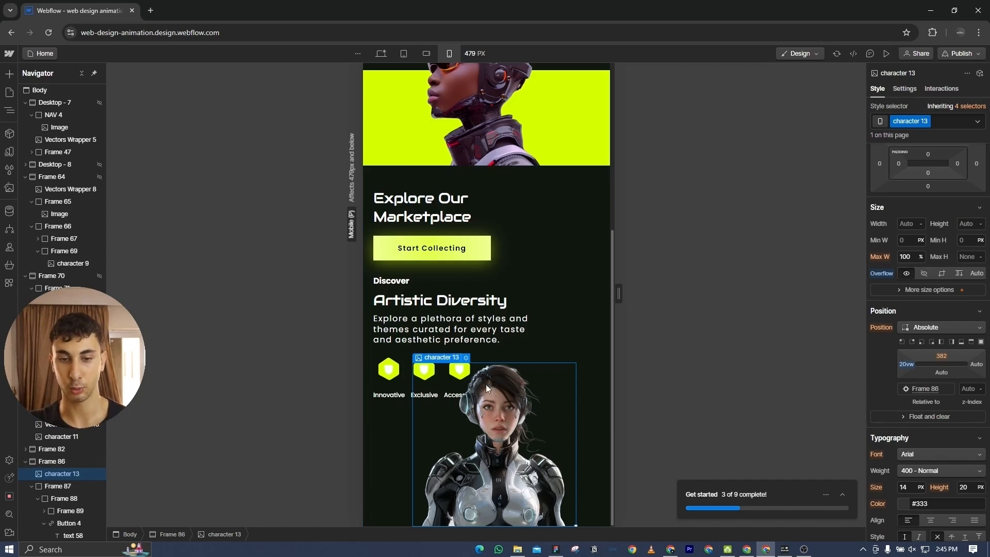
- Set Frame 91's position to Relative on the mobile portrait breakpoint and check the section by resizing the canvas
left_click(508, 353)
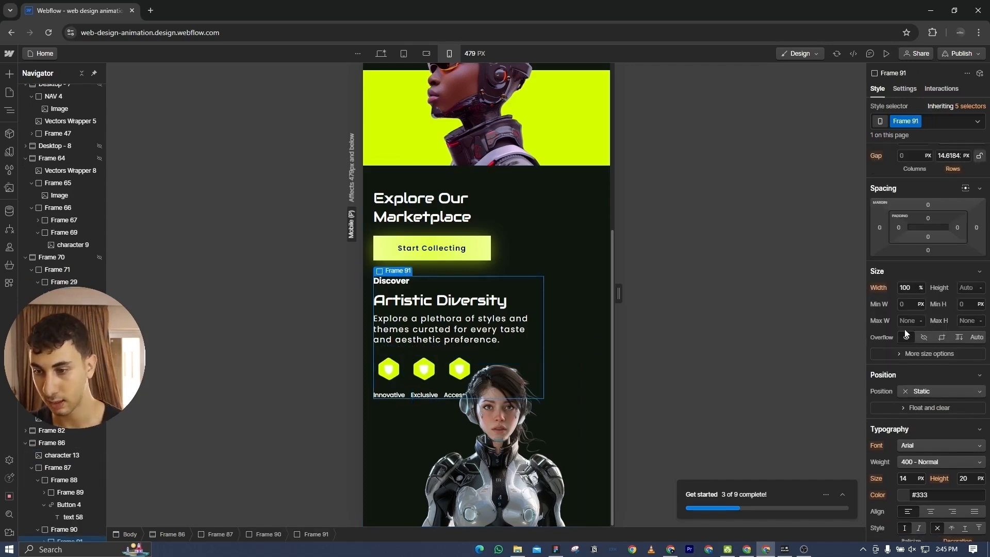
left_click(934, 390)
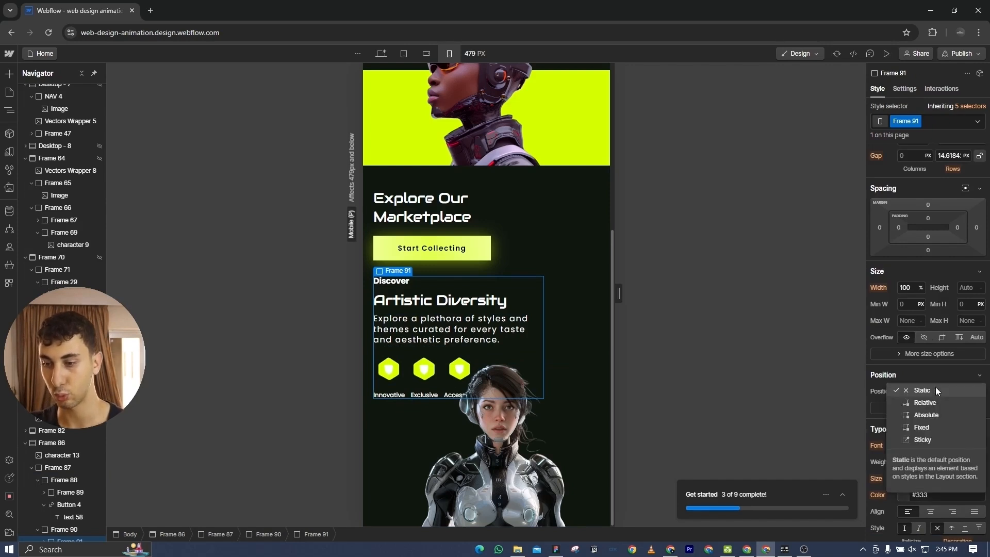
left_click(937, 405)
left_click_drag(619, 294, 738, 299)
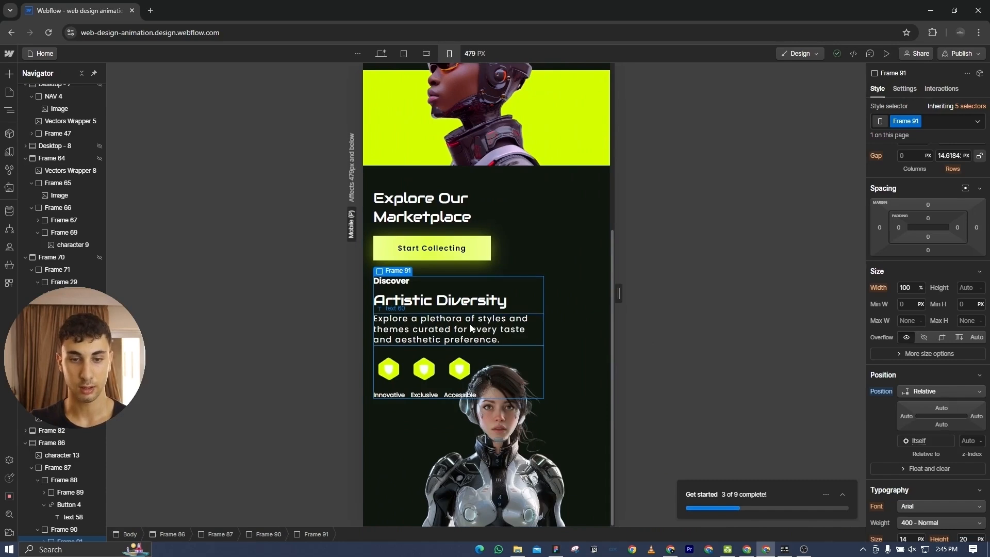
- Set the Start Collecting button's width to 80%
left_click(478, 245)
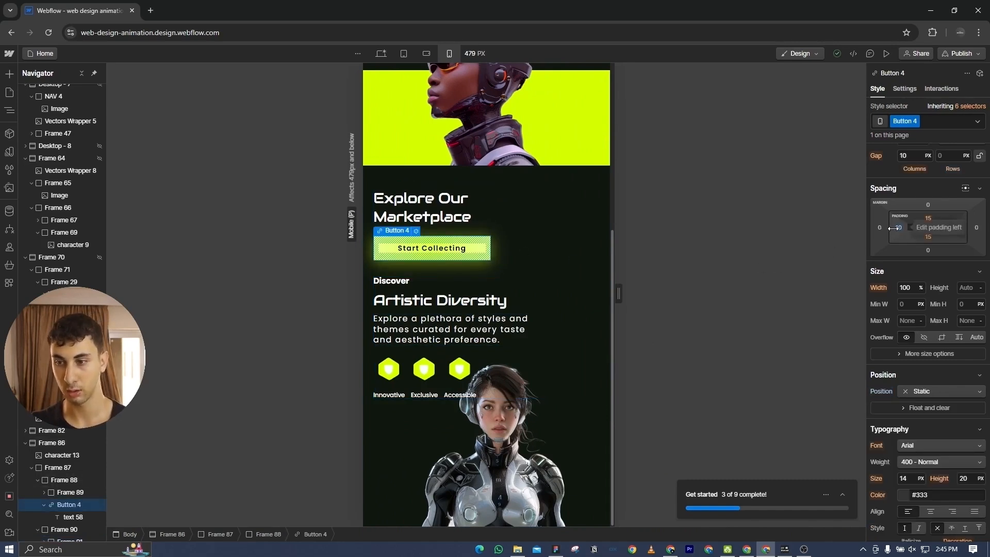
left_click(921, 288)
left_click(907, 287)
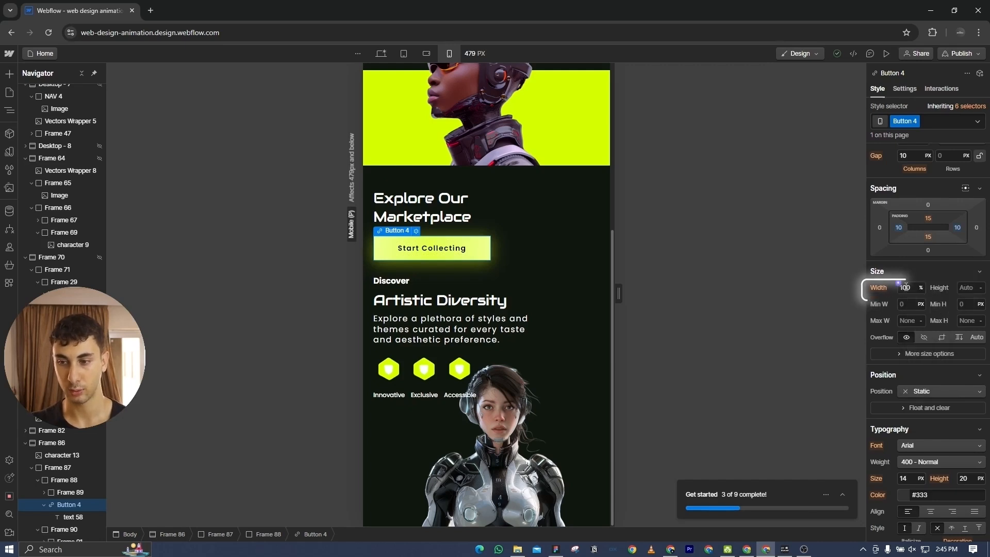
type("80")
key("Return")
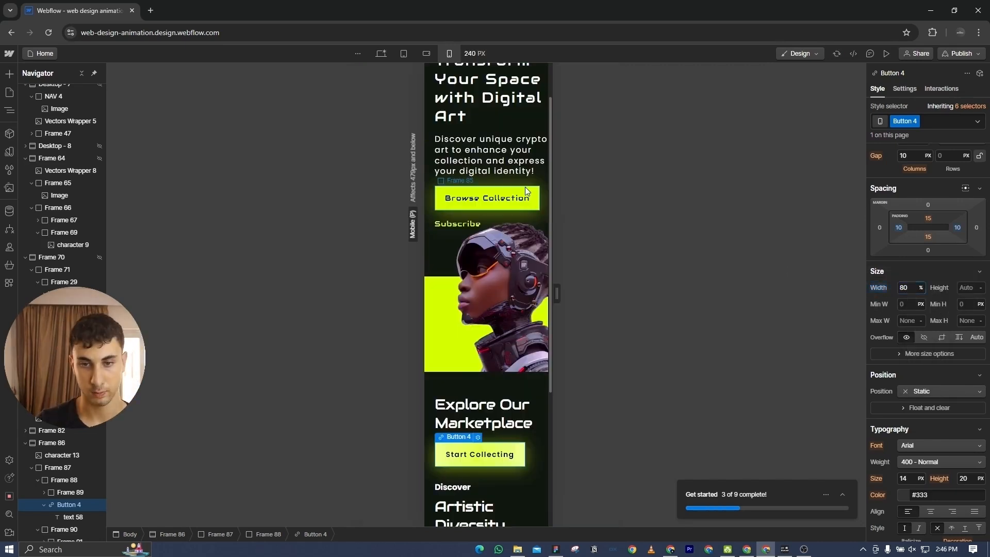
- Set the width of the Browse Collection button frame (Frame 85) to 85%
left_click(525, 186)
left_click(921, 288)
left_click(925, 185)
left_click(911, 290)
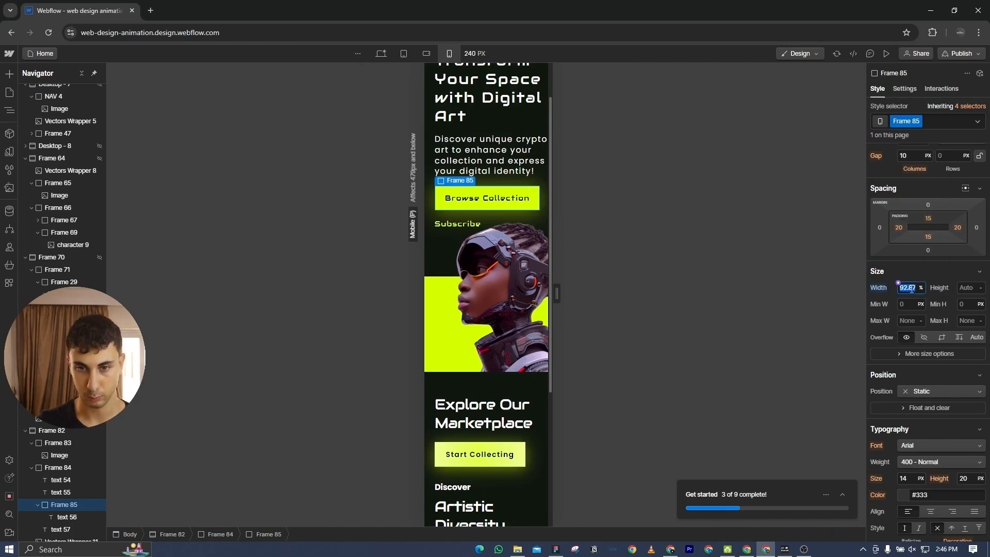
type("85")
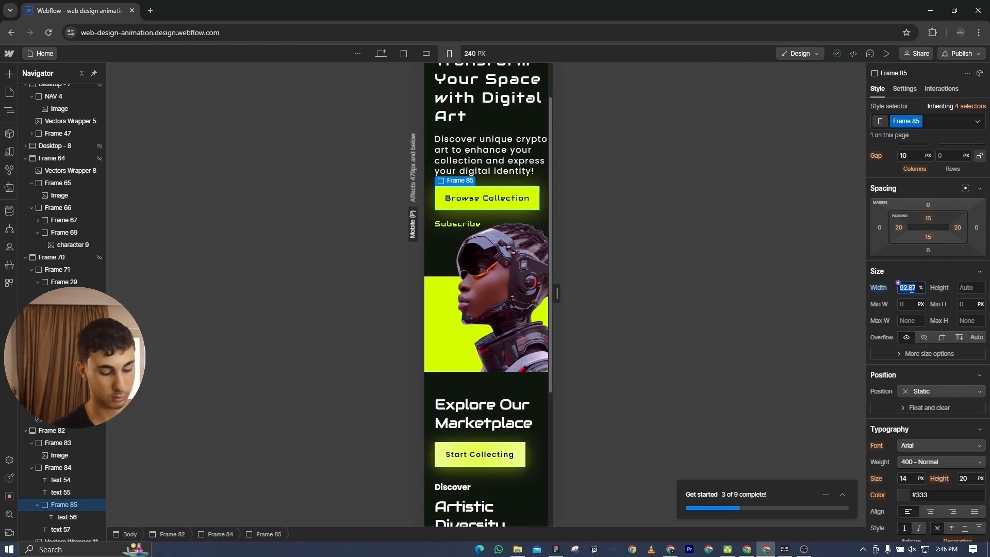
key("Return")
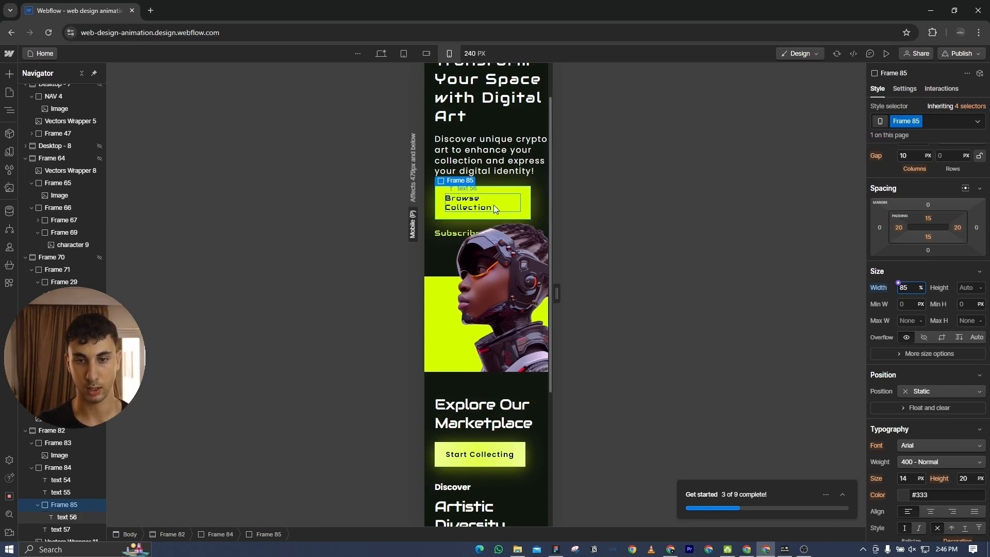
- Set the Browse Collection button frame's left and right padding to 10 px
left_click(898, 227)
type("10")
key("Return")
left_click(956, 230)
type("1")
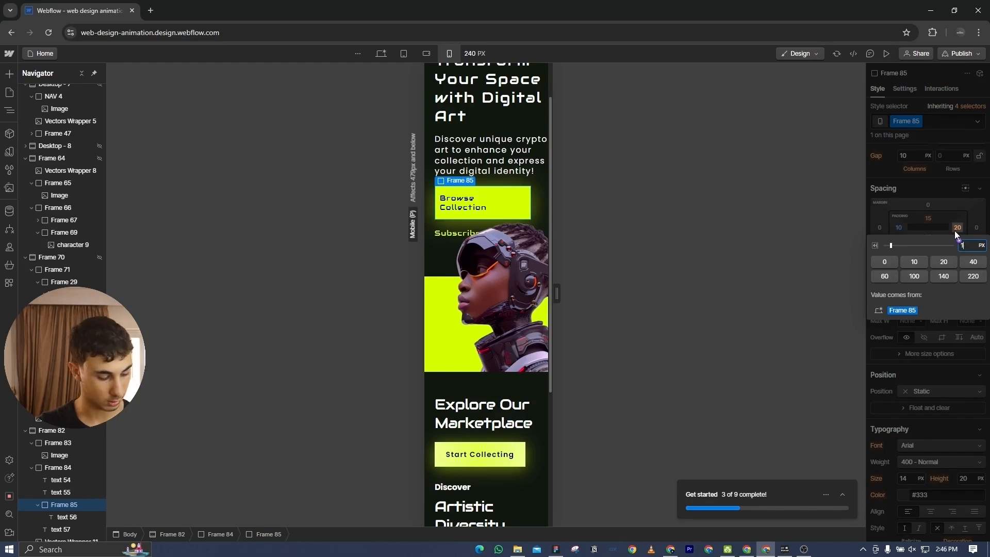
type("0")
key("Return")
- Set the Start Collecting button's width to 85%
left_click(520, 454)
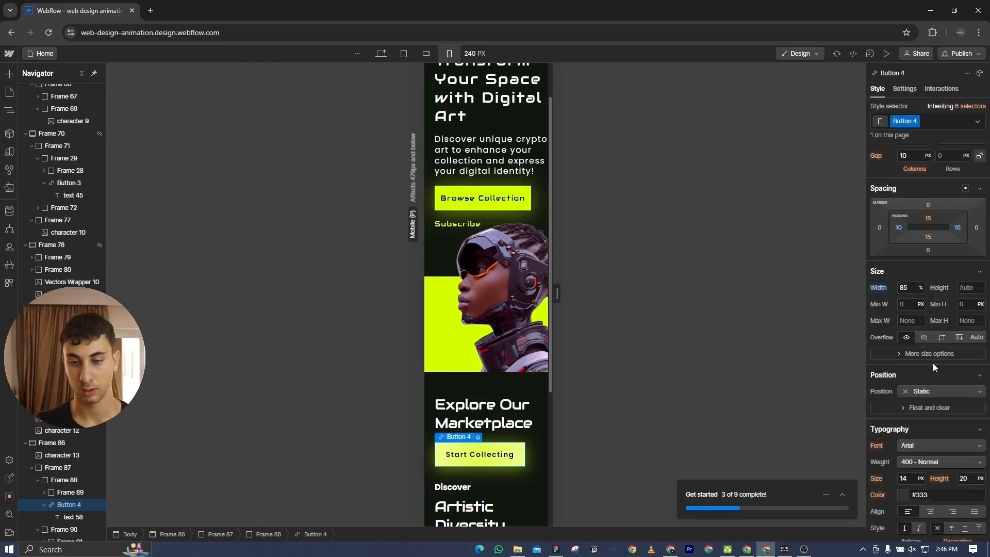
left_click(913, 289)
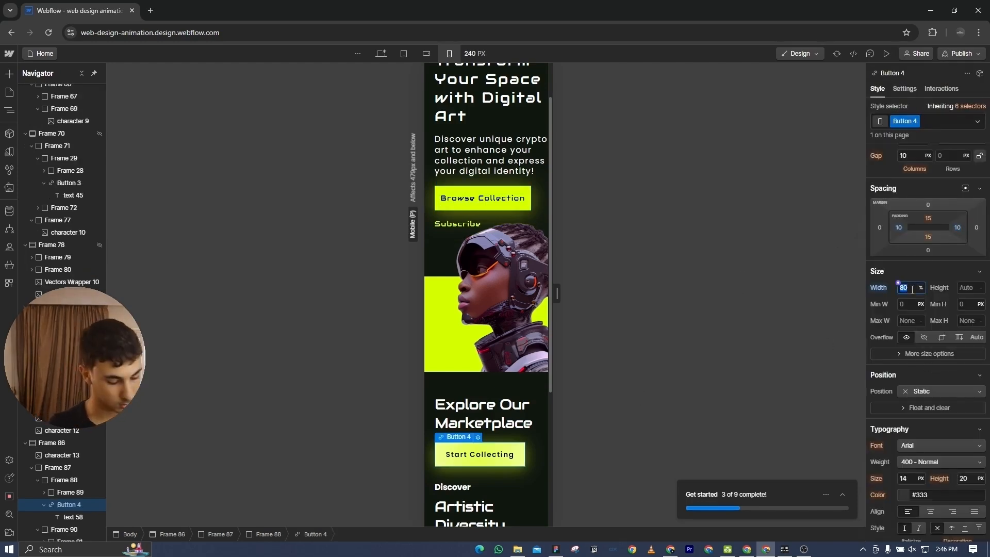
type("85")
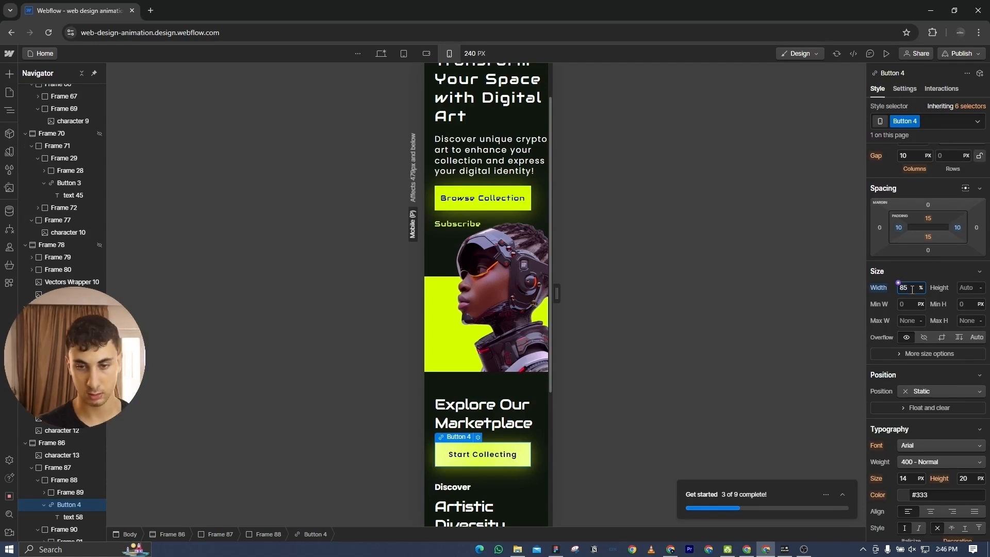
left_click(696, 379)
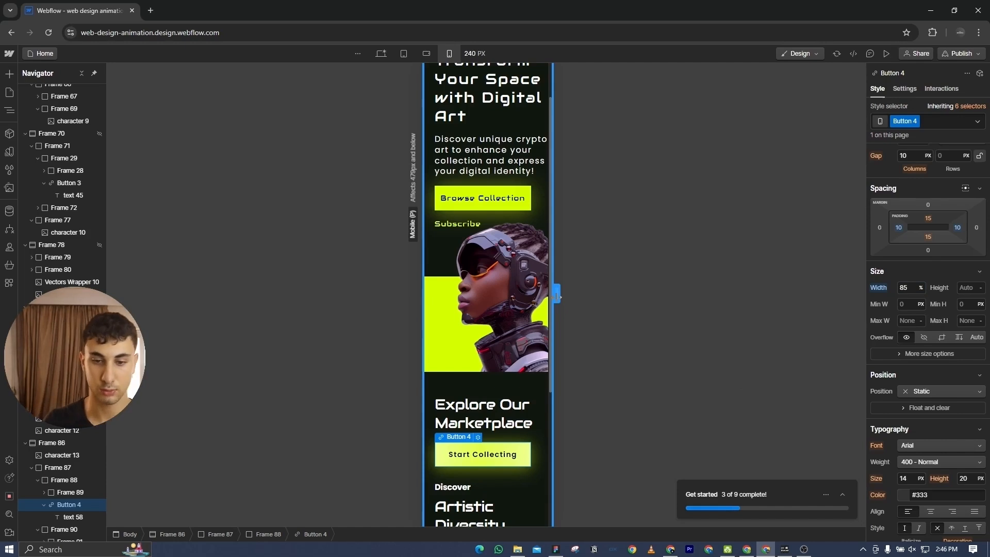
- Check the page sections on the 479 px mobile canvas and the tablet breakpoint, then return to the desktop breakpoint
left_click_drag(557, 295, 571, 282)
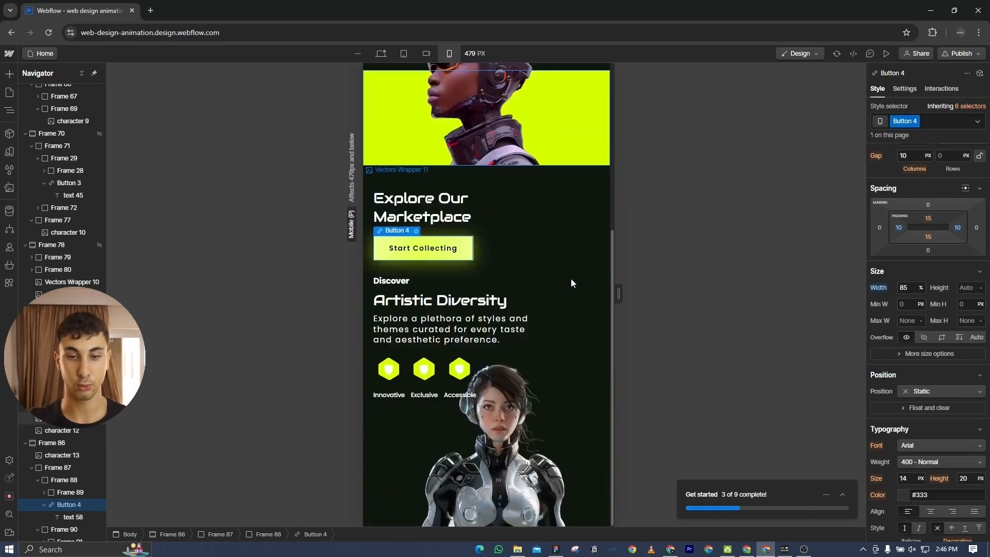
scroll(535, 339, "up", 5)
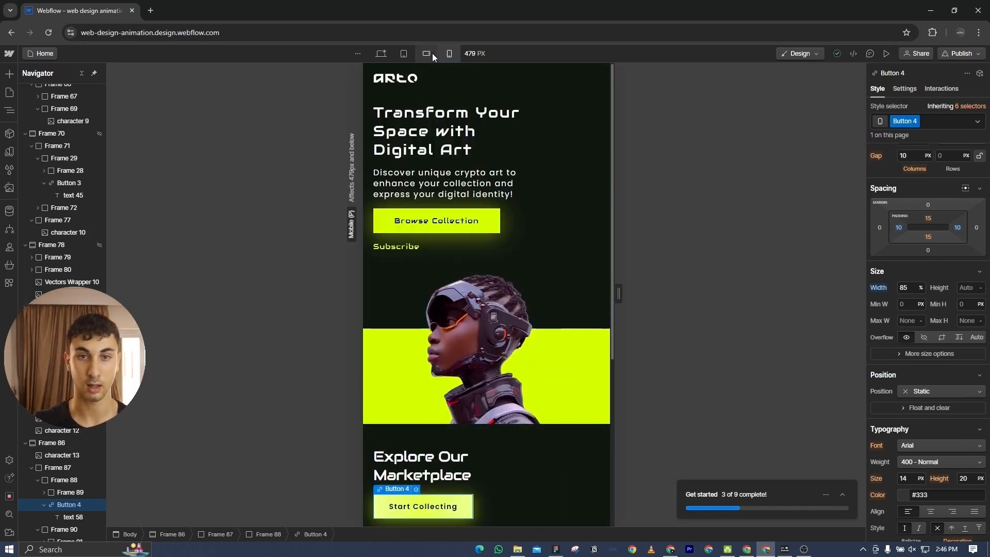
left_click(404, 53)
scroll(509, 263, "down", 5)
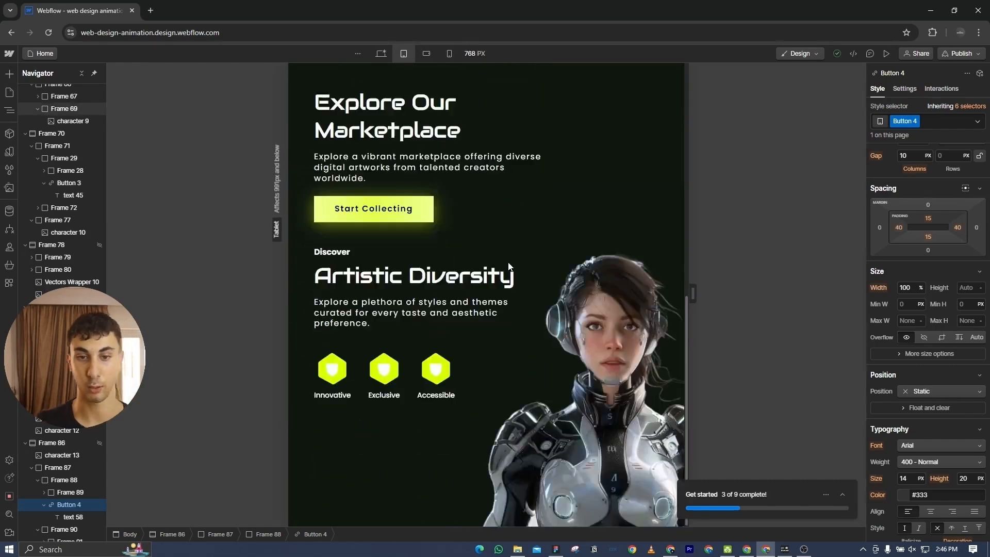
left_click(382, 53)
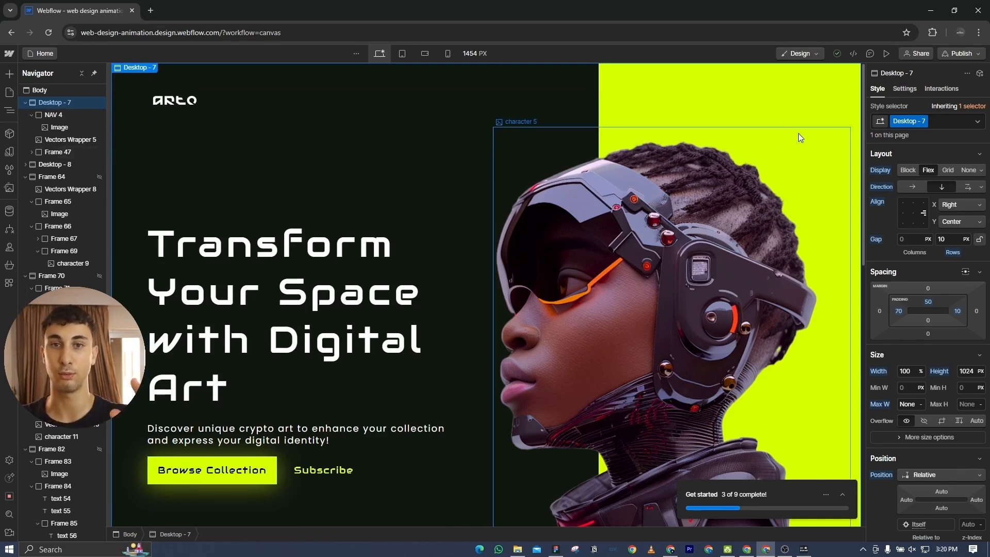
- Add a Scroll into view element trigger to Desktop - 7 that starts an animation when scrolled into view
left_click(942, 90)
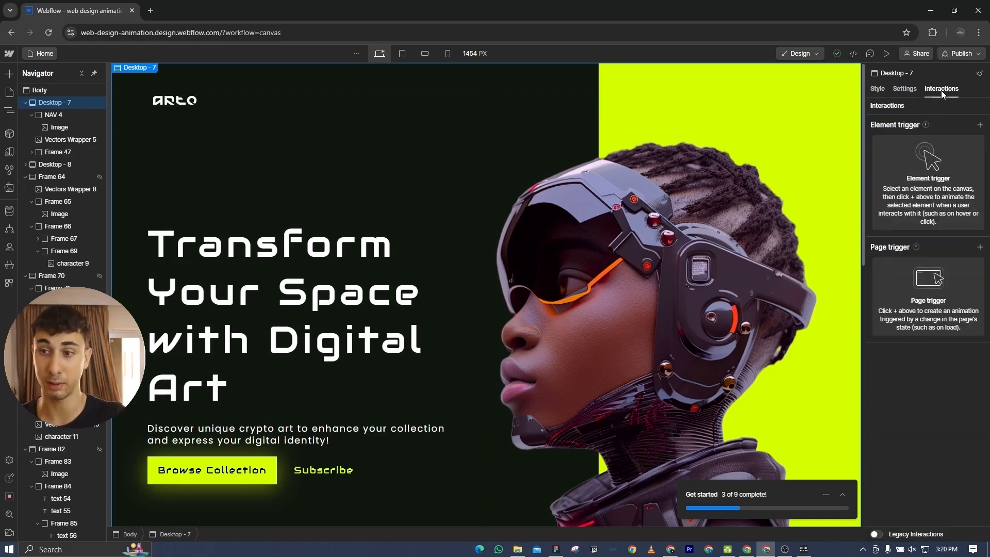
left_click(979, 126)
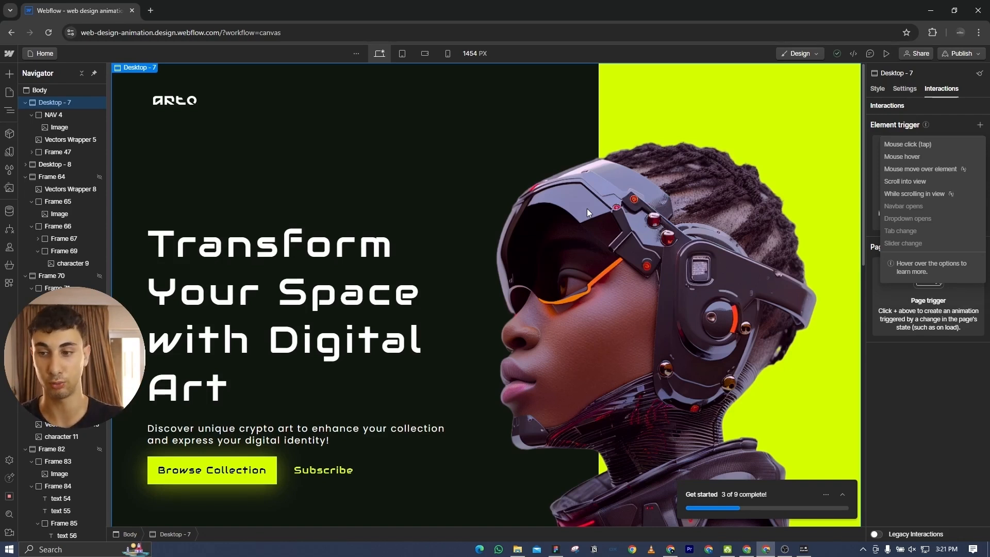
left_click(917, 181)
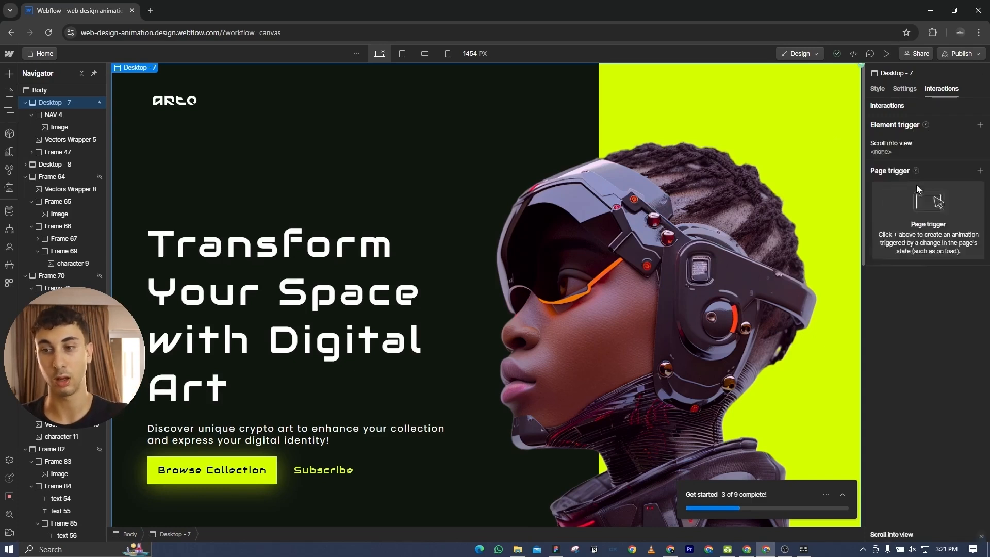
left_click(920, 178)
left_click(930, 201)
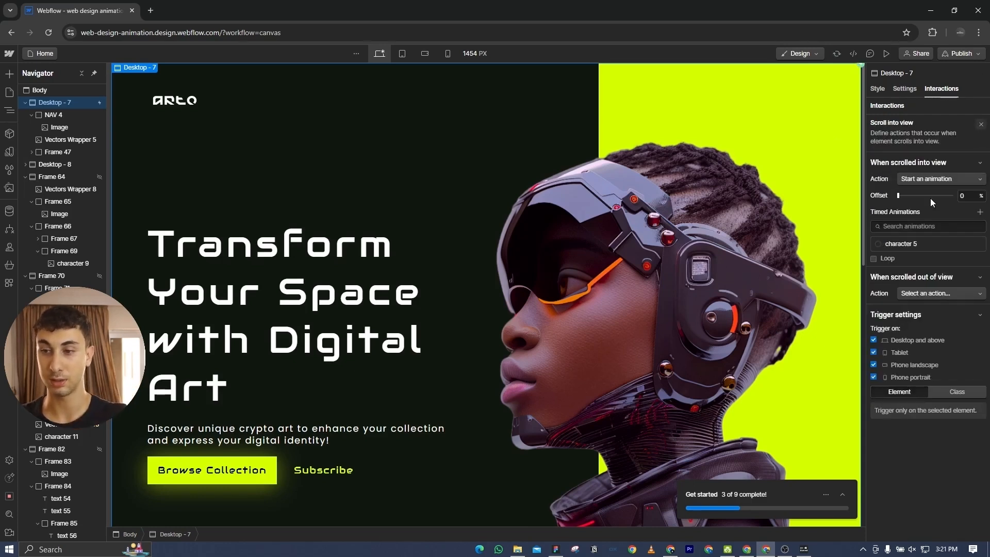
- Delete the existing character 5 timed animation and create a new timed animation named character 5
left_click(974, 244)
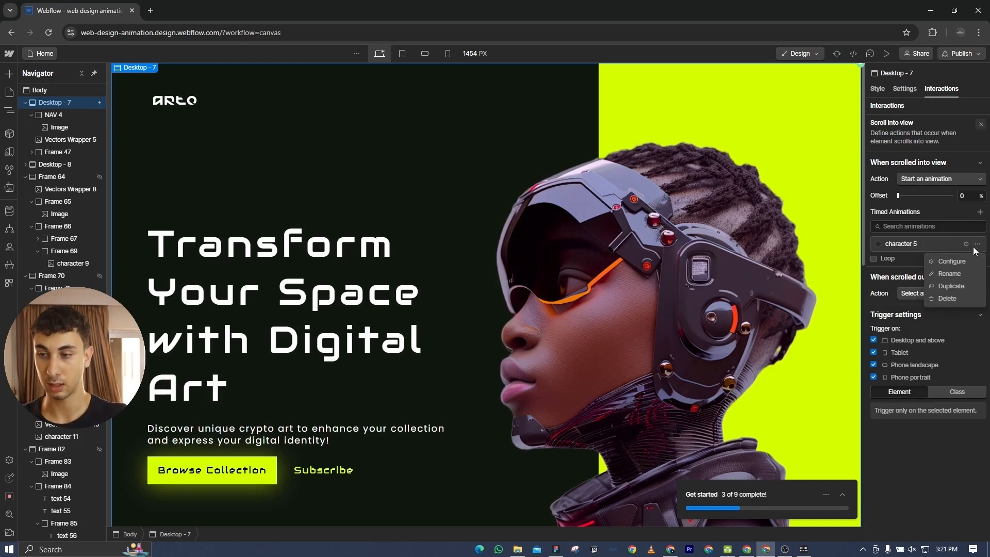
left_click(951, 296)
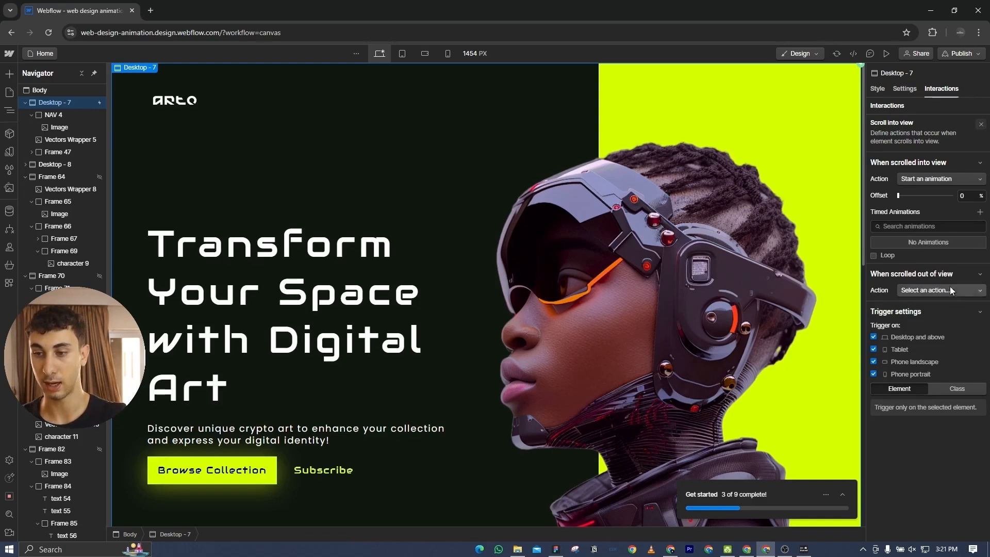
left_click(979, 215)
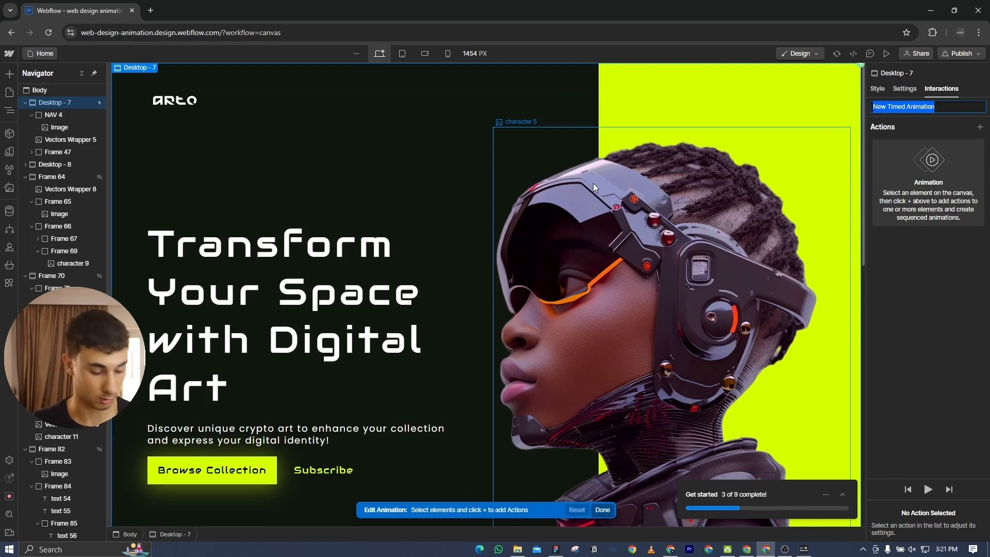
type("character 5")
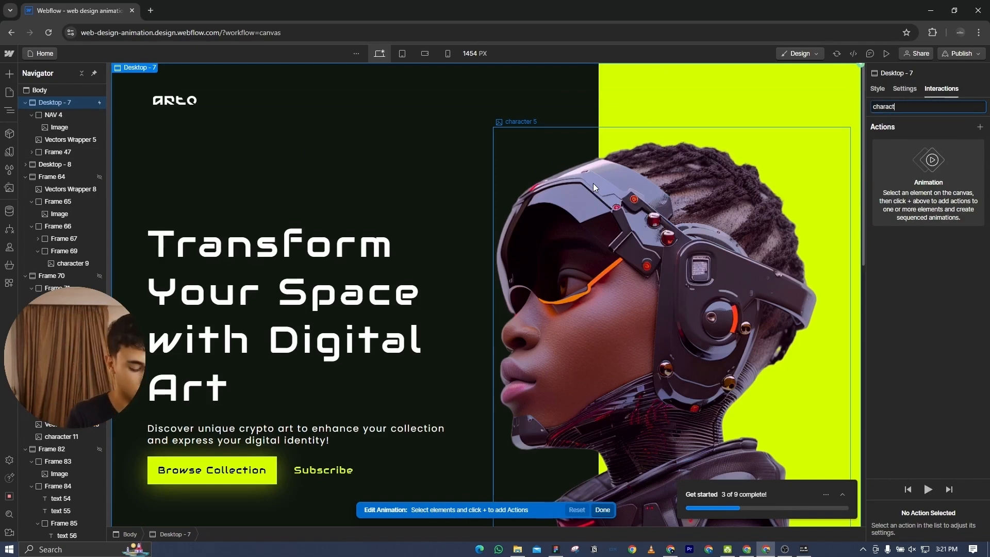
- Add two Move actions to the character 5 animation
left_click(979, 127)
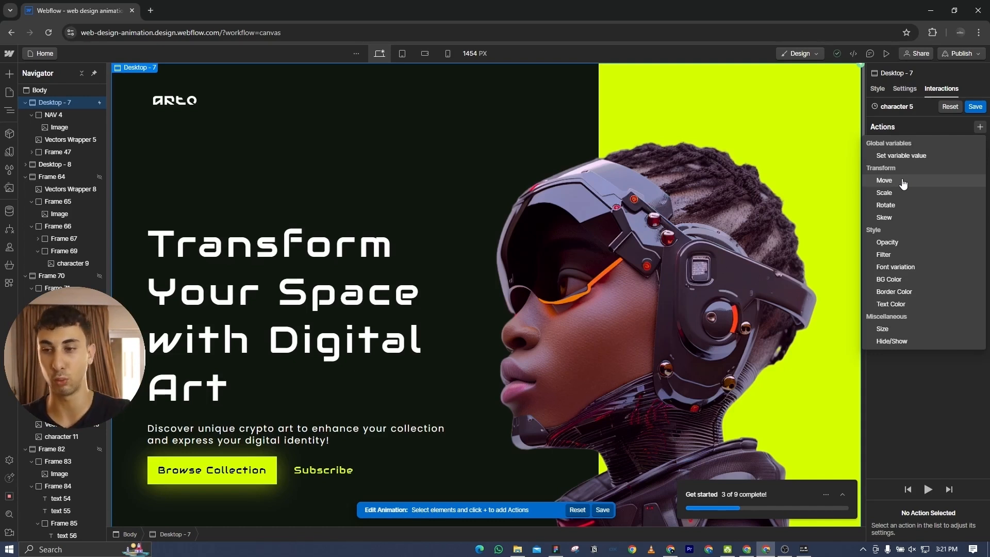
left_click(902, 180)
left_click(980, 127)
left_click(902, 180)
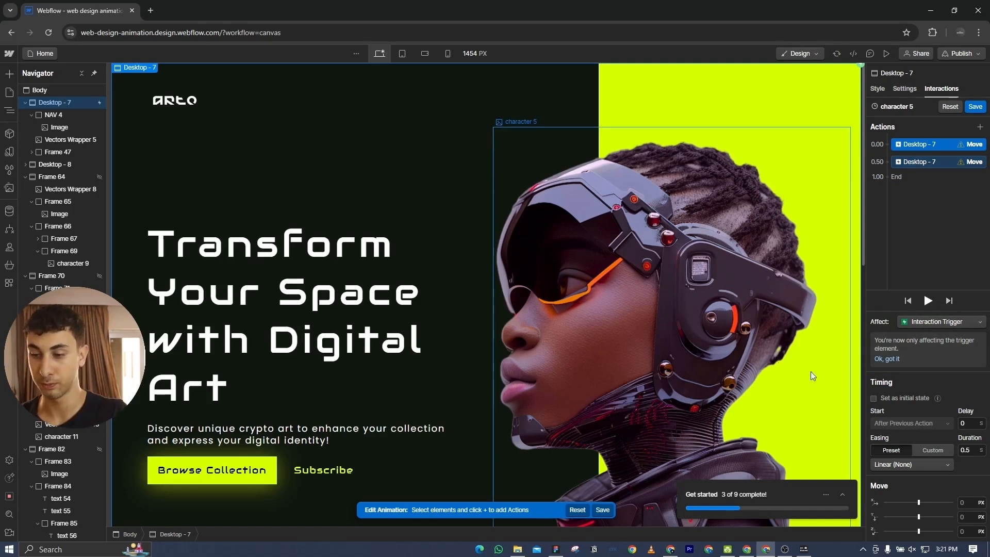
left_click(964, 503)
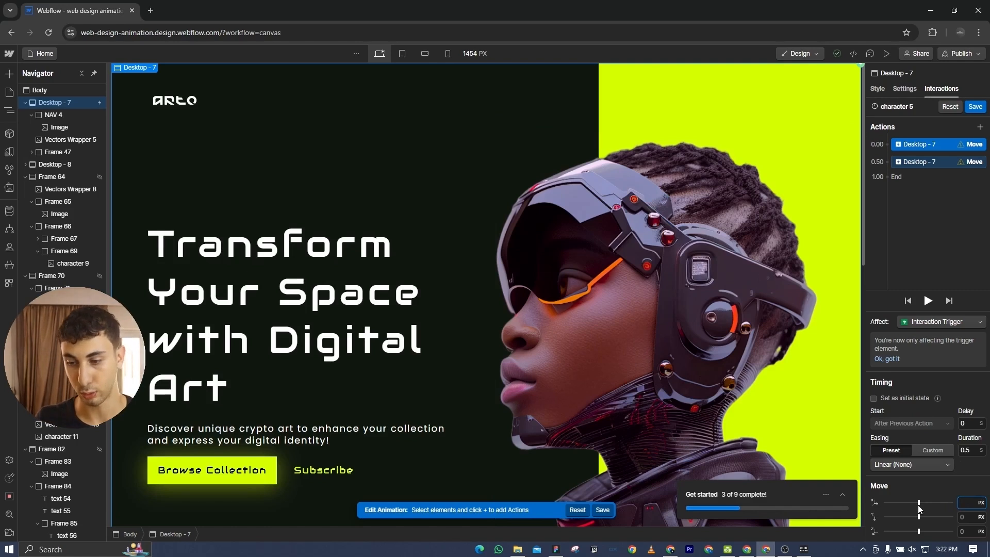
left_click_drag(919, 502, 920, 502)
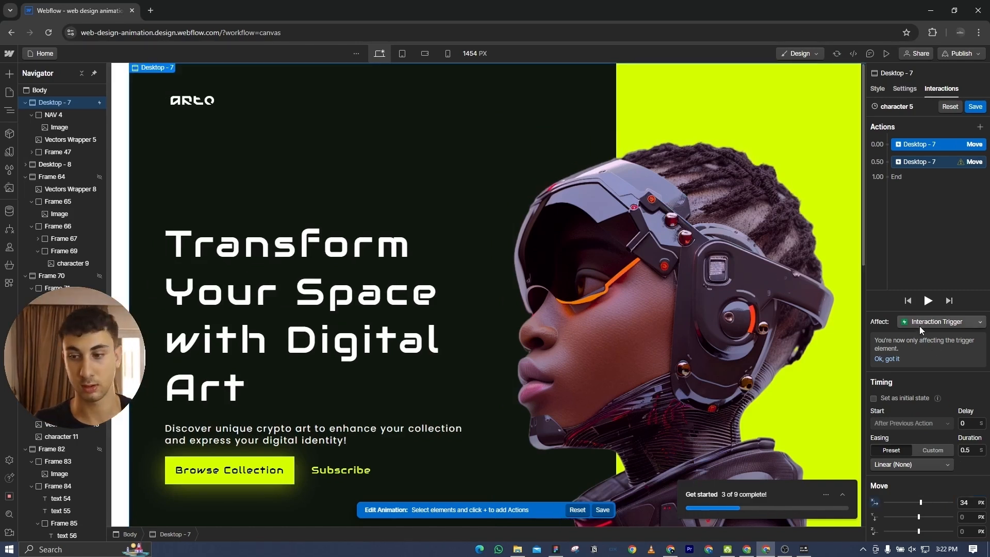
key("ctrl+z")
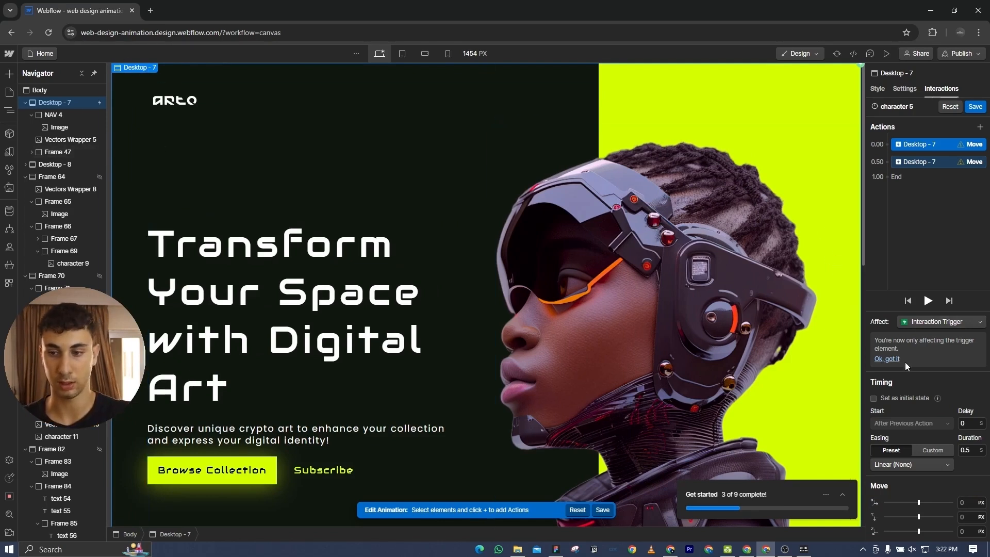
- Make both Move actions affect the class character 5 instead of the interaction trigger
left_click(918, 322)
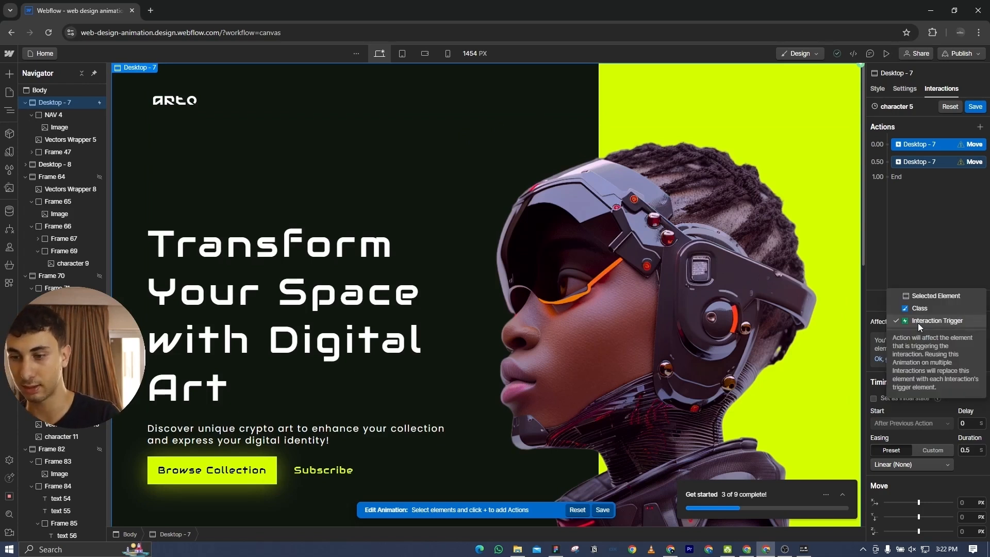
left_click(924, 311)
left_click(942, 308)
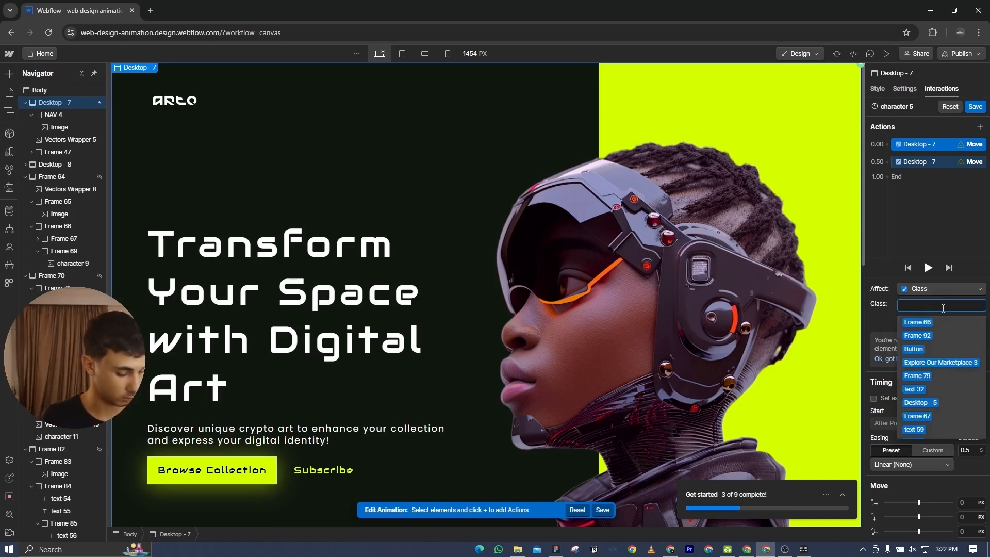
type("character 5")
key("Return")
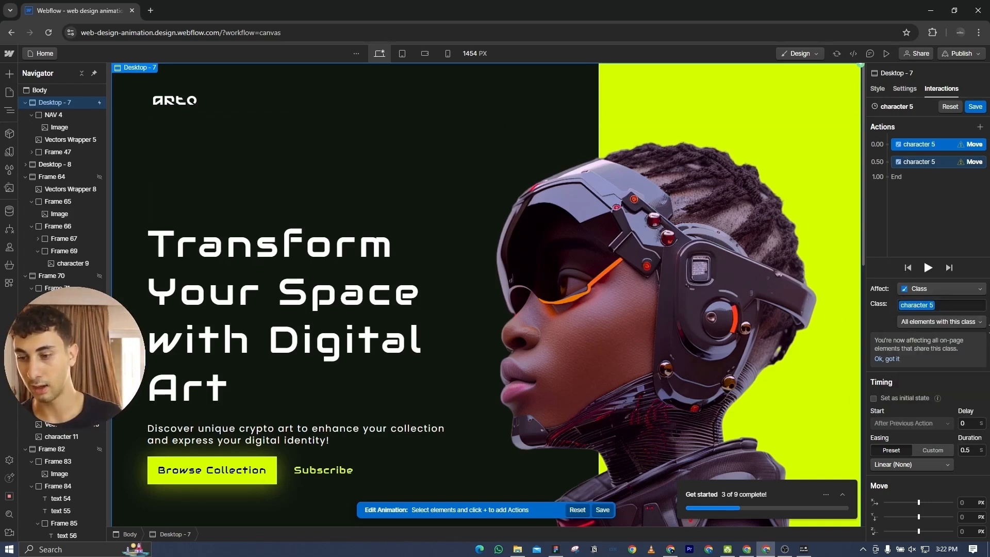
- Set the first character 5 Move action to duration 0 s, X offset 900 px and Ease In Out easing
left_click(969, 450)
type("0")
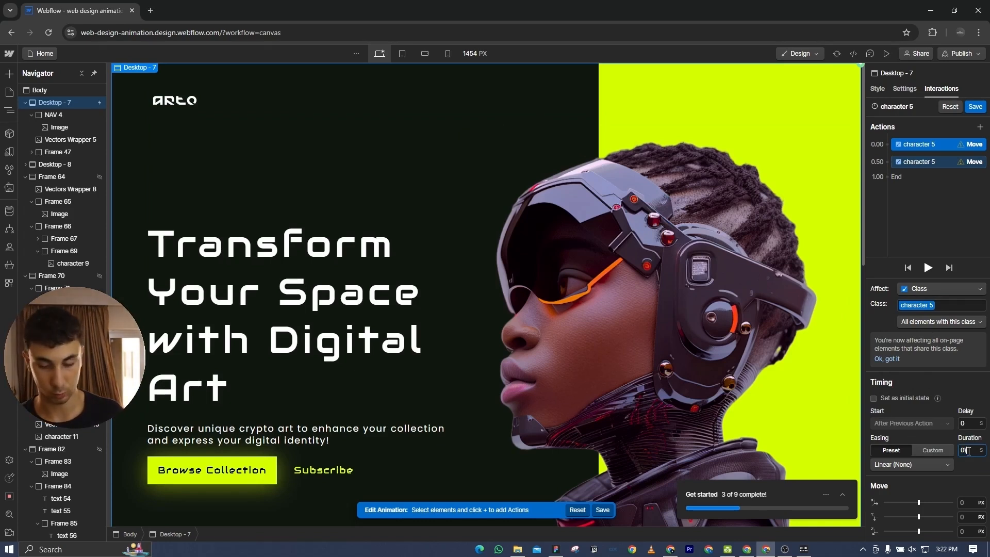
left_click_drag(917, 504, 961, 494)
type("90")
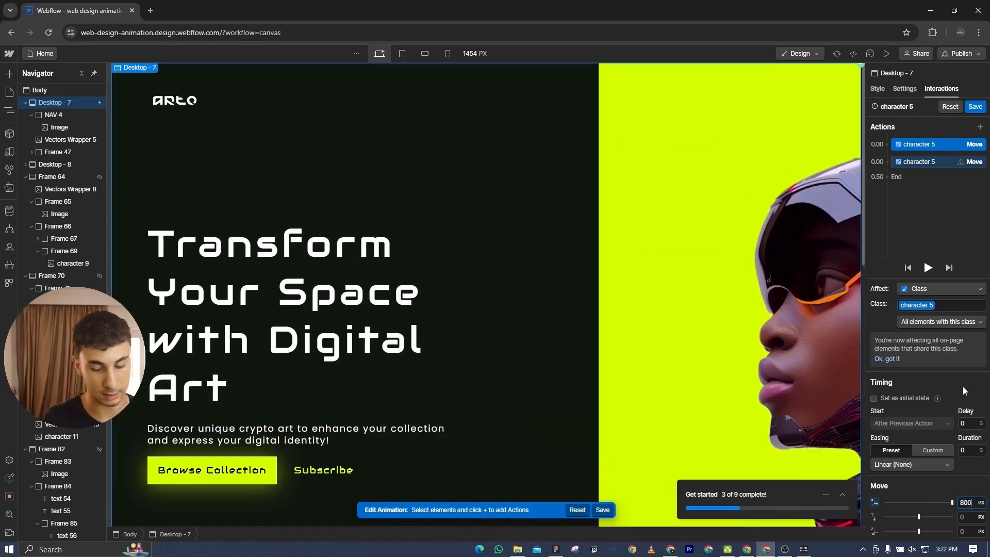
type("0")
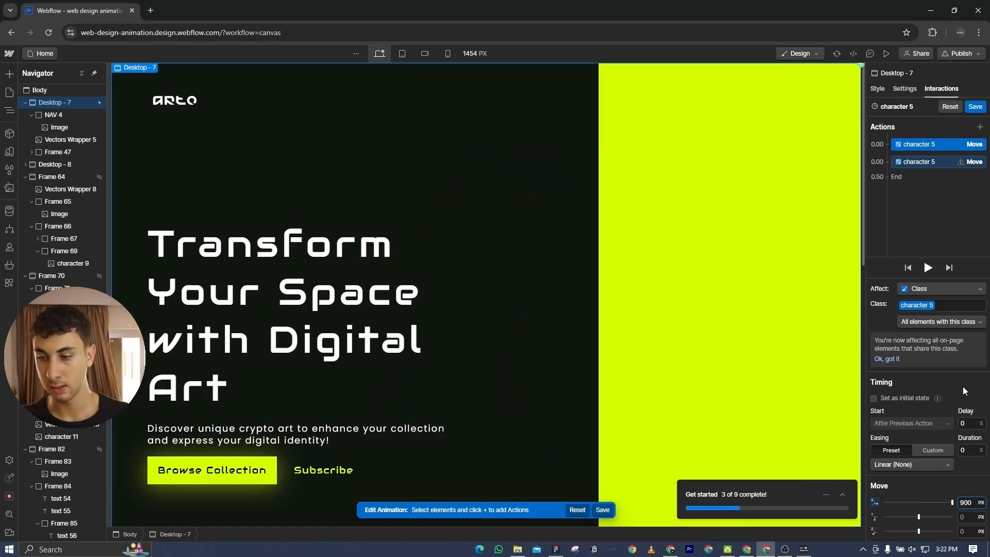
left_click(904, 463)
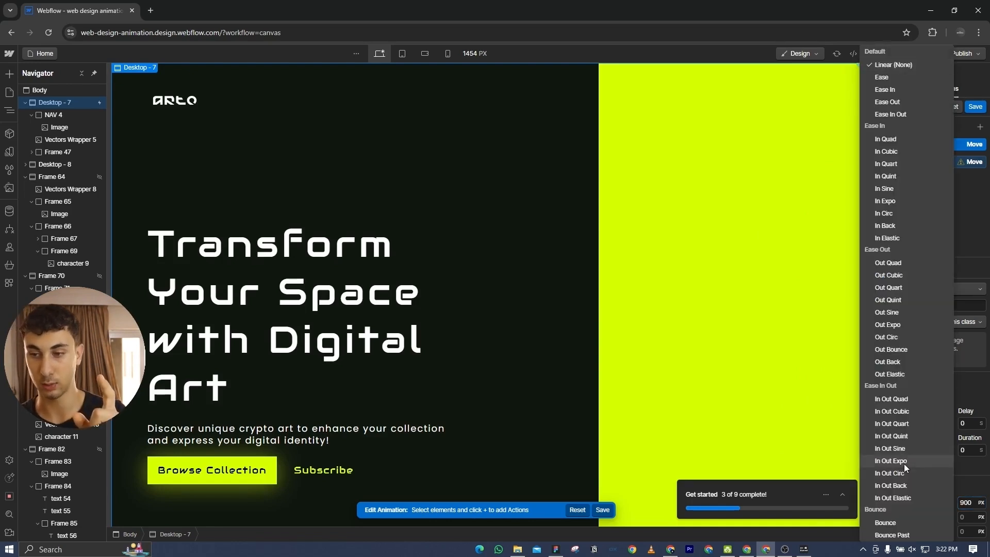
left_click(909, 115)
- Set the second character 5 Move action to duration 1.8 s, X offset 0 px and Ease In Out easing, and save and preview the animation
left_click(945, 162)
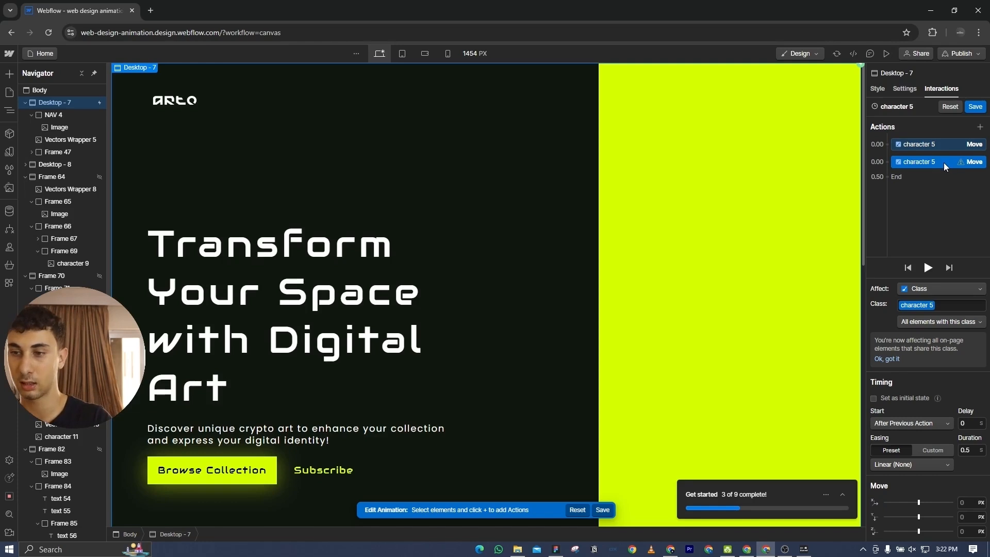
left_click(973, 451)
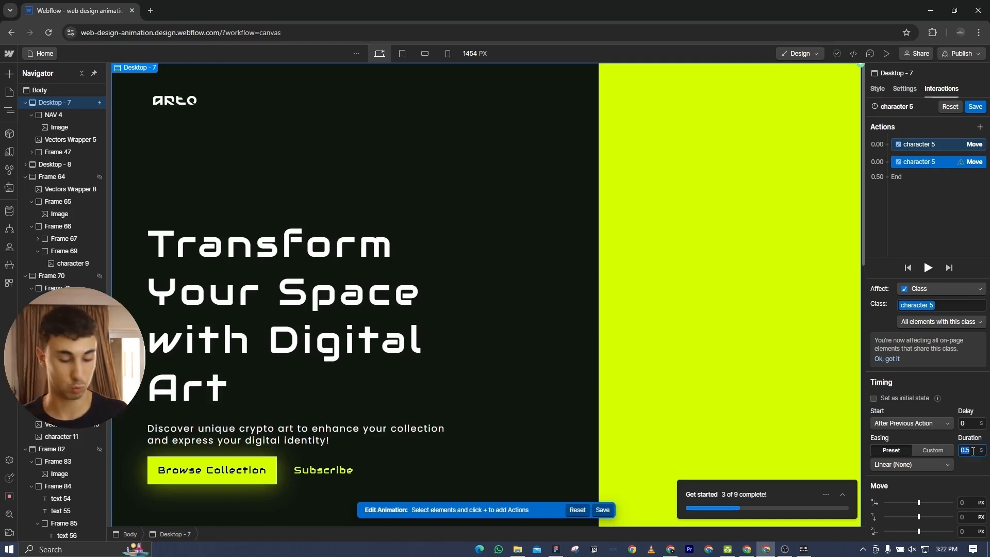
type("1.8")
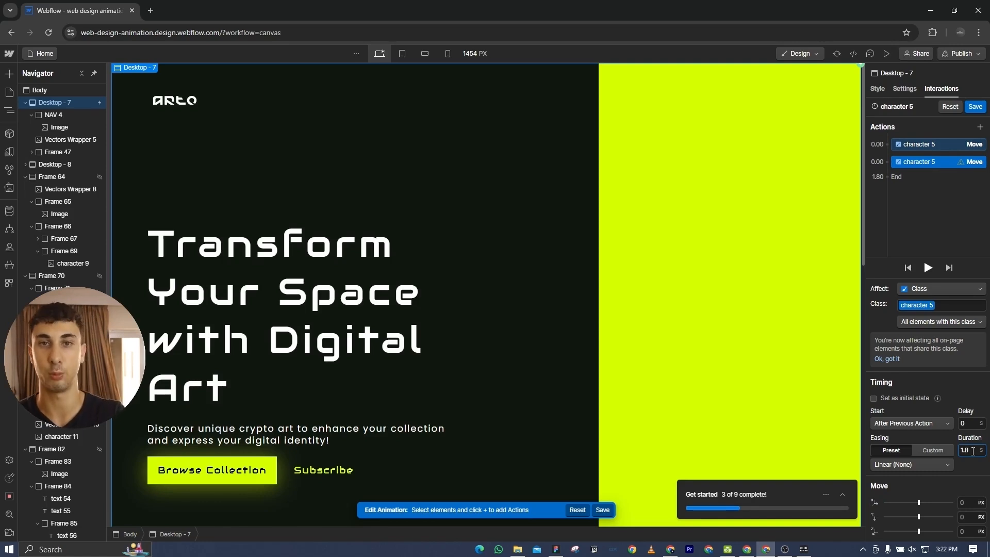
left_click(972, 504)
type("0")
key("Return")
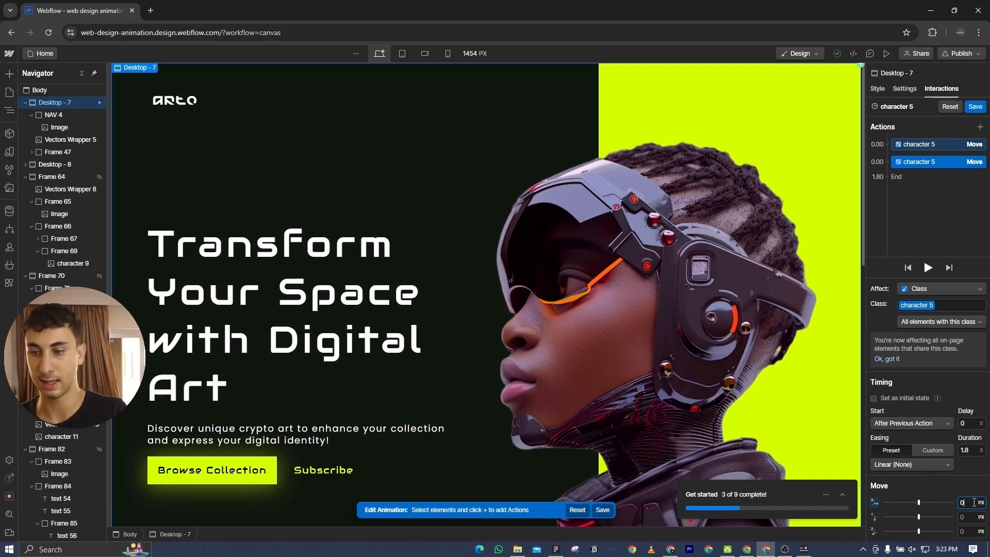
left_click(901, 464)
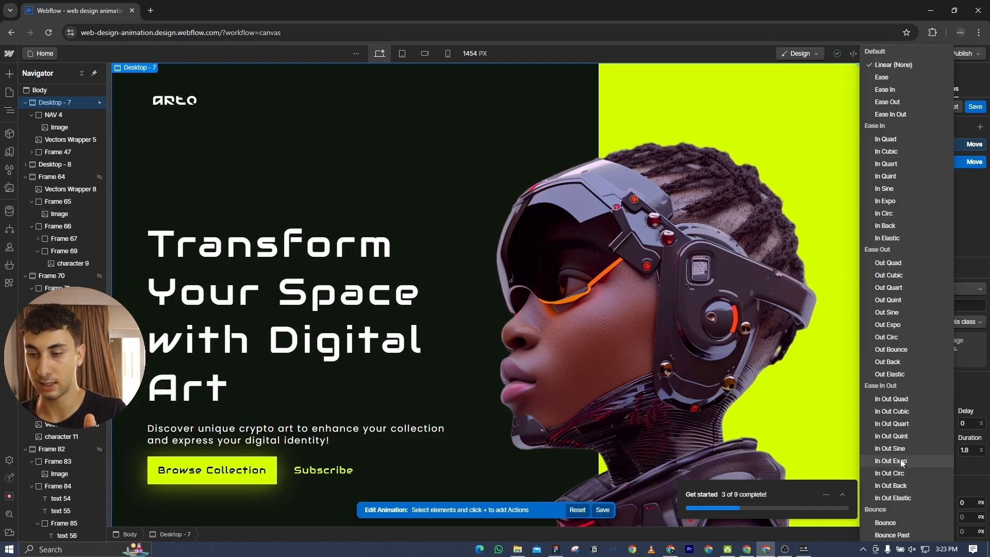
left_click(892, 114)
left_click(974, 106)
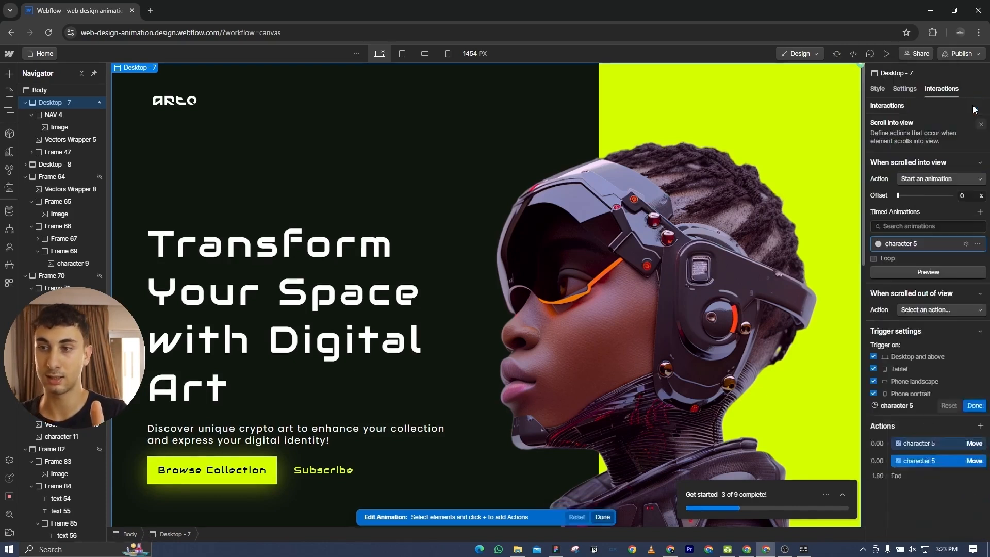
left_click(927, 271)
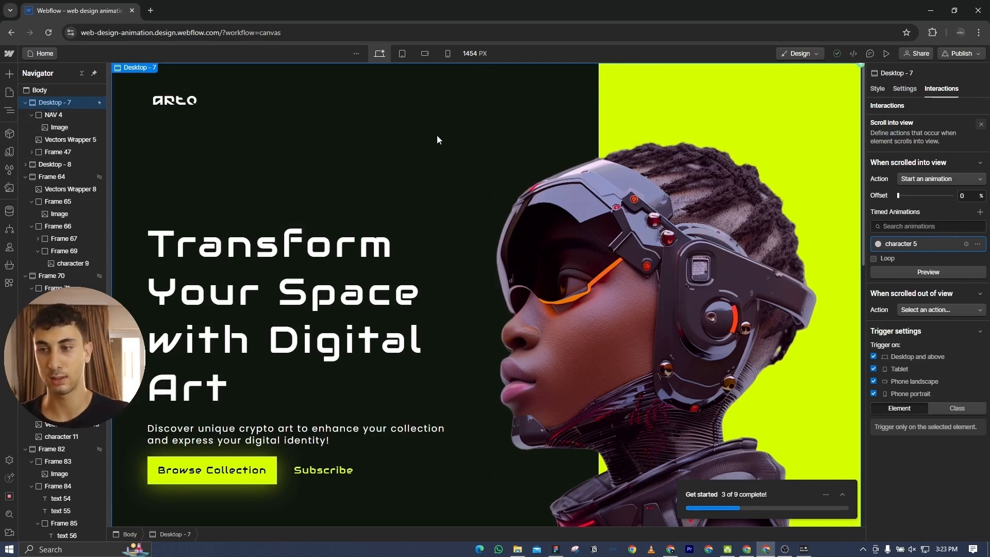
- Create a new timed animation named vectors wrapper 5 and add a Move action to it
left_click(980, 212)
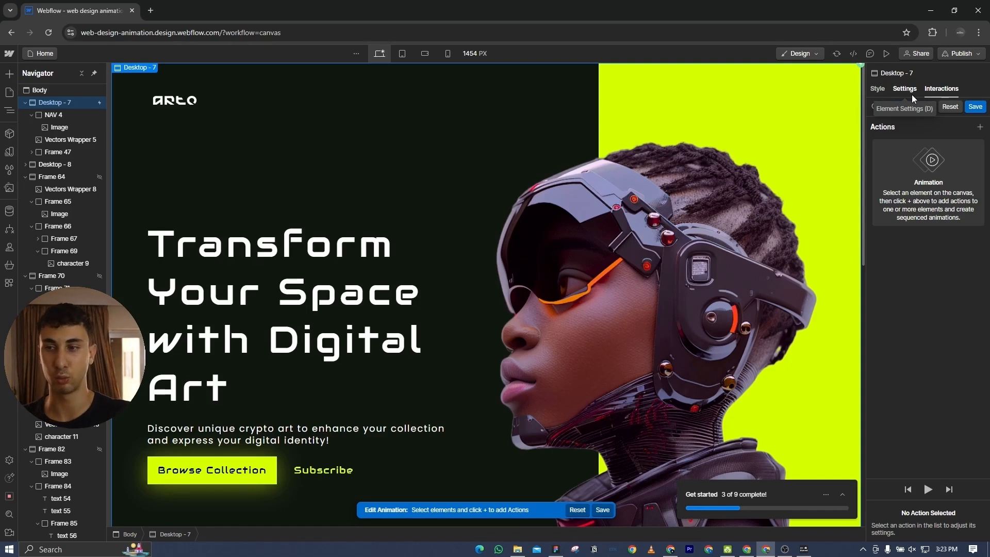
left_click(980, 126)
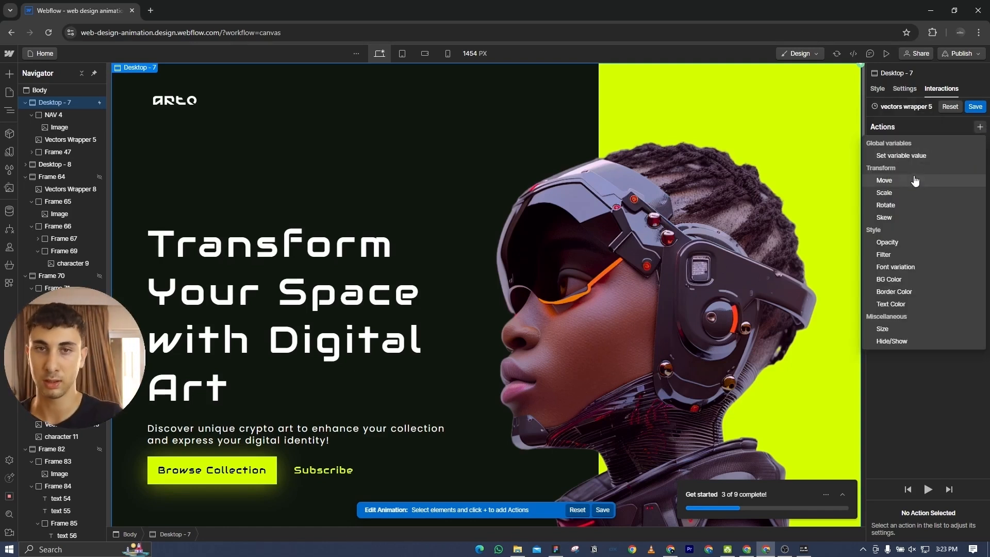
left_click(915, 180)
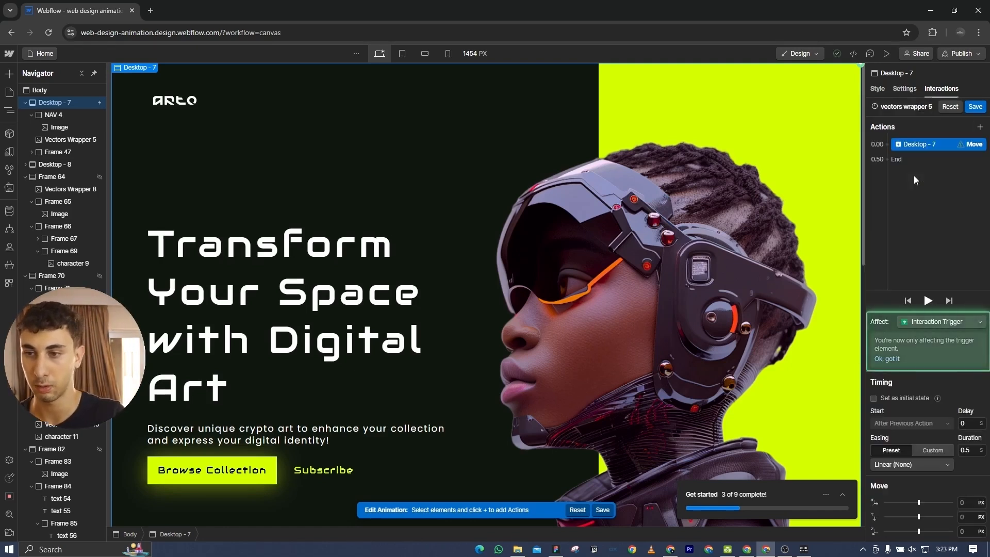
- Make the Move action affect the class Vectors Wrapper 5 instead of the interaction trigger
left_click(937, 321)
left_click(930, 308)
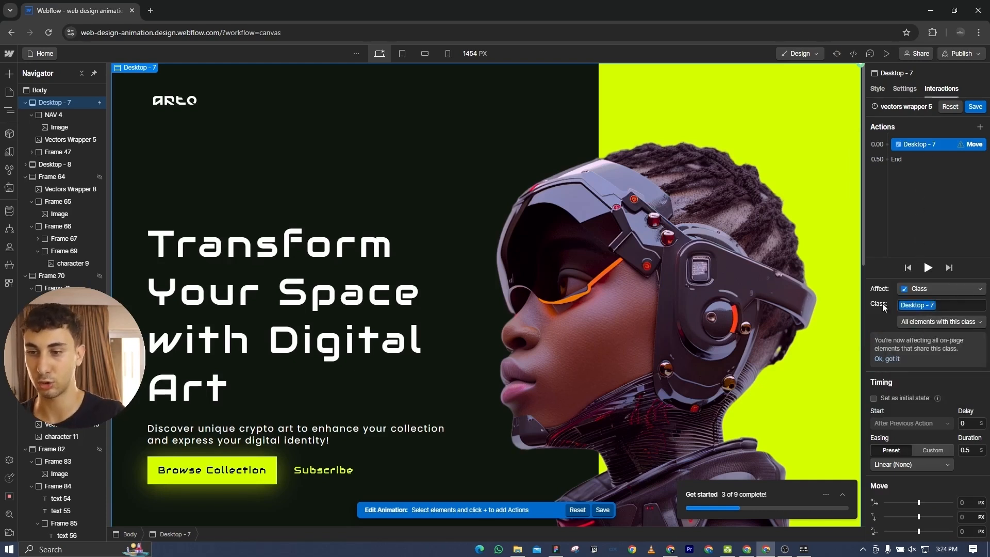
left_click(945, 308)
type("vector")
key("Return")
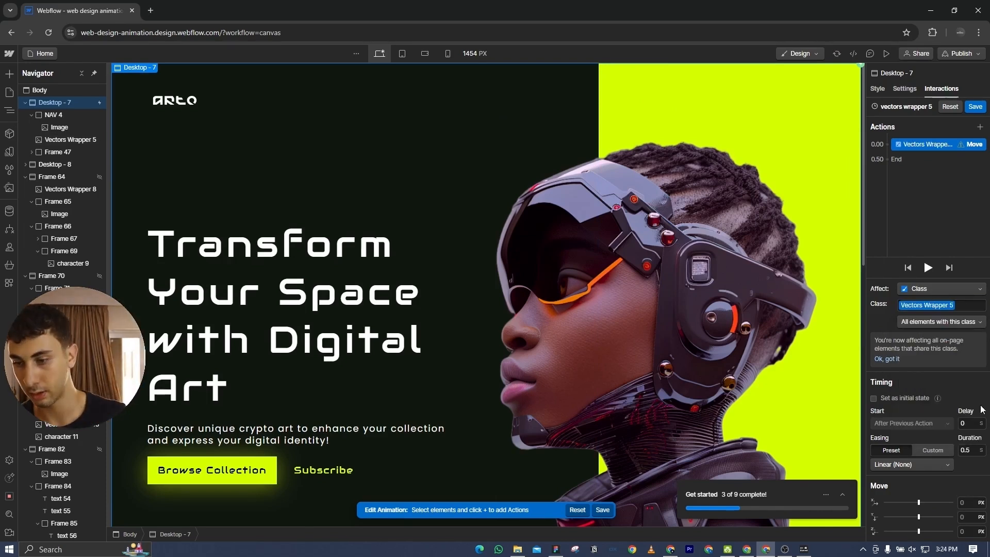
- Set the Move action's duration to 0 s and add a second Move action with duration 1.8 s and X offset 0 px
left_click(973, 451)
type("0")
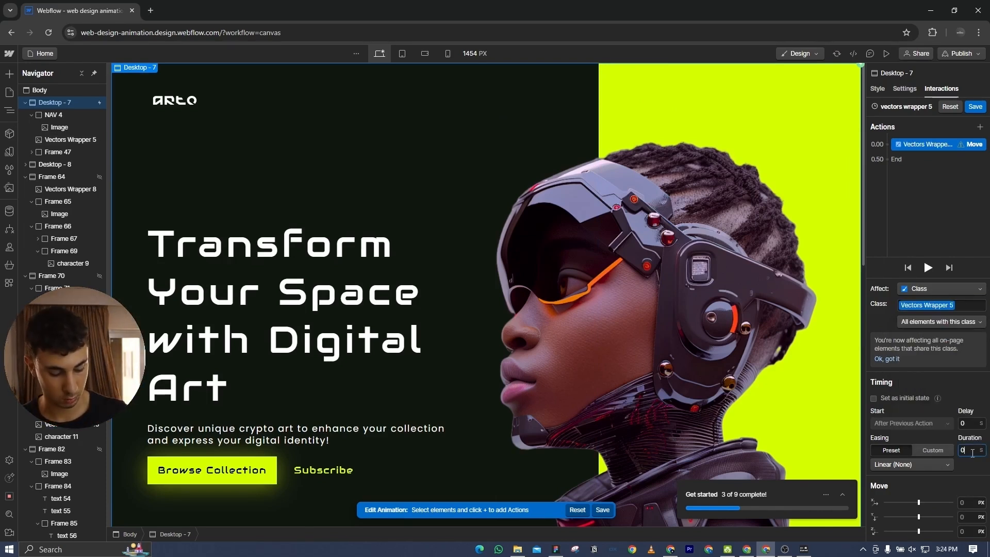
left_click(980, 127)
left_click(926, 182)
key("BackSpace")
key("BackSpace")
key("BackSpace")
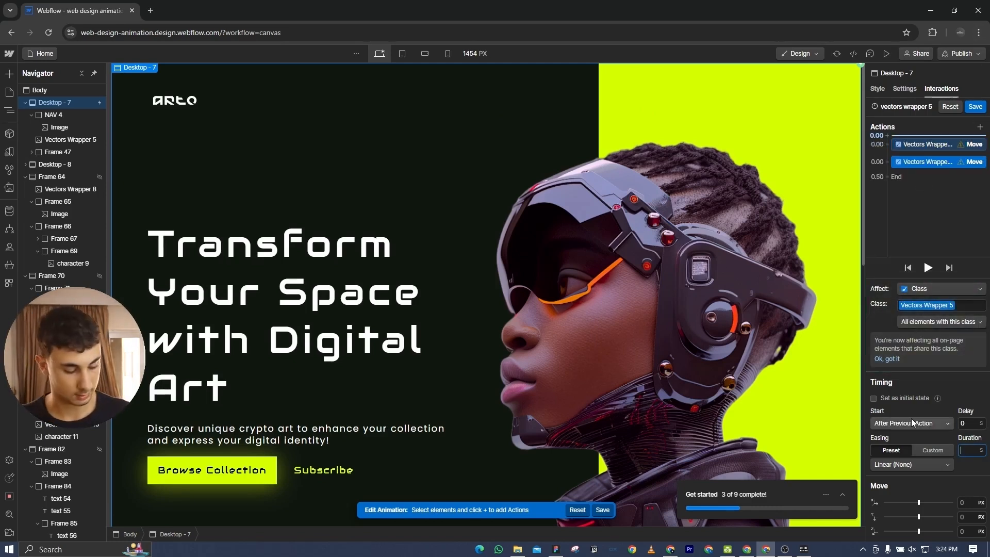
type("1.88")
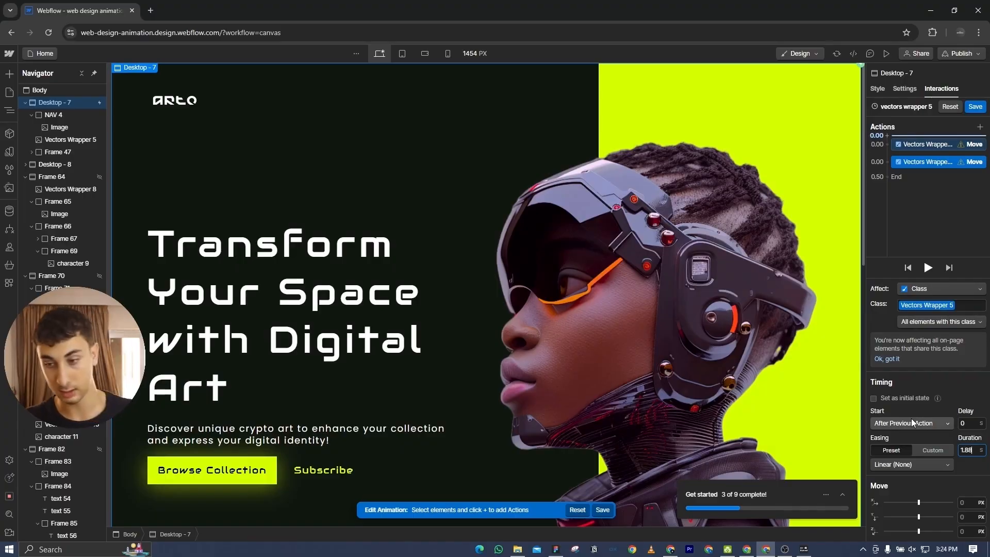
left_click(969, 503)
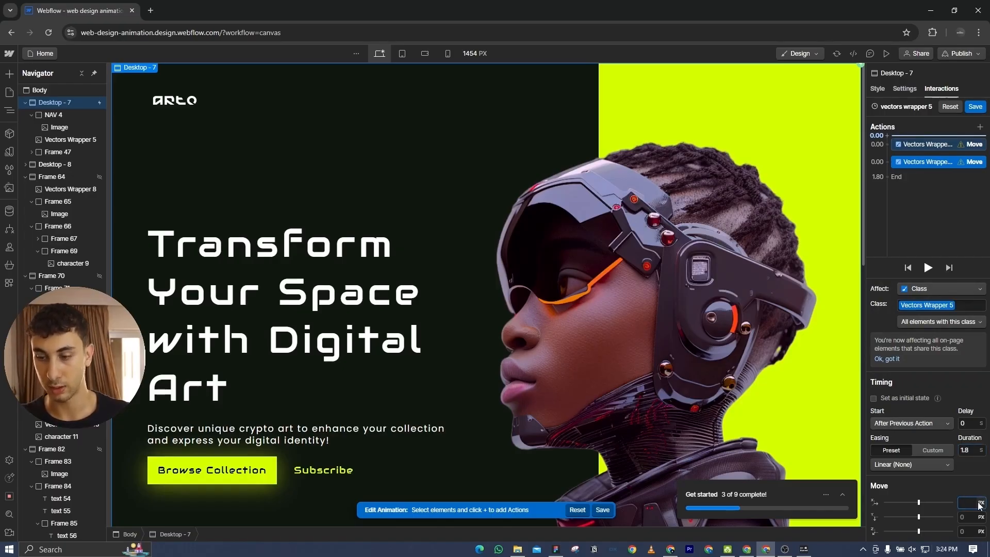
- Set the first Vectors Wrapper 5 Move action to X offset 800 px and Ease In Out easing
left_click(925, 145)
left_click(969, 503)
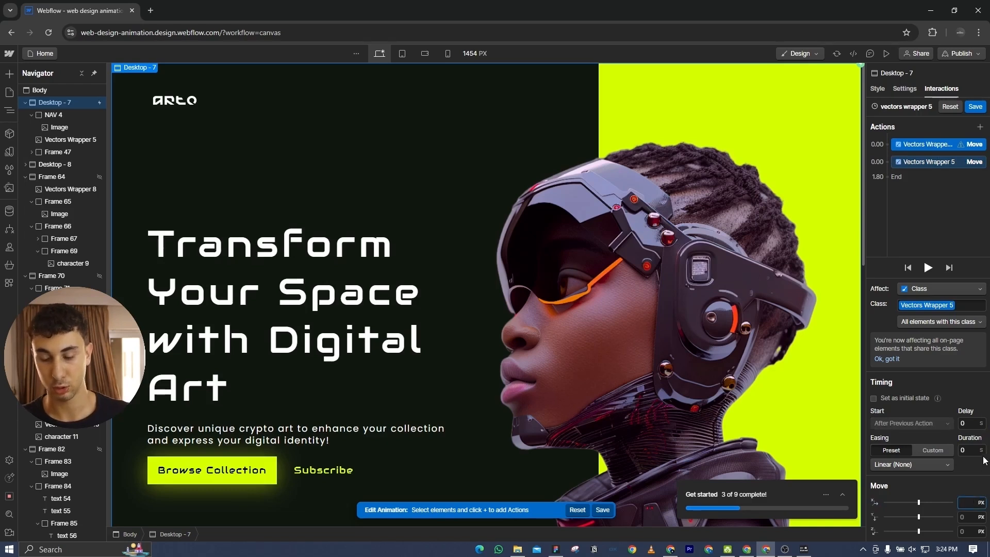
type("800")
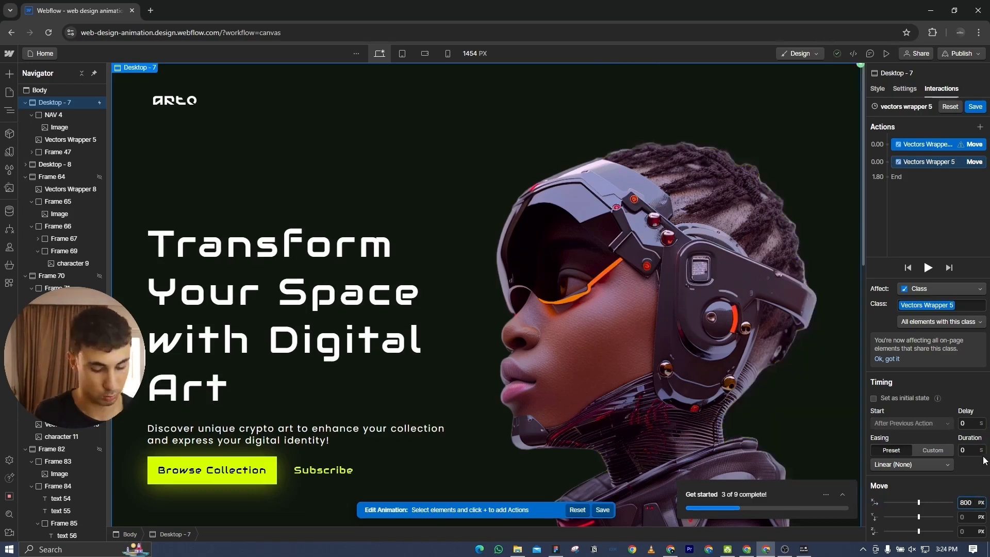
left_click(941, 464)
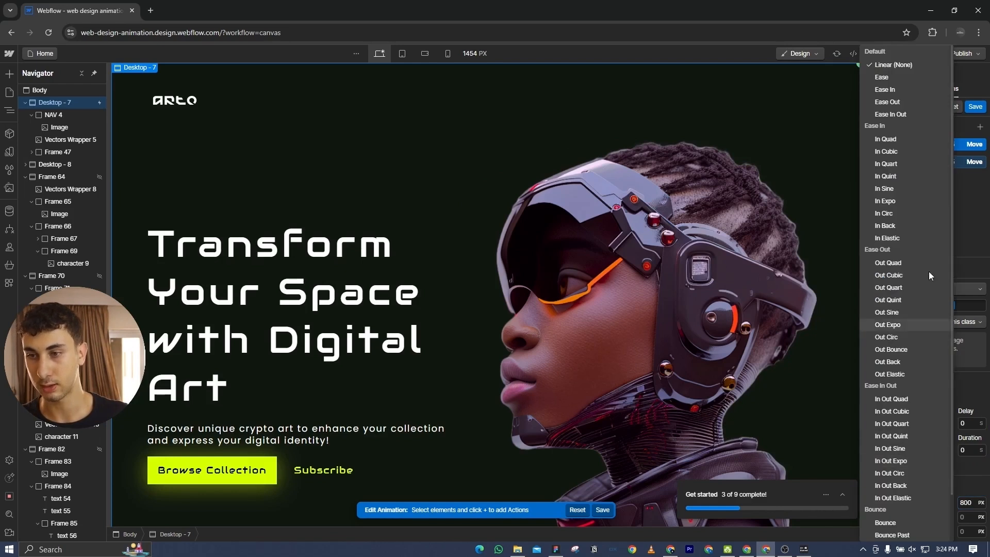
left_click(904, 115)
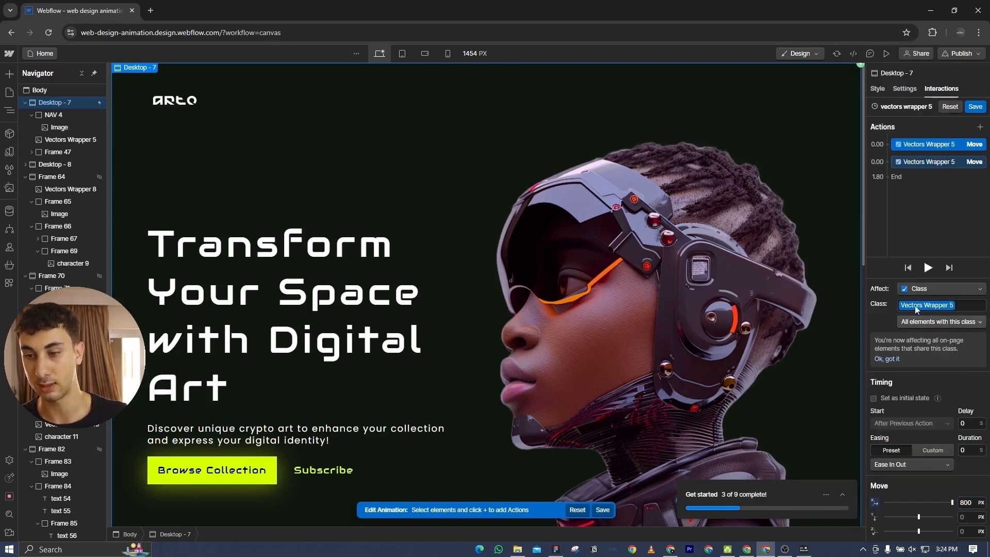
- Set the second Vectors Wrapper 5 Move action's easing to Ease In Out, and save and preview the animation
left_click(913, 162)
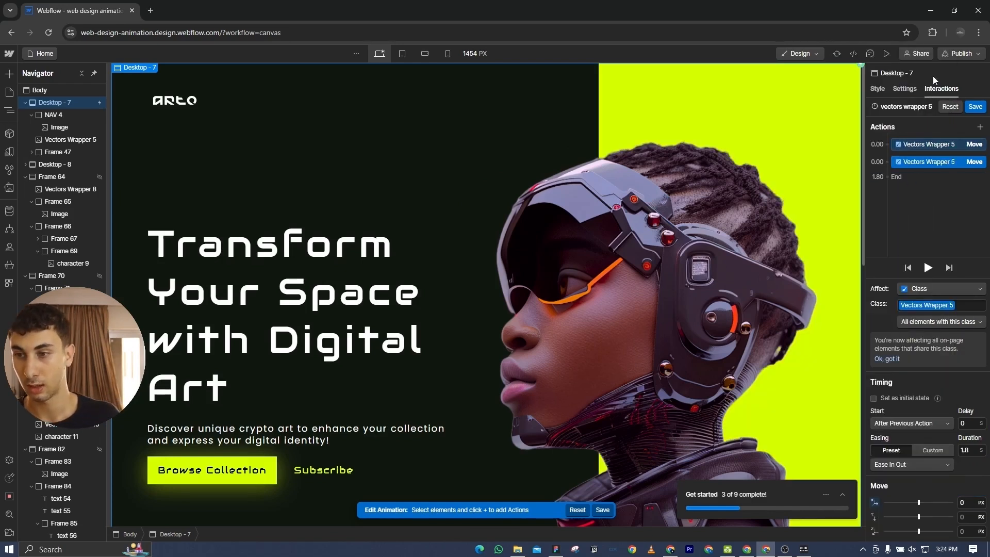
left_click(934, 143)
left_click(975, 106)
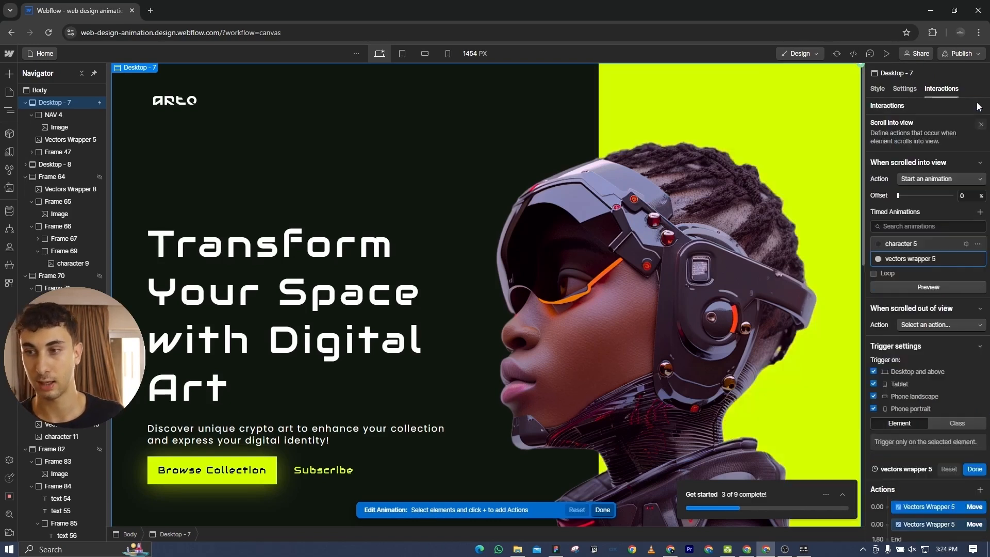
left_click(914, 289)
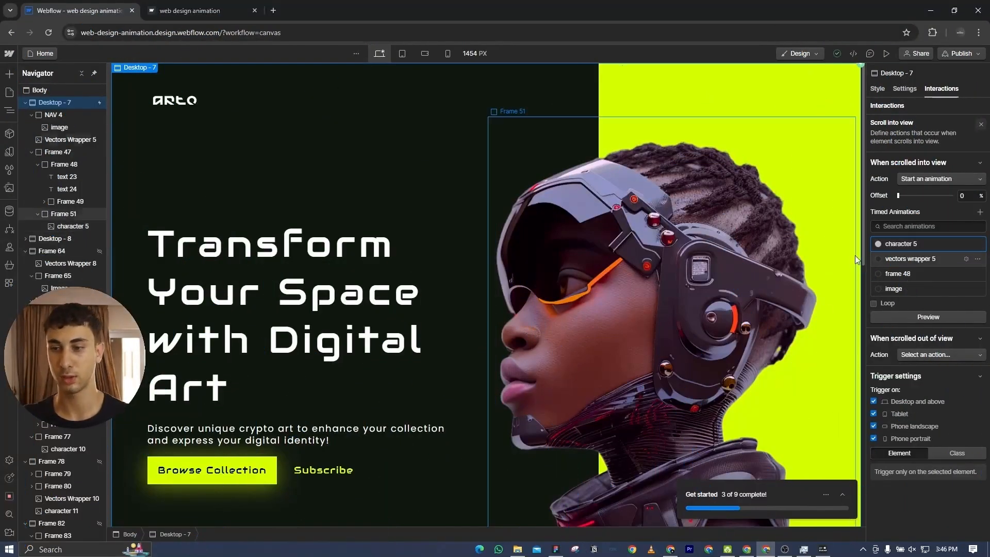
- Preview the character 5, vectors wrapper 5, frame 48 and image animations in turn, and reselect character 5 for the trigger
left_click(914, 317)
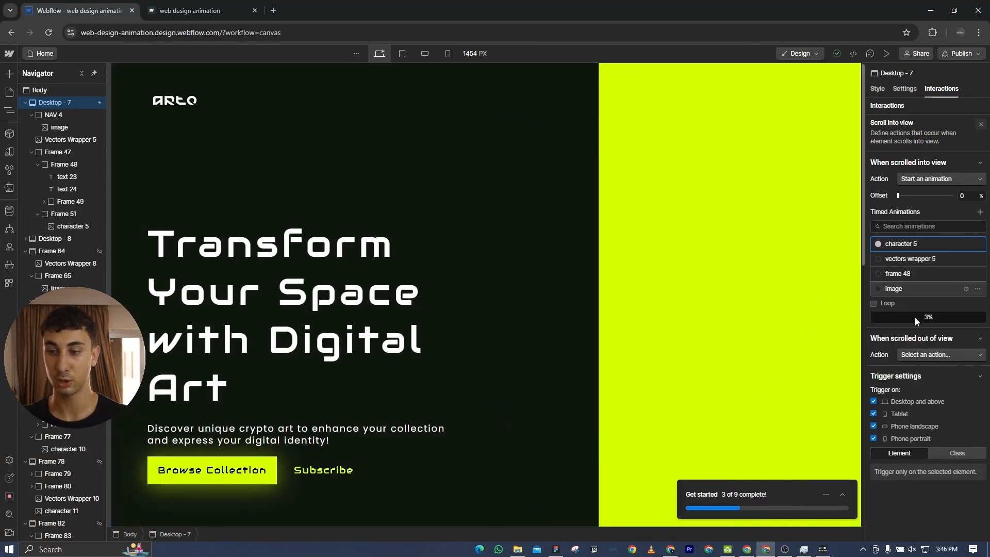
left_click(912, 261)
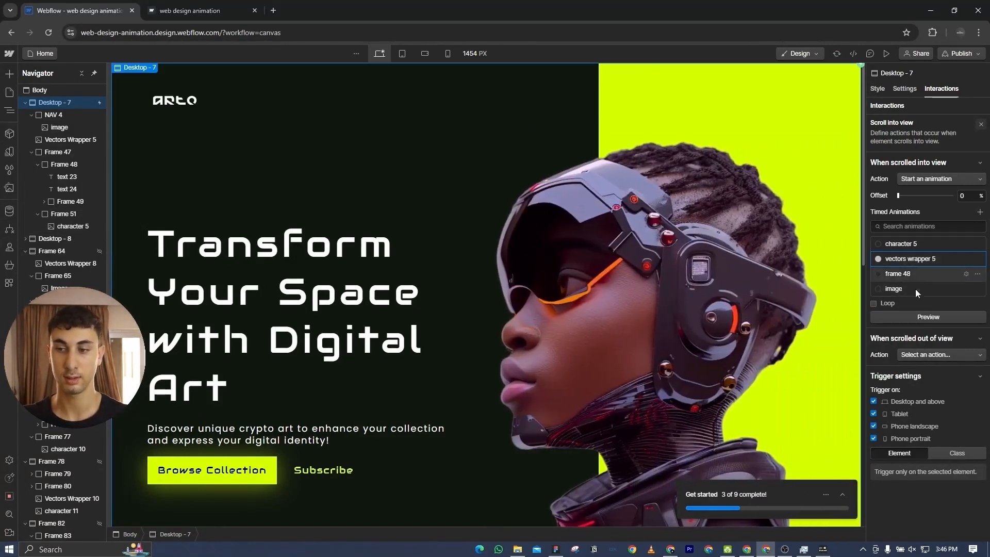
left_click(923, 316)
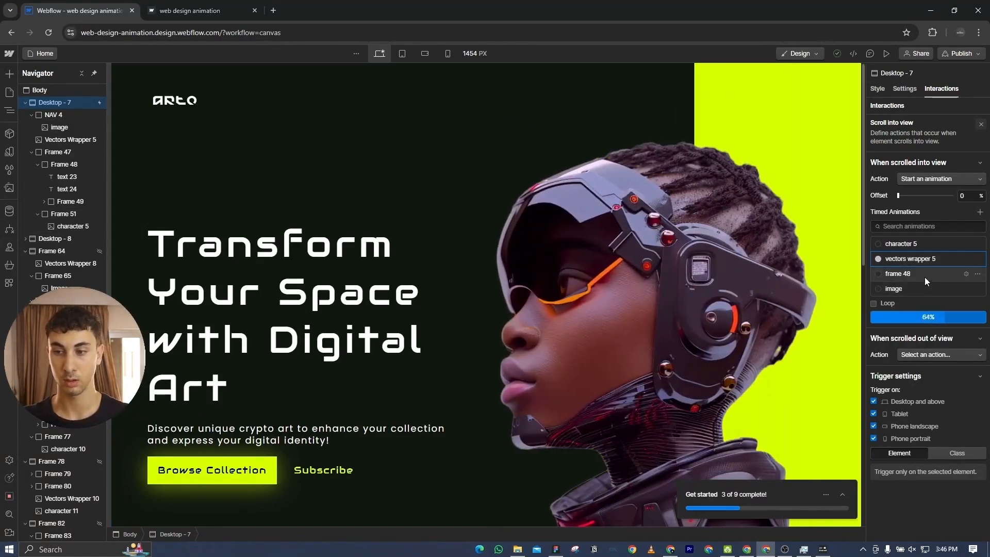
left_click(924, 281)
left_click(926, 316)
left_click(914, 290)
left_click(918, 318)
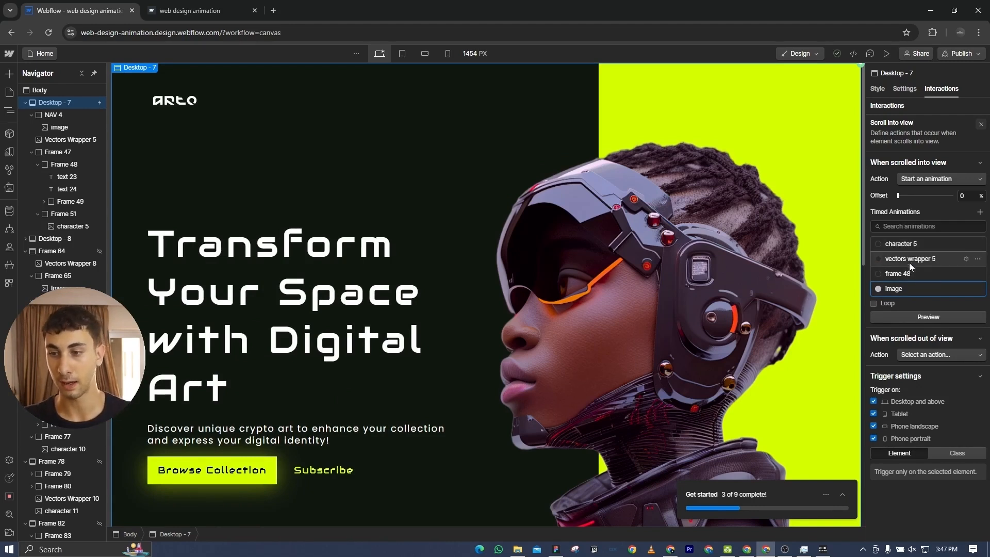
left_click(900, 242)
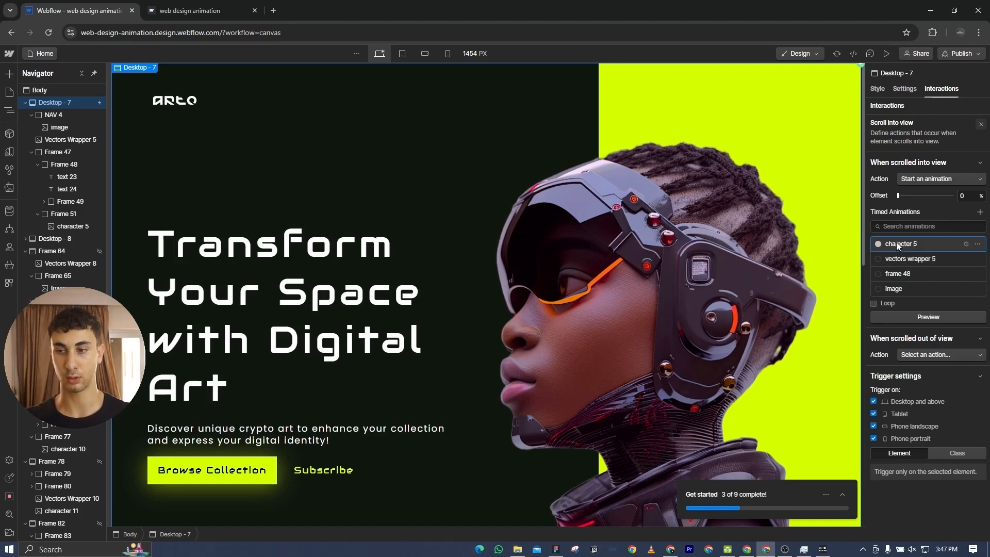
- Close the character 5 trigger's settings and add another Scroll into view element trigger to Desktop - 7
left_click(981, 124)
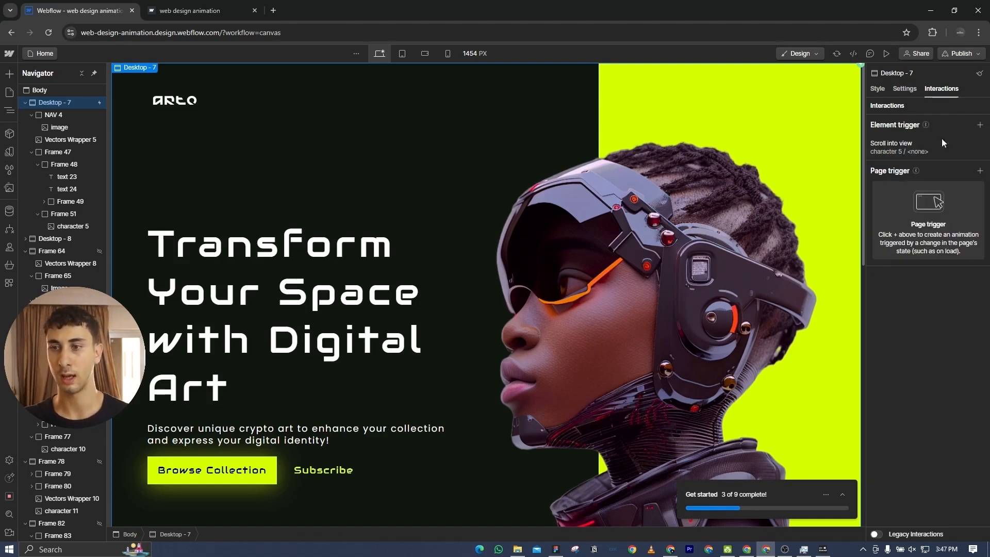
left_click(980, 125)
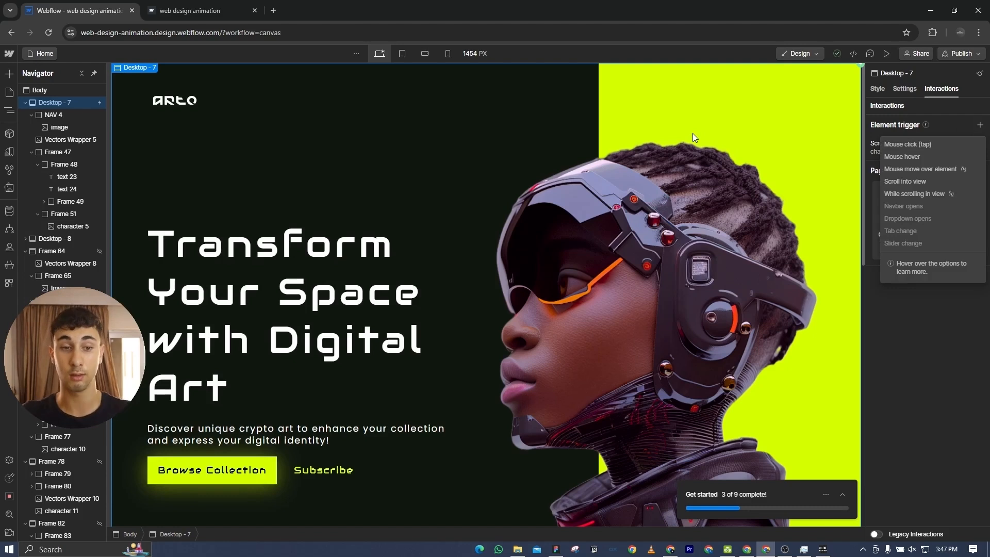
left_click(901, 178)
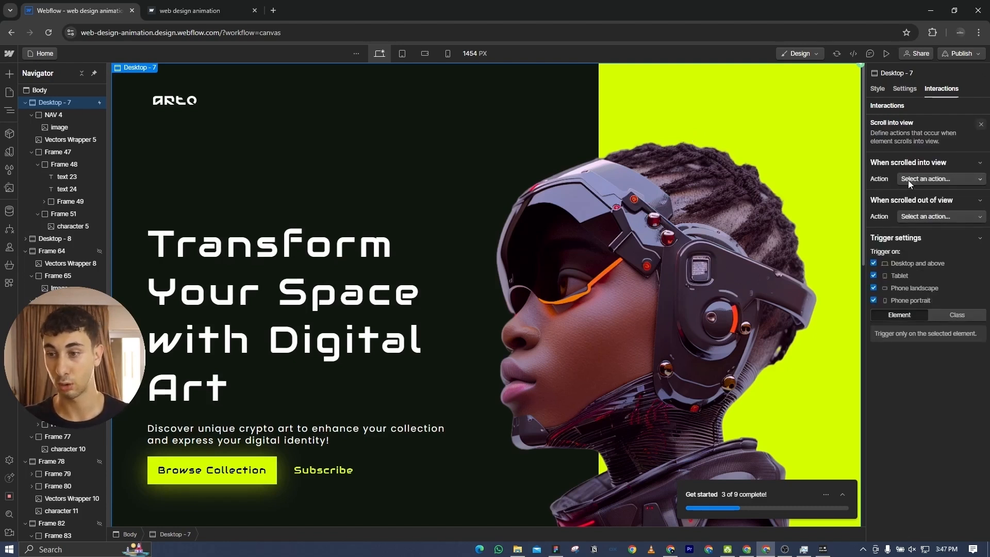
- Make the new scroll-into-view trigger start the vectors wrapper 5 animation, and close its settings
left_click(908, 180)
left_click(905, 201)
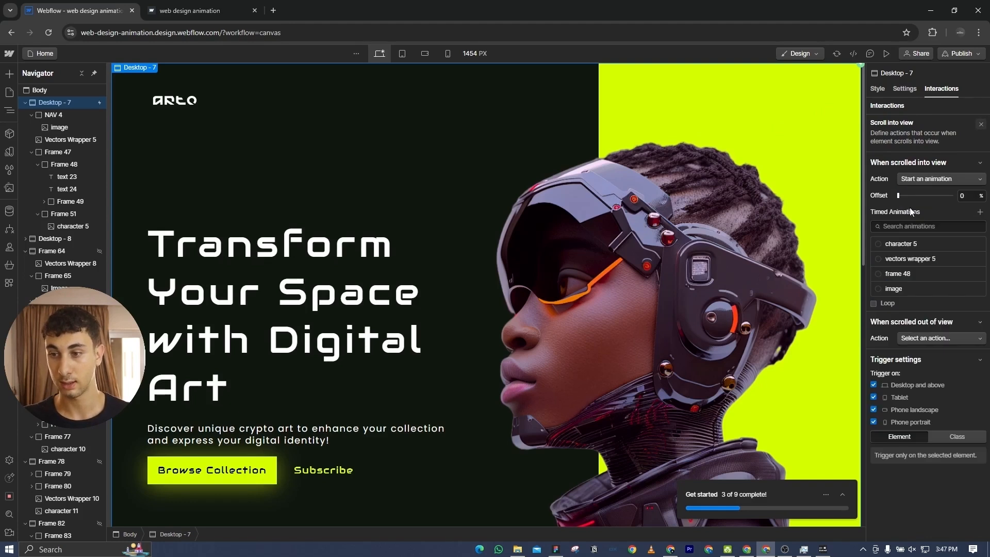
left_click(903, 258)
left_click(981, 124)
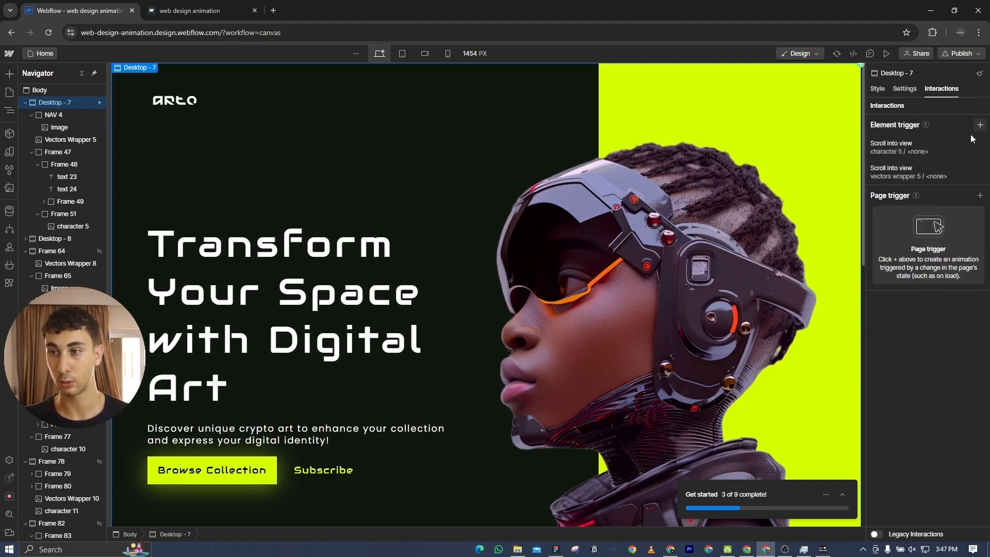
- Add another Scroll into view trigger to Desktop - 7 that starts the frame 48 animation, and close its settings
left_click(979, 125)
left_click(905, 181)
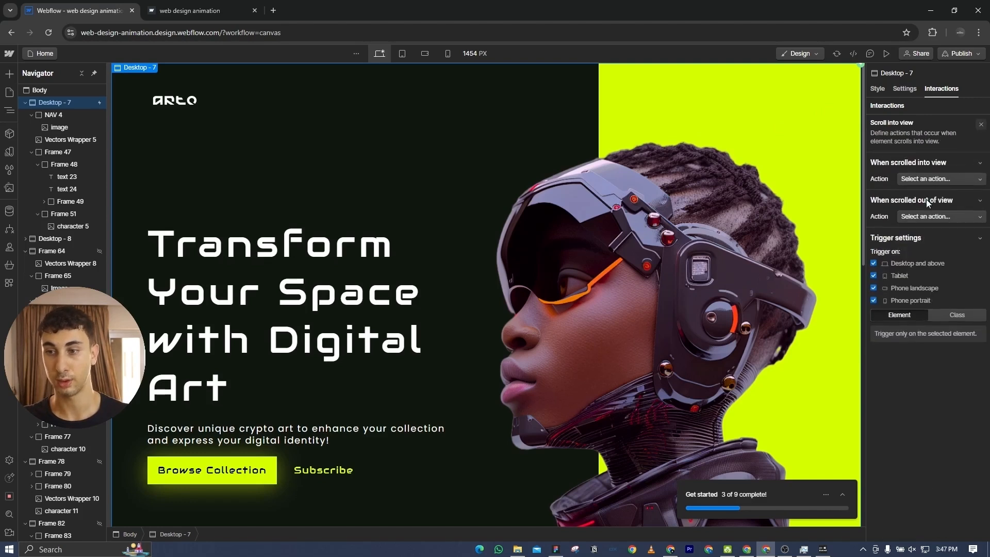
left_click(927, 181)
left_click(927, 203)
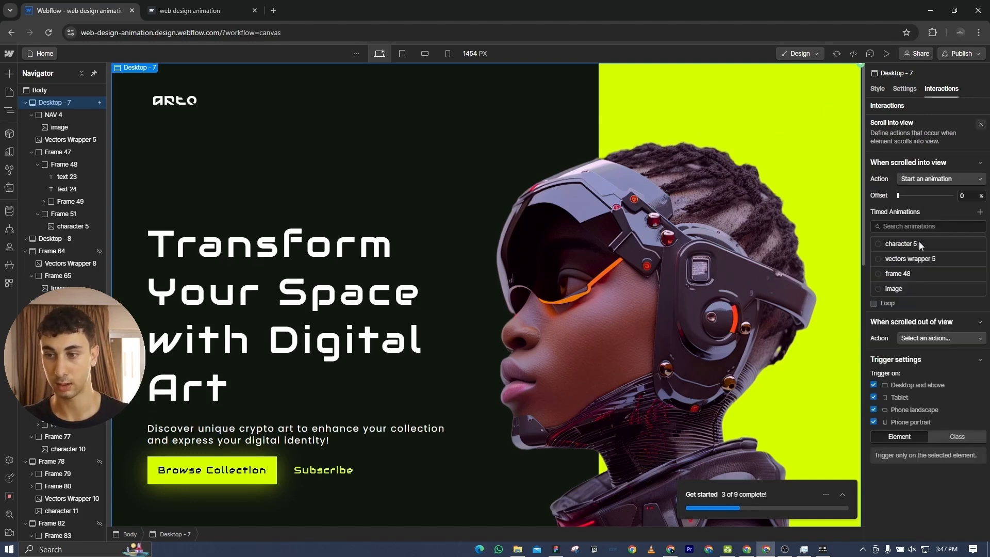
left_click(920, 274)
left_click(980, 124)
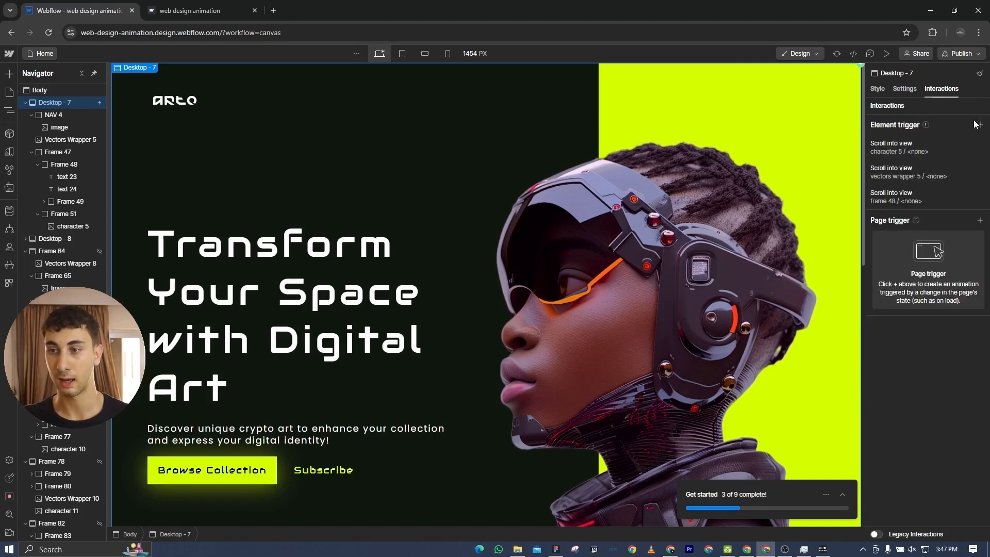
- Add a further Scroll into view trigger to Desktop - 7 that starts the image animation, and close its settings
left_click(979, 125)
left_click(922, 177)
left_click(922, 179)
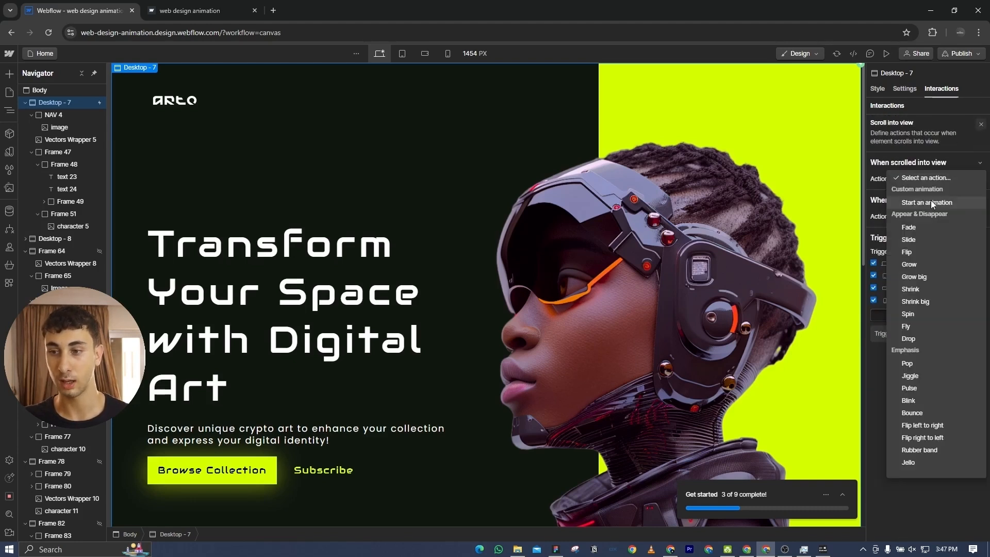
left_click(929, 204)
left_click(899, 288)
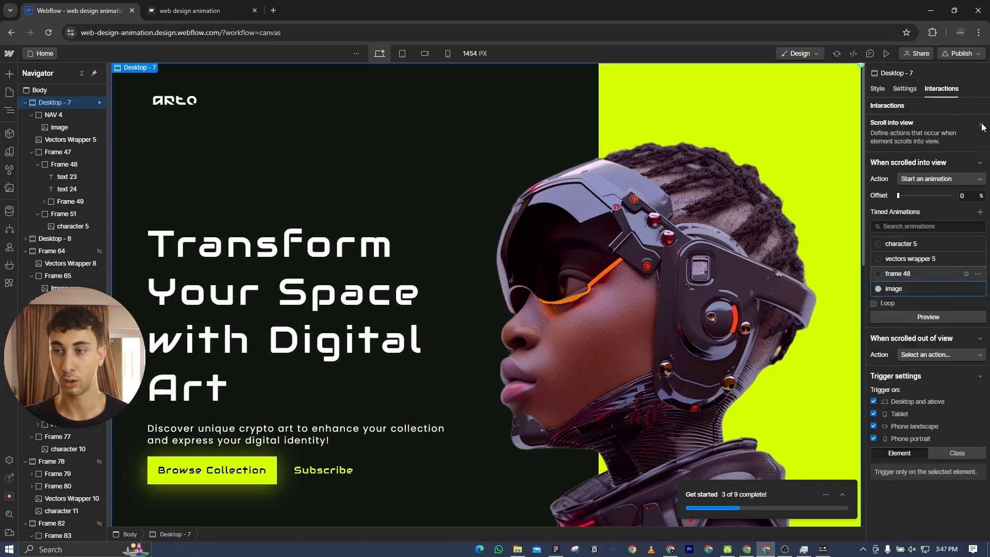
left_click(981, 125)
- Publish the site to the staging domain, check the live page, and return to the designer
left_click(960, 49)
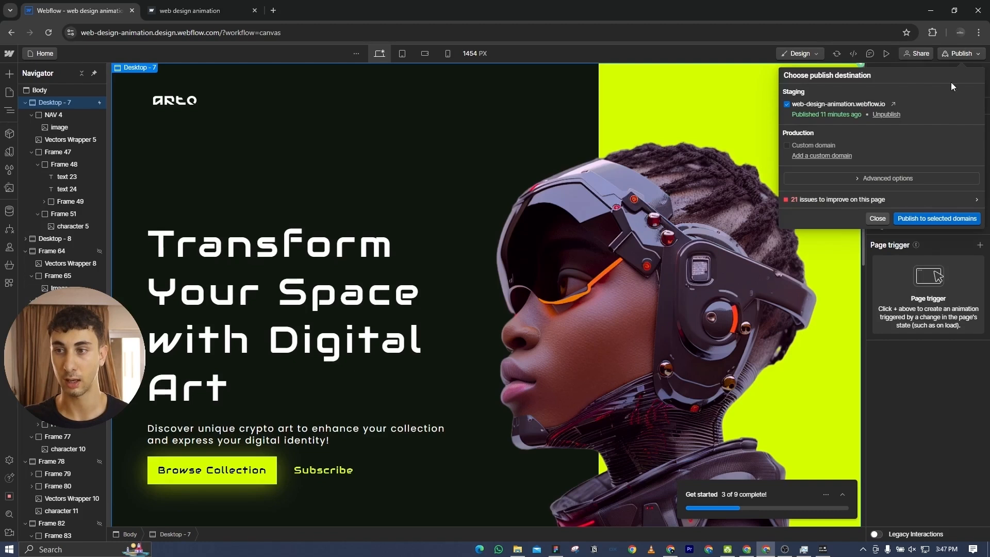
left_click(943, 213)
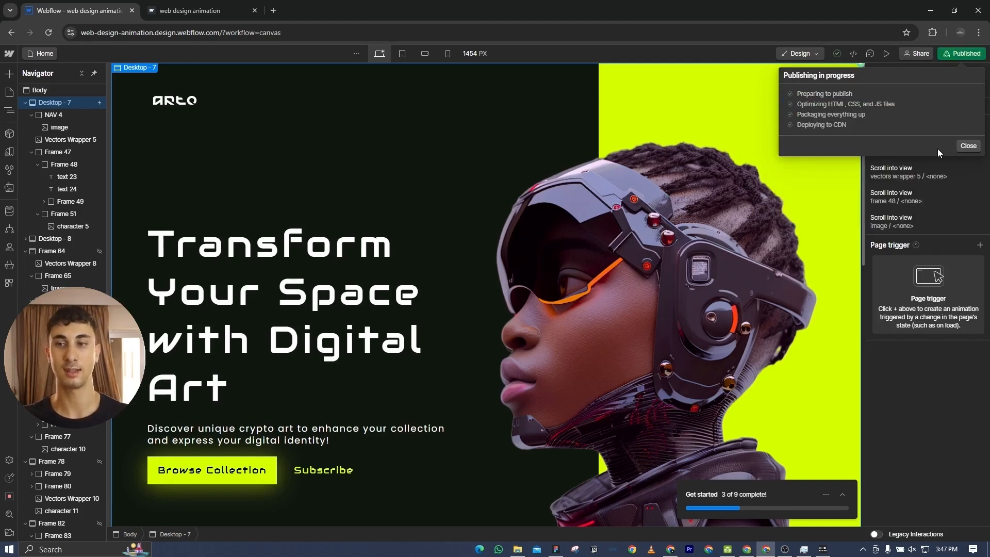
left_click(158, 9)
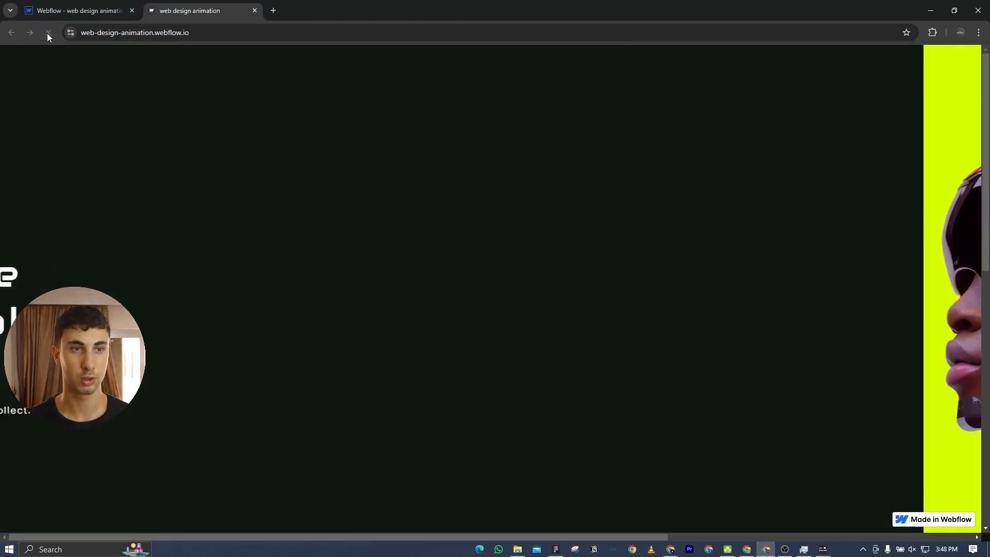
left_click(58, 14)
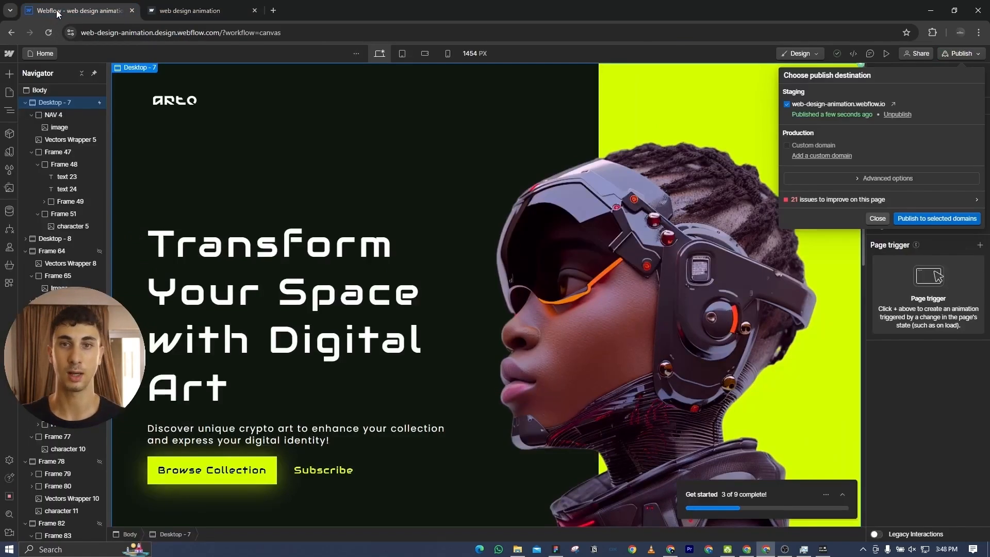
left_click(877, 218)
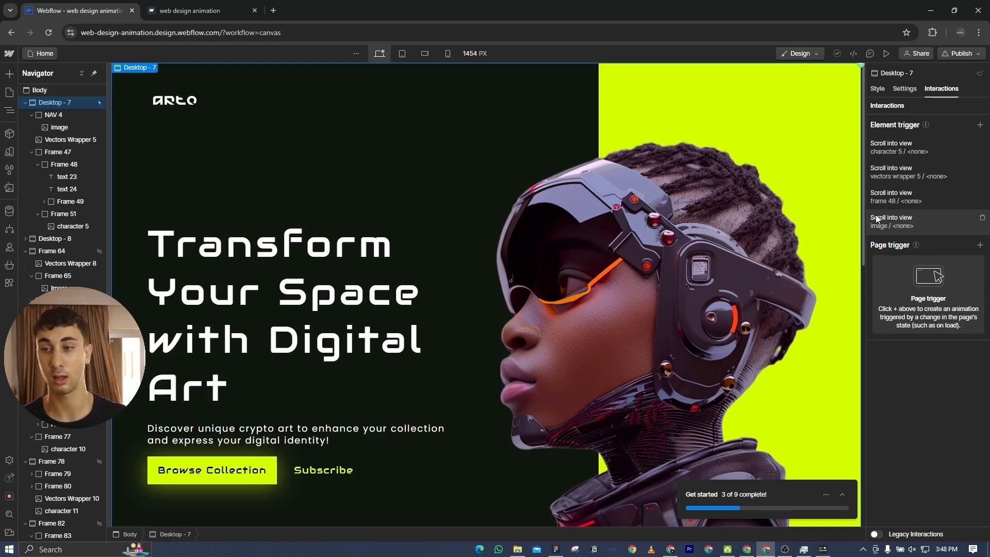
- Add a While scrolling in view trigger to Desktop - 7 with the Play scroll animation action
left_click(980, 125)
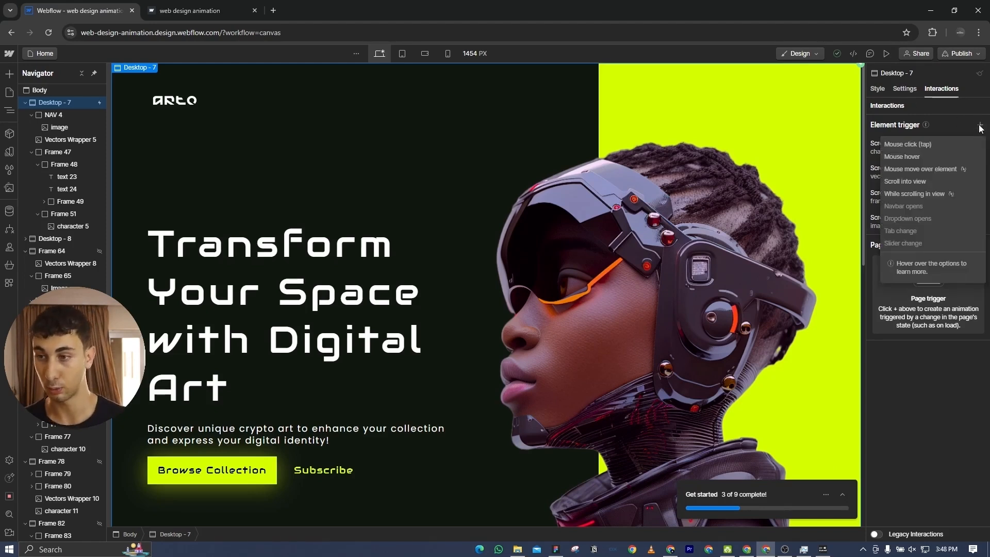
left_click(908, 194)
left_click(935, 178)
left_click(932, 203)
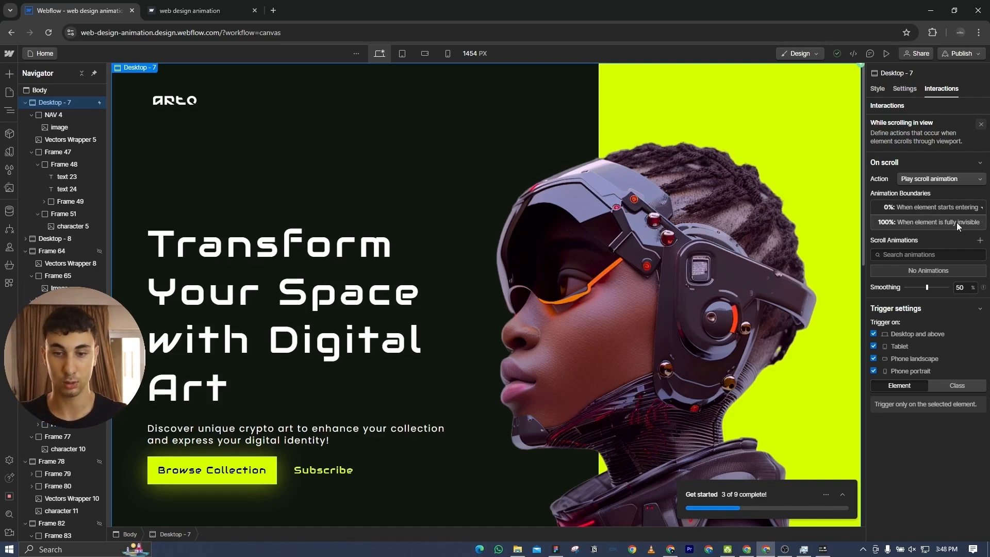
- Create a new scroll animation for the trigger and name it character 5
scroll(658, 225, "down", 4)
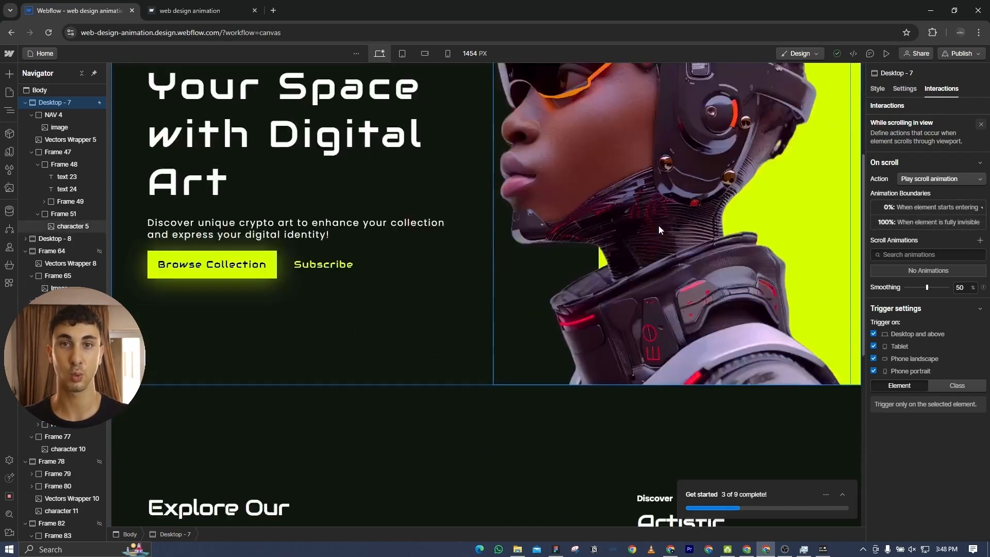
scroll(659, 227, "down", 6)
scroll(659, 228, "up", 10)
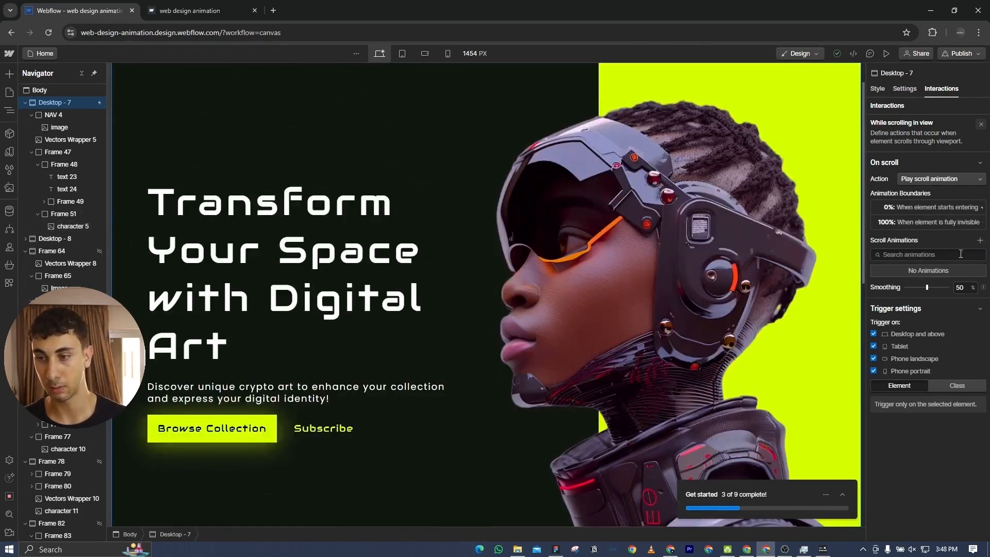
left_click(980, 240)
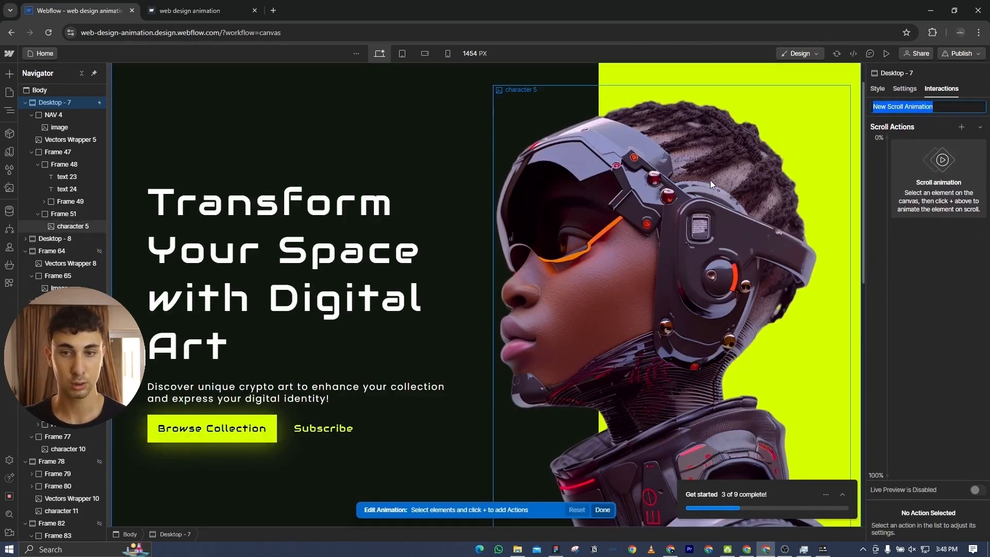
type("character 5")
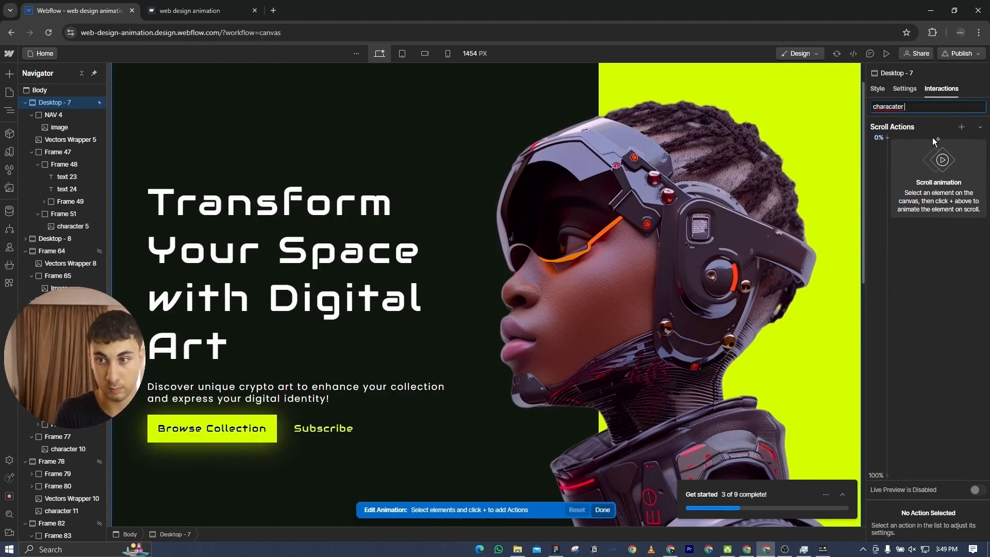
key("Return")
- Add a Move scroll action and make it affect the class character 5
left_click(961, 127)
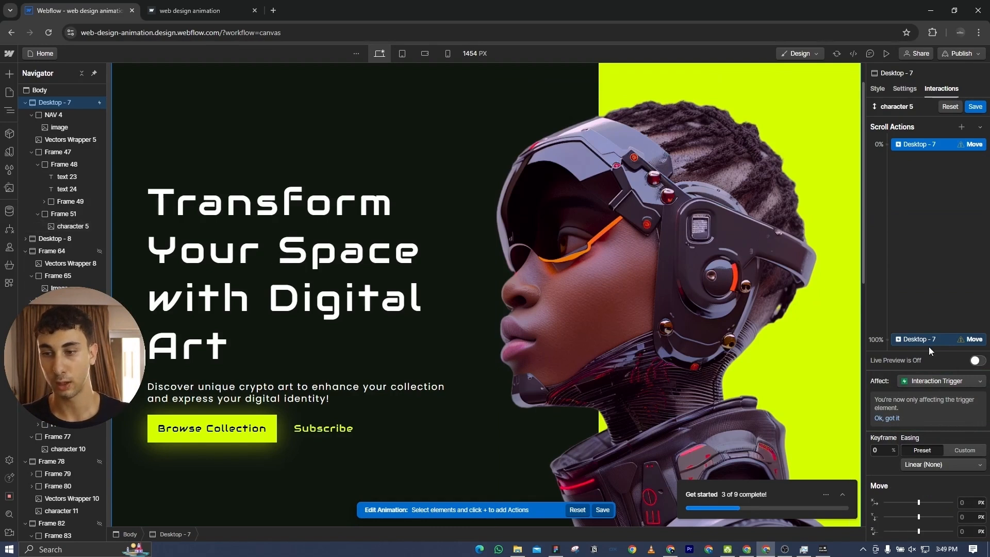
left_click(939, 381)
left_click(930, 370)
left_click(942, 364)
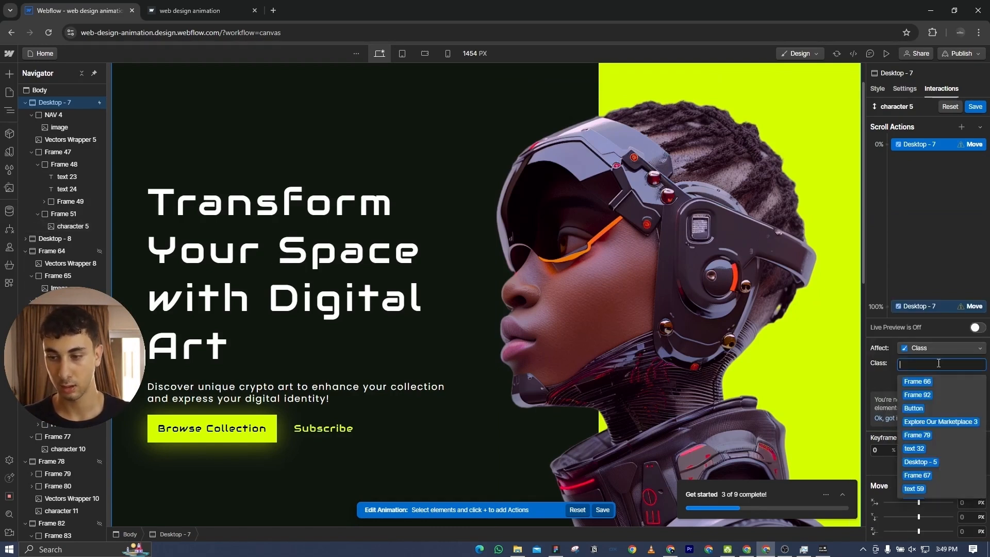
type("character ")
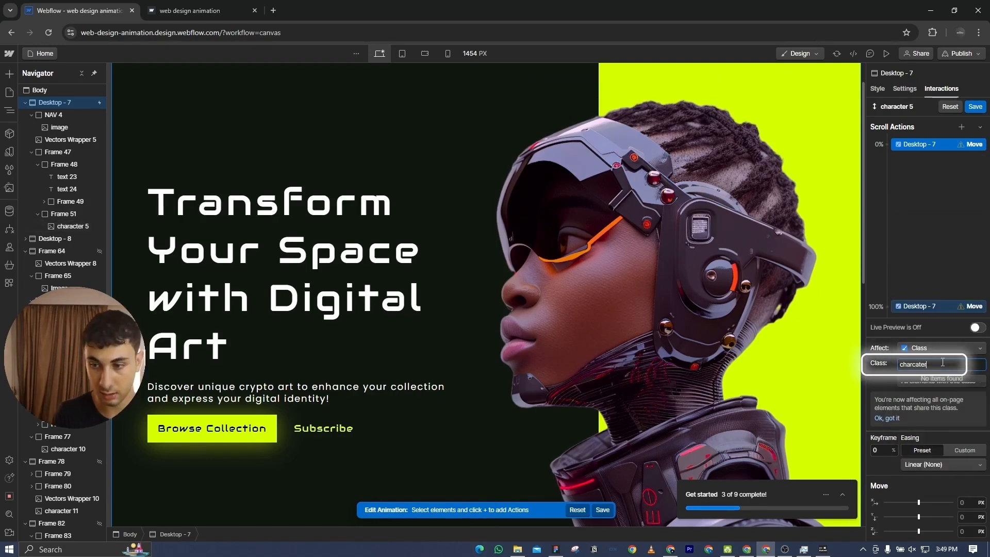
type("5")
key("Return")
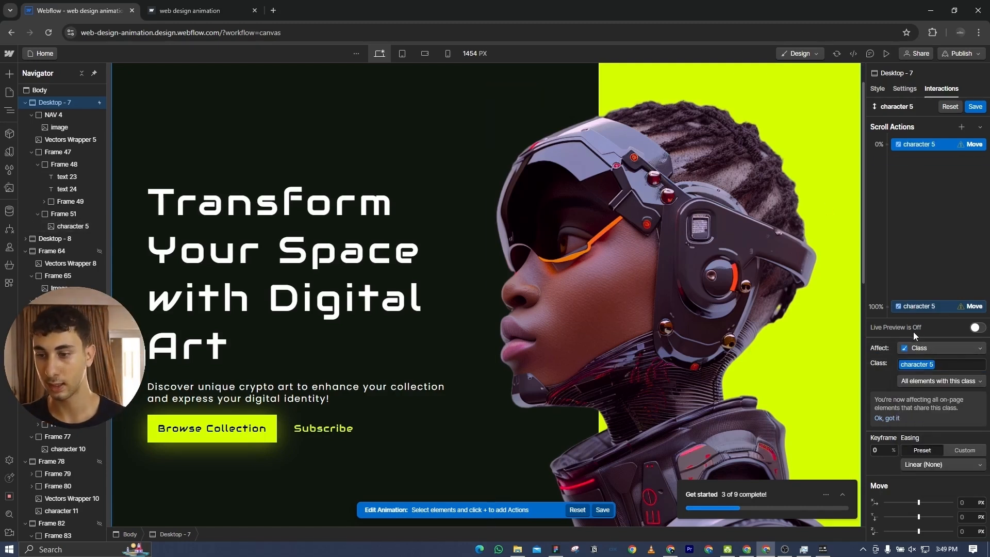
- Check the scroll progress with live preview on, and move the character 5 starting keyframe to 47%
left_click(976, 328)
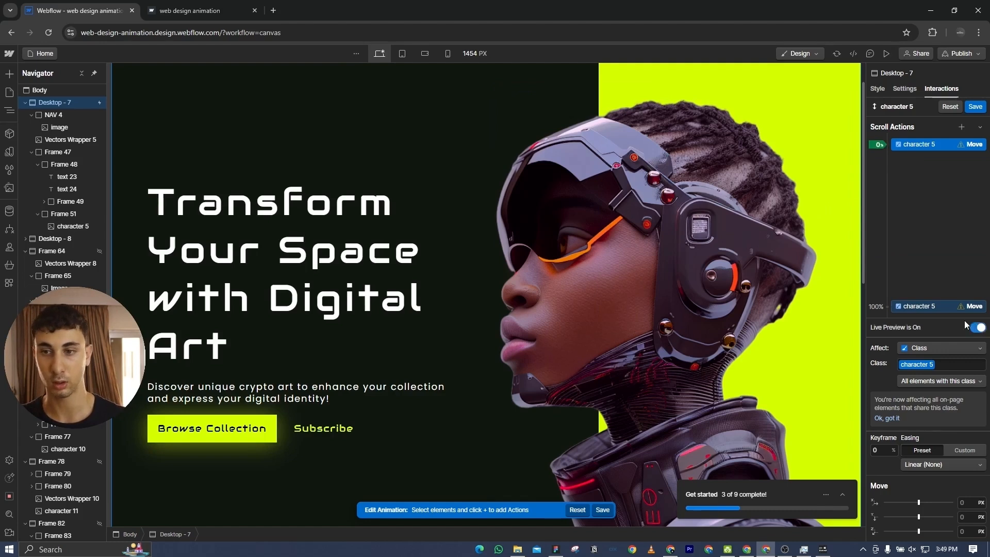
scroll(663, 217, "down", 4)
scroll(663, 217, "up", 5)
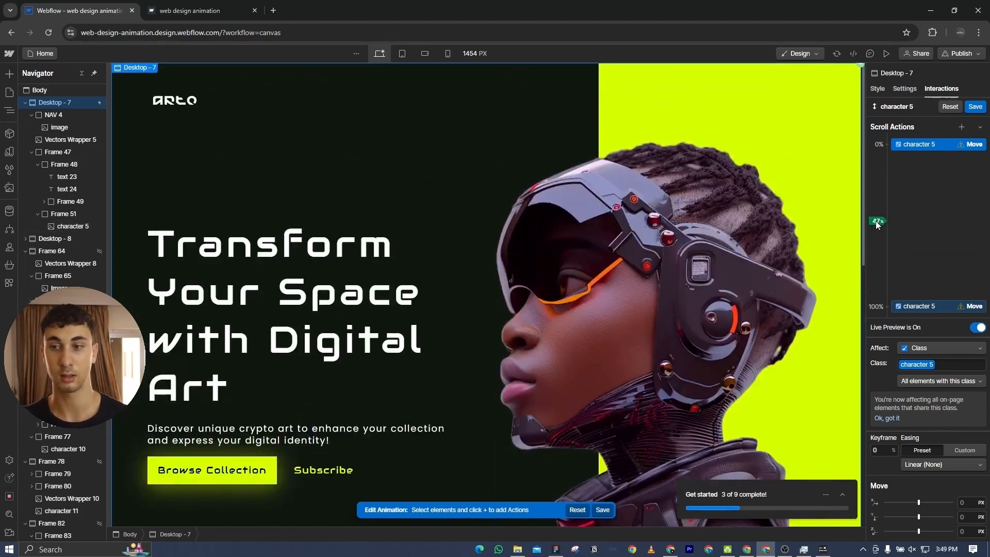
left_click_drag(910, 144, 916, 224)
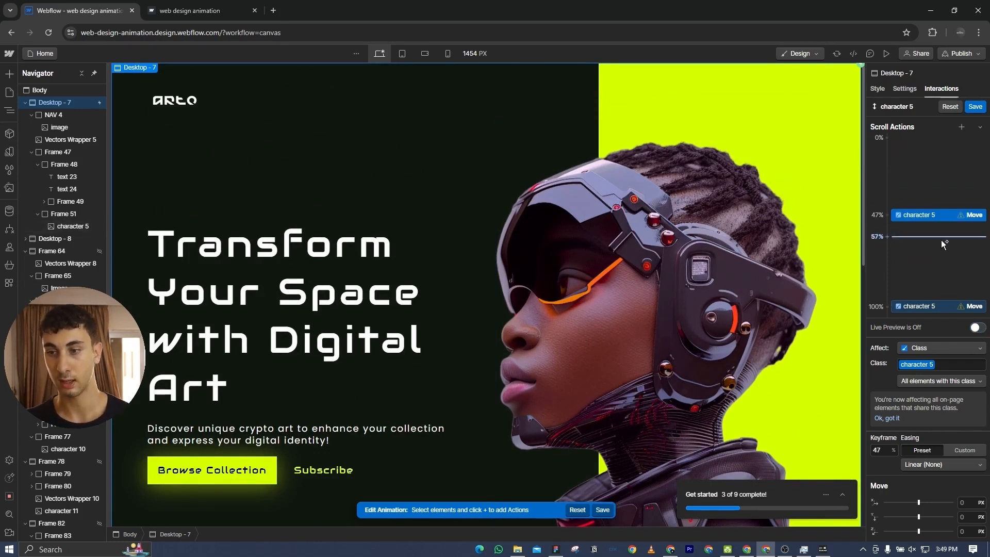
scroll(642, 254, "down", 3)
scroll(642, 254, "up", 3)
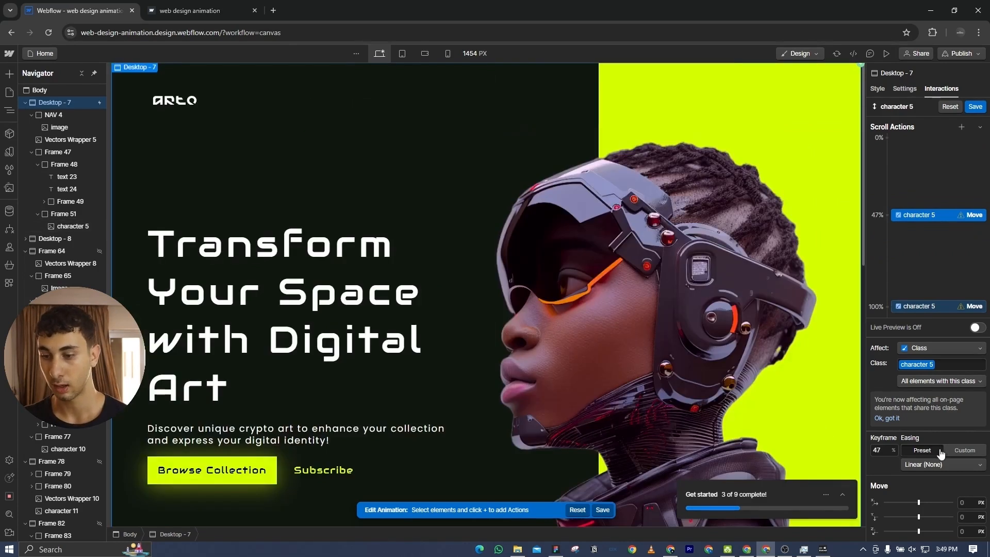
- Set the 47% Move keyframe to an X offset of 0 px with Ease In Out easing
left_click(969, 501)
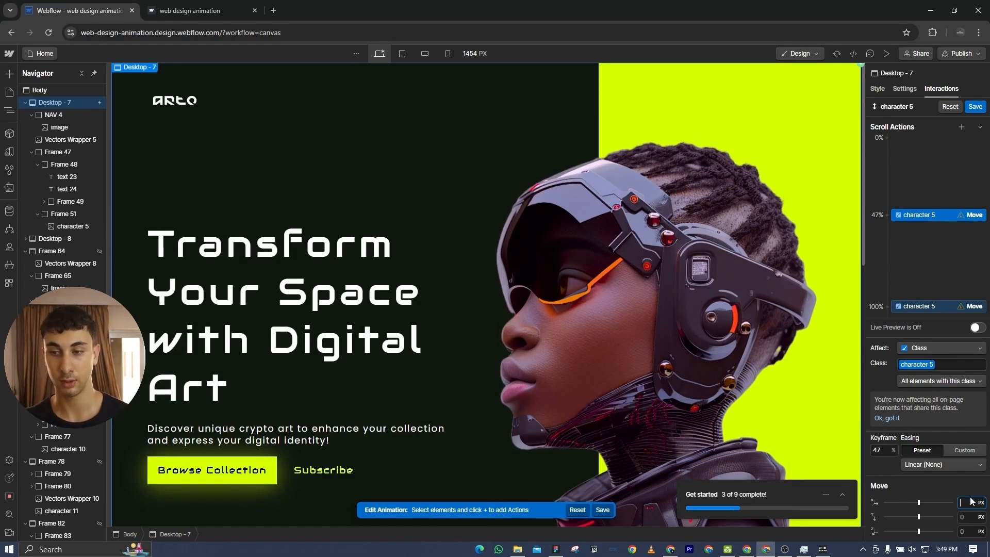
type("0")
left_click(934, 463)
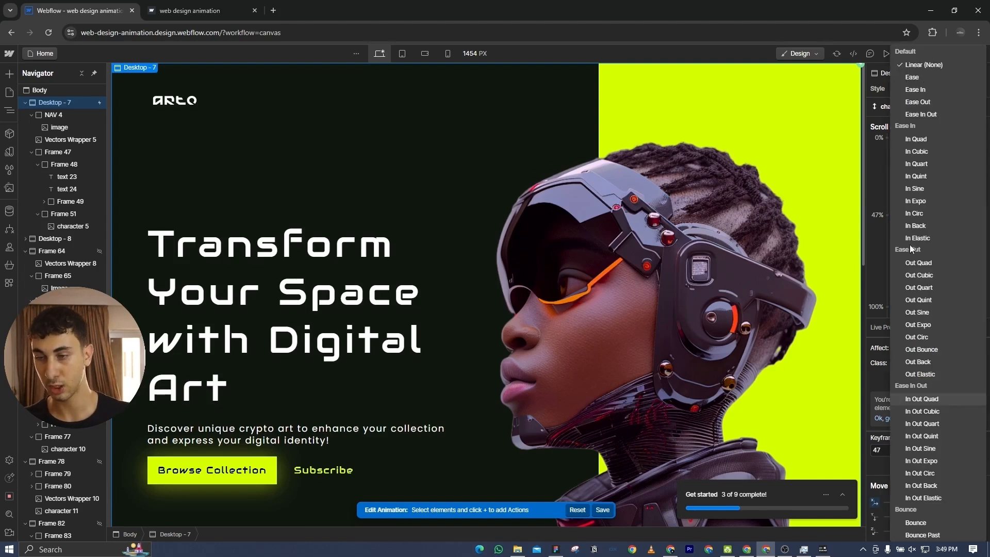
left_click(918, 116)
- Set the 100% Move keyframe to Ease In Out easing and an X offset of 900 px, and save the animation
left_click(921, 306)
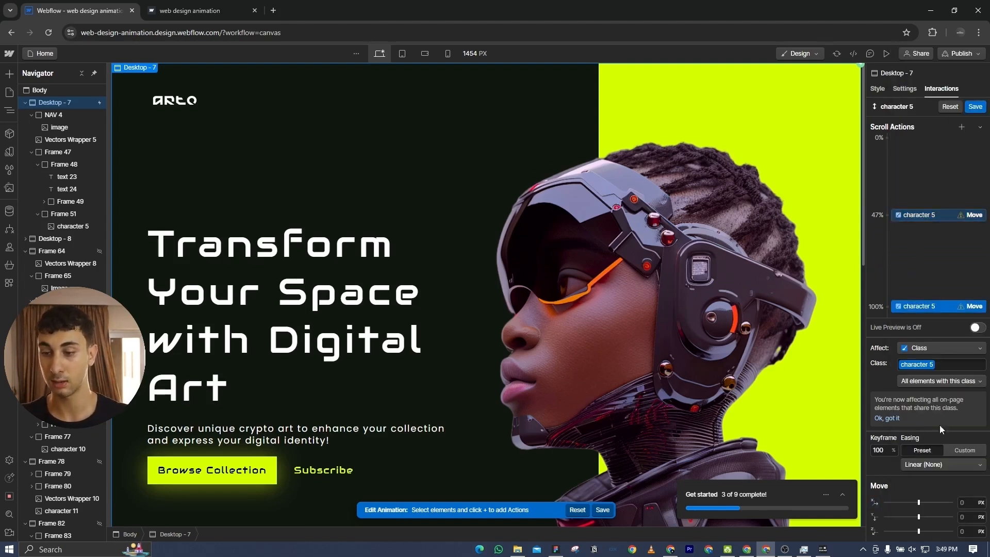
left_click(937, 462)
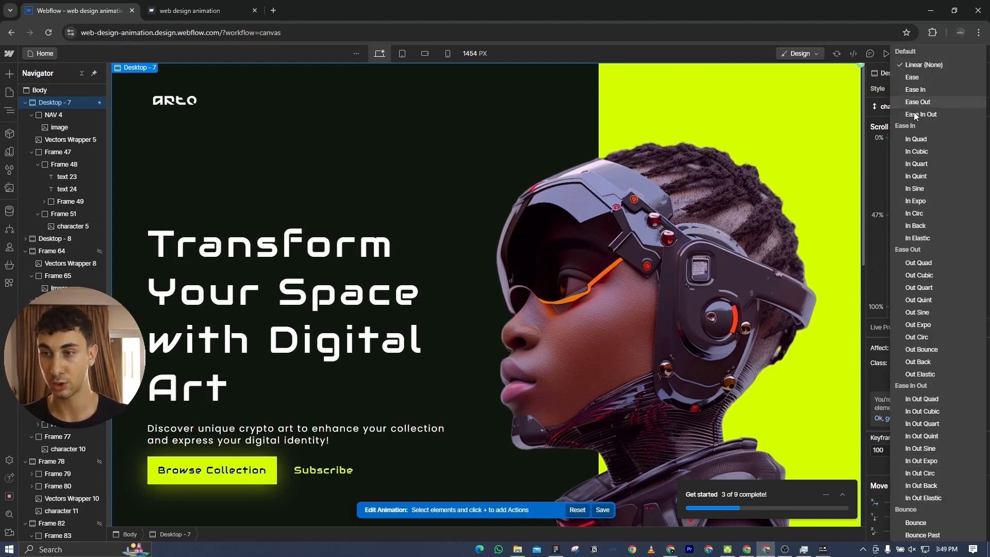
left_click(914, 113)
left_click(965, 502)
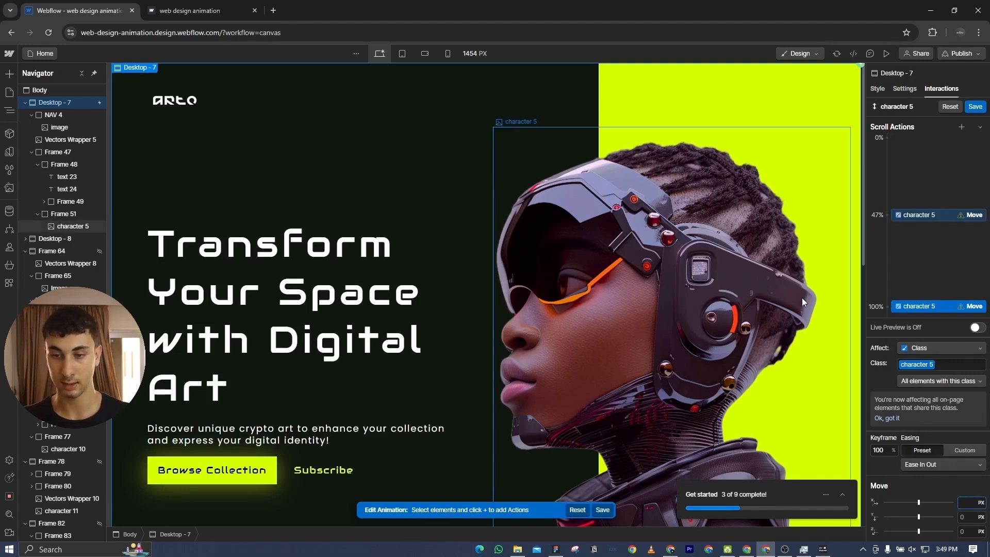
type("900")
key("Return")
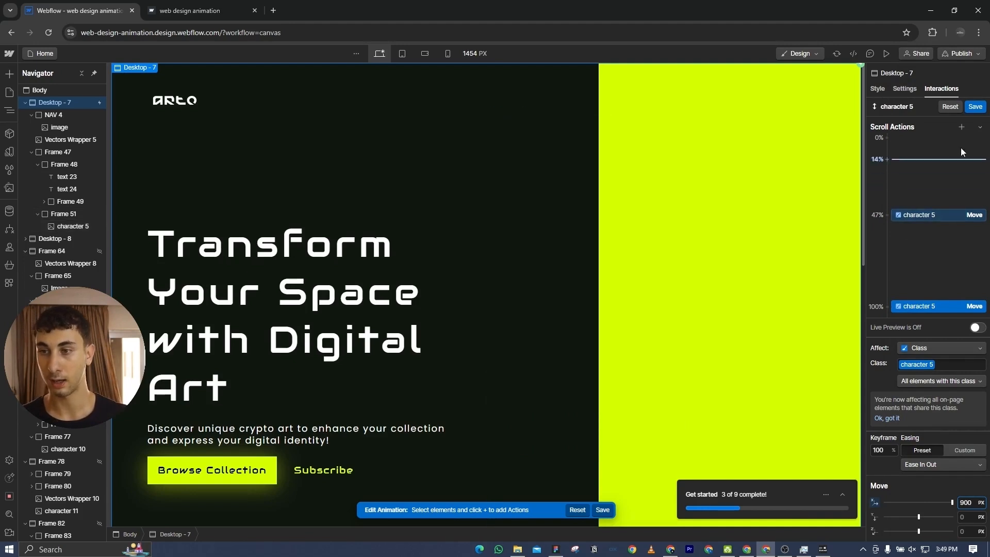
left_click(972, 110)
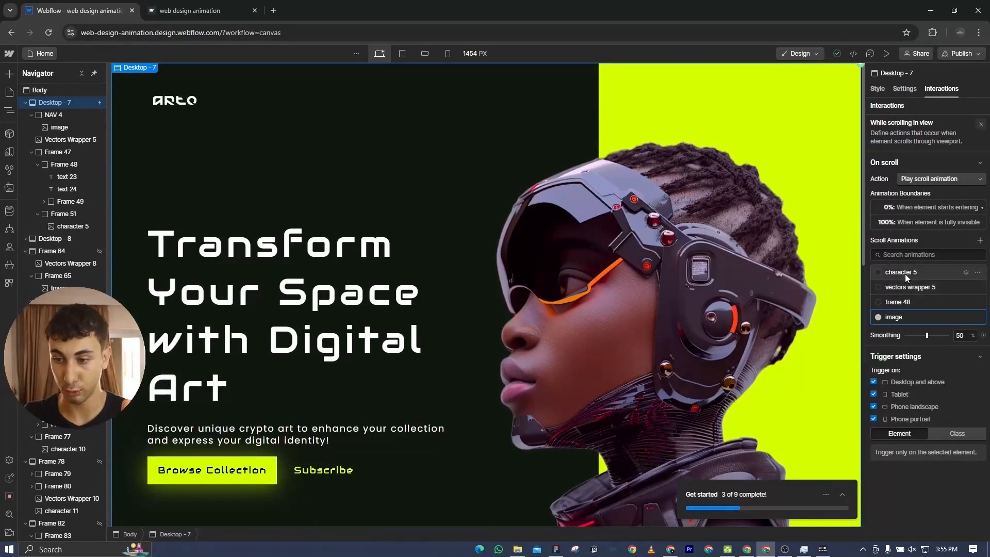
- Assign the character 5 scroll animation to Desktop - 7's while-scrolling trigger and set its smoothing to 90%
left_click(904, 273)
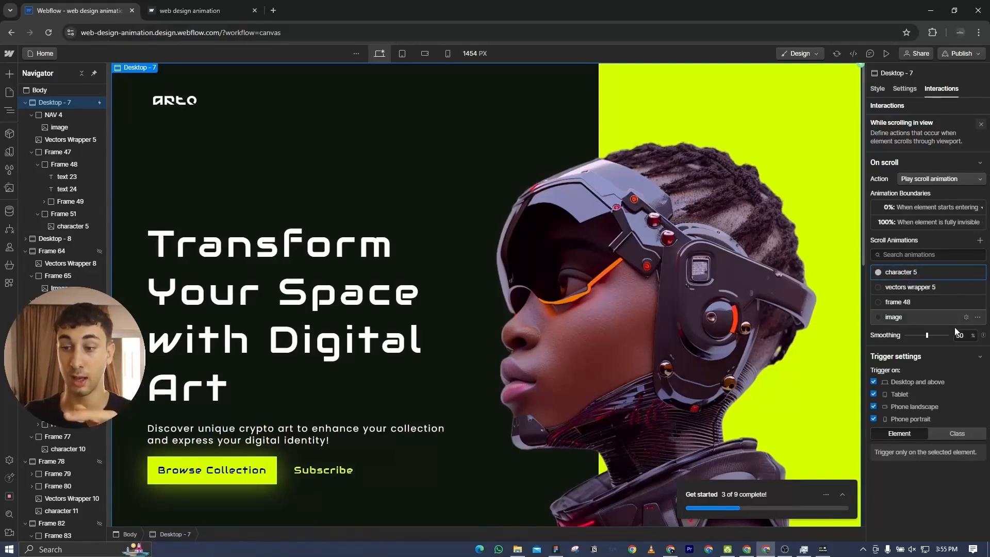
left_click(966, 336)
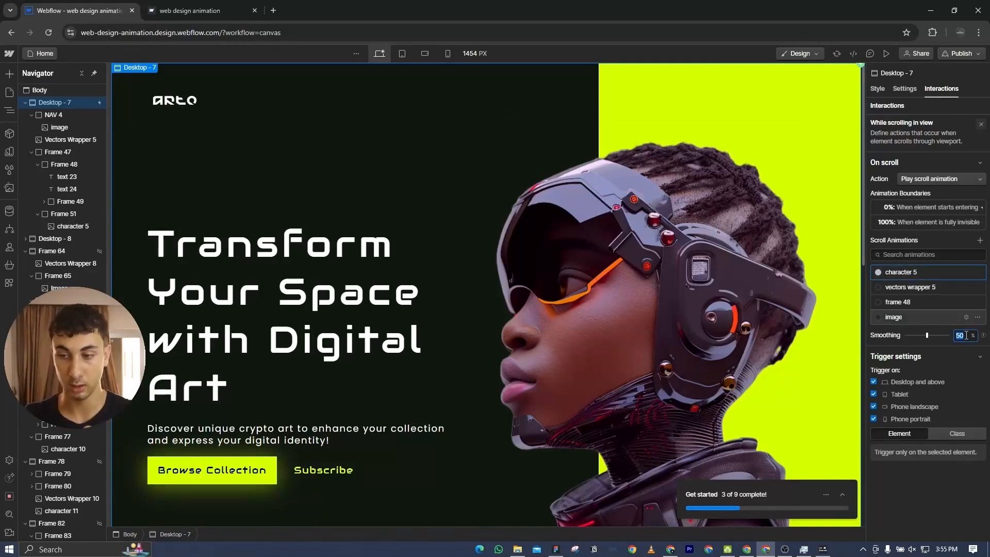
type("90")
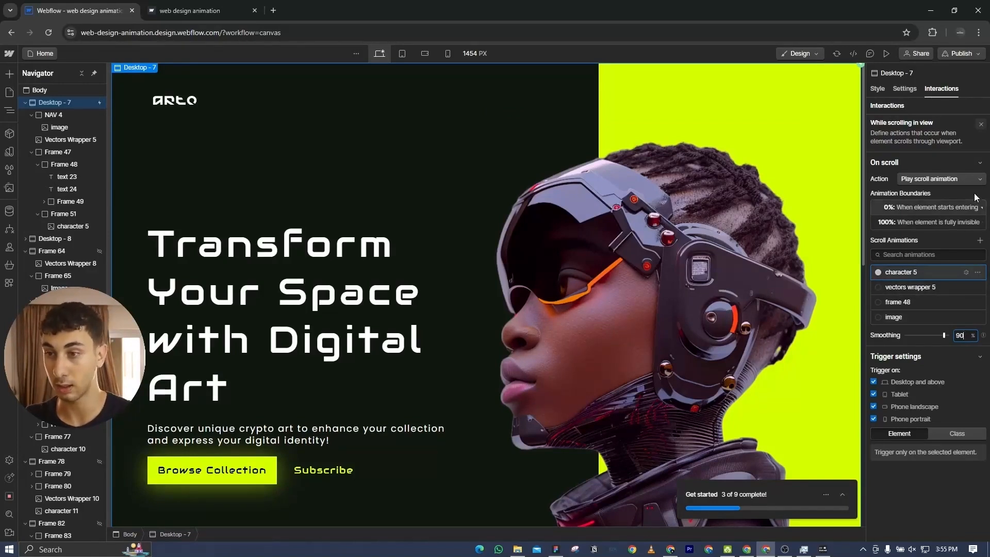
left_click(979, 125)
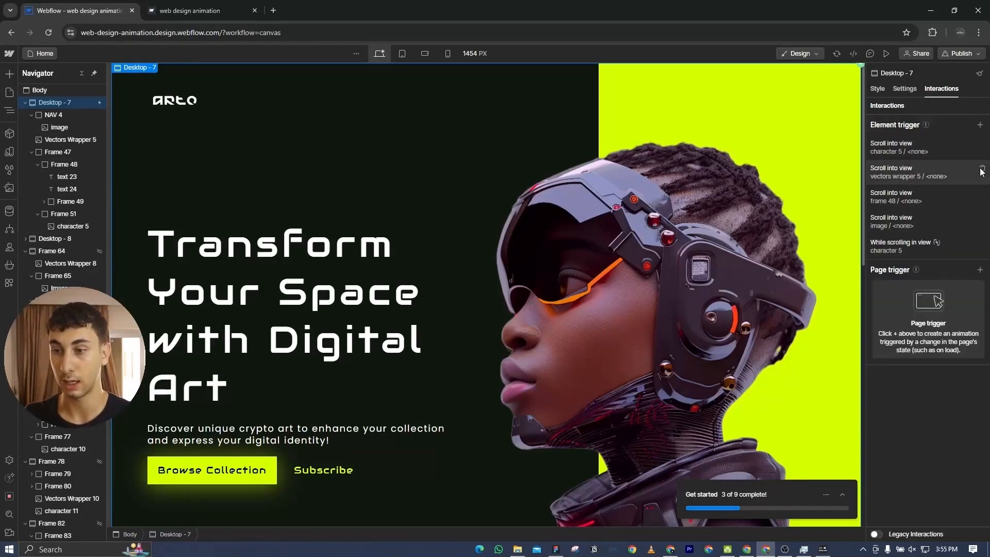
- Add a while-scrolling-in-view trigger to Desktop - 7 that plays the vectors wrapper 5 scroll animation with 90% smoothing
left_click(980, 126)
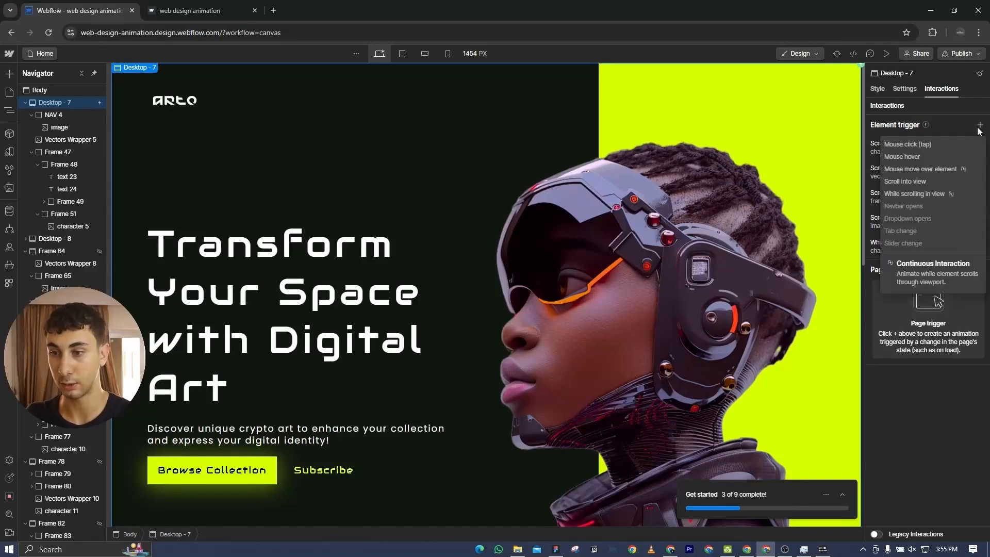
left_click(927, 192)
left_click(929, 181)
left_click(928, 204)
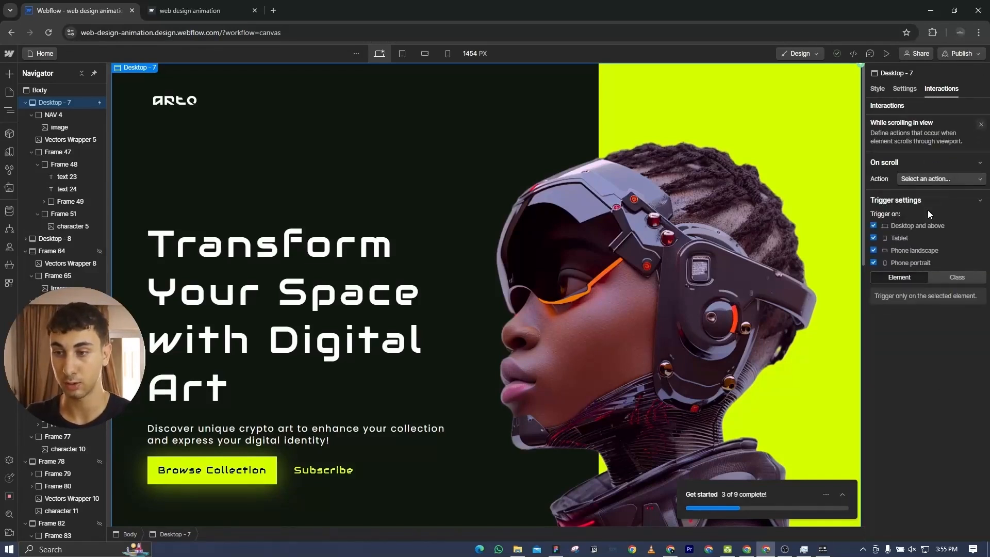
left_click(960, 335)
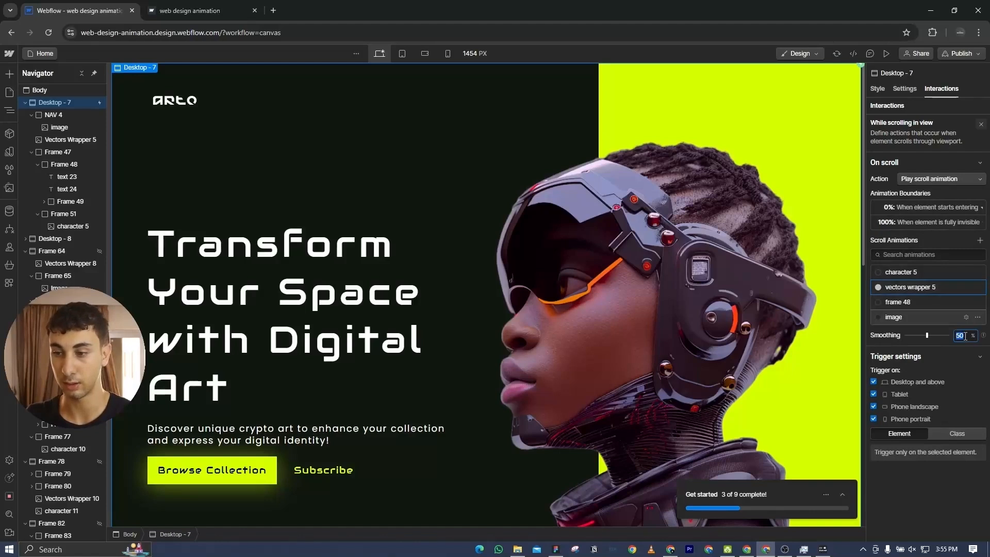
type("90")
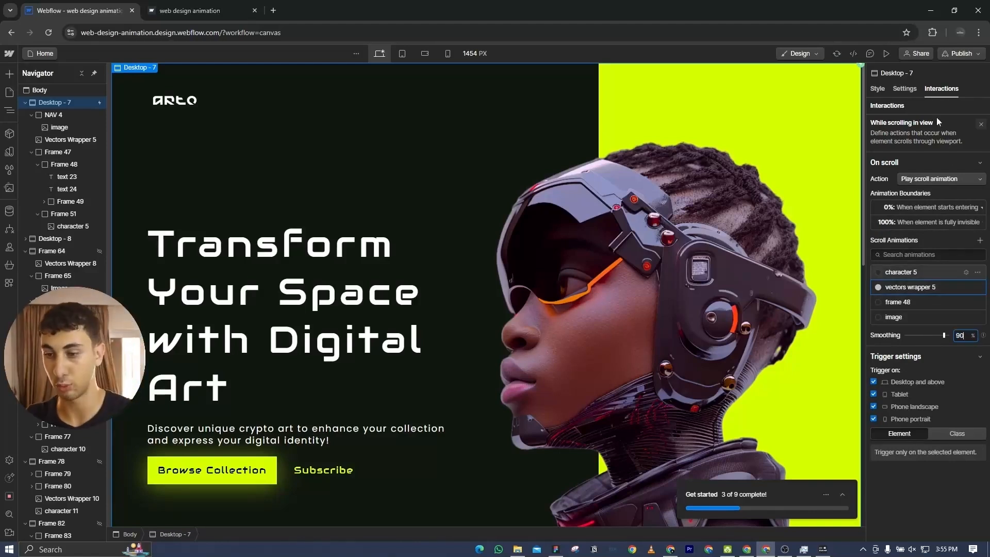
left_click(980, 126)
- Add a while-scrolling-in-view trigger to Desktop - 7 that plays the frame 48 scroll animation, and edit its smoothing
left_click(980, 124)
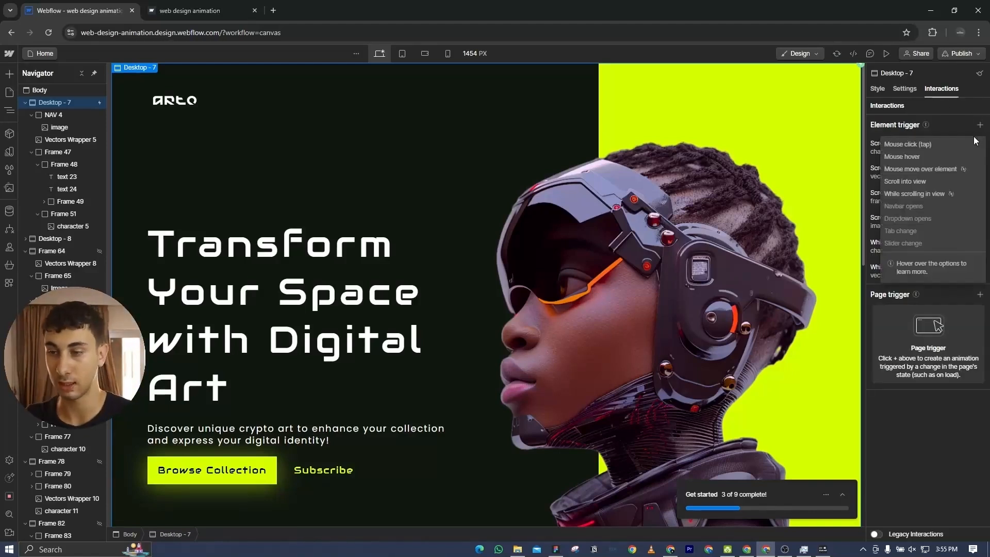
left_click(941, 196)
left_click(933, 176)
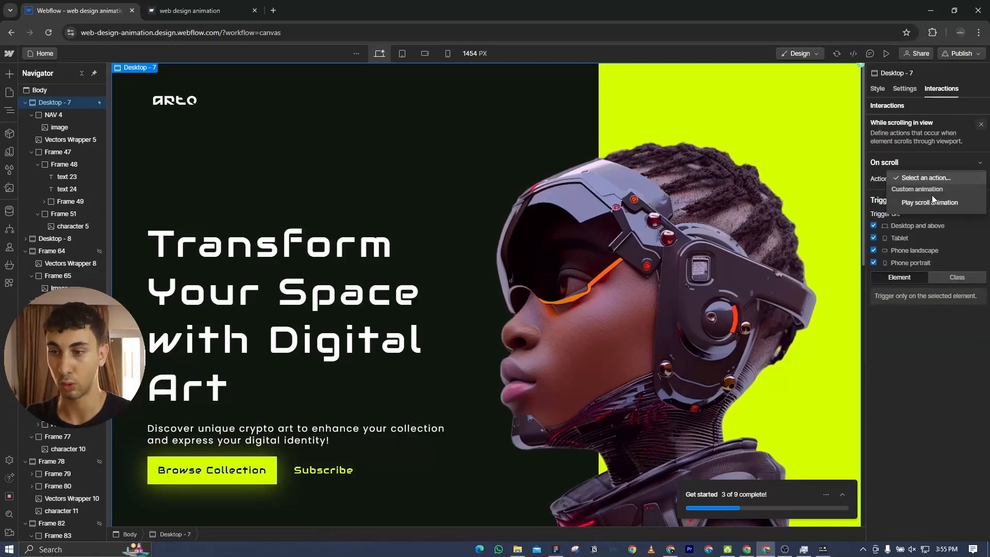
left_click(912, 305)
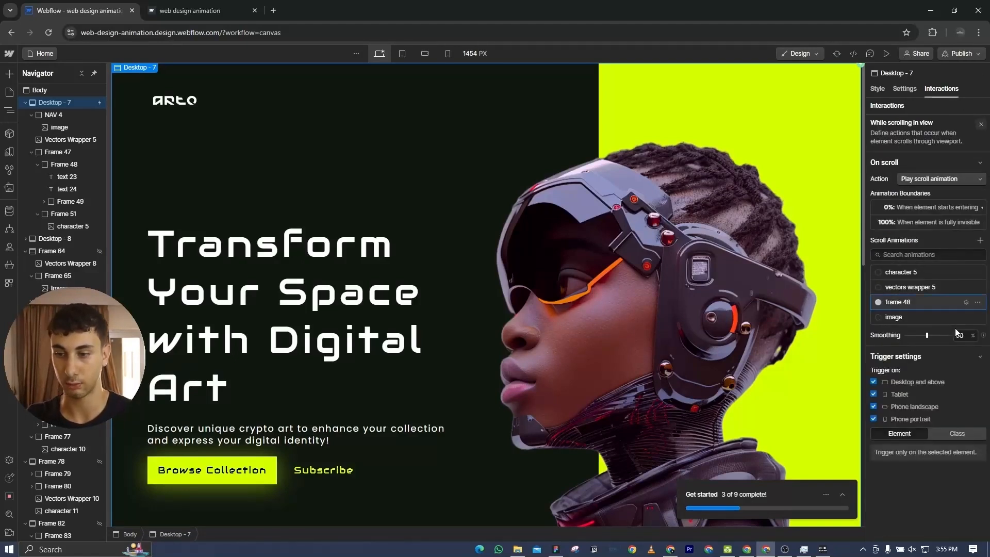
left_click(960, 335)
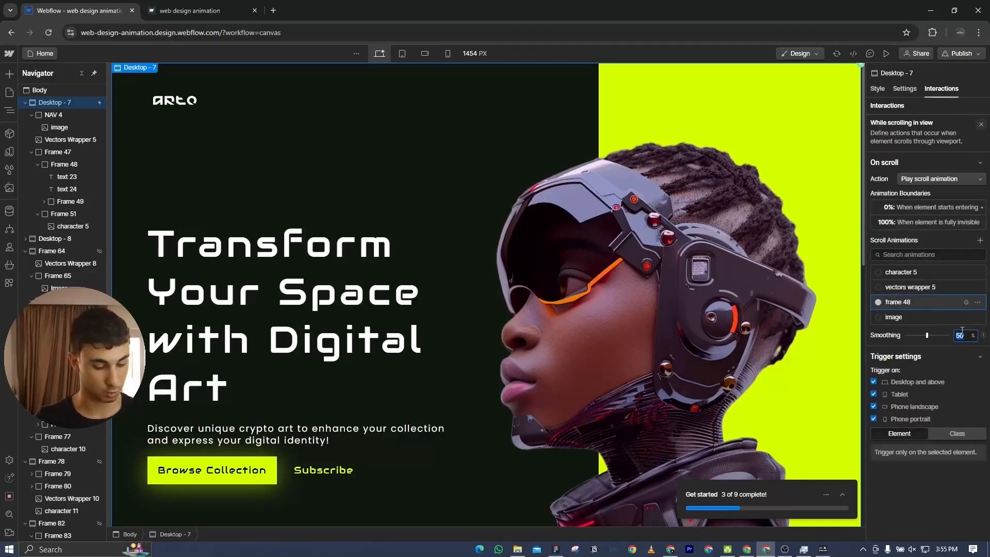
left_click(980, 124)
- Add a while-scrolling-in-view trigger to Desktop - 7 that plays the image scroll animation with 90% smoothing
left_click(979, 126)
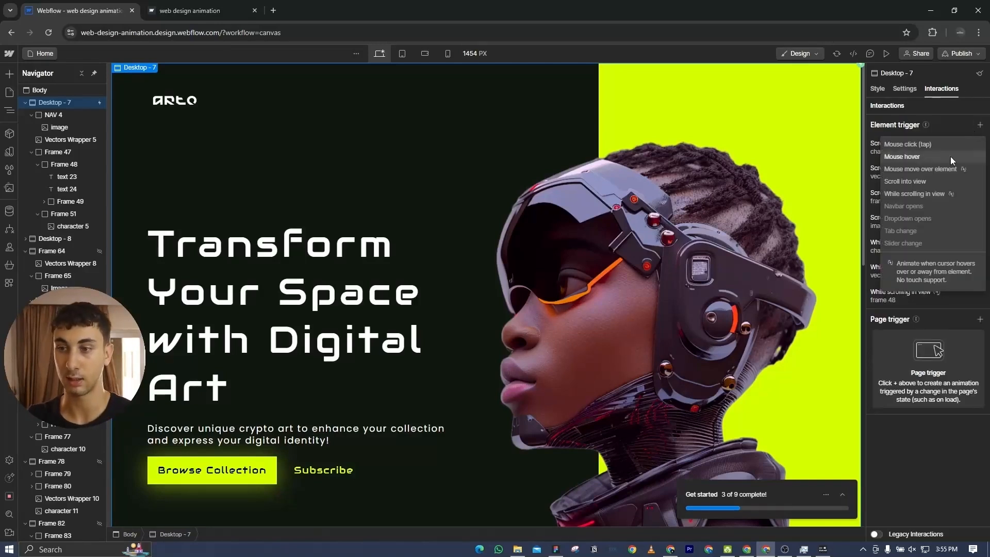
left_click(933, 197)
left_click(941, 178)
left_click(943, 202)
left_click(923, 318)
left_click(960, 335)
type("90")
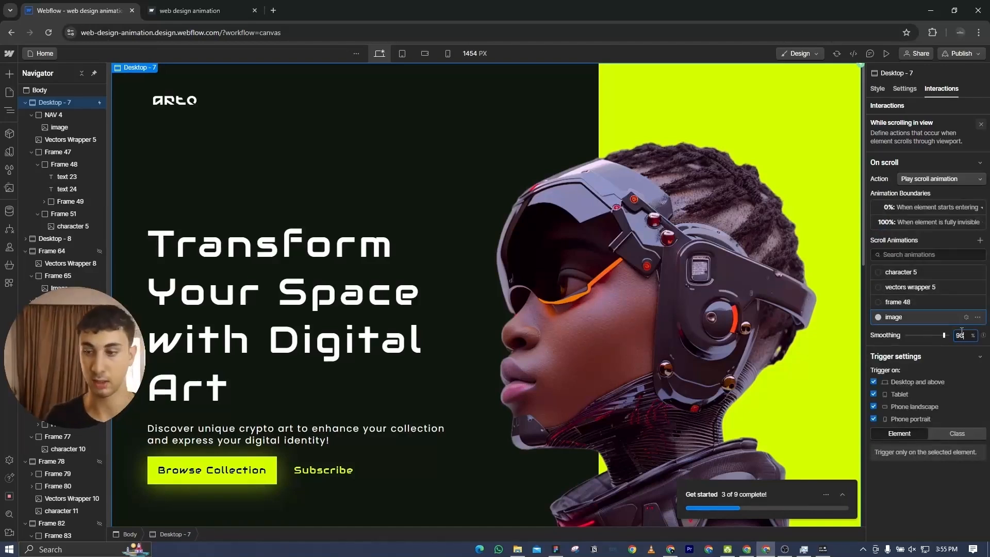
left_click(980, 124)
- Publish the site to the web-design-animation.webflow.io staging domain and reload the live page
left_click(962, 53)
left_click(960, 218)
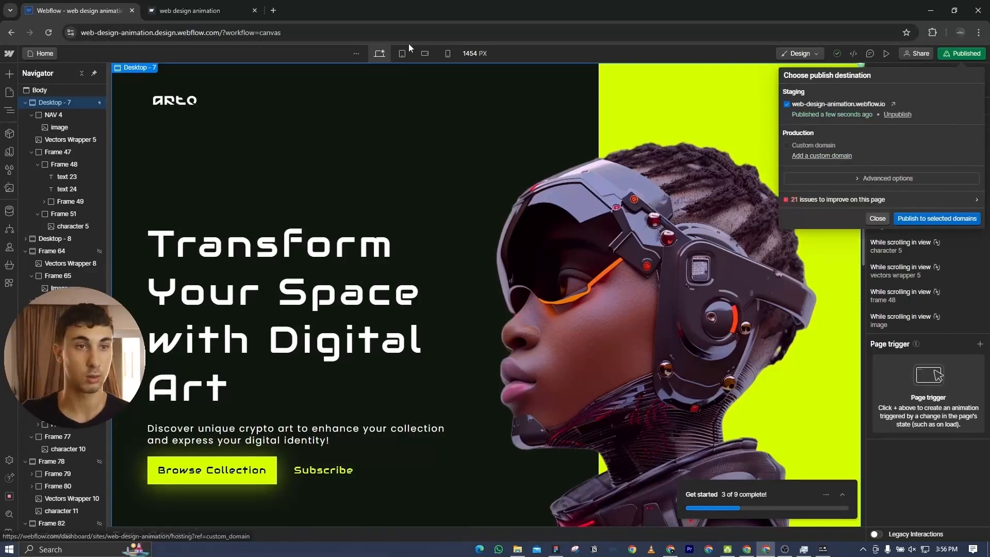
left_click(196, 10)
left_click(45, 32)
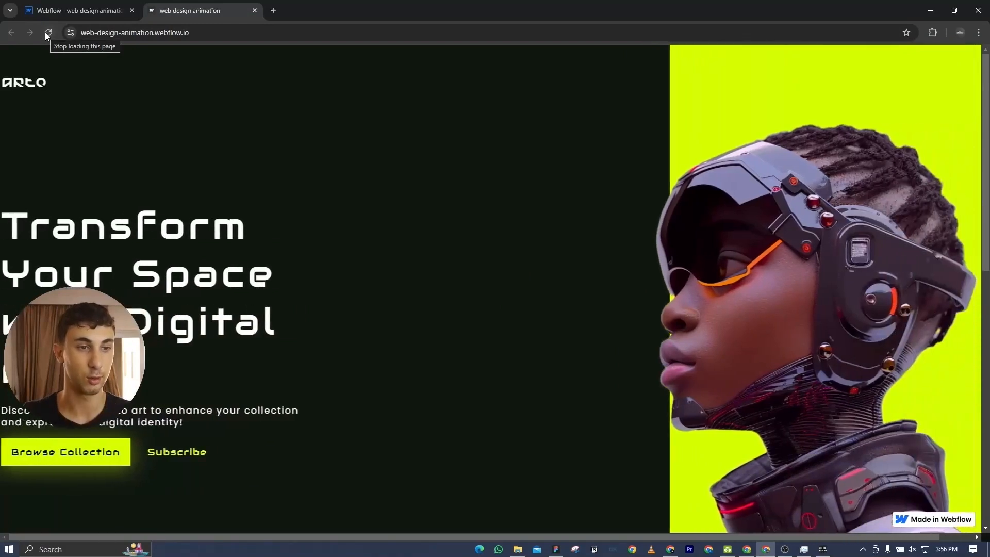
- Check the hero's scroll animations on the live page by moving repeatedly between the hero and the marketplace section
scroll(373, 221, "down", 5)
scroll(373, 221, "down", 3)
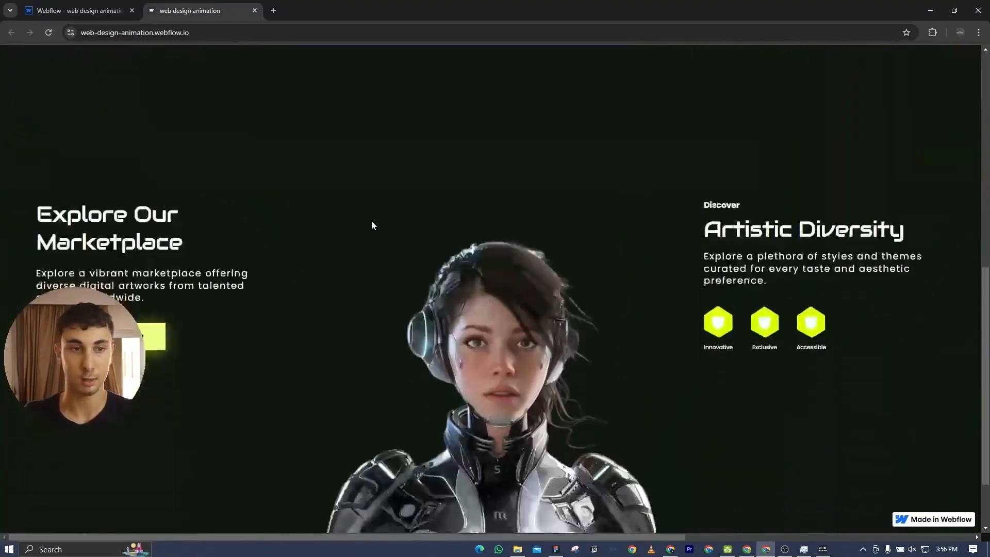
scroll(371, 222, "up", 8)
scroll(372, 221, "down", 2)
scroll(372, 225, "down", 5)
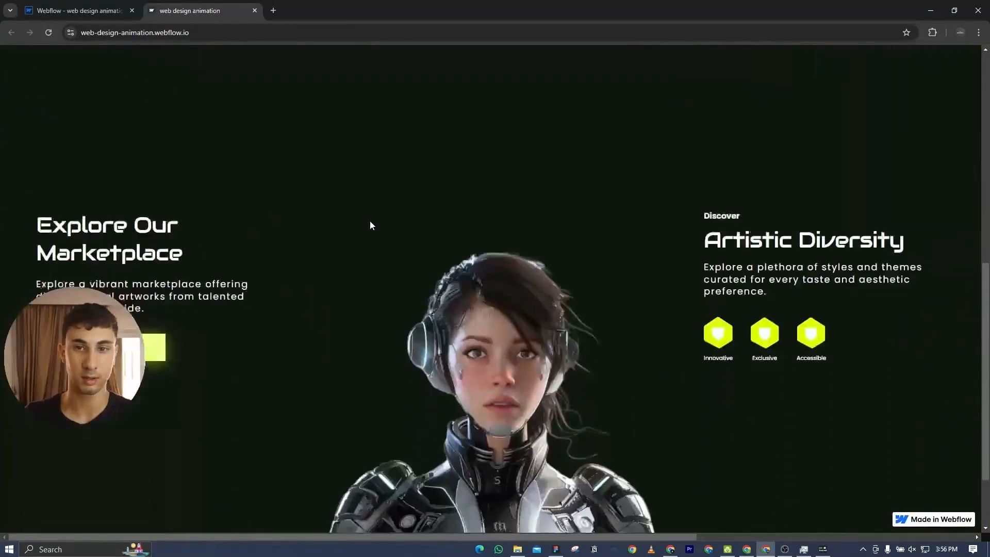
scroll(370, 226, "up", 9)
scroll(370, 222, "down", 5)
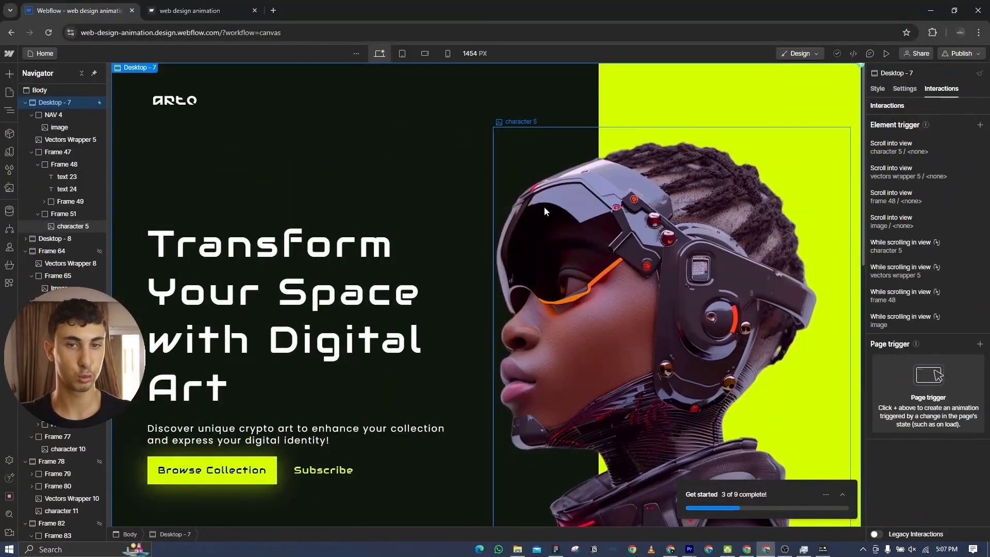
- Give the Desktop - 8 section a while-scrolling-in-view trigger with the Play scroll animation action
scroll(543, 206, "down", 6)
left_click(379, 279)
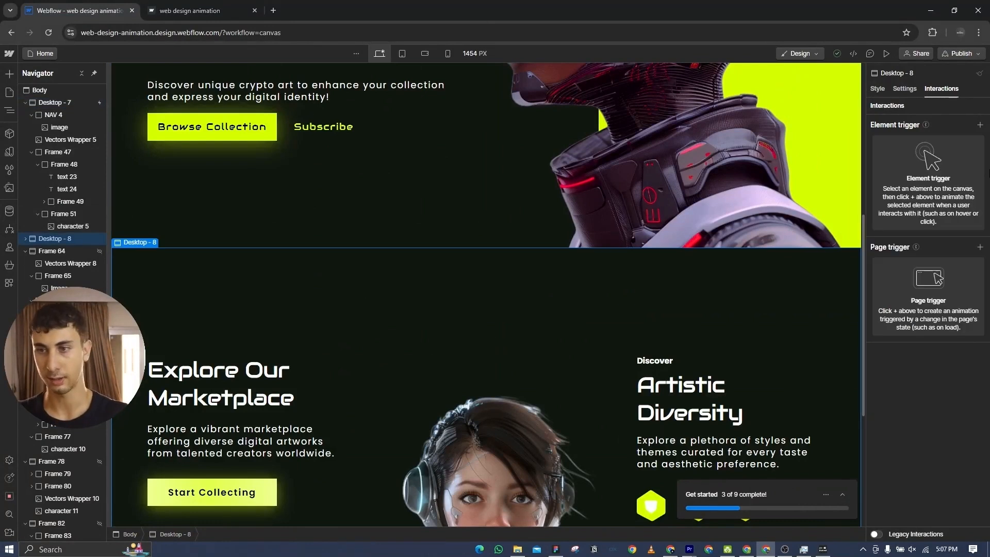
left_click(979, 124)
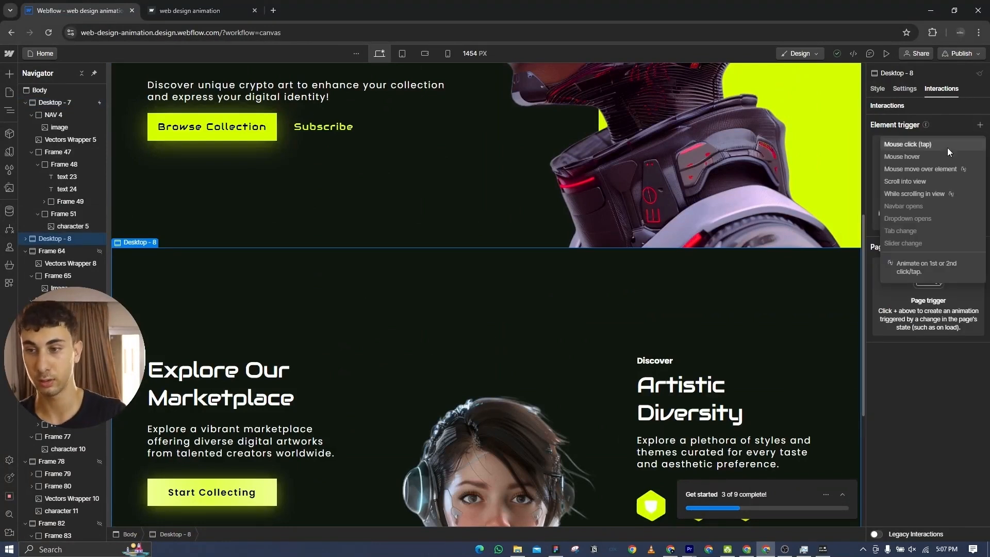
left_click(908, 194)
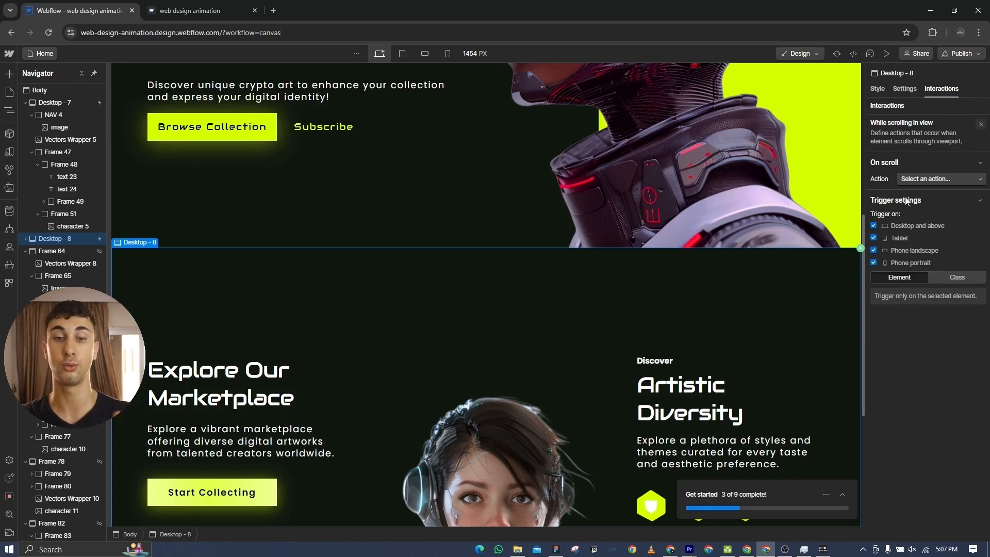
left_click(928, 179)
left_click(935, 204)
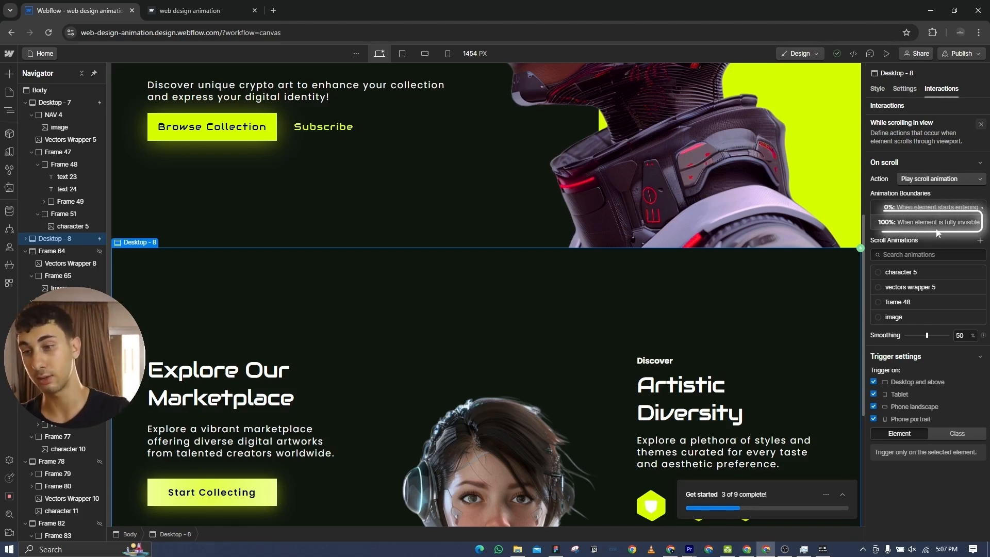
- Set the 100% animation boundary of Desktop - 8's trigger to when the element starts exiting
left_click(936, 223)
left_click(905, 381)
left_click(923, 183)
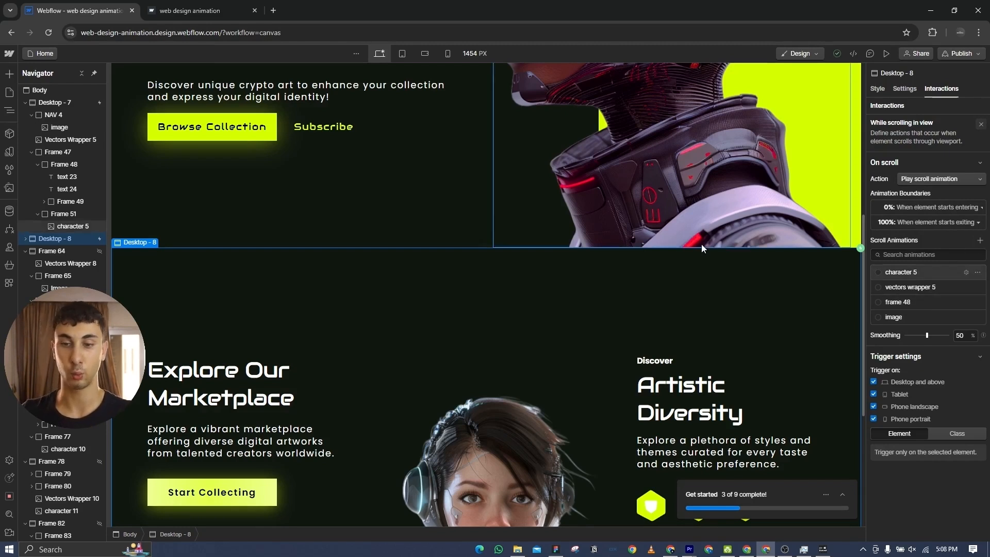
- Create a scroll animation named frame 53 for Desktop - 8 and add a Move action to it
scroll(701, 245, "down", 4)
left_click(980, 241)
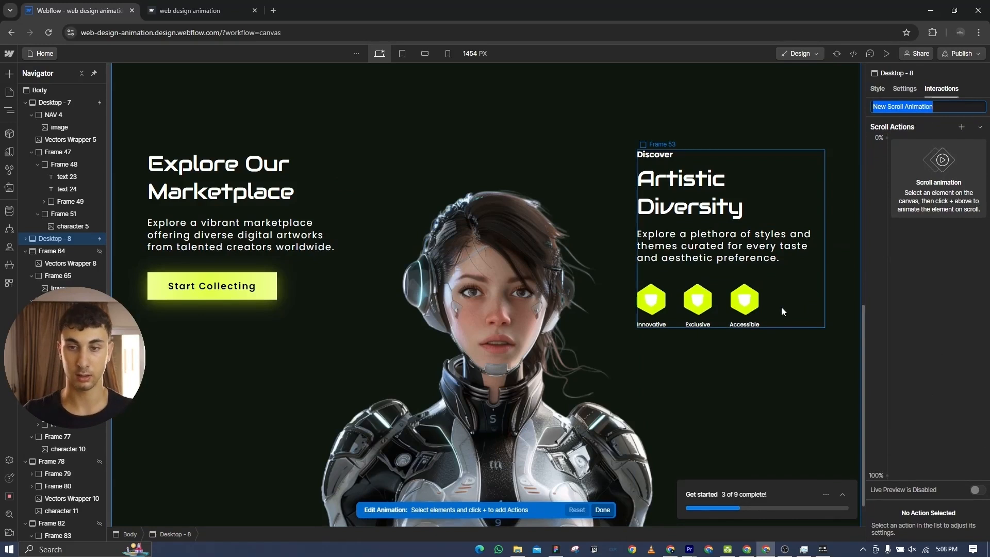
type("frame 53")
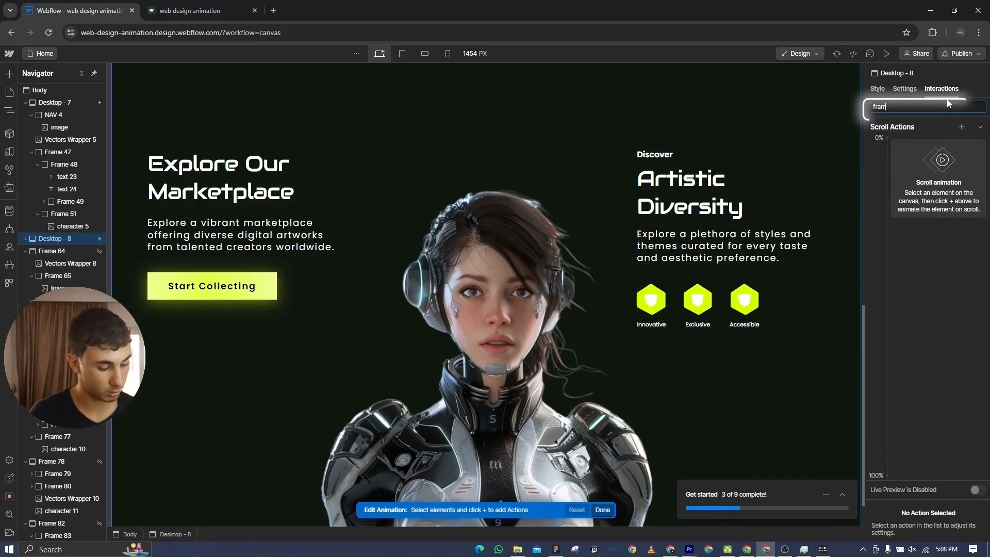
key("Return")
left_click(961, 126)
left_click(927, 154)
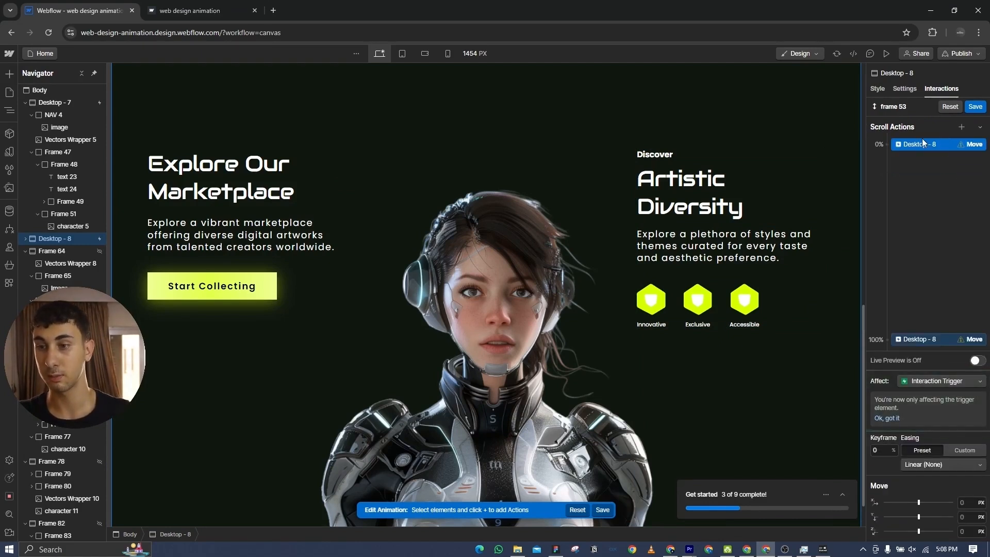
- Make the Move action affect the class Frame 53 instead of the interaction trigger
left_click(939, 379)
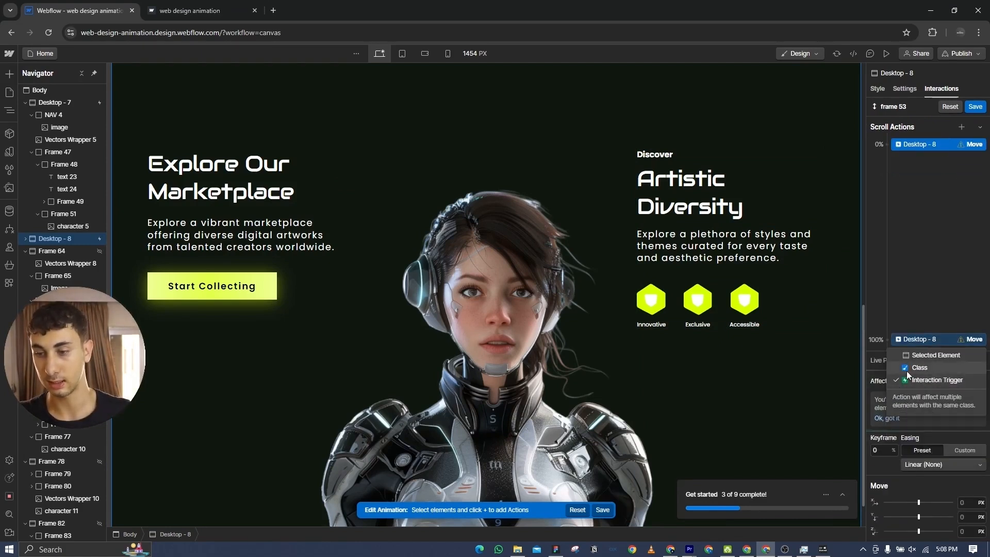
left_click(906, 368)
left_click(950, 363)
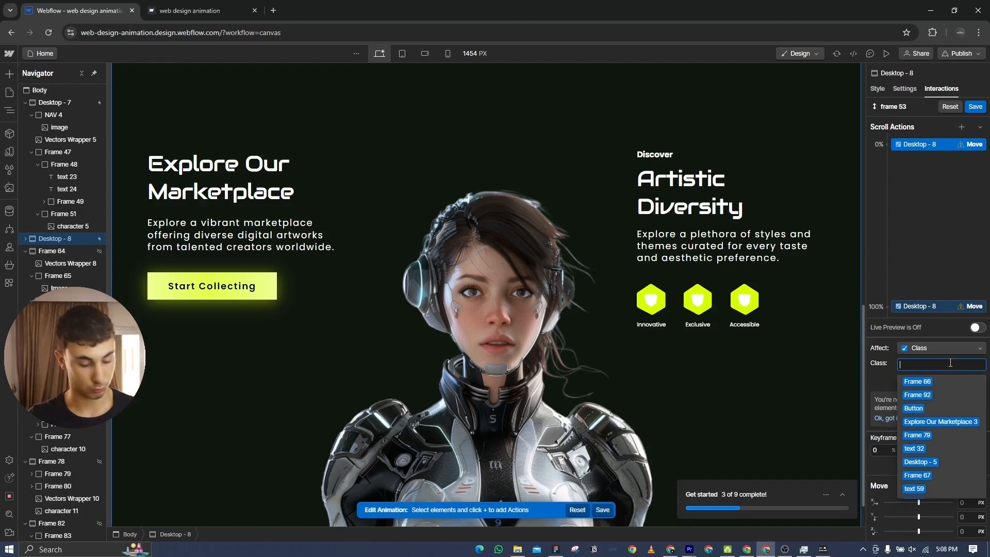
type("frame 53")
key("Return")
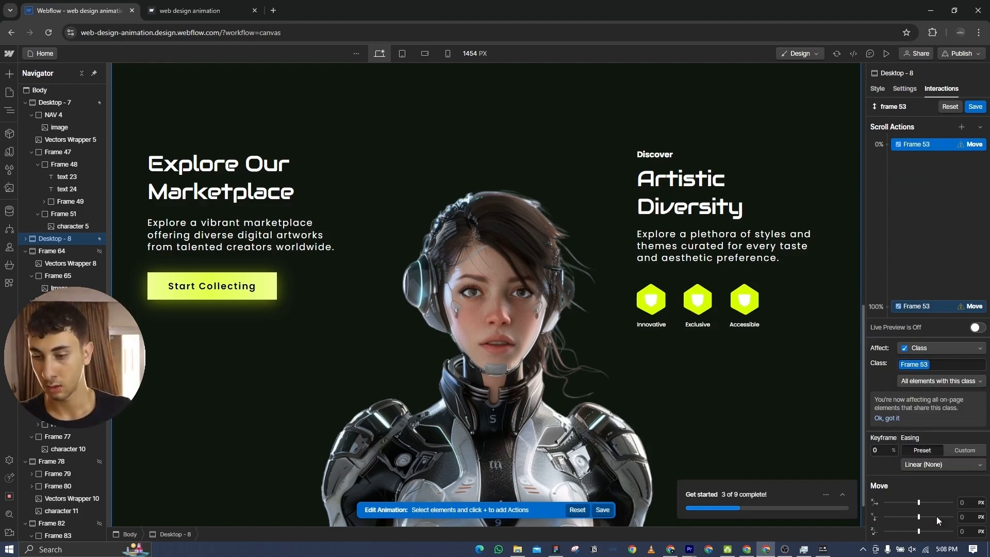
- Set the 0% Move keyframe's X offset to 500 px and choose an easing preset for it
left_click(966, 503)
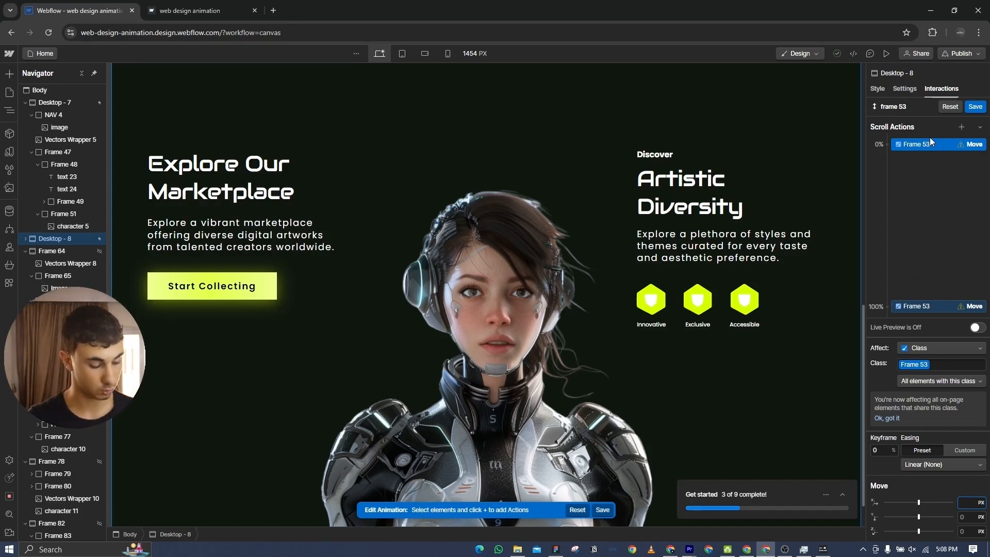
type("500")
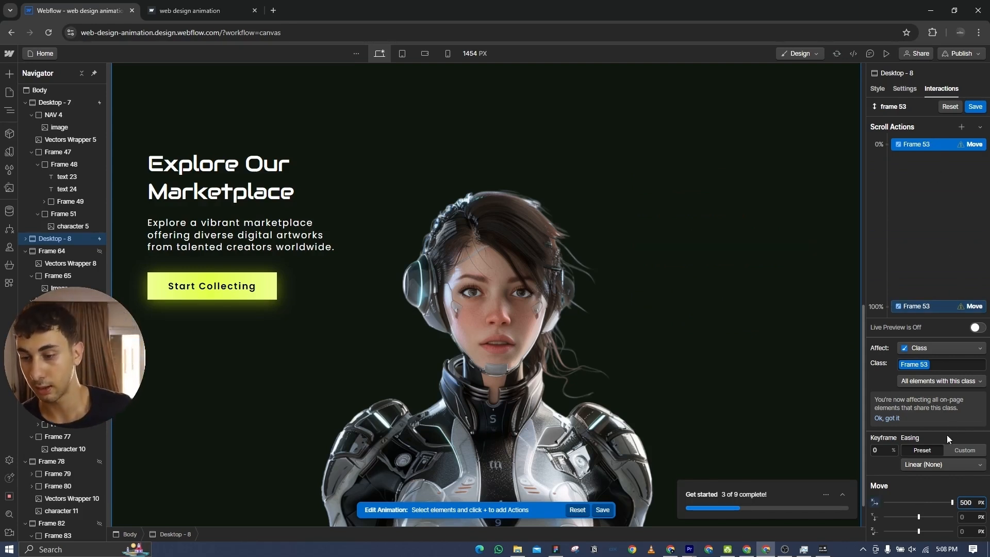
left_click(941, 464)
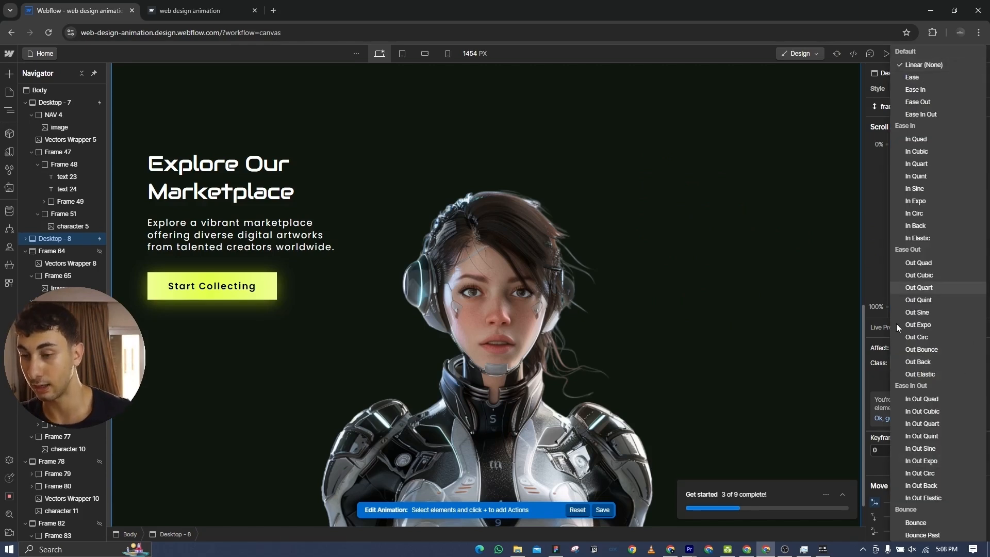
left_click(899, 288)
- Set the 100% Move keyframe of the frame 53 animation to Ease In Out with a 0 px X offset and save the animation
left_click(926, 308)
left_click(933, 463)
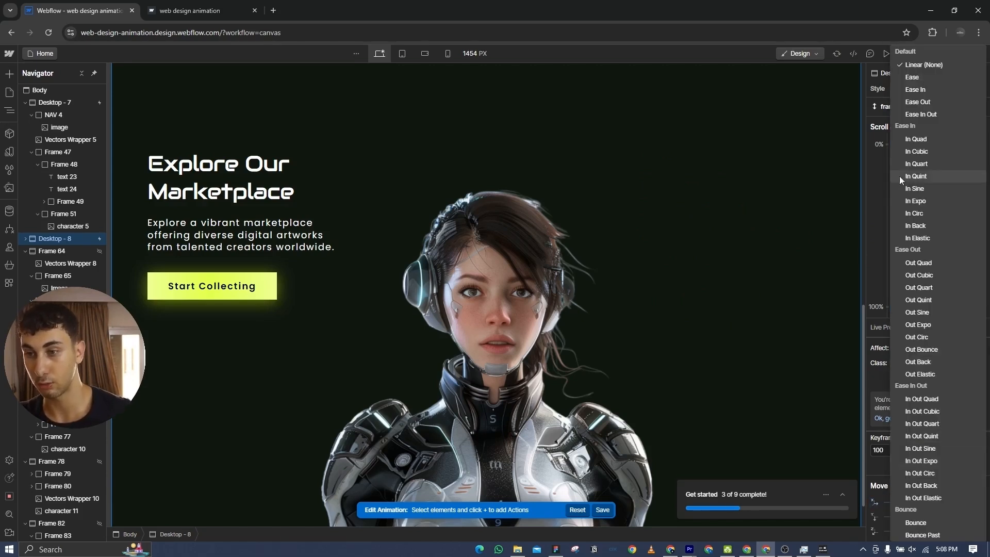
left_click(919, 114)
left_click(974, 504)
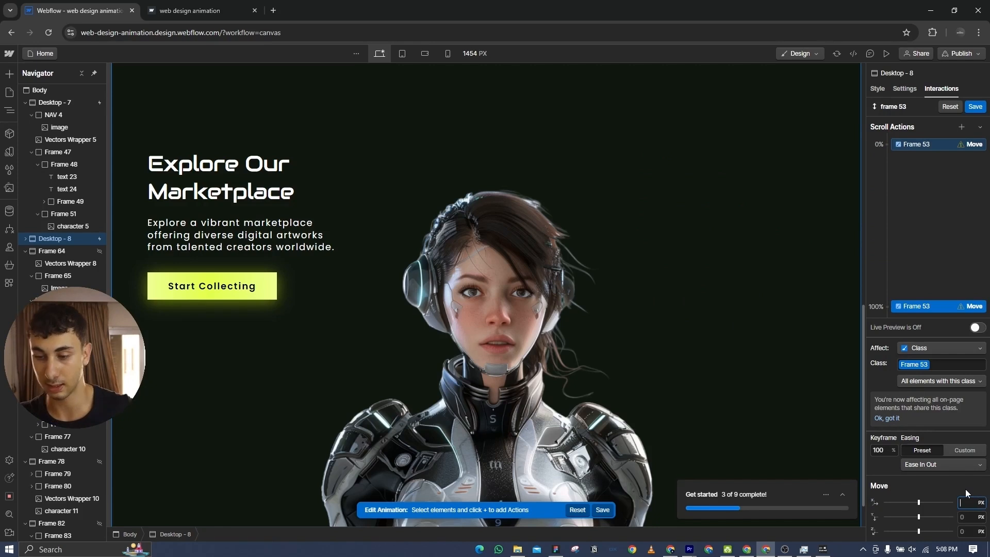
type("0")
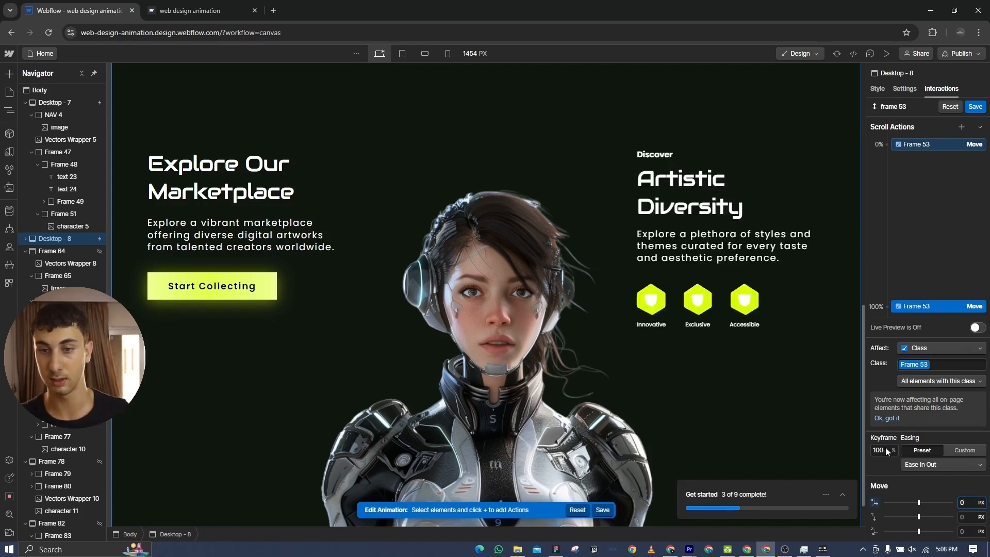
left_click(975, 107)
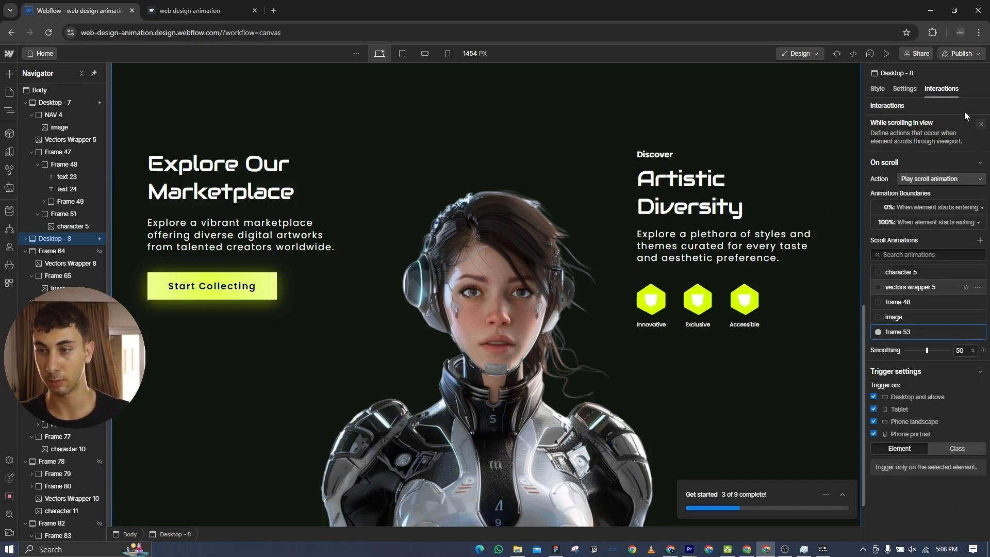
- Create a scroll animation named character 7 for Desktop - 8 and add a Move action to it
left_click(980, 241)
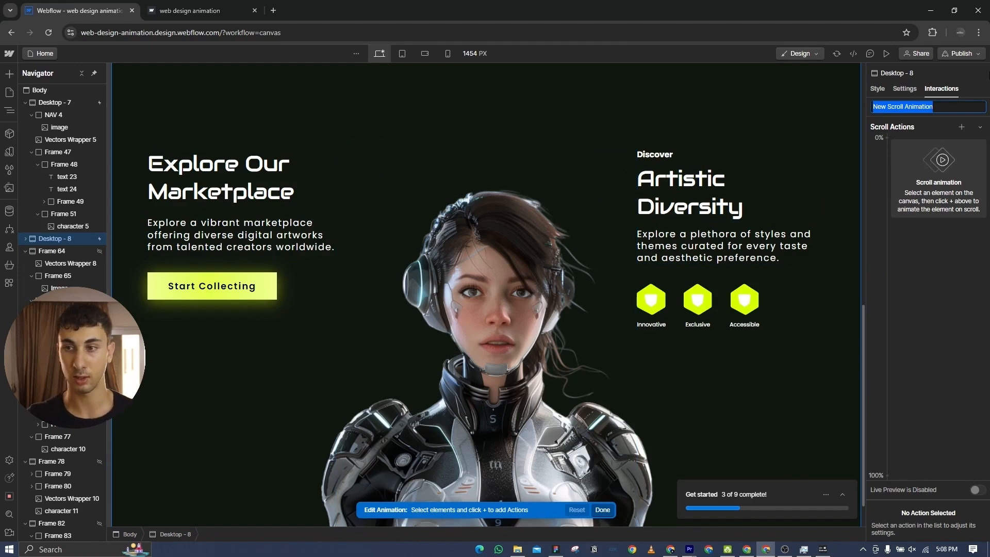
type("character")
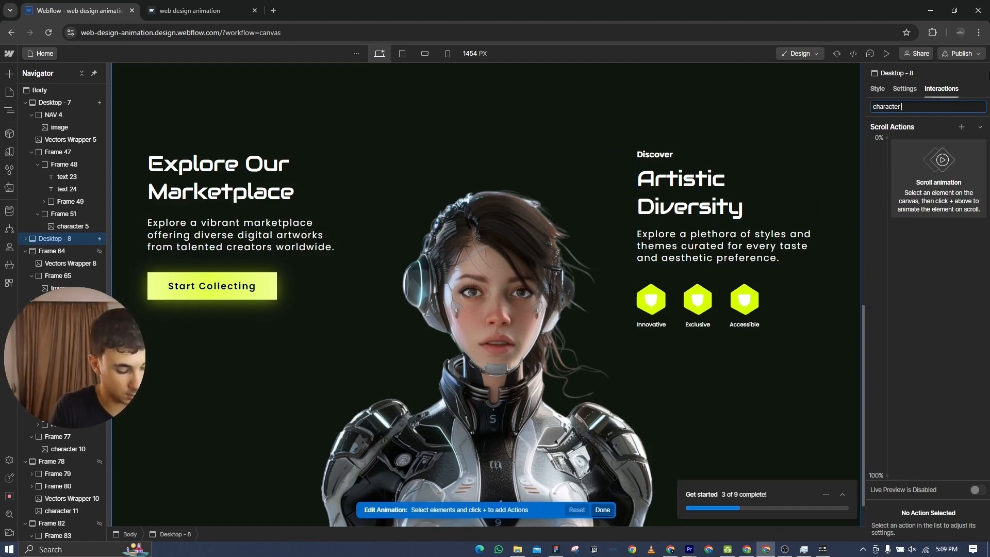
type(" 7")
key("Return")
left_click(961, 126)
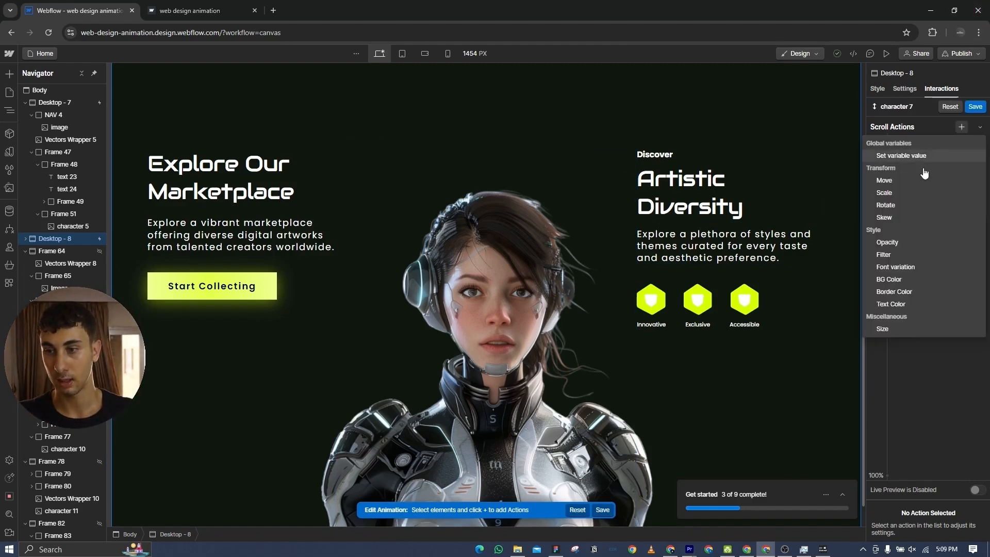
left_click(899, 185)
- Make the Move action affect the class character 7 instead of the interaction trigger
left_click(935, 382)
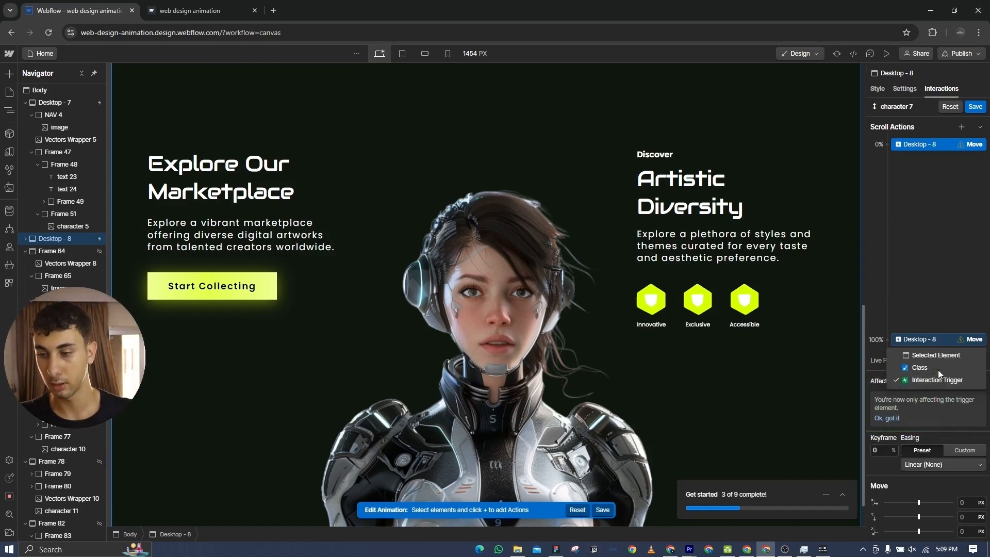
left_click(935, 368)
left_click(950, 362)
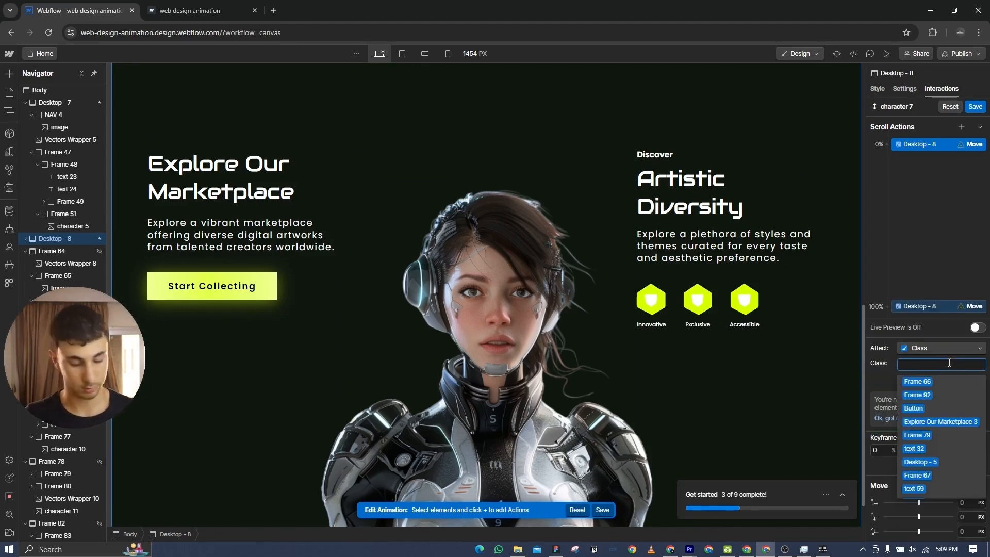
type("c")
left_click(942, 382)
- Set the 0% Move keyframe's Y offset to 800 px and its easing to Ease In Out
left_click(971, 516)
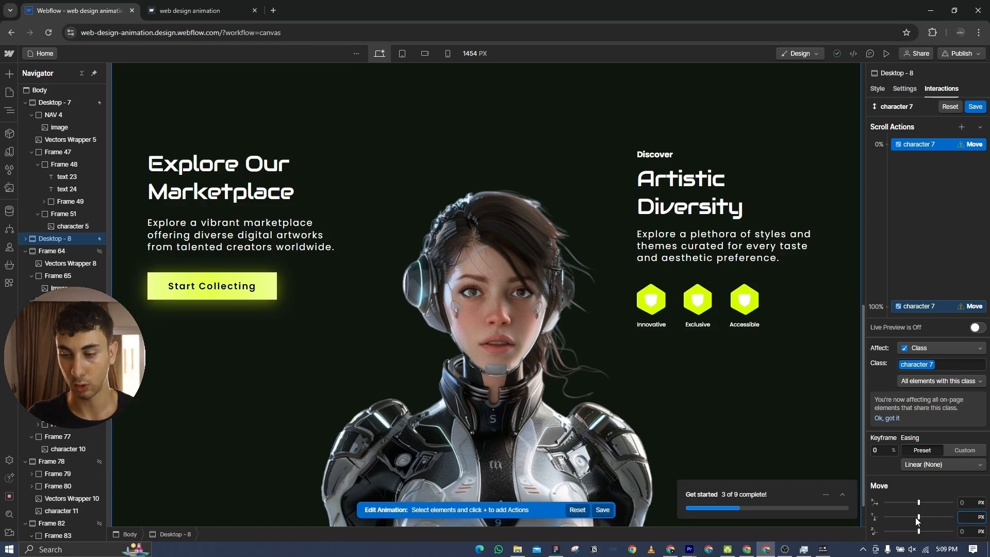
type("500")
key("Return")
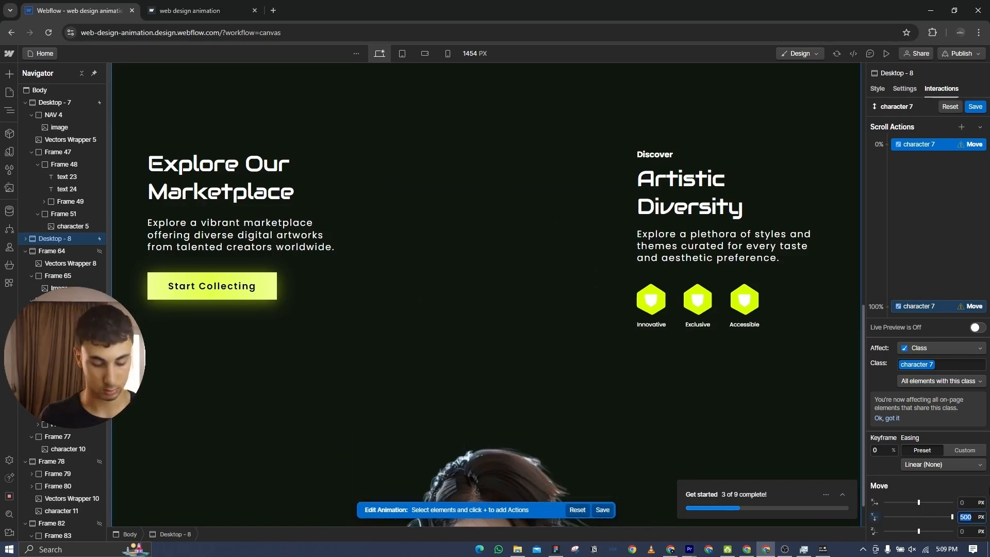
type("800")
key("Return")
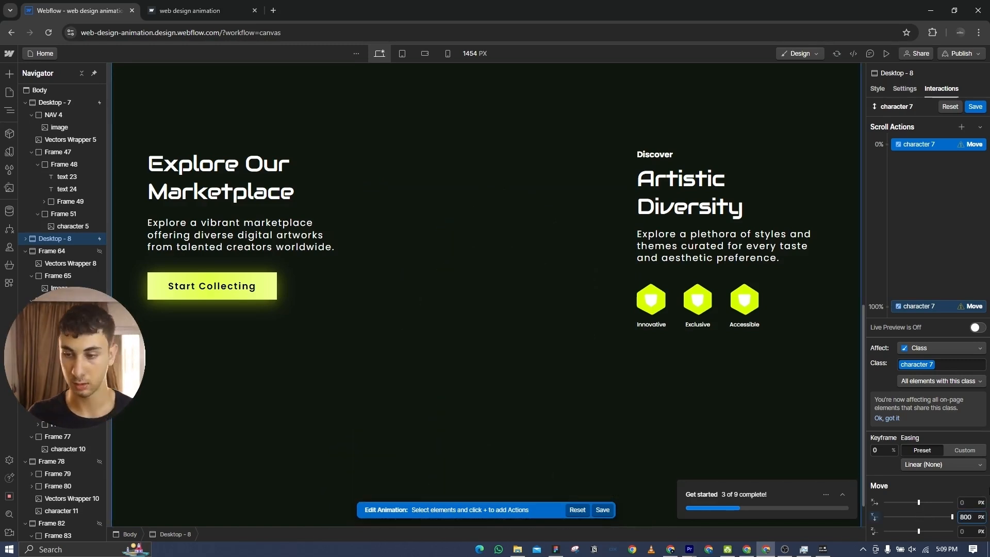
left_click(942, 464)
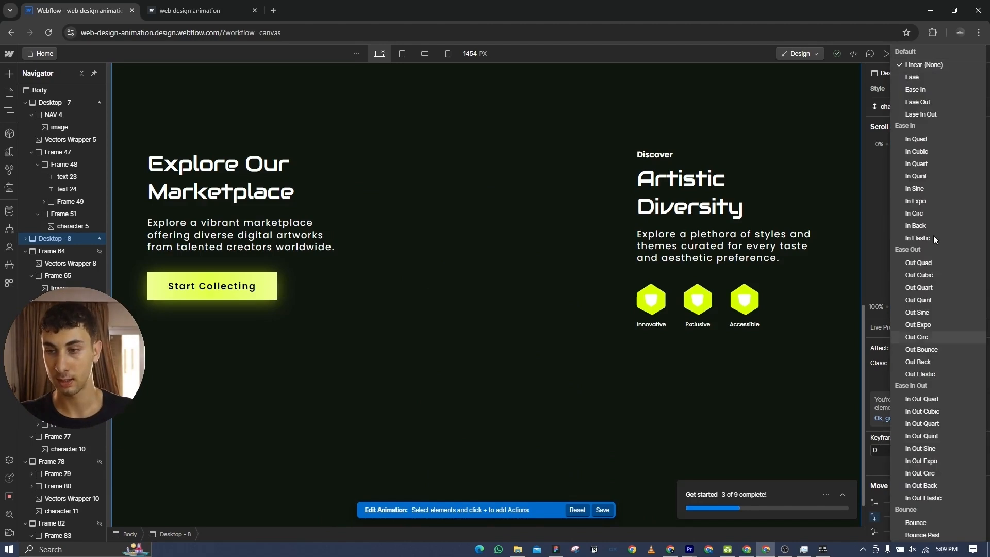
left_click(937, 110)
- Set the 100% Move keyframe of character 7 to Ease In Out with a 0 px Y offset and save the animation
left_click(911, 310)
left_click(942, 465)
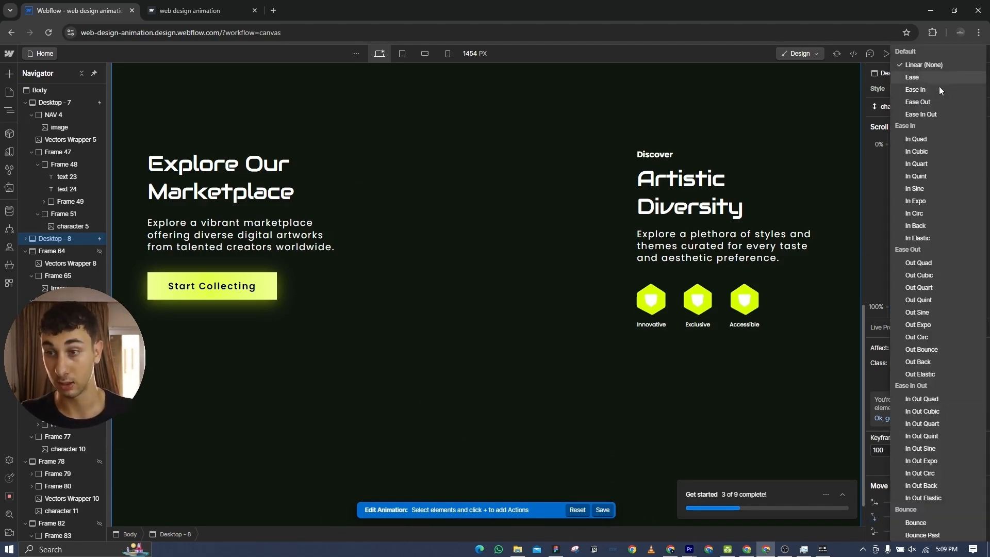
left_click(921, 118)
left_click(962, 517)
type("0")
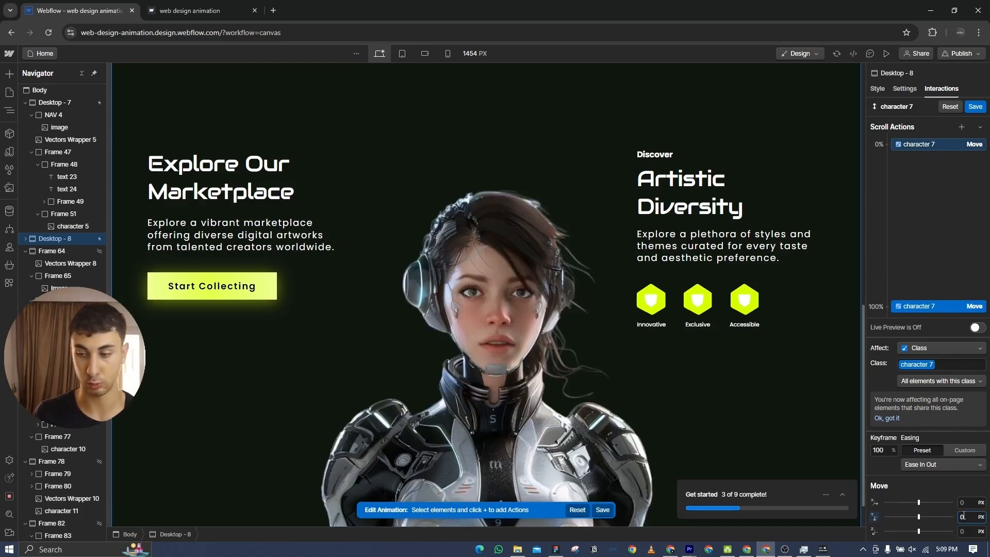
left_click(975, 106)
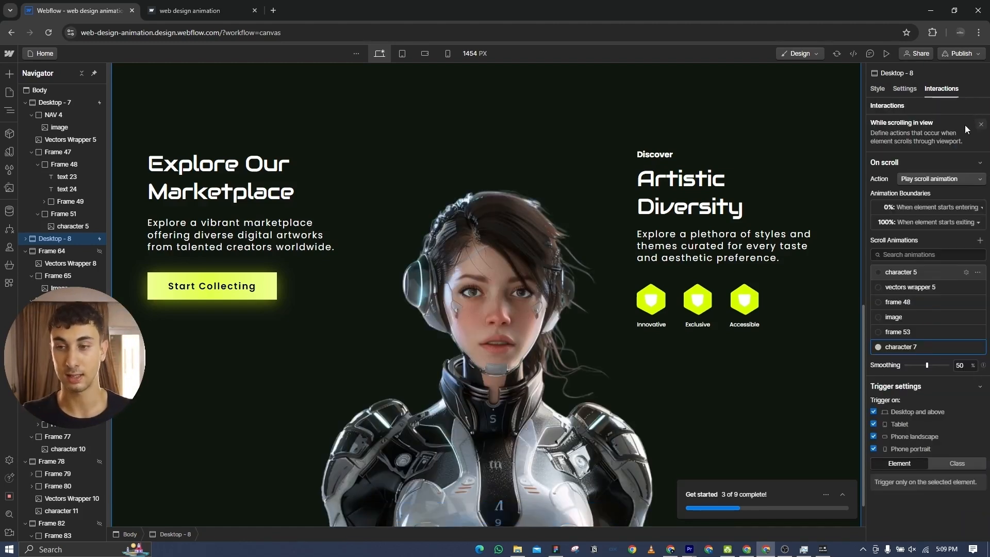
- Create a scroll animation named frame 52 with a Move action that affects the class Frame 52
left_click(979, 243)
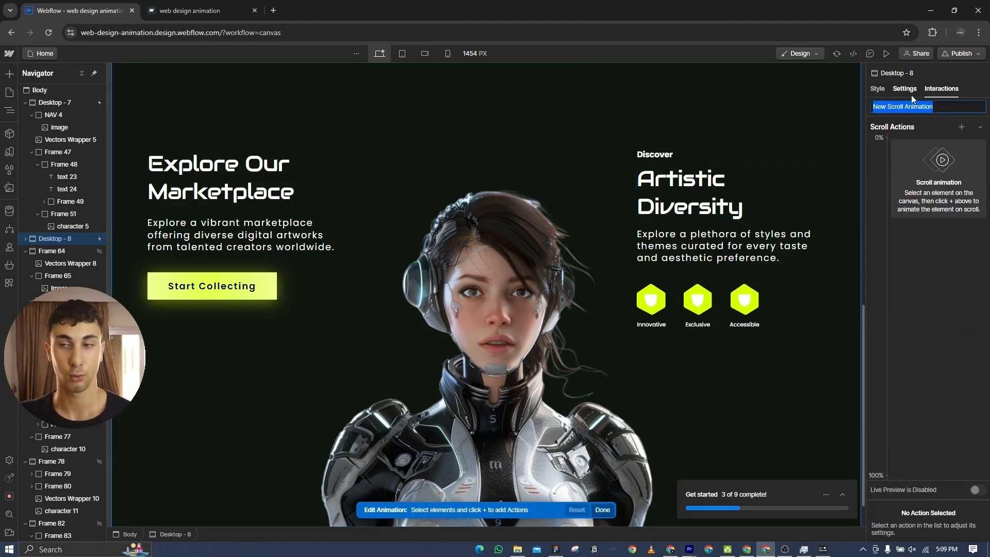
type("frame 52")
key("Return")
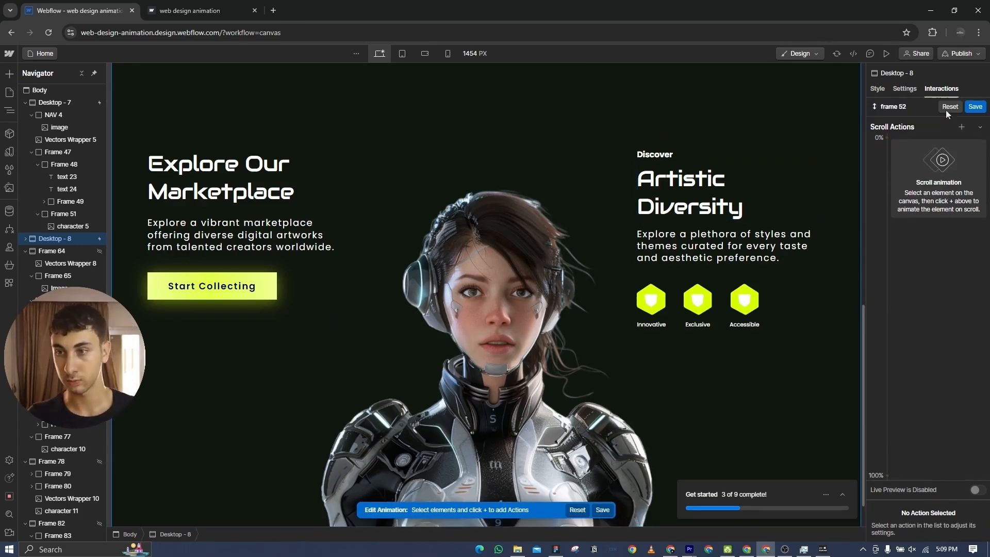
left_click(962, 127)
left_click(886, 181)
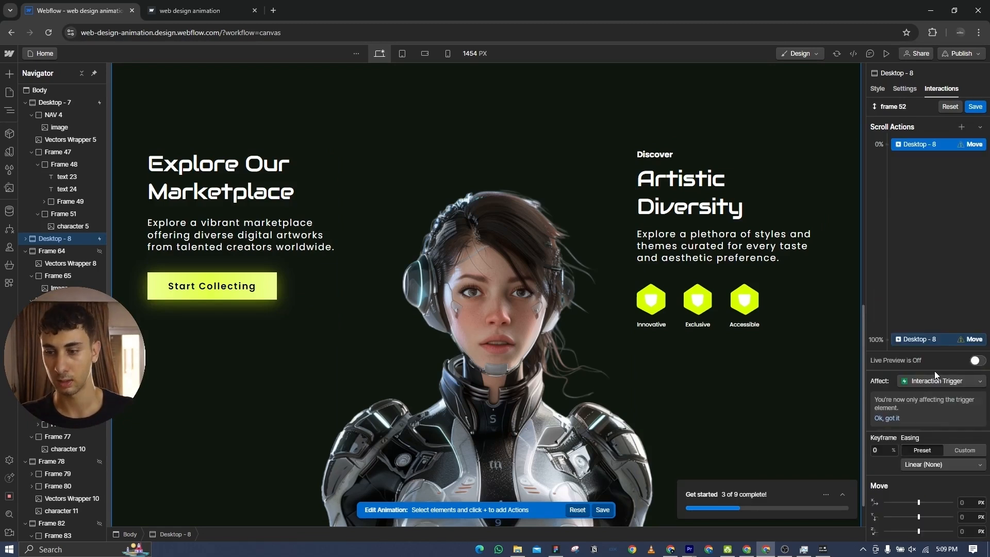
left_click(934, 380)
left_click(929, 363)
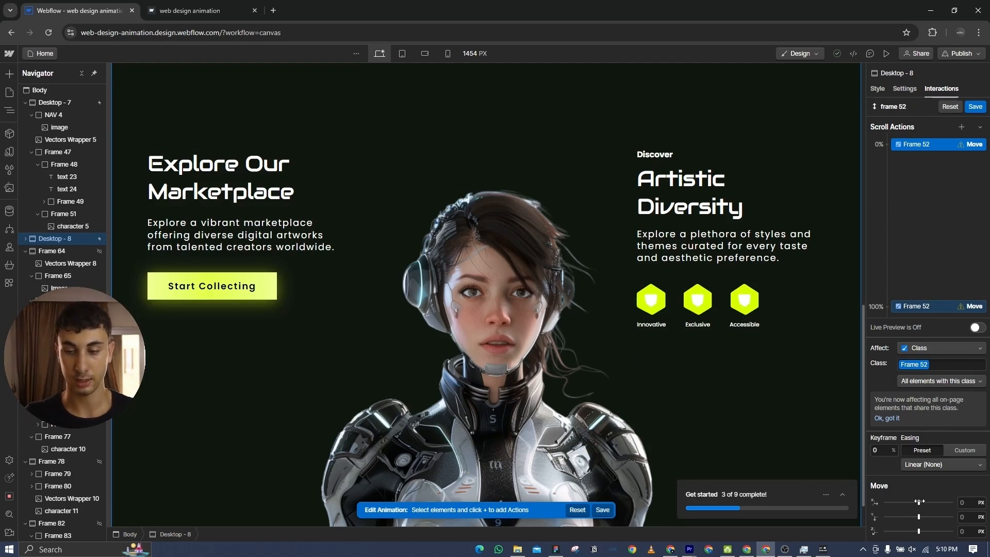
- Set the 0% Move keyframe's X offset to -500 px and choose an easing preset for it
left_click_drag(920, 502, 885, 503)
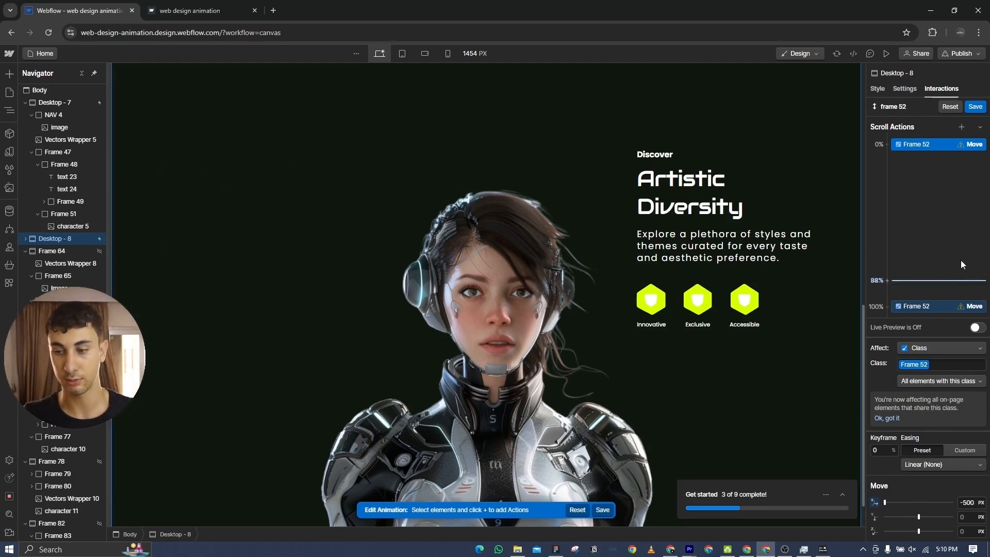
left_click(943, 464)
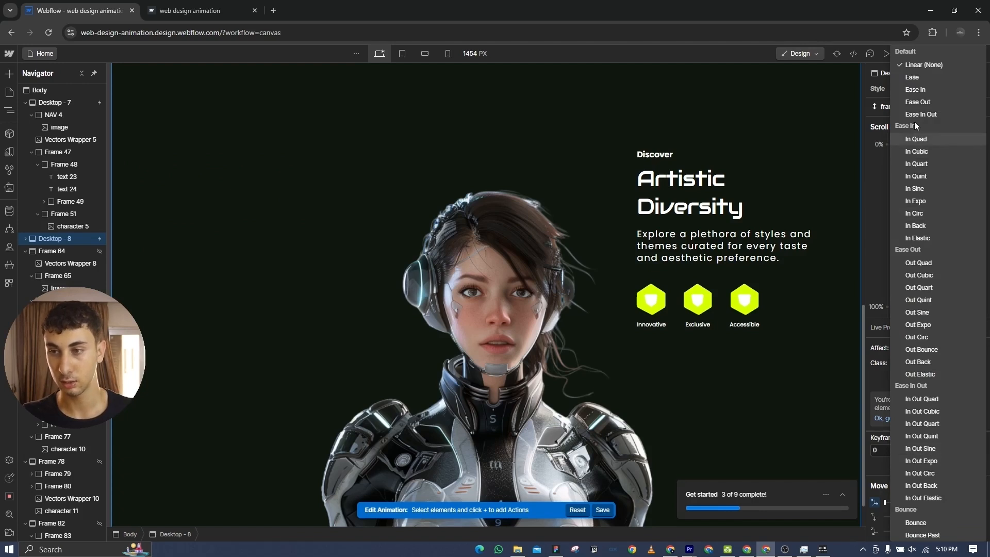
left_click(916, 139)
- Set the 100% Move keyframe of frame 52 to a 0 px X offset with Ease In Out and save the animation
left_click(919, 306)
left_click(971, 501)
type("0")
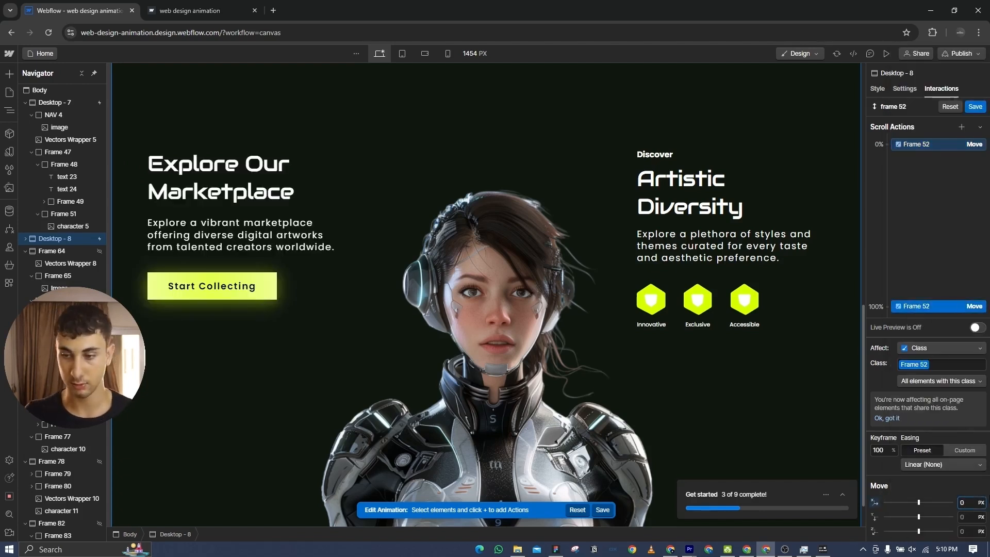
left_click(954, 465)
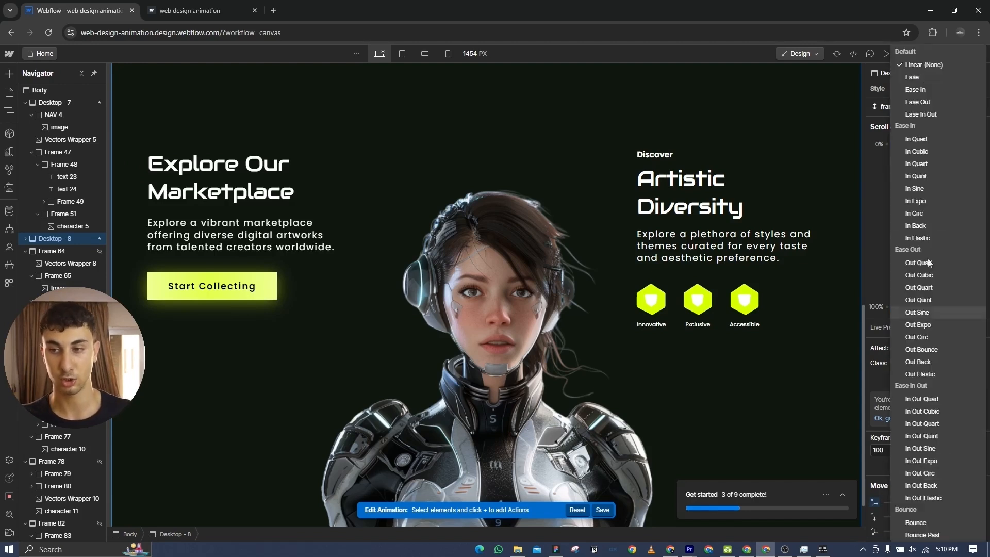
left_click(926, 114)
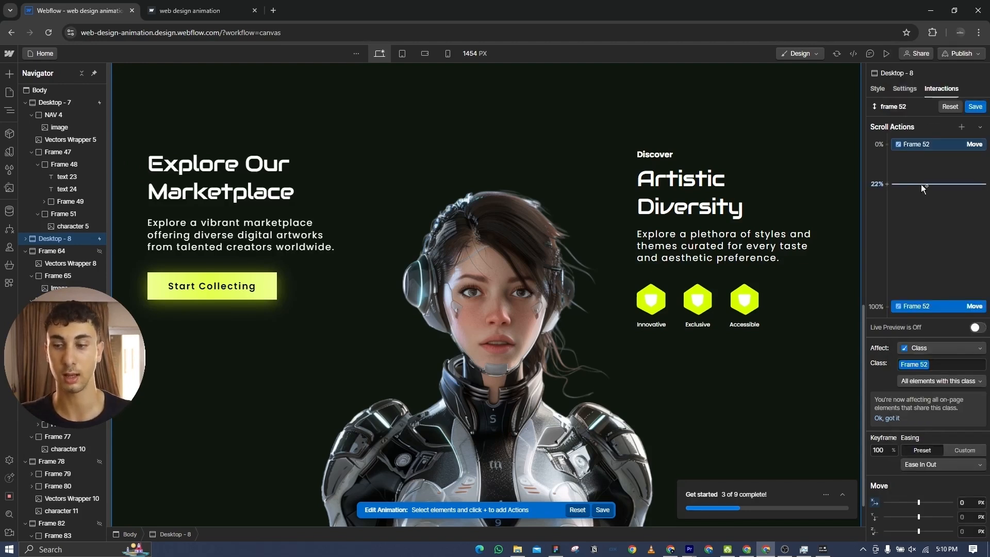
left_click(974, 107)
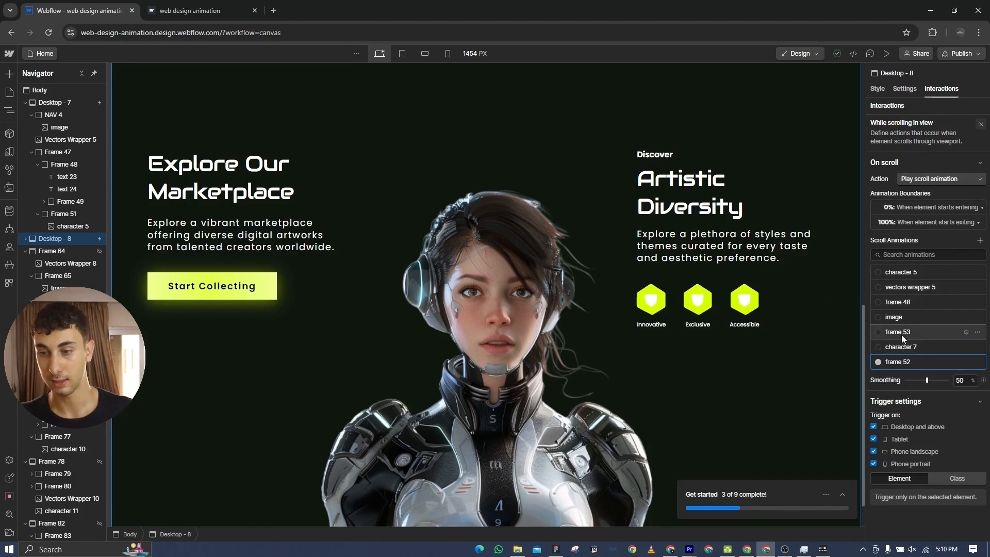
- Assign the frame 53 animation to Desktop - 8's first scroll trigger with 90% smoothing and close the trigger
left_click(924, 332)
left_click(960, 380)
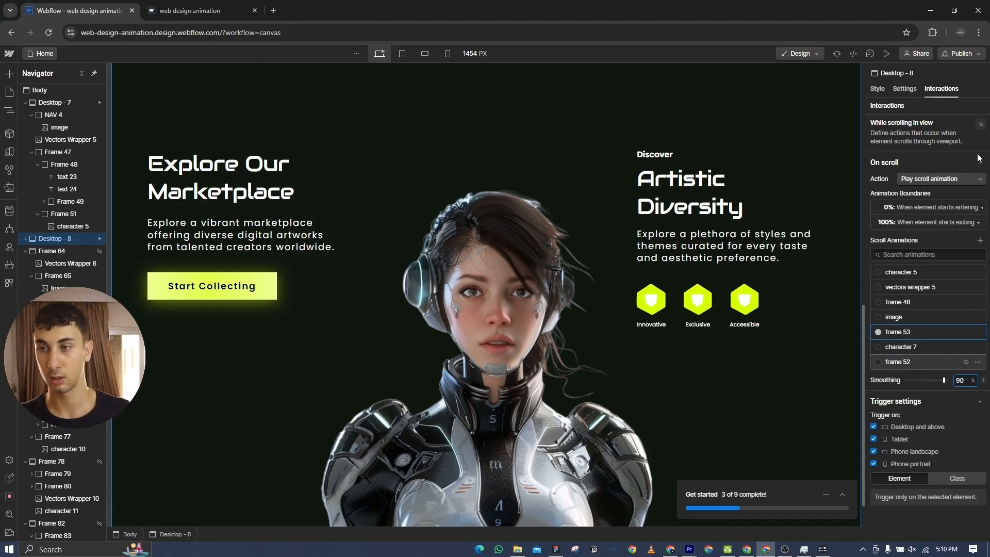
left_click(981, 124)
- Add a second While scrolling in view trigger that plays a scroll animation, ending at 100% when the element starts exiting
left_click(979, 124)
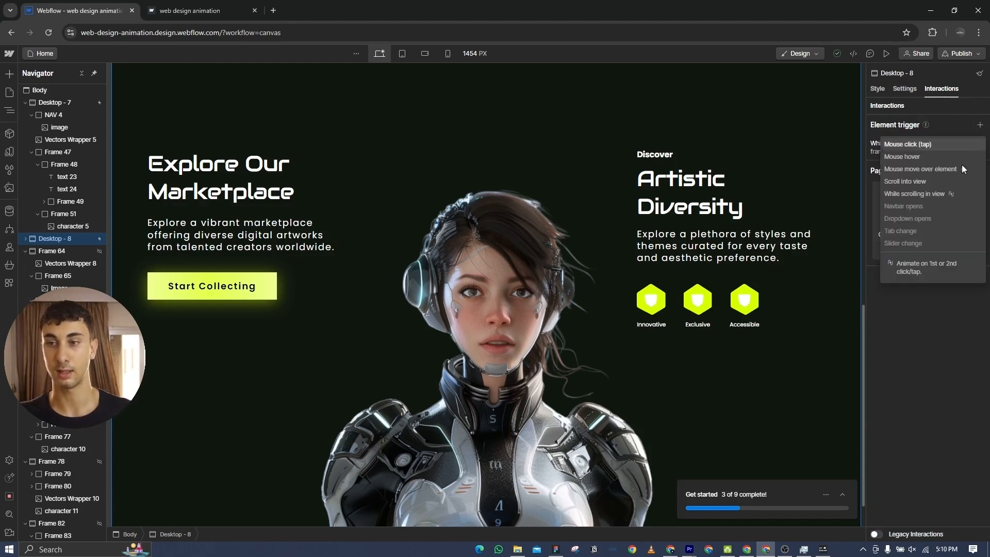
left_click(927, 194)
left_click(952, 177)
left_click(935, 205)
left_click(930, 221)
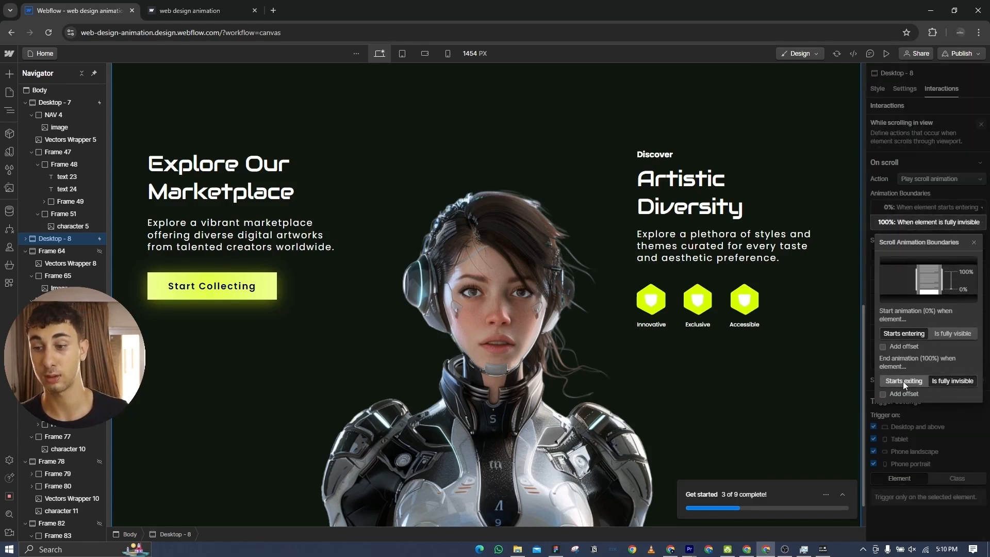
left_click(903, 381)
left_click(914, 219)
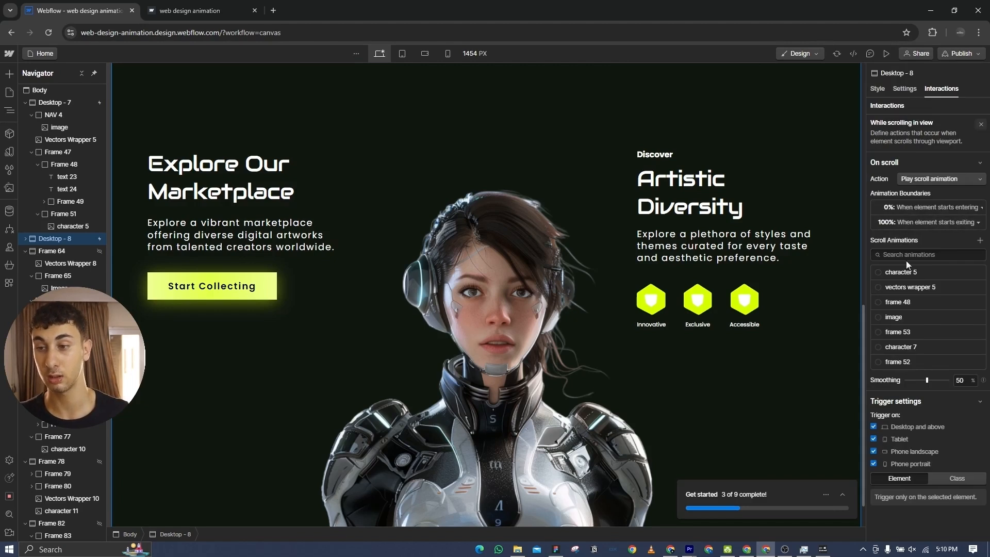
- Assign the character 7 animation to the second scroll trigger, adjust its smoothing and close the trigger
left_click(901, 349)
left_click(960, 378)
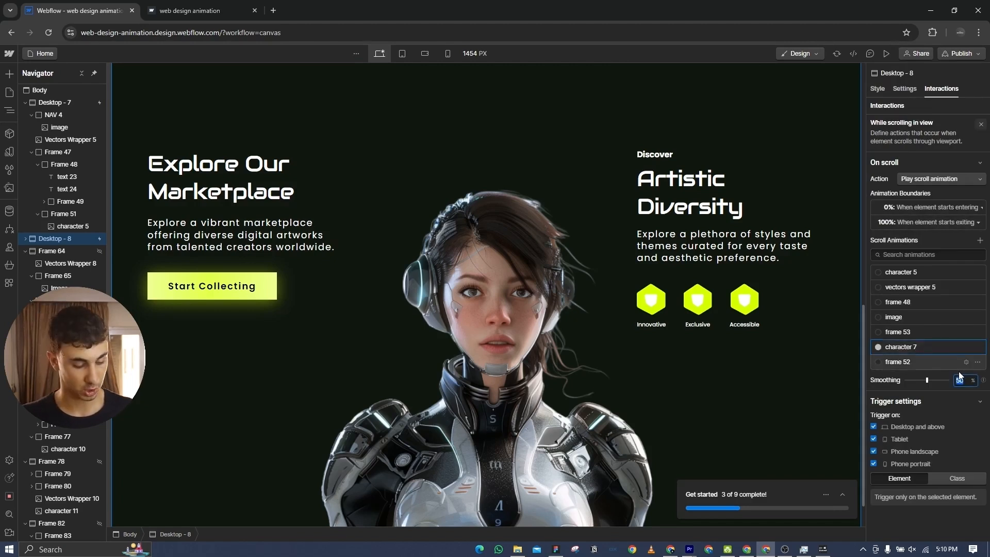
left_click(981, 124)
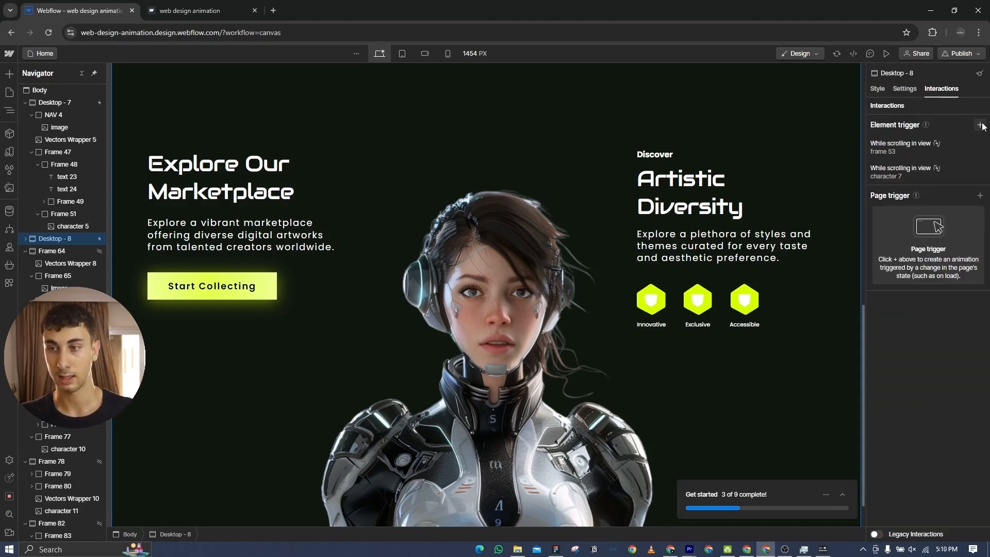
- Add a third While scrolling in view trigger that plays the frame 52 scroll animation with 90% smoothing
left_click(979, 124)
left_click(917, 197)
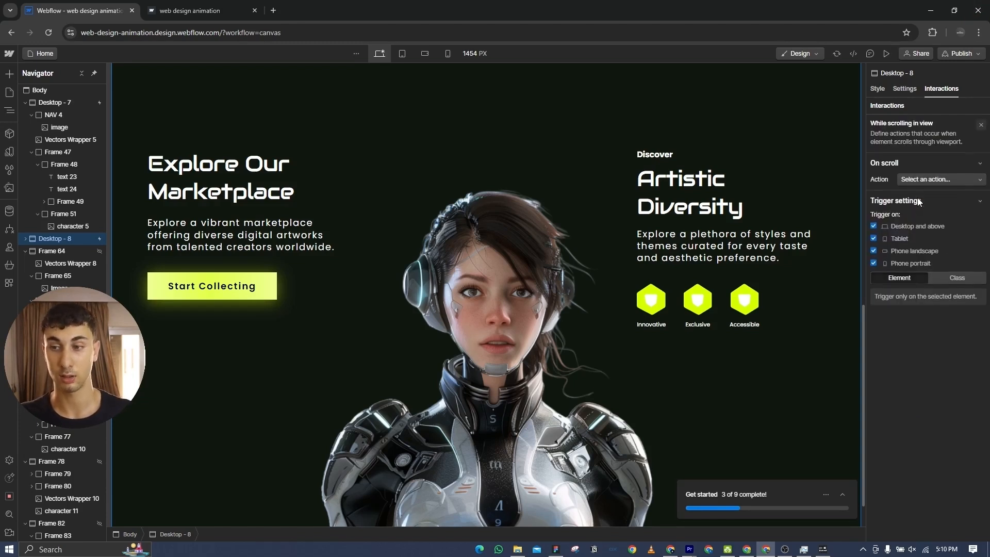
left_click(924, 178)
left_click(919, 203)
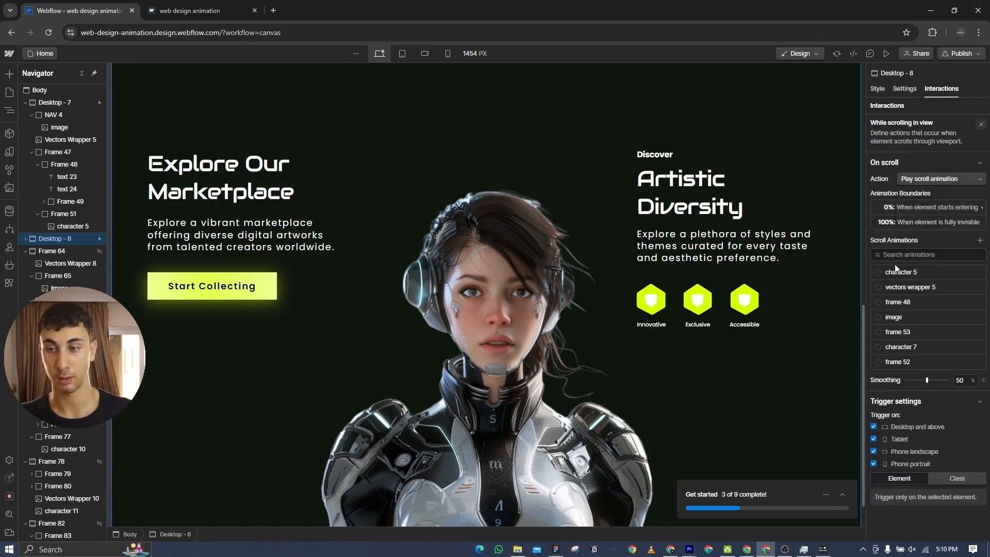
left_click(900, 362)
left_click(960, 380)
type("9")
- Set the frame 52 trigger's 100% animation boundary to when the element starts exiting and close the trigger
left_click(942, 222)
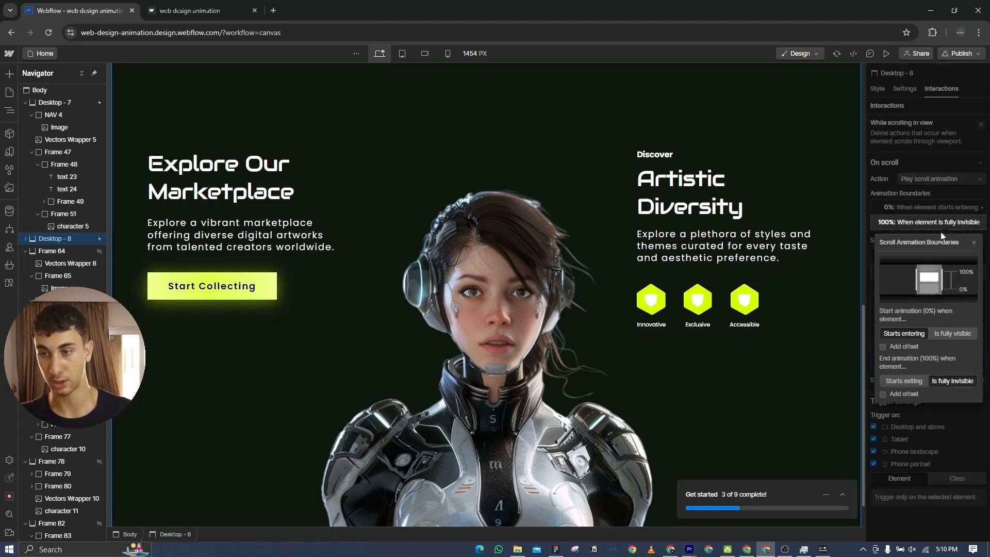
left_click(910, 381)
left_click(914, 221)
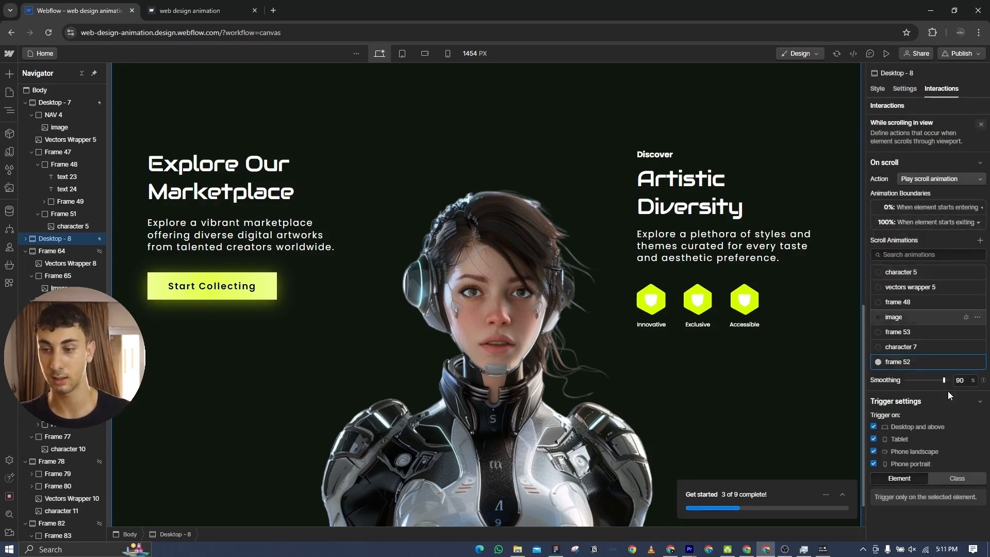
left_click(981, 124)
- Publish the site to the staging domain web-design-animation.webflow.io
key("shift+p")
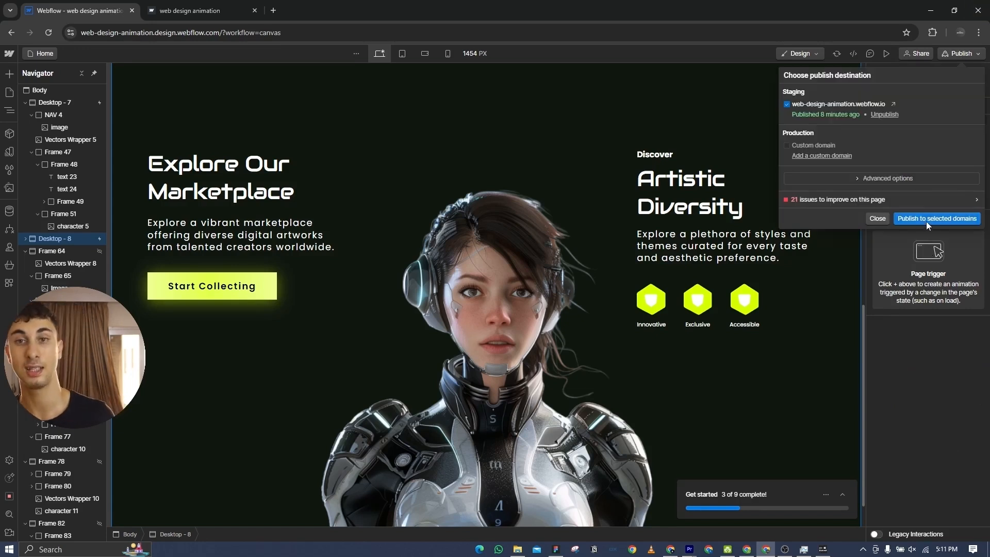
left_click(963, 217)
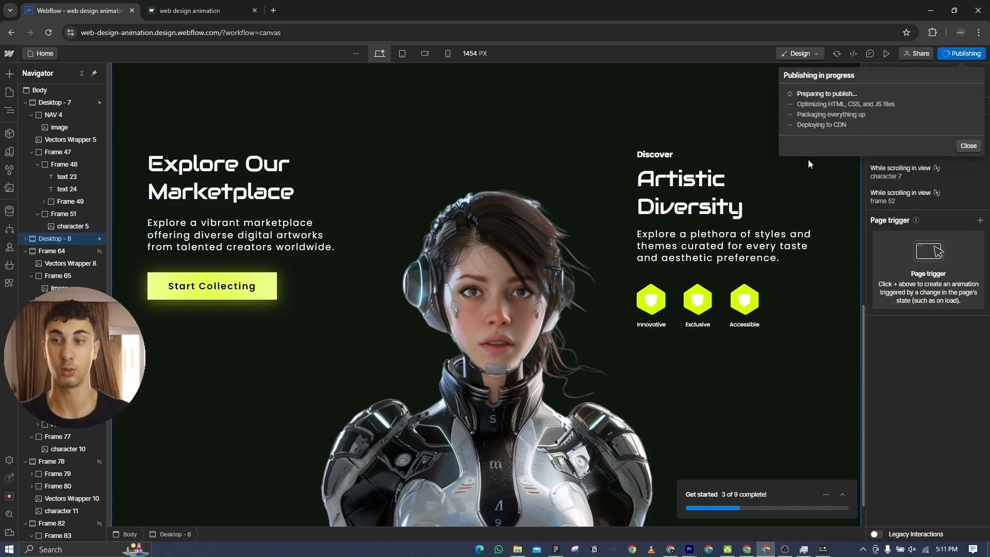
- Reload the published site in the other browser tab and check its scroll animations down and back up the page
left_click(184, 16)
left_click(45, 31)
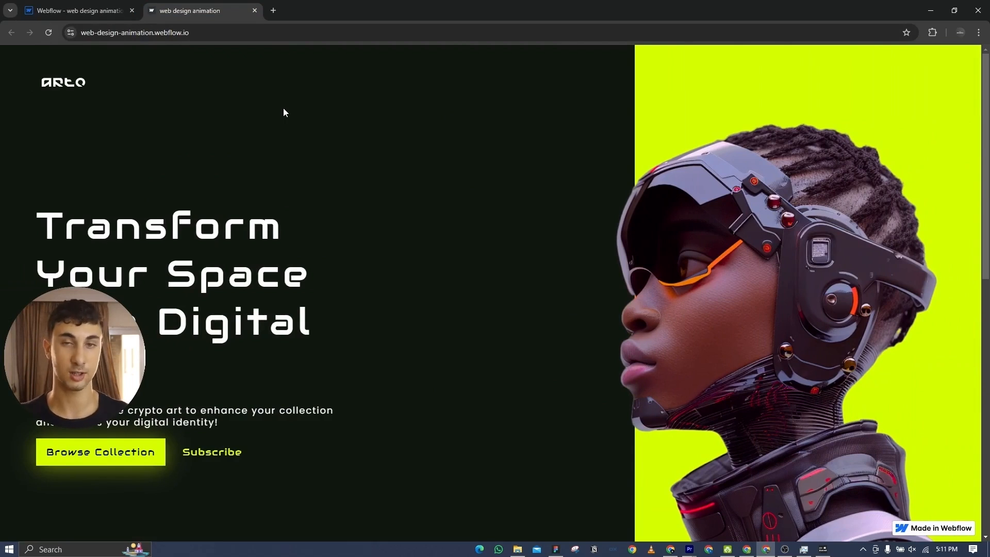
scroll(475, 199, "down", 5)
scroll(475, 200, "up", 5)
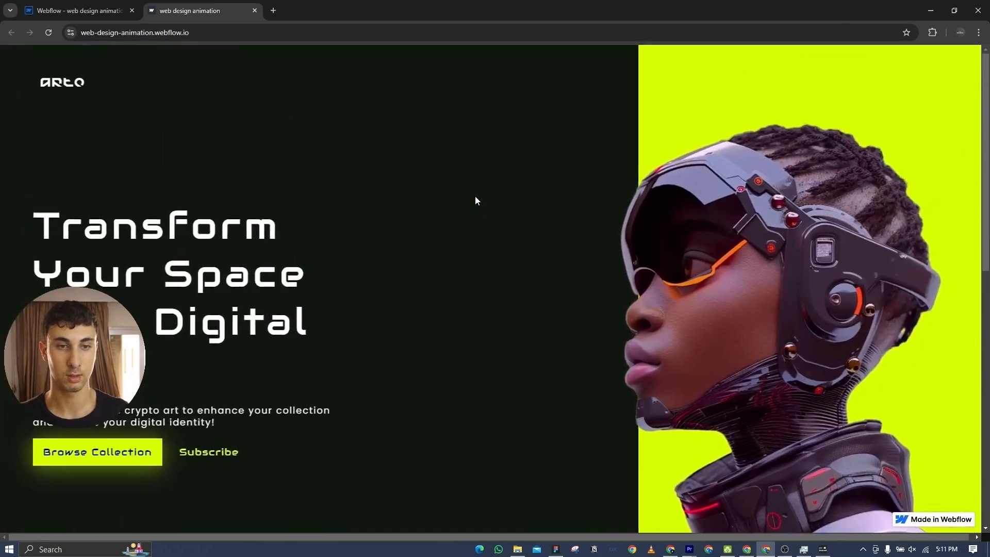